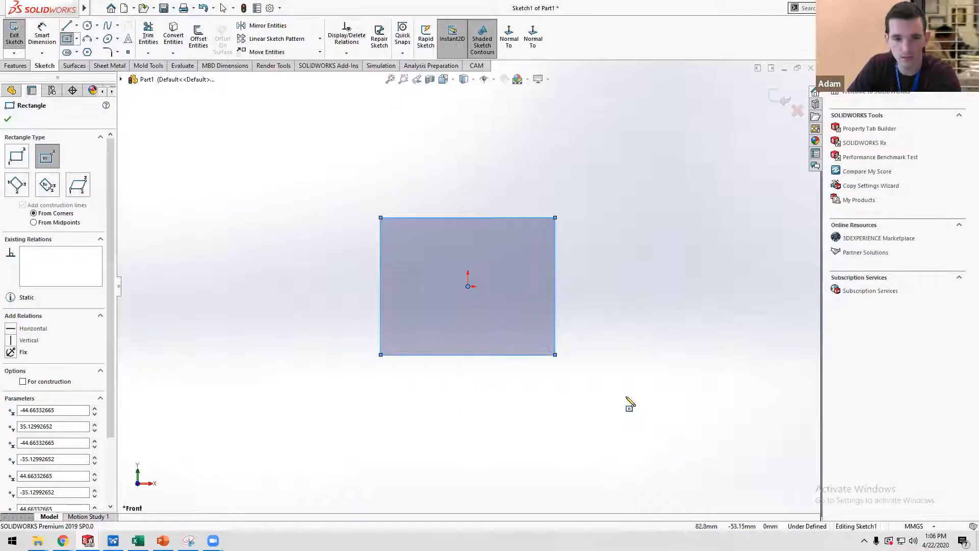
Dimension the centre rectangle's height and width to 10 mm each.
key("Escape")
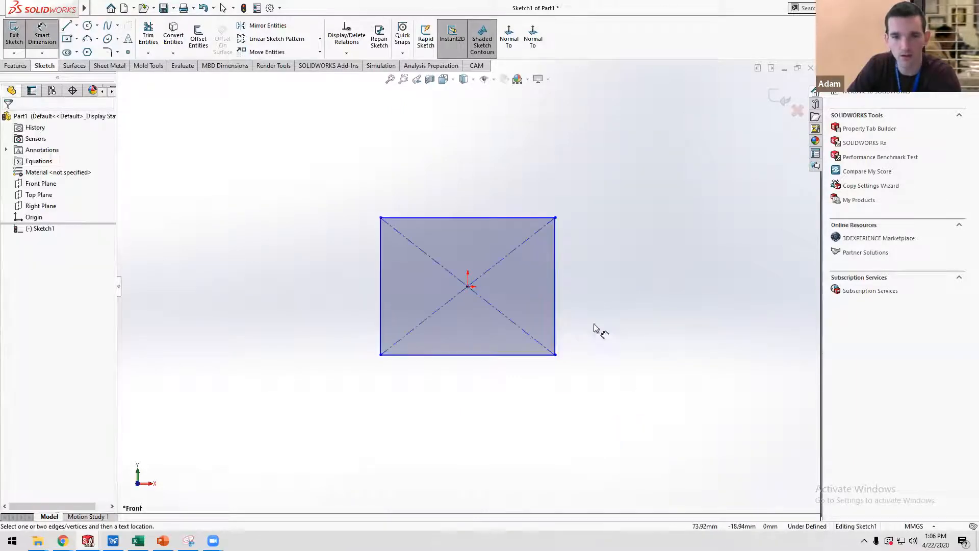
left_click(377, 272)
left_click(379, 284)
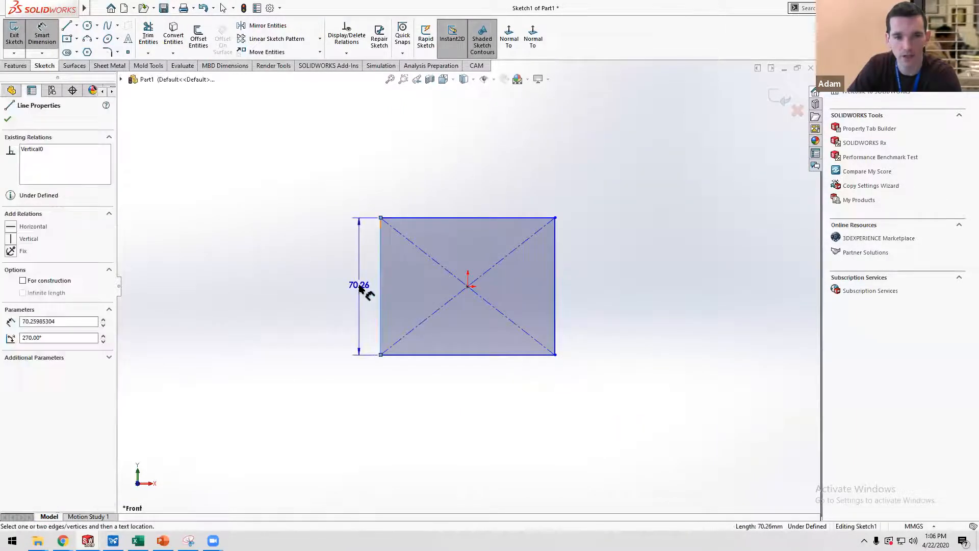
left_click(359, 285)
type("10")
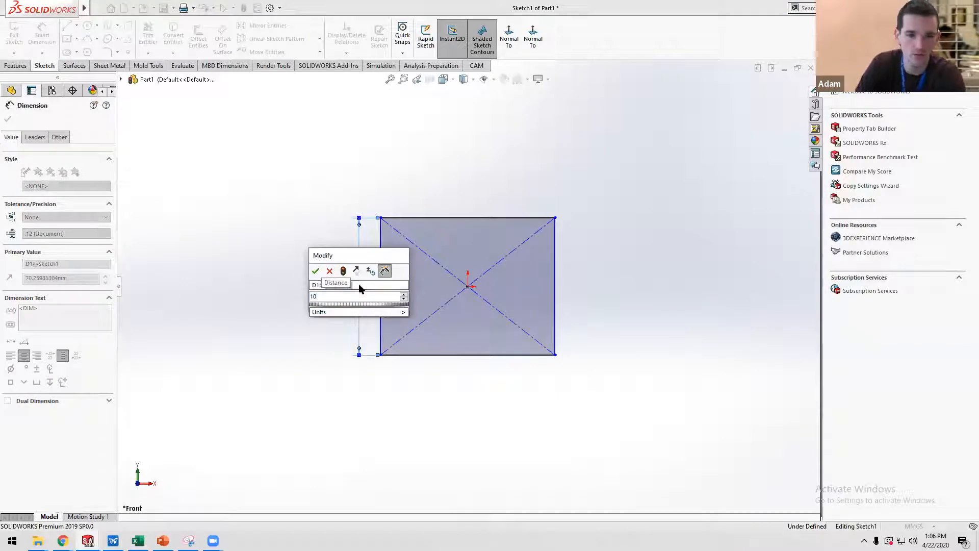
key("Return")
left_click(458, 217)
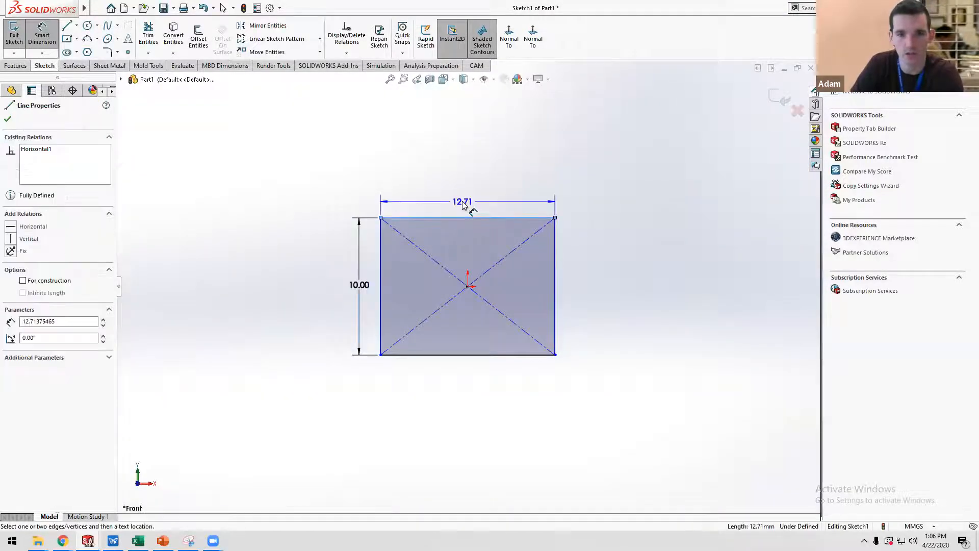
left_click(463, 202)
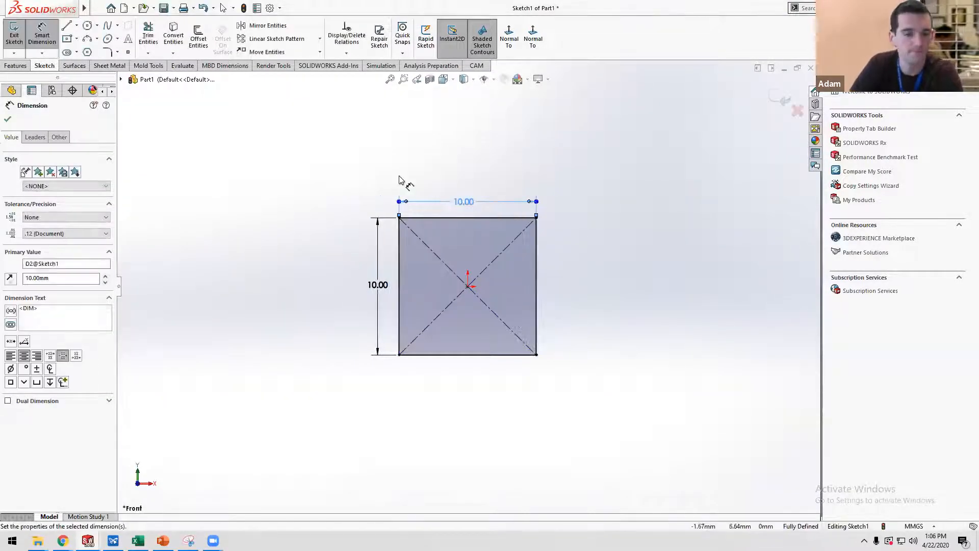
Extrude the square sketch as a blind boss 2 mm deep.
left_click(15, 66)
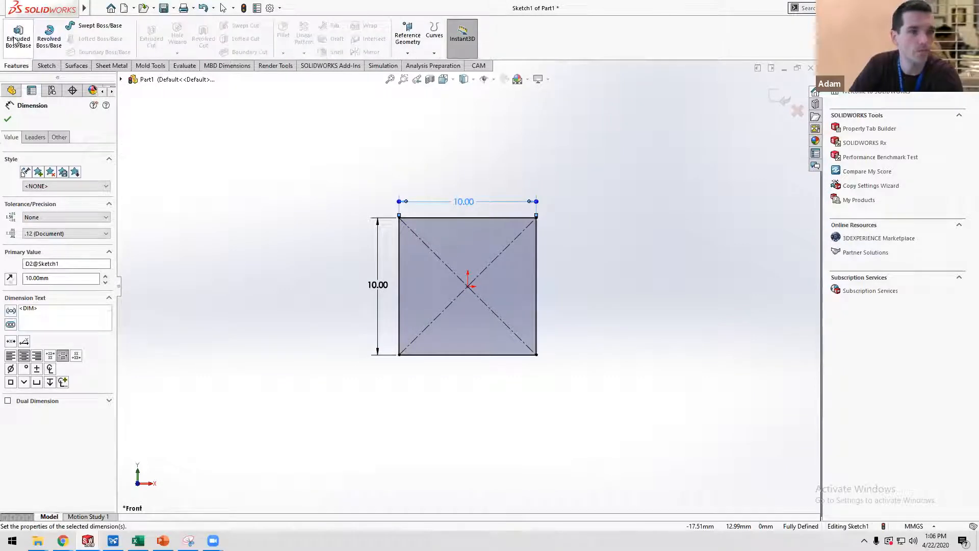
left_click(16, 39)
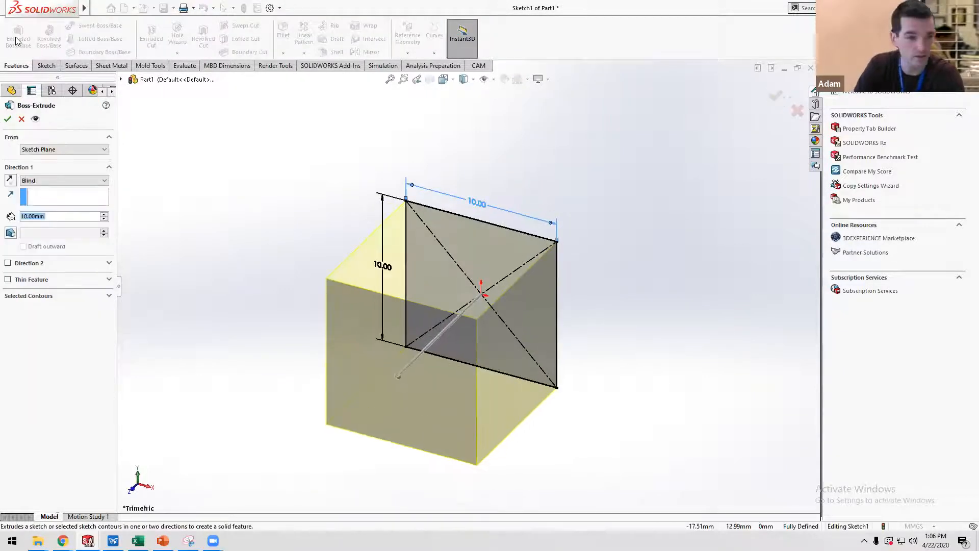
type("2")
key("Return")
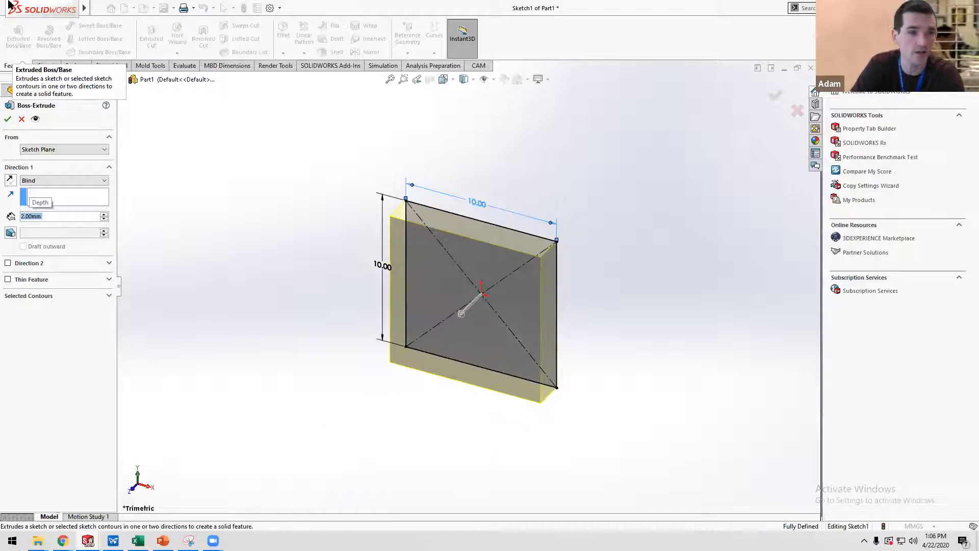
left_click(7, 119)
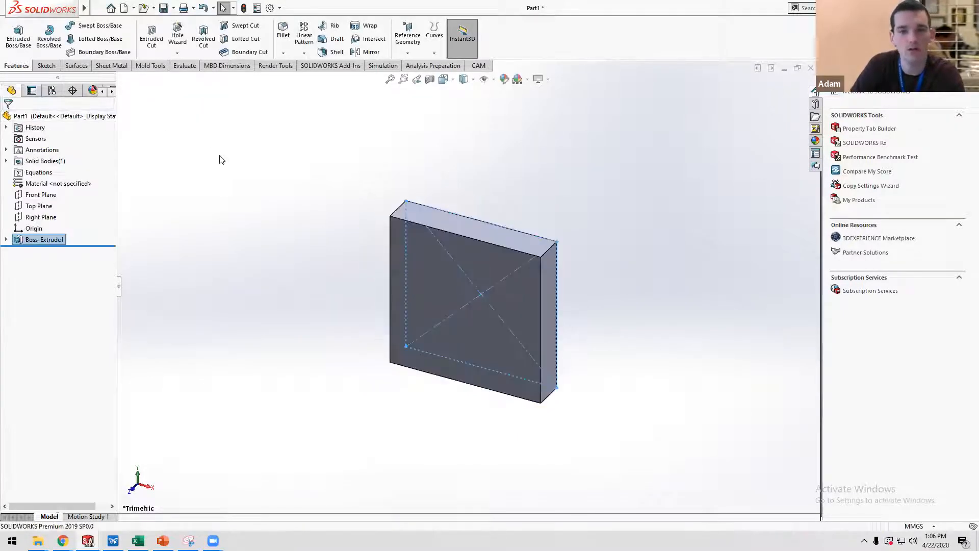
left_click(287, 204)
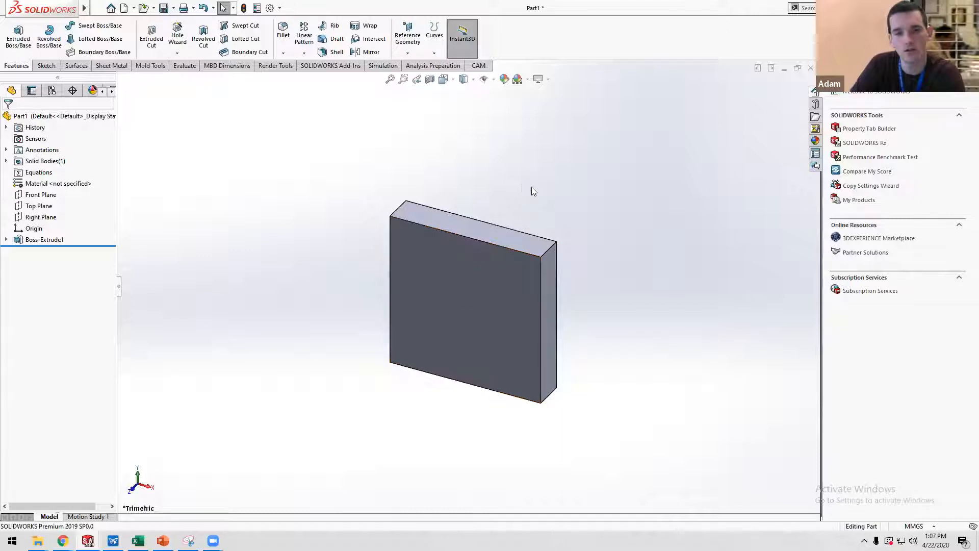
left_click(50, 239)
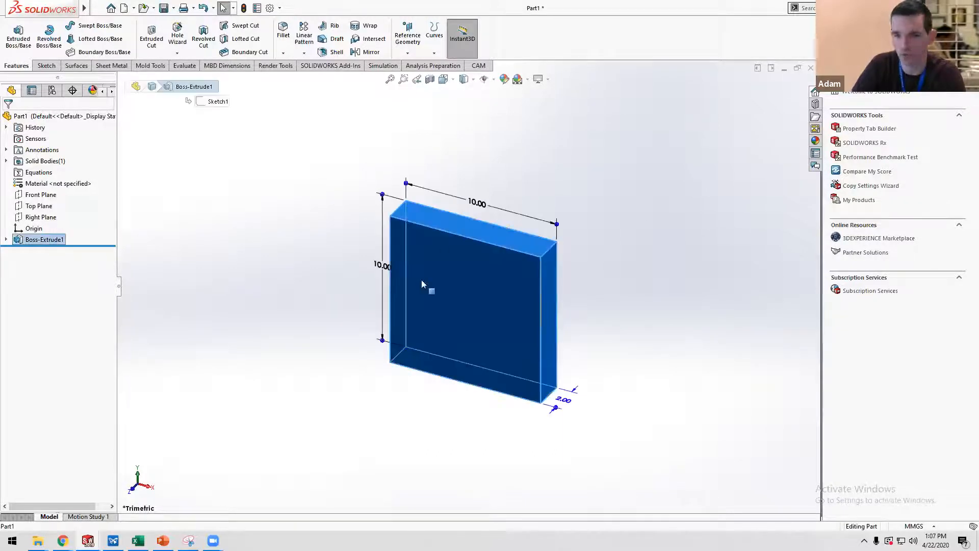
left_click(347, 346)
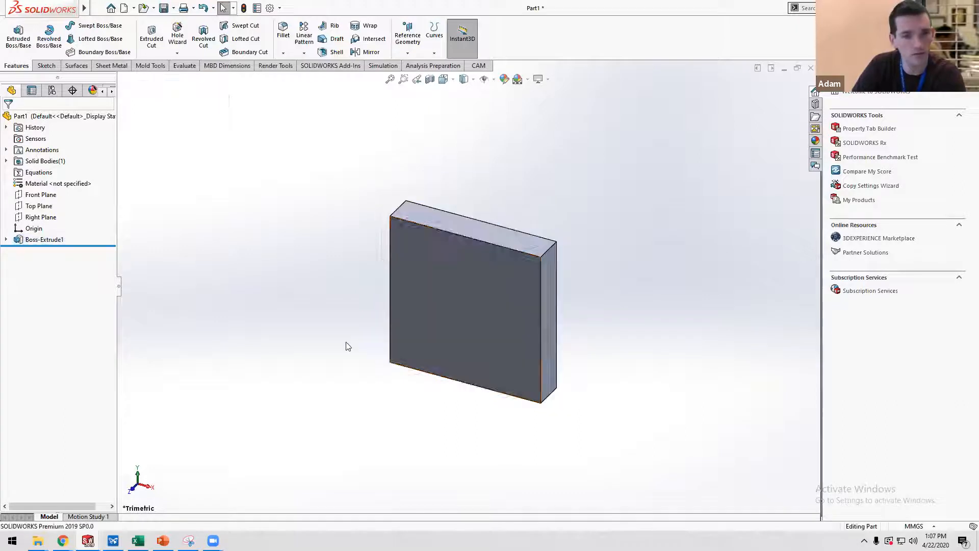
left_click(36, 196)
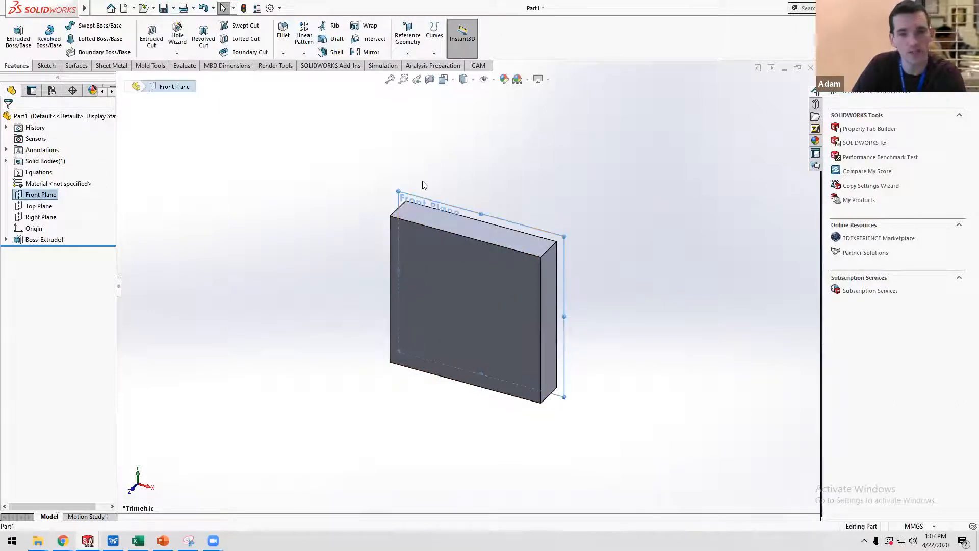
Start a sketch on the plate's back face and draw a circle of about 0.53 mm radius centred on the origin.
middle_click_drag(422, 188, 260, 227)
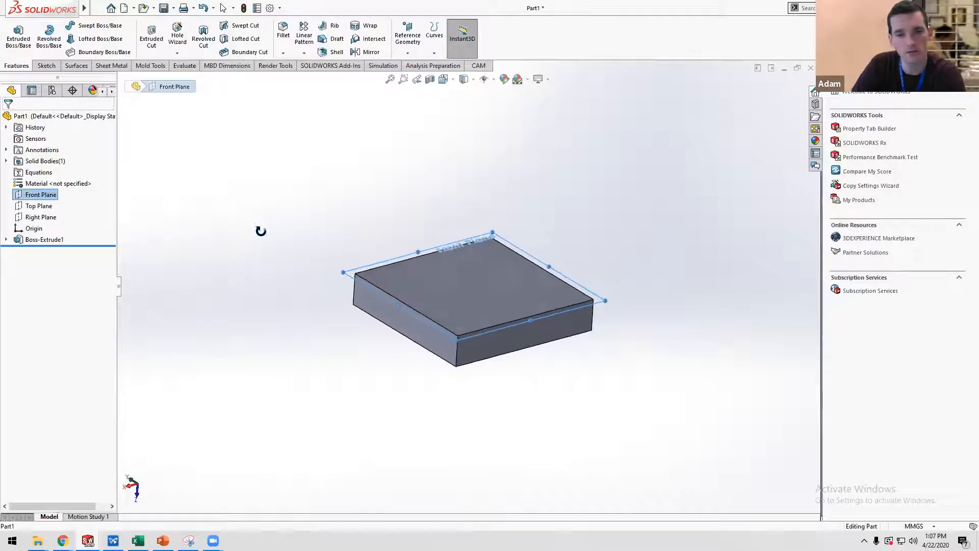
scroll(486, 288, "down", 3)
left_click(469, 286)
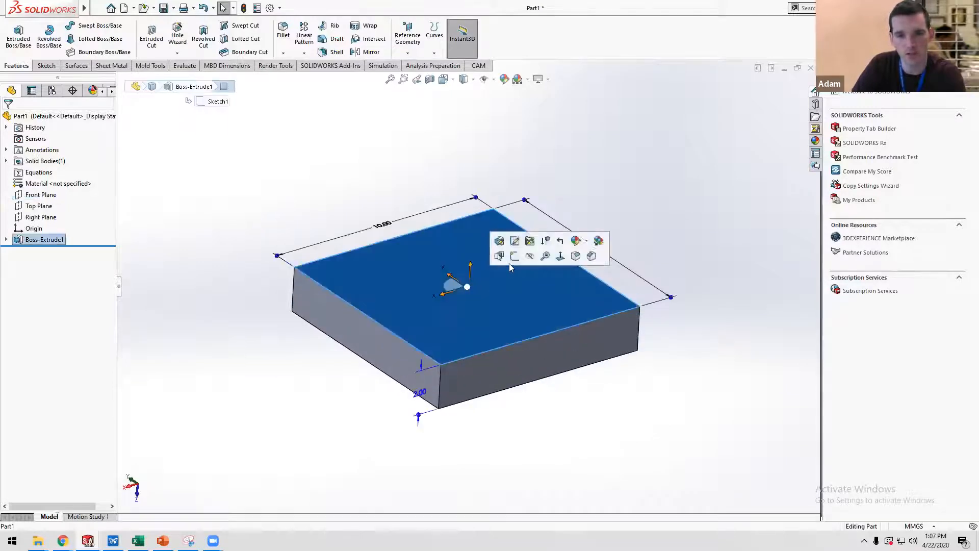
left_click(513, 256)
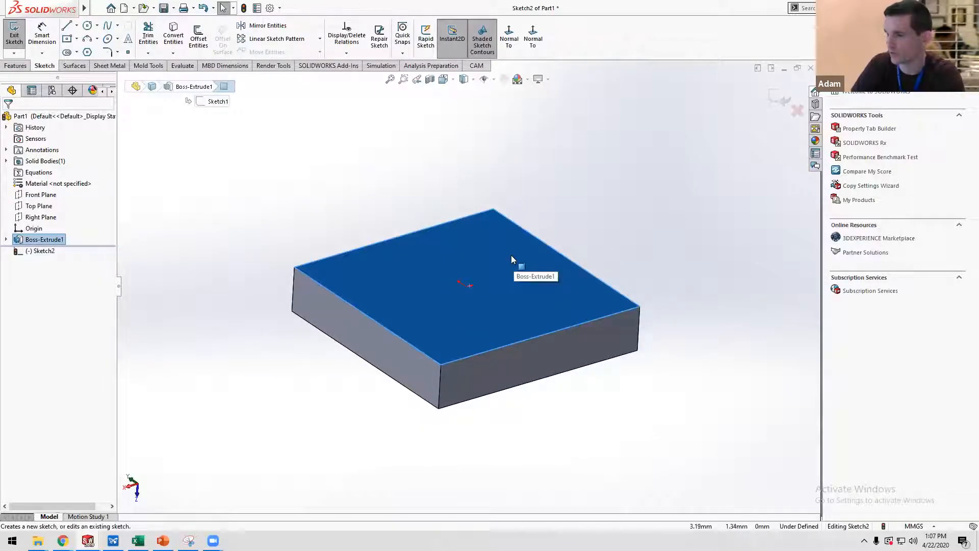
left_click(87, 25)
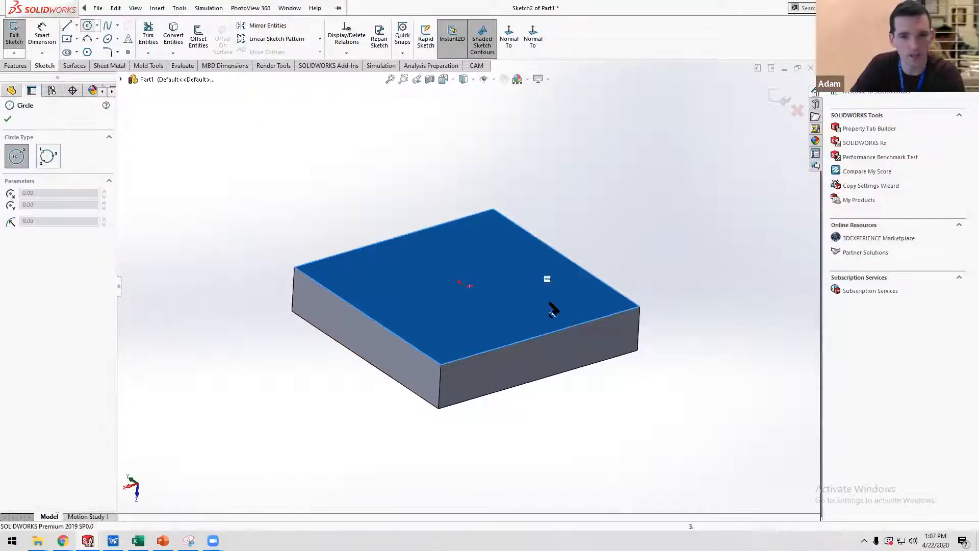
left_click(466, 286)
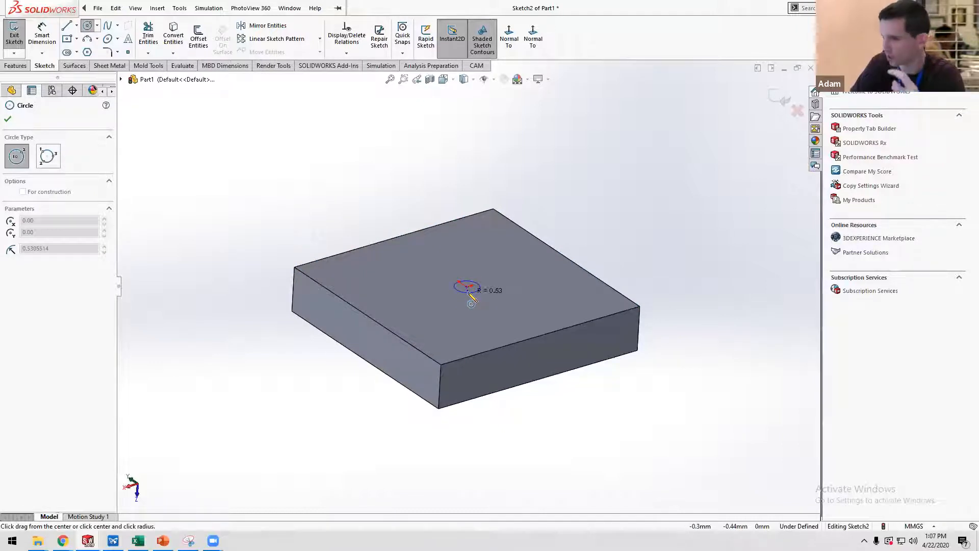
left_click(468, 292)
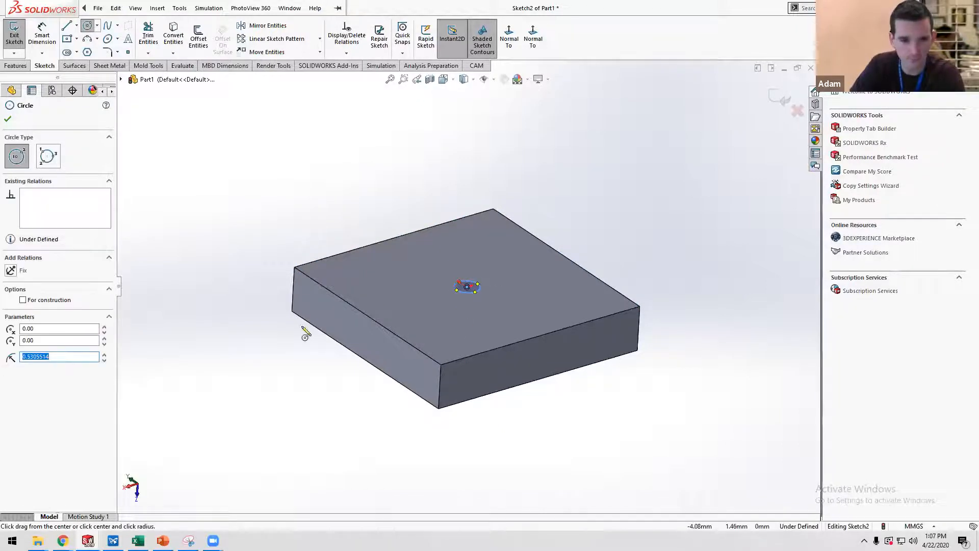
View the sketch face-on, set the circle's diameter to 0.25 mm and exit the sketch.
right_click_drag(271, 389, 278, 279)
left_click(509, 38)
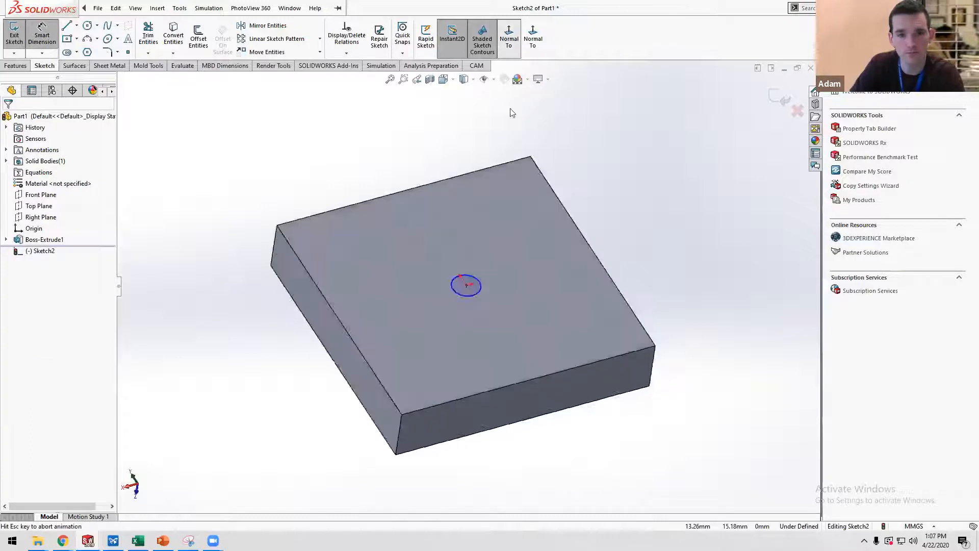
left_click(466, 267)
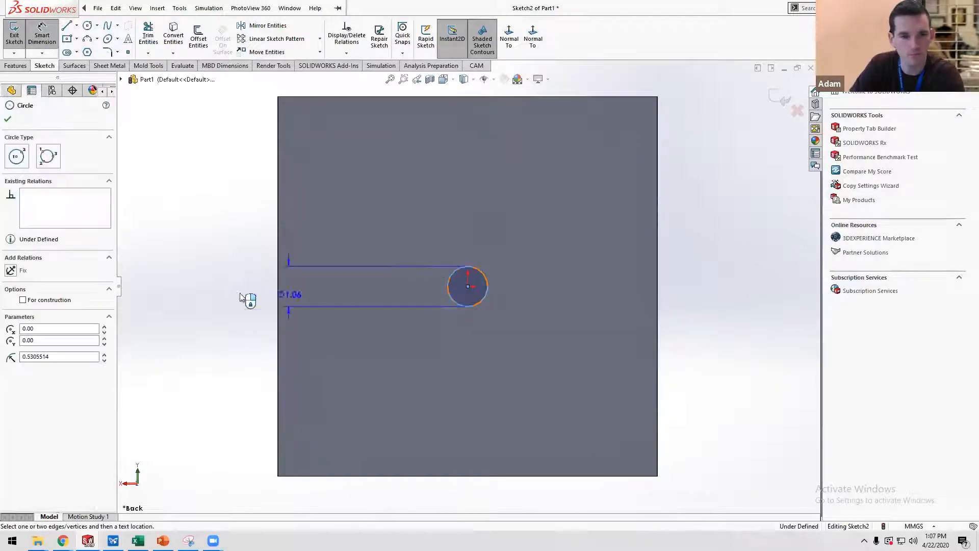
left_click(240, 290)
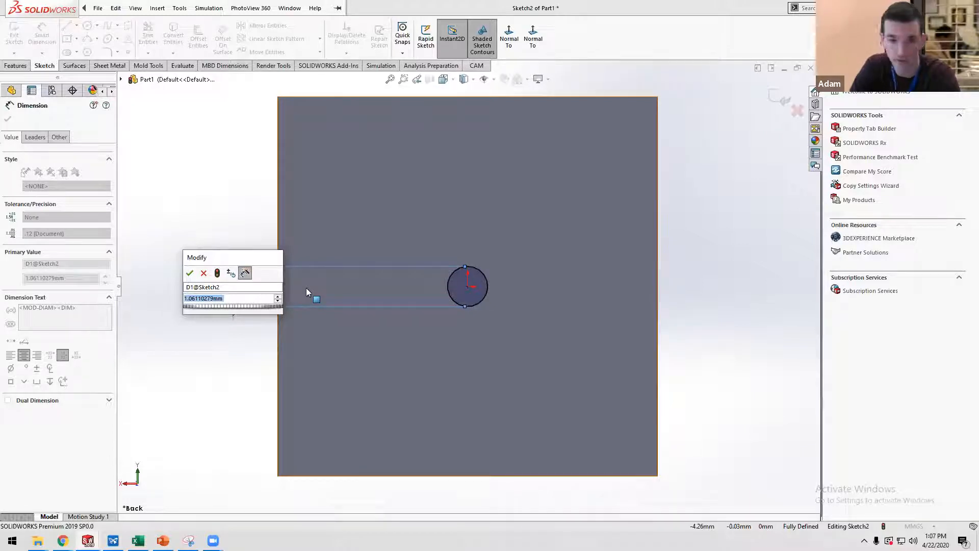
type("0.25")
key("Return")
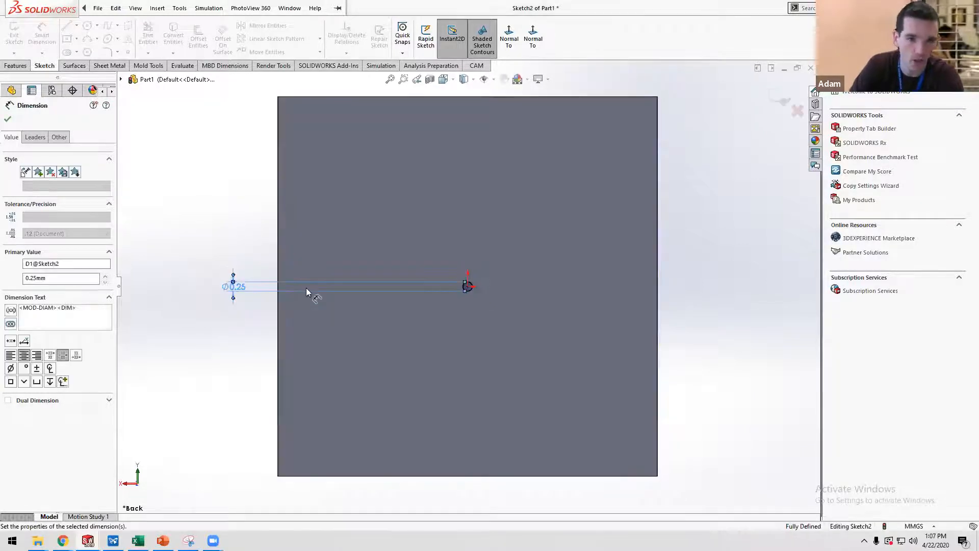
scroll(466, 280, "down", 3)
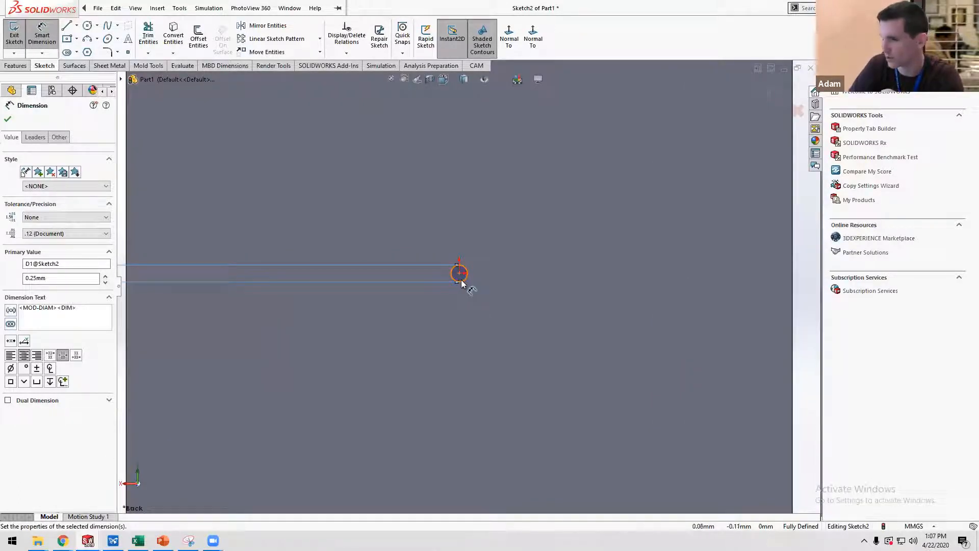
scroll(464, 285, "up", 5)
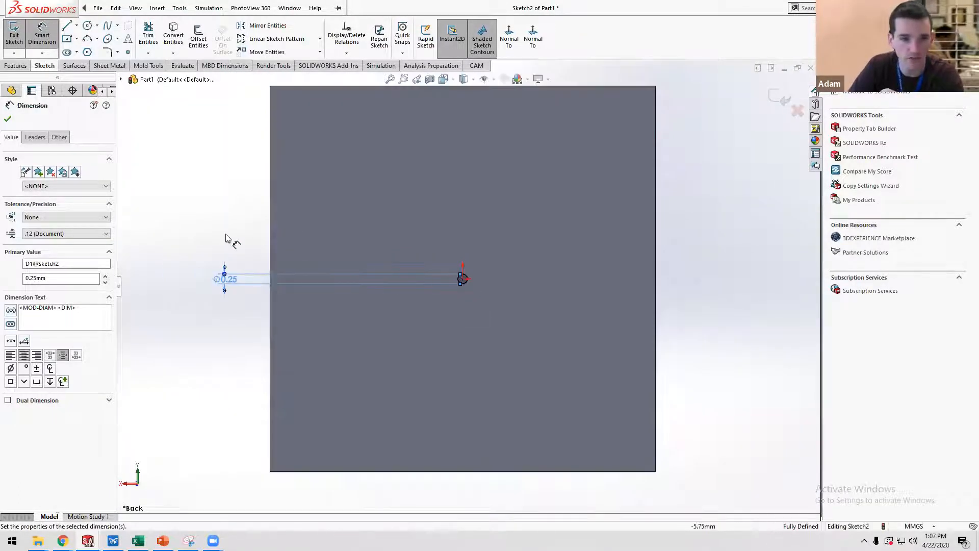
left_click(15, 38)
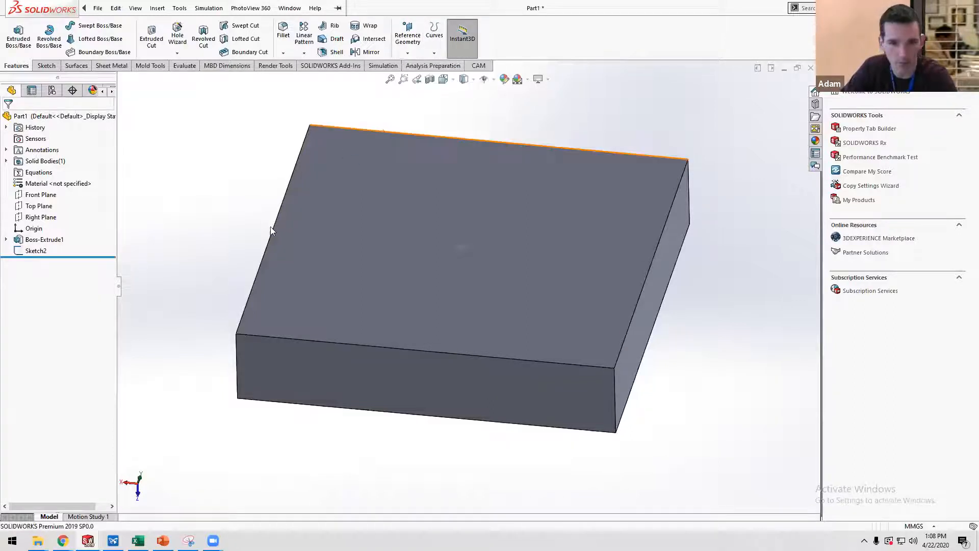
Try to extrude the small circle 2 mm as a boss with a 5-degree inward draft.
left_click(18, 34)
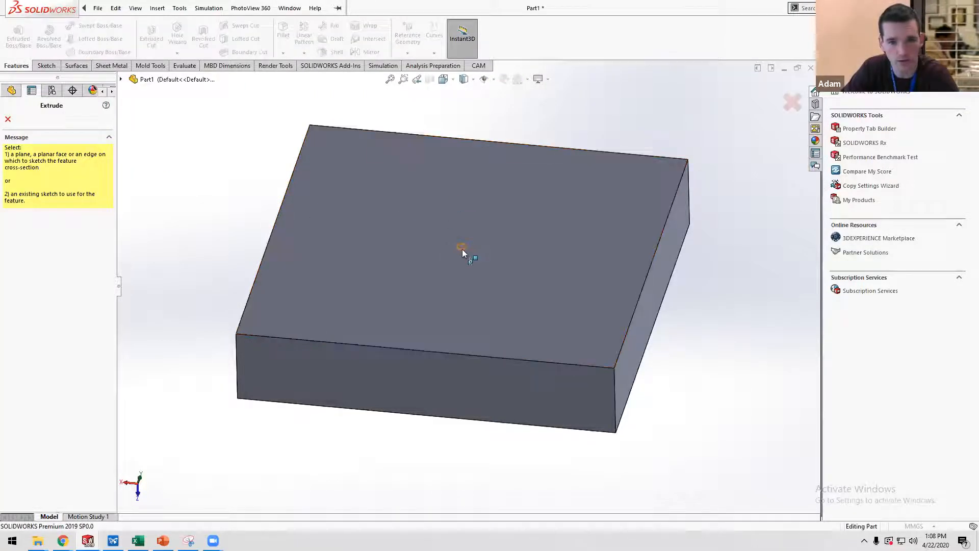
left_click(462, 248)
left_click(462, 249)
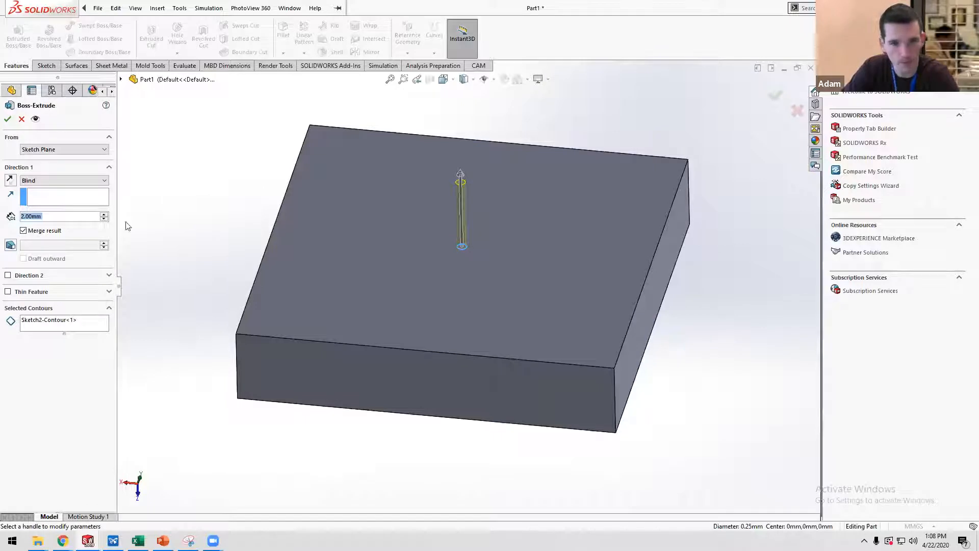
scroll(476, 219, "down", 3)
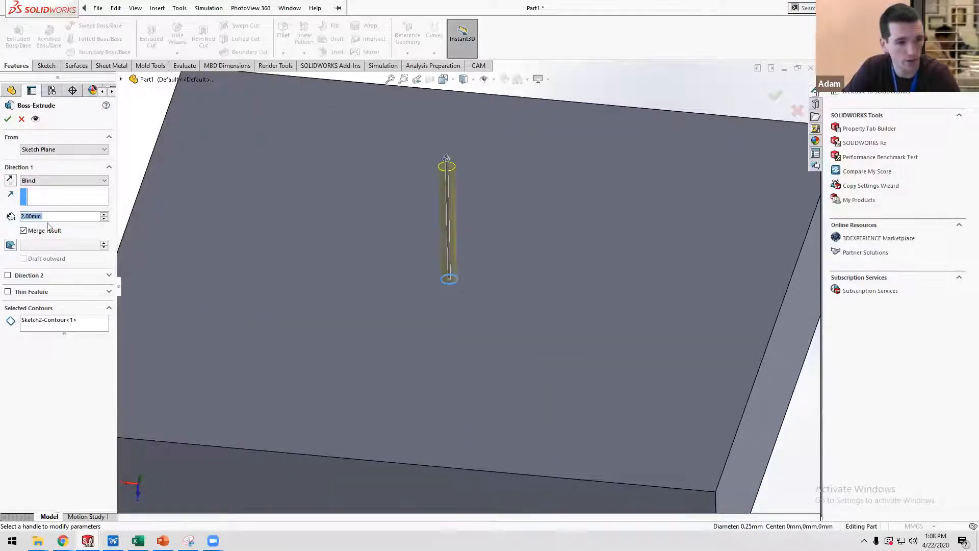
left_click(10, 244)
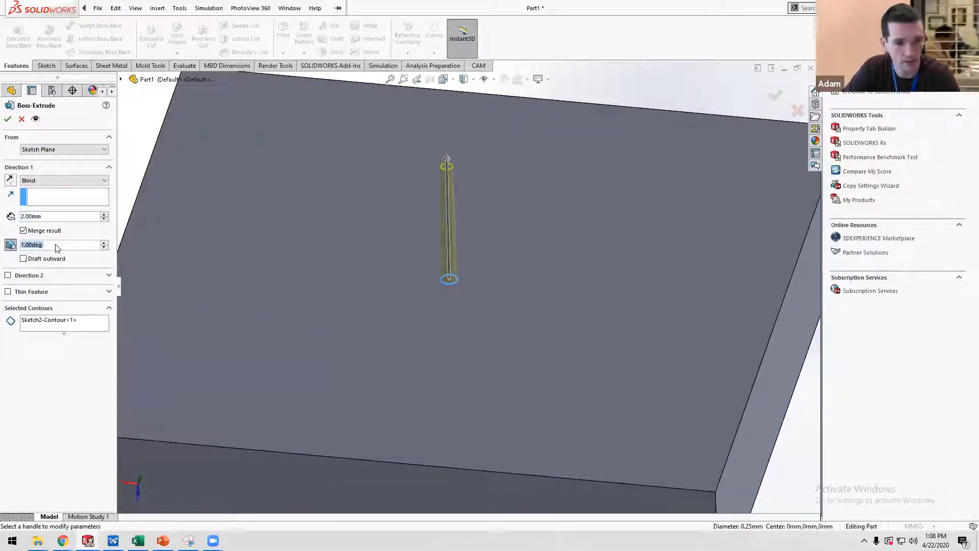
type("5")
key("Return")
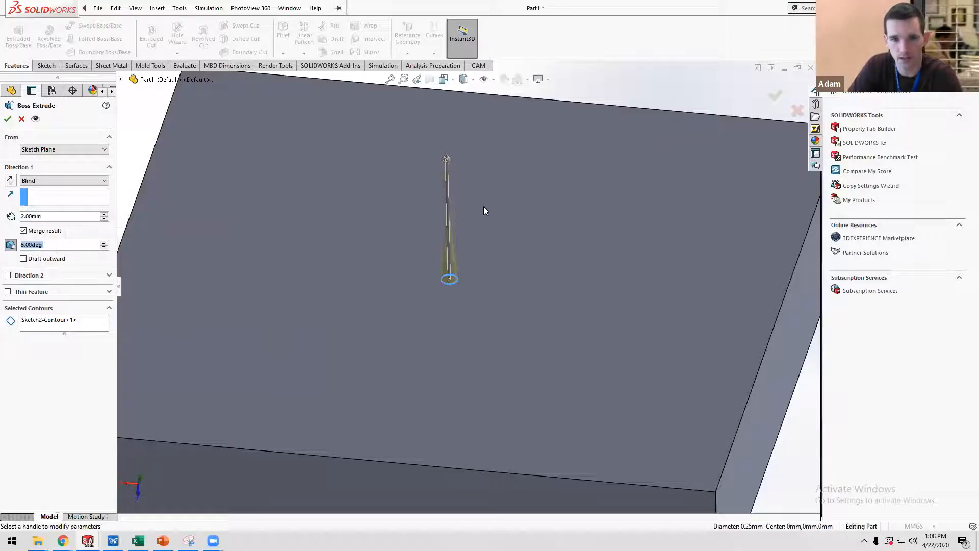
middle_click_drag(443, 218, 395, 214)
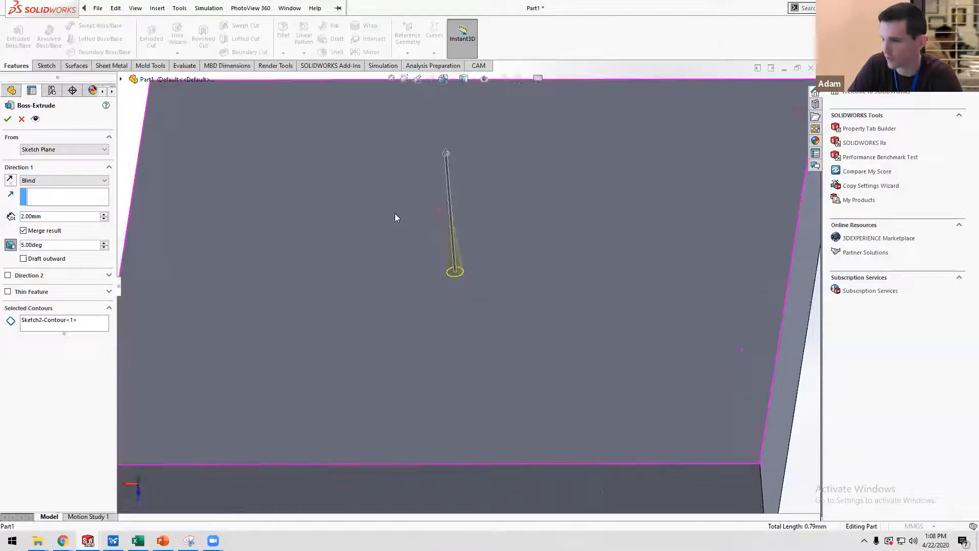
left_click(21, 119)
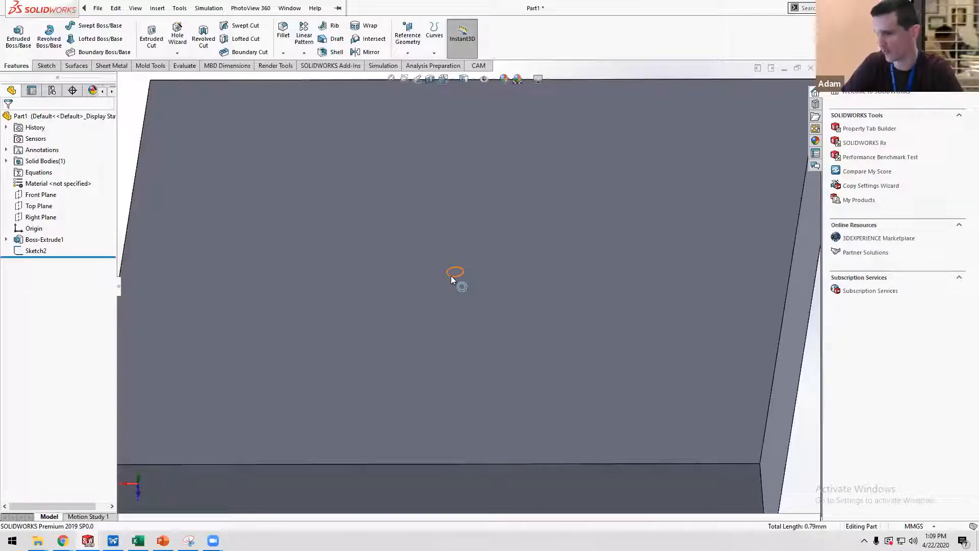
scroll(453, 280, "up", 6)
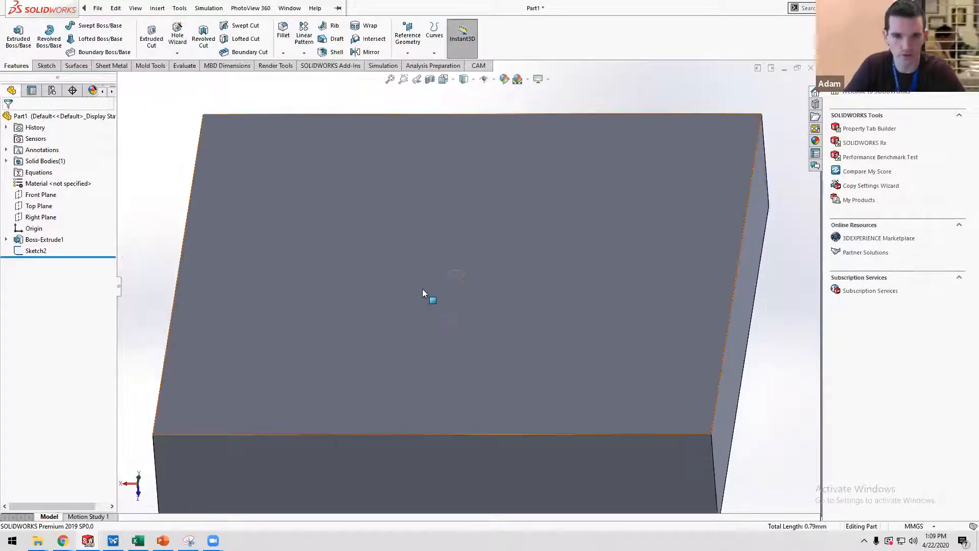
middle_click_drag(426, 278, 433, 284)
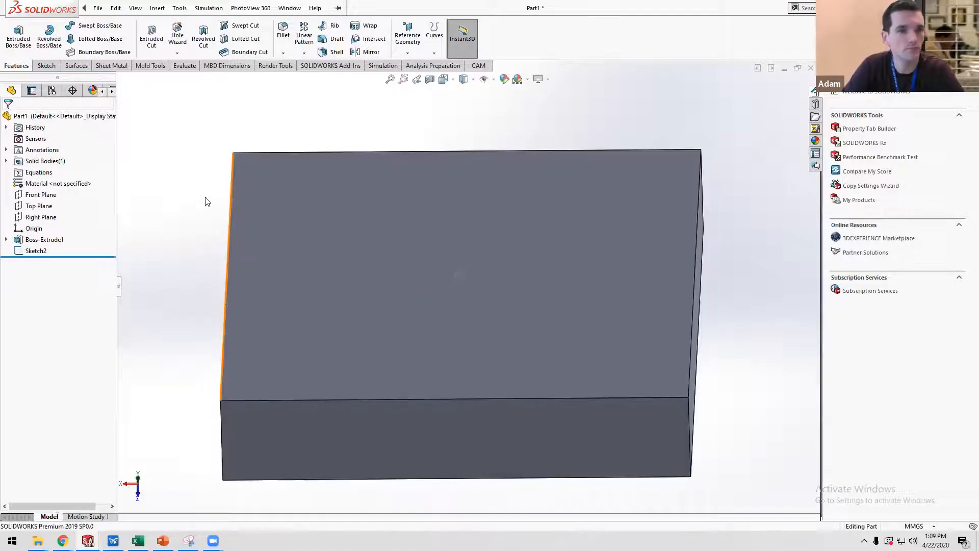
Create a reference plane offset 2 mm outward from the plate's face that carries the small circle.
left_click(408, 54)
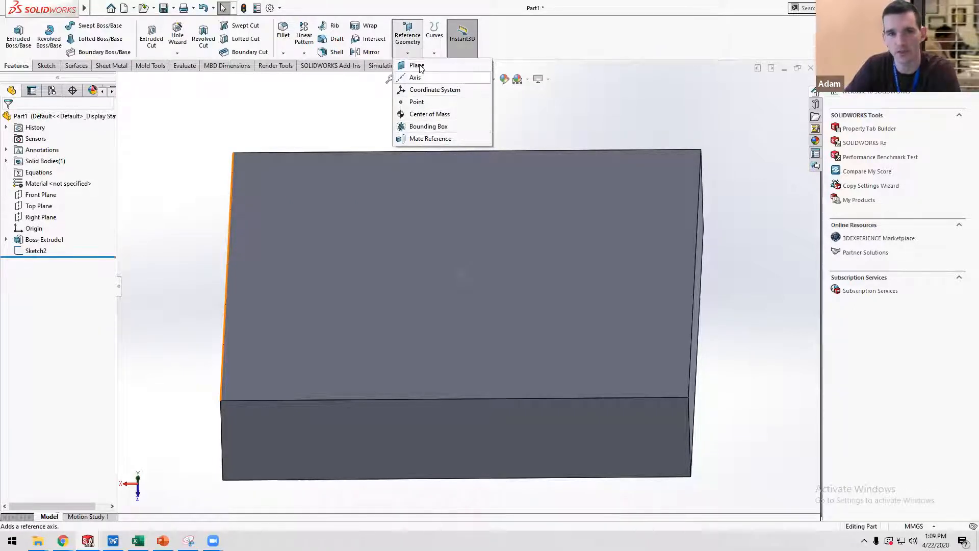
left_click(417, 66)
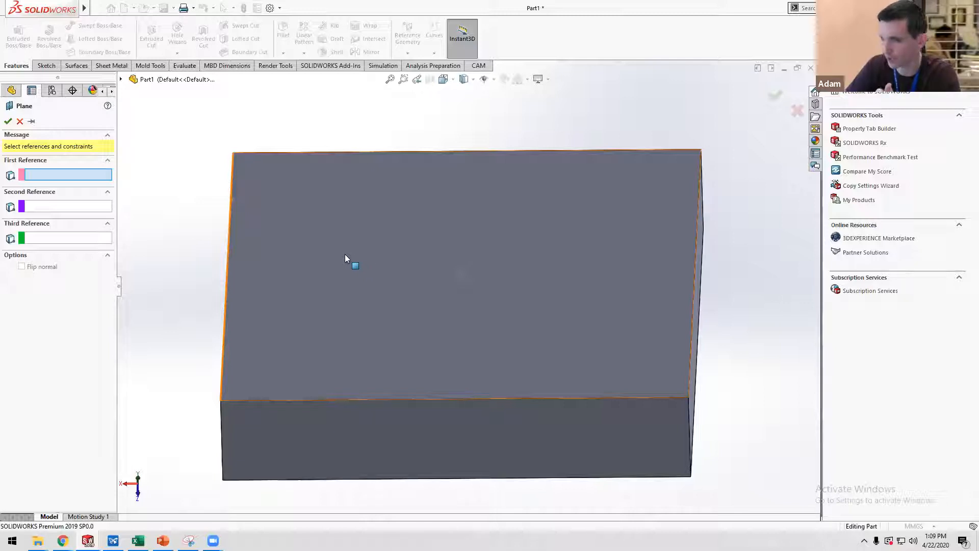
left_click(392, 275)
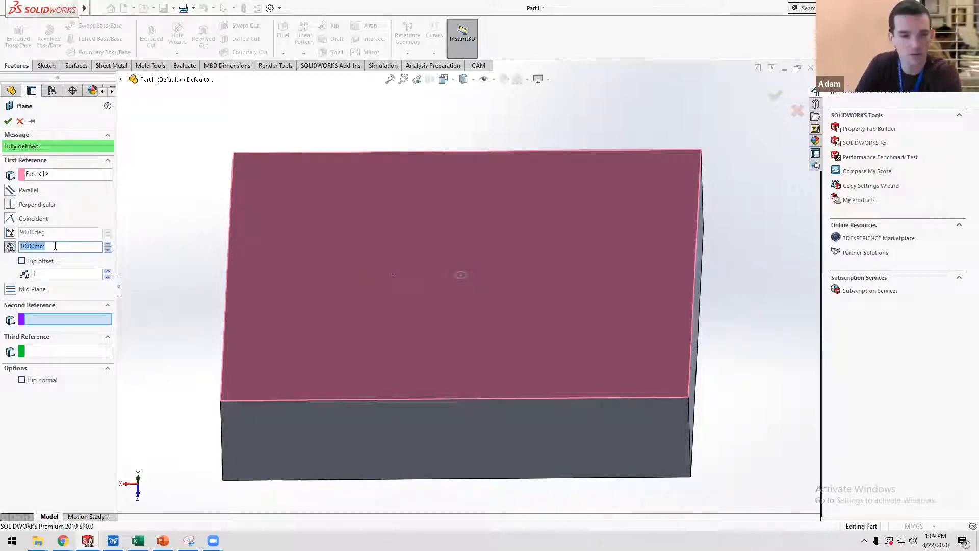
type("2")
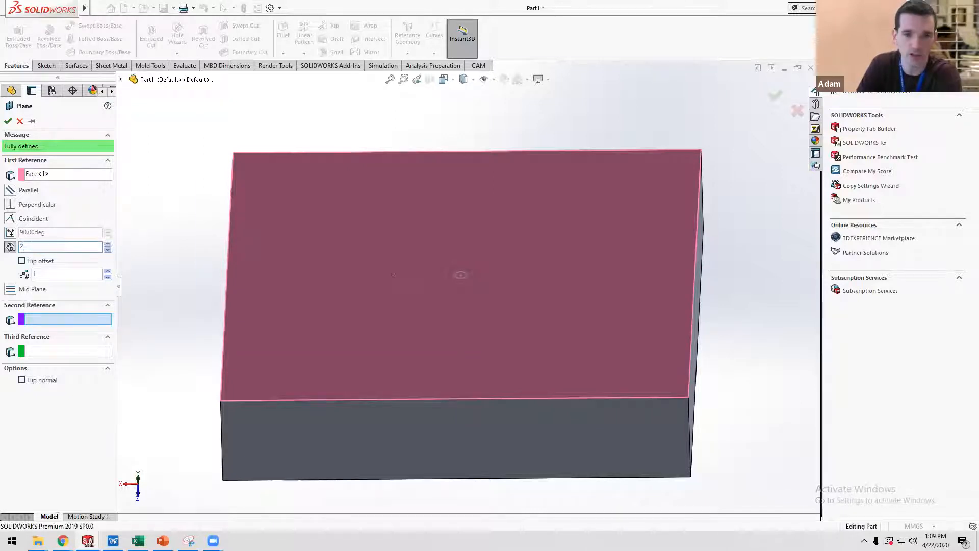
key("Return")
scroll(388, 304, "up", 3)
middle_click_drag(392, 297, 395, 252)
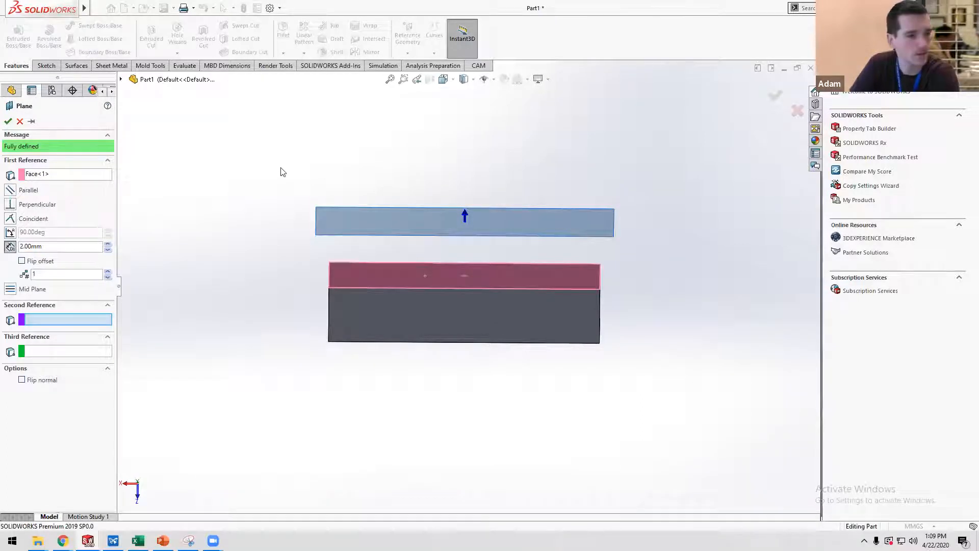
left_click(8, 121)
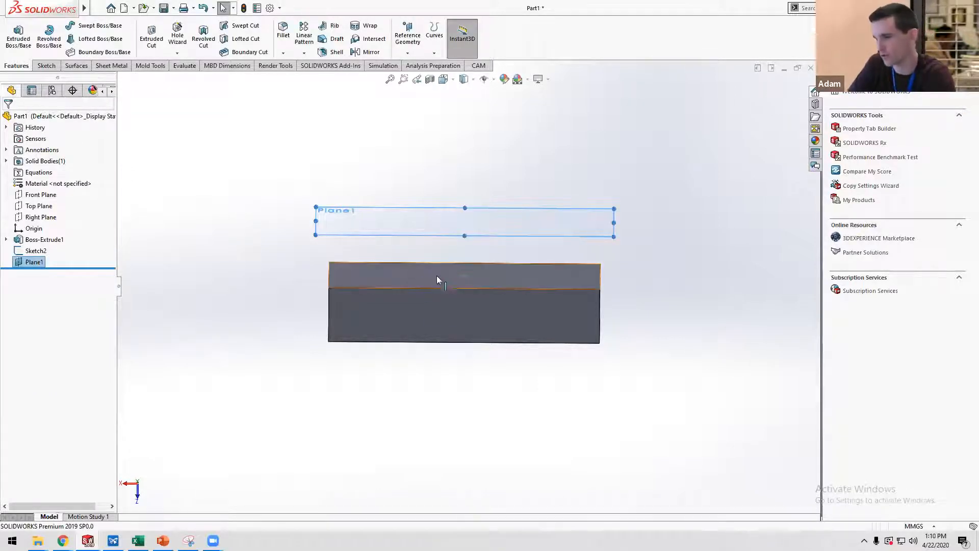
Sketch a single point at the origin on the new offset plane and exit the sketch.
left_click(34, 264)
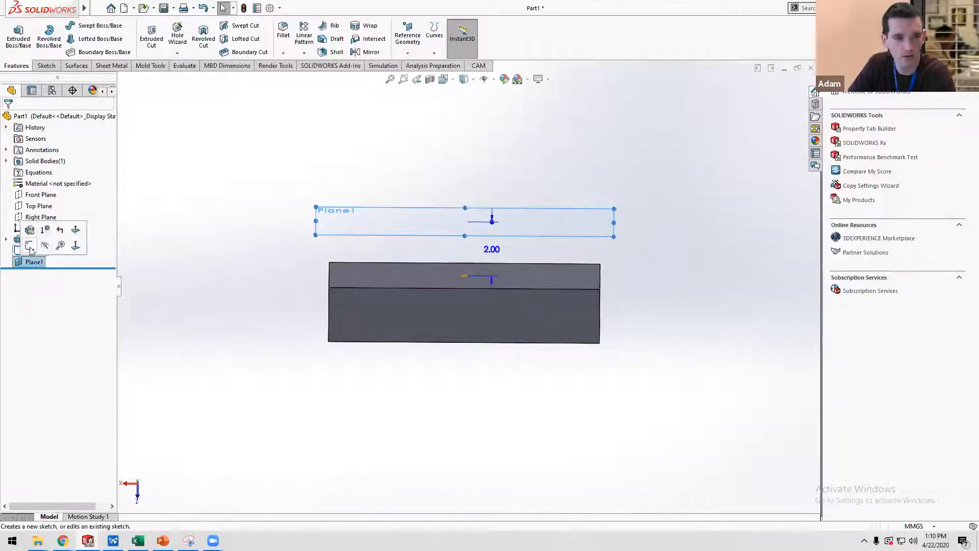
left_click(30, 246)
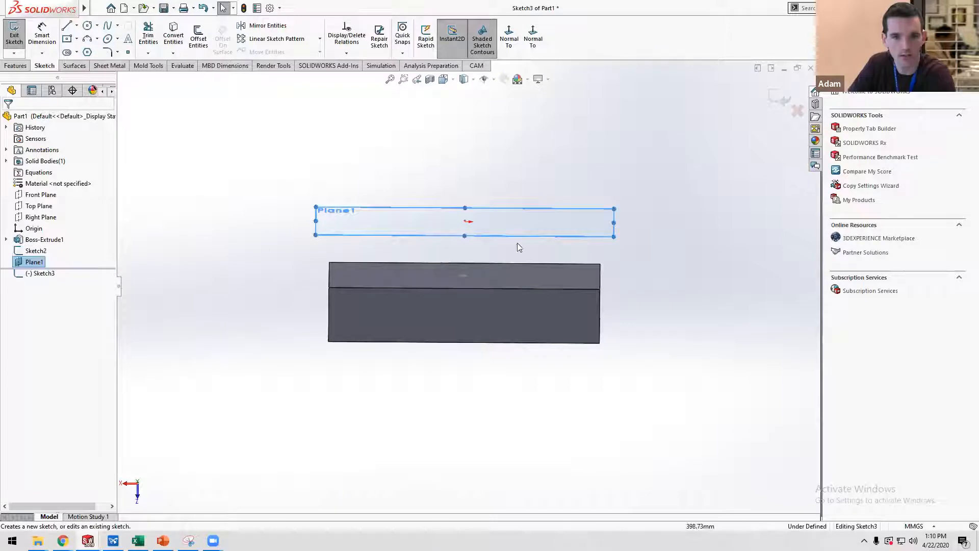
left_click(508, 41)
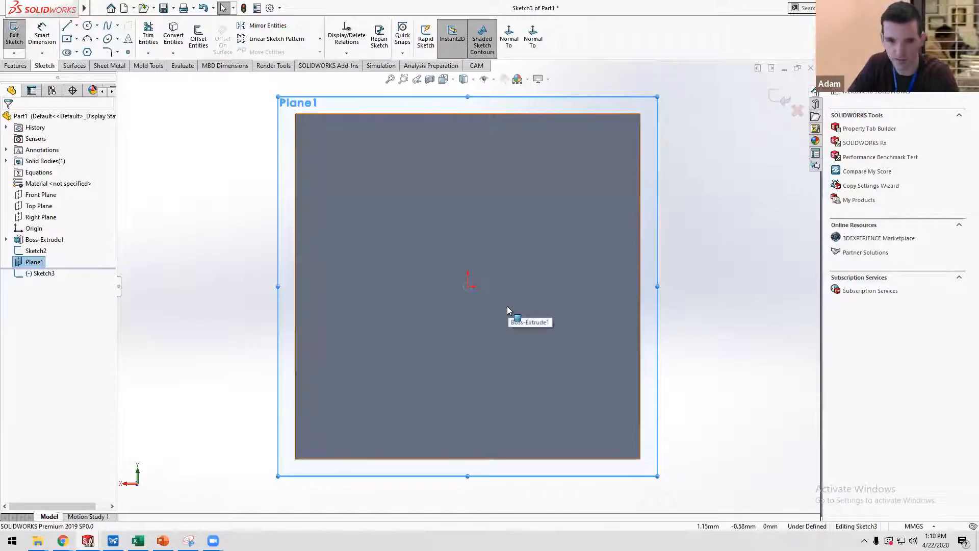
scroll(470, 291, "down", 5)
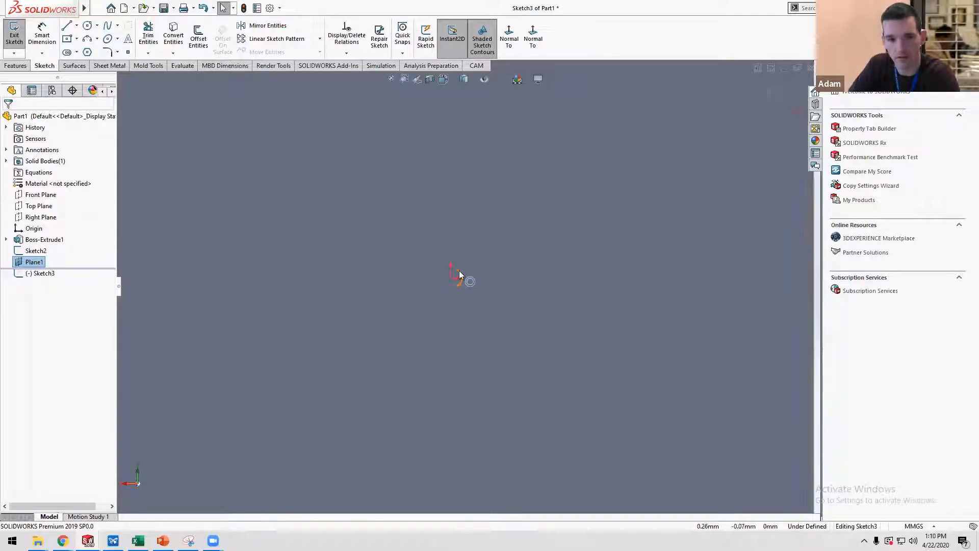
left_click(127, 53)
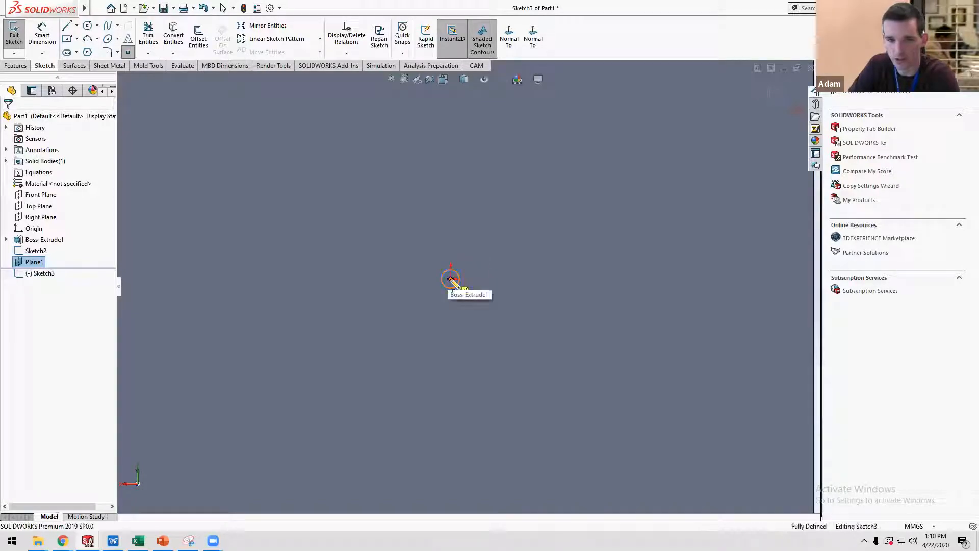
left_click(451, 279)
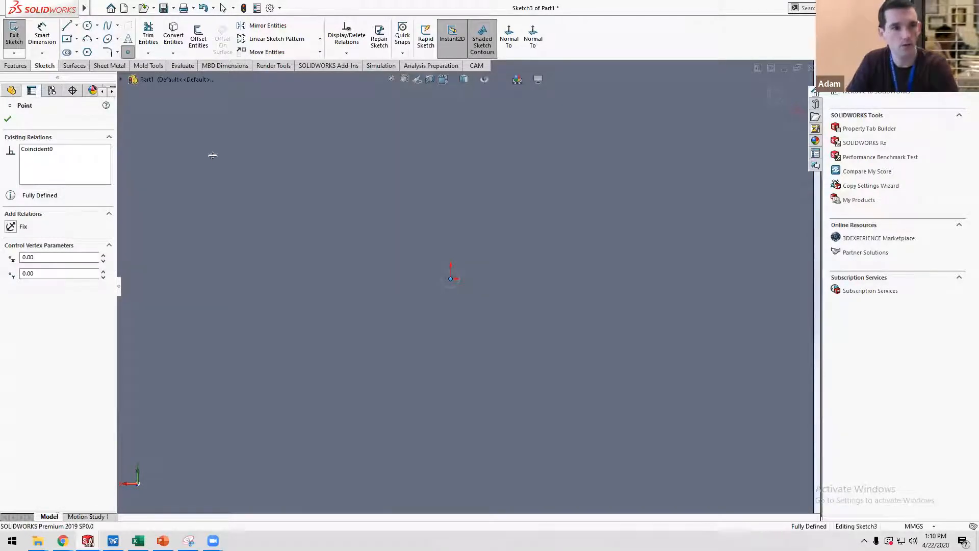
left_click(14, 35)
Loft a boss between the point sketch on the offset plane and the small circle on the plate to form a tapered needle.
middle_click_drag(453, 290, 455, 219)
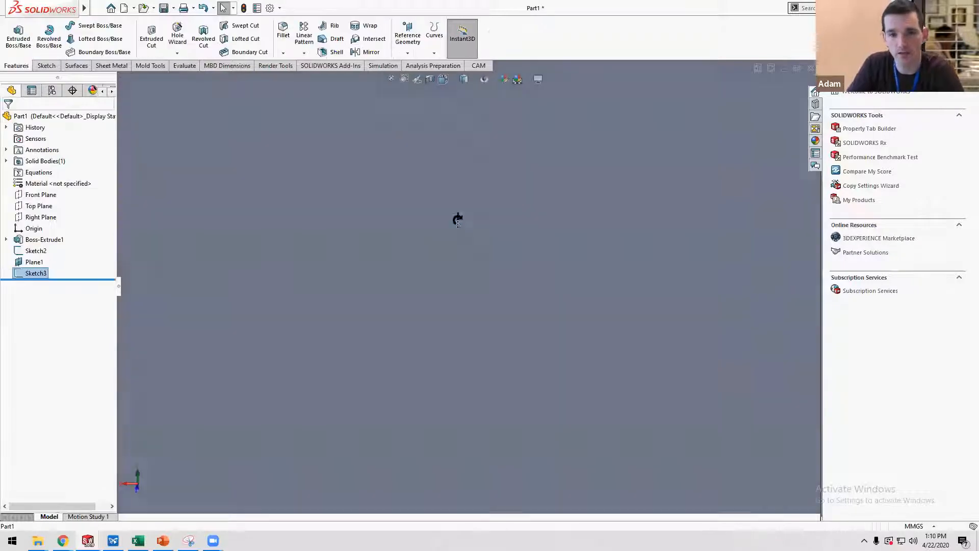
scroll(456, 286, "up", 1)
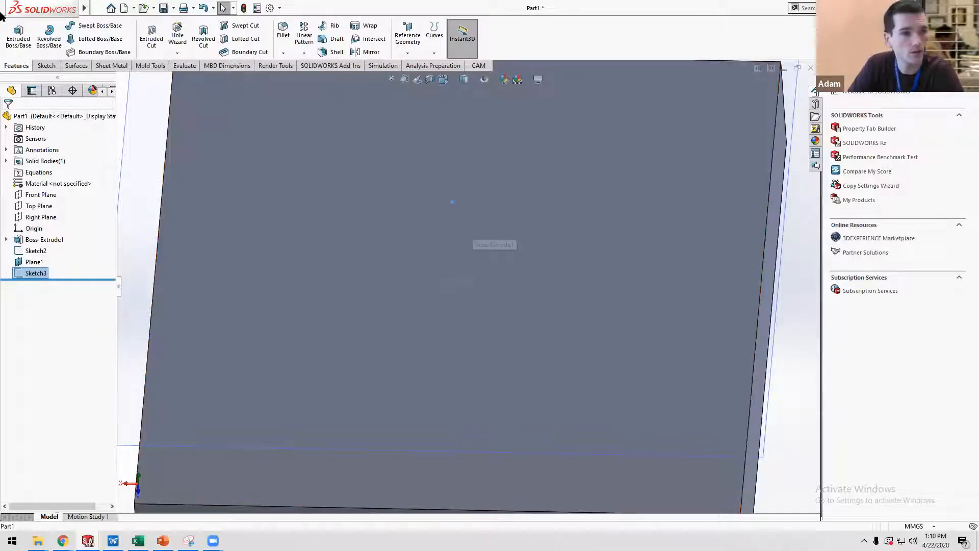
left_click(94, 41)
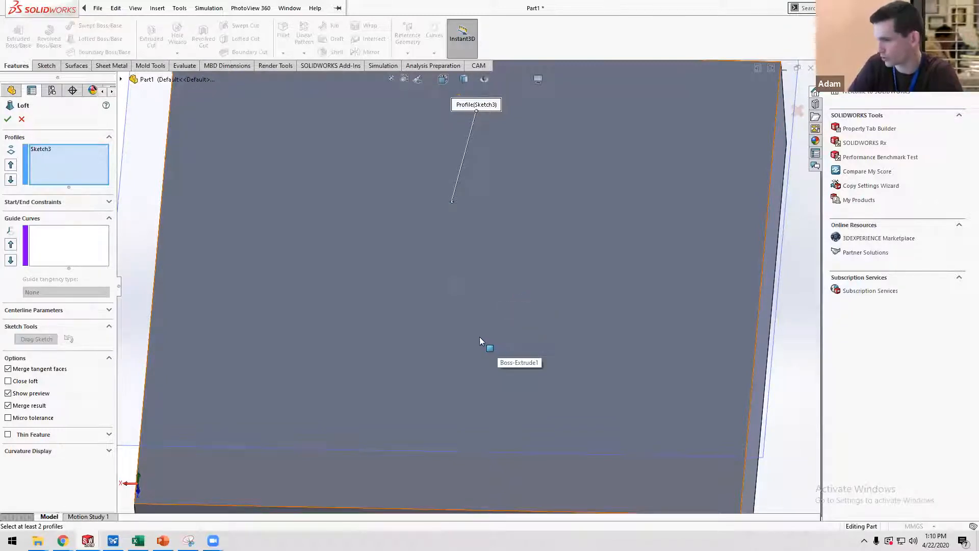
left_click(457, 284)
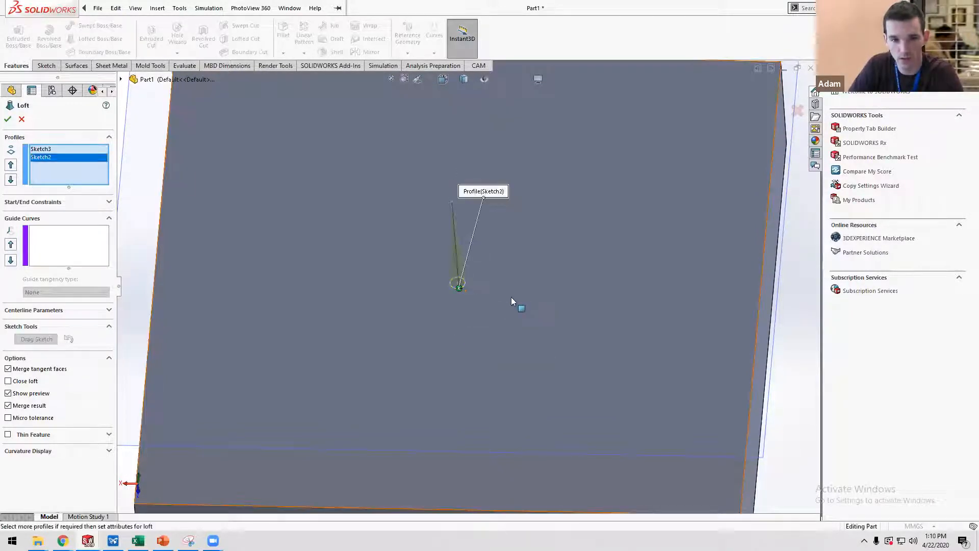
left_click(45, 150)
left_click(45, 158)
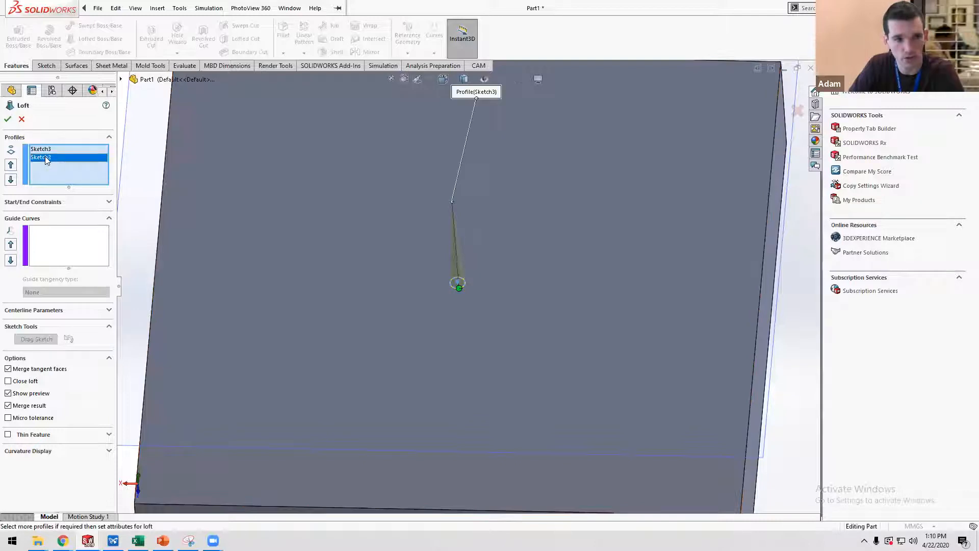
left_click(46, 149)
left_click(45, 157)
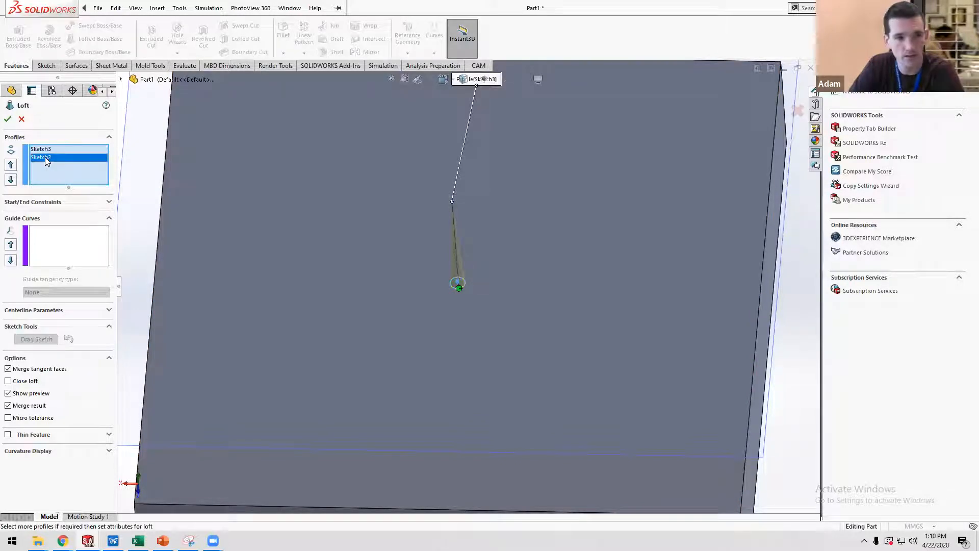
scroll(464, 289, "down", 2)
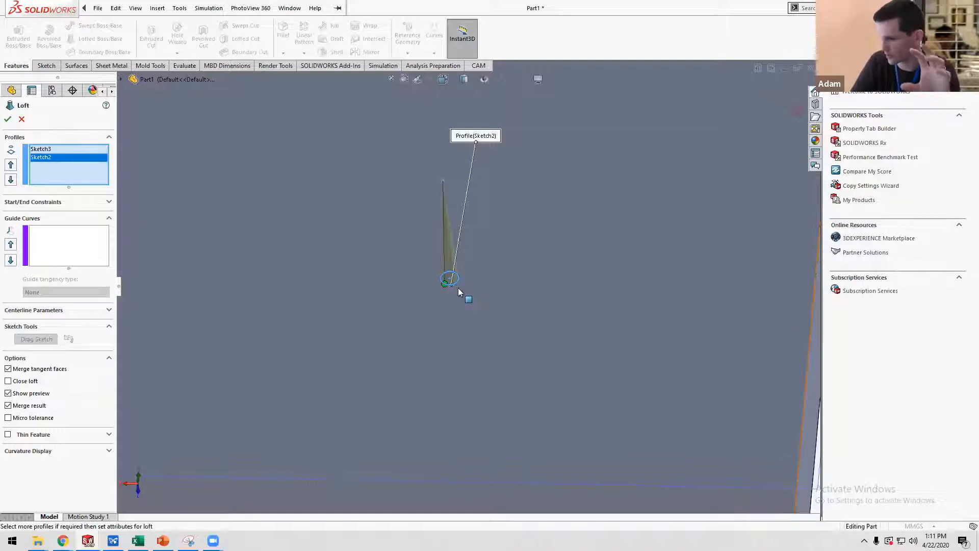
scroll(460, 269, "up", 1)
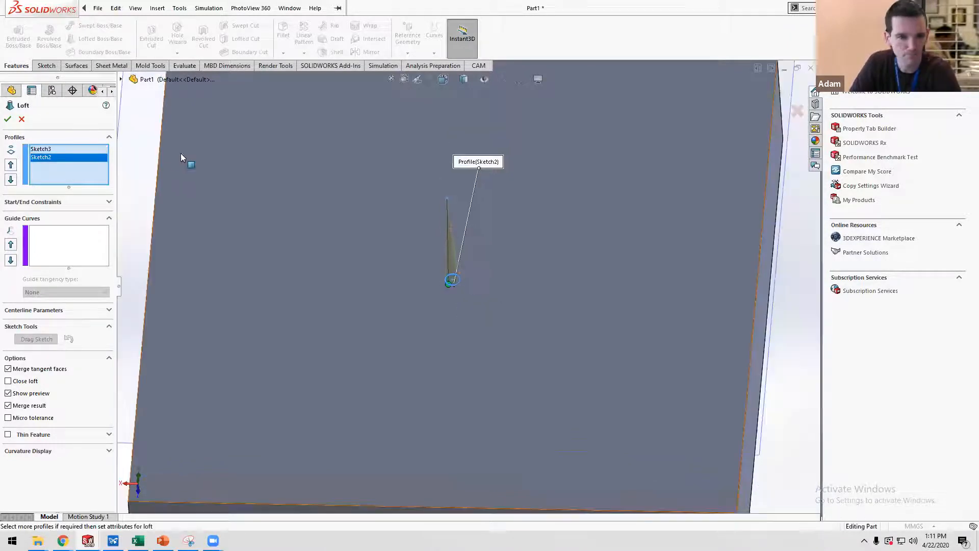
left_click(8, 118)
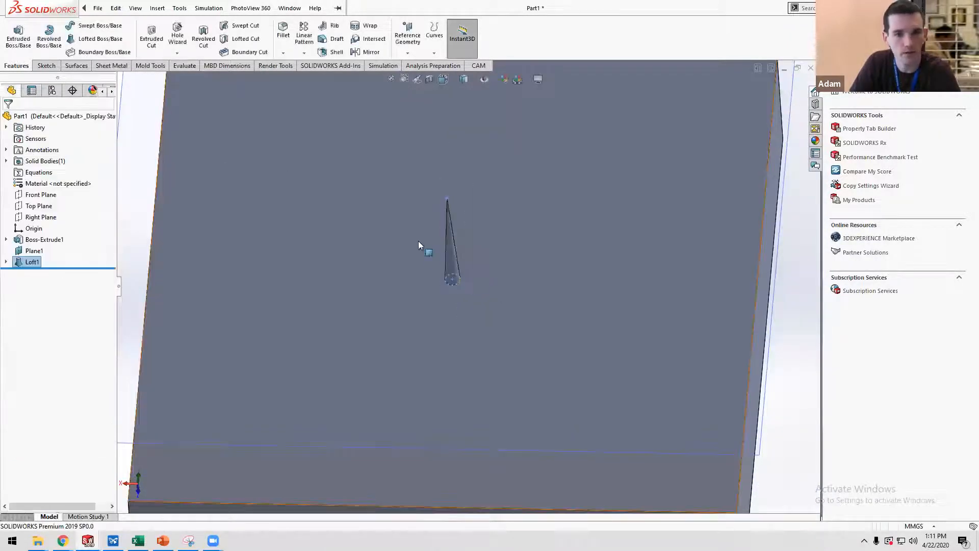
Edit the reference plane and reduce its offset distance from the plate face to shorten the lofted needle.
key("f")
middle_click_drag(481, 238, 357, 236)
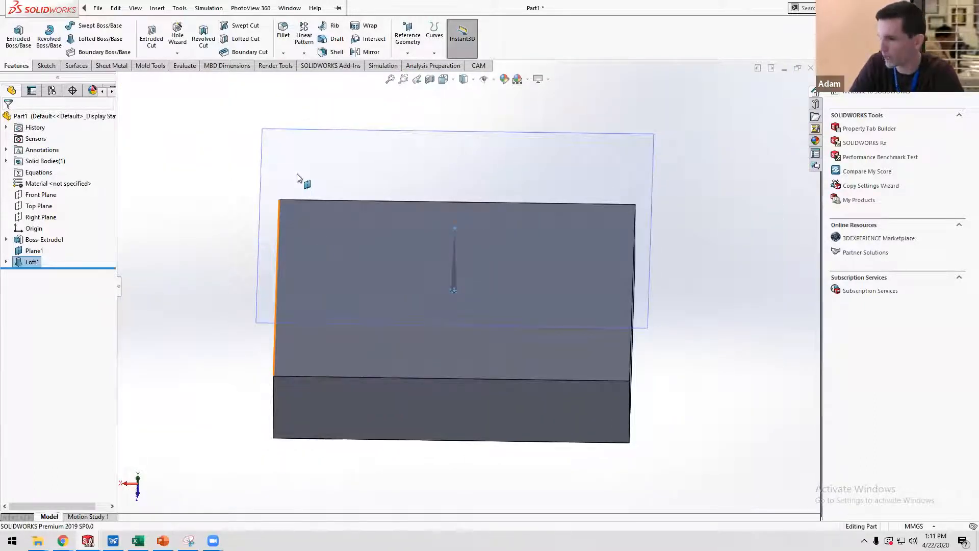
right_click(30, 251)
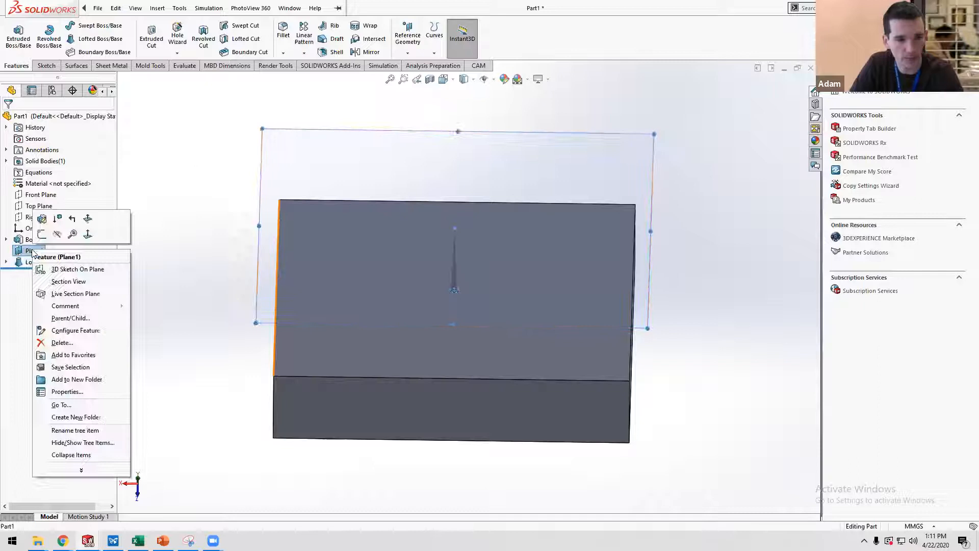
left_click(43, 219)
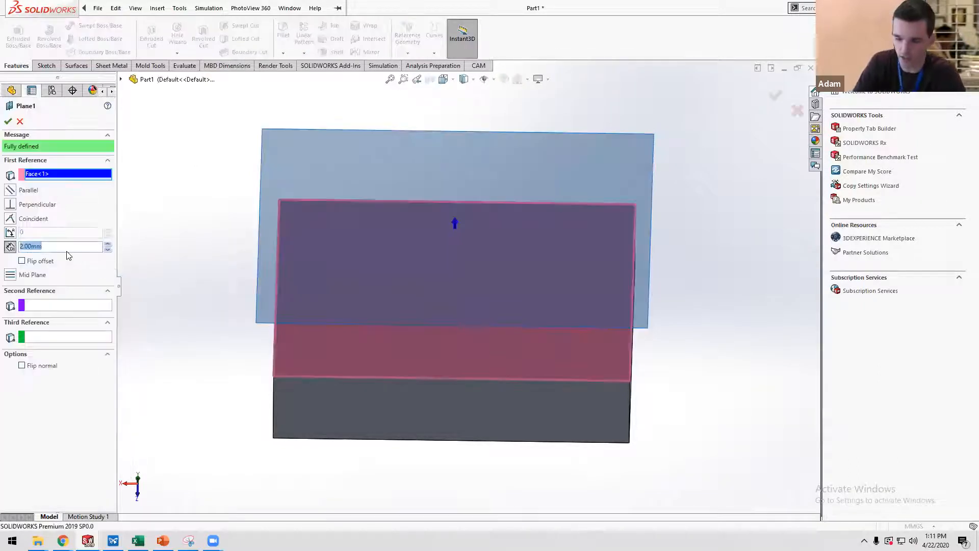
left_click(8, 121)
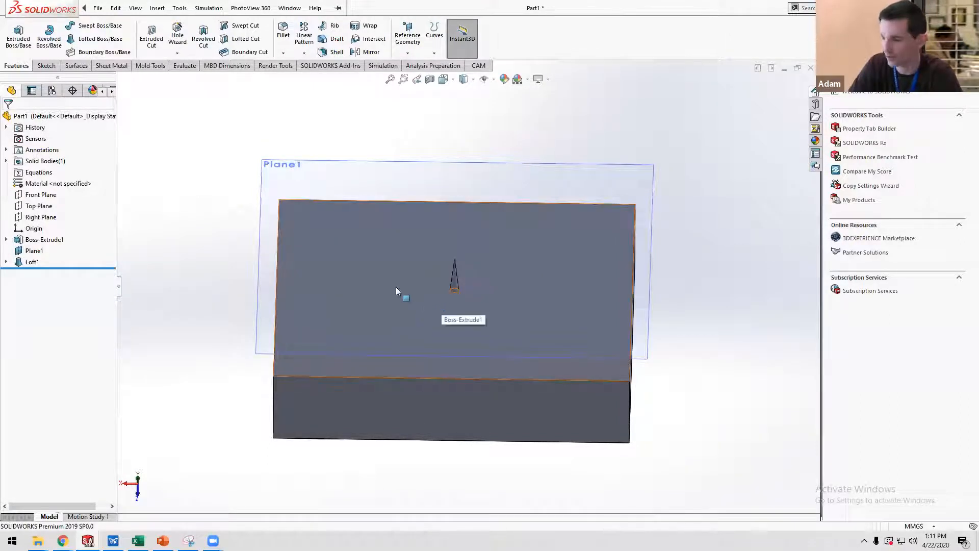
Find the Fill Pattern command and start it with the plate face as fill boundary and the lofted needle as the feature to pattern.
left_click(803, 8)
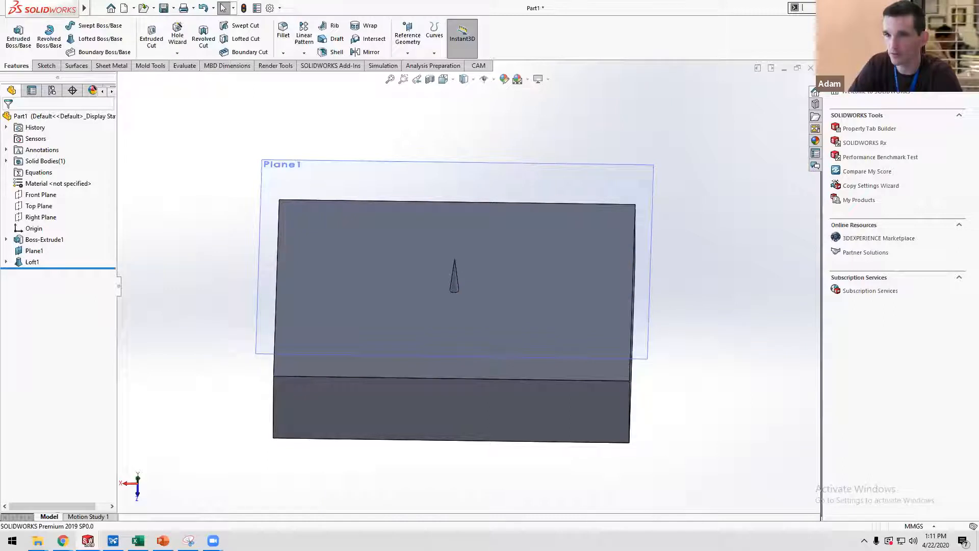
type("fill")
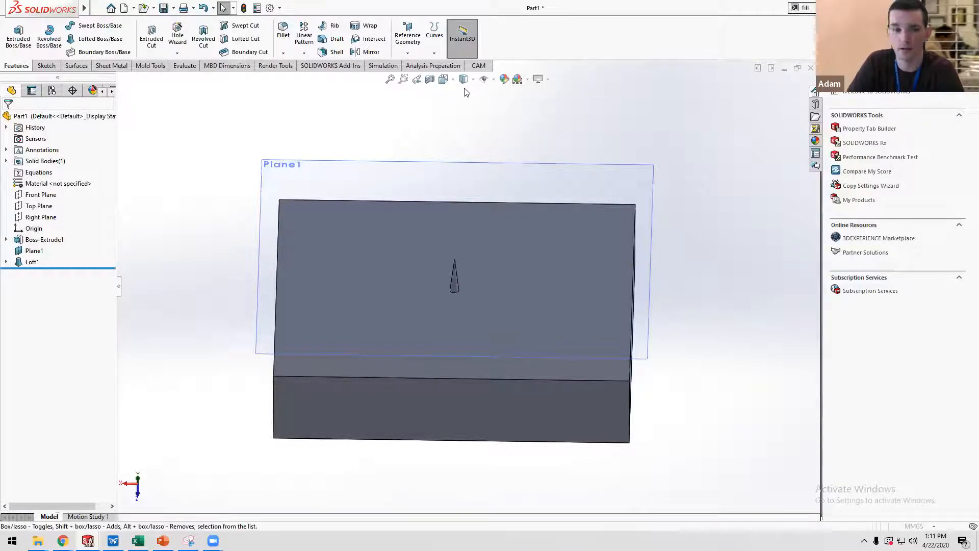
left_click(809, 21)
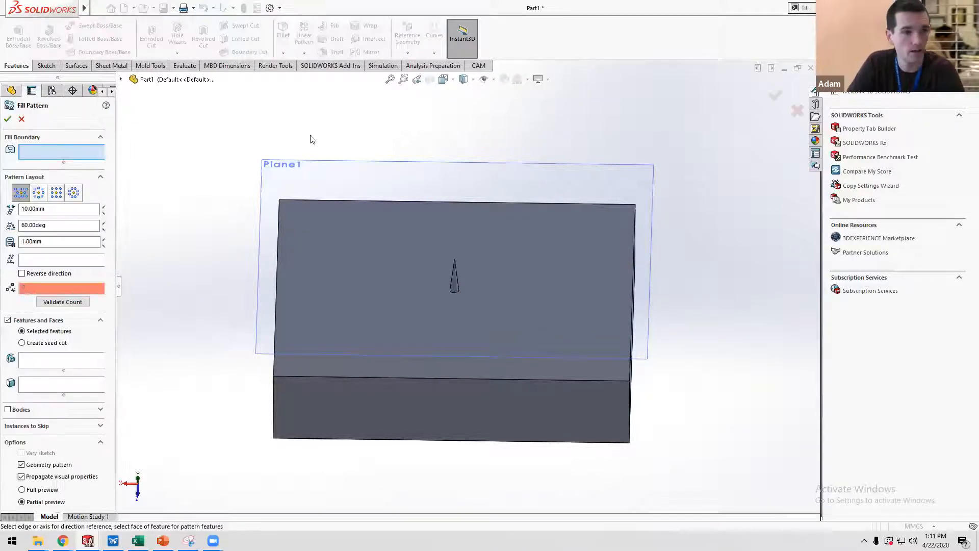
left_click(355, 260)
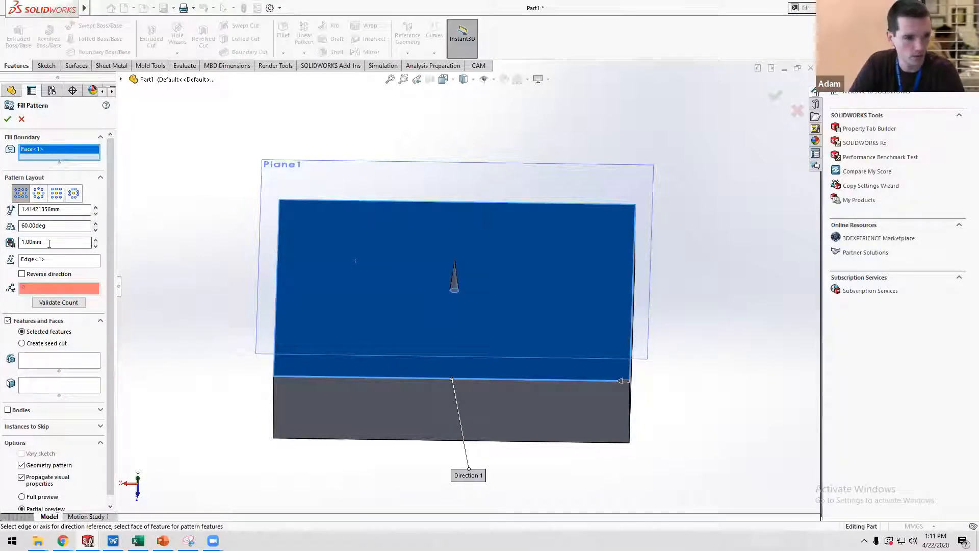
left_click(43, 364)
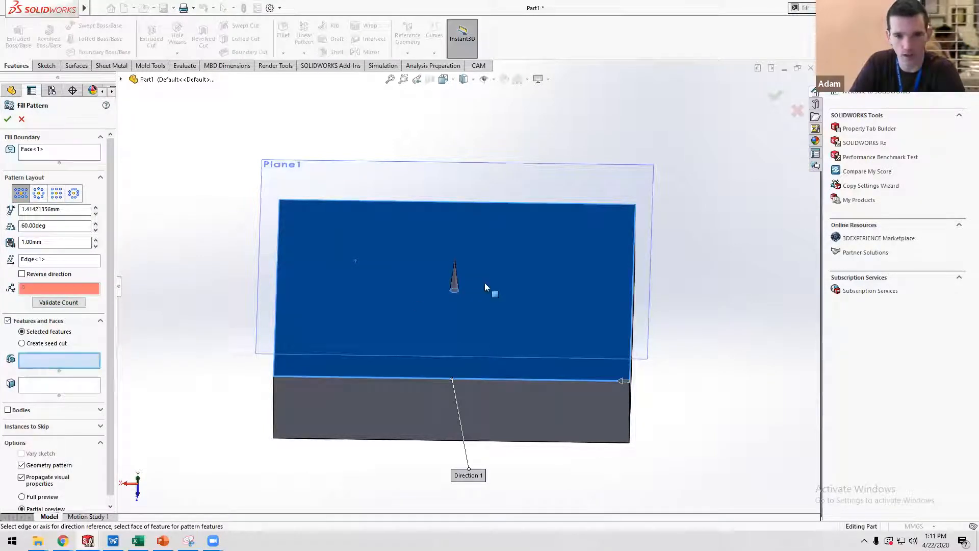
left_click(455, 280)
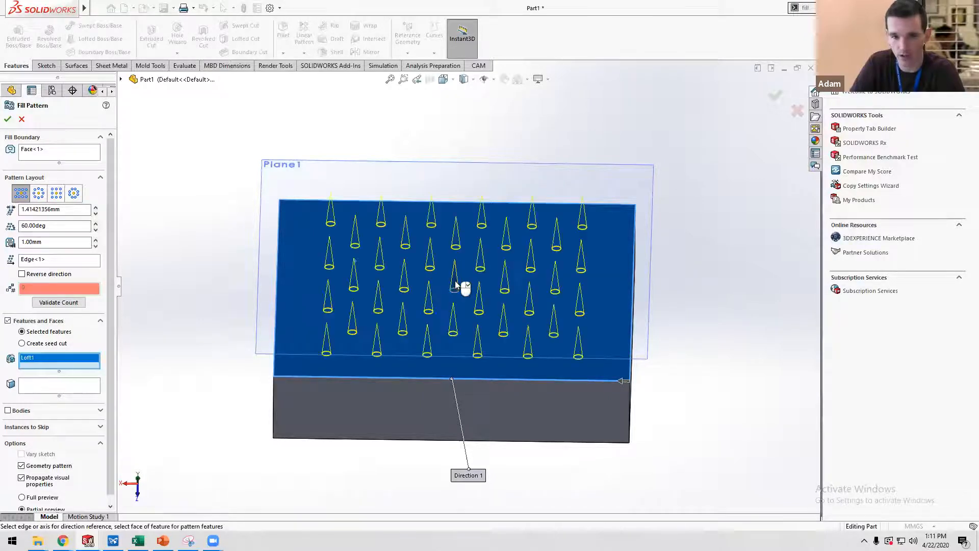
Try the alternative fill pattern layouts, choose the square one and set its loop spacing to 1 mm.
left_click(38, 192)
left_click(56, 193)
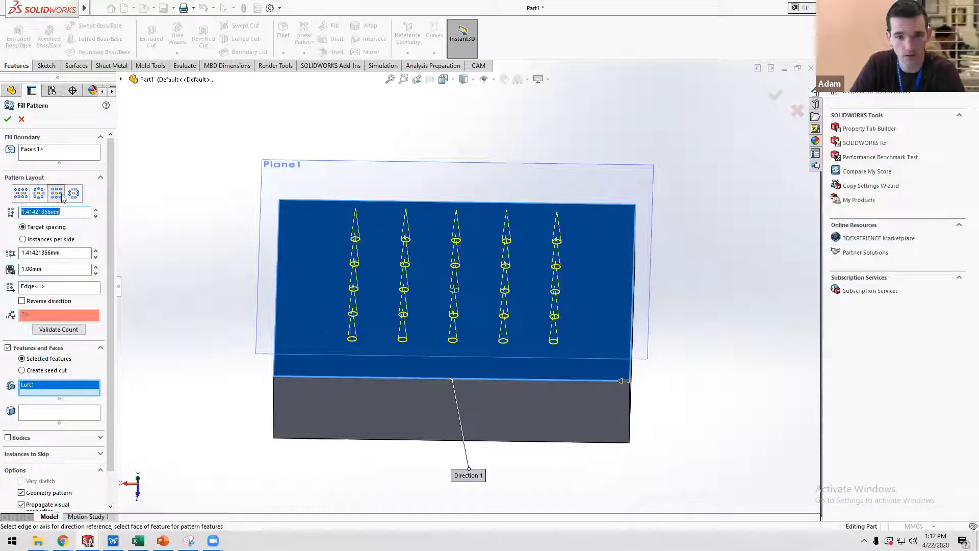
left_click(74, 194)
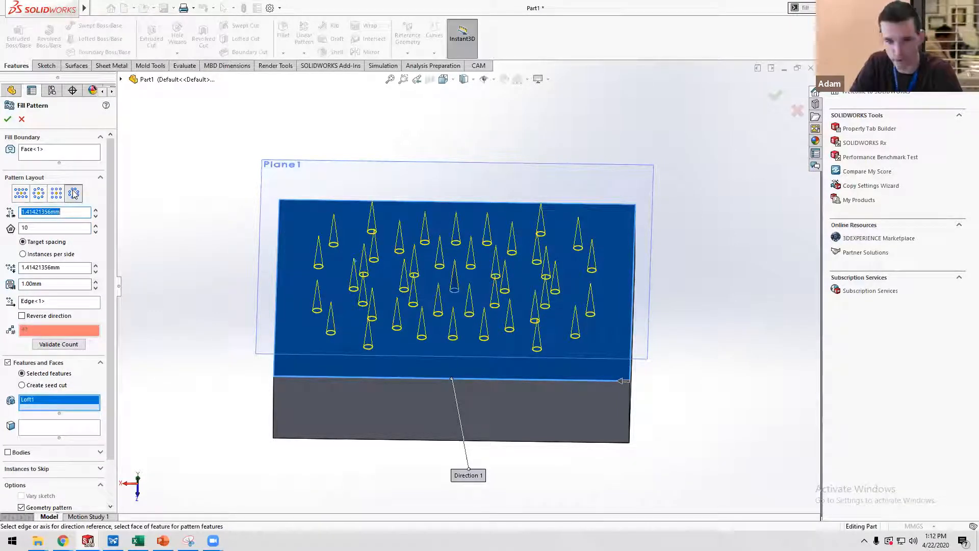
left_click(55, 194)
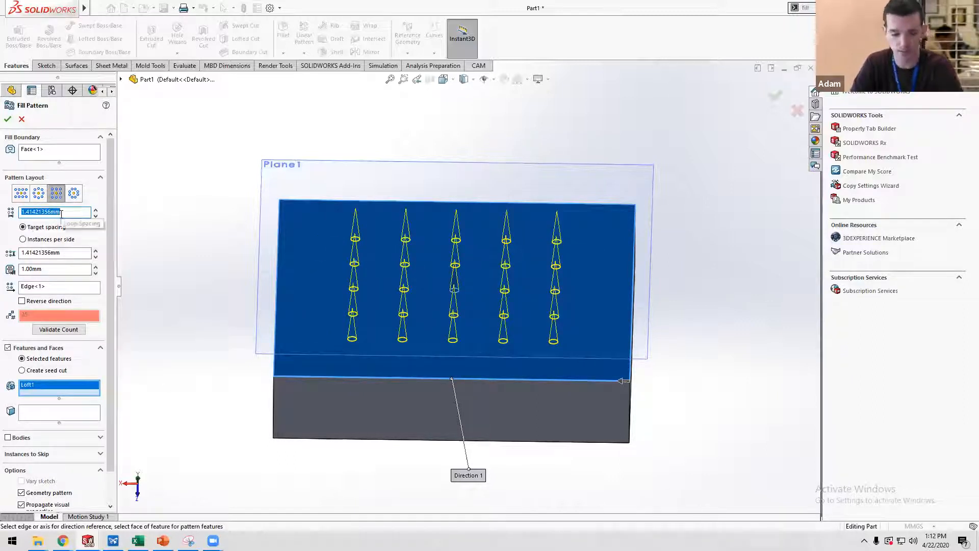
type("1.00mm")
key("Return")
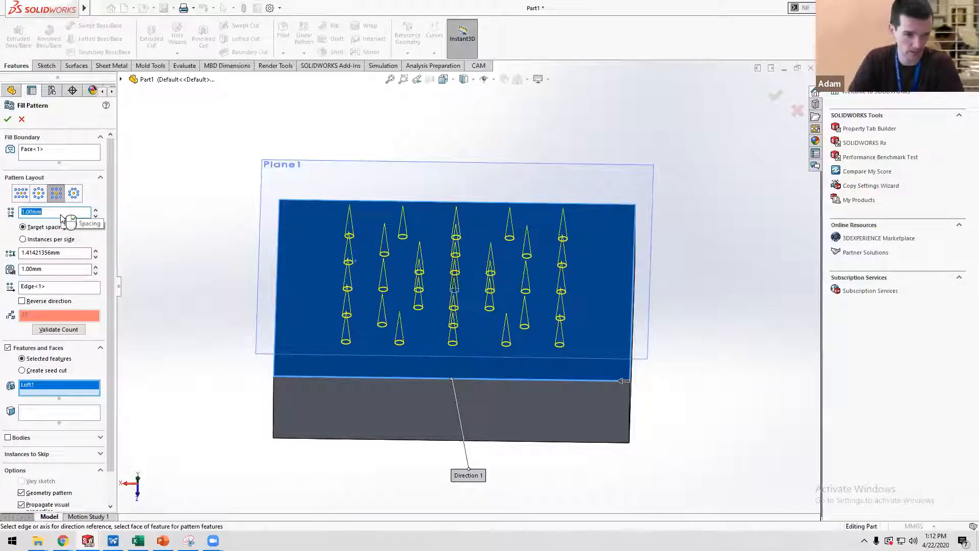
Set the fill pattern's instance spacing within each square loop to 1 mm.
double_click(71, 252)
type("1")
key("Return")
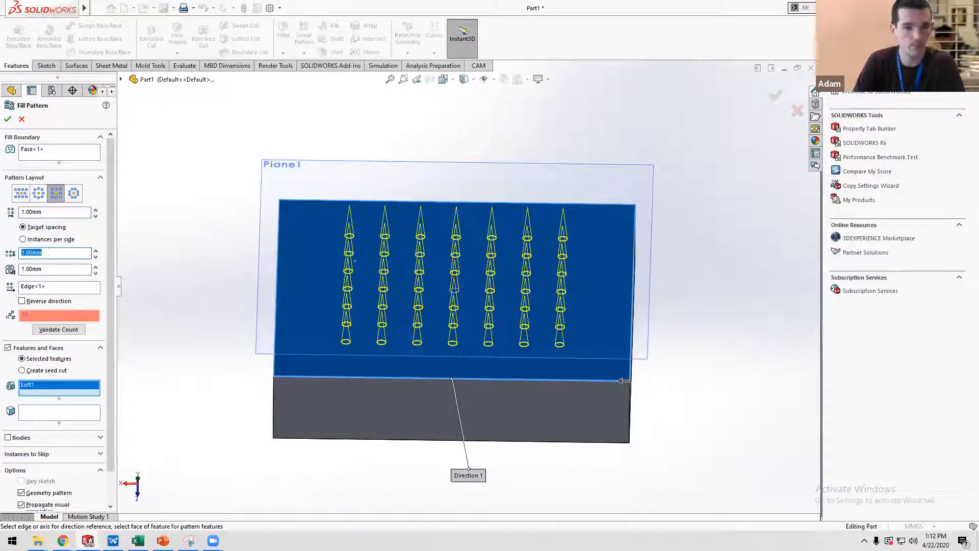
middle_click_drag(256, 243, 289, 306)
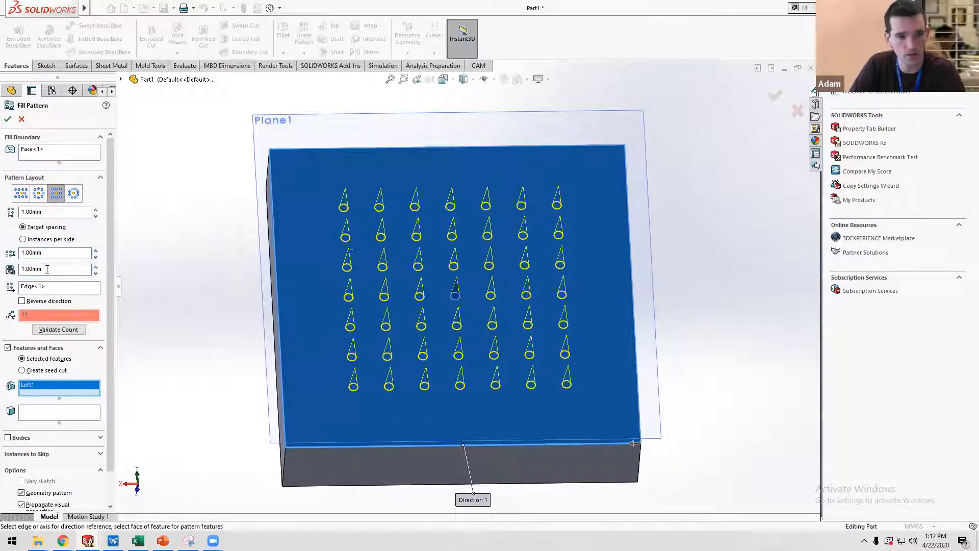
Set the fill pattern's margin to 0.5 mm and create the needle array across the plate face.
left_click_drag(51, 269, 11, 272)
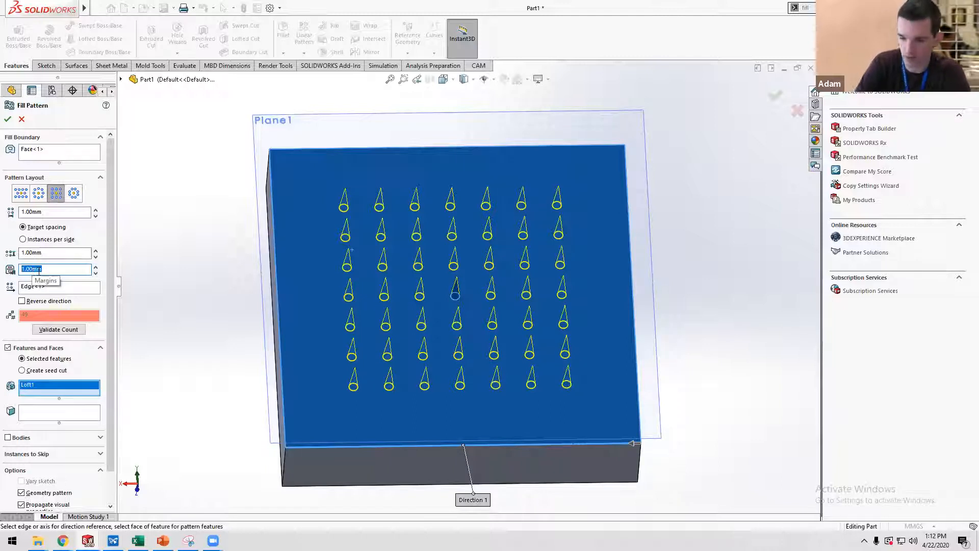
type("0.5")
key("Return")
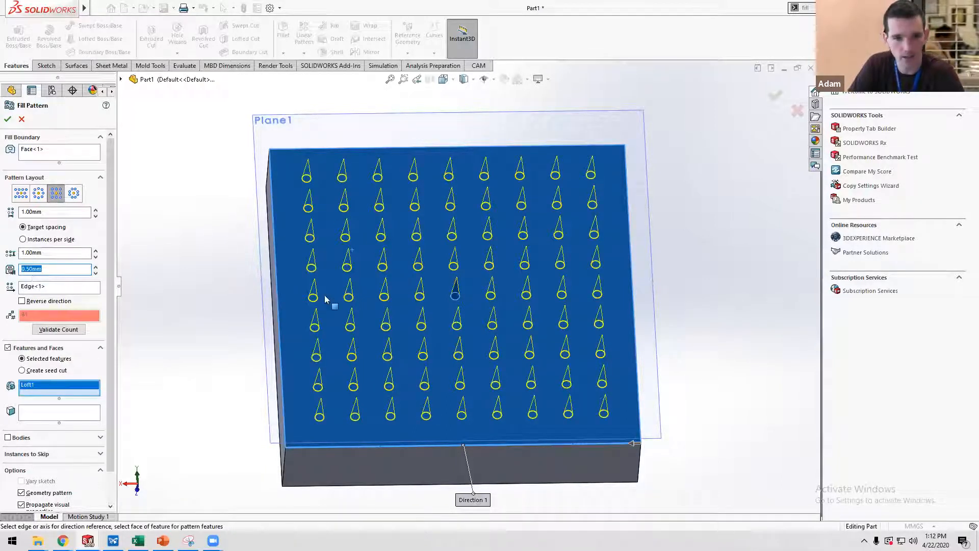
left_click(31, 315)
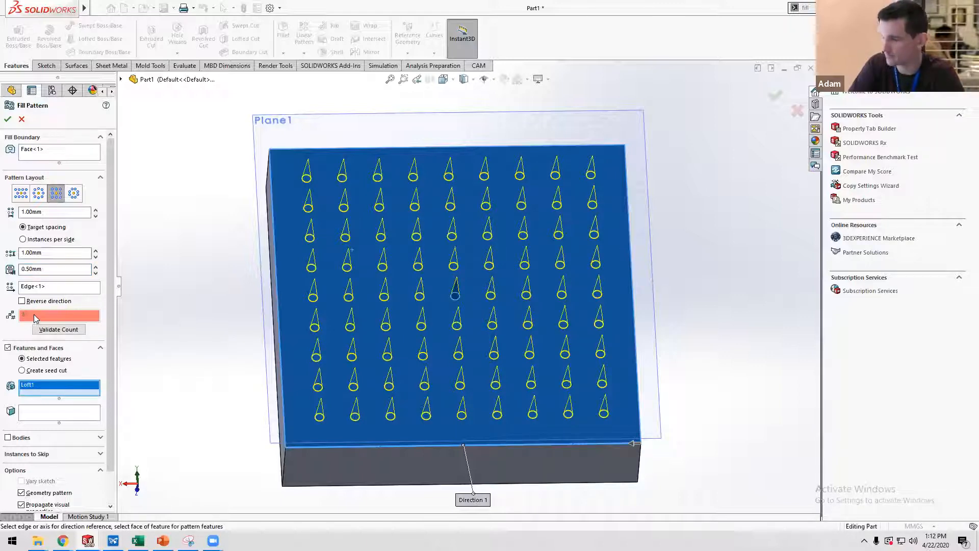
scroll(494, 356, "up", 3)
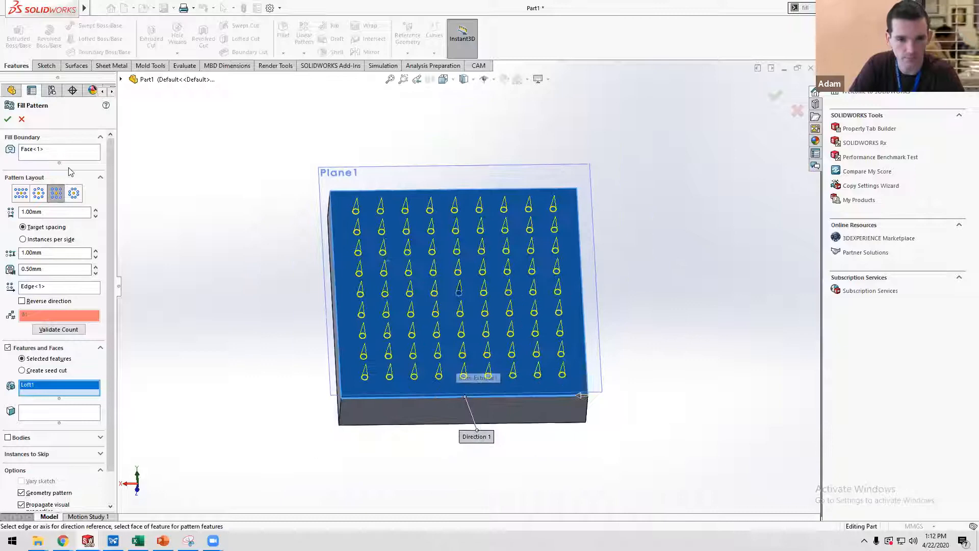
left_click(7, 119)
middle_click_drag(478, 376, 283, 366)
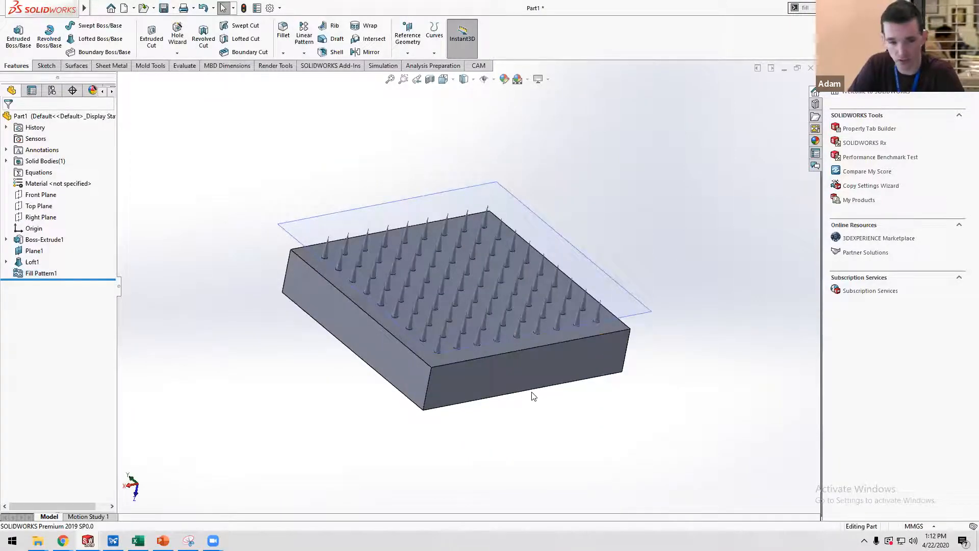
Start a symmetric circular fillet on the plate's four vertical corner edges with a 1 mm radius.
left_click(285, 29)
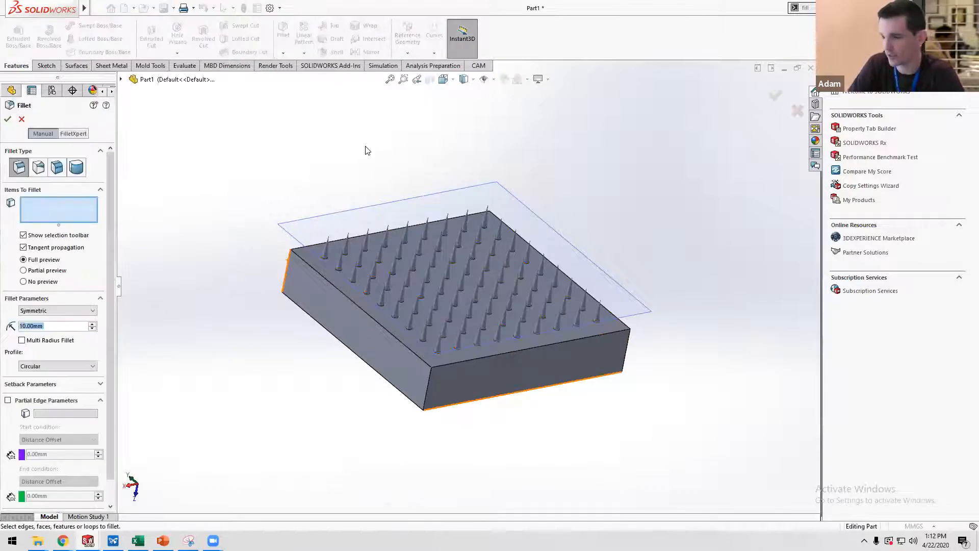
left_click(429, 383)
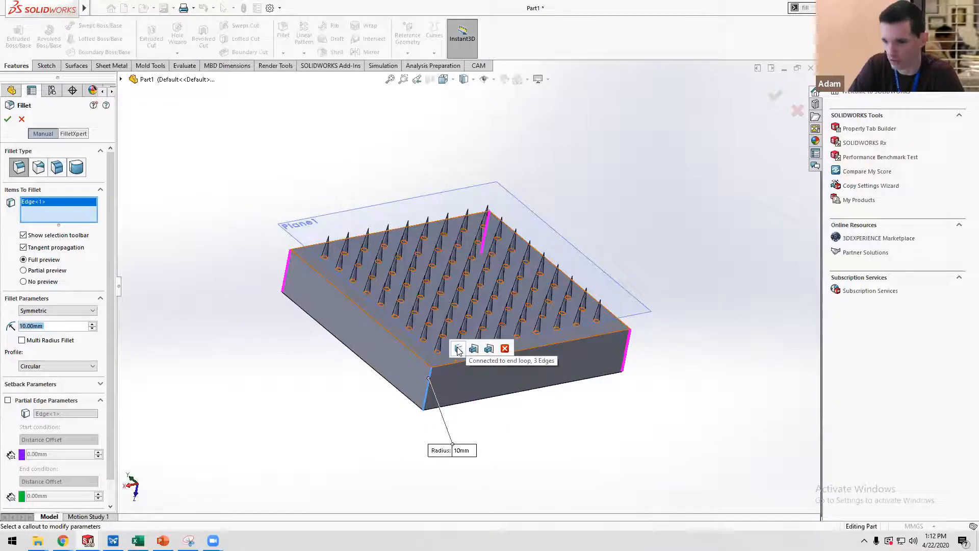
left_click(458, 349)
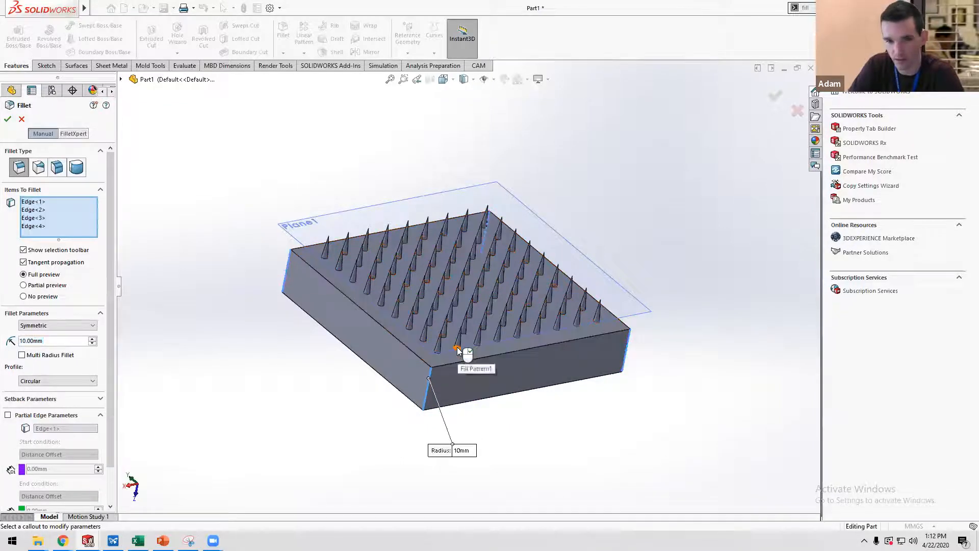
double_click(58, 341)
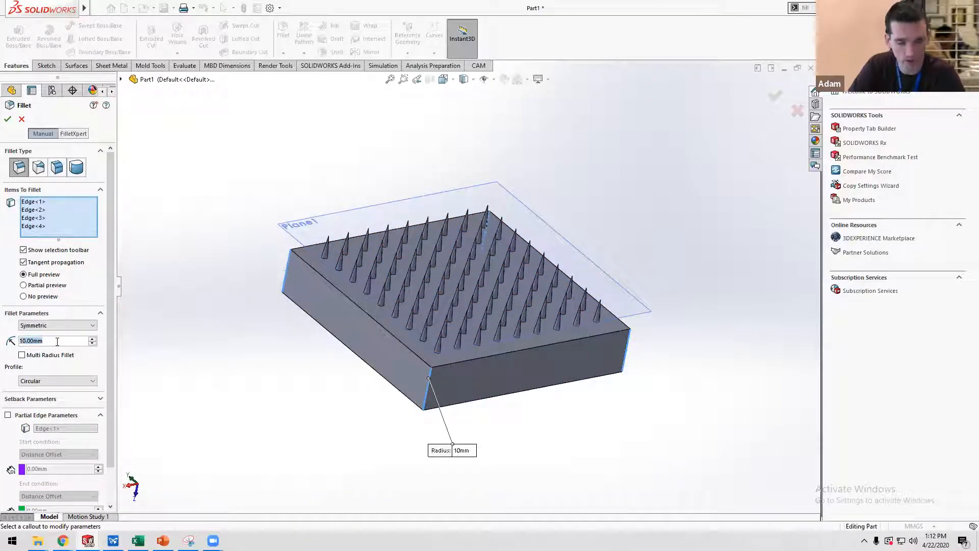
type("1")
key("Return")
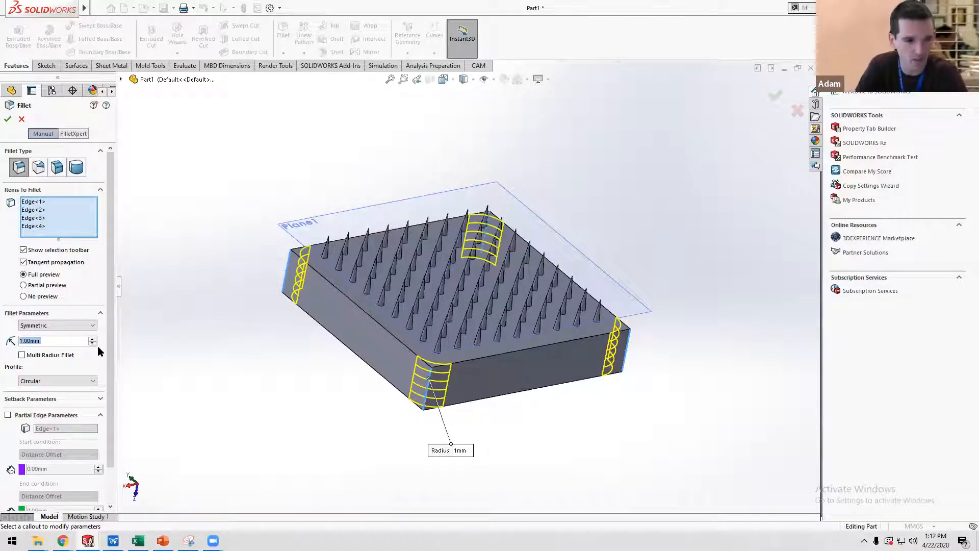
Try corner fillet radii of 5, 4 and 3 mm.
type("5")
key("Return")
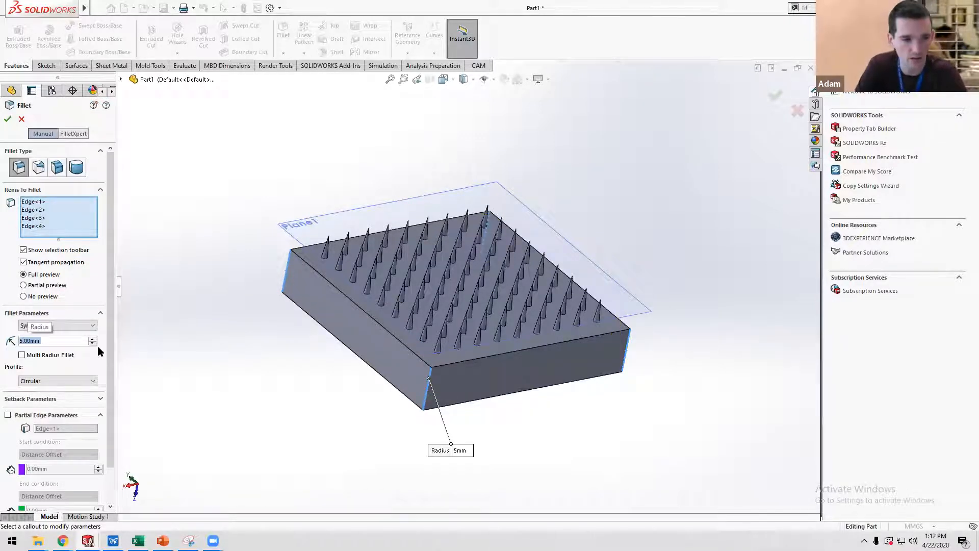
type("4")
key("Return")
type("3")
key("Return")
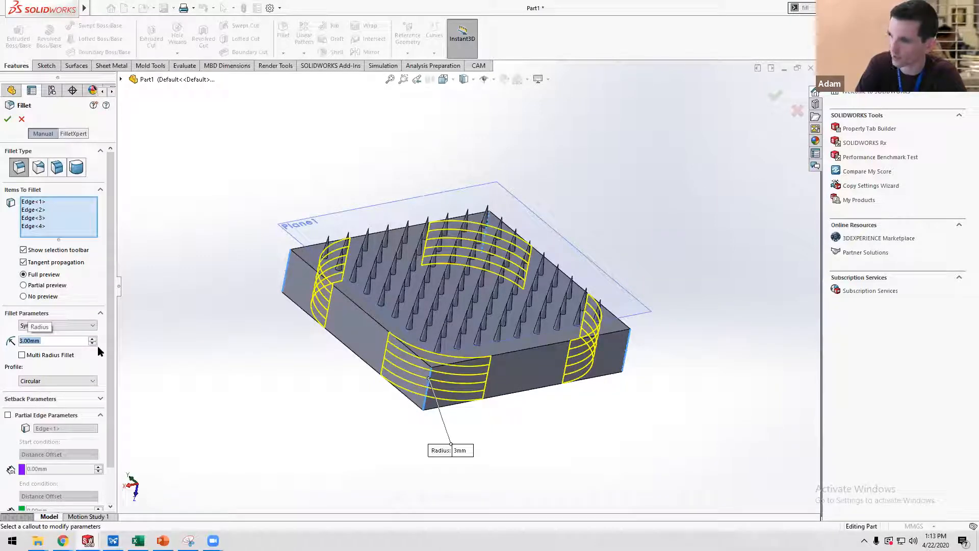
Return the corner fillet radius to 1 mm and apply the fillet.
type("1")
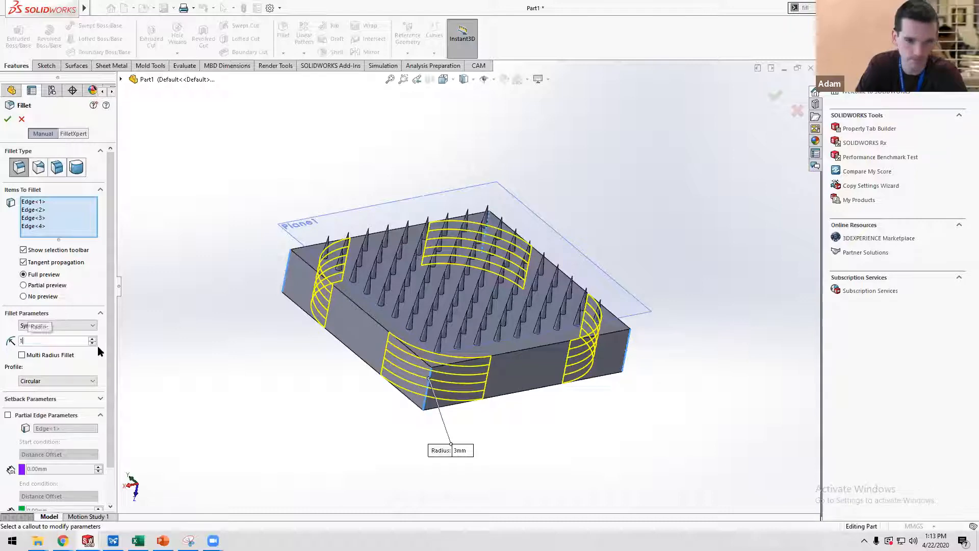
key("Return")
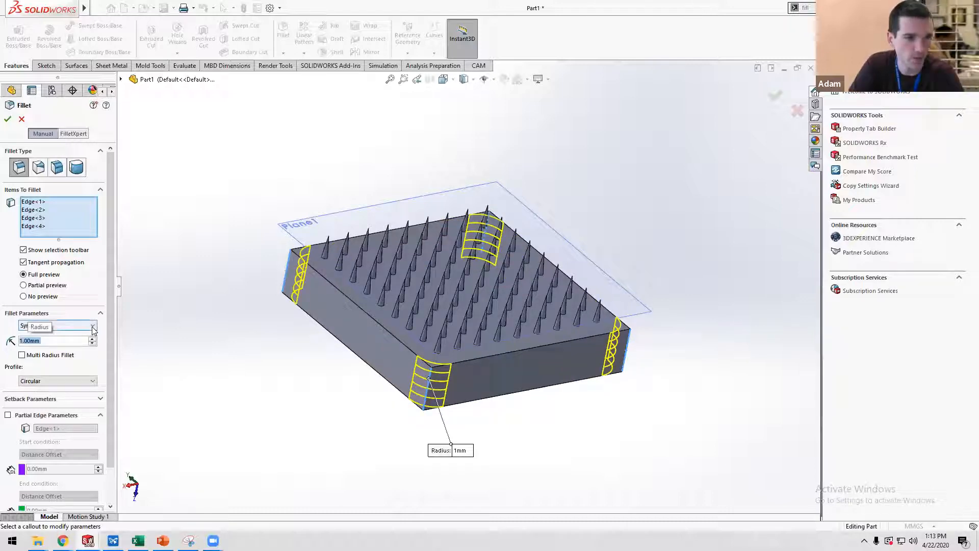
left_click(7, 119)
middle_click_drag(464, 322, 433, 301)
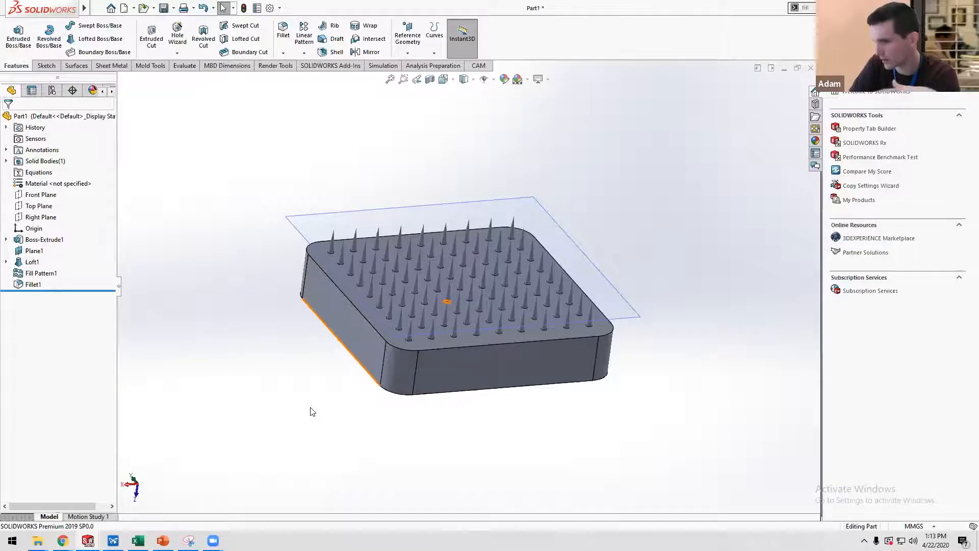
Start a sketch on the plate's underside and convert the face's rounded outline into sketch entities.
middle_click_drag(317, 421, 406, 247)
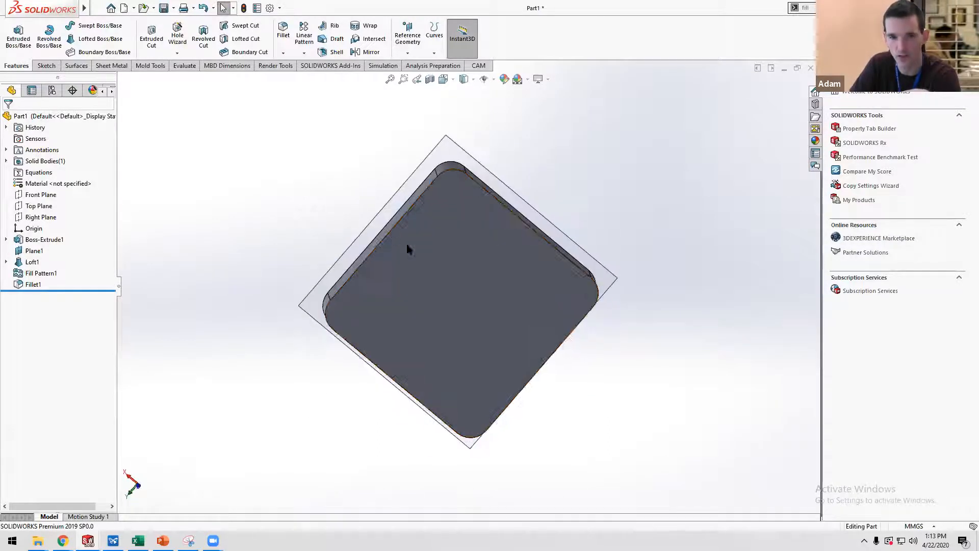
left_click(459, 292)
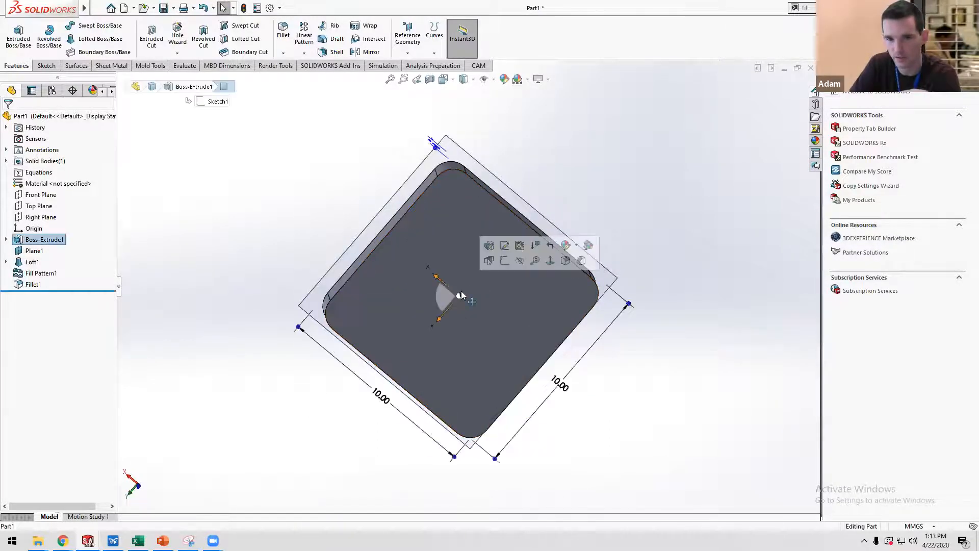
left_click(504, 261)
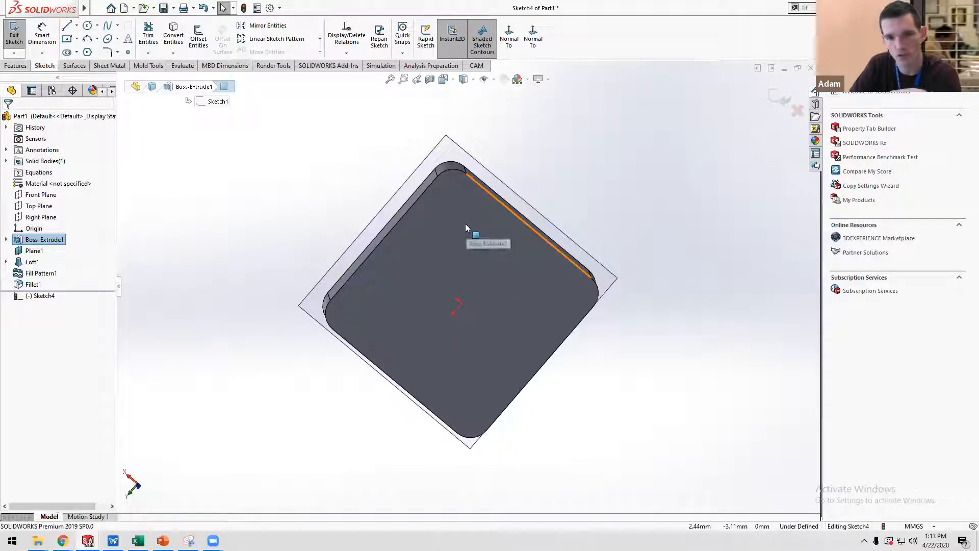
left_click(179, 38)
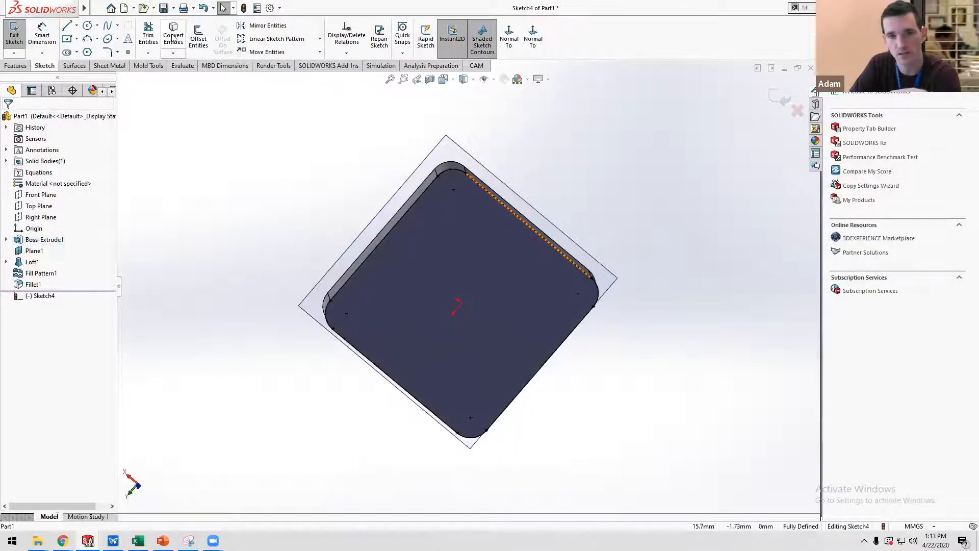
scroll(352, 275, "down", 5)
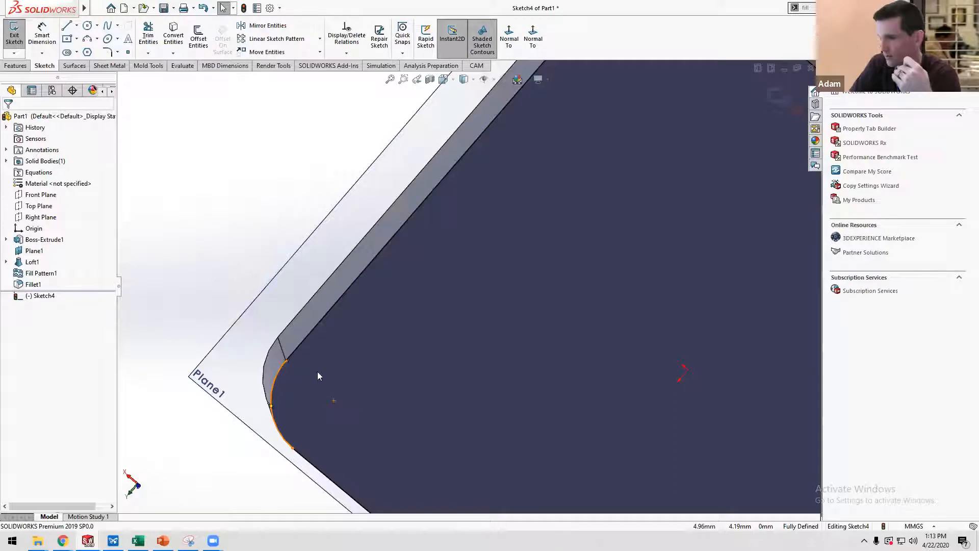
scroll(542, 283, "up", 5)
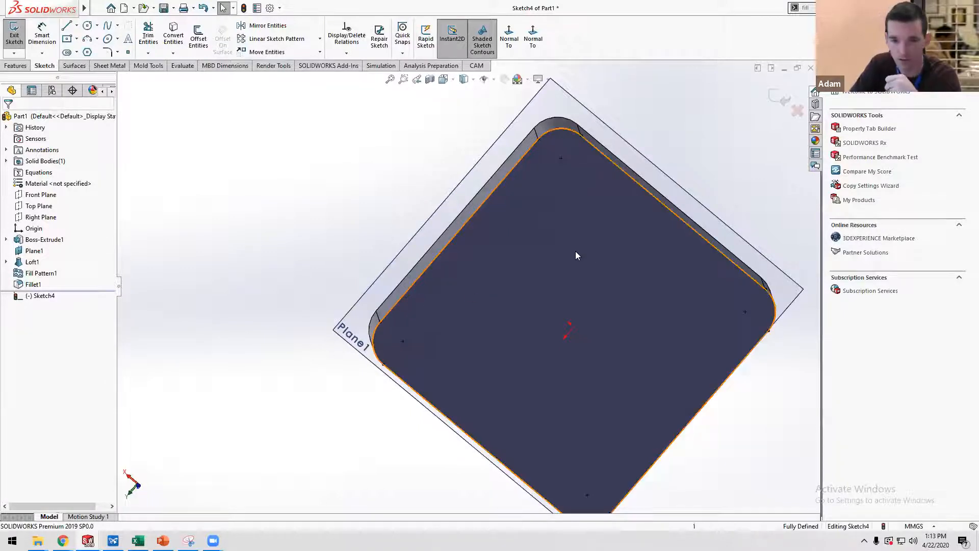
Start an extruded cut from the underside outline and try ending it up to the plate's needle-side face.
scroll(575, 251, "up", 1)
middle_click_drag(575, 251, 561, 323)
left_click(17, 66)
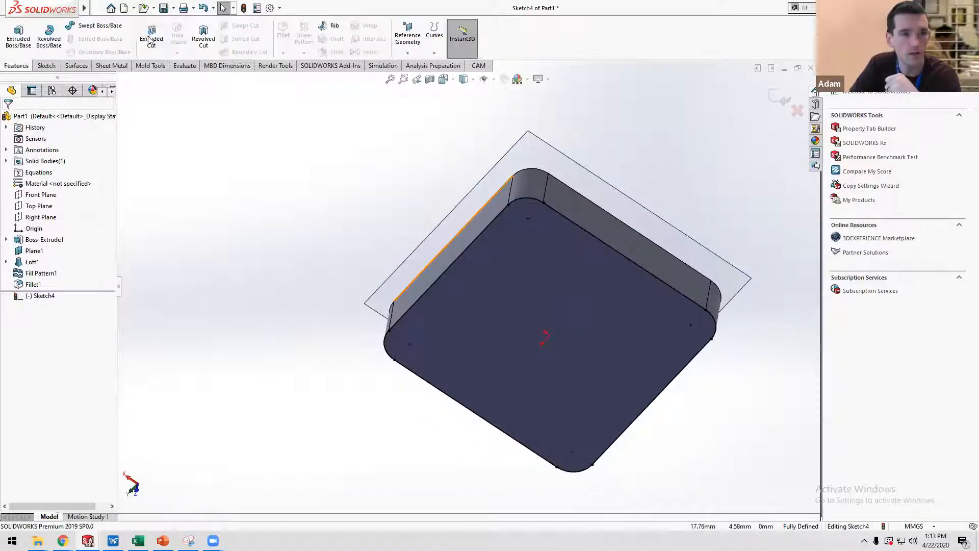
left_click(152, 41)
middle_click_drag(518, 184, 413, 308)
scroll(414, 308, "down", 5)
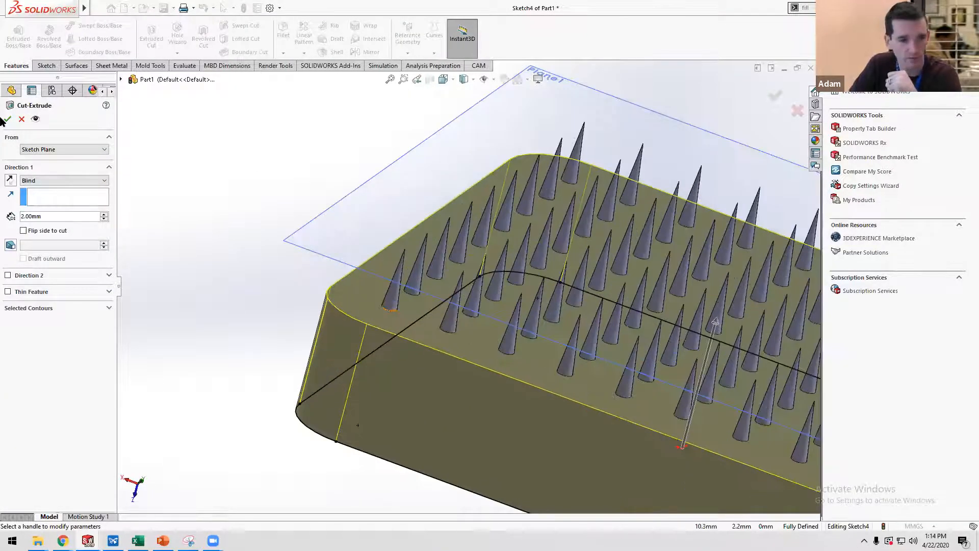
left_click(49, 180)
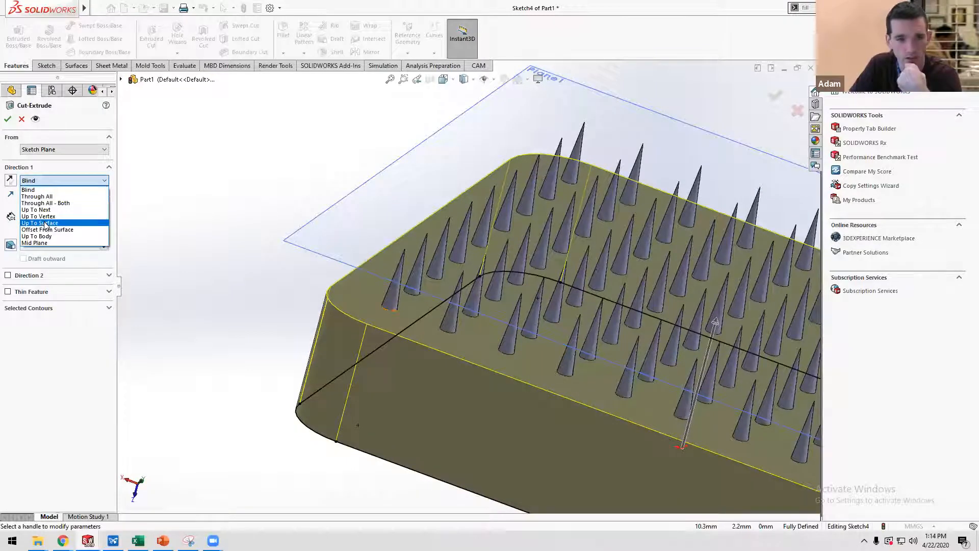
left_click(360, 294)
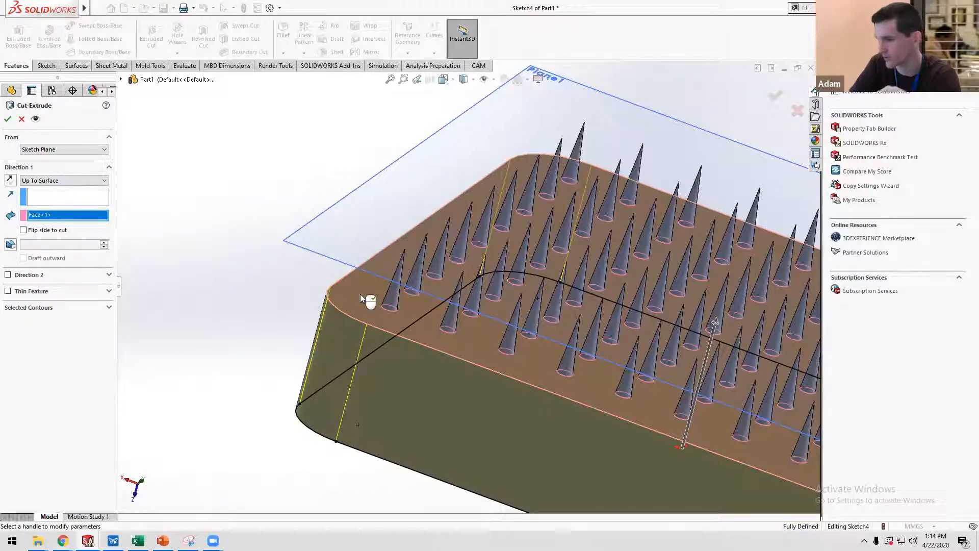
Switch the cut's end condition to Blind at 2 mm depth and apply the cut.
left_click(63, 180)
left_click(61, 188)
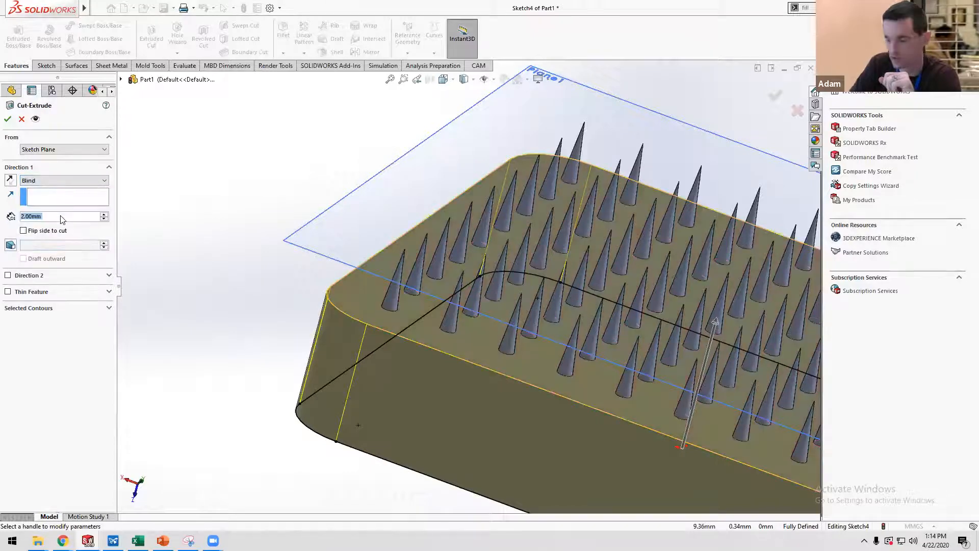
left_click(7, 119)
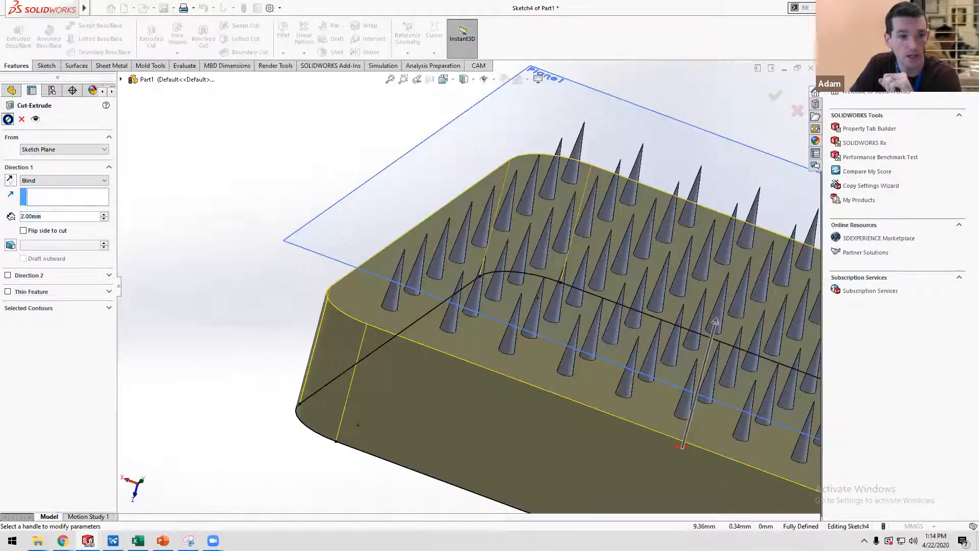
left_click(227, 229)
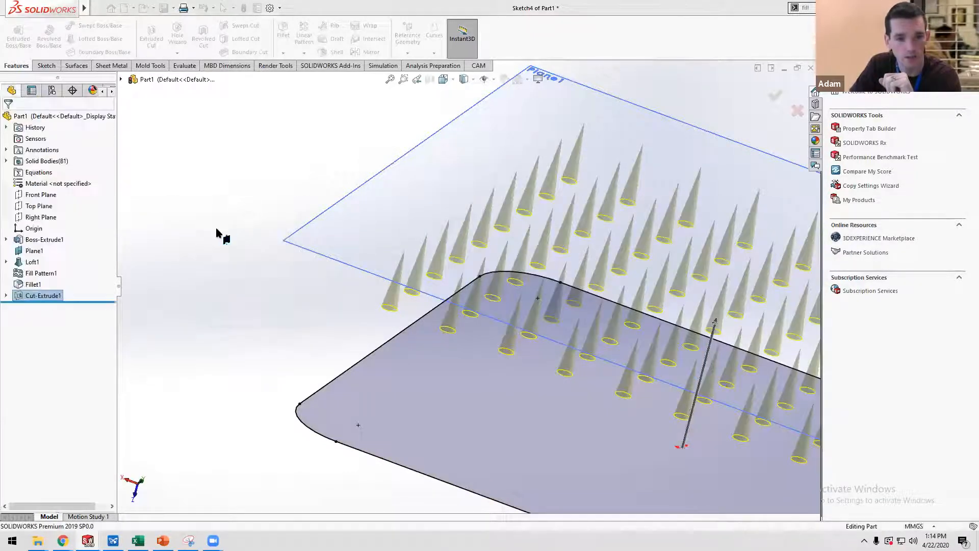
Edit the plate's base extrusion and set its blind depth to 3 mm.
right_click(41, 244)
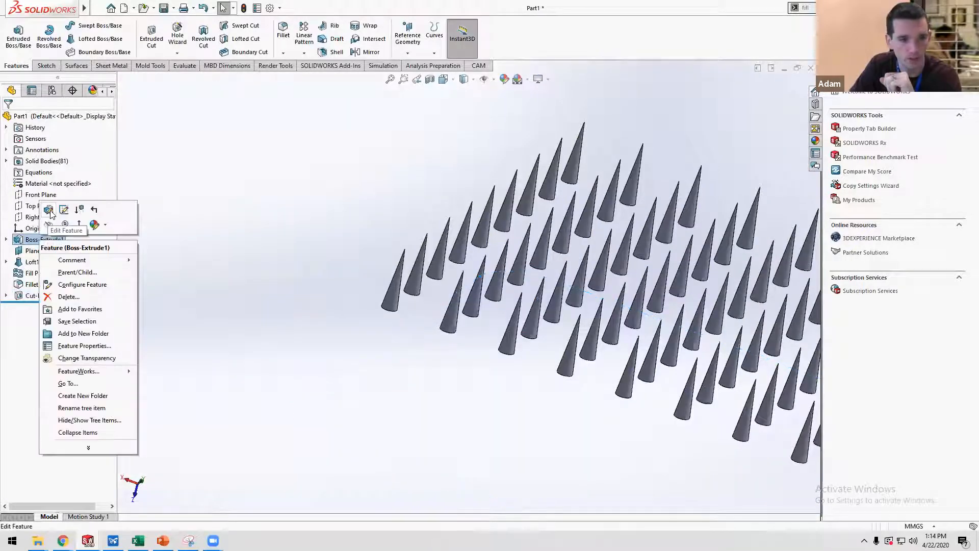
left_click(47, 209)
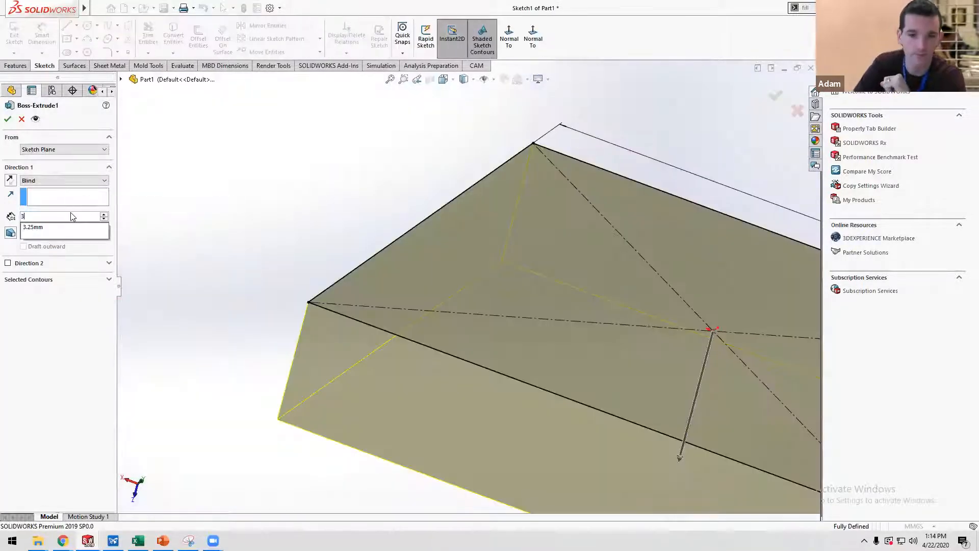
left_click(8, 118)
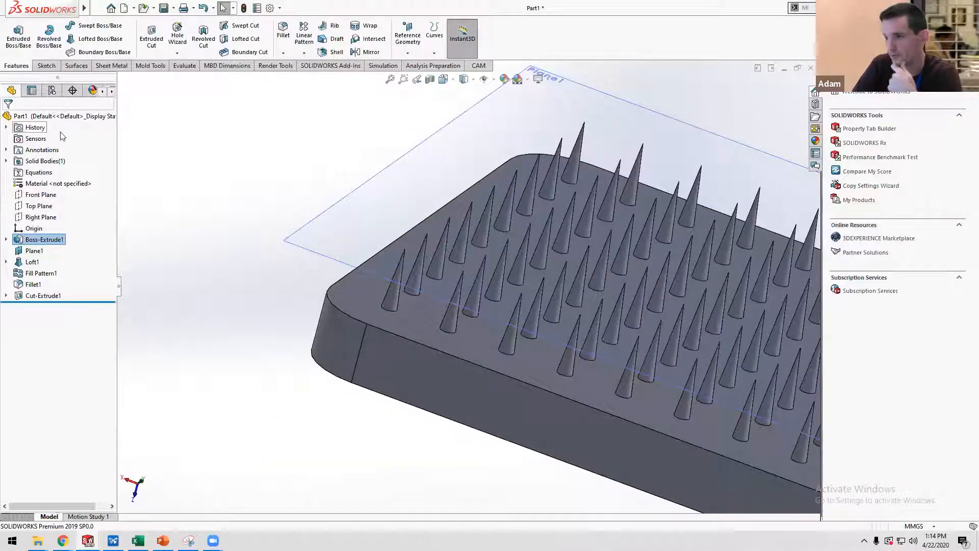
Edit the underside cut to end Up To Surface at the plate's needle-side face, keeping all resulting bodies.
left_click(43, 296)
right_click(42, 296)
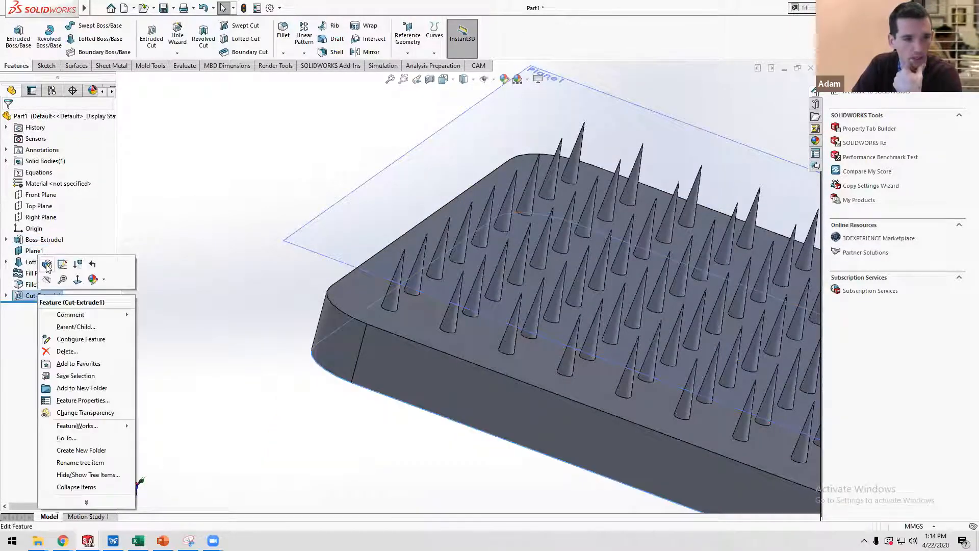
left_click(47, 264)
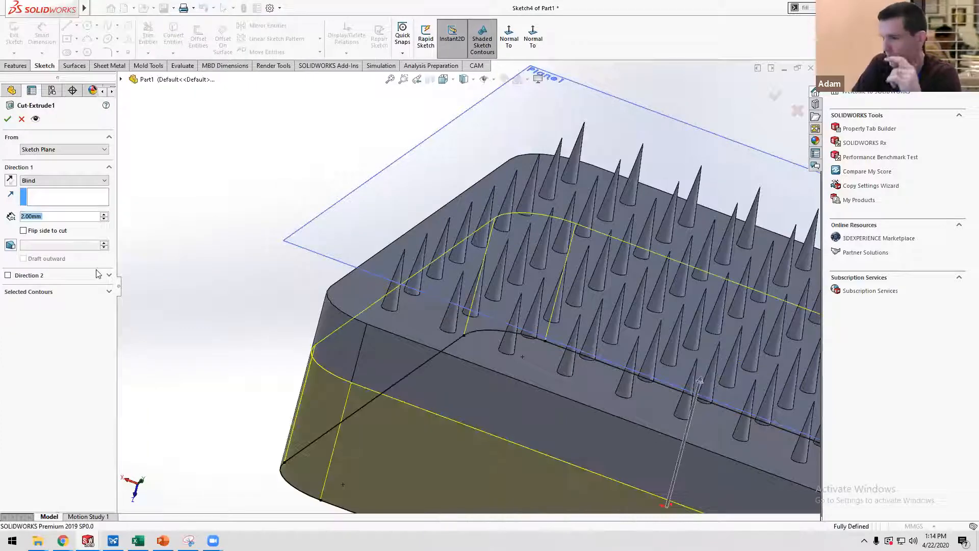
left_click(63, 180)
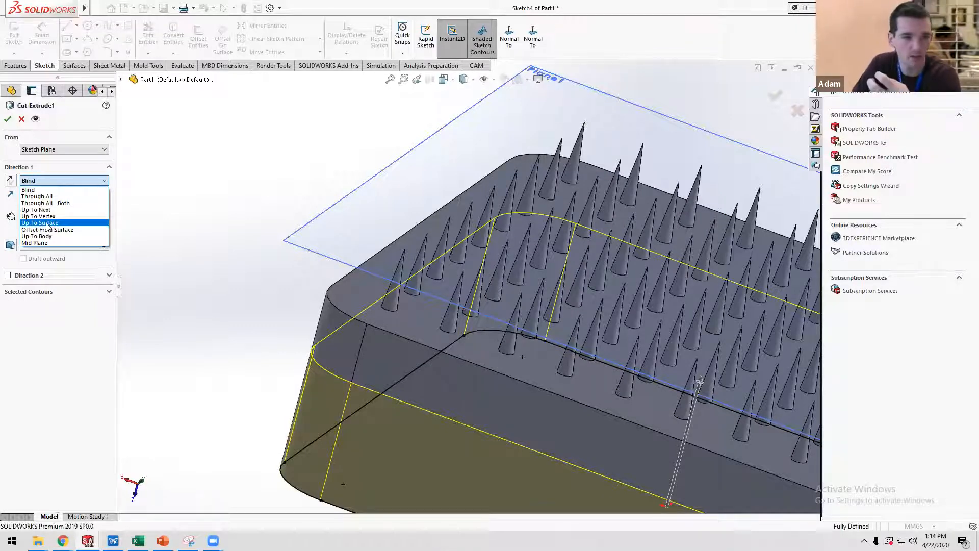
left_click(342, 303)
left_click(361, 300)
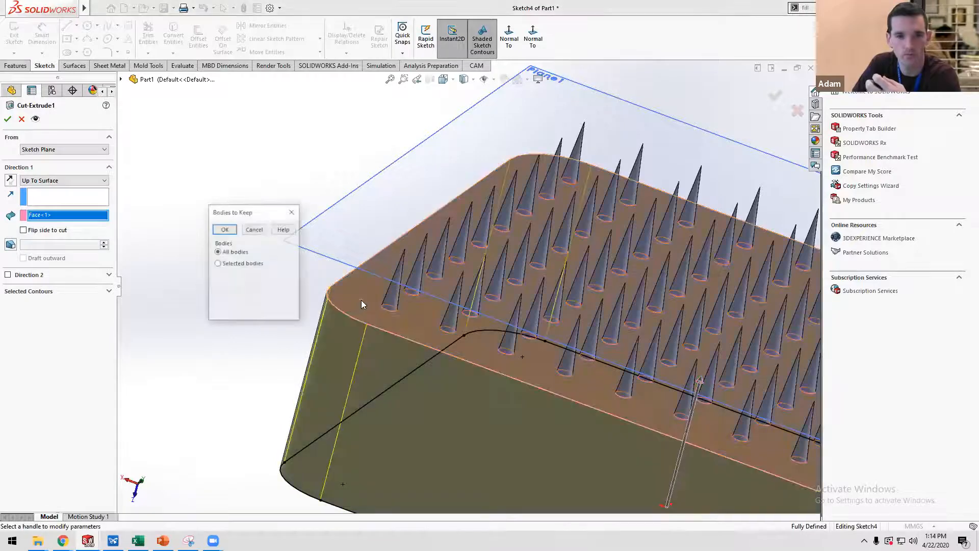
left_click(225, 229)
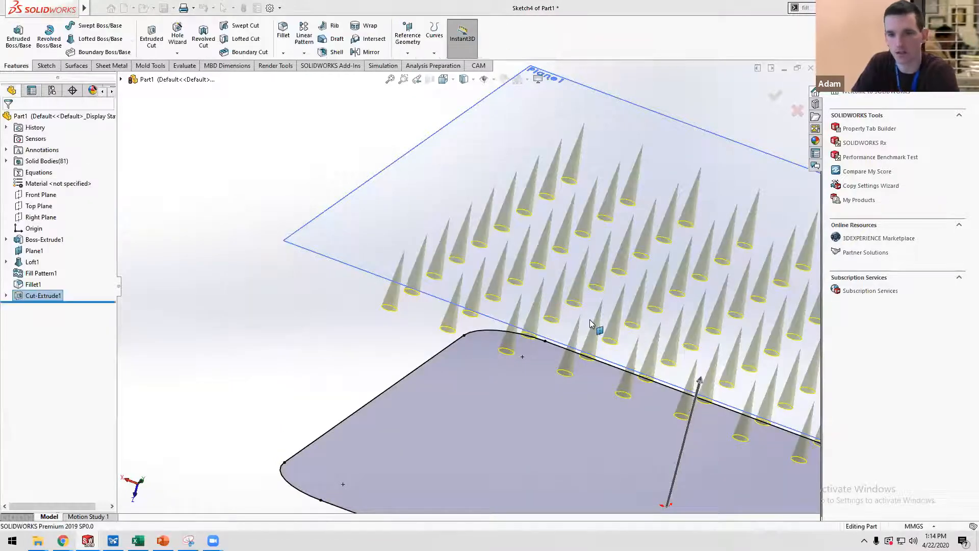
Evaluate the mass properties of the remaining needles and check their total volume.
middle_click_drag(455, 272, 415, 247)
left_click(181, 66)
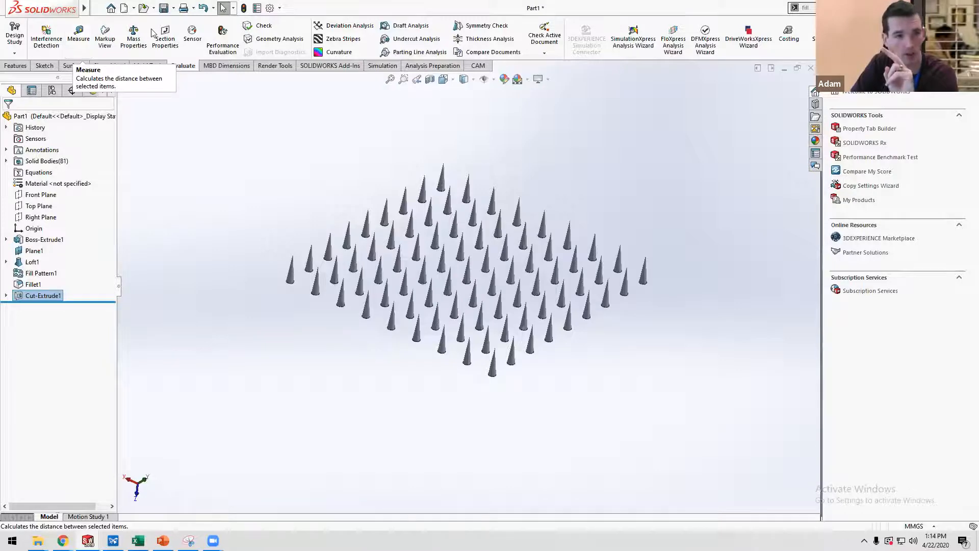
left_click(134, 36)
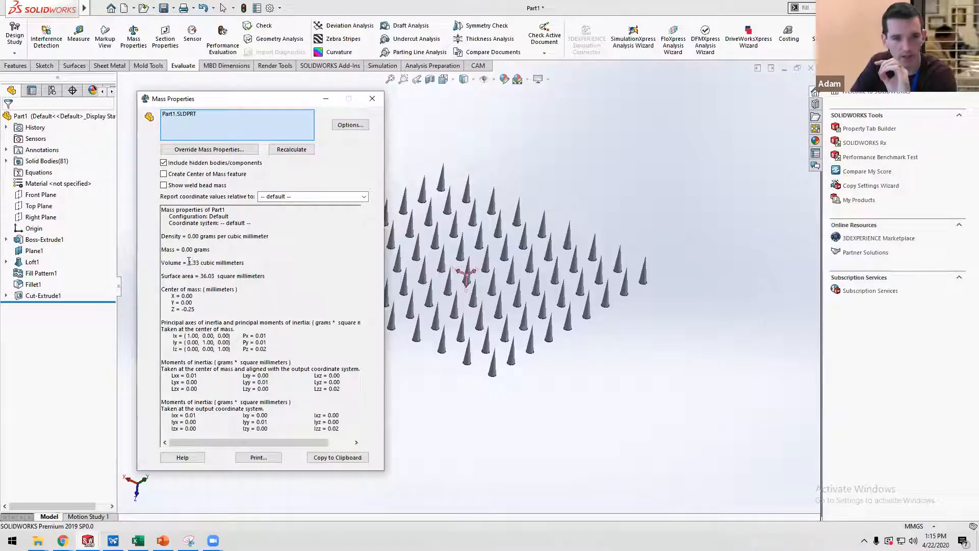
left_click_drag(187, 263, 200, 262)
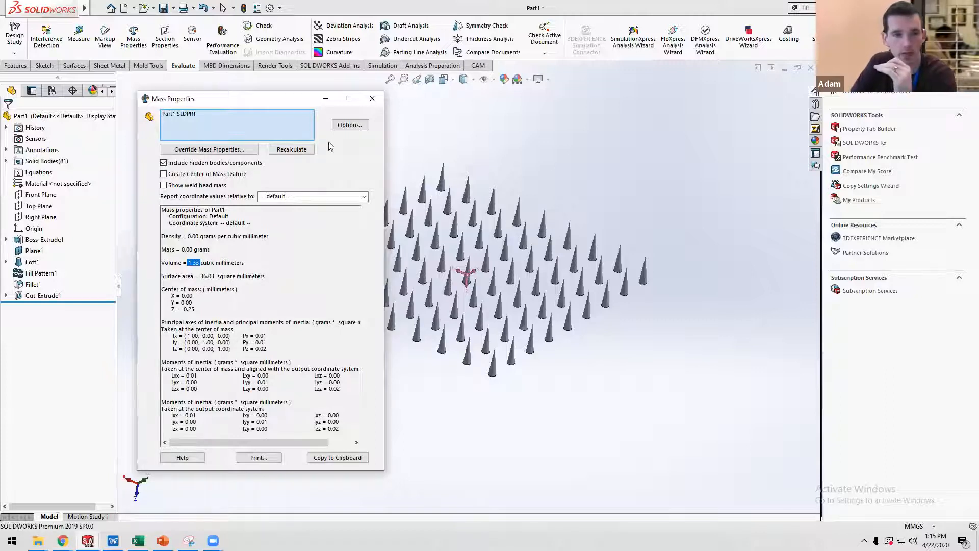
Set the mass property options to custom units with nanometers^3 as the per-unit volume, and review the recalculated properties.
left_click(350, 125)
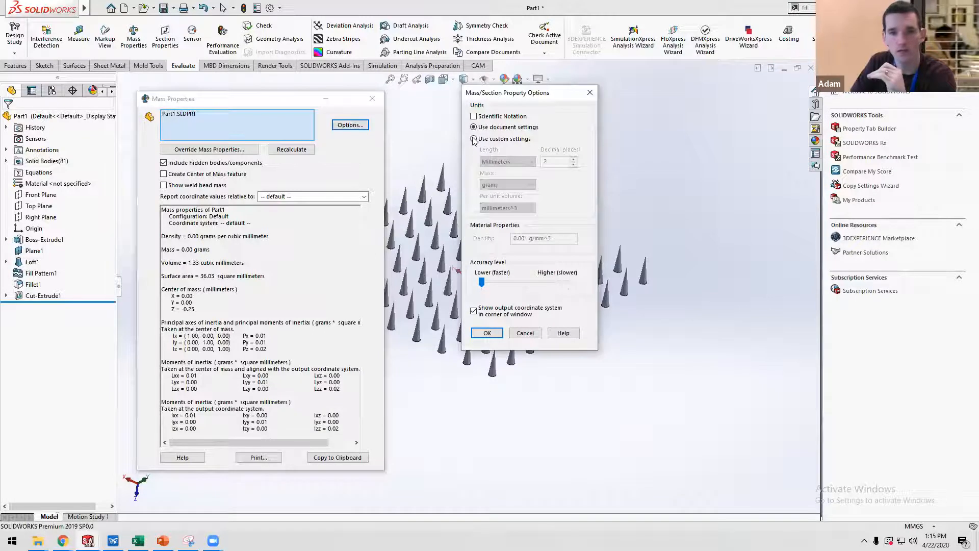
left_click(517, 208)
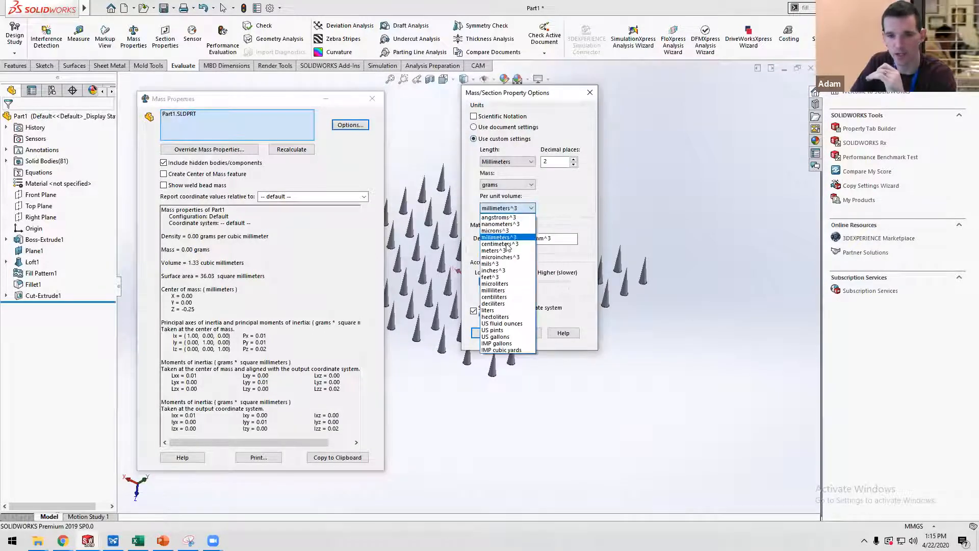
left_click(505, 251)
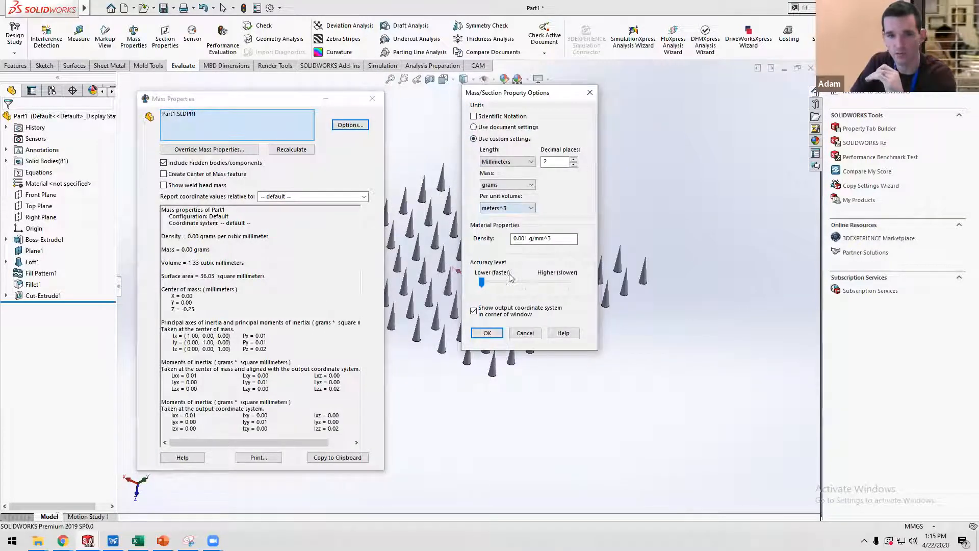
left_click(508, 209)
left_click(505, 218)
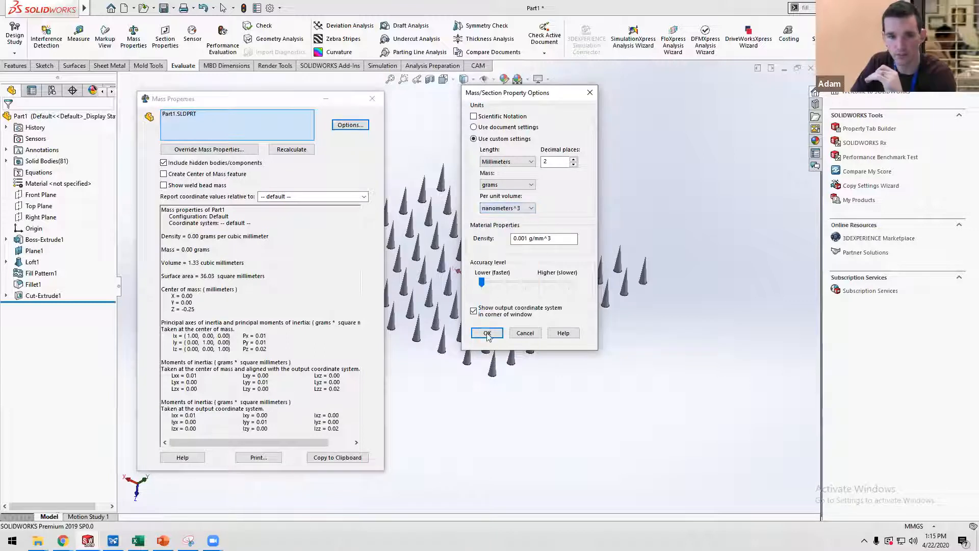
left_click(487, 334)
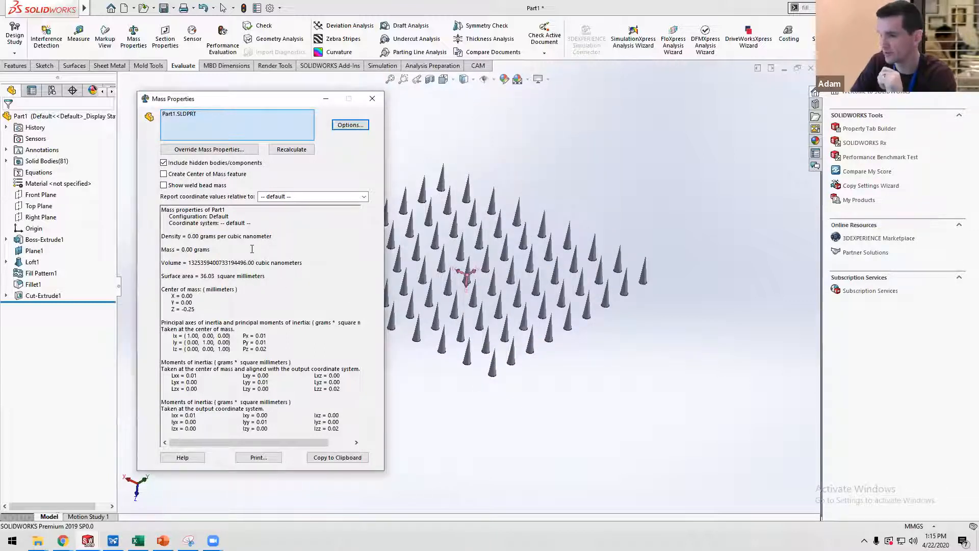
left_click(370, 99)
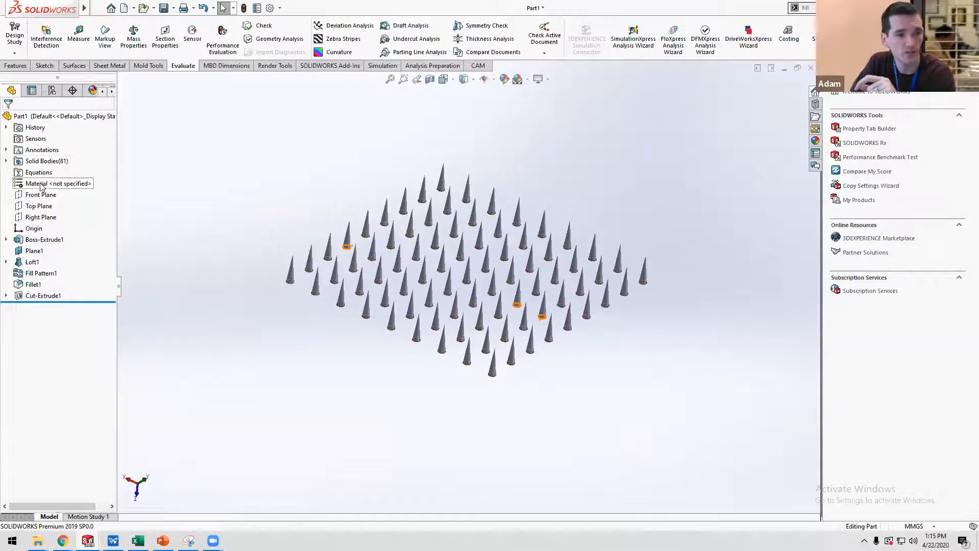
Assign Malleable Cast Iron as the part's material and check the mass in the mass properties.
right_click(41, 184)
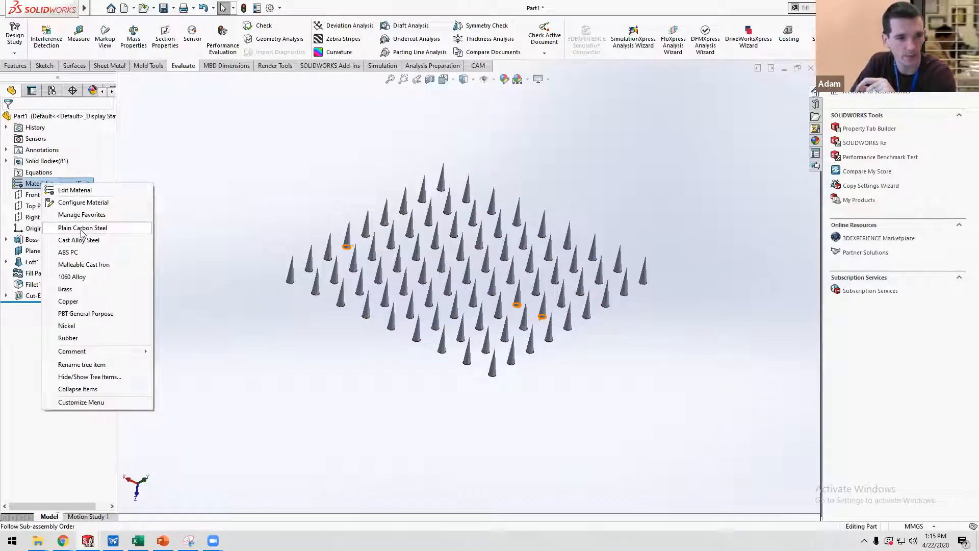
left_click(82, 265)
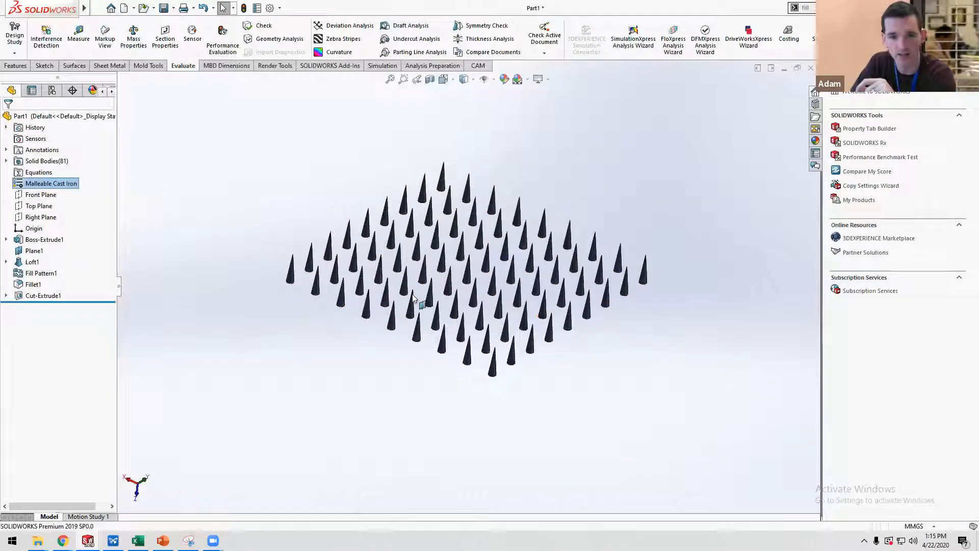
left_click(134, 37)
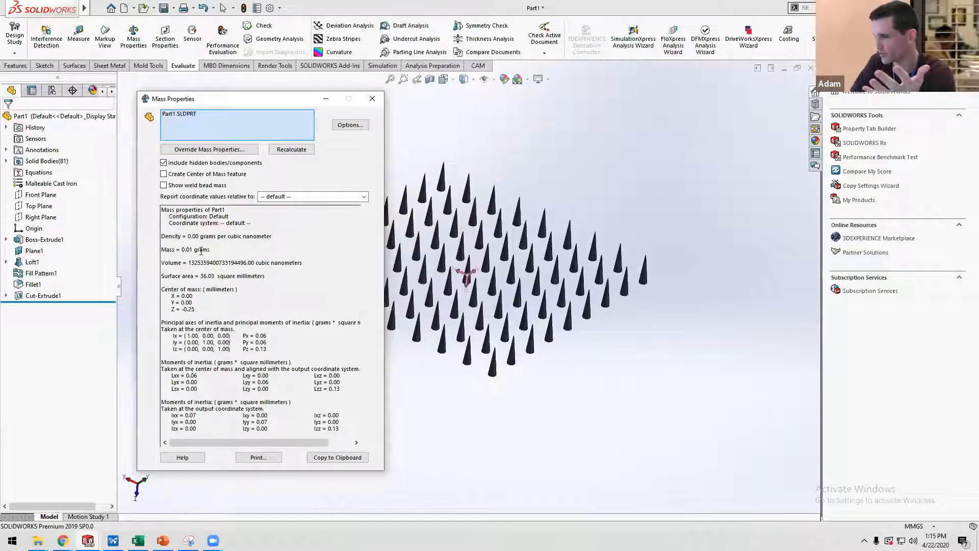
left_click(372, 99)
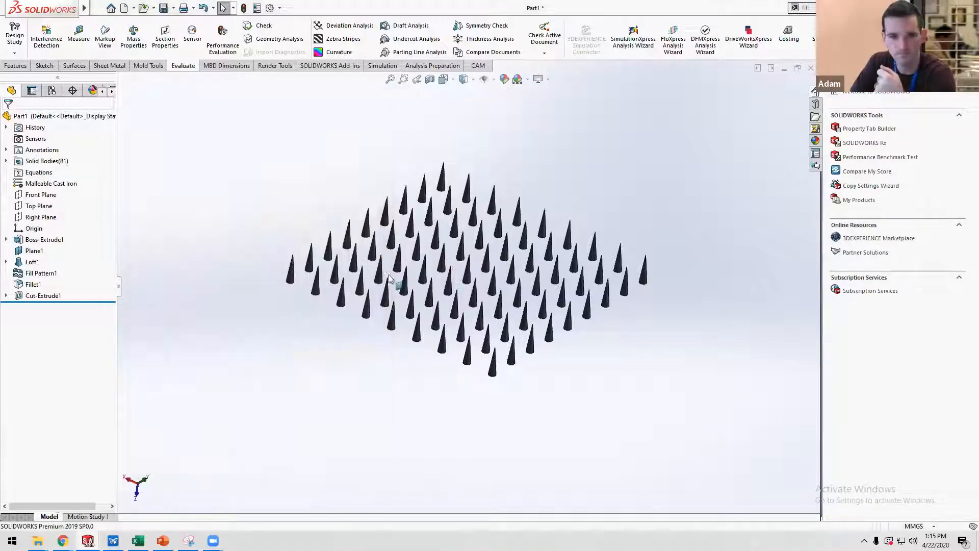
Roll the model back to before the underside cut and remove the material assigned to the part.
left_click_drag(102, 301, 102, 290)
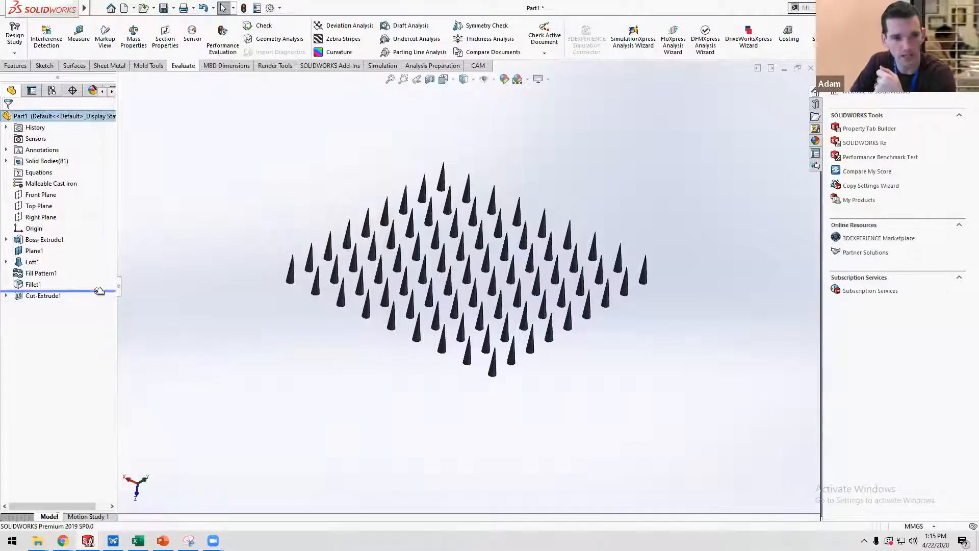
scroll(456, 278, "up", 5)
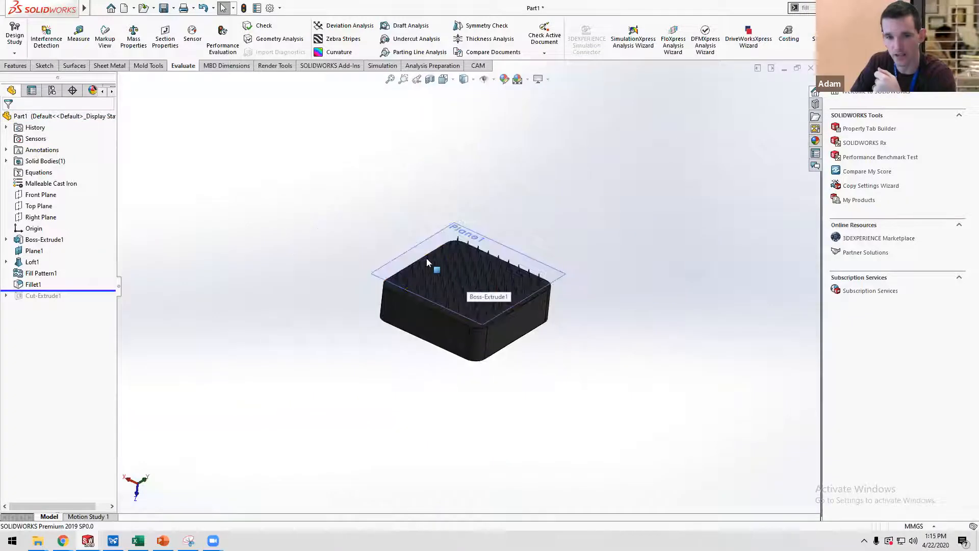
middle_click_drag(428, 263, 397, 278)
right_click(53, 189)
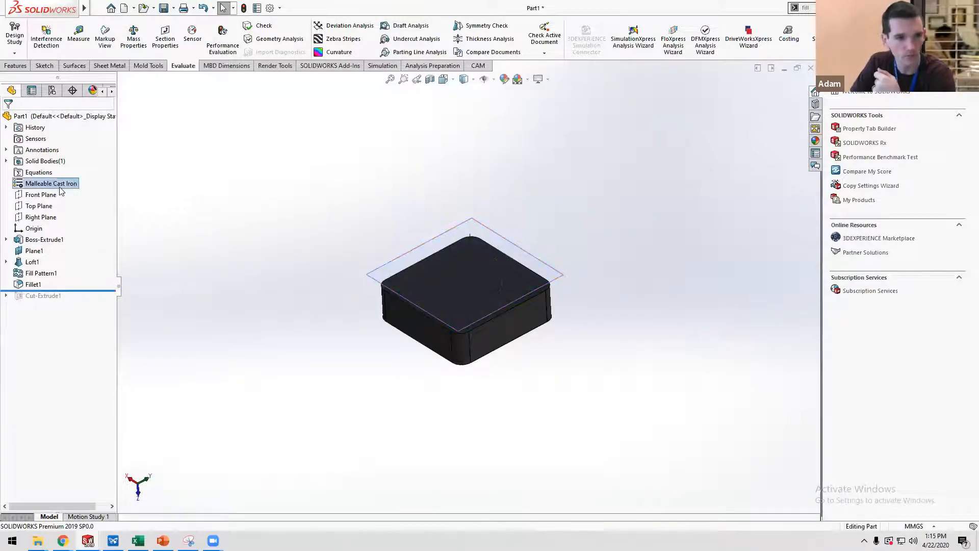
left_click(78, 214)
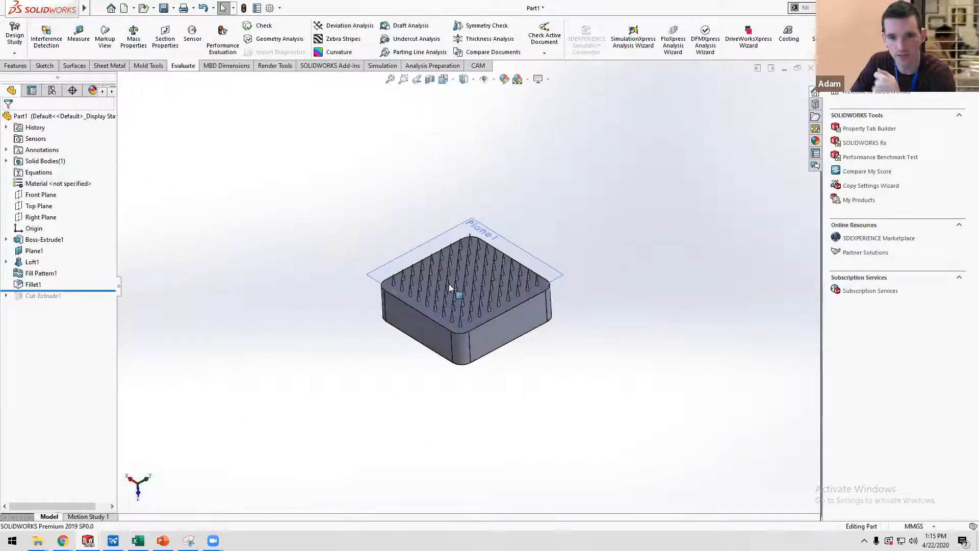
Save the needle plate as an STL file named MN_test1 in the OGv2 folder.
scroll(466, 281, "down", 6)
middle_click_drag(476, 264, 479, 260)
scroll(500, 281, "up", 5)
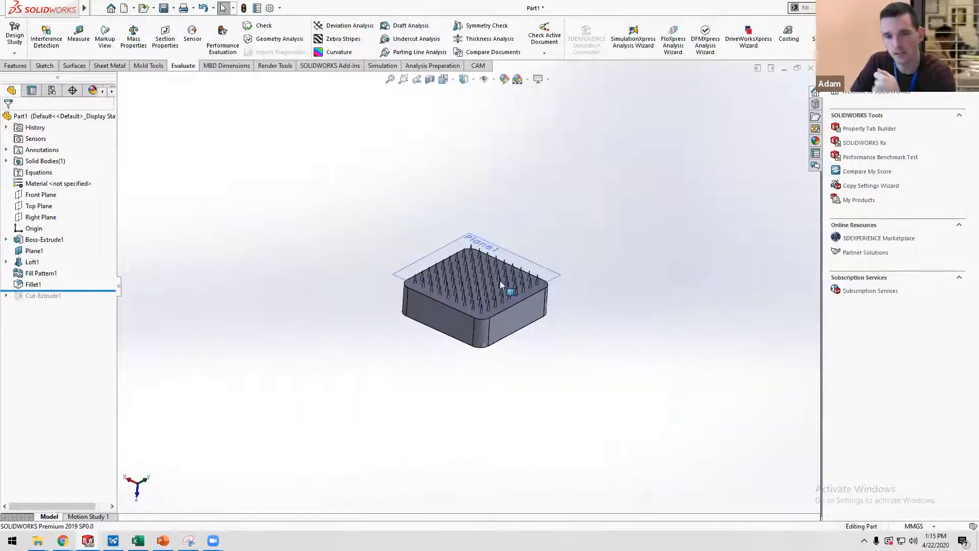
scroll(499, 280, "down", 3)
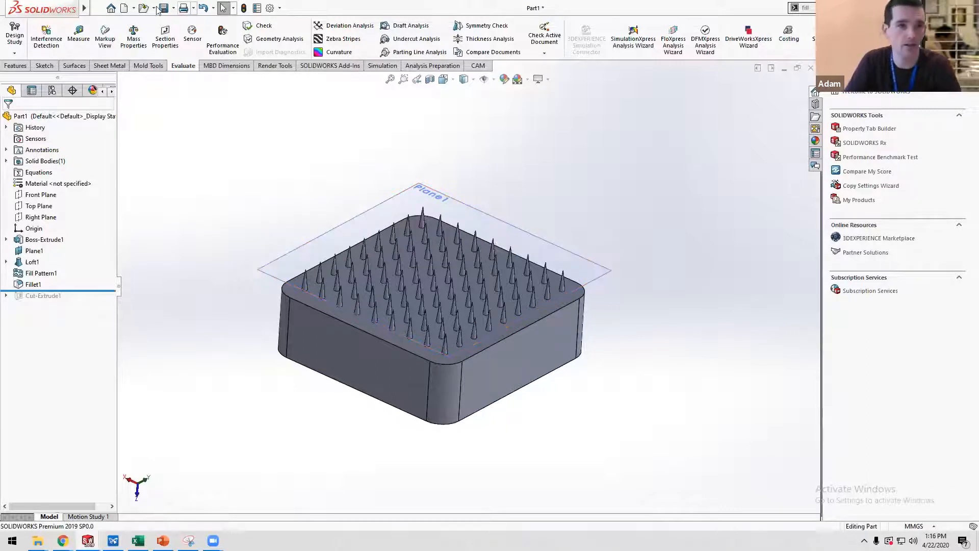
left_click(174, 8)
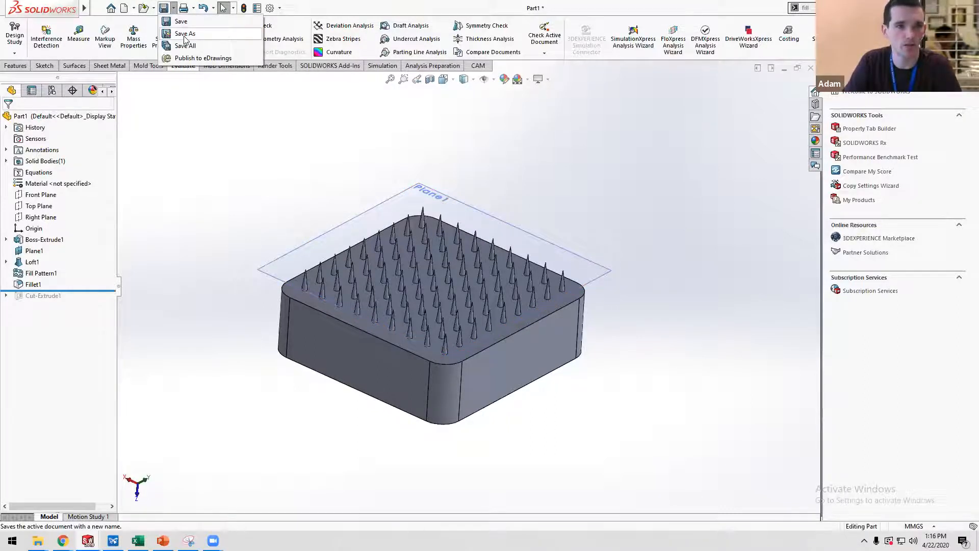
left_click(185, 33)
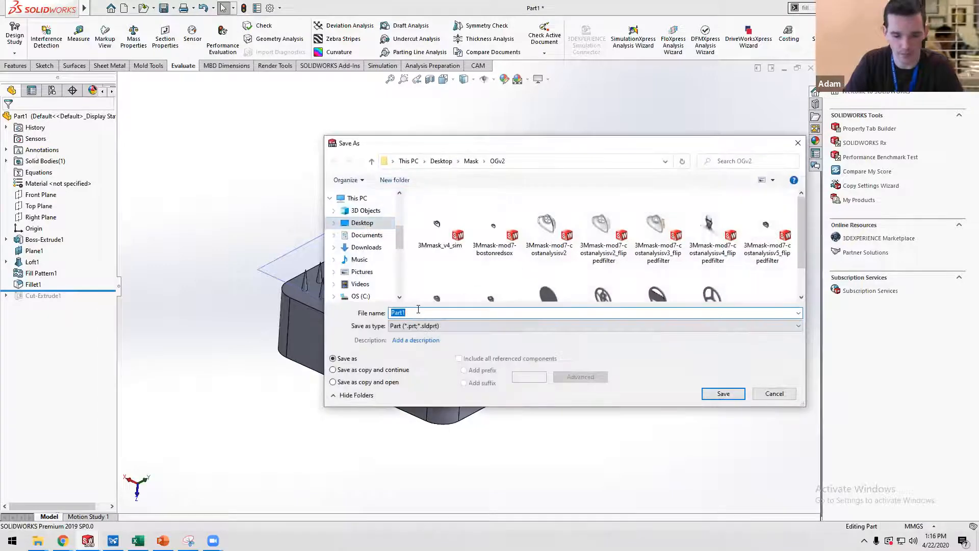
type("MN_test1")
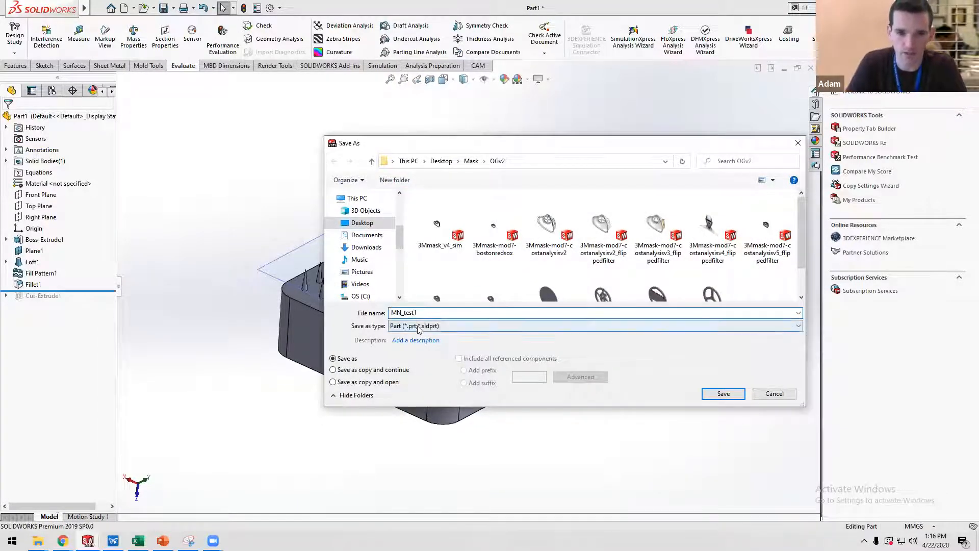
left_click(413, 325)
left_click(401, 212)
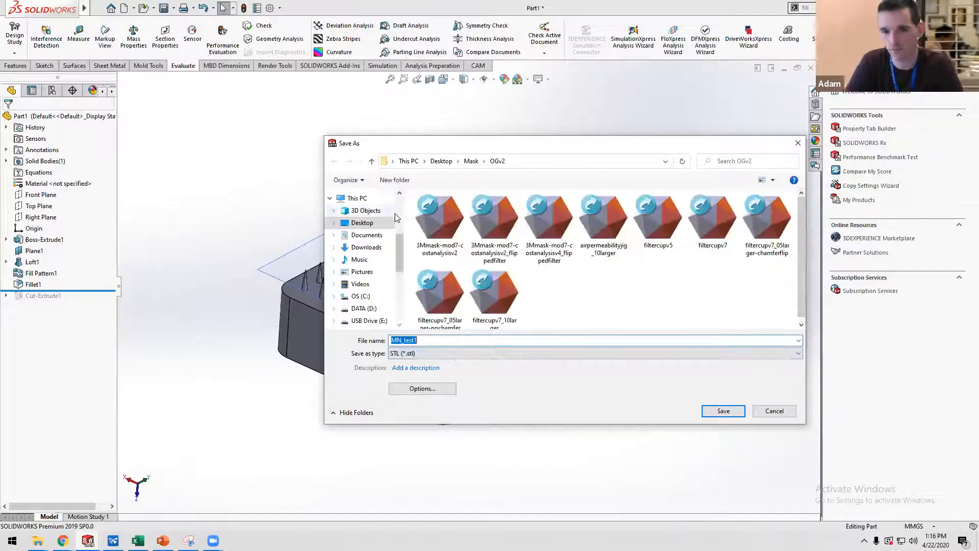
left_click(723, 411)
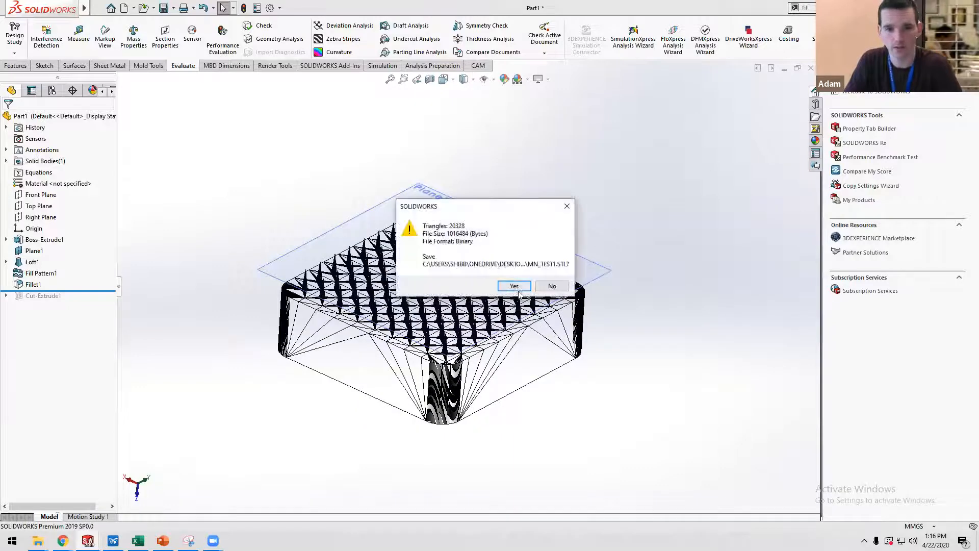
left_click(512, 285)
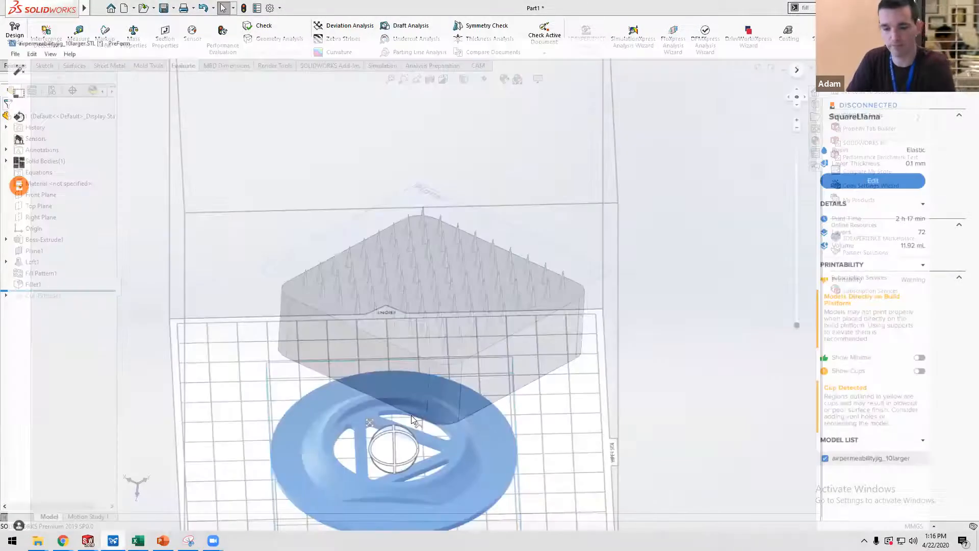
Switch to PreForm and delete the existing airpermeabilityjig_10larger model from the build platform.
key("Delete")
scroll(456, 408, "up", 5)
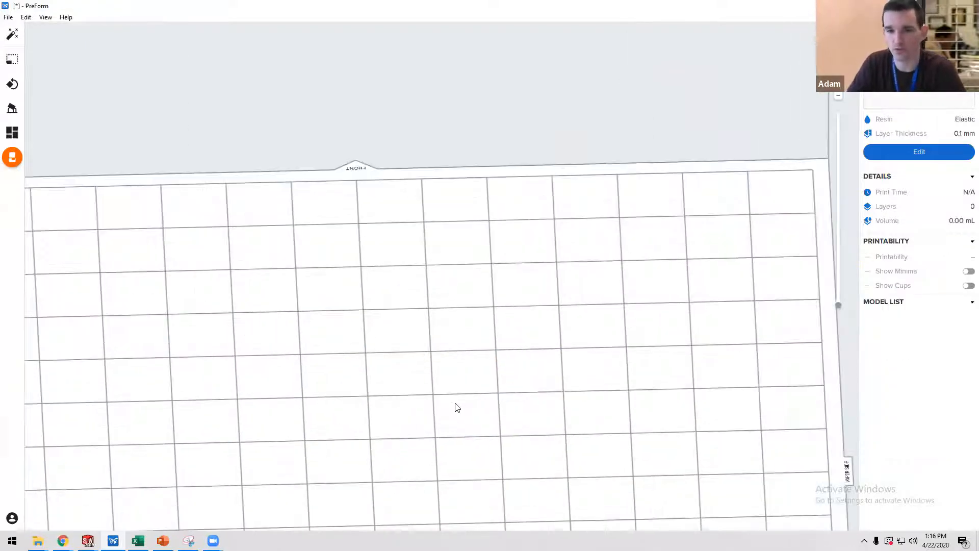
scroll(455, 407, "down", 8)
right_click_drag(455, 357, 510, 384)
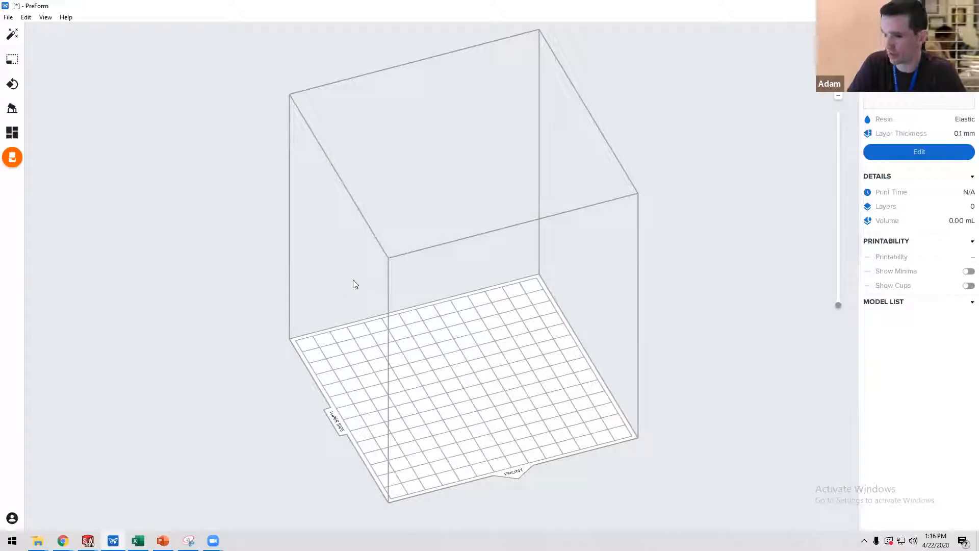
Open the MN_test1 model file from the OGv2 folder onto the empty build platform.
left_click(8, 19)
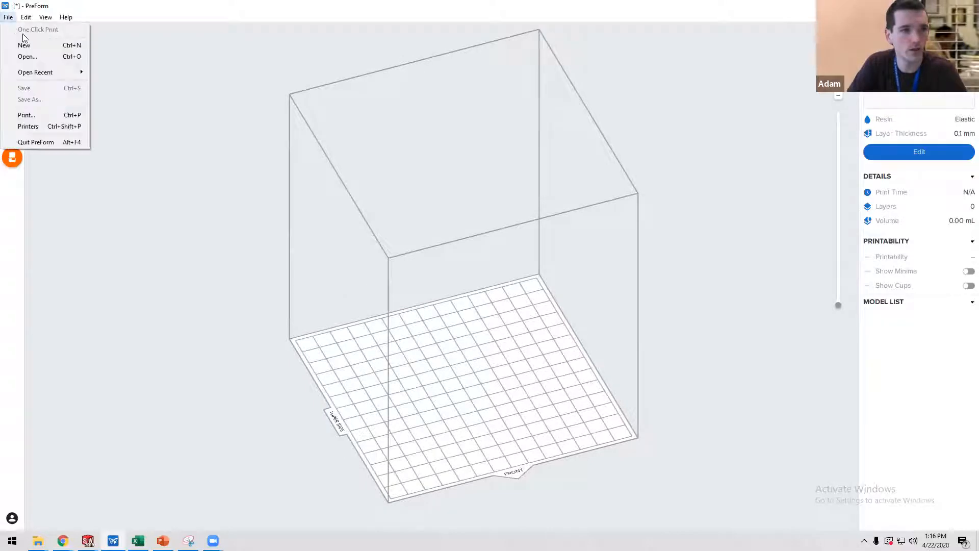
left_click(28, 55)
scroll(229, 204, "down", 1)
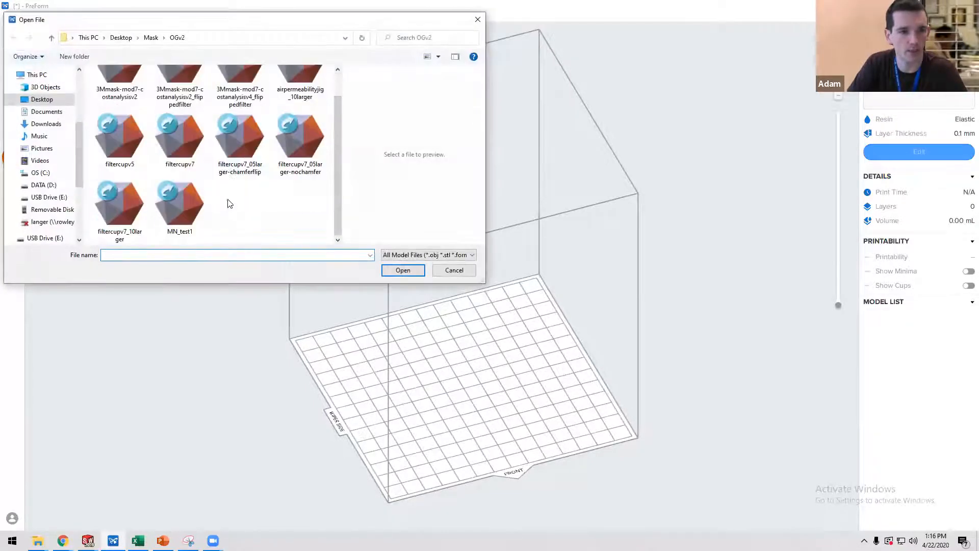
left_click(199, 207)
left_click(399, 269)
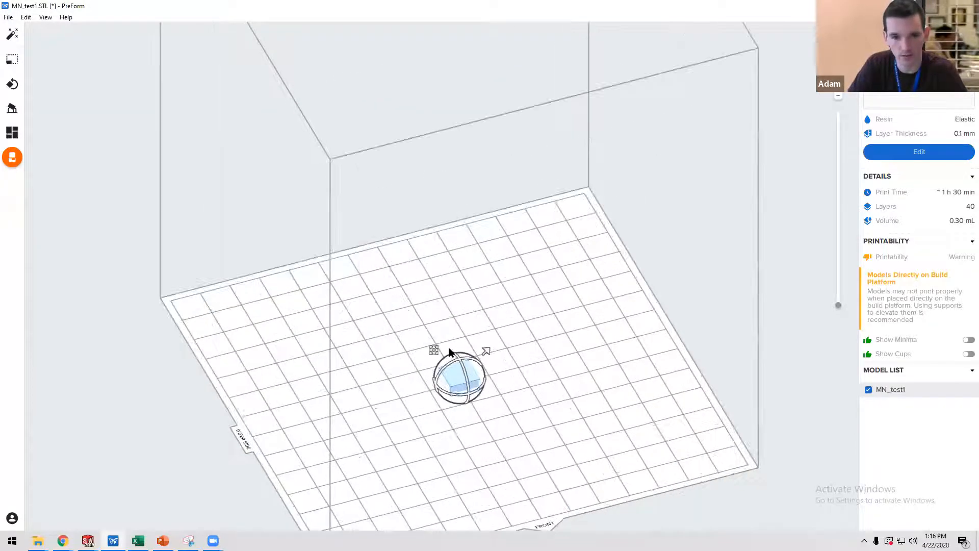
Check the overall X, Y and Z size of the imported MN_test1 model.
scroll(451, 350, "up", 5)
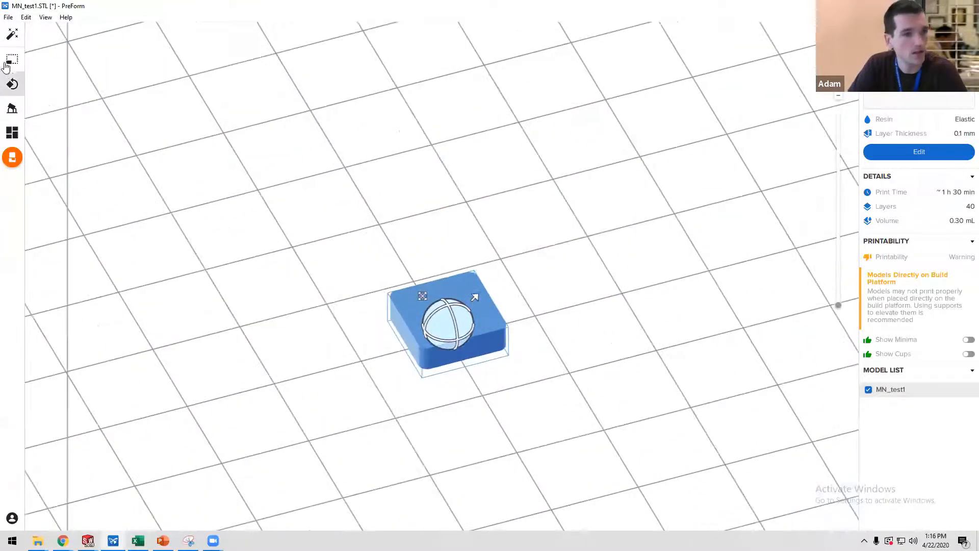
left_click(14, 62)
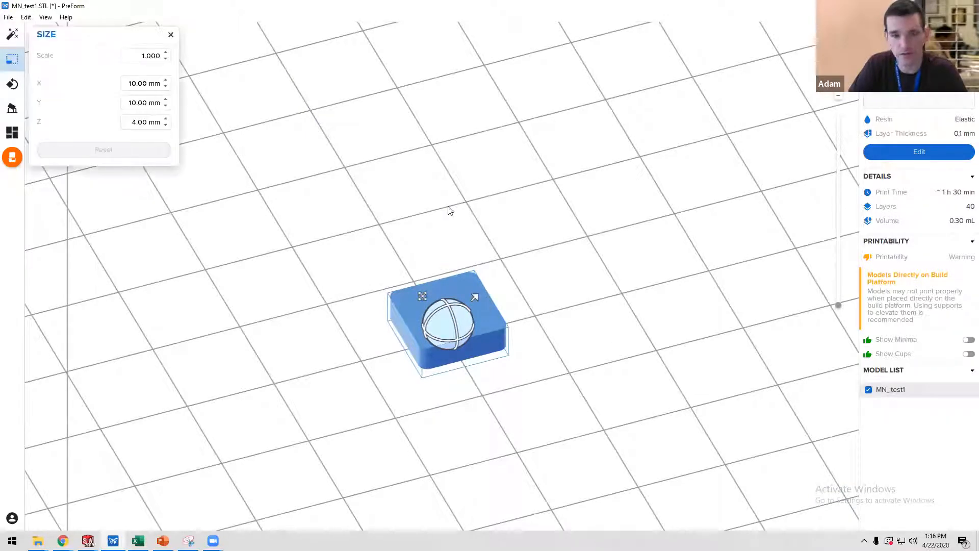
left_click(161, 35)
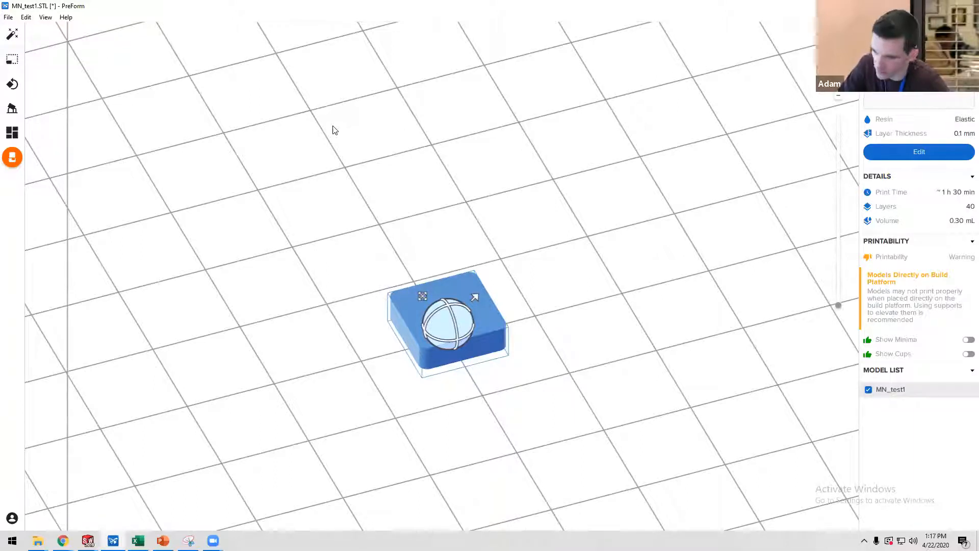
Turn the plate over on the build platform so that its needles point upward.
left_click(13, 85)
left_click(277, 158)
left_click(437, 335)
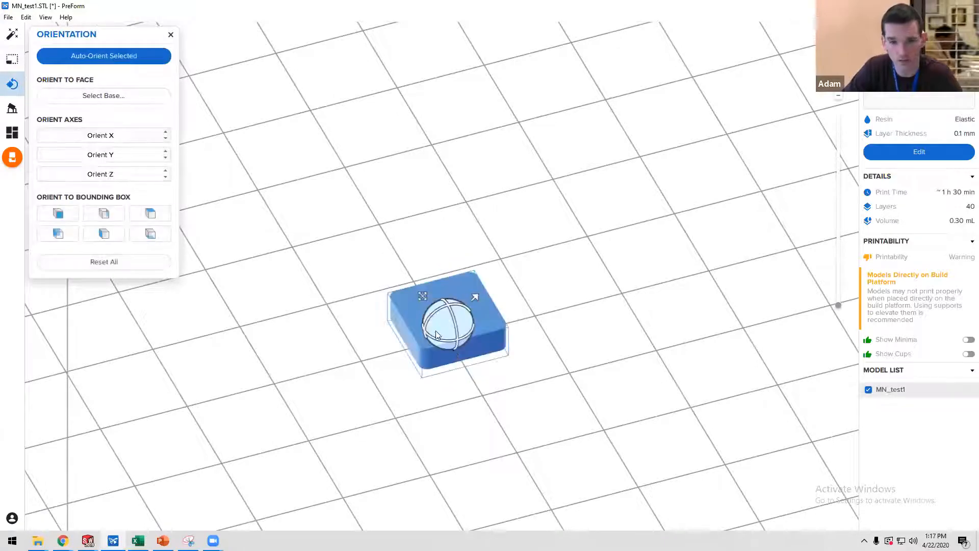
right_click_drag(522, 285, 461, 308)
left_click_drag(461, 308, 383, 402)
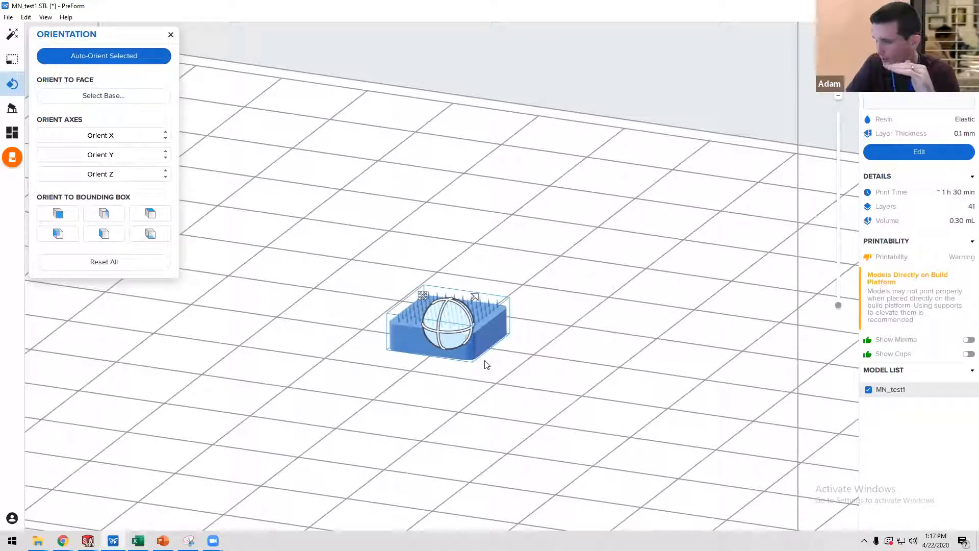
scroll(439, 354, "down", 5)
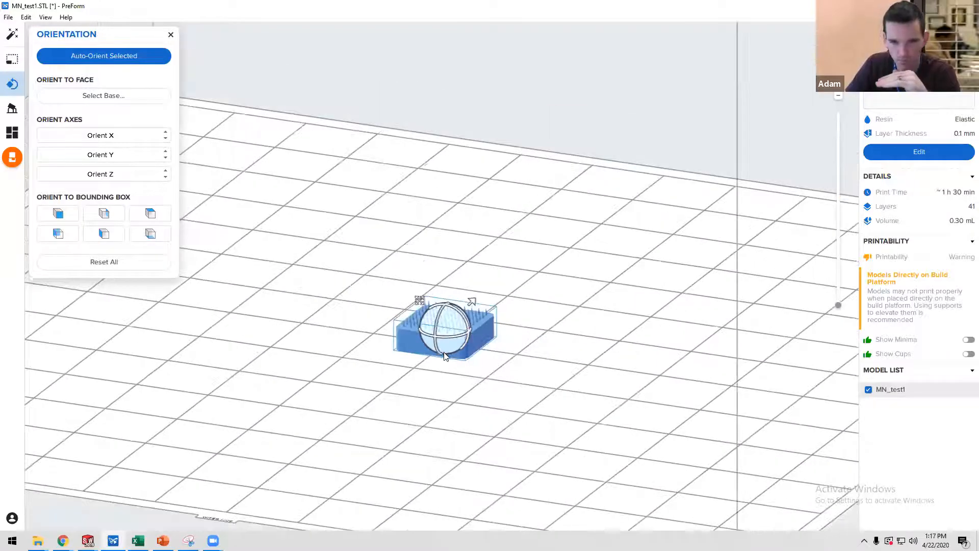
scroll(446, 360, "up", 8)
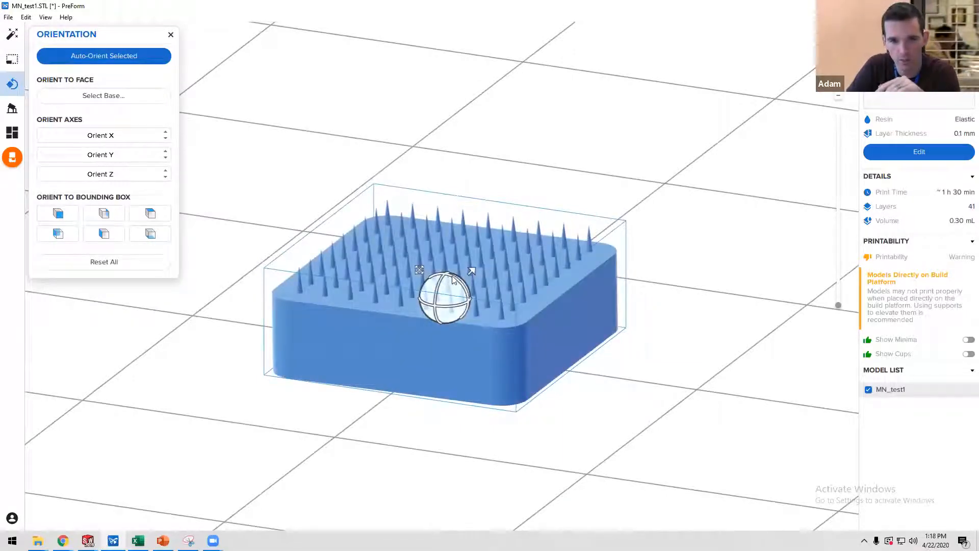
Tilt the plate steeply onto one edge so the needles point diagonally upward.
left_click_drag(452, 280, 392, 322)
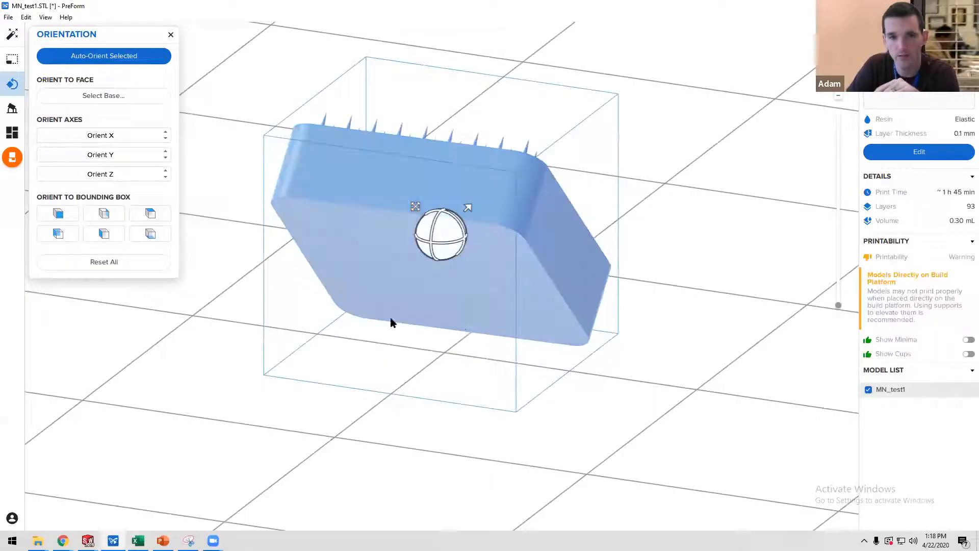
right_click_drag(391, 322, 337, 311)
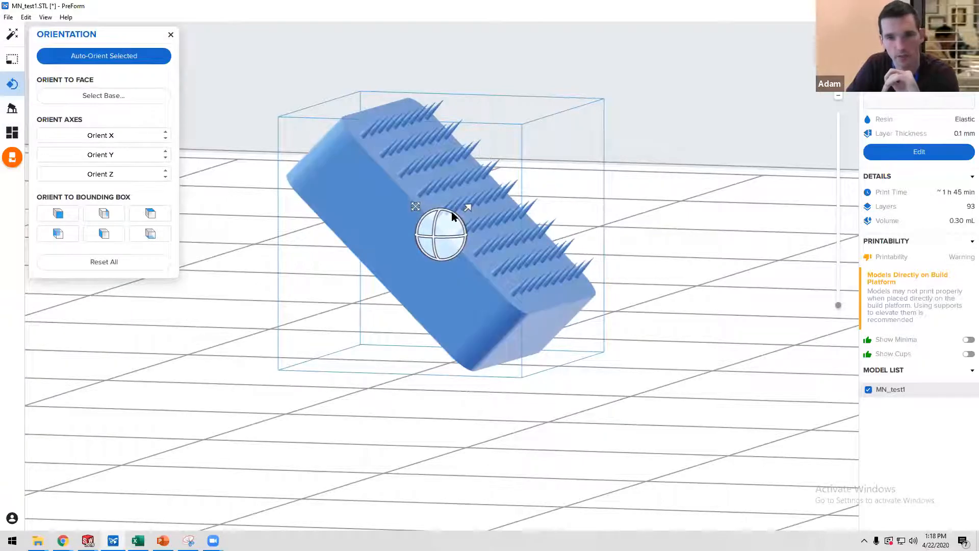
left_click_drag(454, 221, 457, 219)
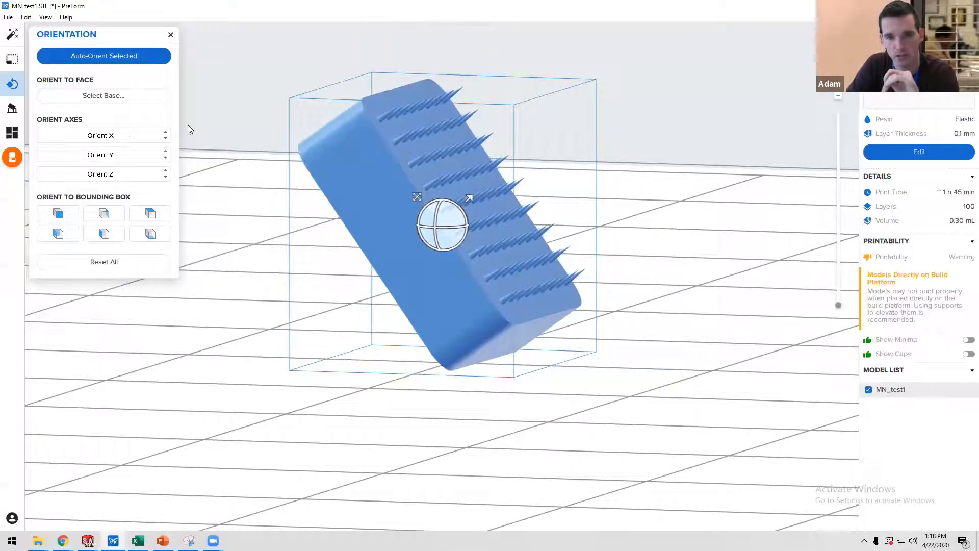
Set the support touchpoint size to 0.50 mm.
left_click(12, 108)
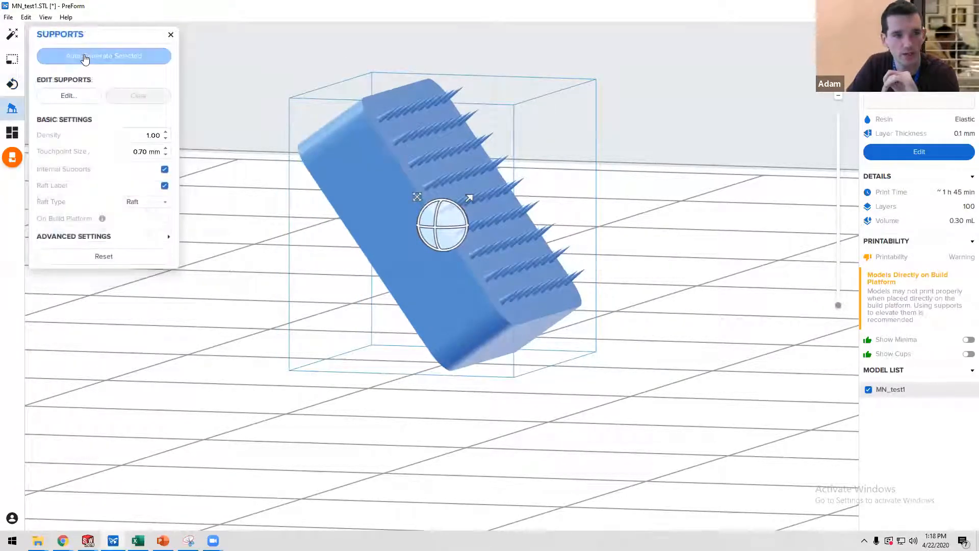
double_click(142, 152)
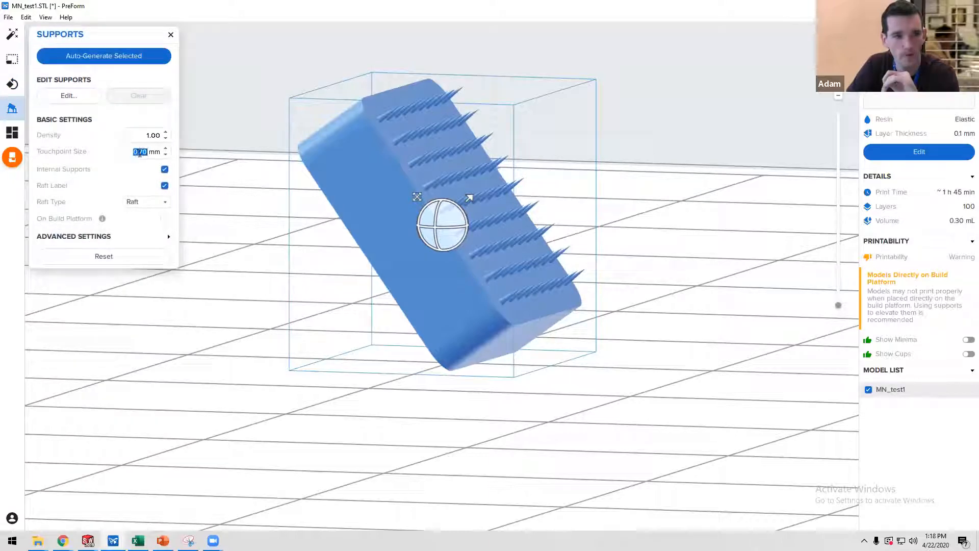
left_click_drag(138, 152, 144, 152)
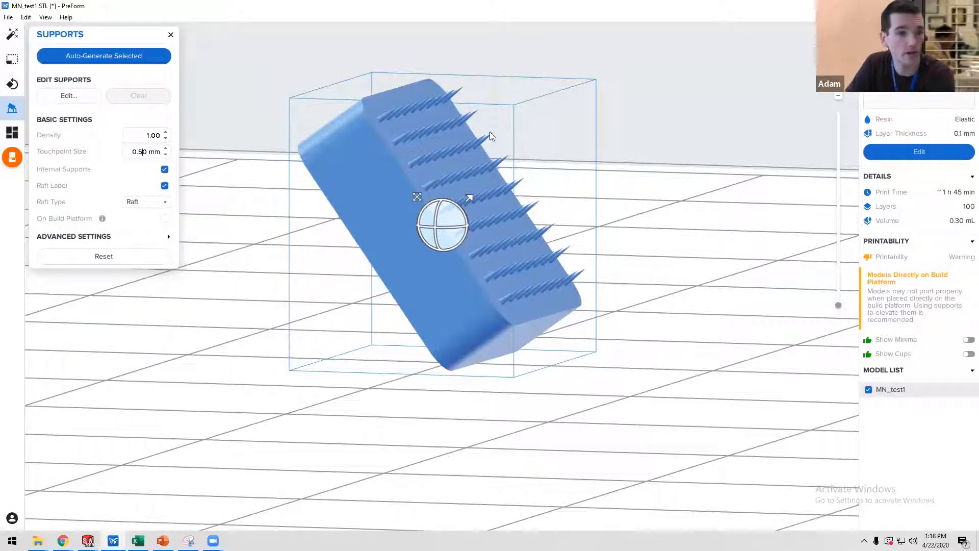
Change the job setup to the LivelyHeron printer with Grey V4 resin and the highest-resolution layer thickness of 0.025 mm.
left_click(919, 152)
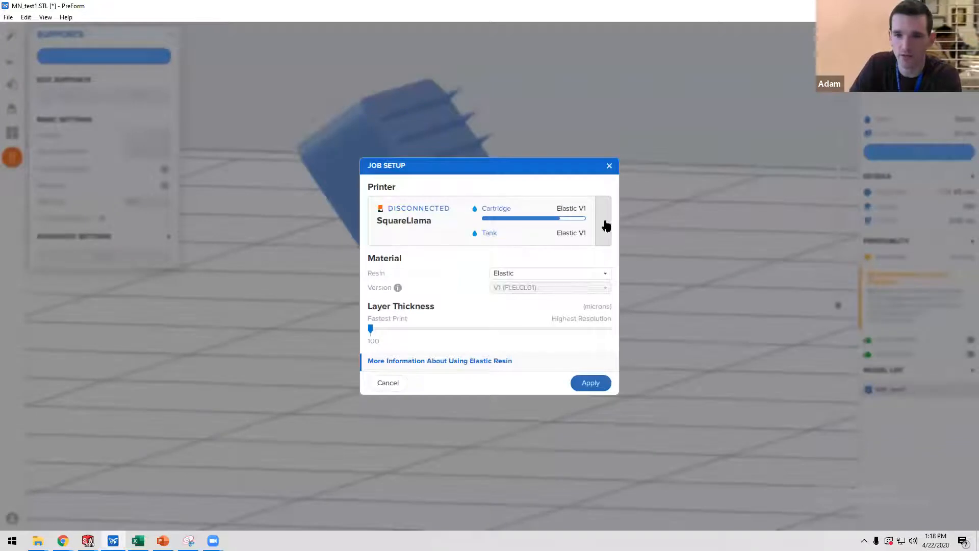
left_click(605, 220)
left_click(565, 297)
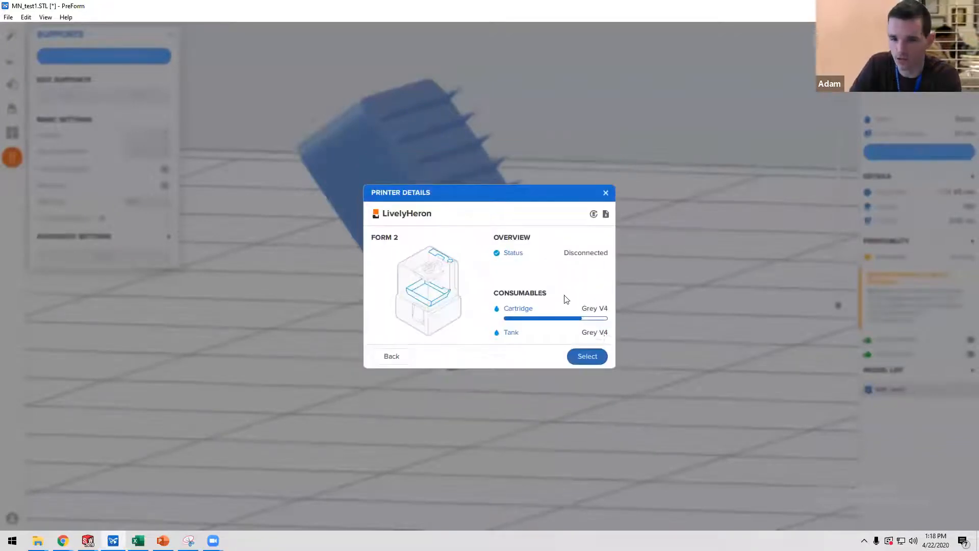
left_click(593, 356)
left_click(610, 342)
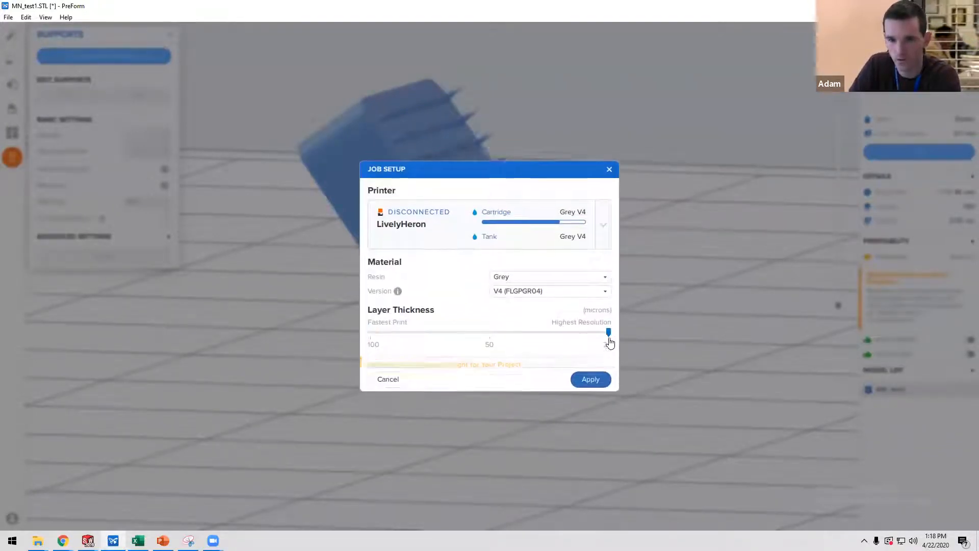
left_click(592, 380)
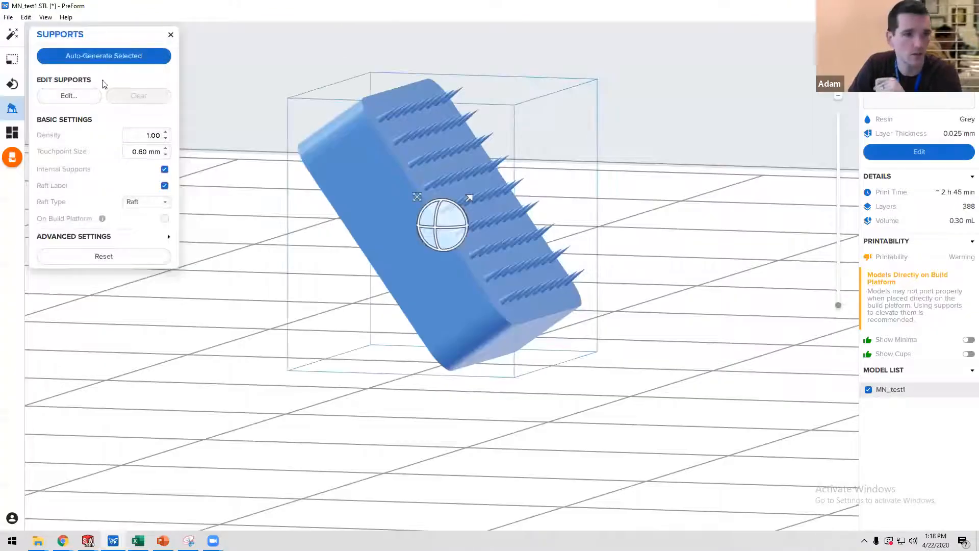
Auto-generate supports and a raft for the steeply tilted plate.
left_click(99, 57)
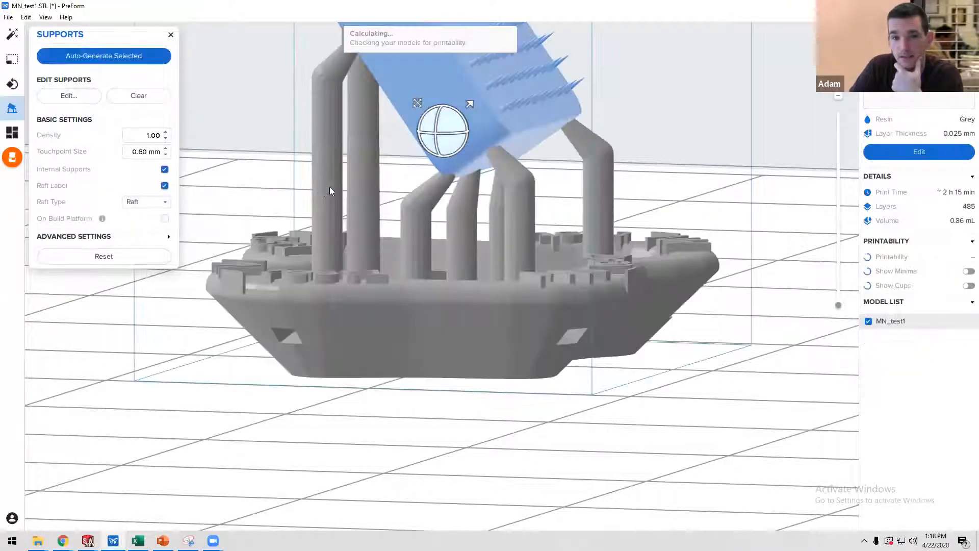
right_click_drag(548, 184, 500, 194)
scroll(500, 195, "down", 4)
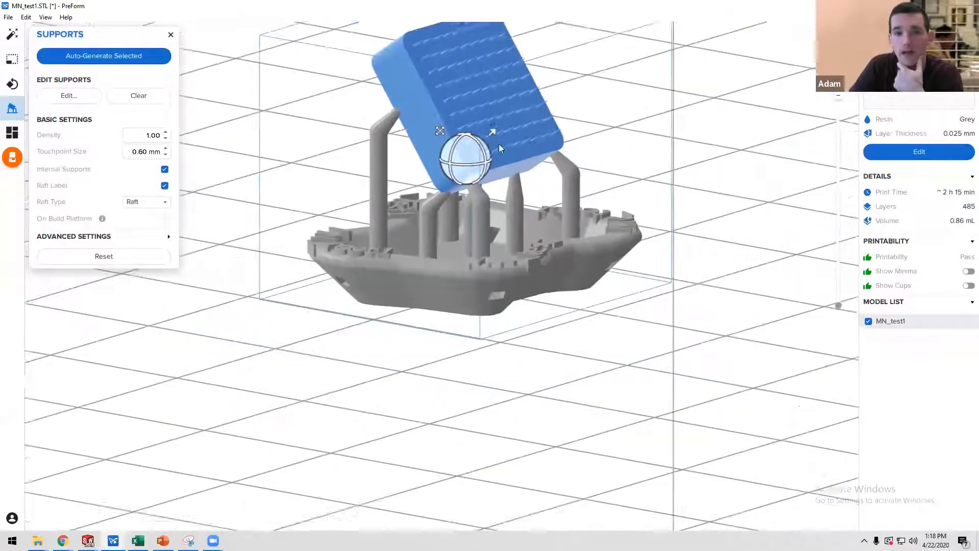
Examine the needles' angle and where the supports touch the plate, both close up and from the side.
right_click_drag(498, 144, 493, 181)
scroll(494, 179, "up", 3)
right_click_drag(563, 222, 583, 228)
scroll(472, 129, "up", 5)
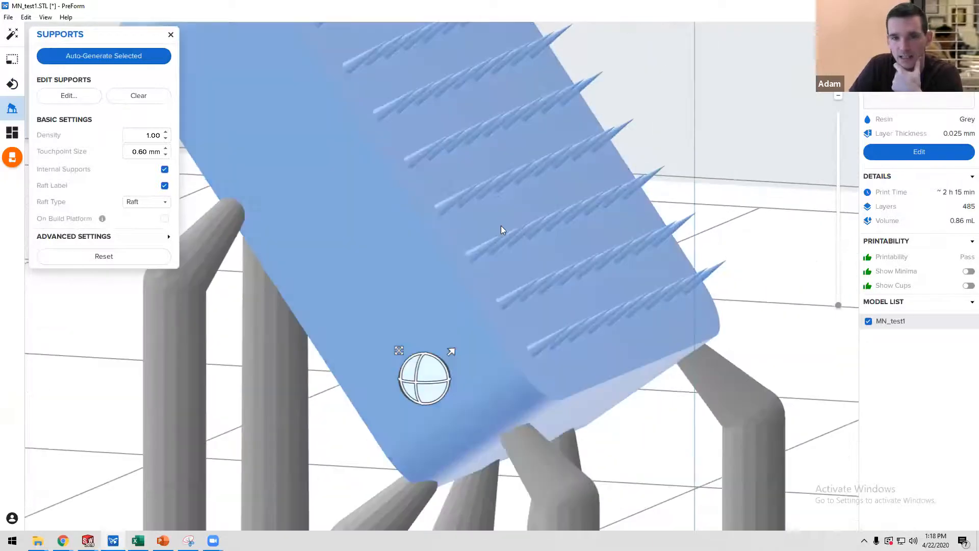
scroll(508, 233, "down", 5)
scroll(506, 224, "up", 6)
right_click_drag(509, 228, 554, 205)
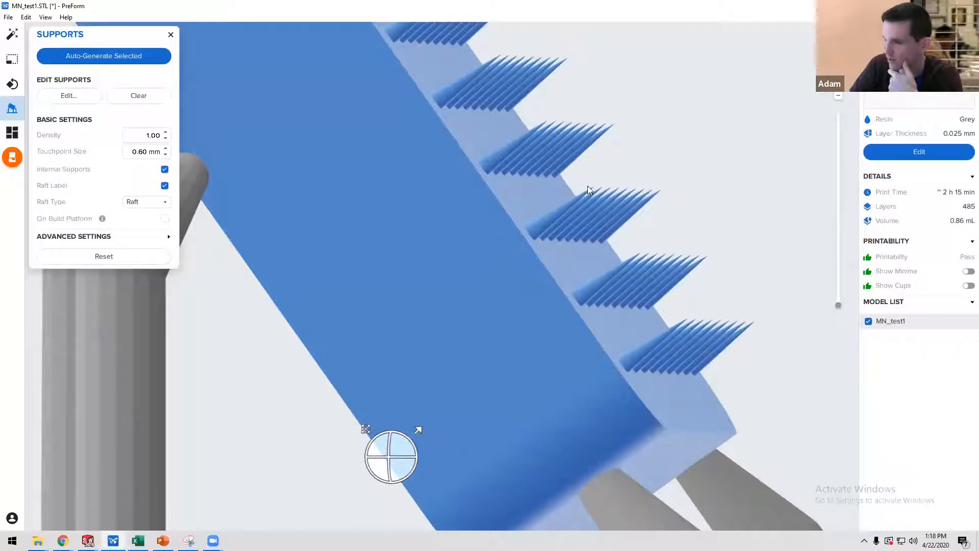
scroll(588, 186, "down", 5)
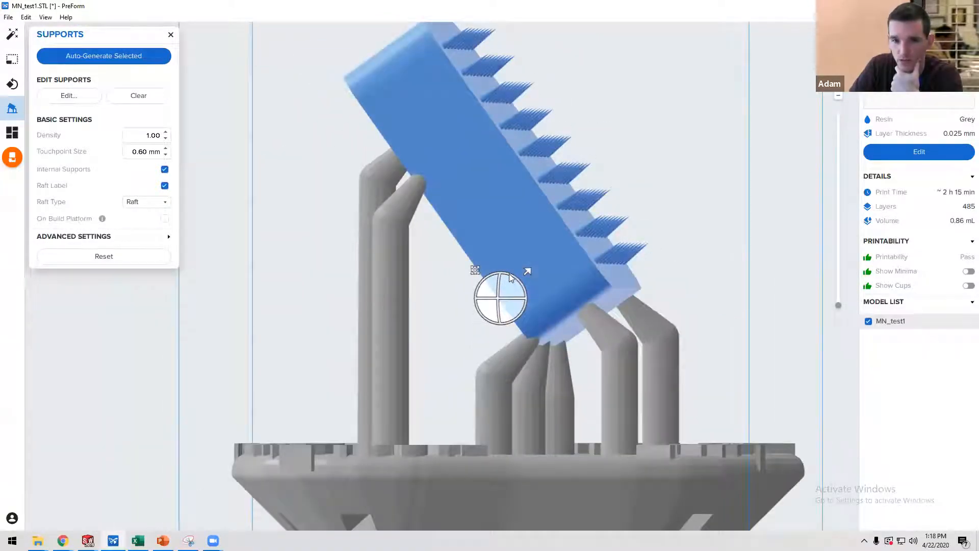
Rotate the plate to a shallower tilt and auto-generate its supports again.
left_click_drag(509, 277, 508, 274)
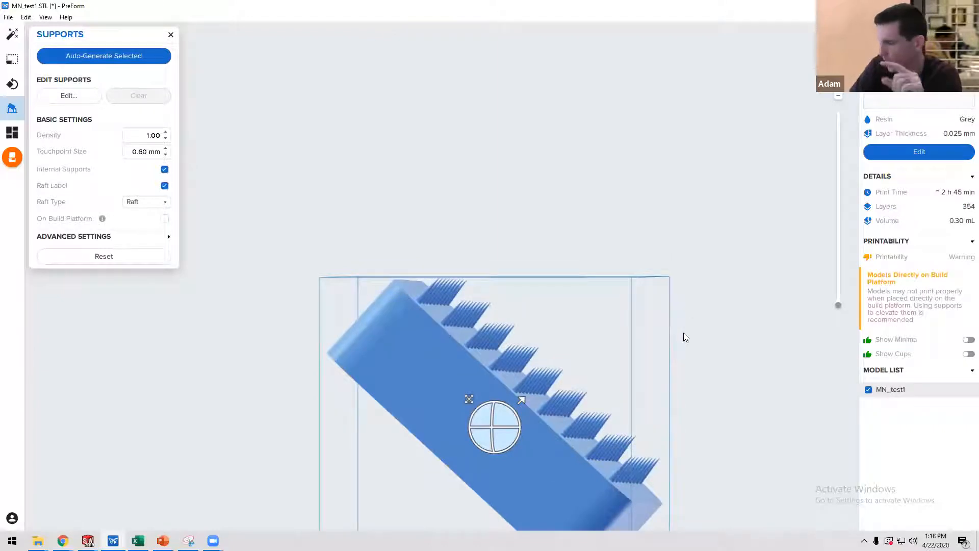
scroll(677, 330, "up", 5)
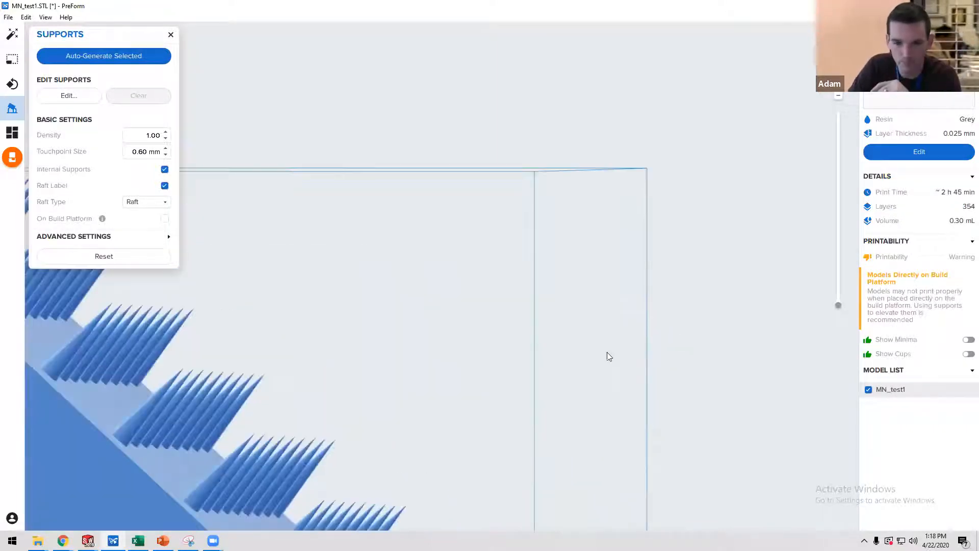
scroll(587, 352, "down", 8)
right_click_drag(587, 356, 352, 209)
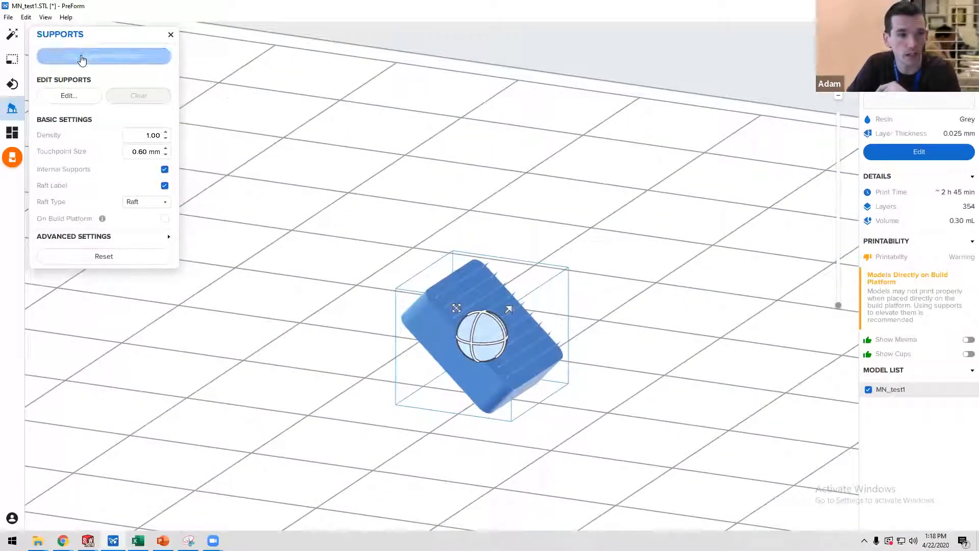
left_click(82, 58)
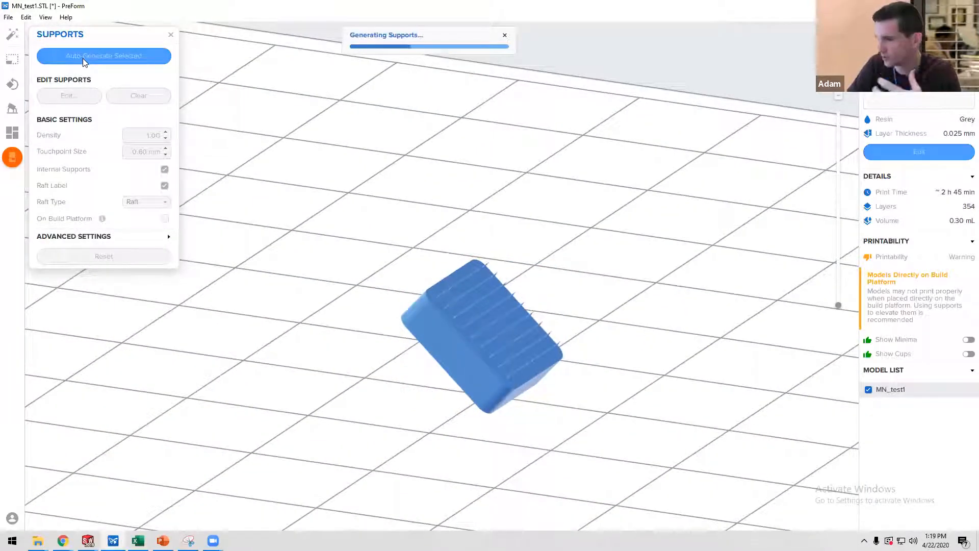
Create 4 duplicates of the supported plate on the build platform and clear the selection.
left_click(12, 133)
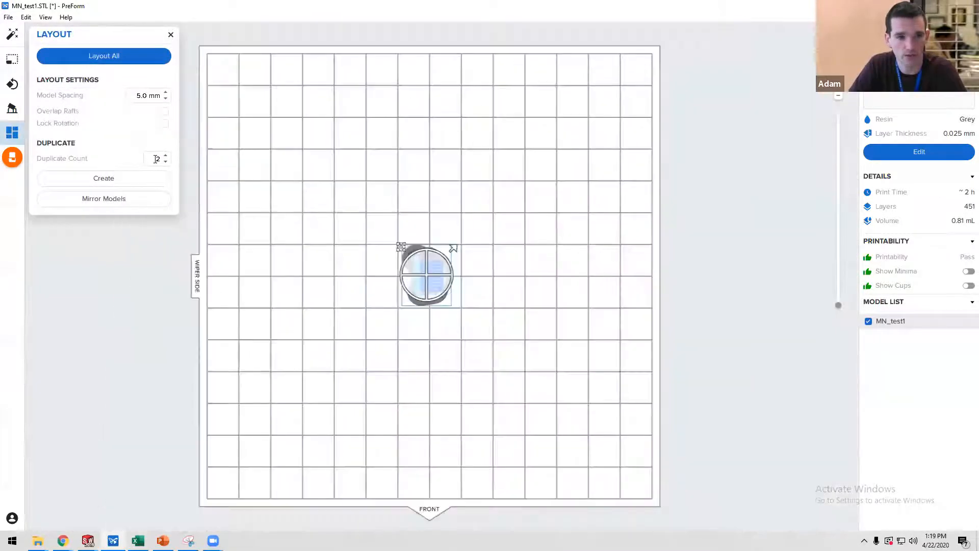
left_click(166, 154)
left_click(166, 155)
left_click(165, 154)
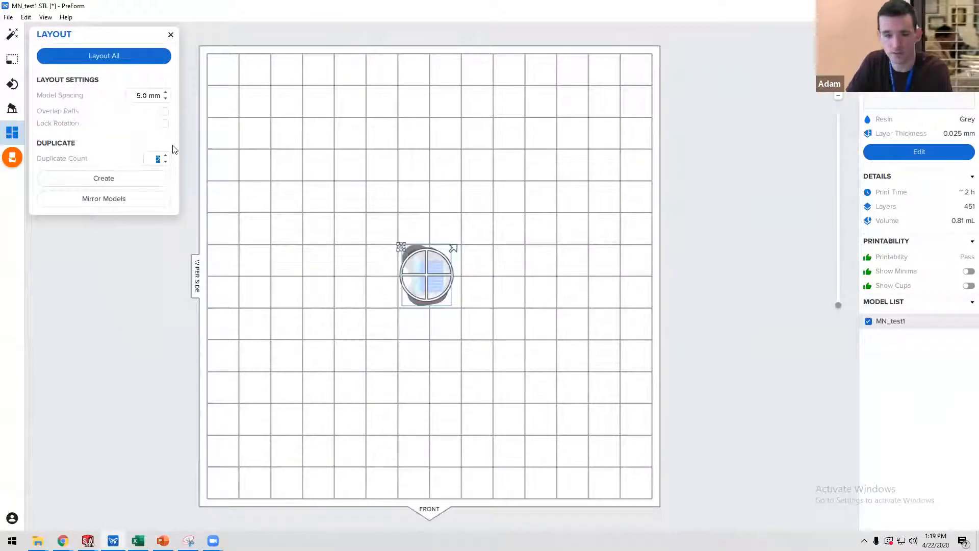
left_click(139, 184)
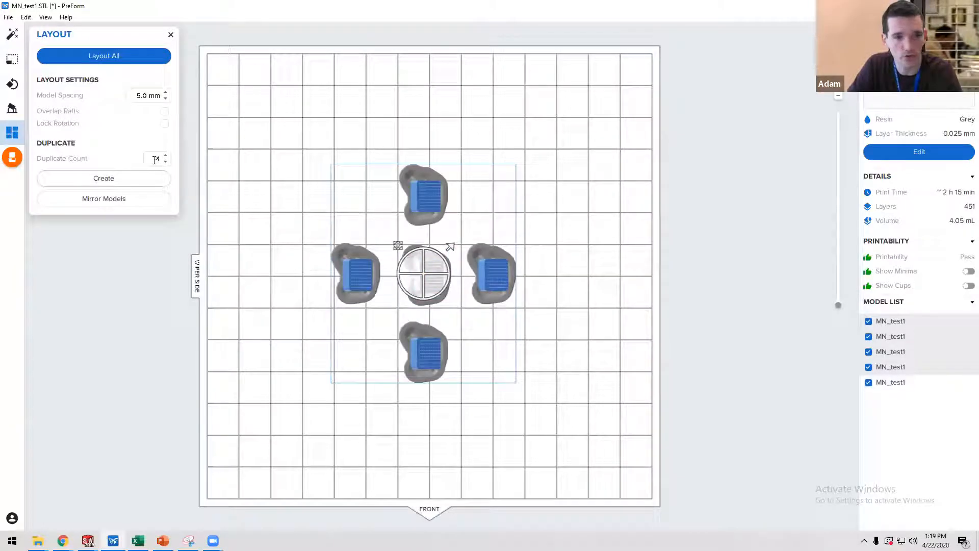
left_click(340, 179)
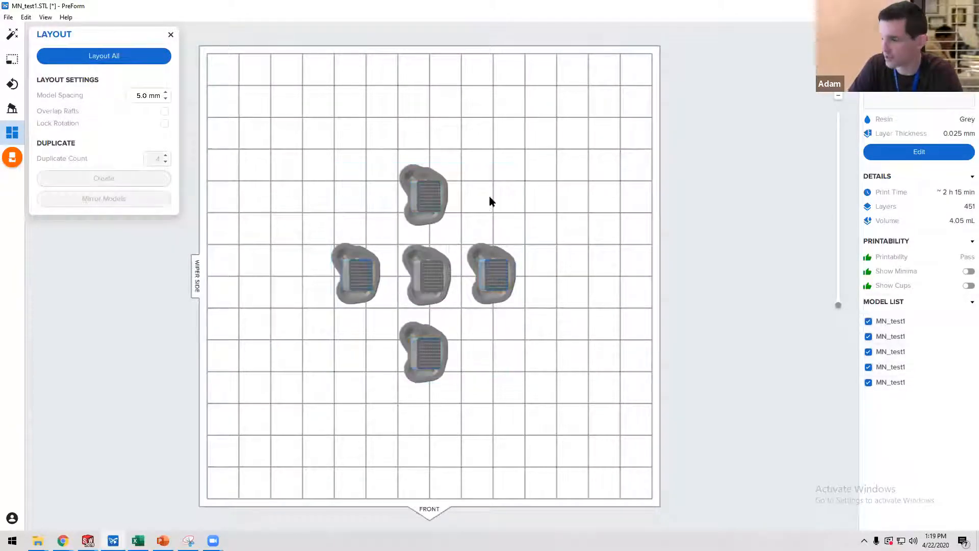
Scale the copy behind the central plate to 1.03.
left_click(420, 191)
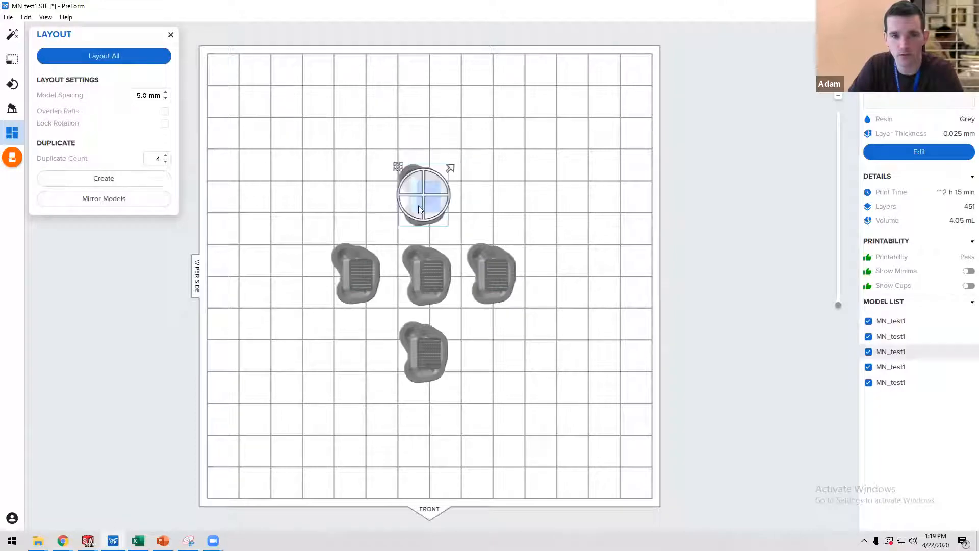
left_click(11, 60)
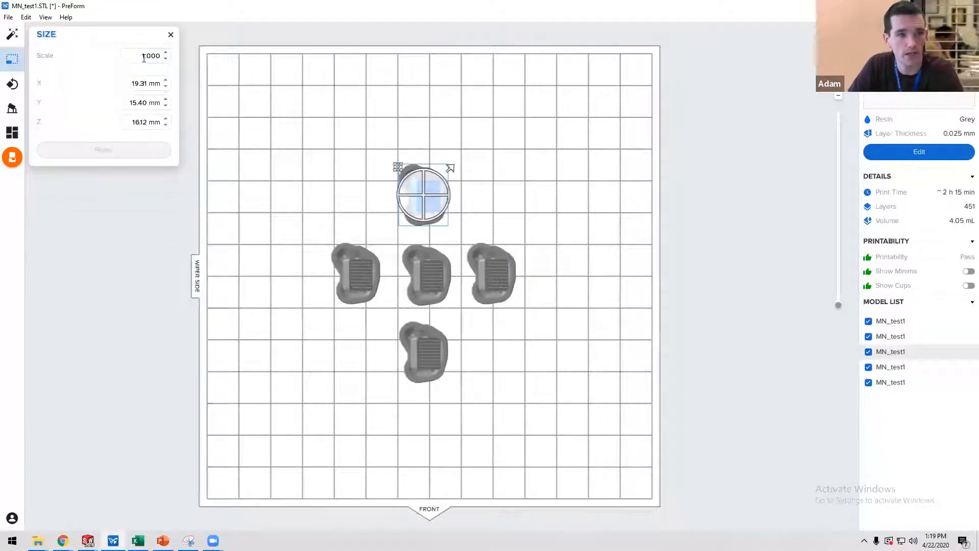
type("1.03")
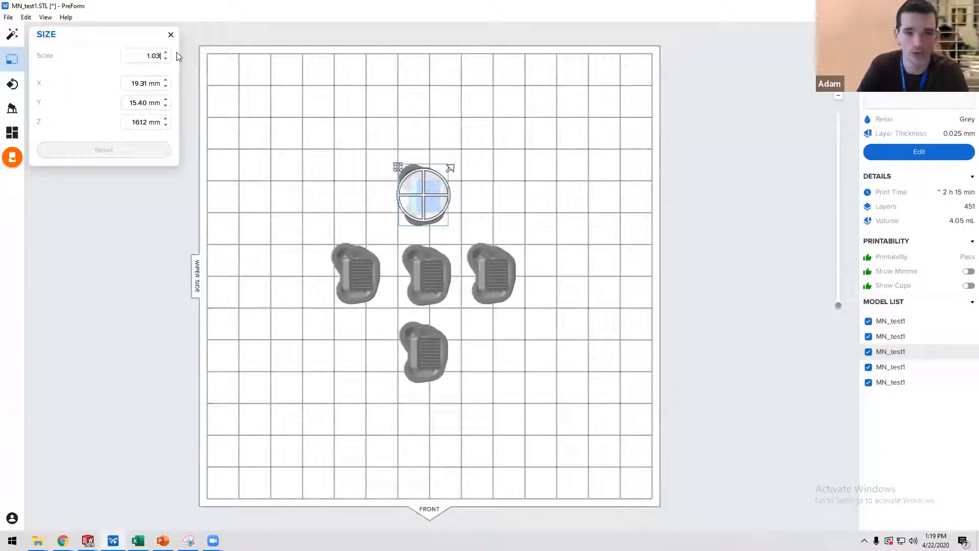
key("Return")
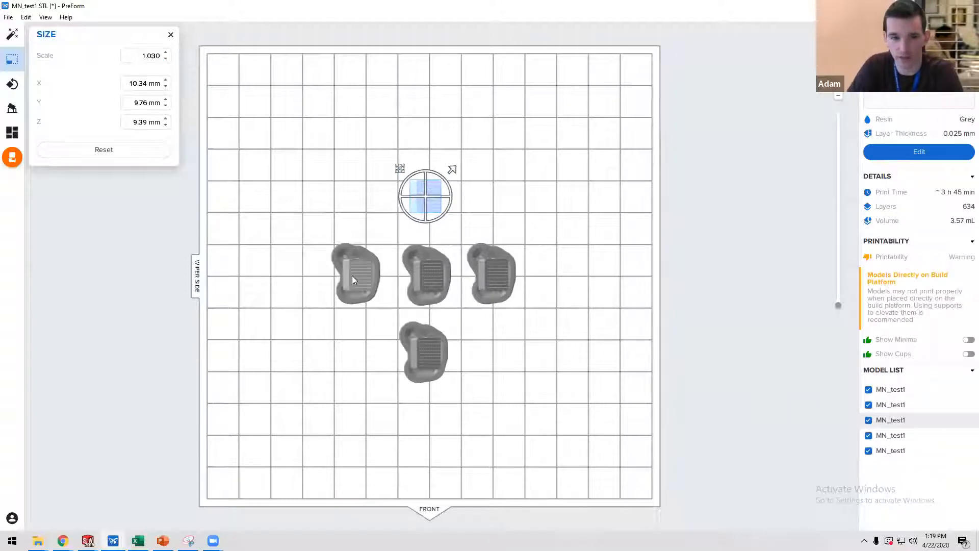
Scale the supported copy on the wiper side of the central plate to 0.95 and clear the selection.
left_click(352, 275)
double_click(148, 56)
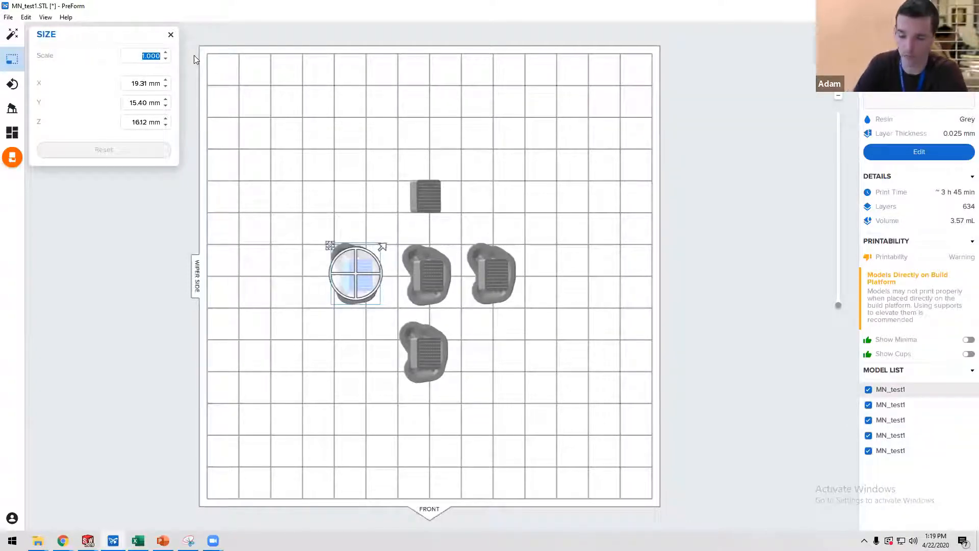
key("BackSpace")
type(".09")
key("BackSpace")
key("BackSpace")
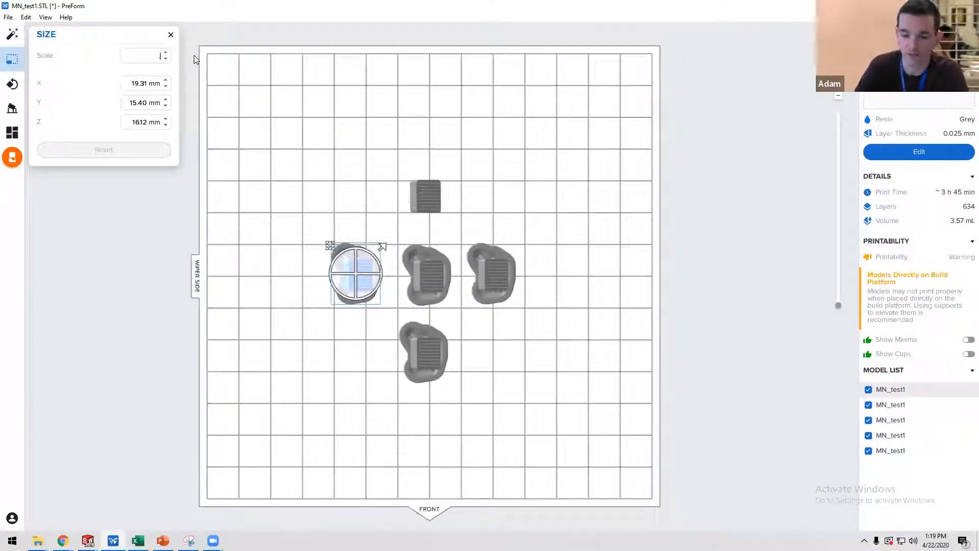
type("95")
key("Return")
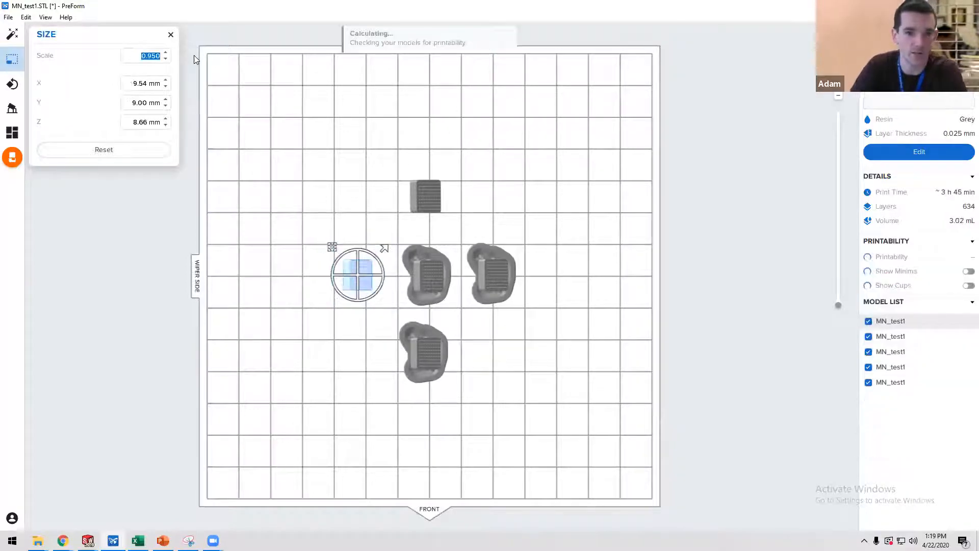
left_click(271, 274)
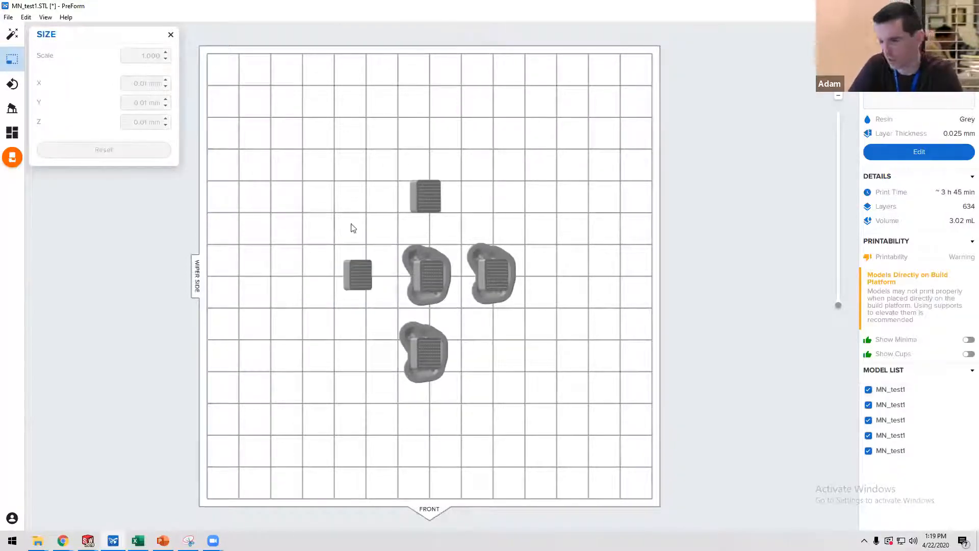
left_click(8, 18)
left_click(40, 99)
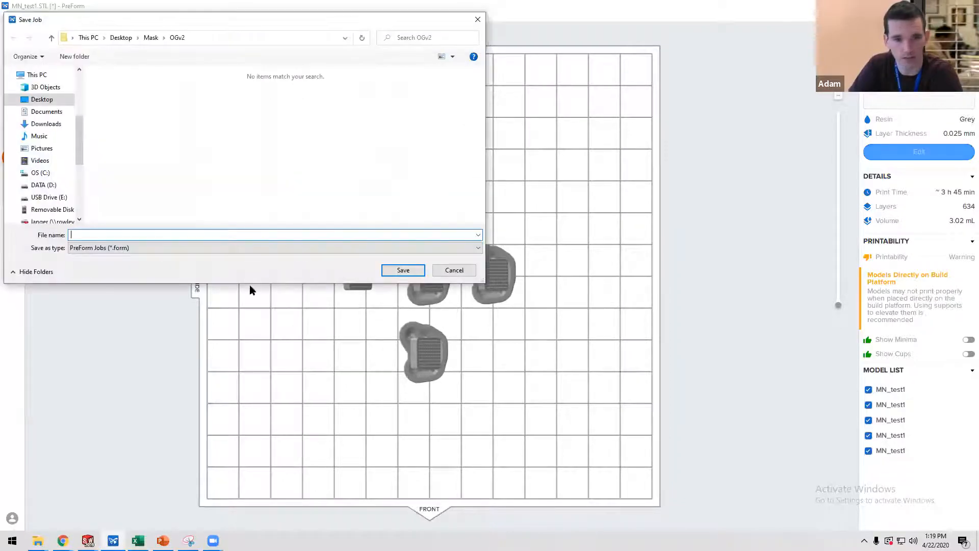
left_click(458, 271)
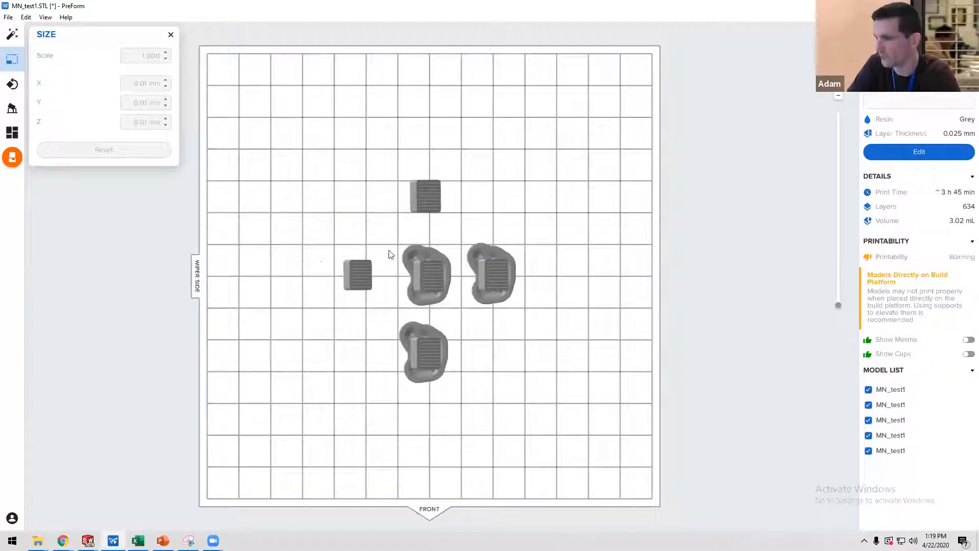
Leave the scaling tool, then switch to SOLIDWORKS and minimize the Part1 needle plate document.
left_click(170, 35)
left_click(920, 7)
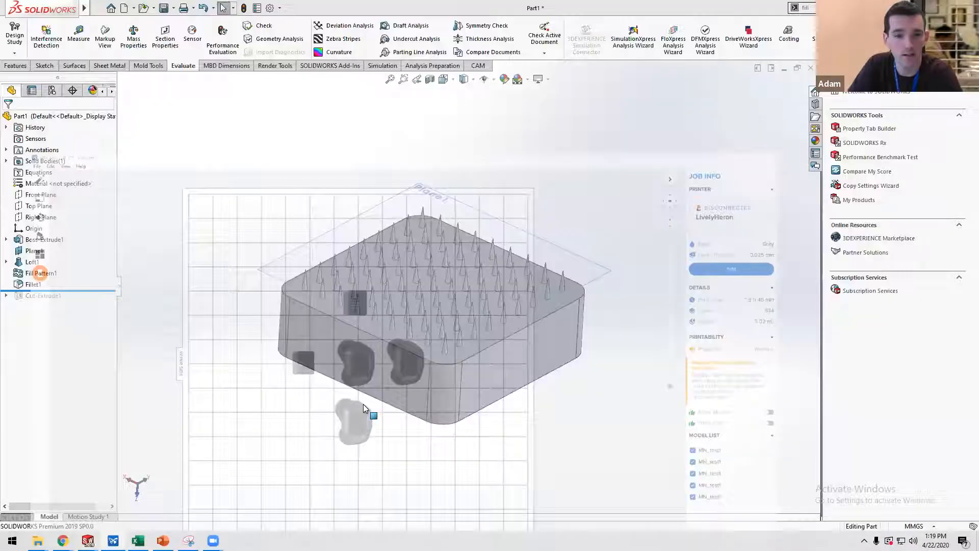
scroll(459, 289, "up", 1)
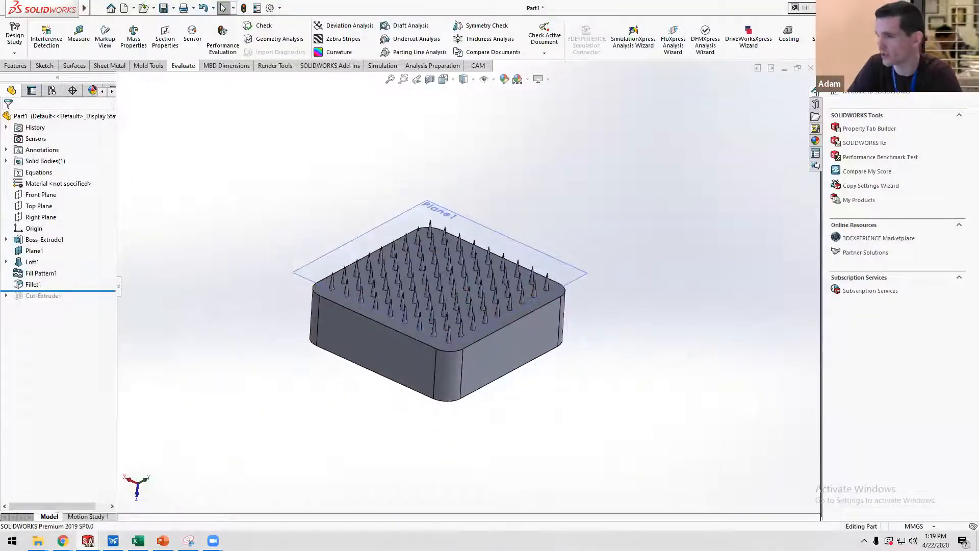
left_click(784, 68)
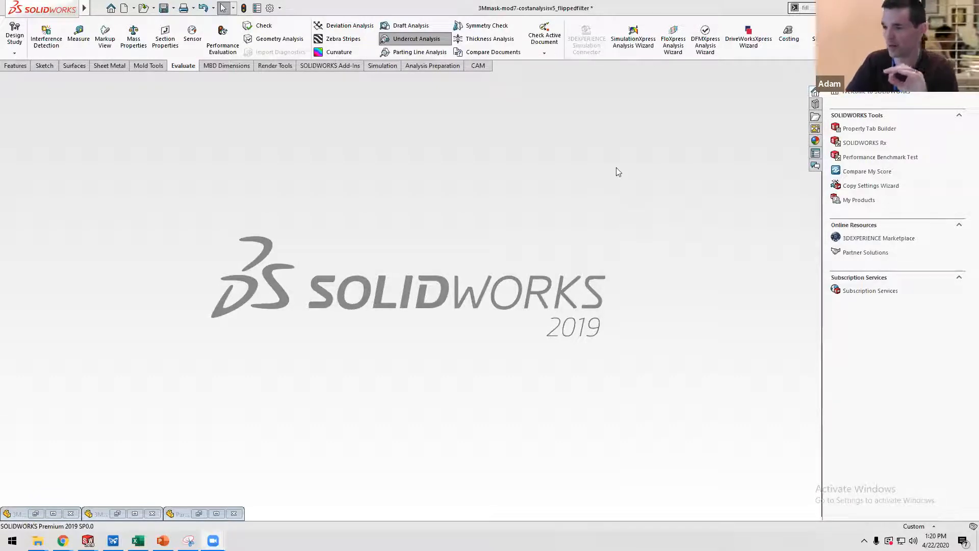
Create a new part document and start a sketch on the Front Plane.
left_click(123, 8)
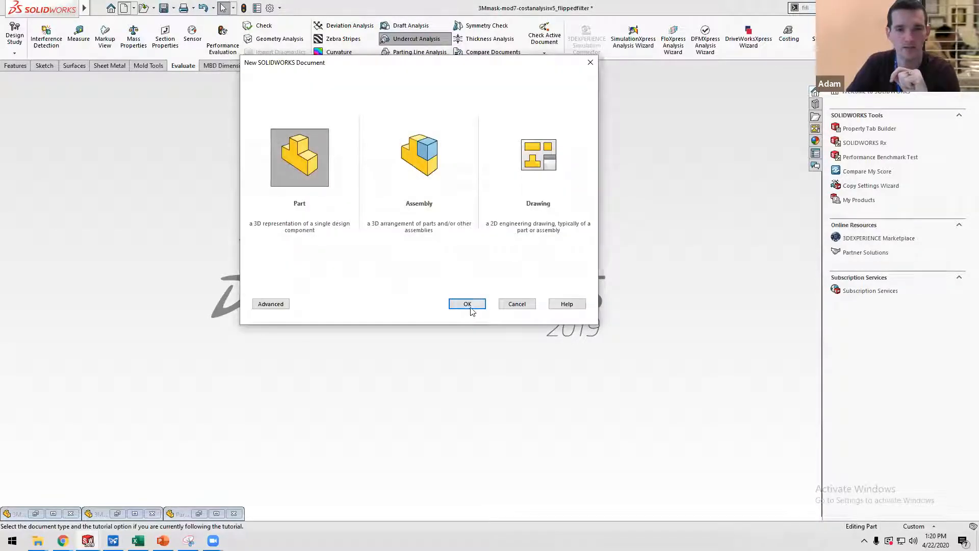
left_click(467, 304)
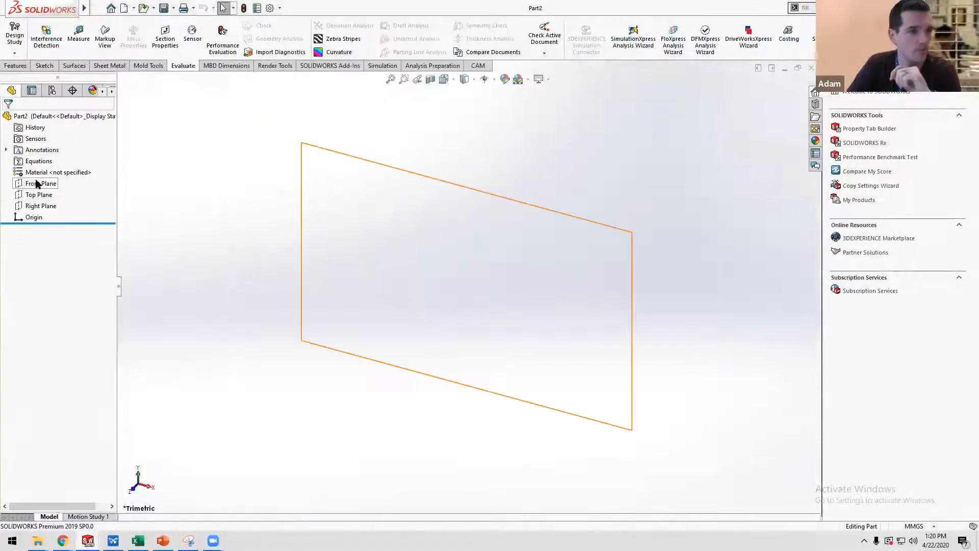
left_click(36, 183)
left_click(43, 166)
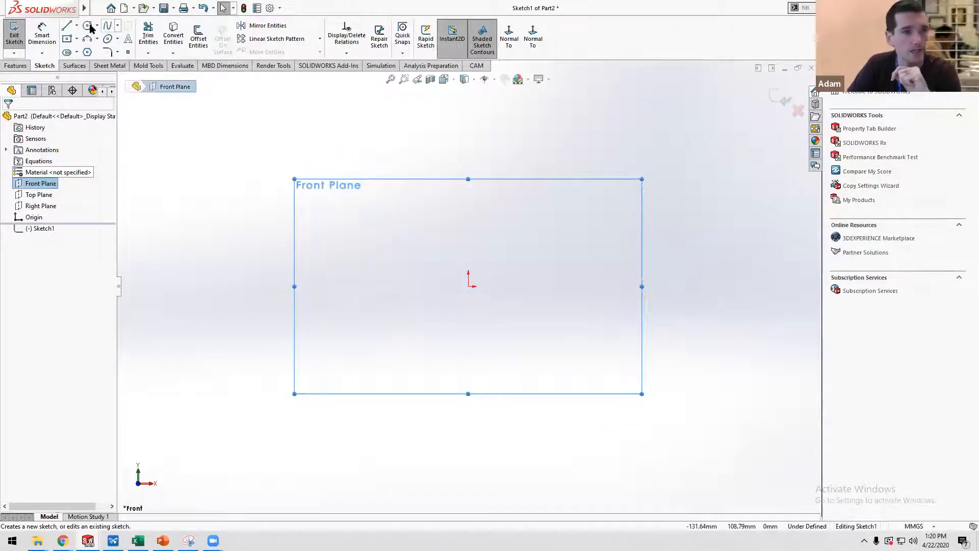
Sketch a vertical line about 49 mm long up from the origin and a line about 52 mm long slanting up to its right.
left_click(66, 25)
left_click(469, 286)
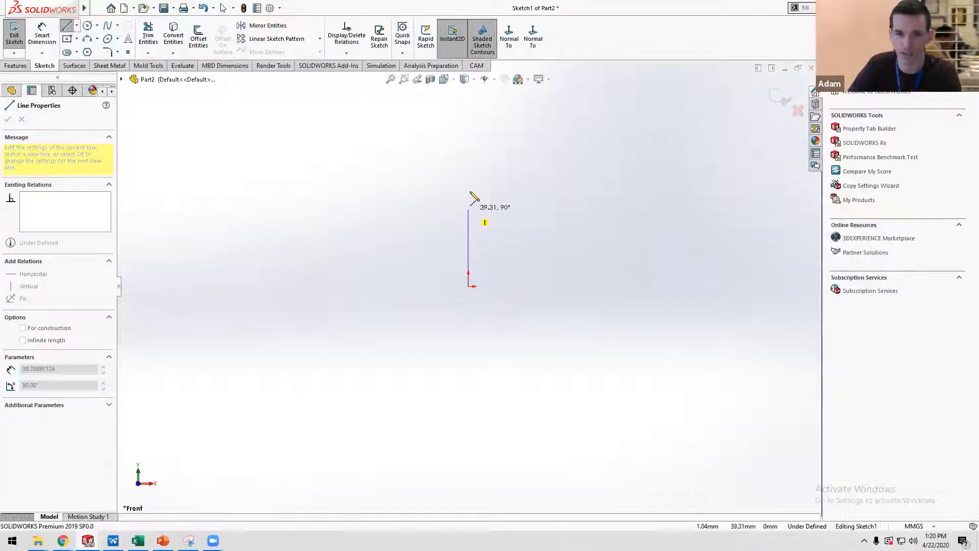
left_click(469, 191)
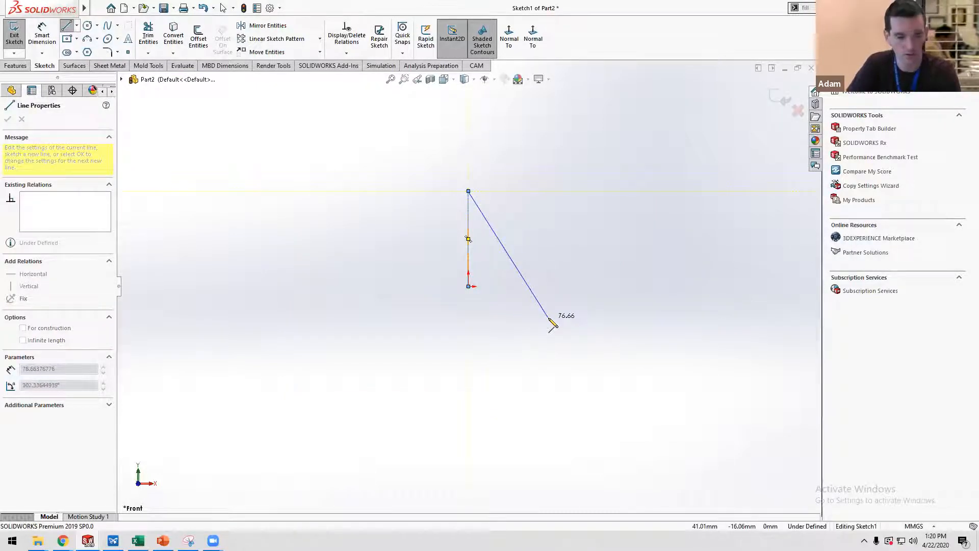
key("Escape")
key("l")
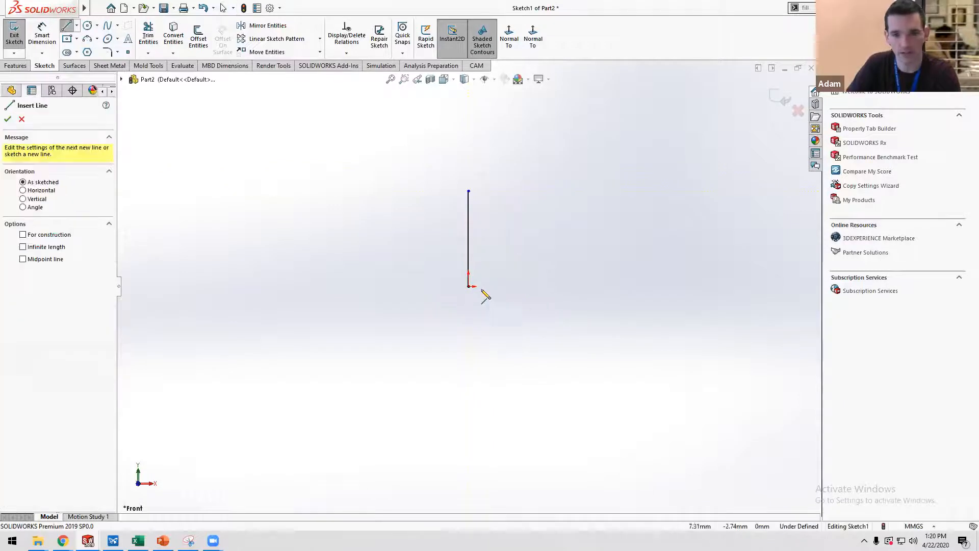
left_click(469, 286)
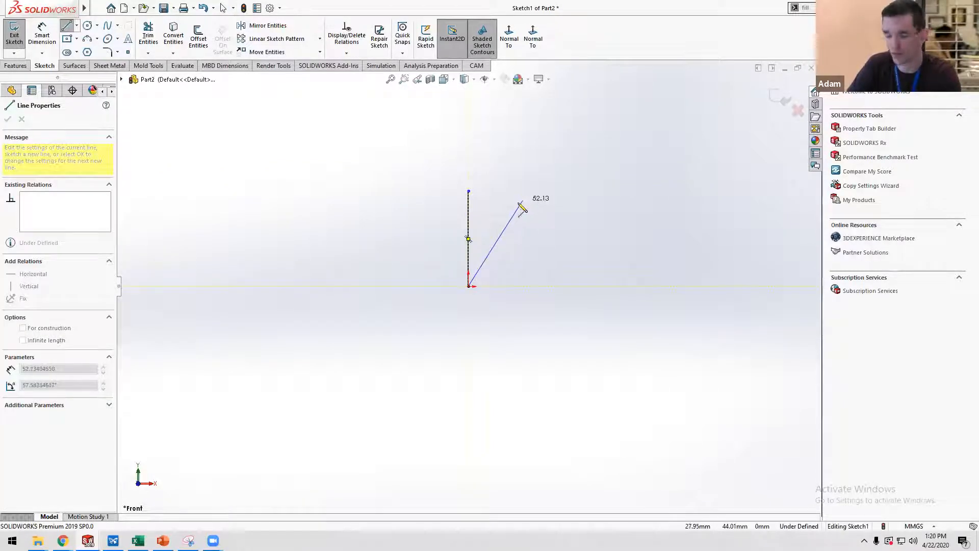
left_click(521, 202)
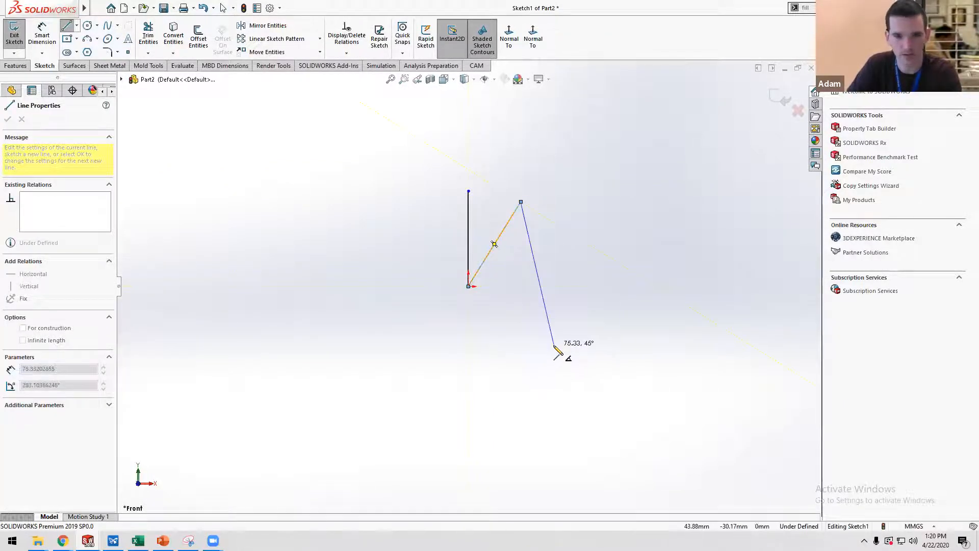
key("Escape")
Dimension the vertical line, place the dimension to the left of the line and set the length to 3 in.
key("d")
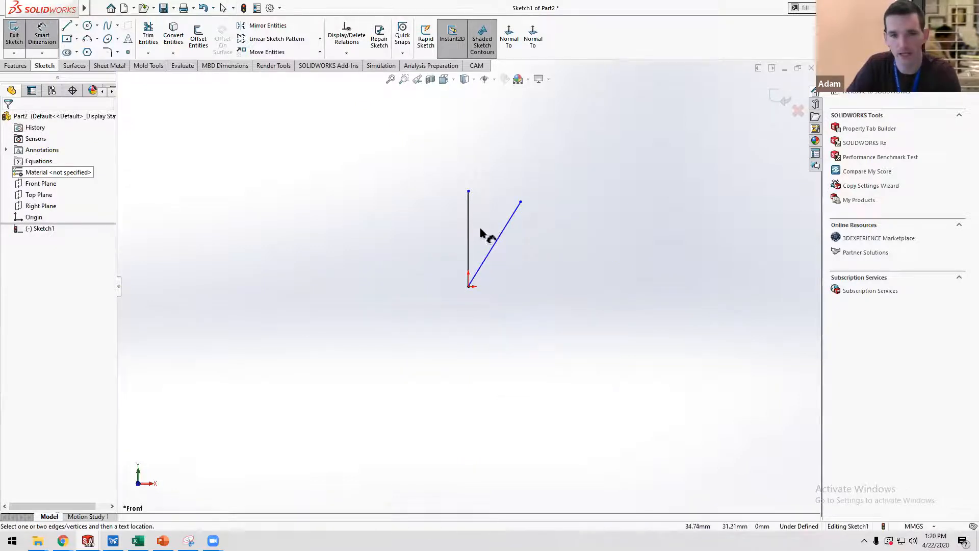
left_click(469, 236)
left_click(497, 232)
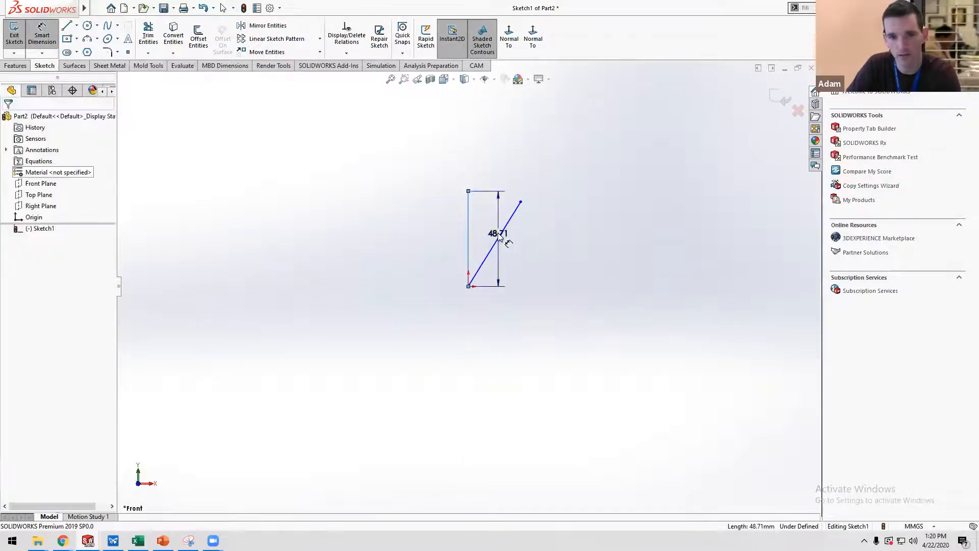
key("Return")
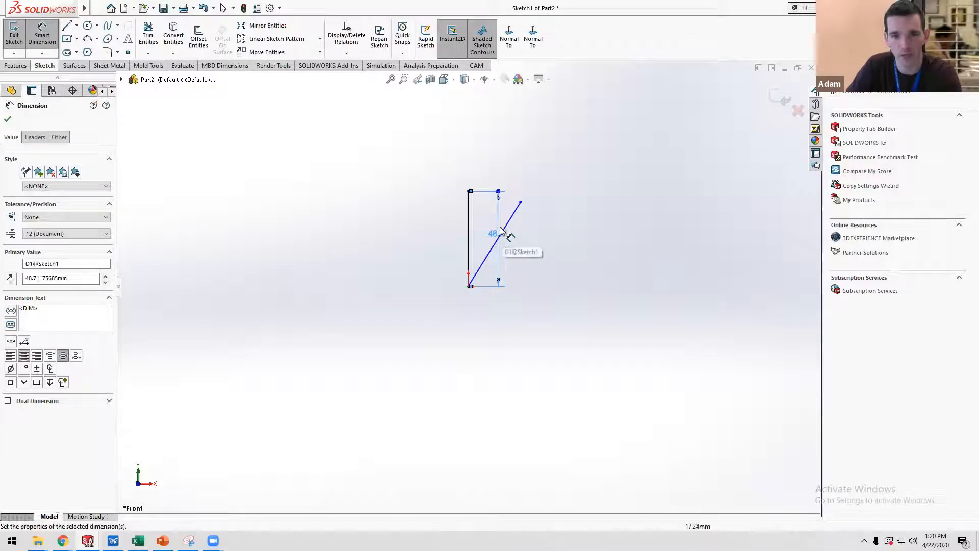
right_click(503, 243)
left_click(469, 251)
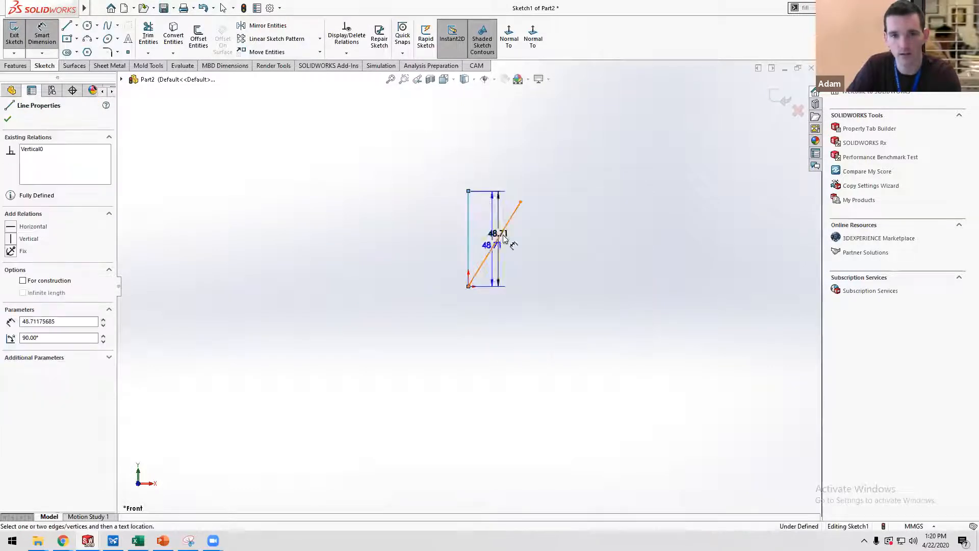
left_click(439, 238)
key("Escape")
left_click_drag(497, 233, 422, 233)
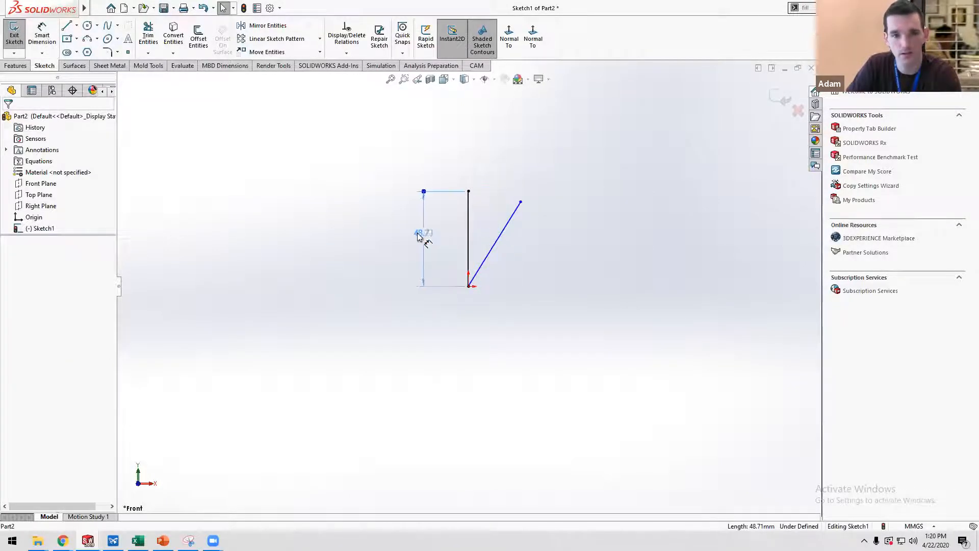
double_click(421, 232)
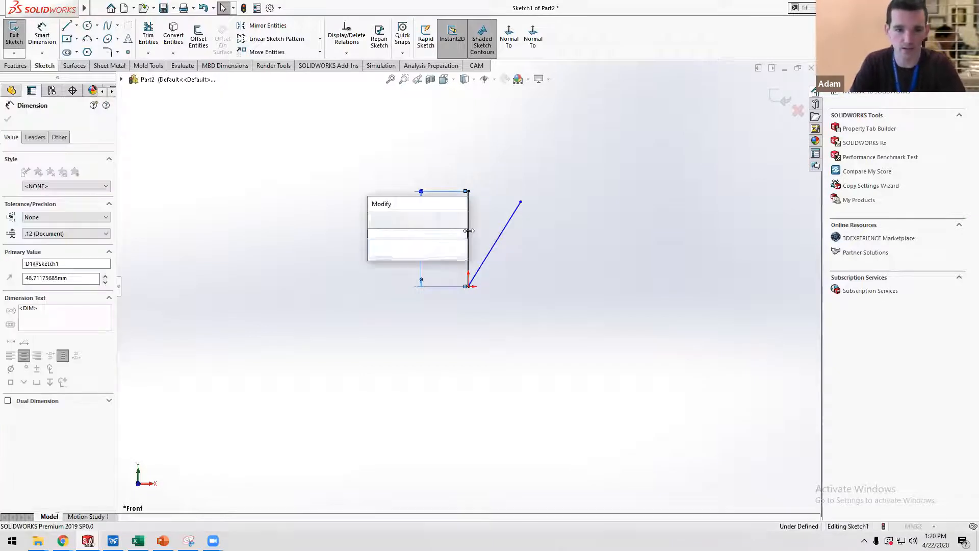
type("3in")
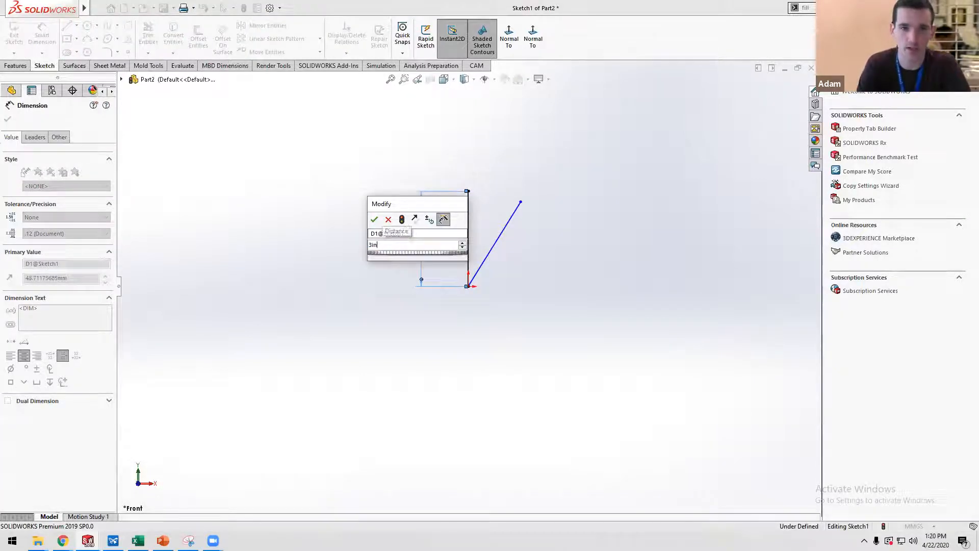
key("Return")
Dimension the angle between the vertical and slanted lines and set it to 360/8 degrees.
right_click_drag(542, 293, 540, 236)
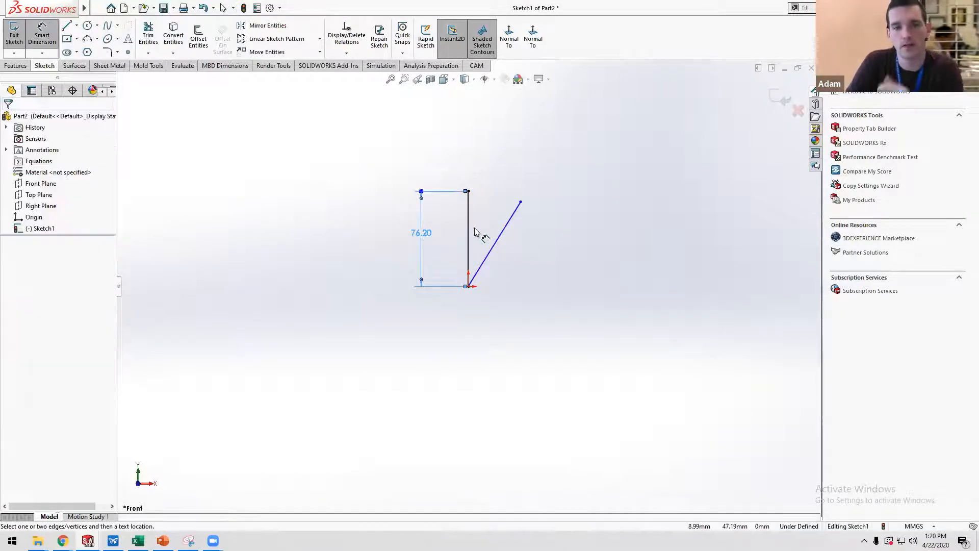
left_click(494, 237)
left_click(469, 219)
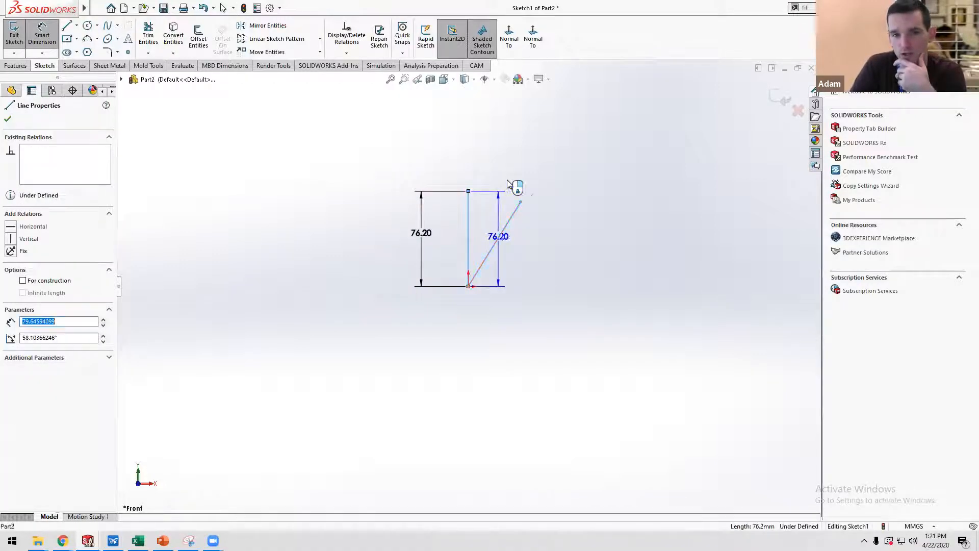
left_click(507, 162)
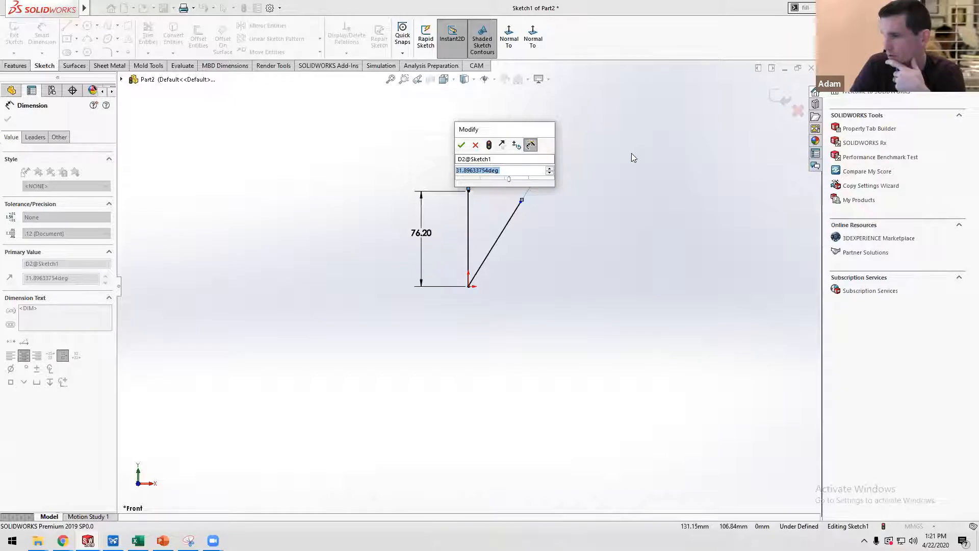
type("360/8")
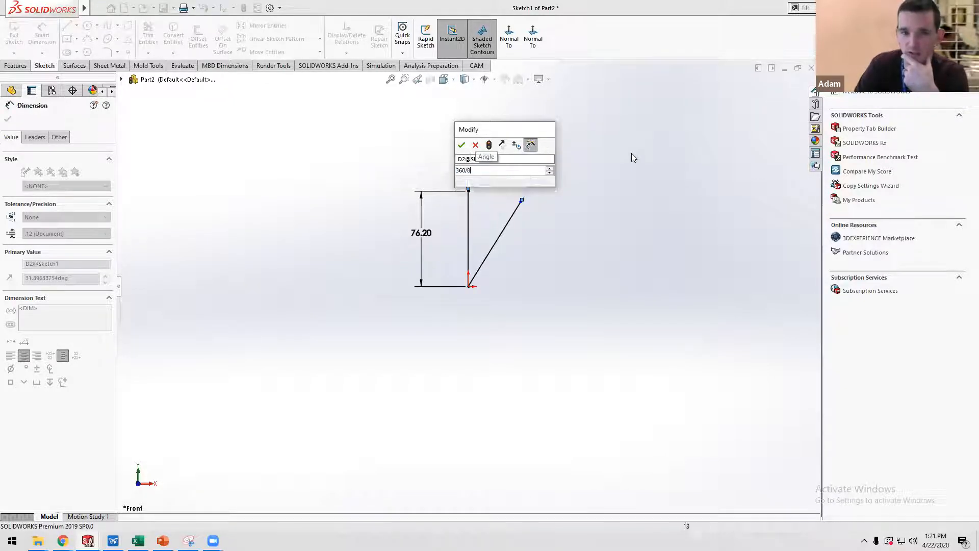
key("Return")
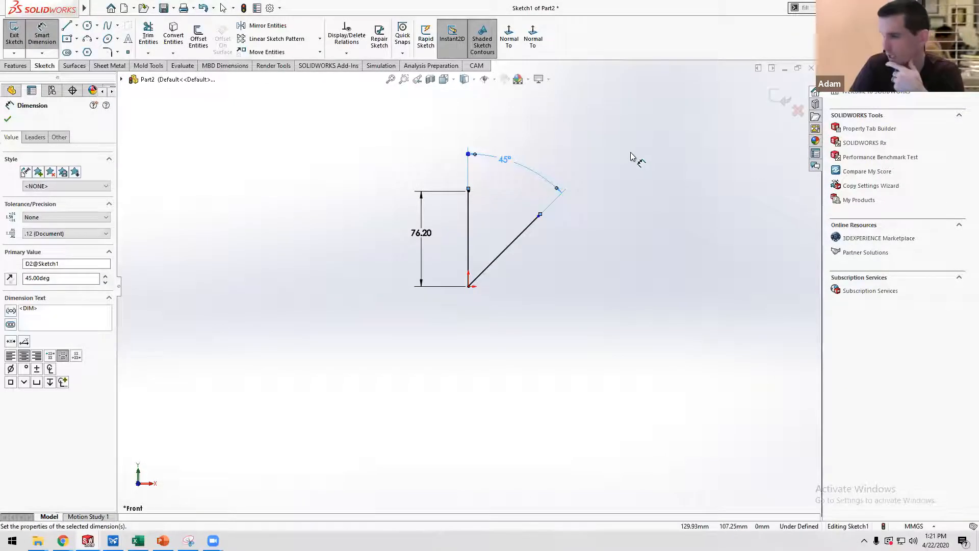
key("Escape")
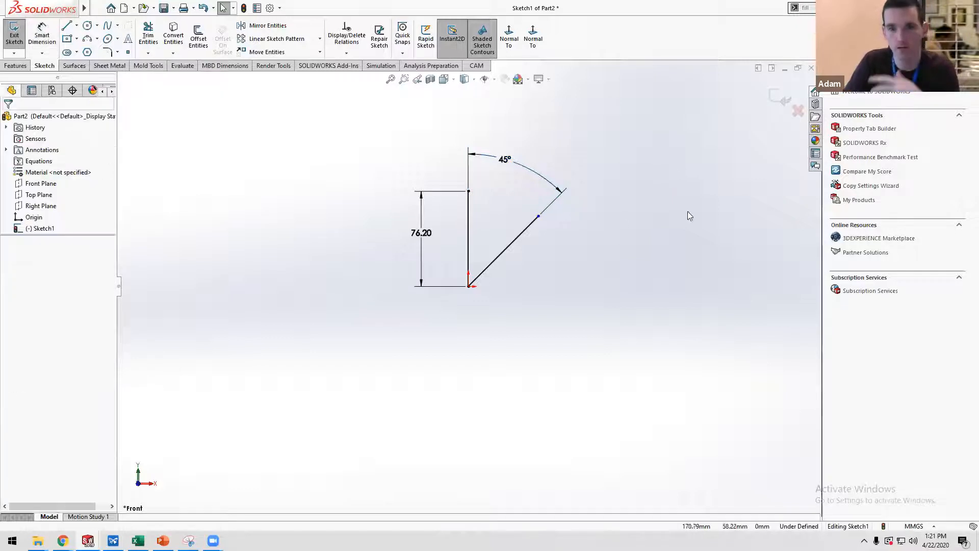
Close the triangle with a line between the two free ends and sketch a V-shaped notch with about 21 mm legs on its vertical side.
key("l")
left_click(538, 217)
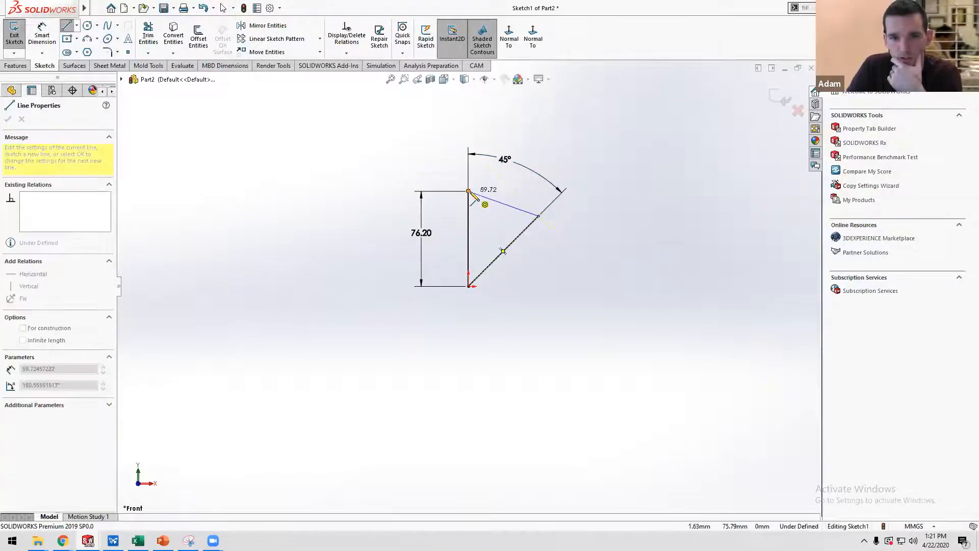
left_click(468, 191)
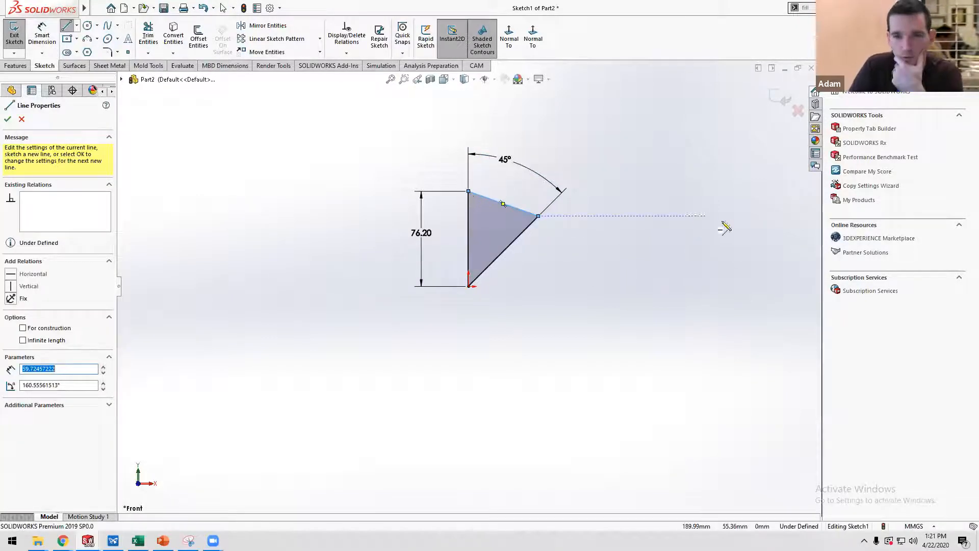
left_click(468, 216)
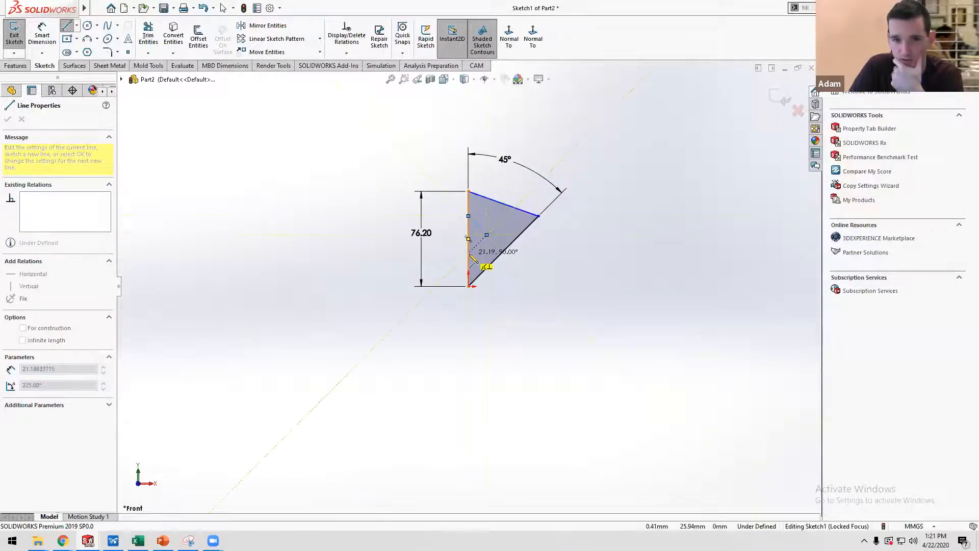
left_click(470, 255)
key("Escape")
Sketch a circle with a radius of about 9 mm inside the triangle, between the notch and the slanted side.
right_click_drag(583, 286, 548, 267)
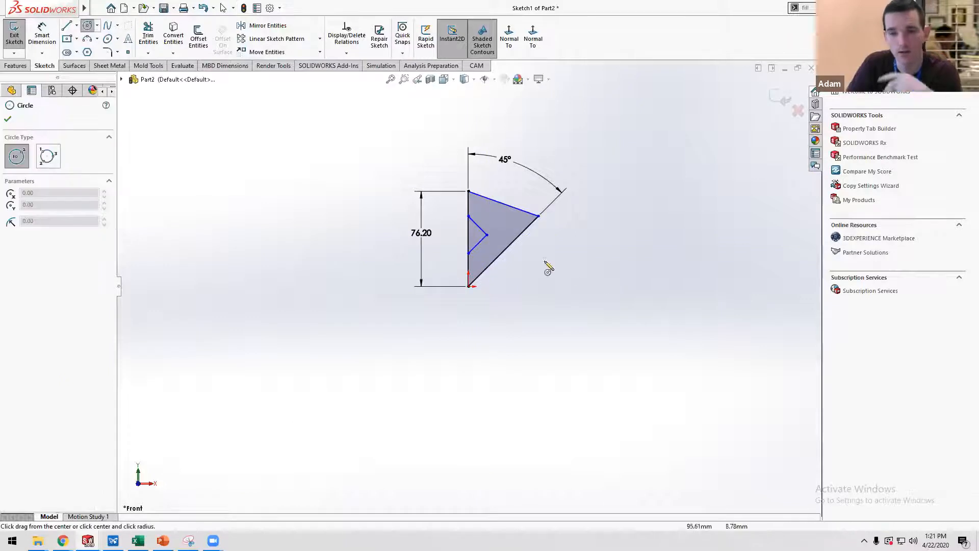
scroll(506, 226, "down", 3)
left_click(498, 230)
left_click(509, 247)
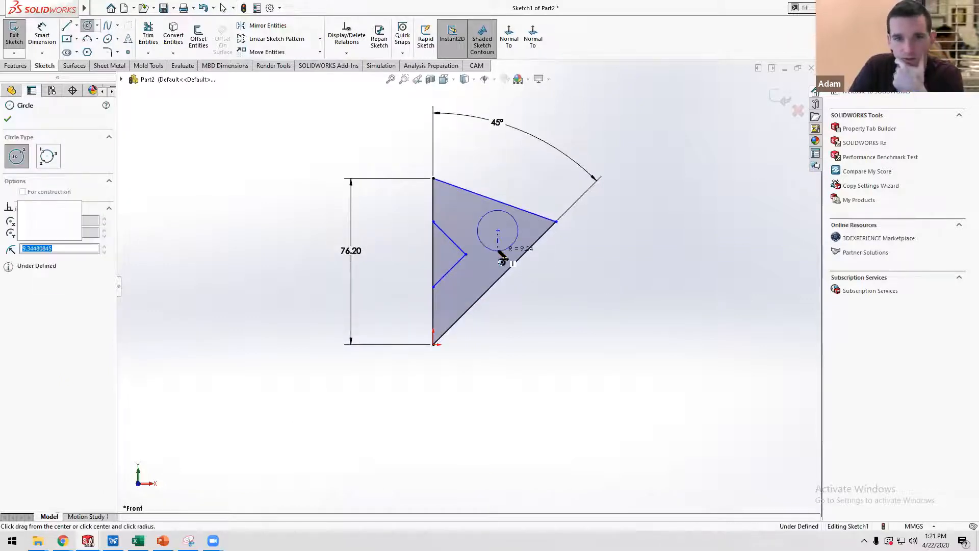
Move the 45° angle dimension slightly along and closer to the top of the triangle.
key("Escape")
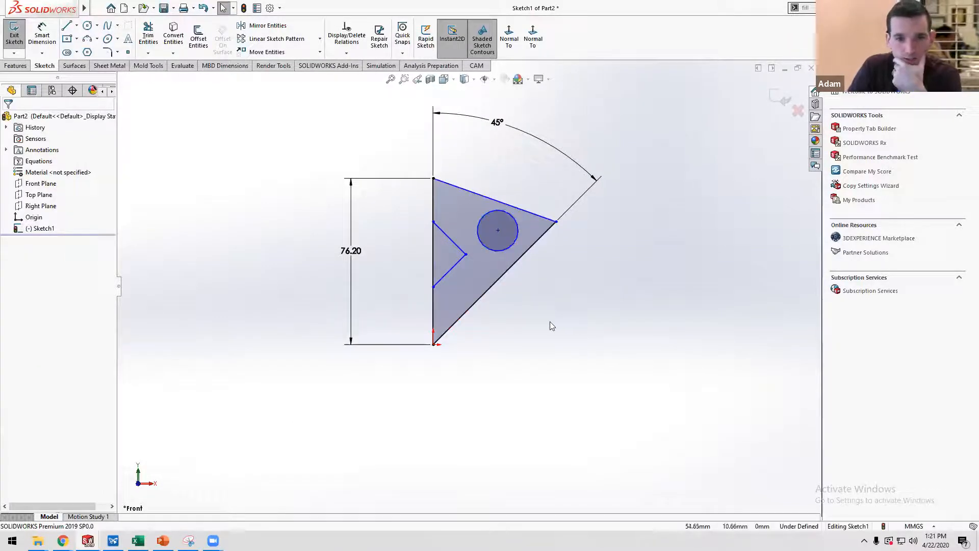
scroll(544, 322, "up", 2)
scroll(469, 288, "up", 2)
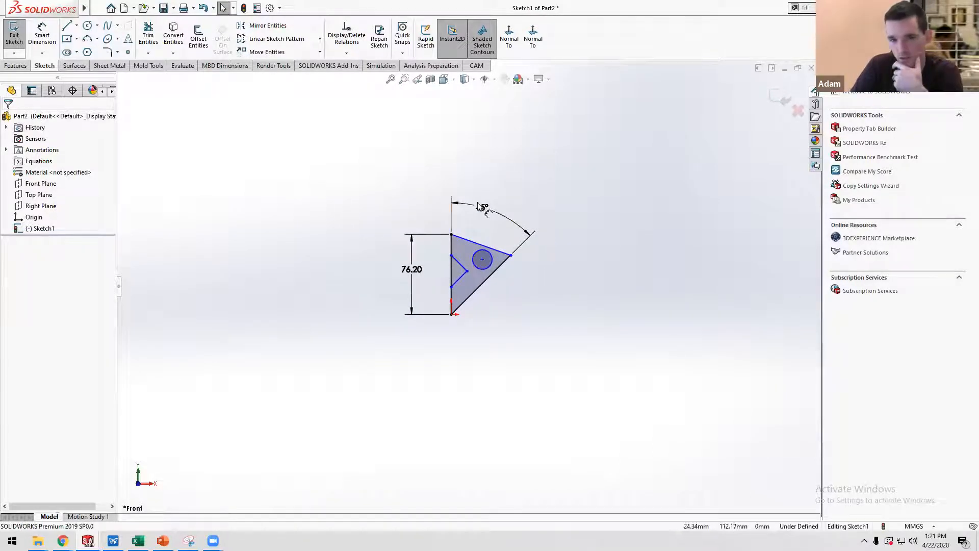
left_click_drag(483, 207, 493, 213)
left_click(389, 196)
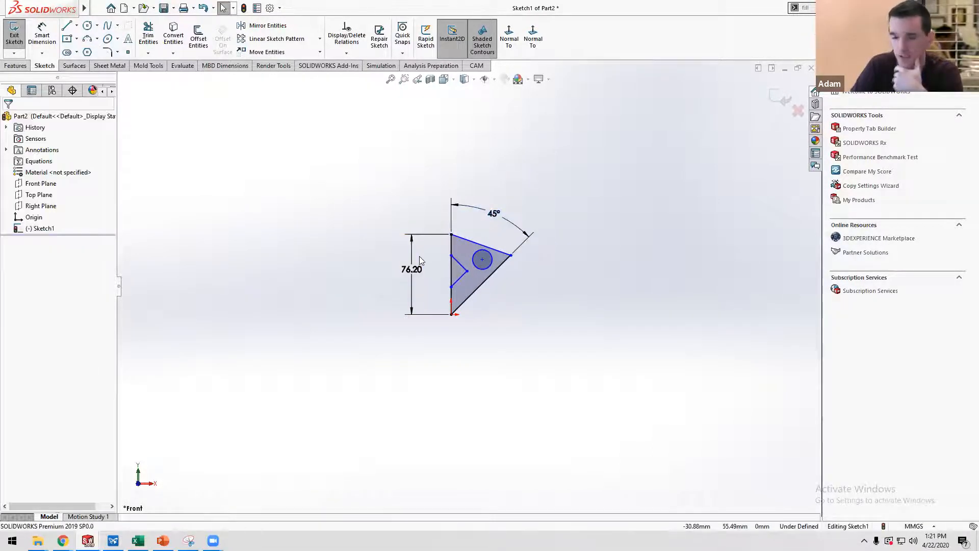
Mirror a copy of the circle, the V-notch lines and the triangle's other two sides about its vertical line.
mouse_move(359, 175)
left_mouse_down()
mouse_move(484, 334)
mouse_move(597, 383)
left_mouse_up()
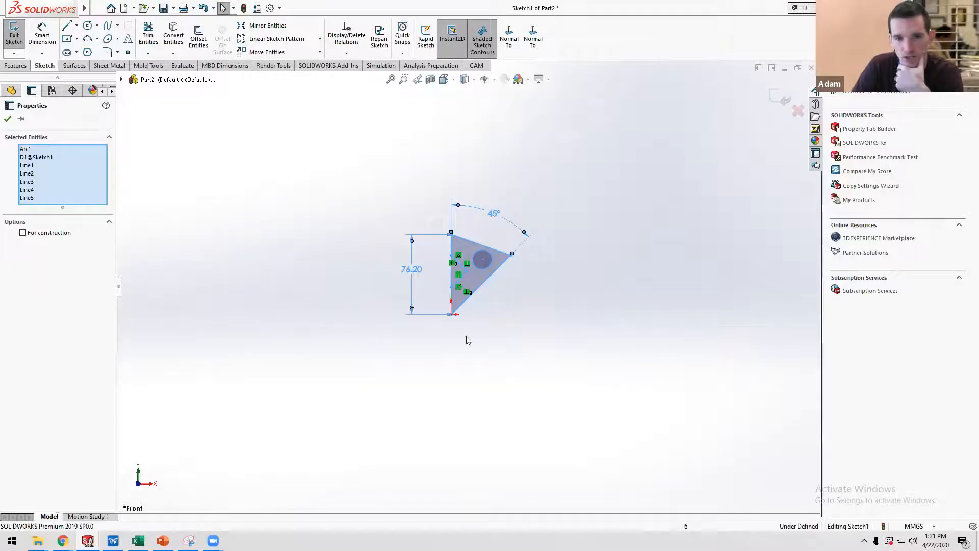
key("Escape")
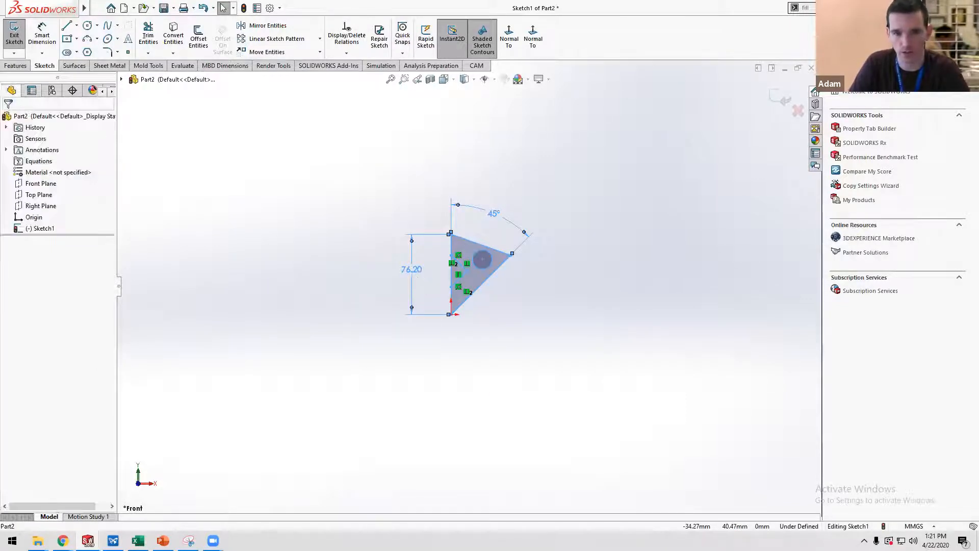
left_click(497, 216, "ctrl")
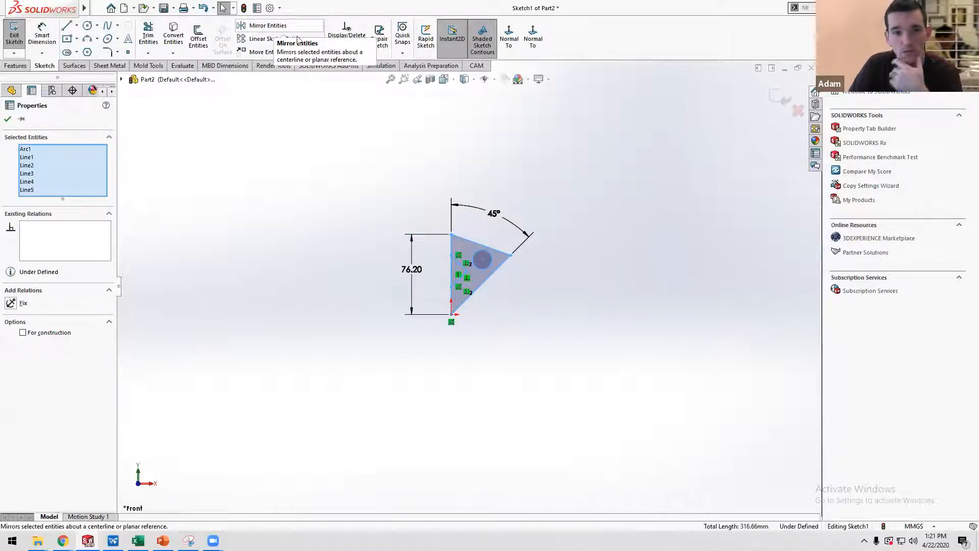
left_click(451, 242, "ctrl")
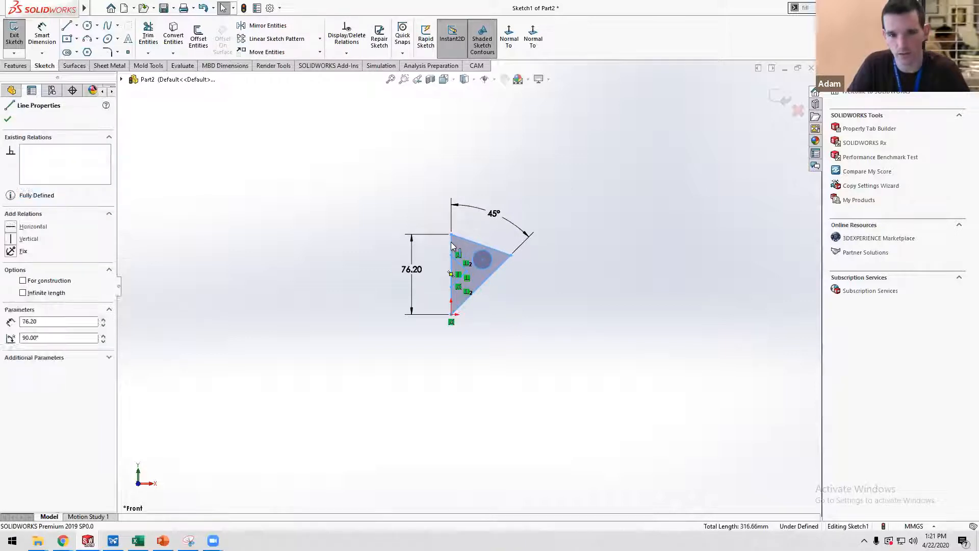
left_click(267, 25)
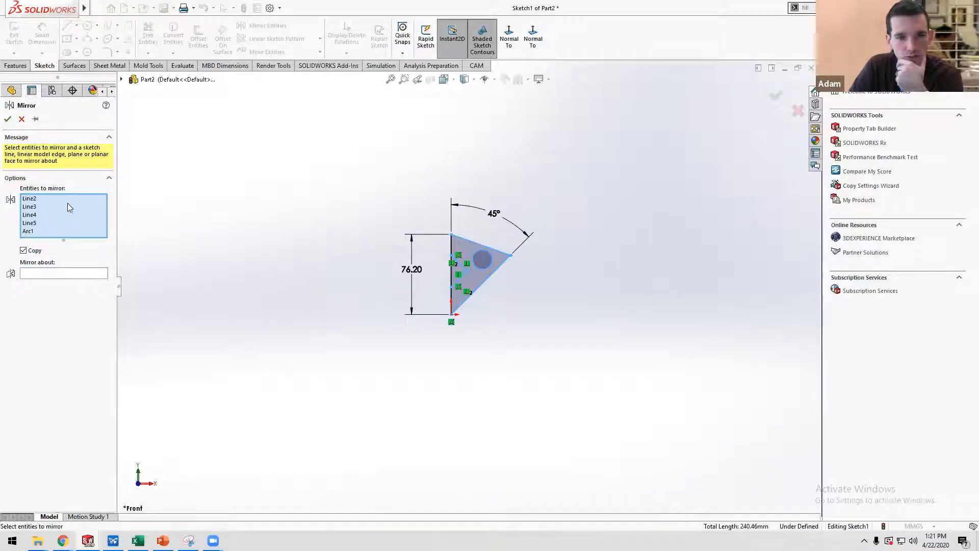
left_click(43, 276)
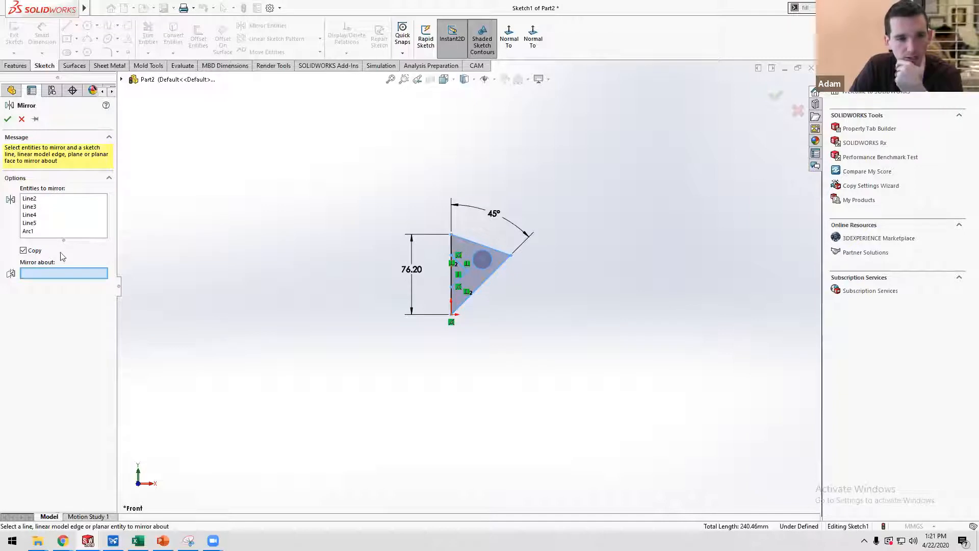
left_click(452, 245)
right_click(452, 245)
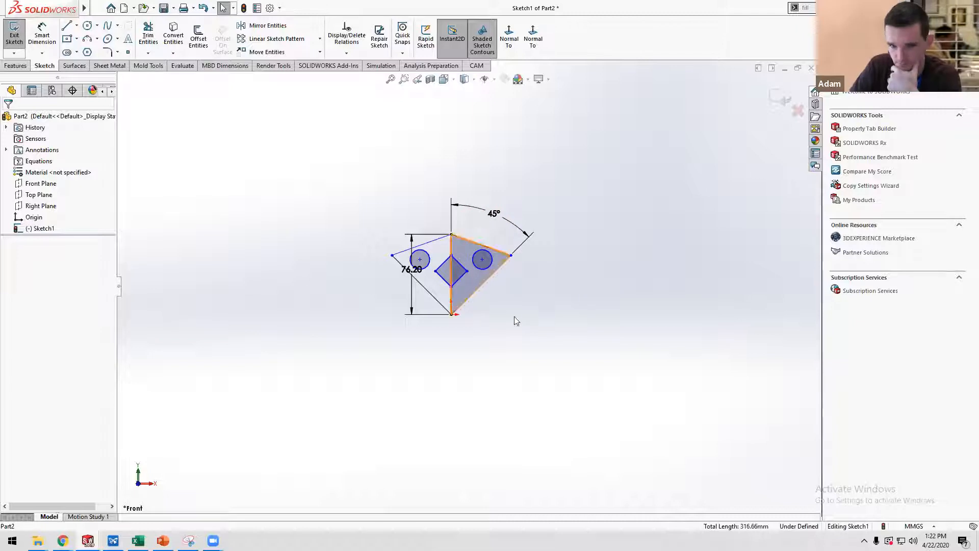
Exit the mirrored wedge sketch.
mouse_move(539, 316)
middle_mouse_down()
mouse_move(556, 271)
mouse_move(537, 328)
middle_mouse_up()
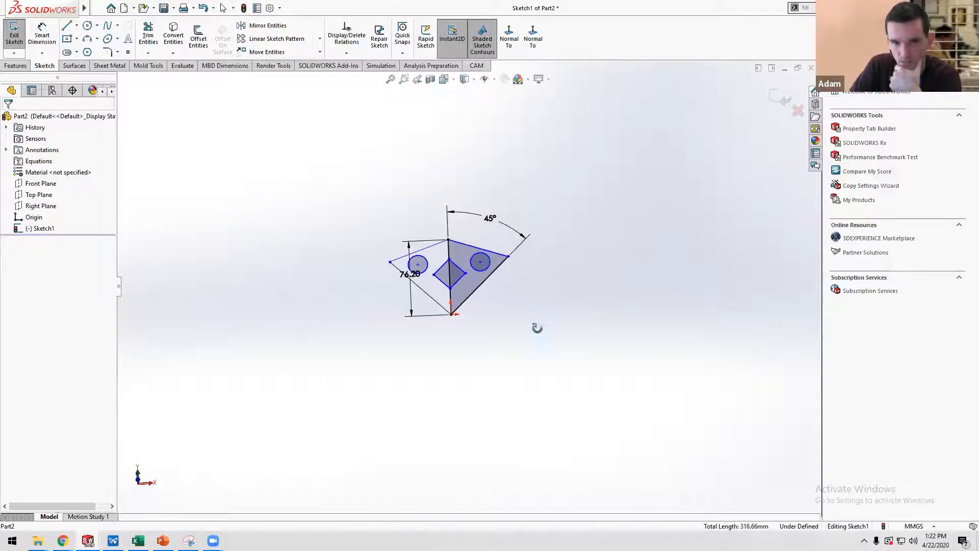
left_click(509, 29)
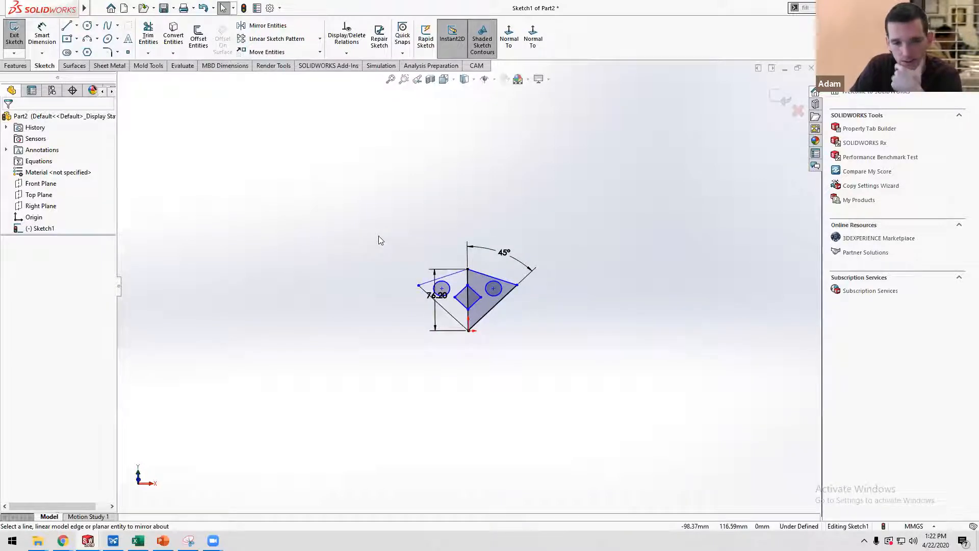
scroll(472, 334, "down", 1)
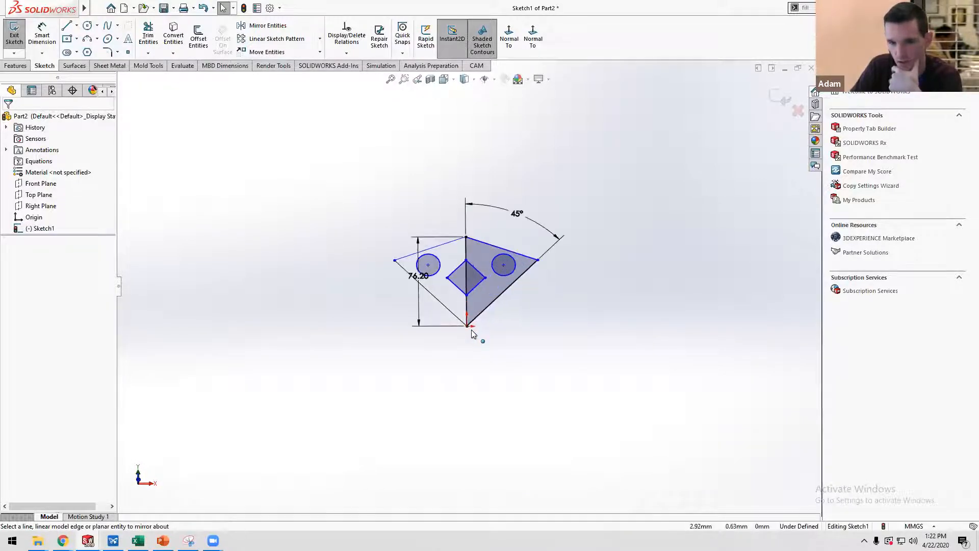
scroll(472, 334, "down", 3)
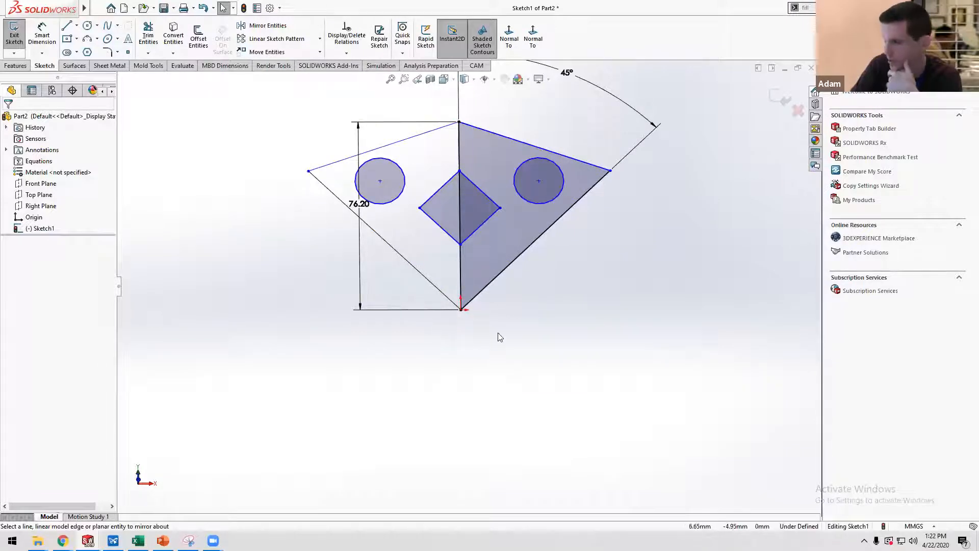
scroll(498, 333, "up", 3)
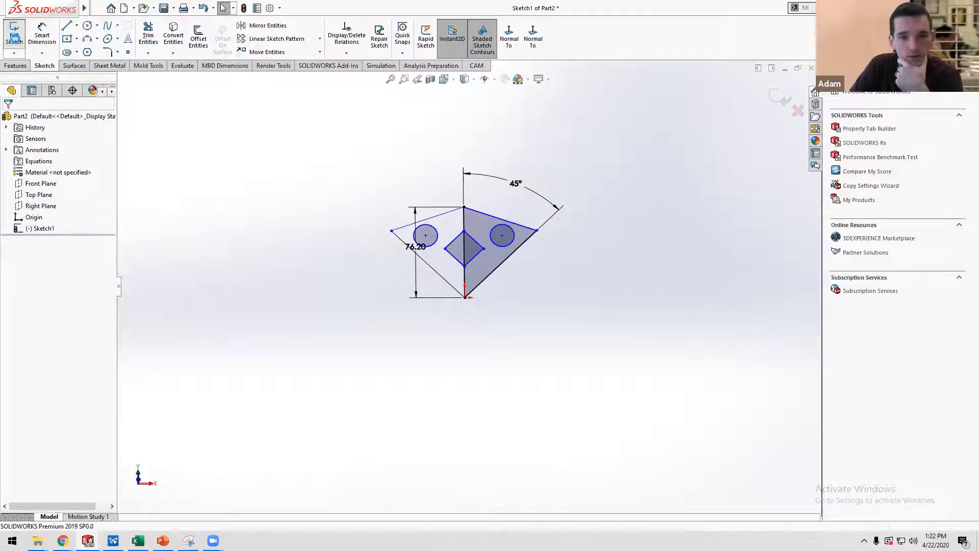
left_click(14, 34)
Create a two-plane reference axis where the Top Plane and the Right Plane intersect.
left_click(16, 65)
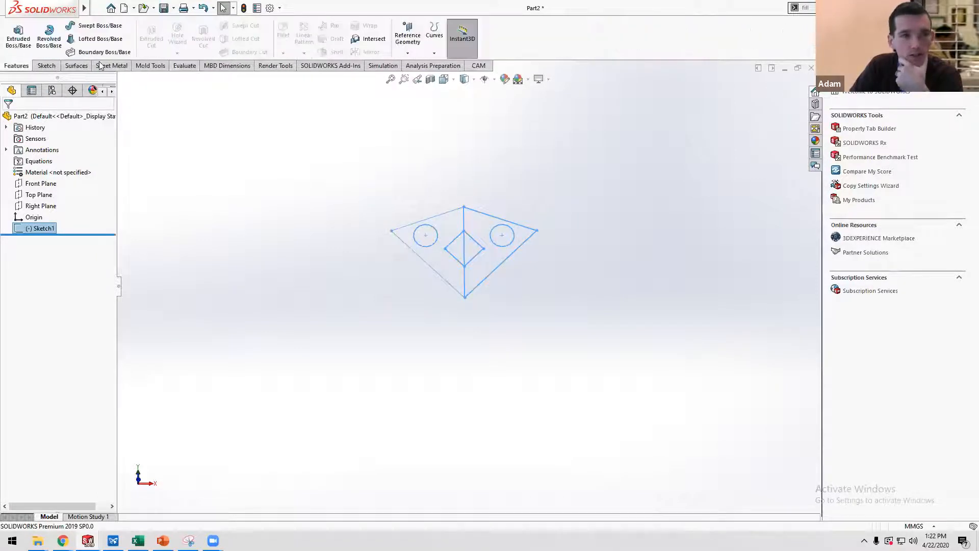
left_click(408, 53)
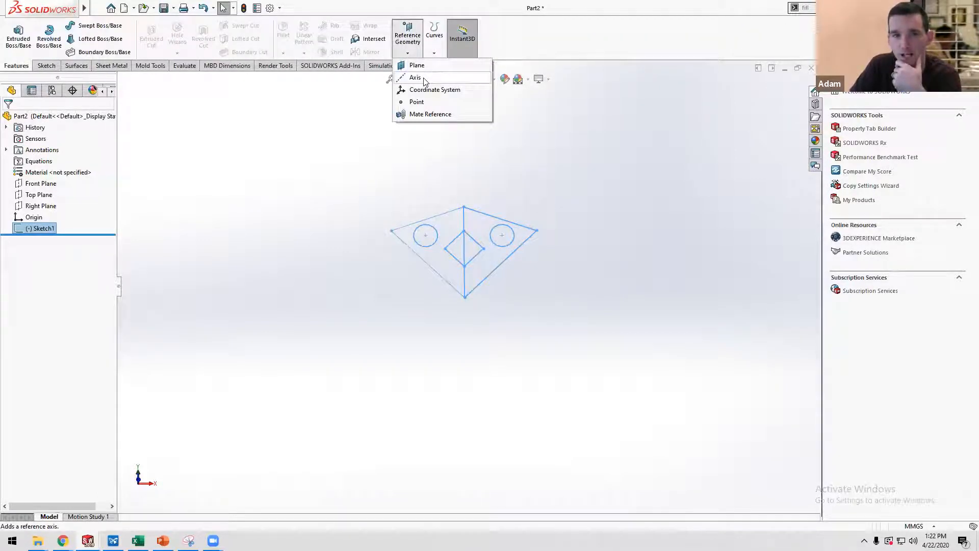
left_click(431, 79)
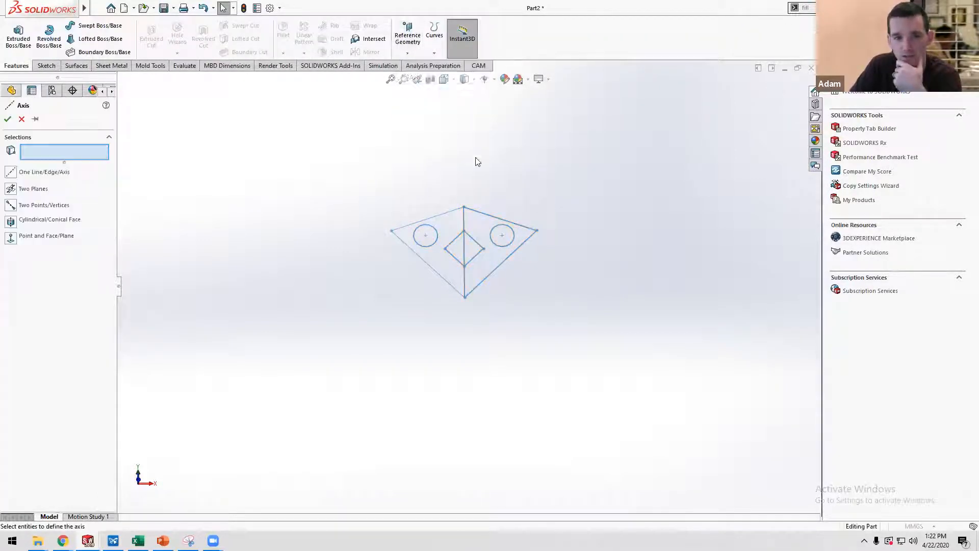
left_click(10, 189)
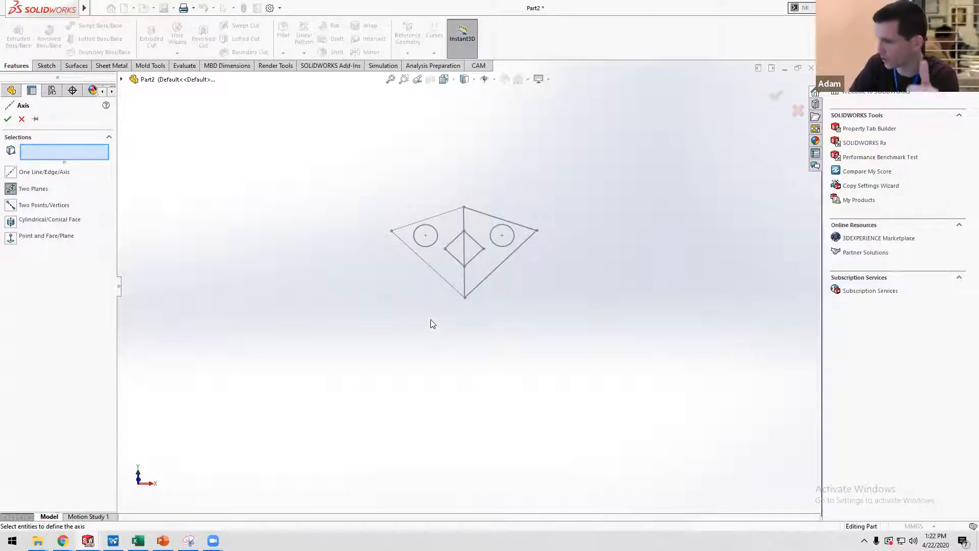
left_click(121, 79)
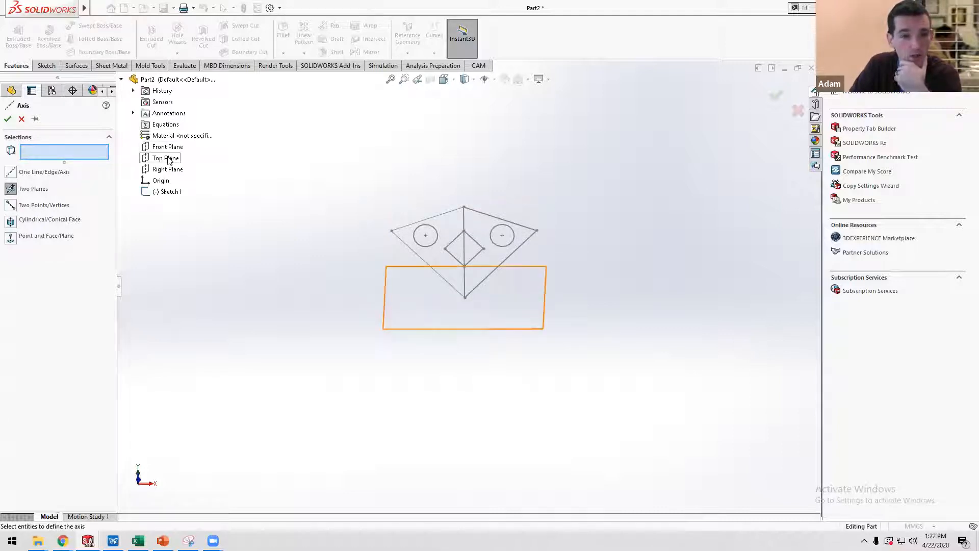
middle_click_drag(321, 243, 330, 153)
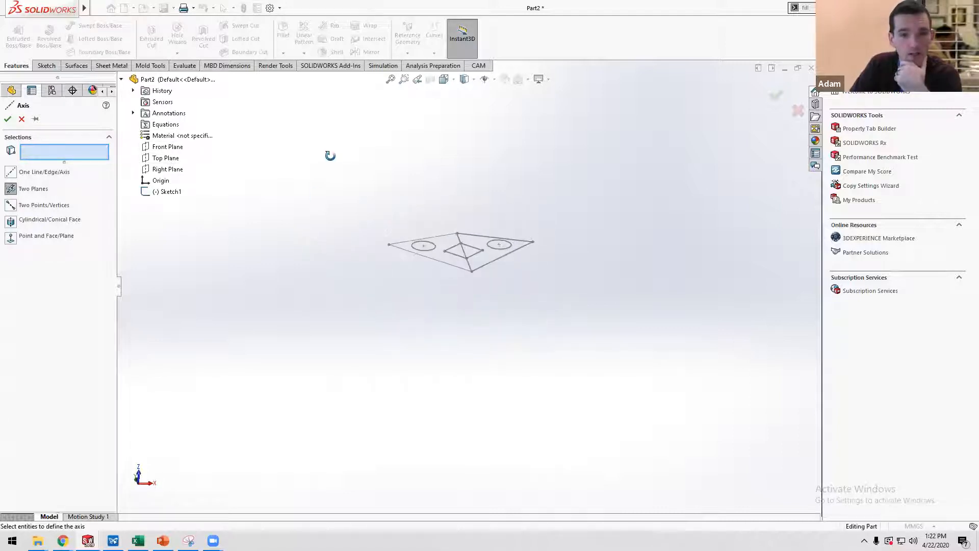
left_click(159, 159)
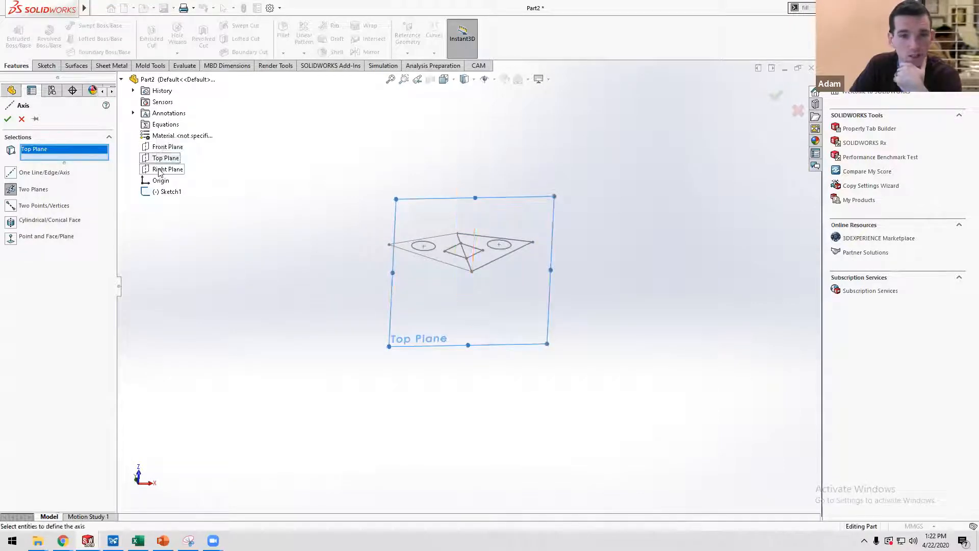
left_click(159, 171)
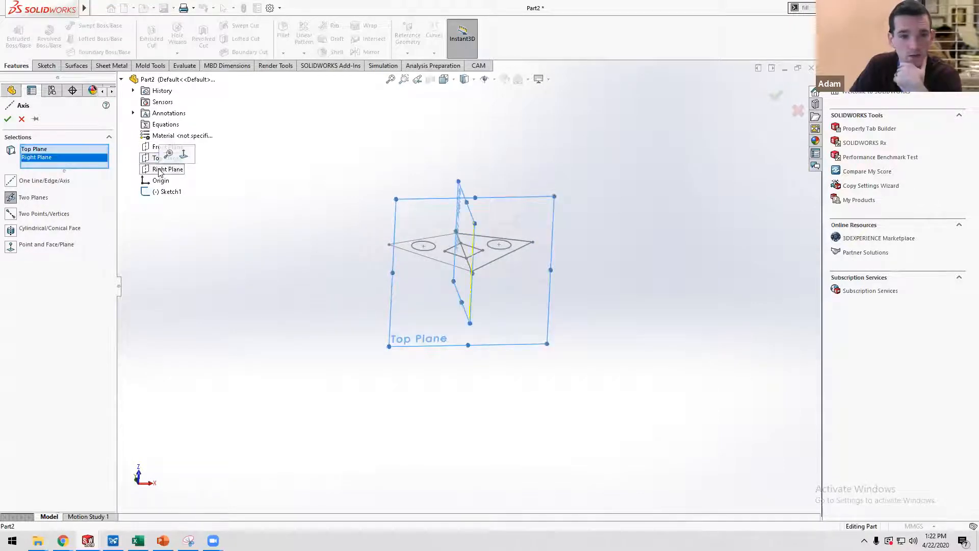
left_click(8, 118)
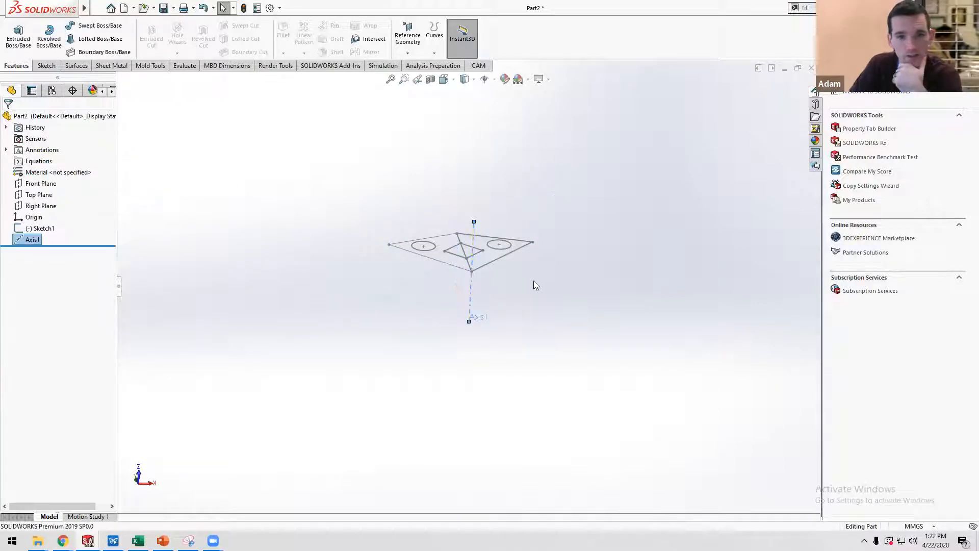
Reorder the reference axis ahead of the sketch in the feature tree and reopen the sketch for editing.
left_click(47, 231)
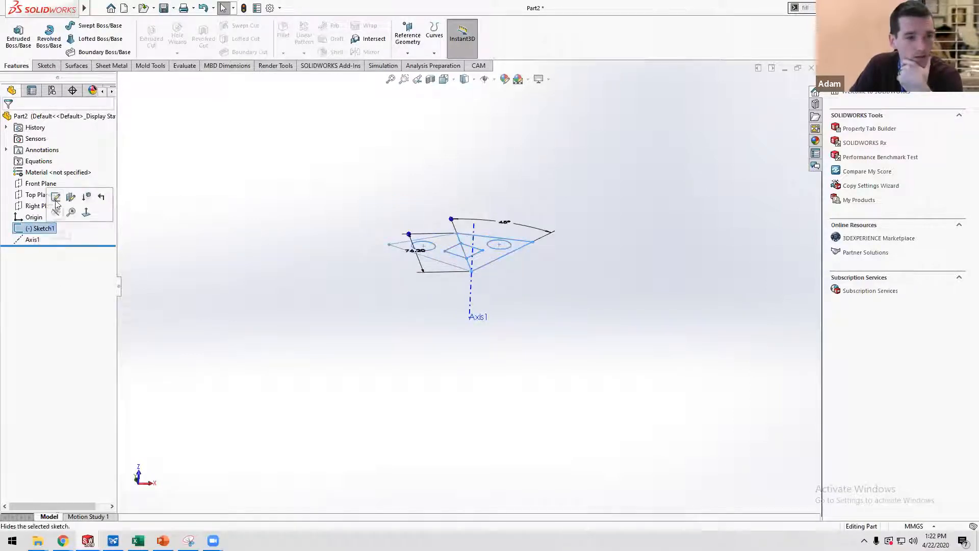
left_click(45, 244)
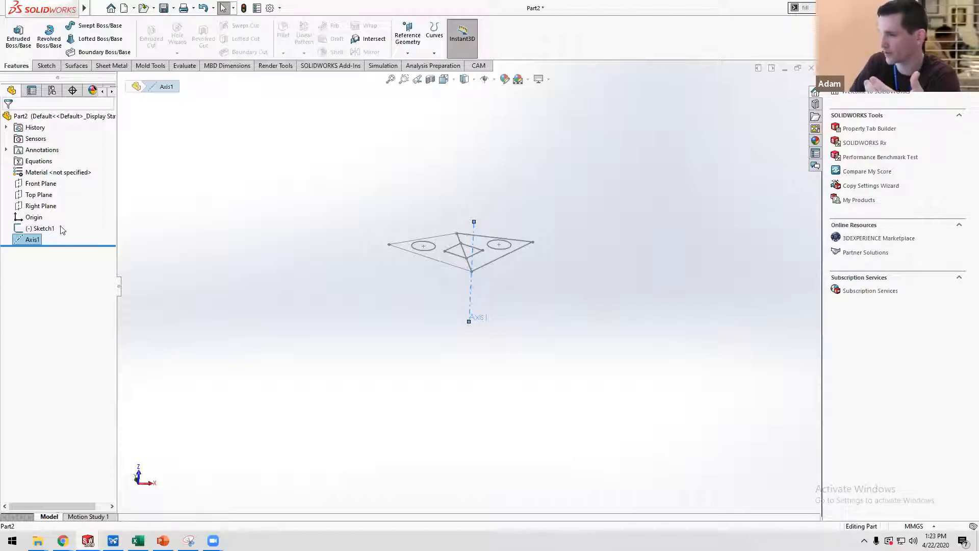
left_click_drag(31, 239, 33, 220)
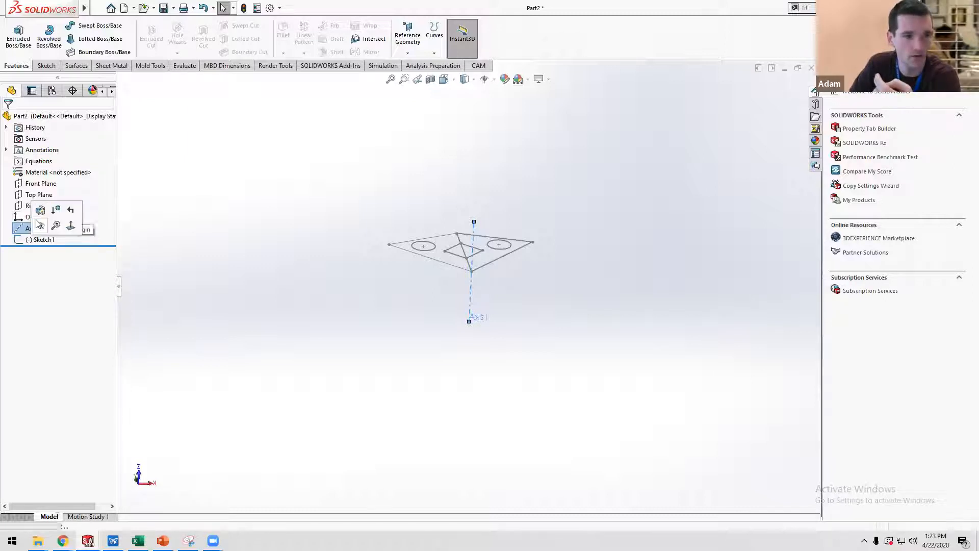
left_click(41, 240)
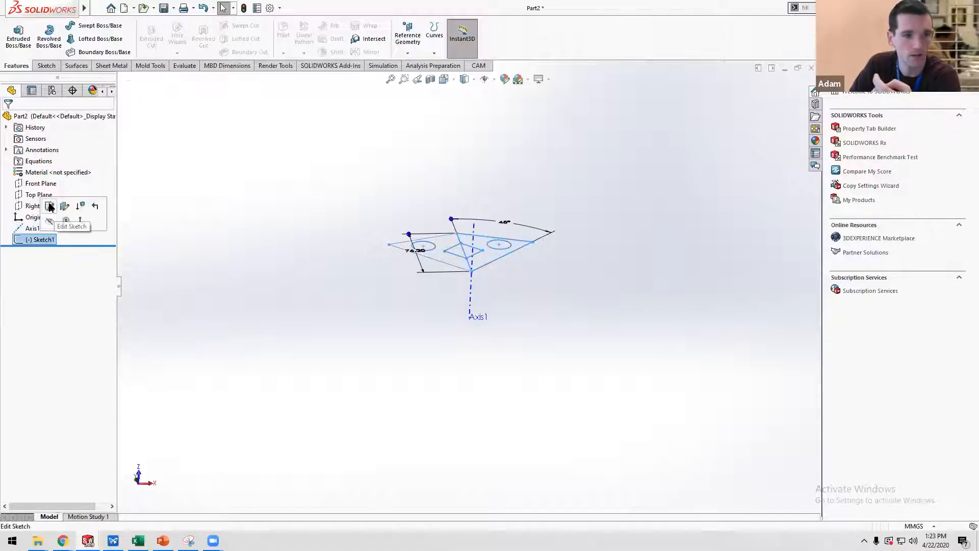
left_click(54, 206)
scroll(433, 229, "down", 5)
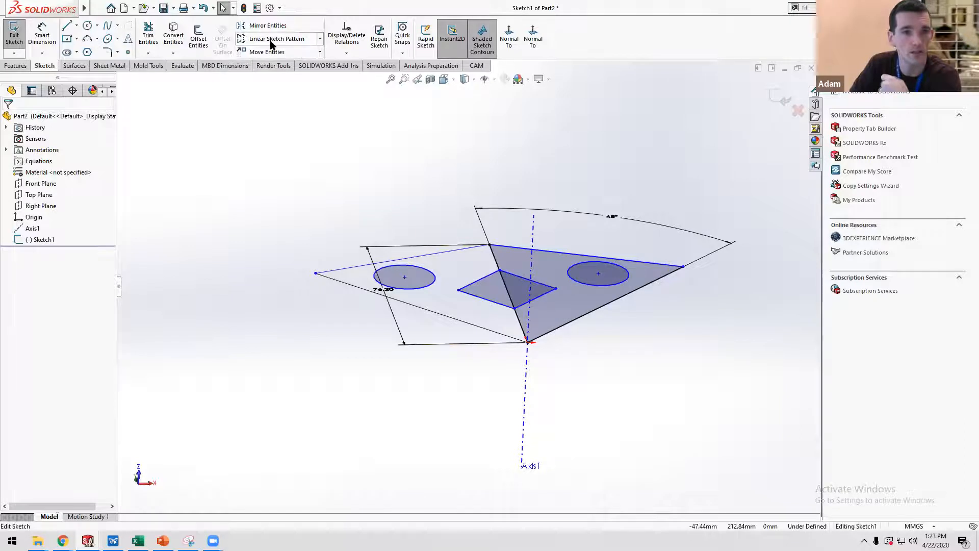
left_click(319, 41)
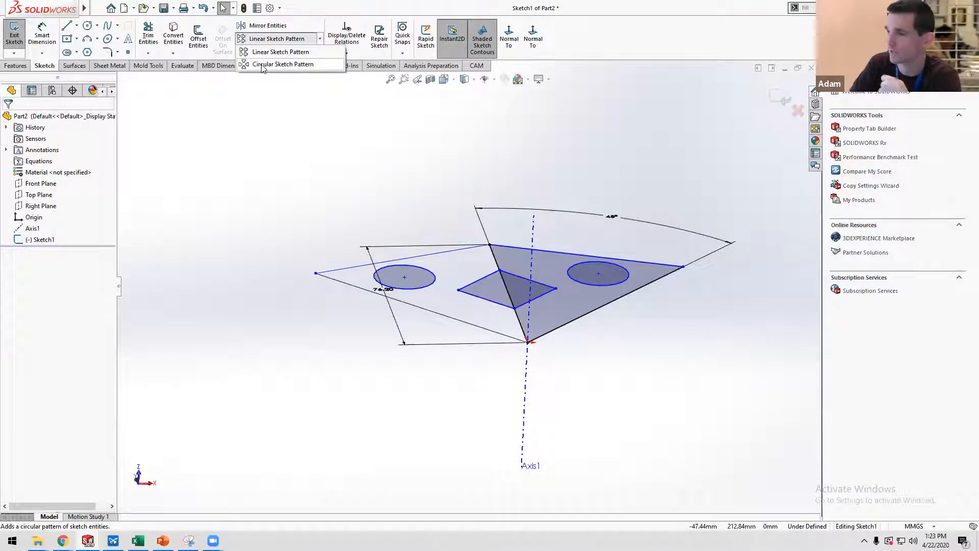
left_click(262, 65)
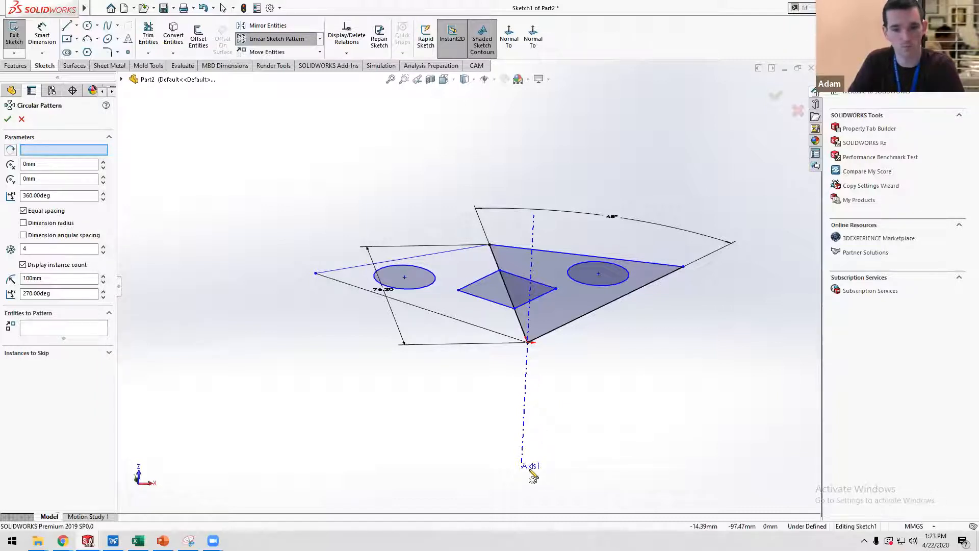
key("Escape")
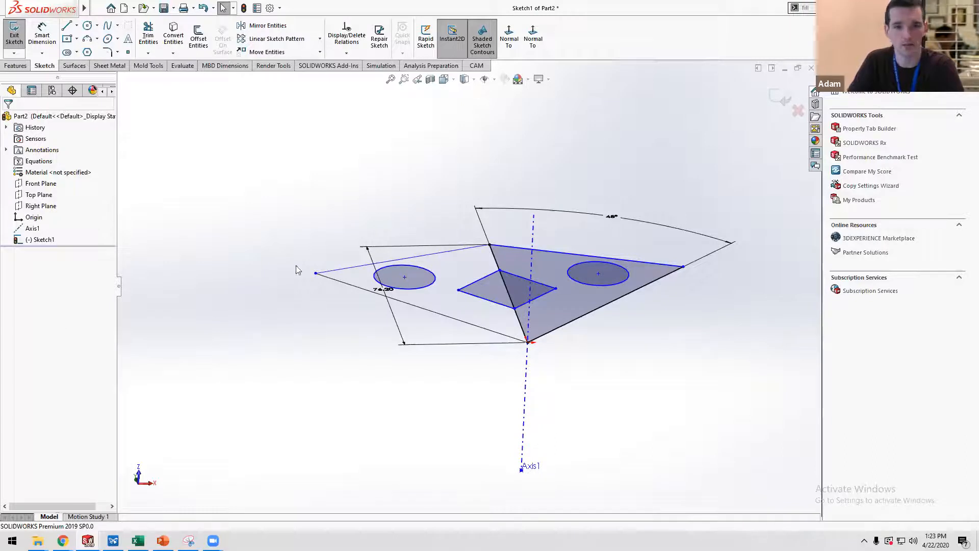
scroll(469, 266, "up", 3)
middle_click_drag(468, 267, 465, 327)
scroll(465, 327, "down", 2)
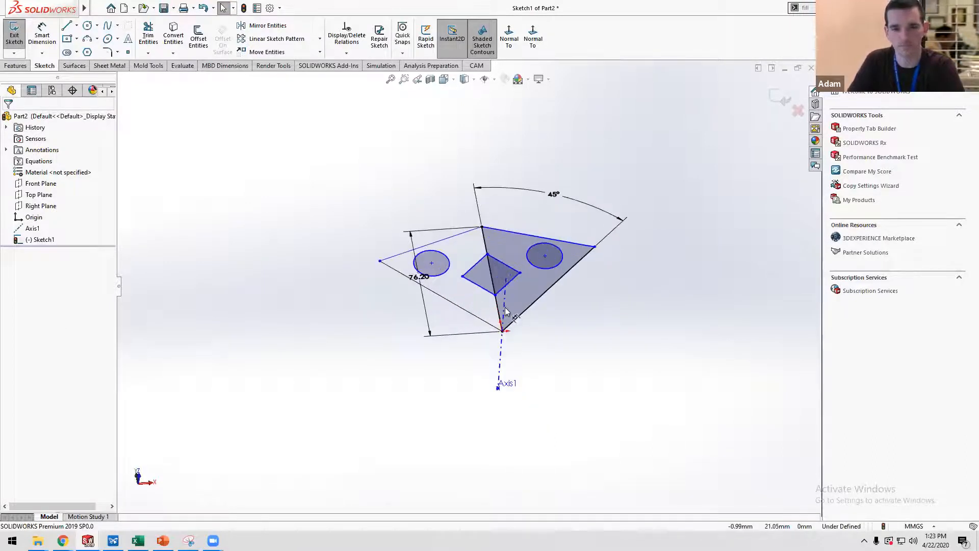
left_click(319, 39)
left_click(283, 65)
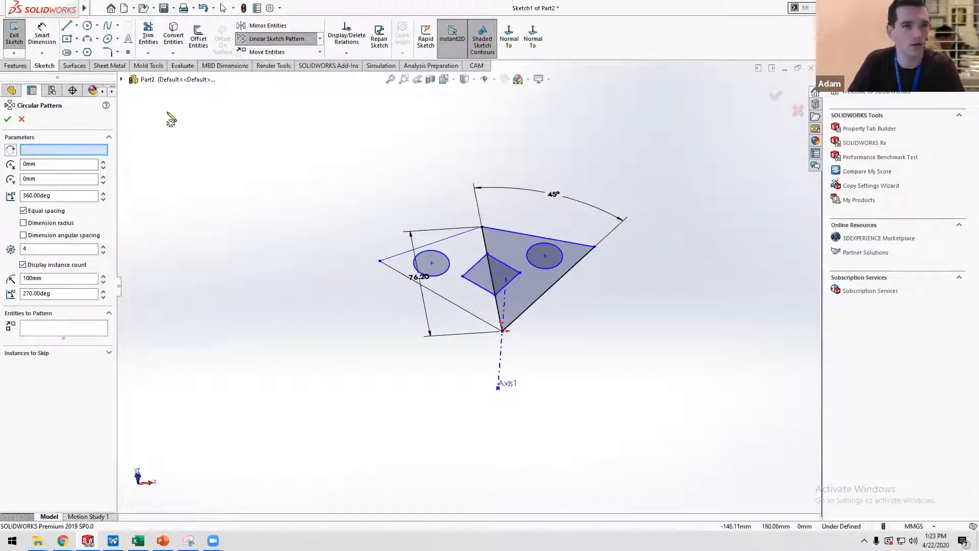
left_click(122, 79)
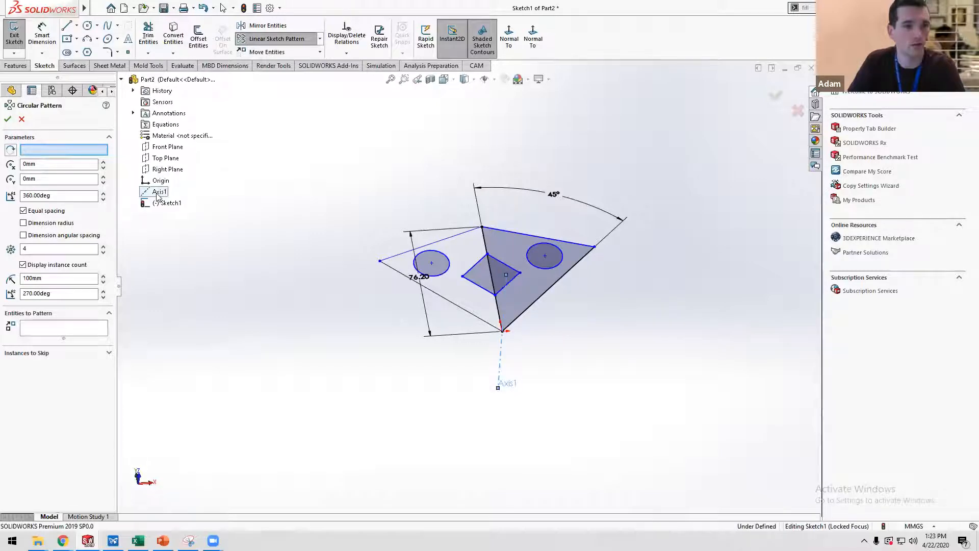
left_click(21, 119)
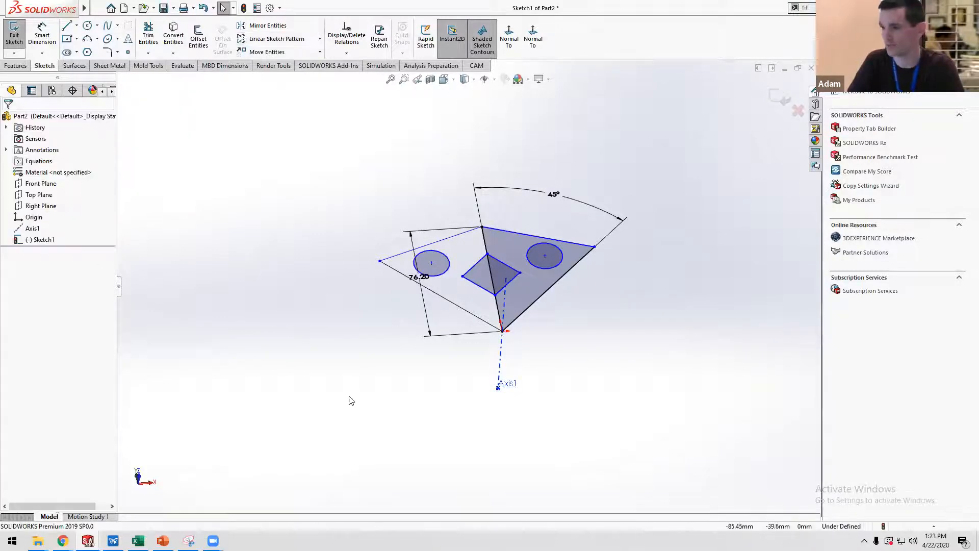
Sketch a circle about 19 mm in diameter centred on the origin and convert it to construction geometry.
right_click_drag(349, 399, 405, 394)
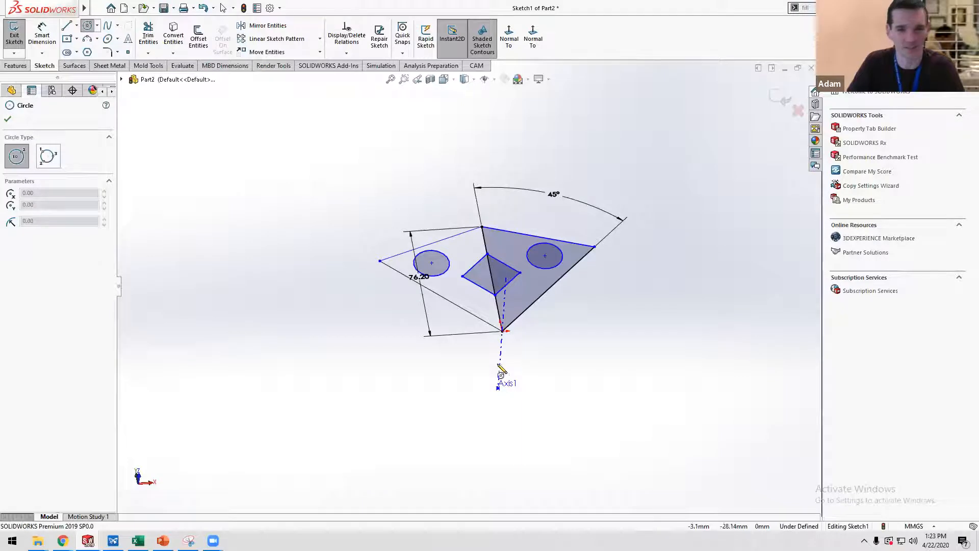
left_click(503, 331)
left_click(500, 348)
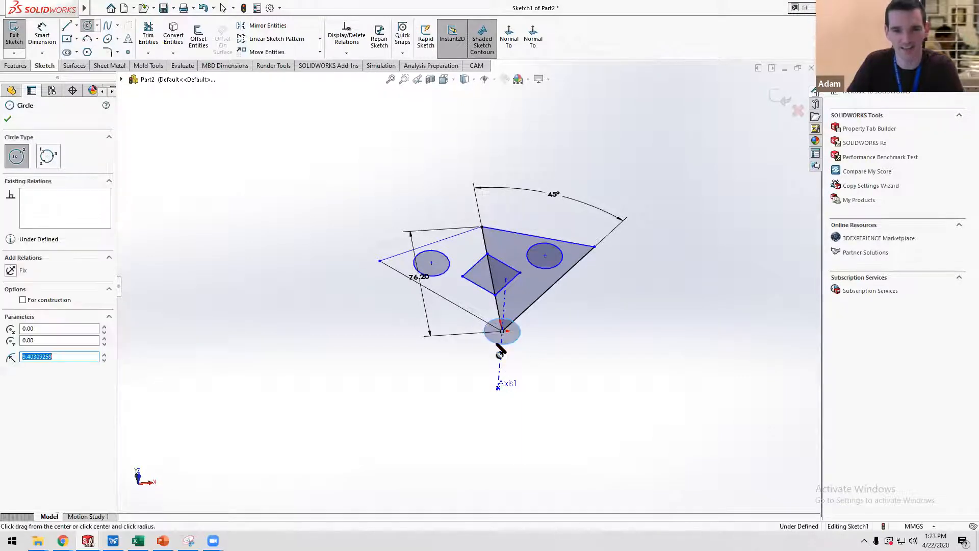
key("Escape")
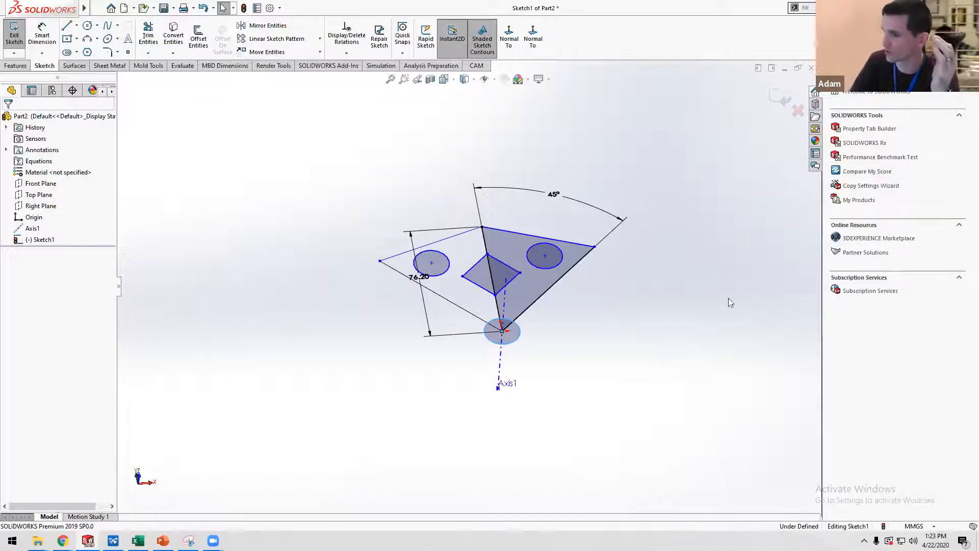
left_click(517, 339)
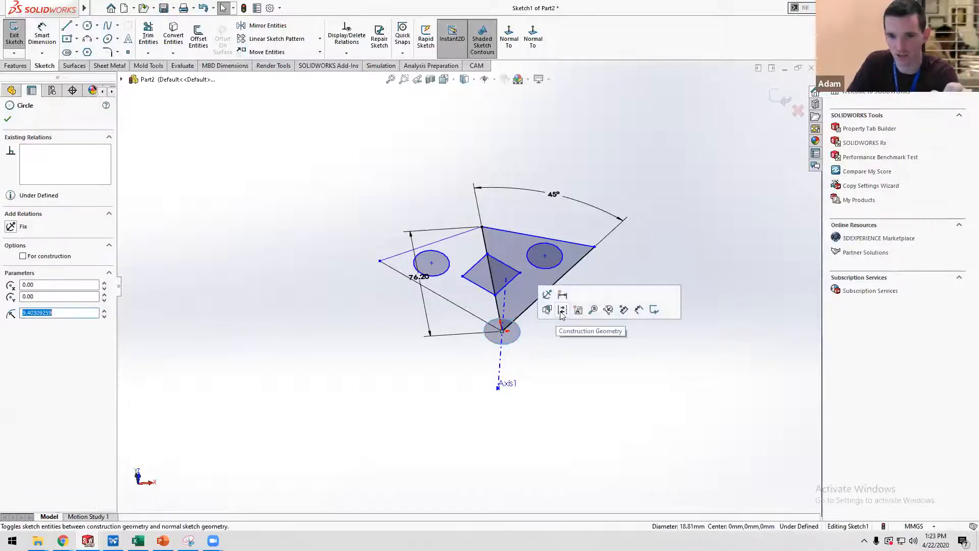
left_click(583, 390)
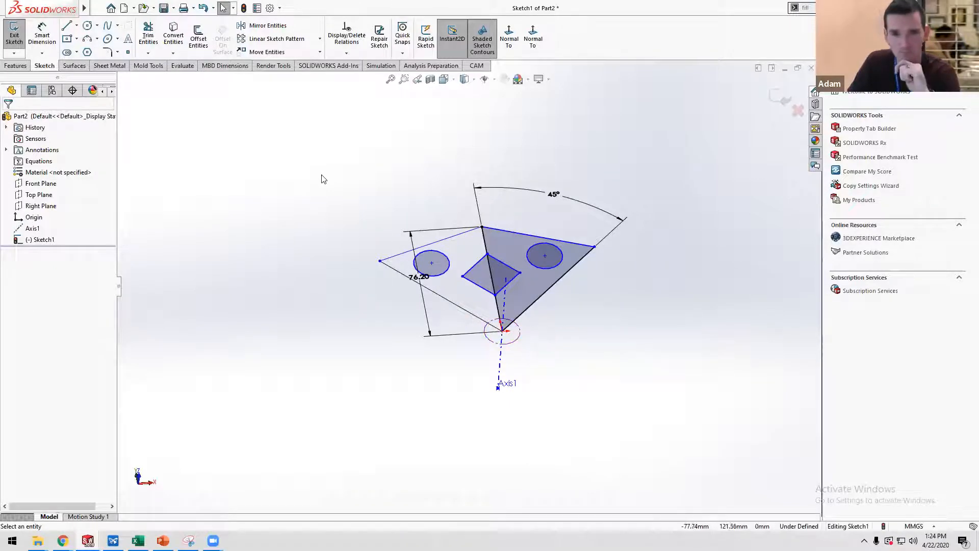
Start a circular sketch pattern about the origin of all the wedge geometry, leaving out the construction circle.
mouse_move(321, 176)
left_mouse_down()
mouse_move(627, 332)
mouse_move(640, 351)
left_mouse_up()
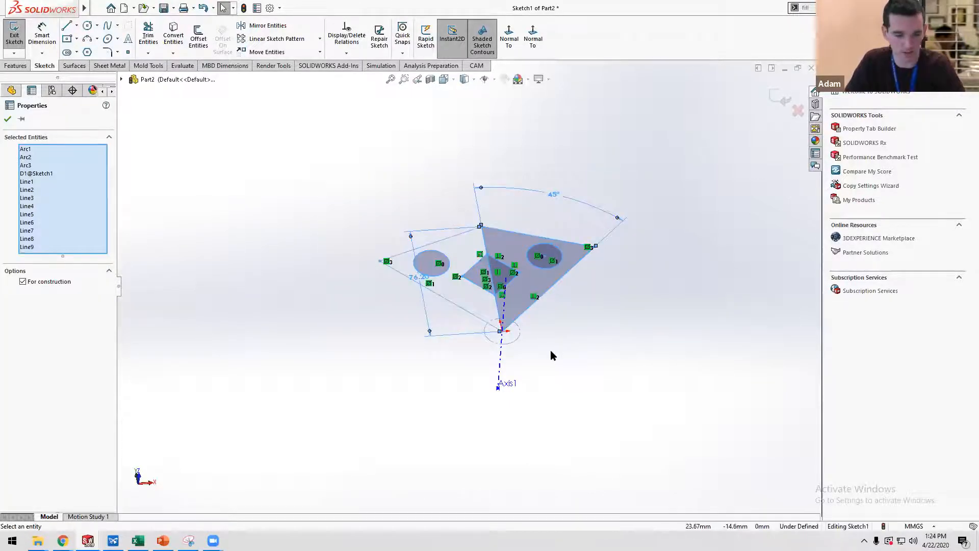
left_click(520, 332, "ctrl")
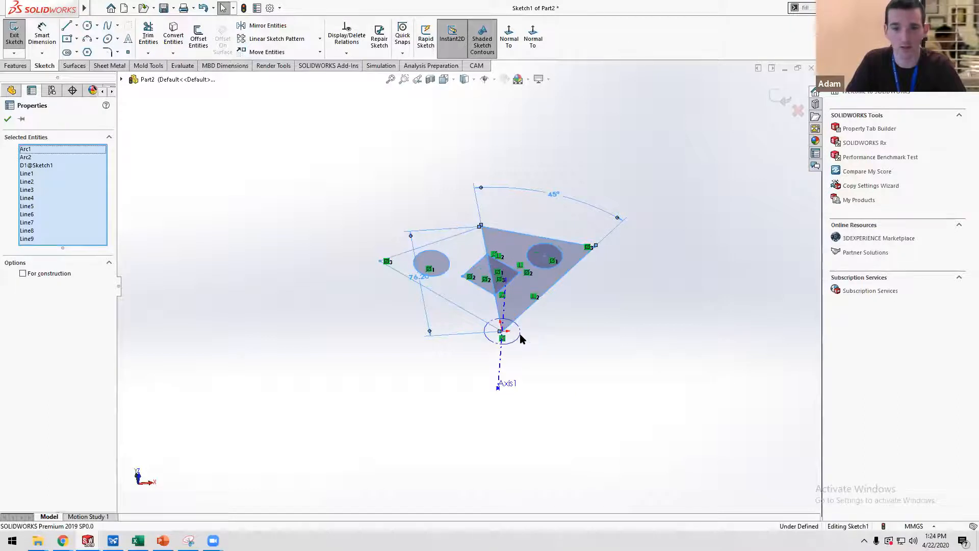
left_click(320, 38)
left_click(278, 62)
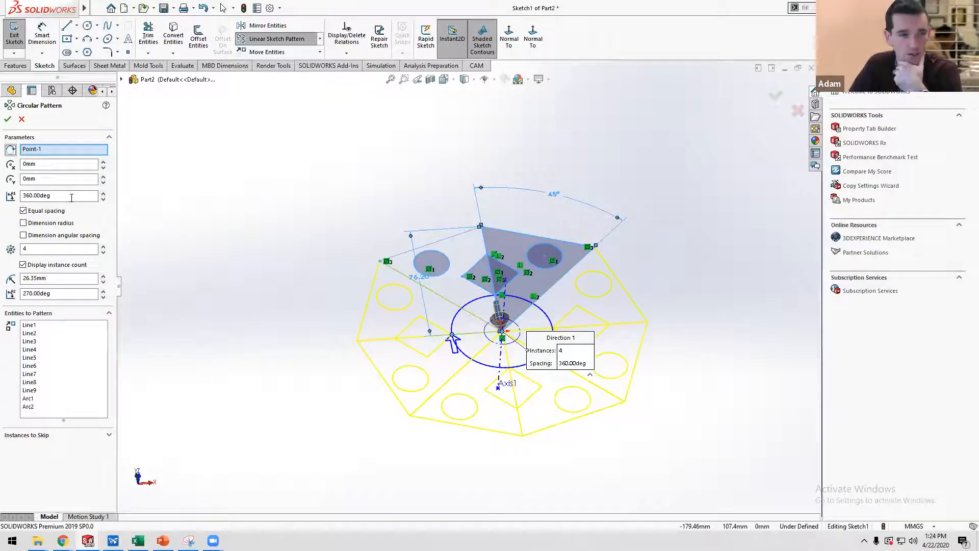
Try a 180-degree spacing with 2 instances for the circular pattern.
left_click_drag(70, 197, 5, 196)
type("180")
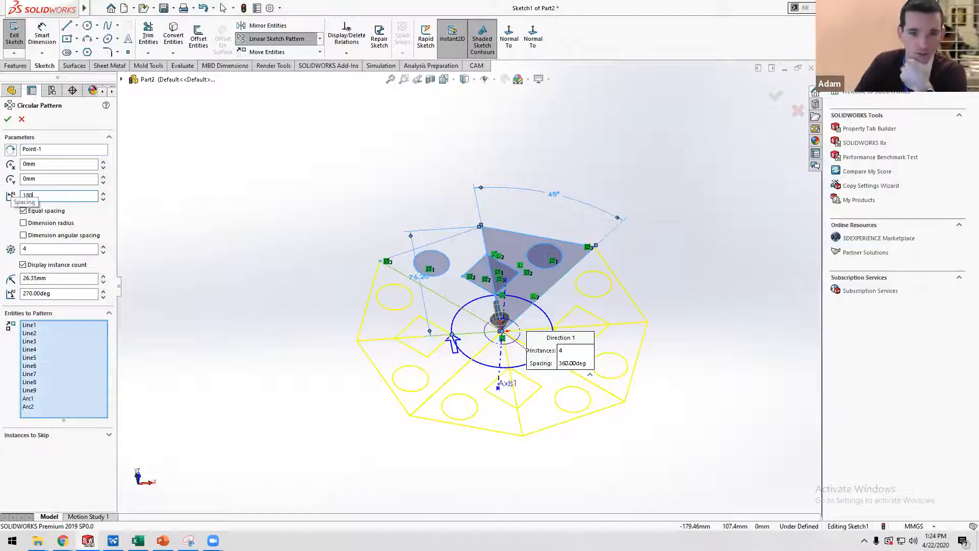
key("Return")
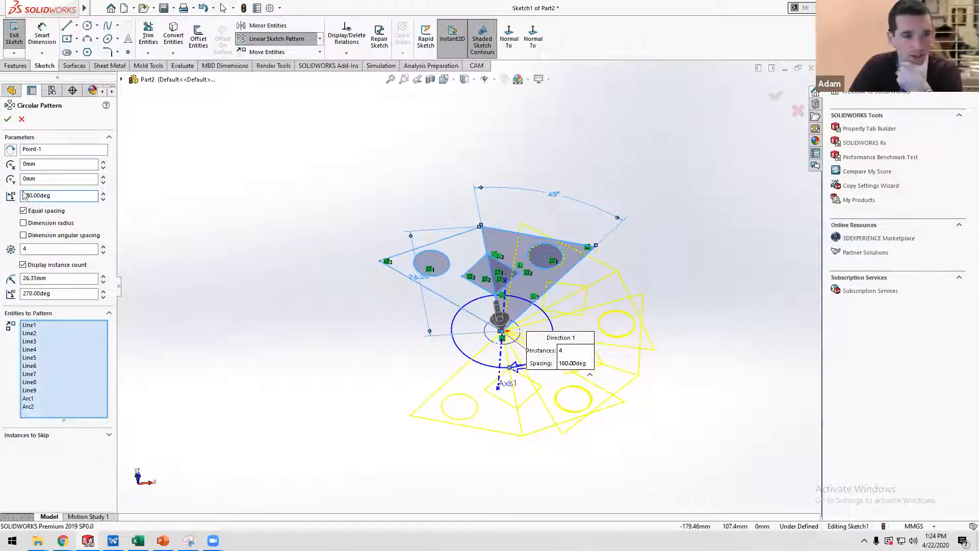
double_click(24, 249)
type("2")
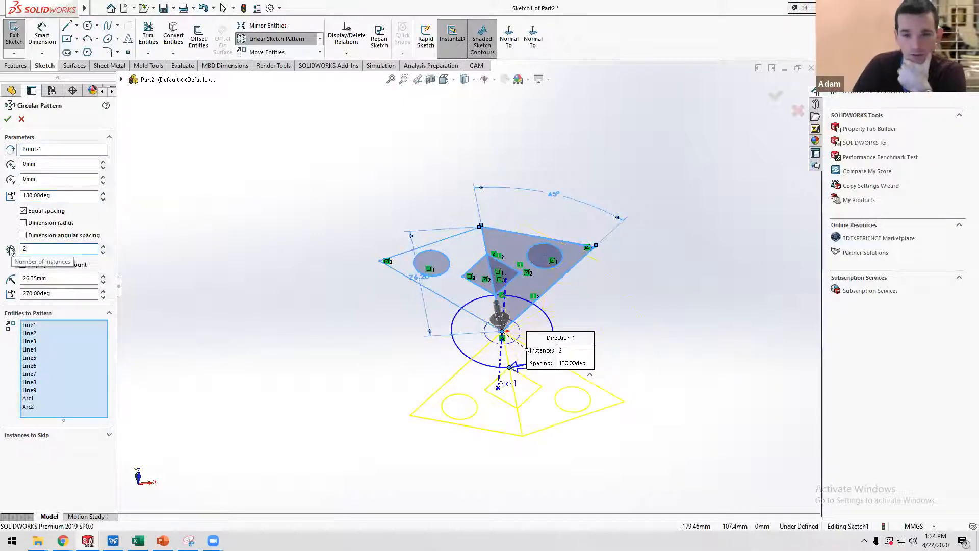
Set the circular pattern to 4 equally spaced instances over 360 degrees and accept it.
left_click(24, 210)
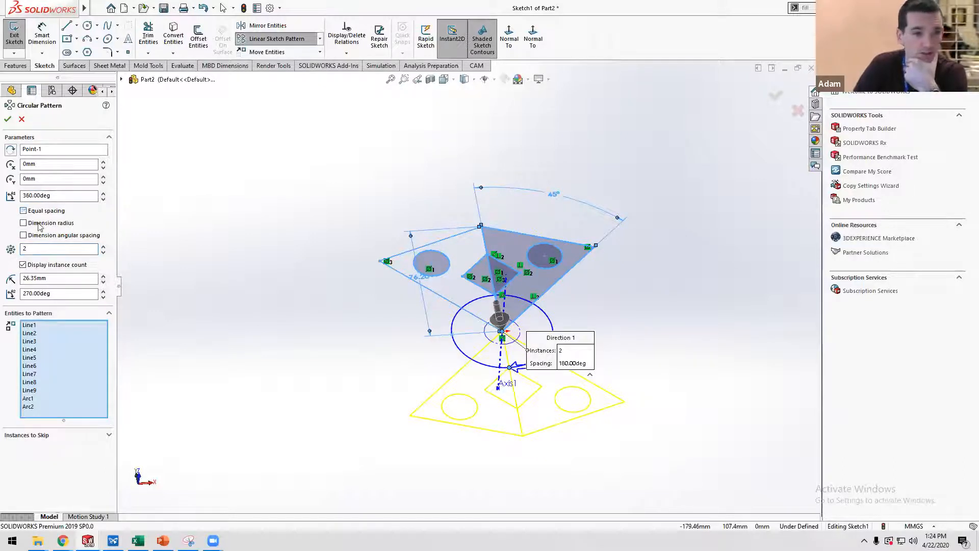
double_click(38, 249)
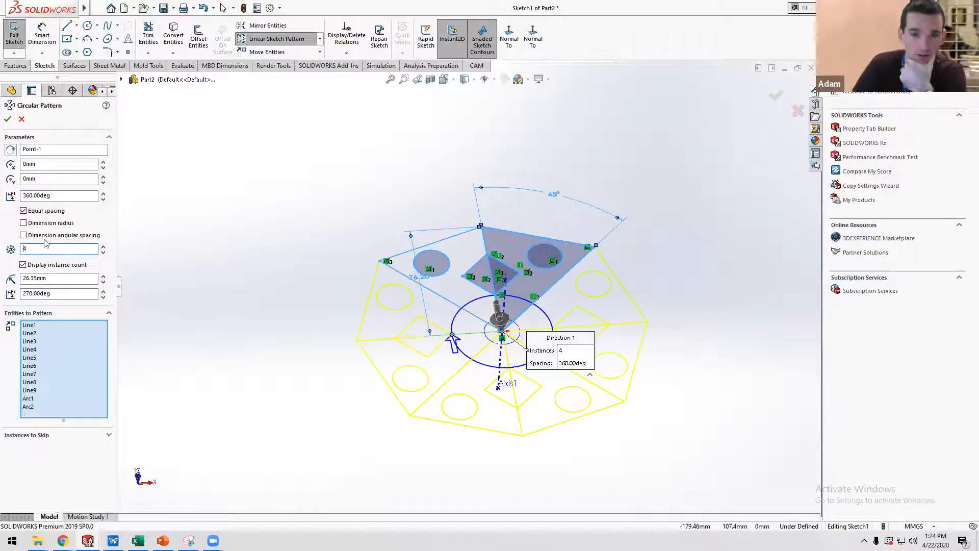
left_click(7, 118)
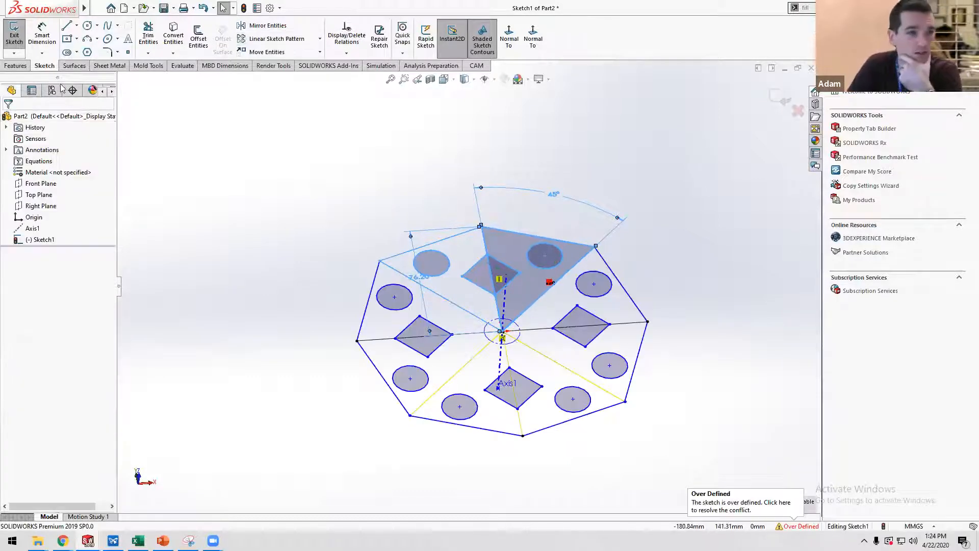
Extrude the eight wedge regions around the holes as a blind 10 mm boss, leaving the circles and diamonds open.
left_click(16, 65)
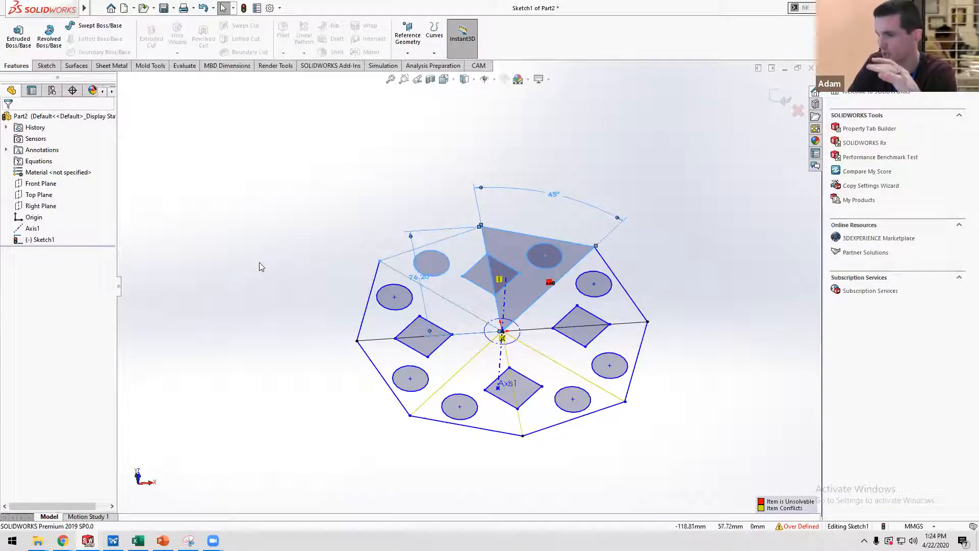
left_click(18, 36)
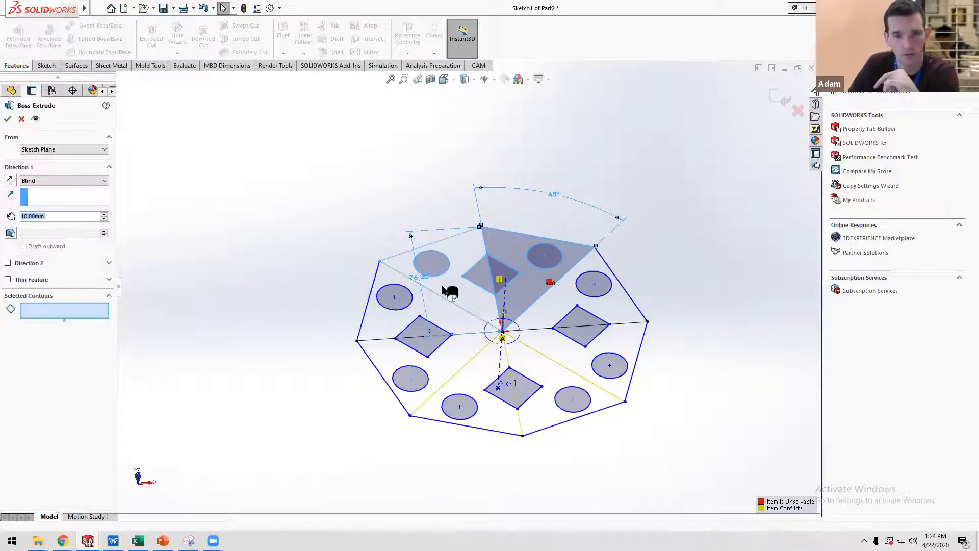
left_click(470, 298)
left_click(521, 293)
left_click(537, 323)
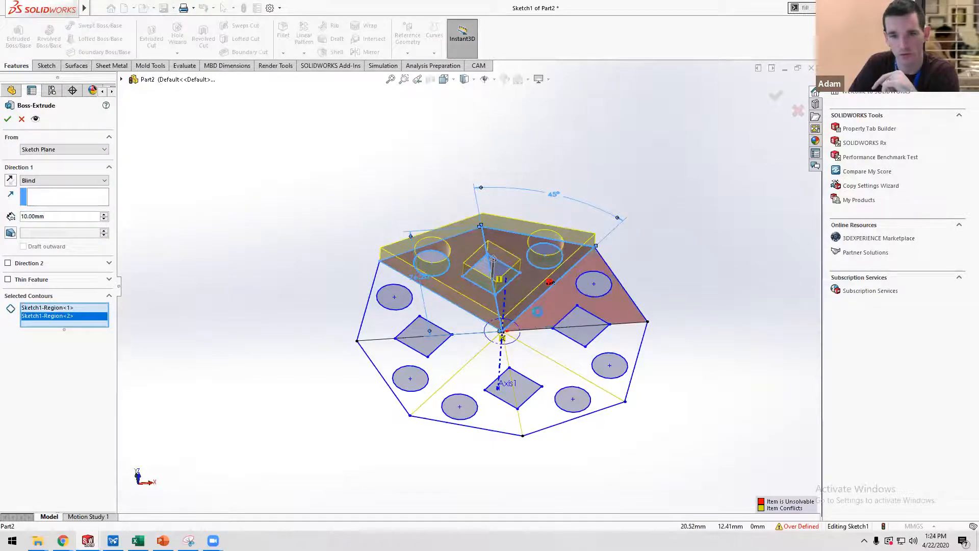
left_click(554, 341)
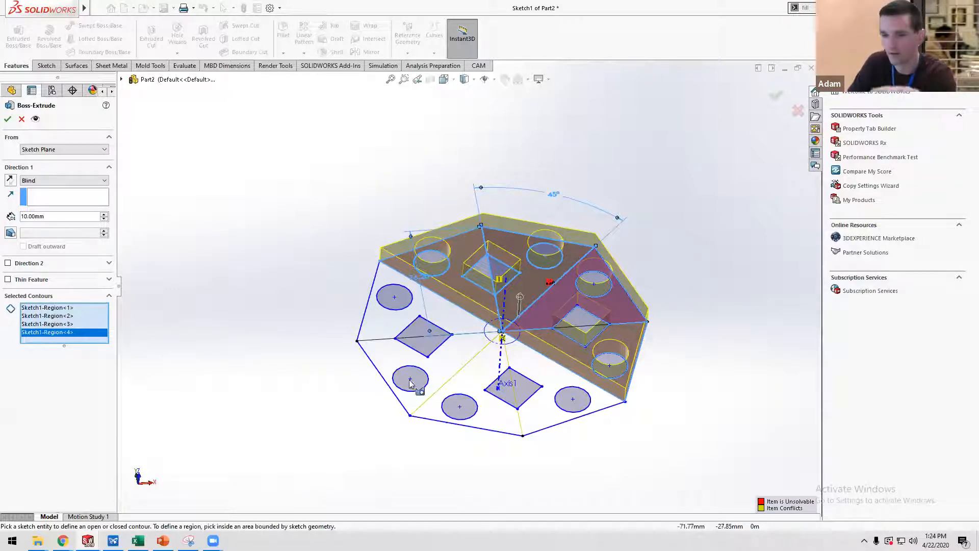
left_click(461, 381)
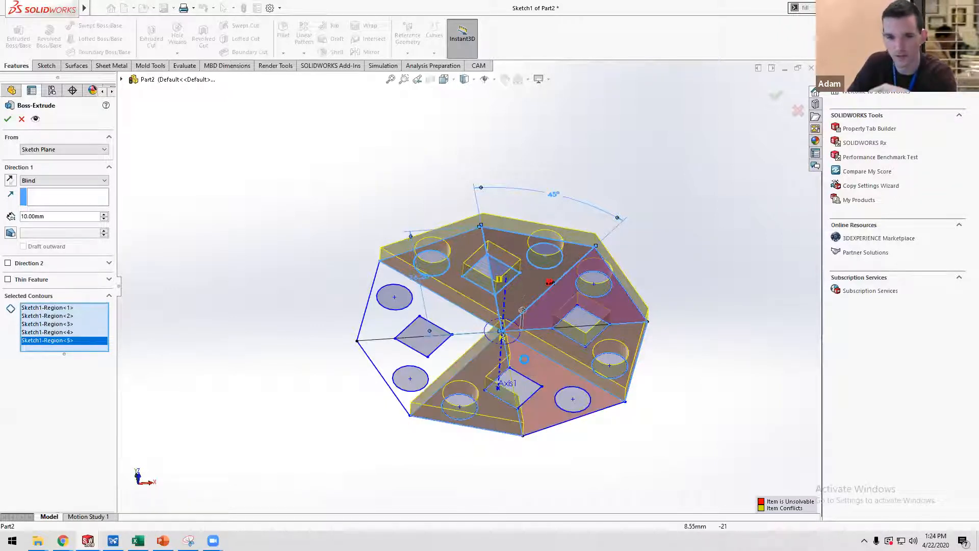
left_click(465, 346)
left_click(448, 313)
left_click(449, 312)
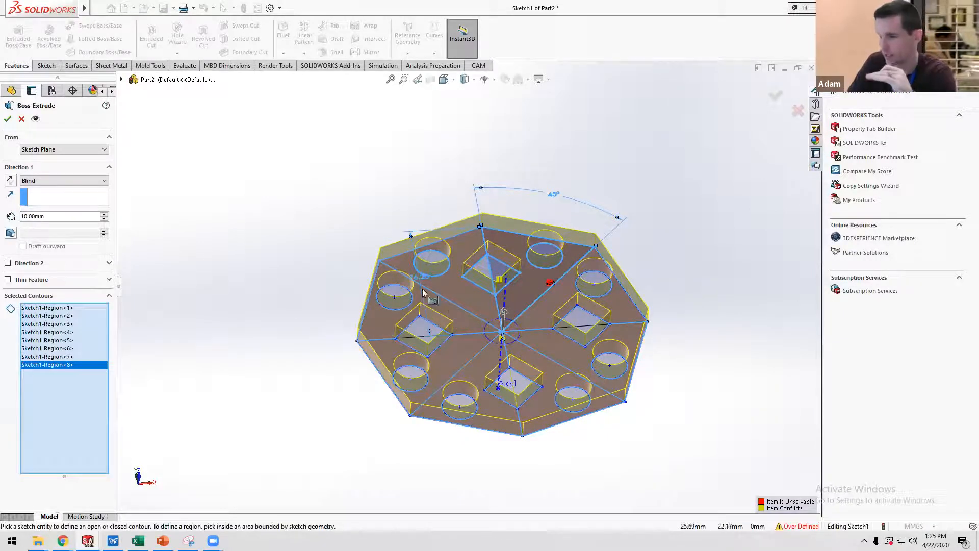
left_click(7, 119)
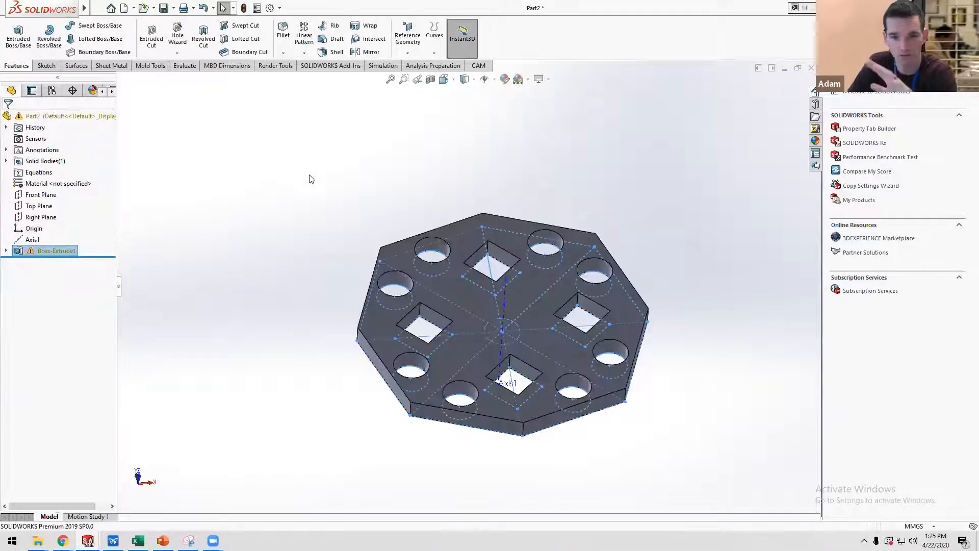
Save the part to the Desktop in Dxf format under the file name snowflake.
middle_click_drag(286, 210, 283, 308)
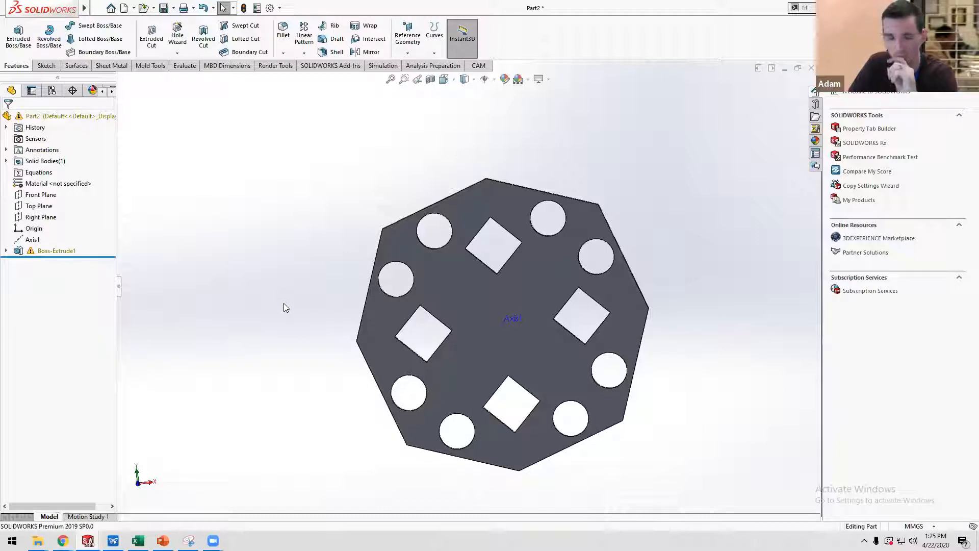
left_click(174, 8)
left_click(174, 34)
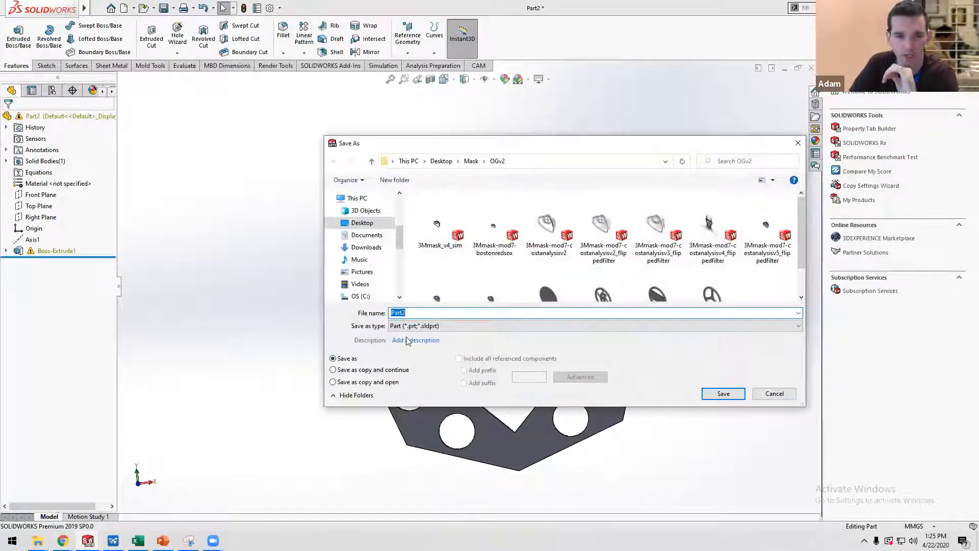
left_click(420, 325)
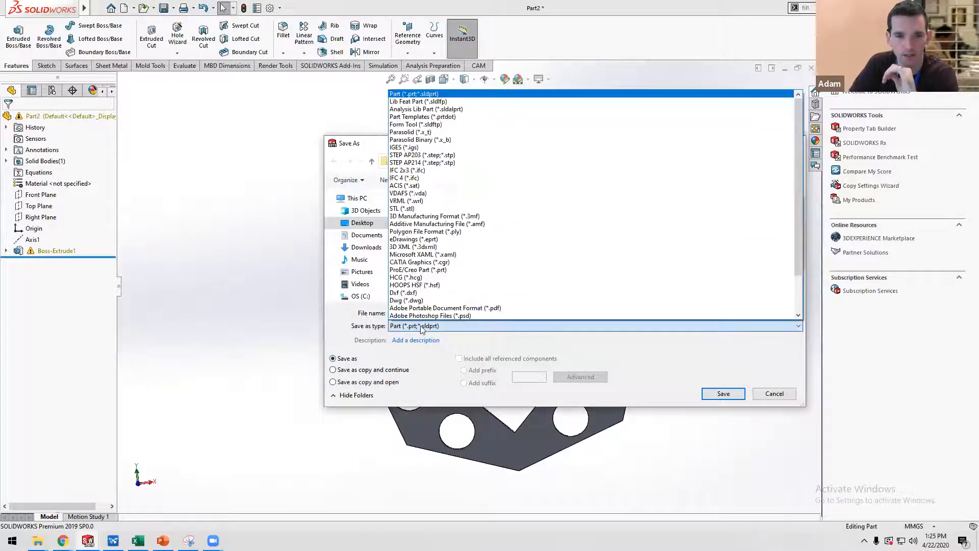
left_click(404, 293)
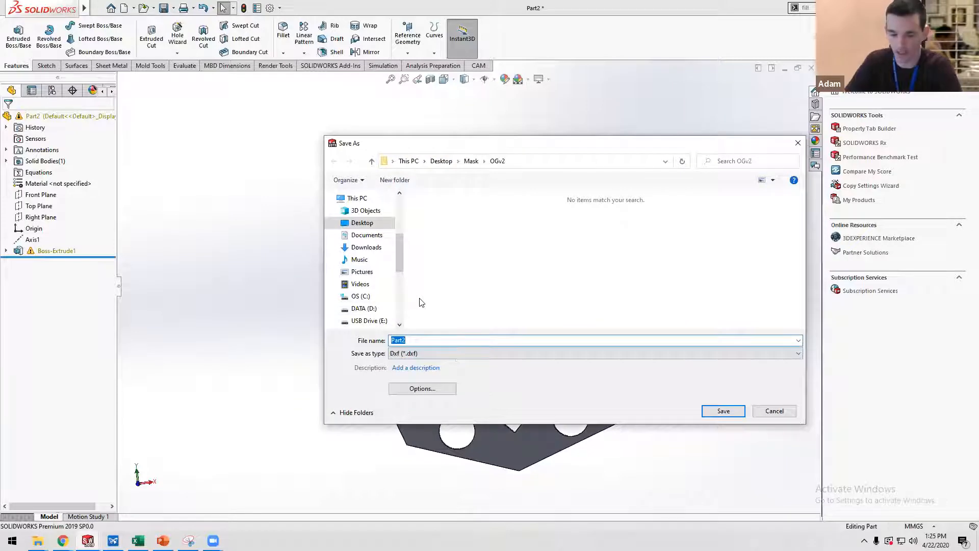
type("snowflake")
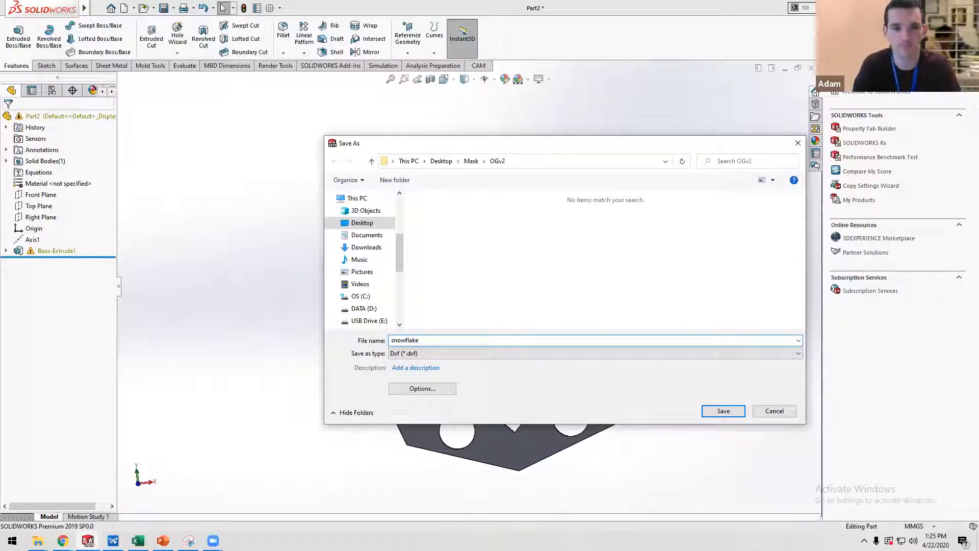
left_click(361, 223)
left_click(708, 418)
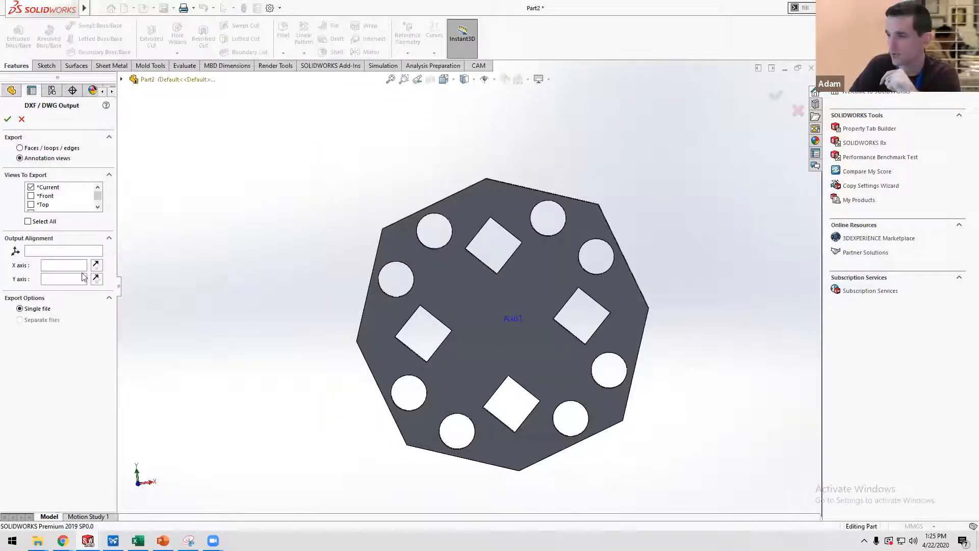
Export the plate's large flat face to the DXF as faces/loops/edges and save the cleanup preview.
left_click(19, 148)
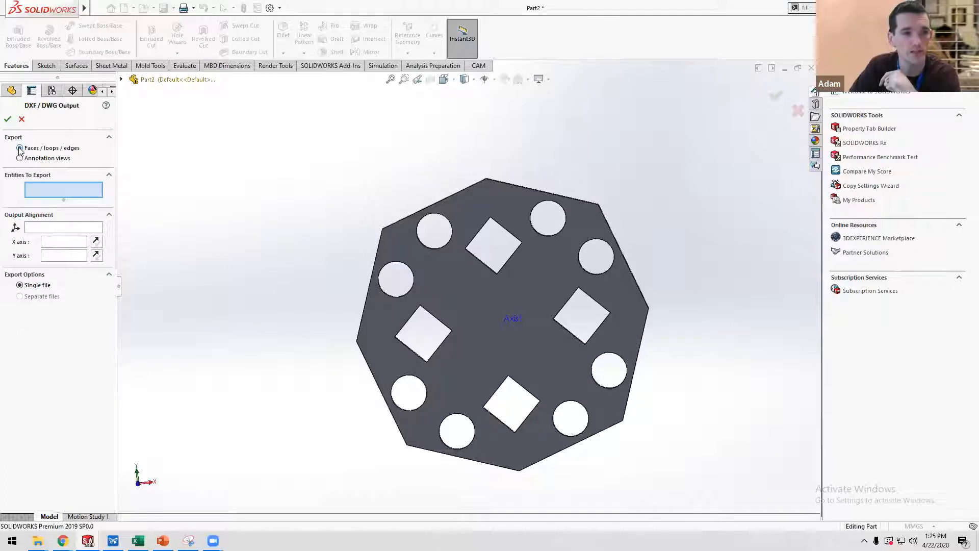
left_click(468, 289)
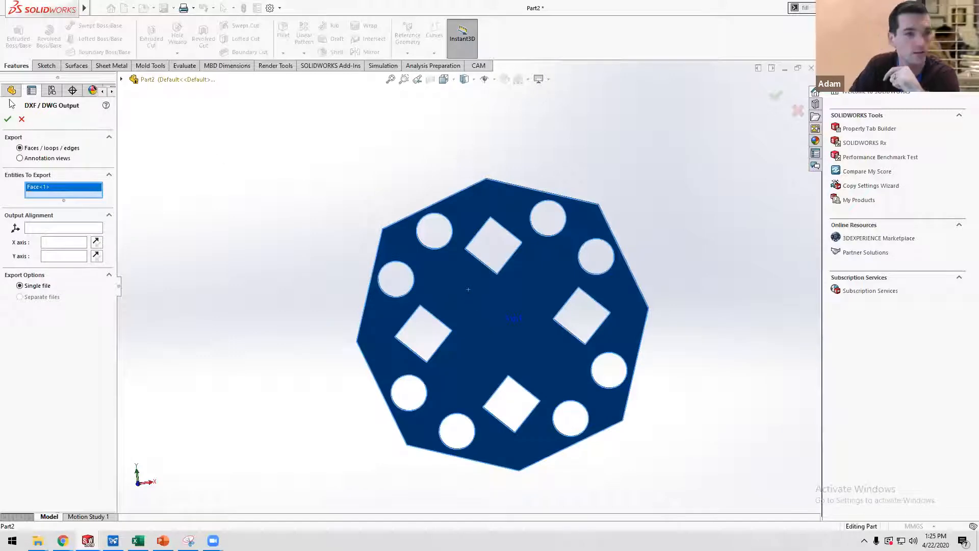
left_click(9, 118)
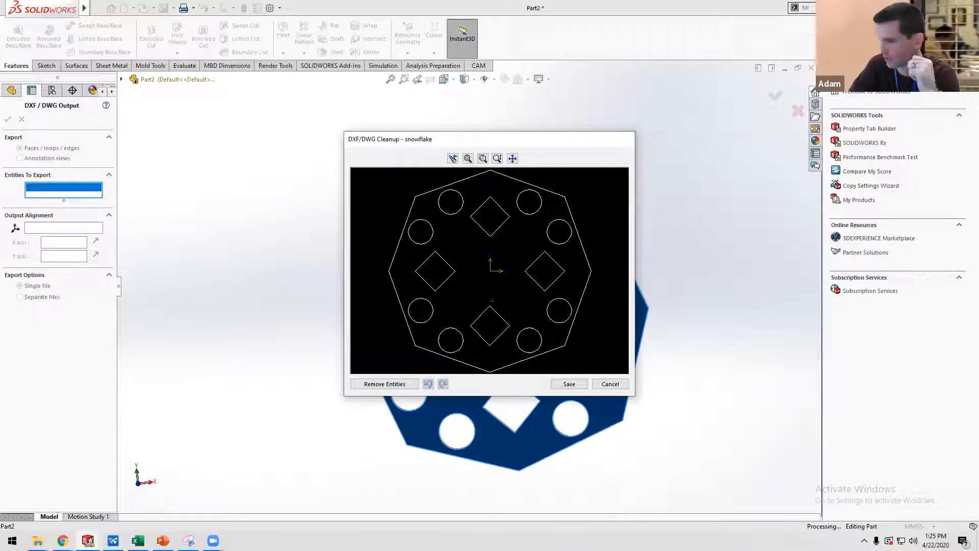
left_click(570, 385)
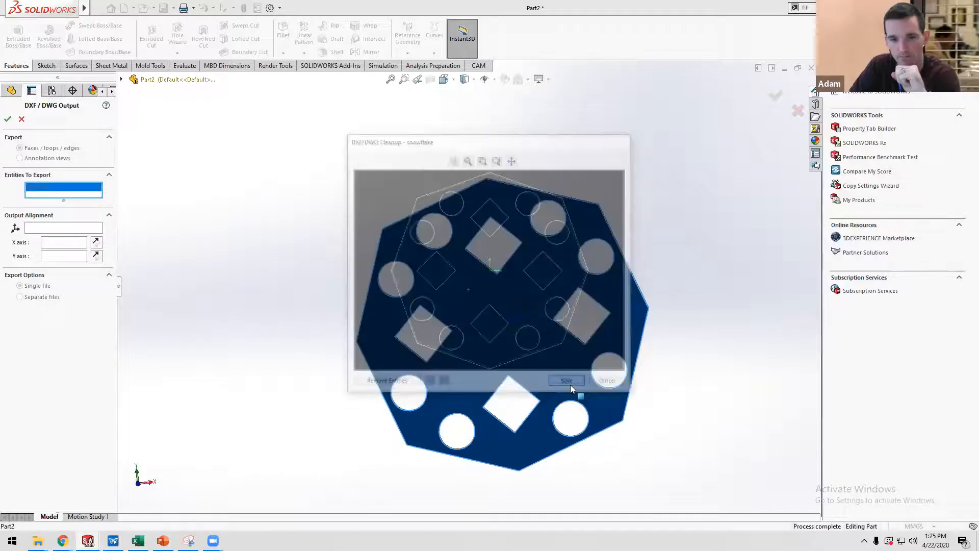
Leave the DXF output, minimize the snowflake part and restore the Part1 window with the needle block.
left_click(691, 266)
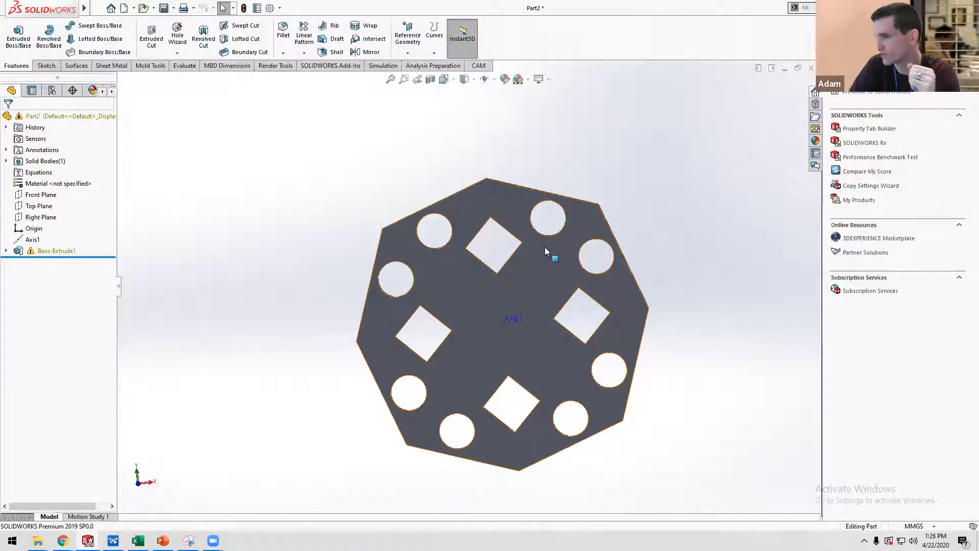
left_click(785, 69)
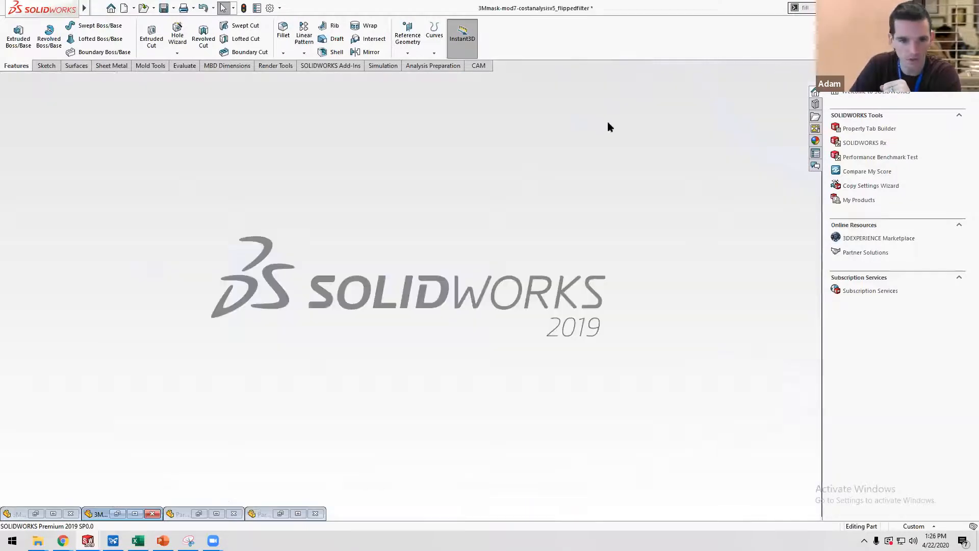
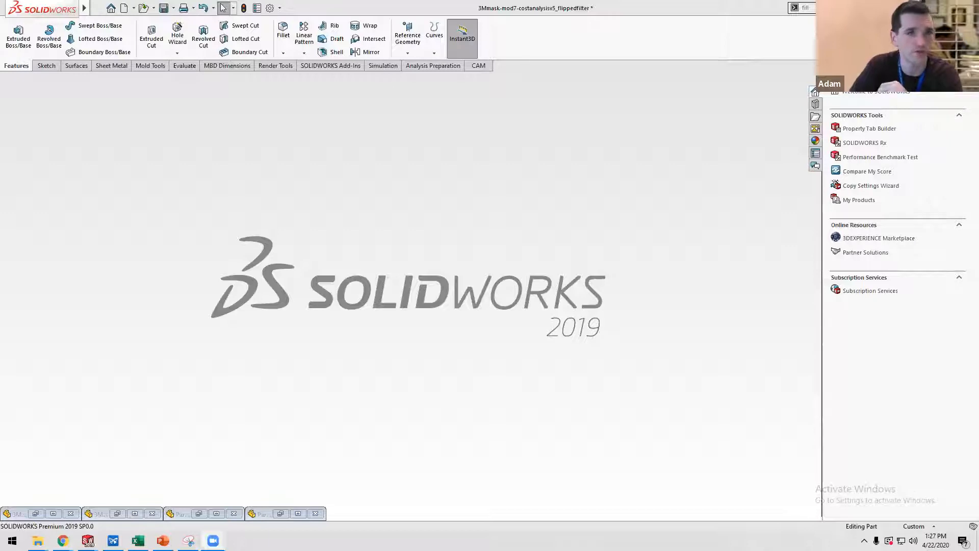
left_click(465, 200)
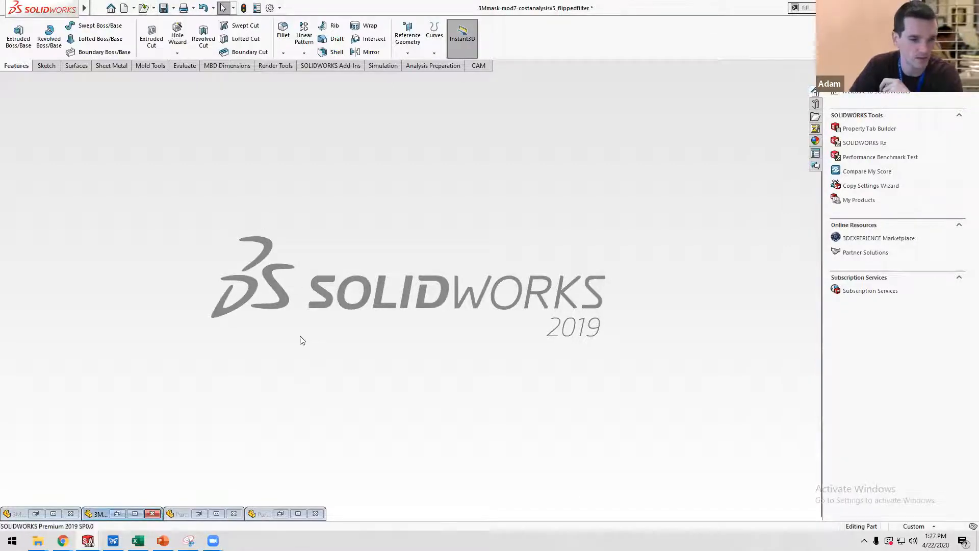
mouse_move(60, 6)
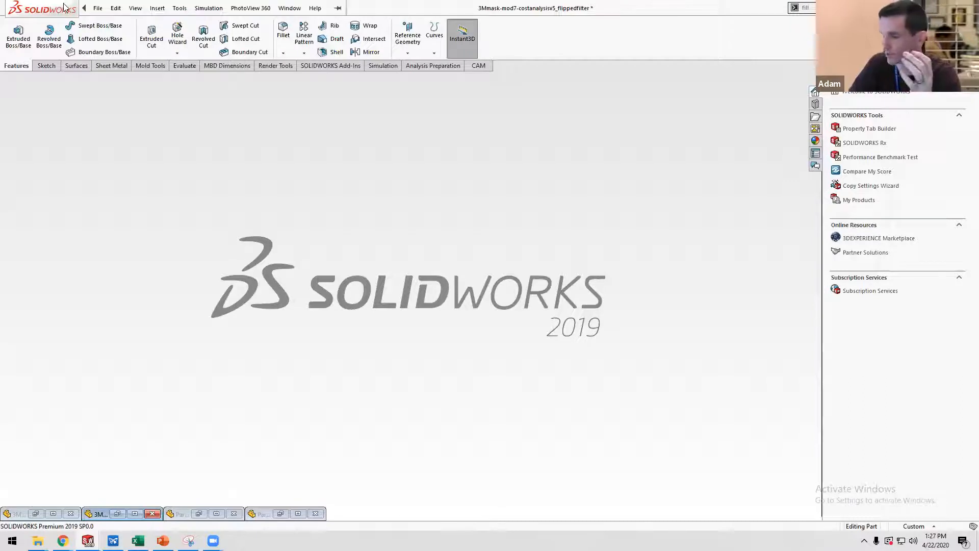
left_click(96, 8)
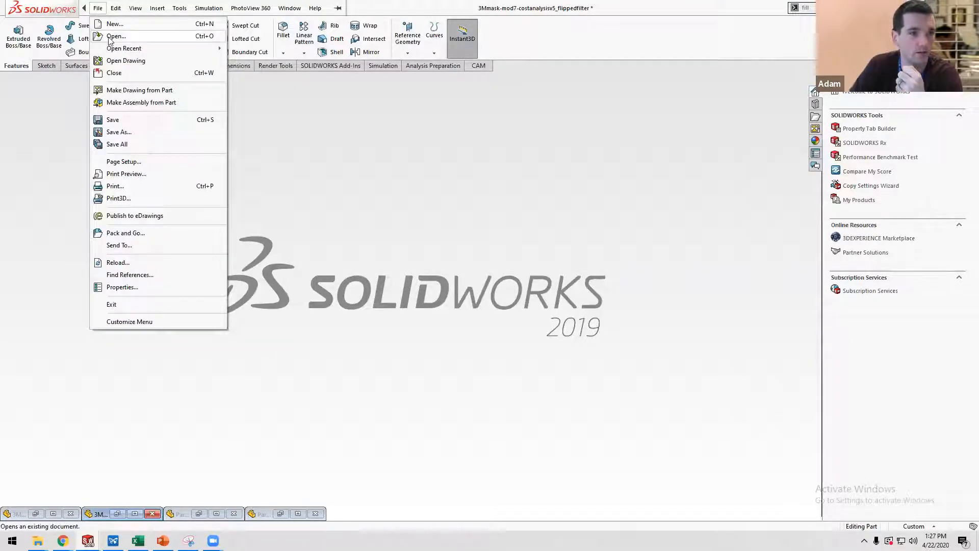
left_click(41, 431)
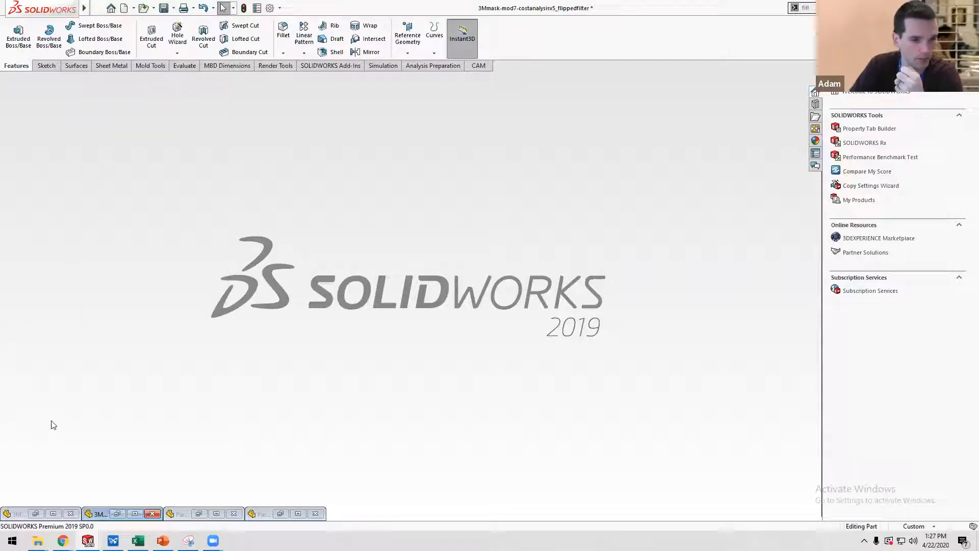
left_click(199, 513)
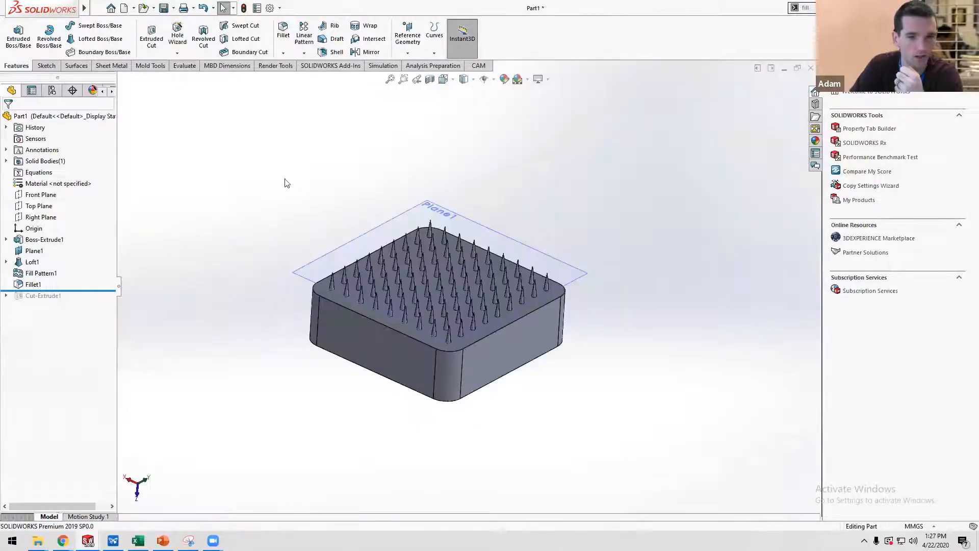
Open the needle block's base extrusion for editing and turn on its draft.
scroll(354, 247, "up", 5)
scroll(455, 301, "down", 6)
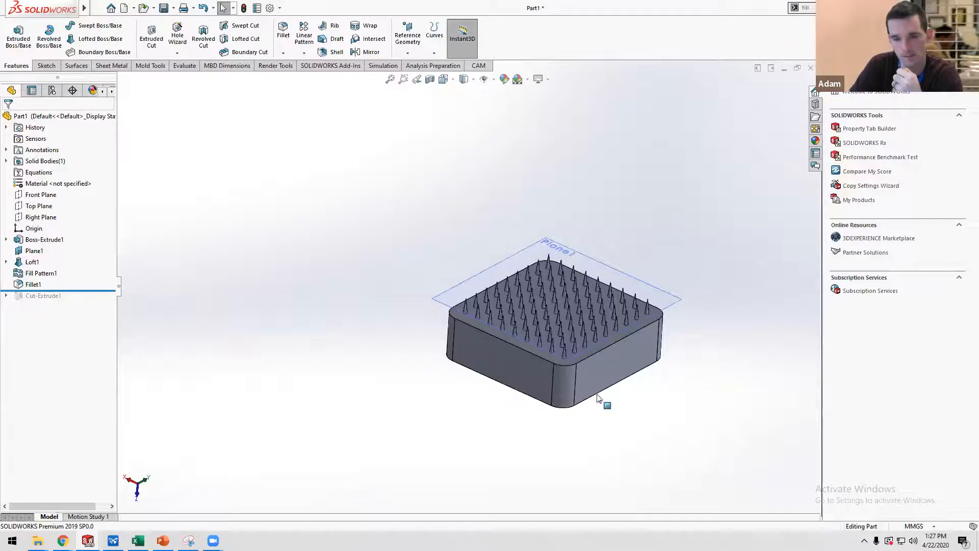
scroll(647, 349, "up", 2)
scroll(341, 354, "down", 3)
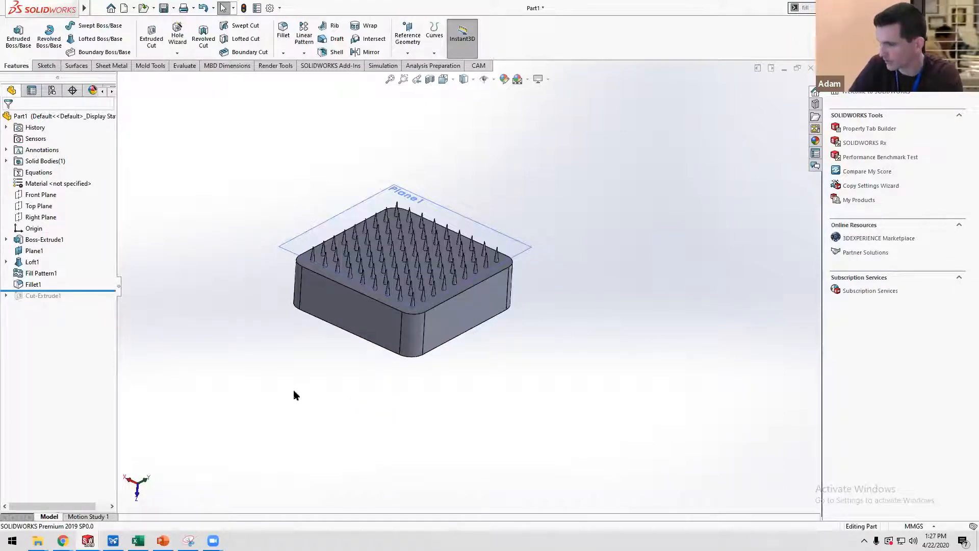
middle_click_drag(306, 390, 509, 243)
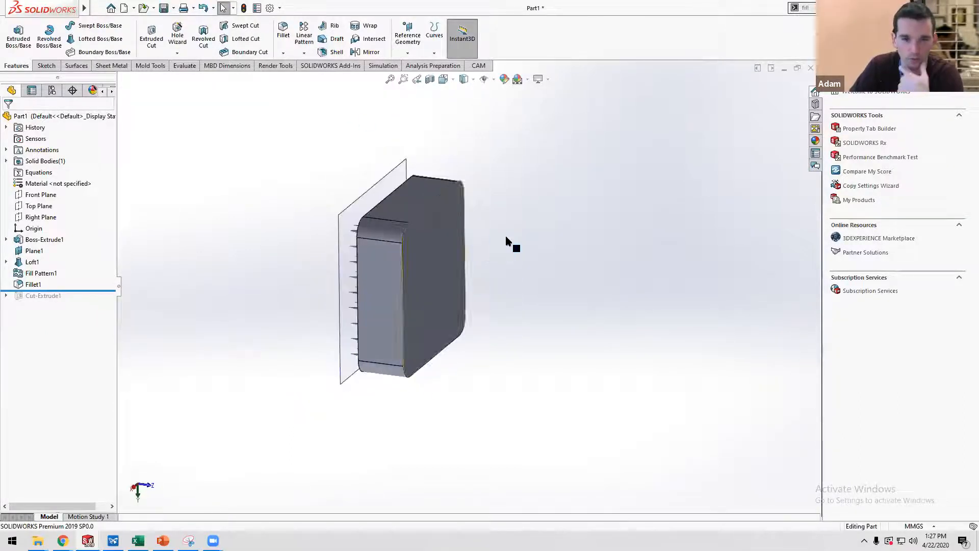
left_click(432, 257)
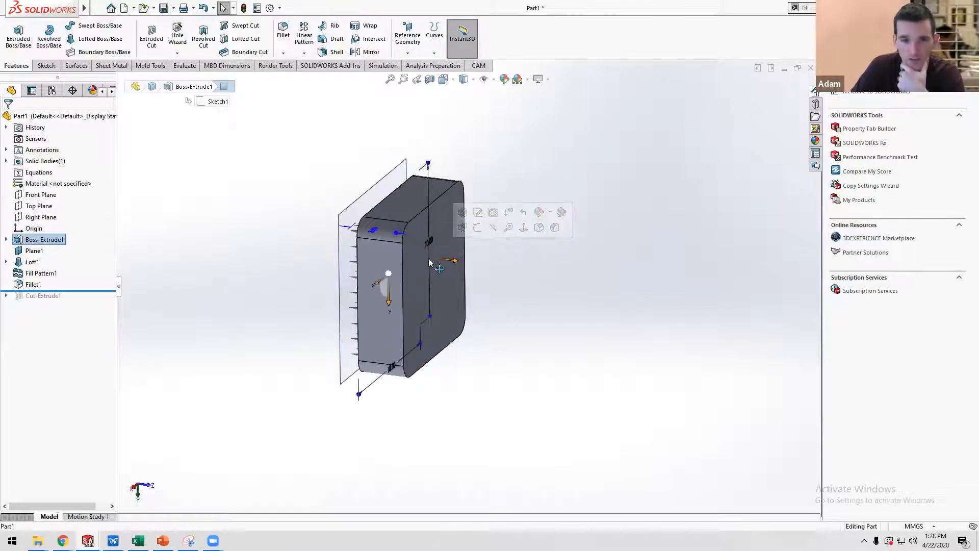
middle_click_drag(429, 258, 423, 305)
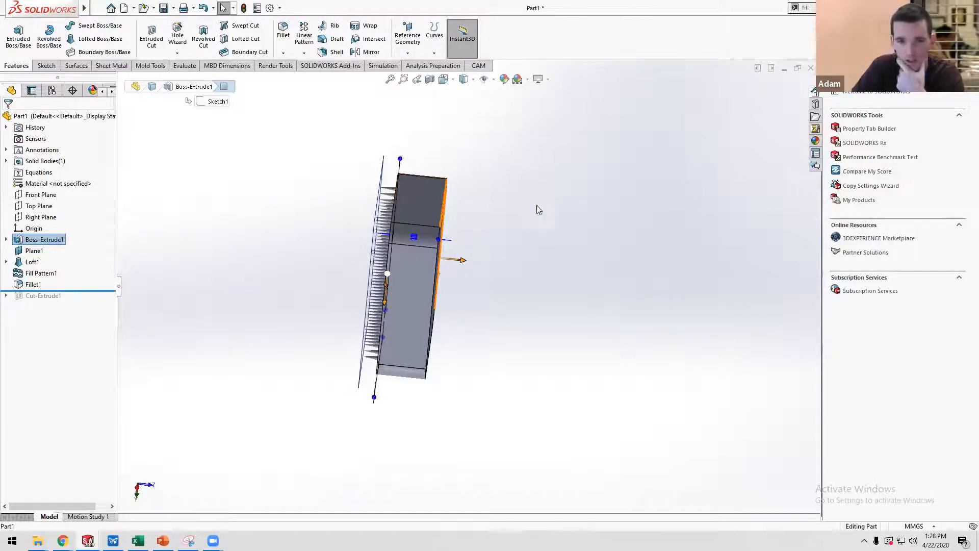
right_click(418, 202)
left_click(433, 175)
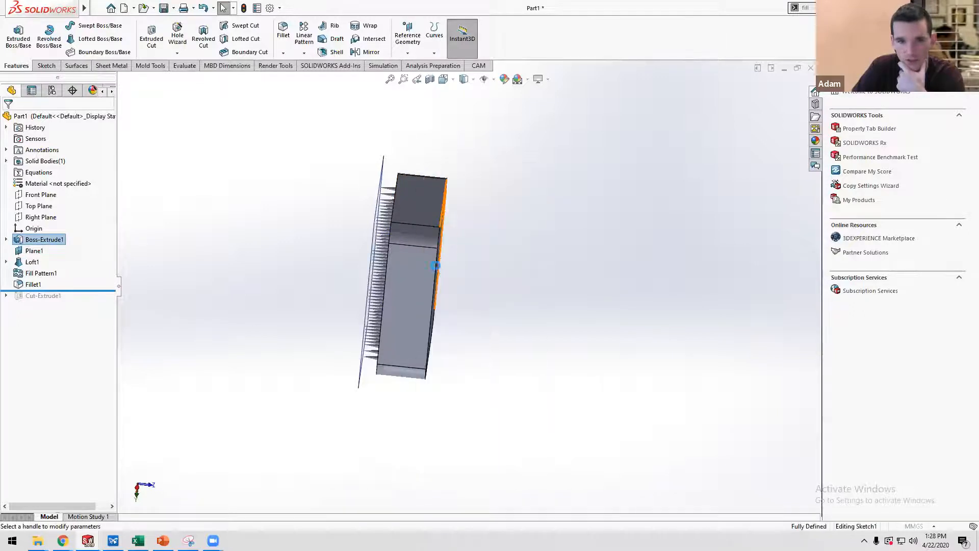
left_click(10, 233)
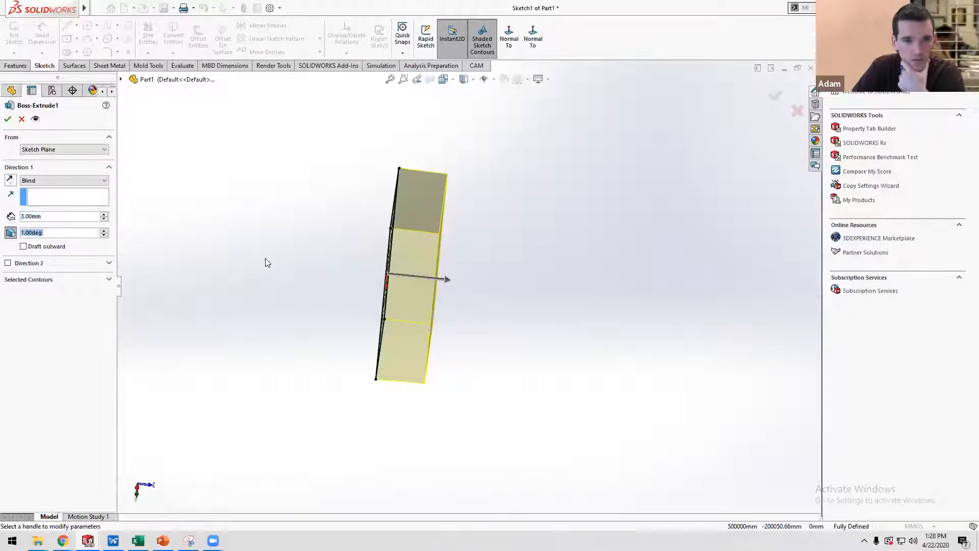
Make the base extrusion's draft go outward at 5 degrees and accept the feature.
middle_click_drag(292, 254, 284, 199)
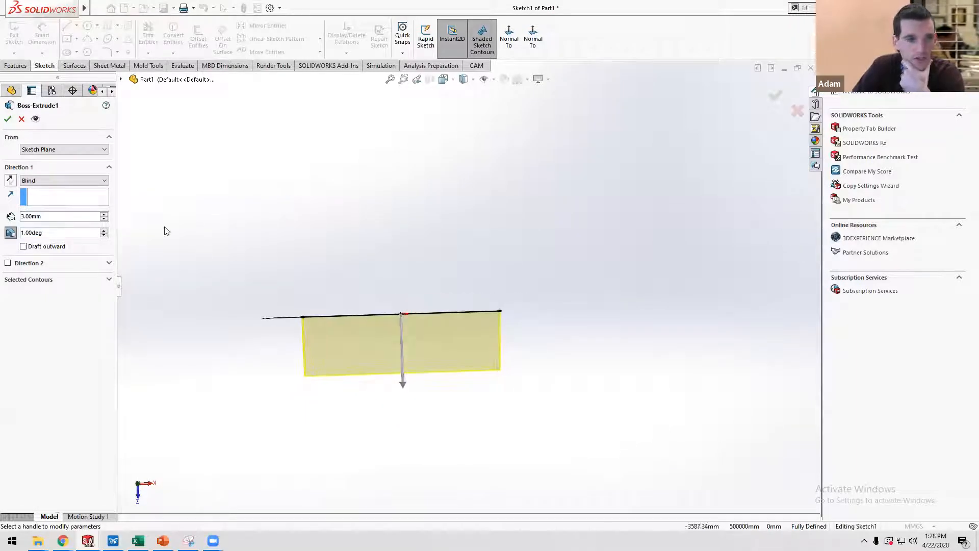
left_click(24, 246)
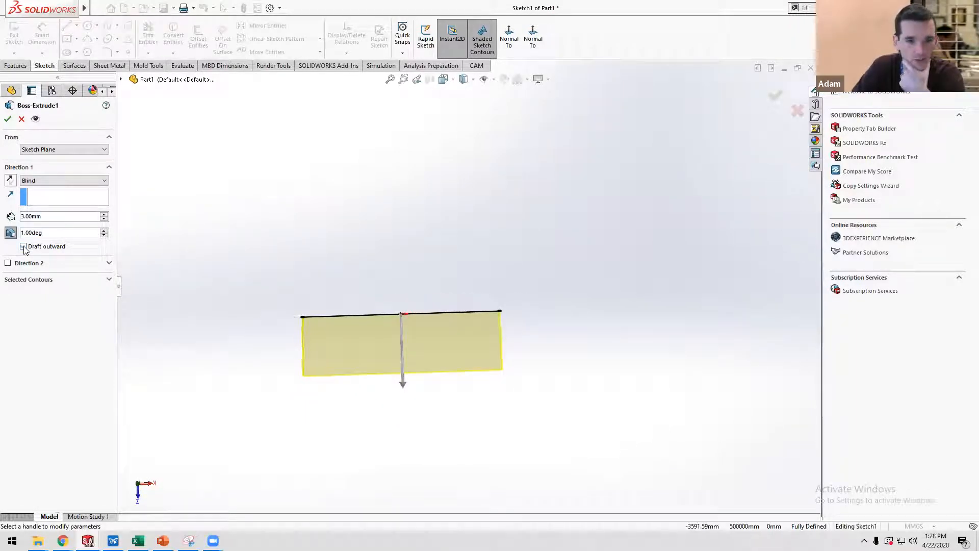
double_click(44, 234)
type("5")
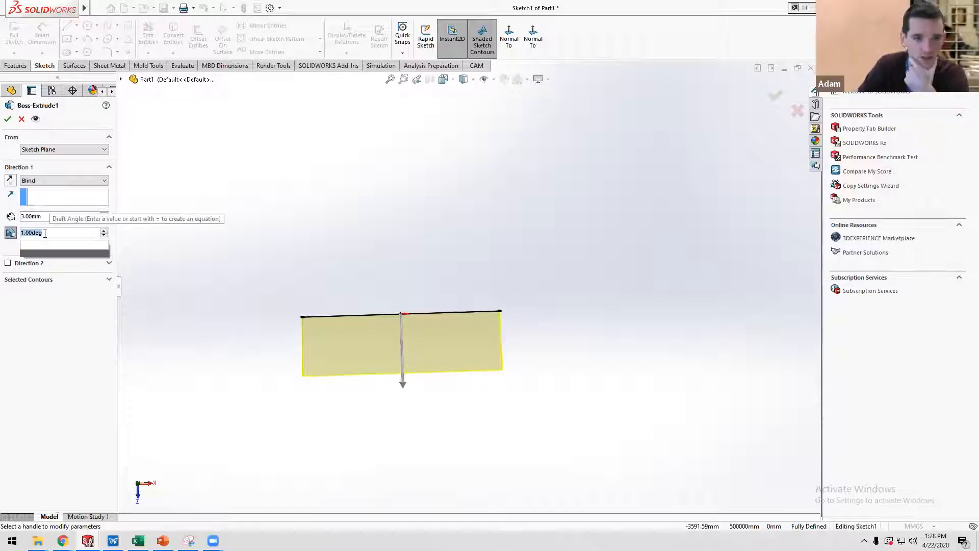
key("Return")
left_click(8, 118)
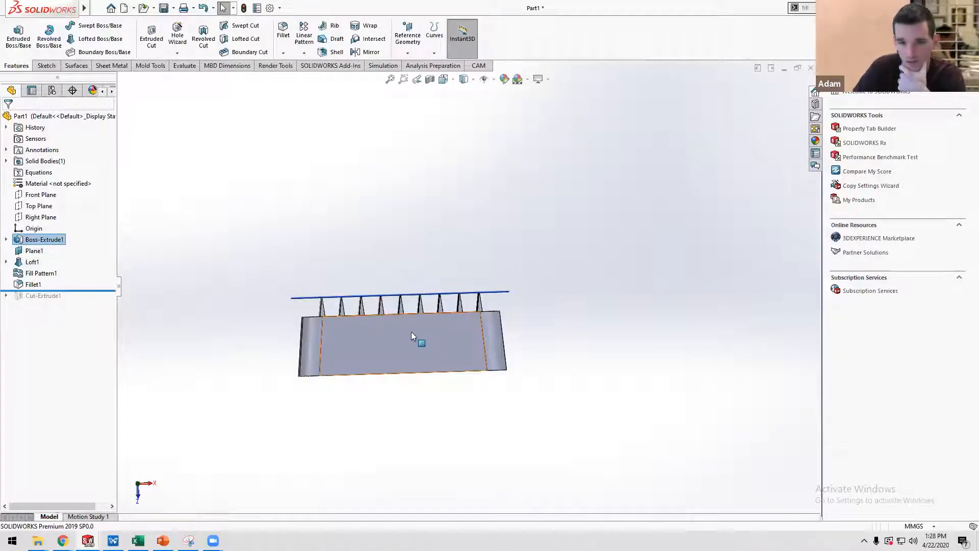
Sketch a center rectangle about 53 by 17 mm on the block's flat face opposite the needles, centered on the origin.
middle_click_drag(468, 407, 435, 314)
left_click(435, 315)
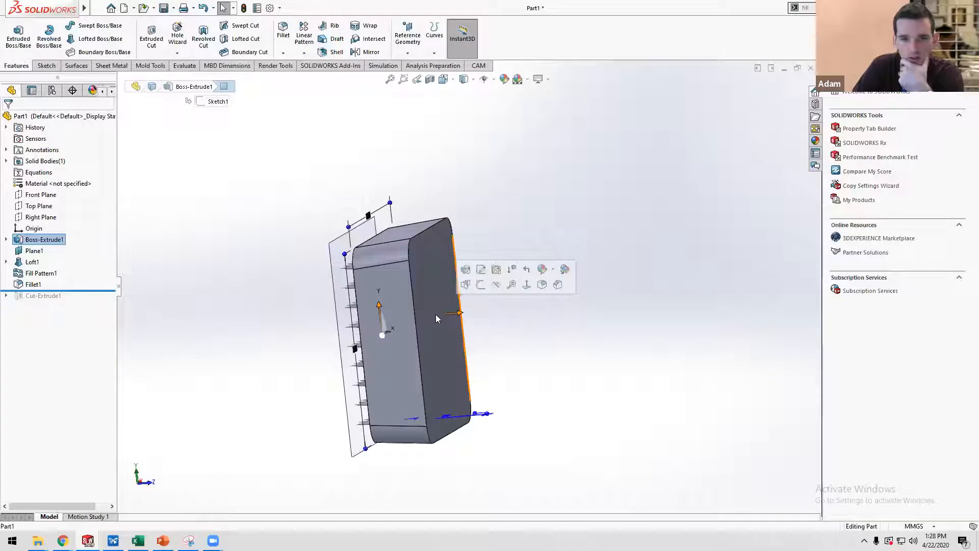
left_click(481, 284)
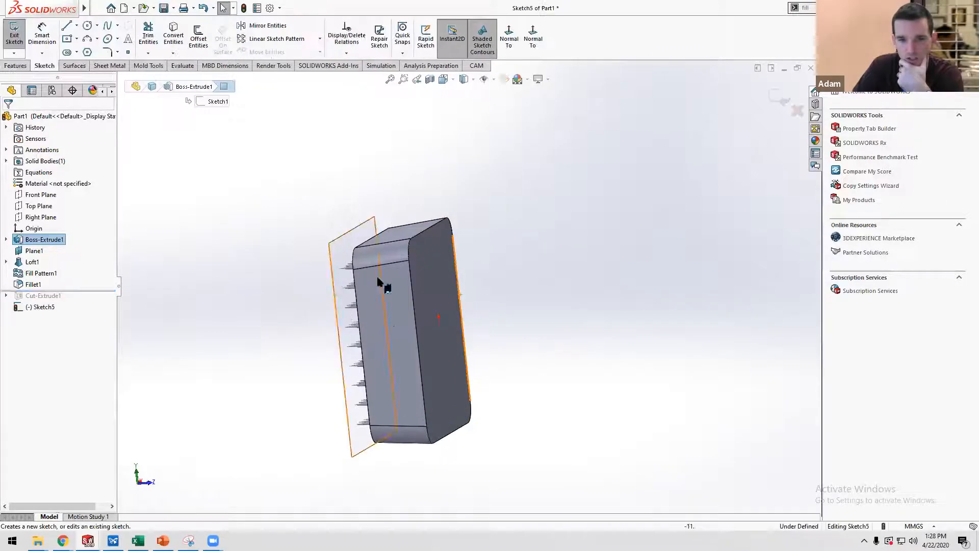
left_click(66, 40)
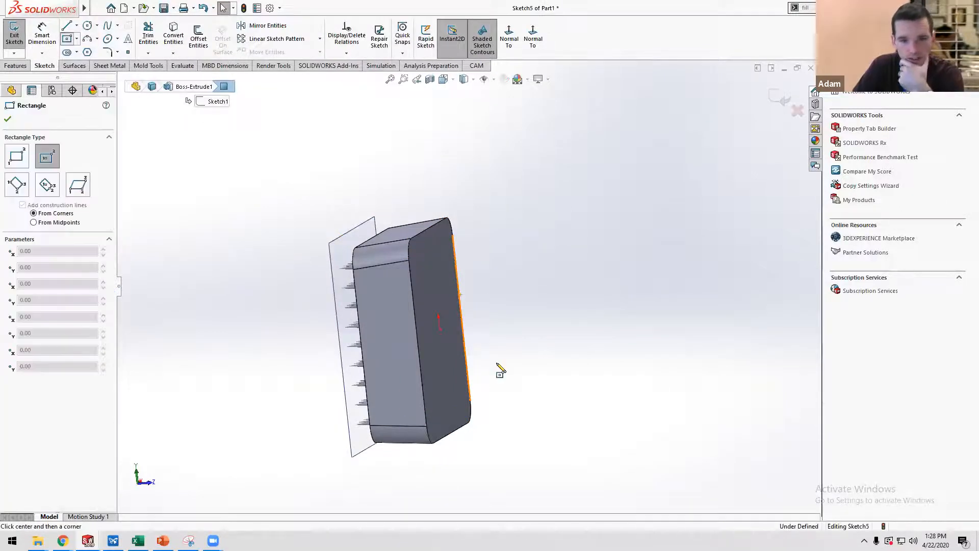
left_click(439, 331)
left_click(570, 433)
mouse_move(570, 433)
middle_mouse_down()
mouse_move(620, 437)
mouse_move(576, 384)
mouse_move(453, 381)
middle_mouse_up()
scroll(453, 381, "up", 4)
Dimension the rectangle to 25 mm high and 40 mm wide.
key("d")
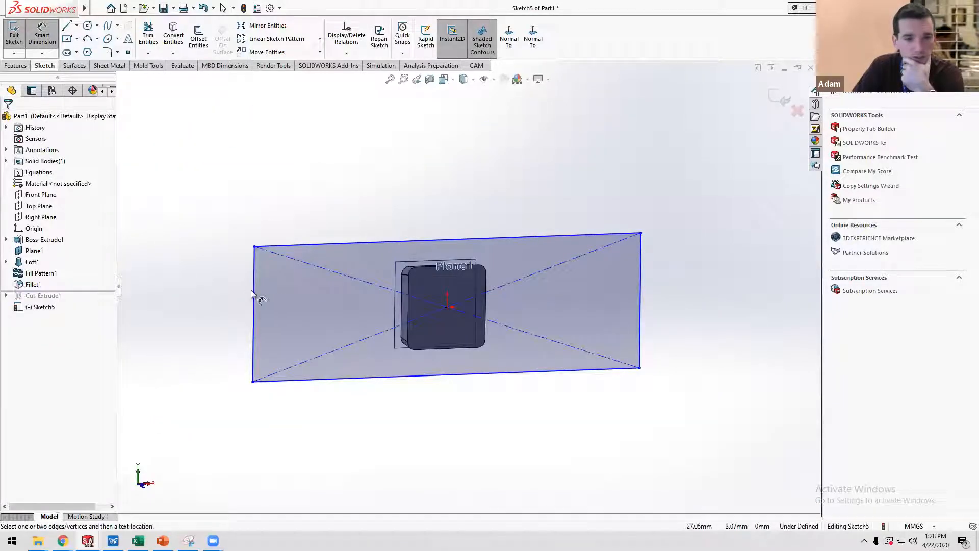
left_click(252, 302)
left_click(219, 316)
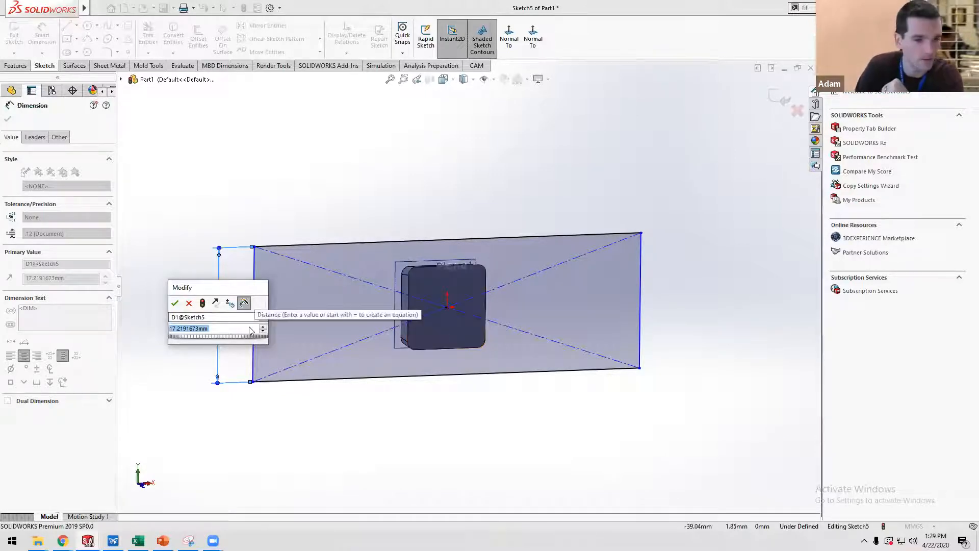
type("25")
key("Return")
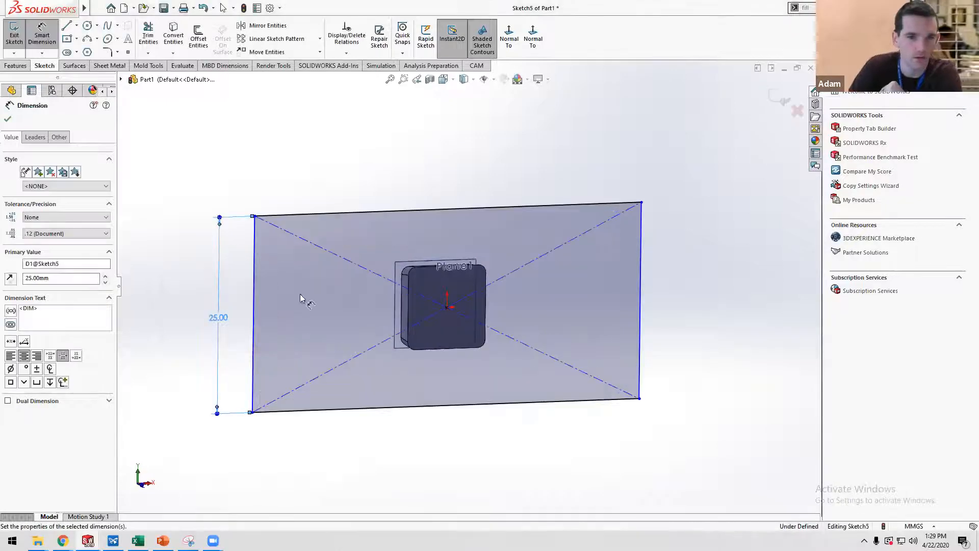
left_click(351, 213)
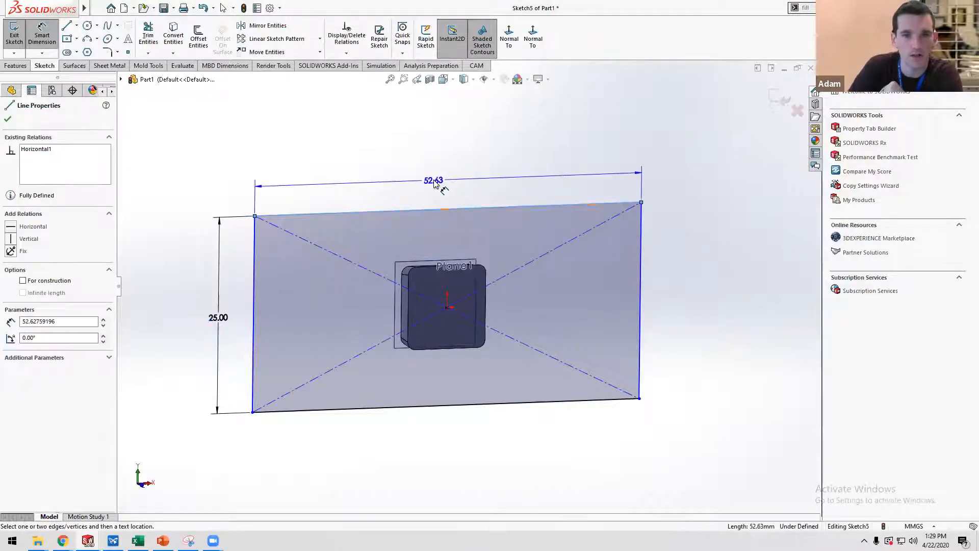
left_click(434, 183)
type("40")
key("Return")
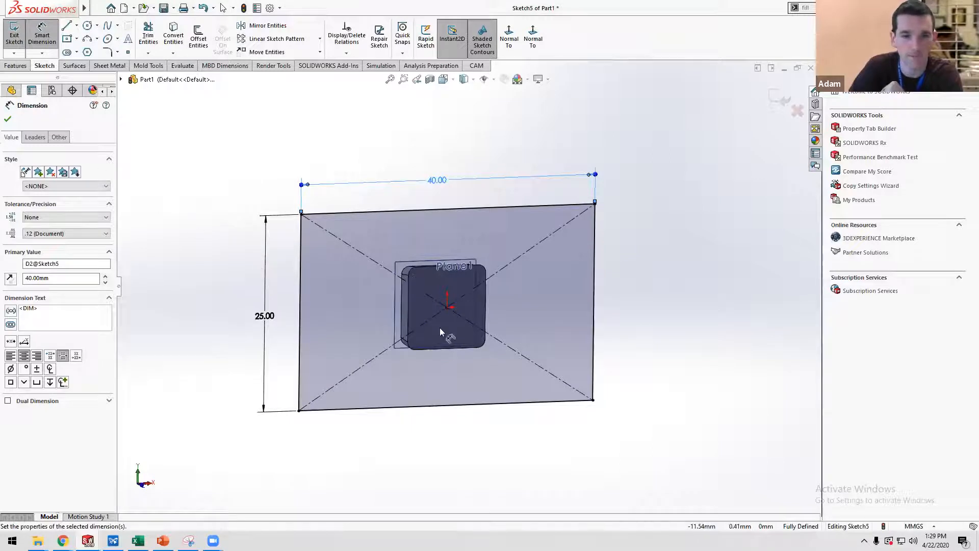
Start a boss extrusion of the 40 by 25 mm rectangle and reverse its direction toward the needles.
middle_click_drag(364, 317, 31, 161)
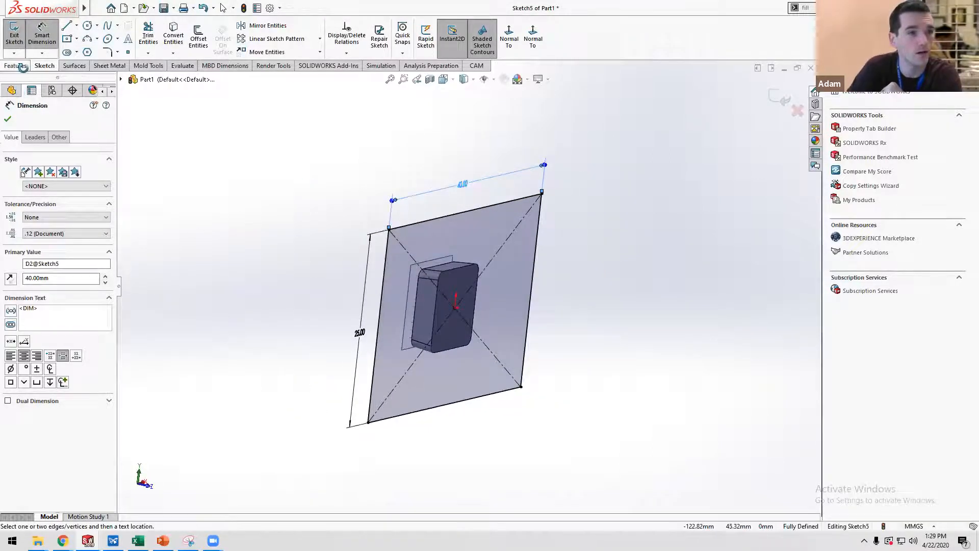
key("Escape")
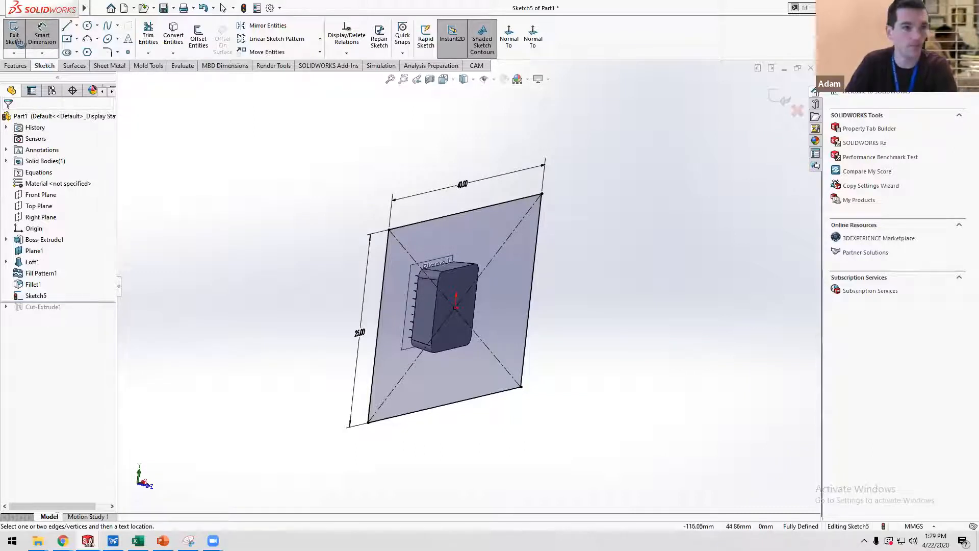
key("Escape")
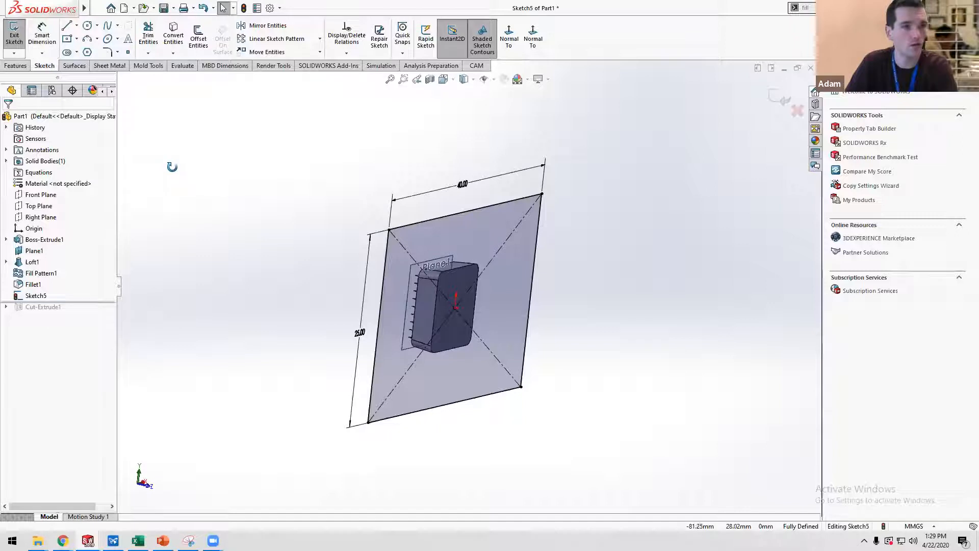
left_click(17, 65)
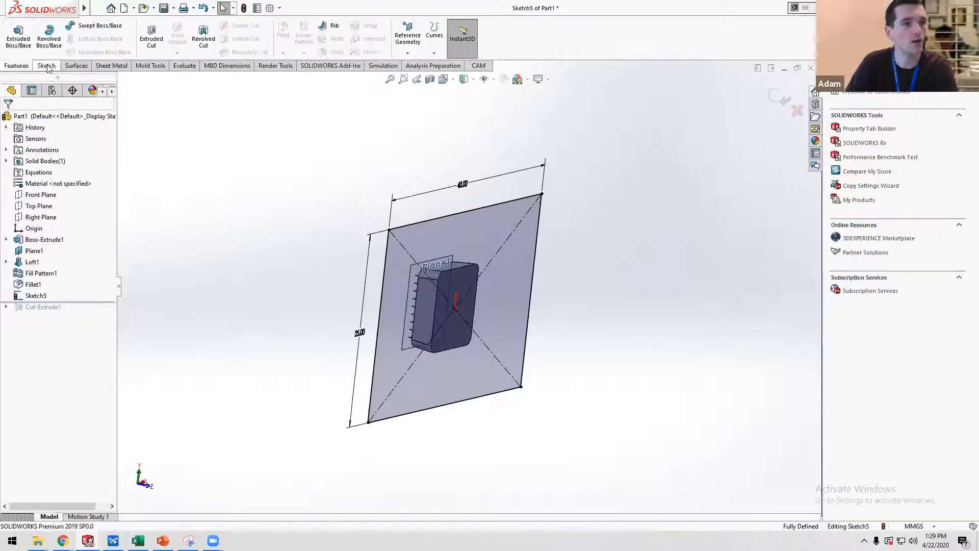
left_click(30, 45)
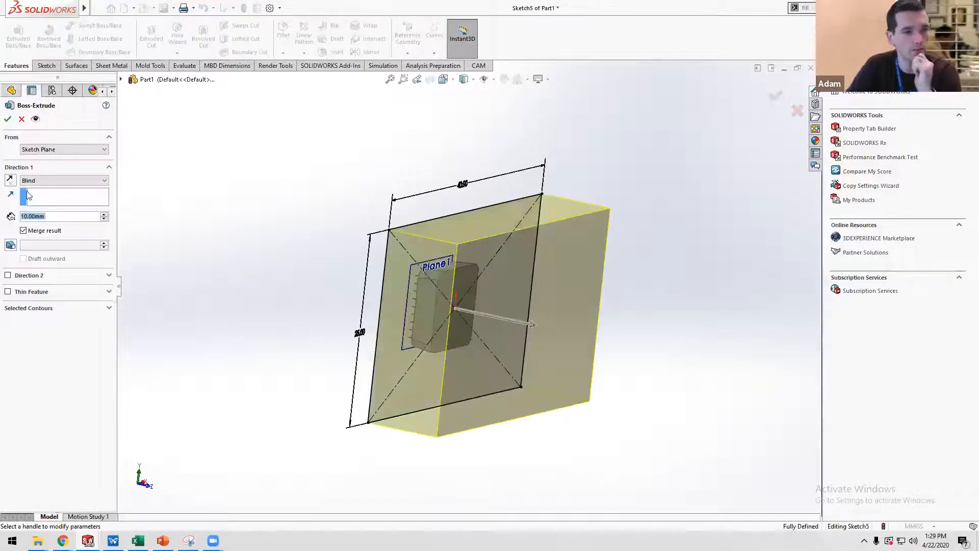
left_click(10, 181)
middle_click_drag(153, 224, 175, 216)
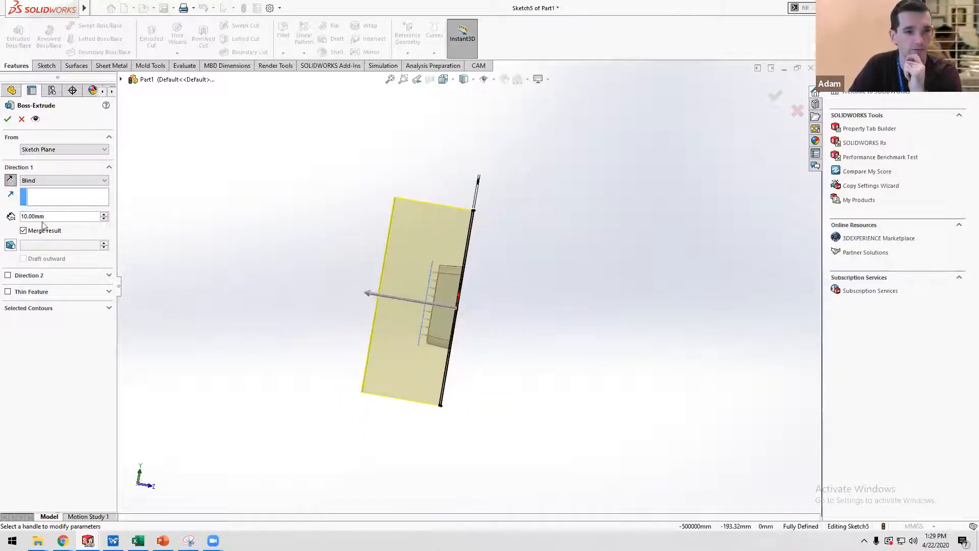
Set the extrusion depth to 7.5 mm, turn off merging with the needle block, and accept the feature.
left_click(59, 216)
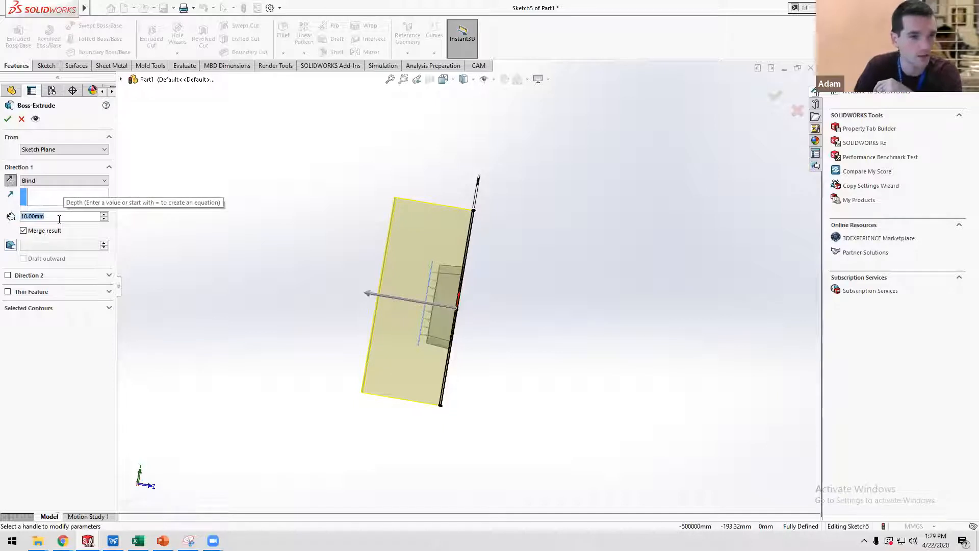
type("7.5")
key("Return")
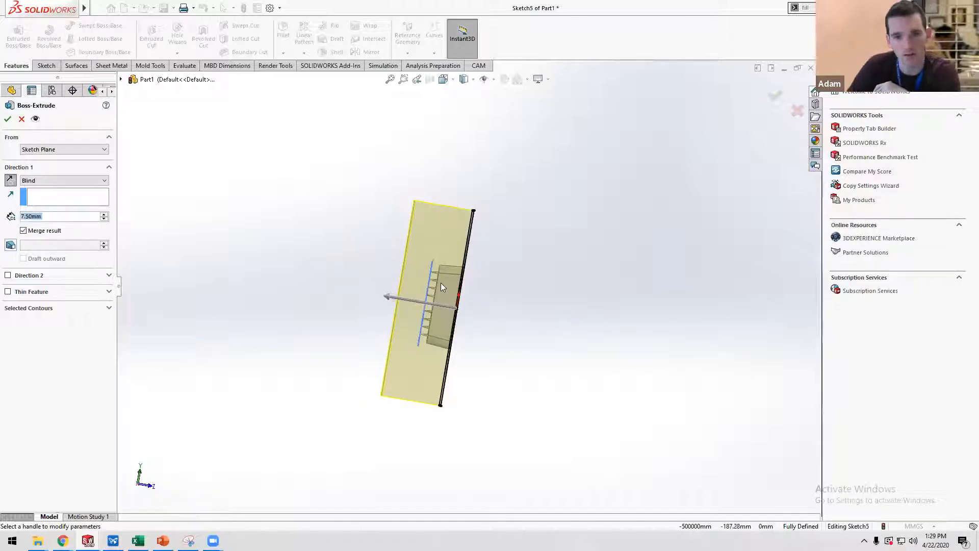
left_click(23, 231)
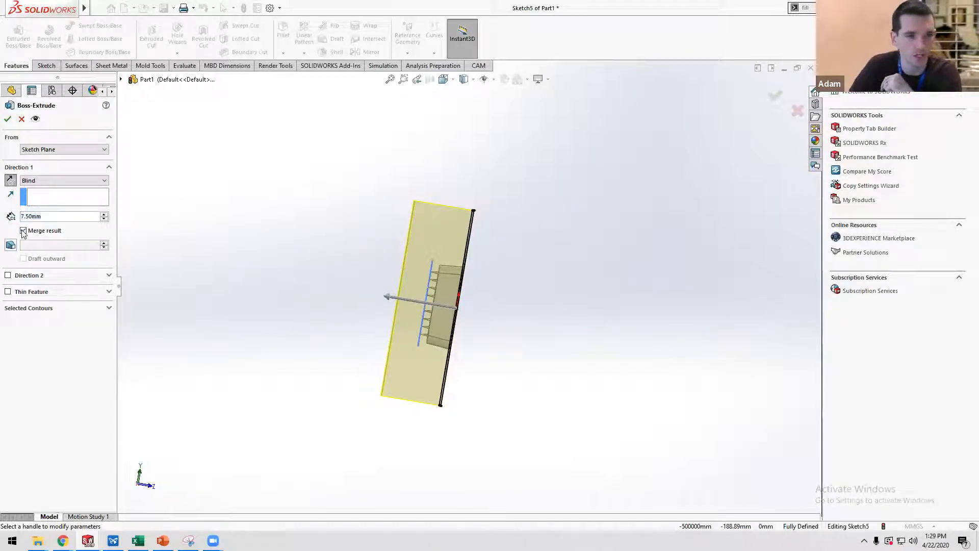
left_click(8, 120)
middle_click_drag(260, 225, 478, 264)
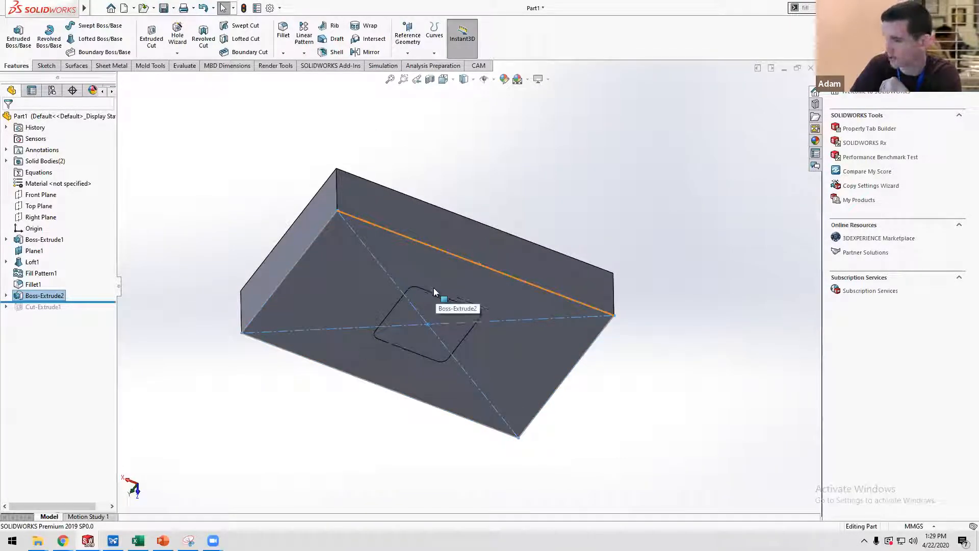
Combine the two solid bodies with Subtract, using the large block as main body and removing the needle block from it.
left_click(6, 162)
left_click(42, 173)
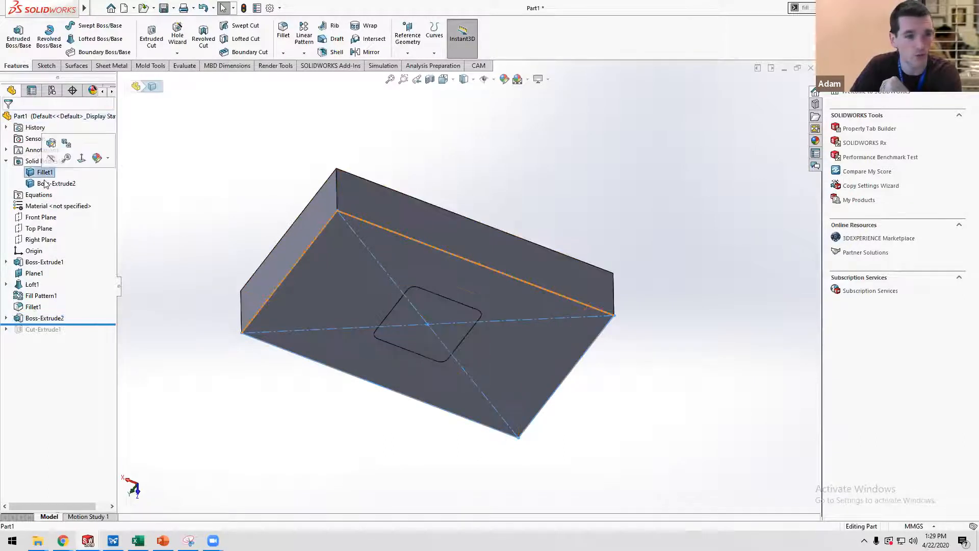
middle_click_drag(285, 217, 276, 370)
left_click(56, 184)
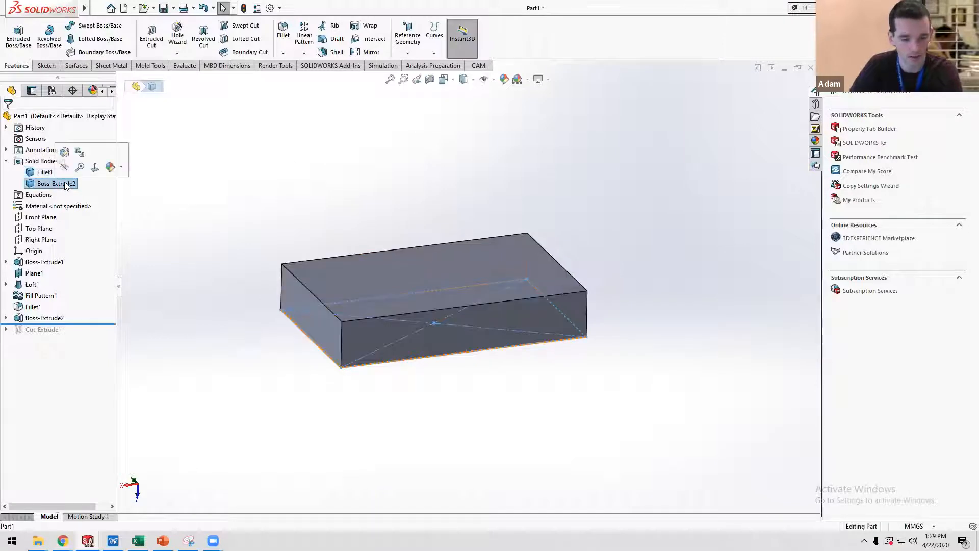
left_click(38, 175, "ctrl")
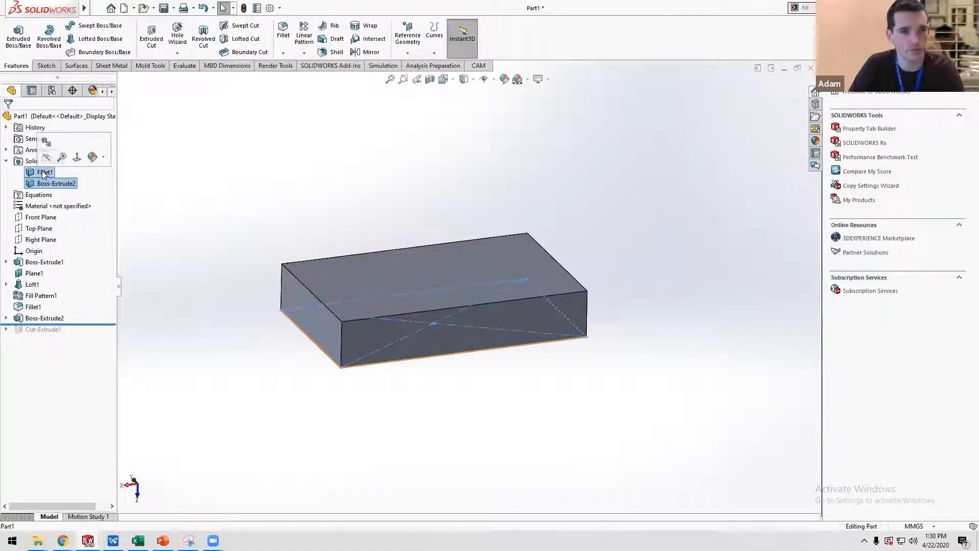
right_click(44, 174)
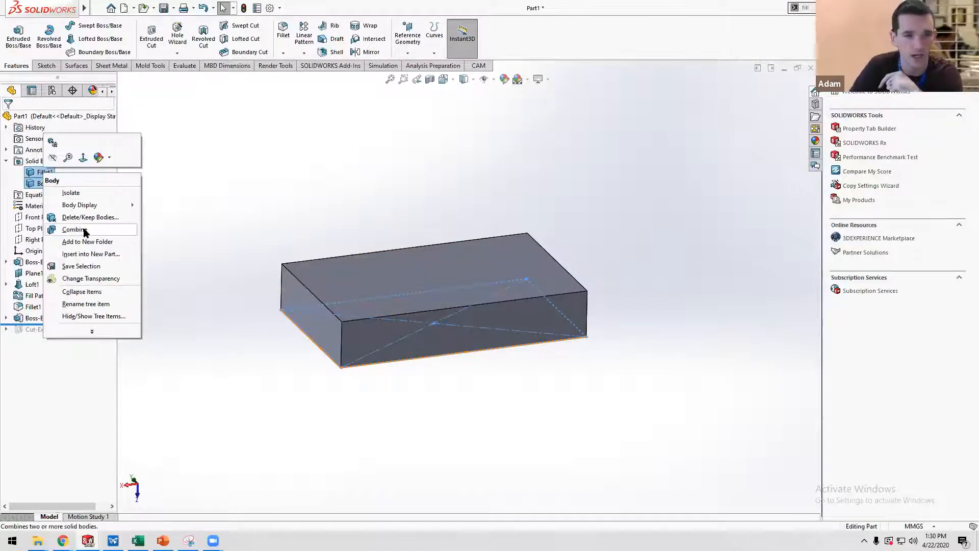
left_click(85, 231)
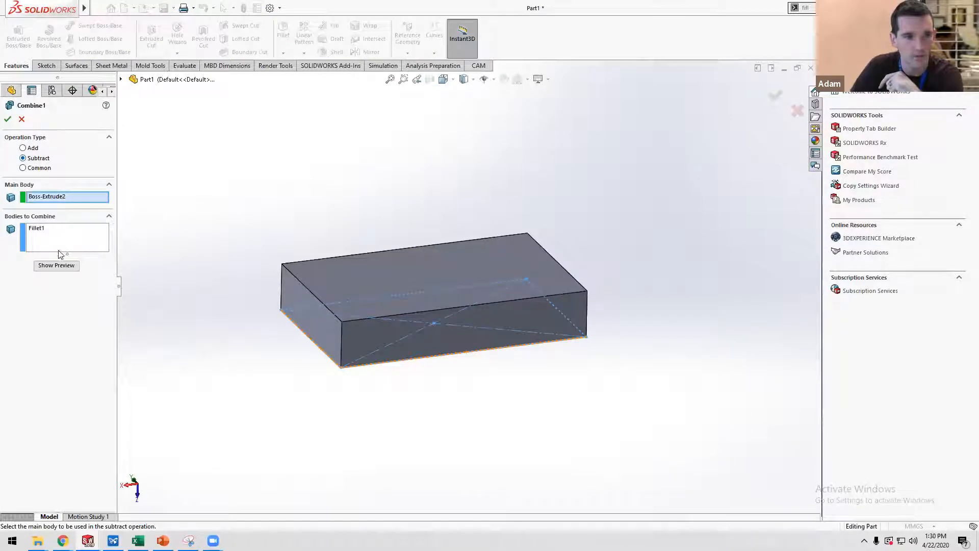
left_click(45, 197)
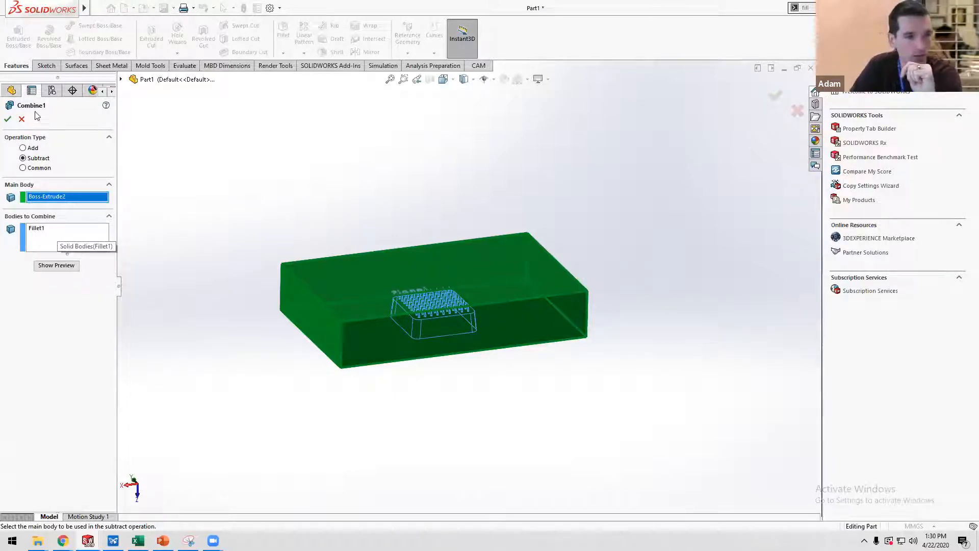
left_click(8, 119)
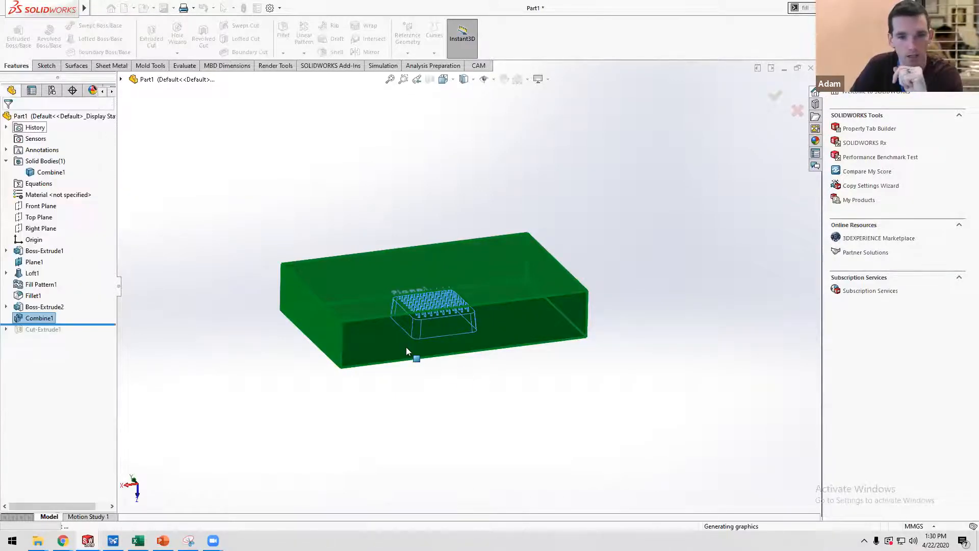
Start a new sketch on the block's large face around the cavity opening.
middle_click_drag(406, 347, 477, 295)
middle_click_drag(427, 323, 449, 265, "shift")
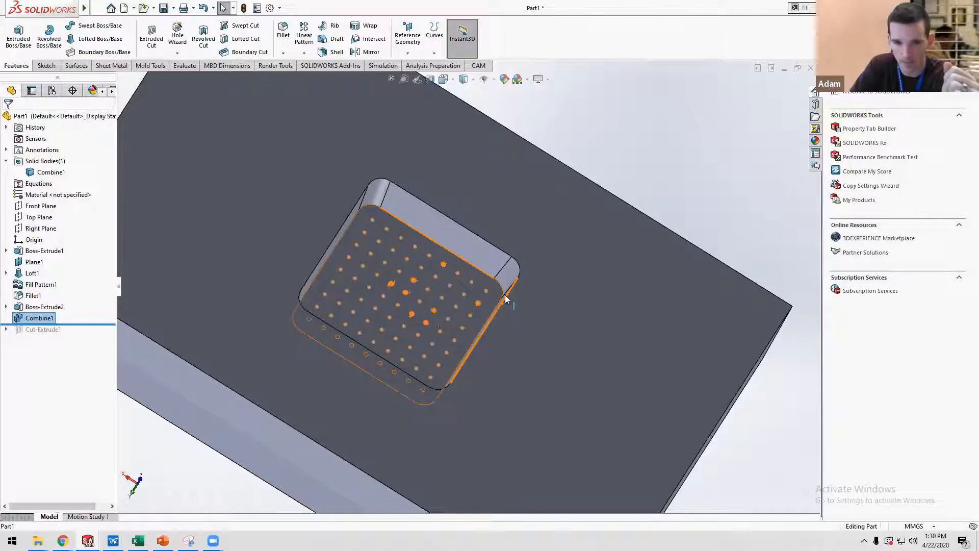
middle_click_drag(507, 299, 489, 309)
scroll(502, 358, "up", 4)
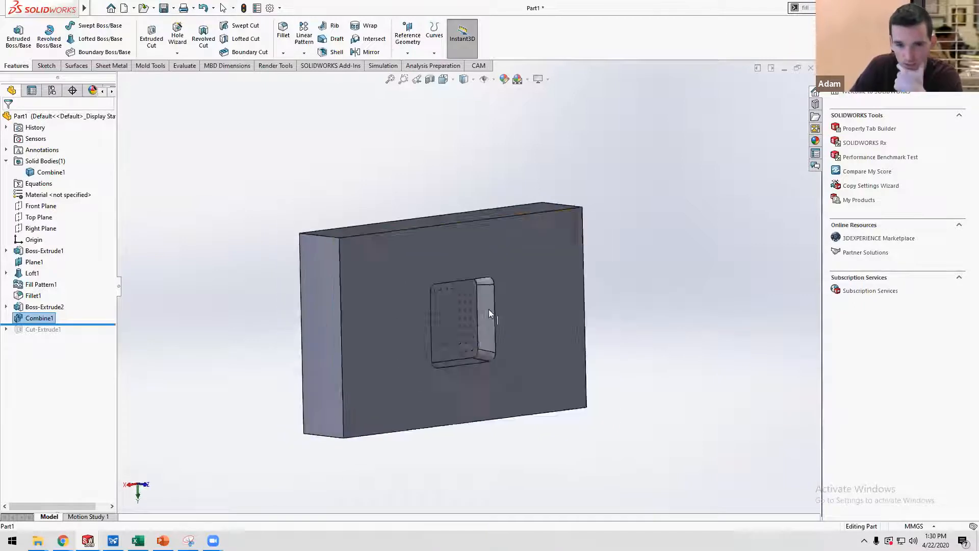
scroll(491, 311, "up", 2)
scroll(517, 326, "down", 3)
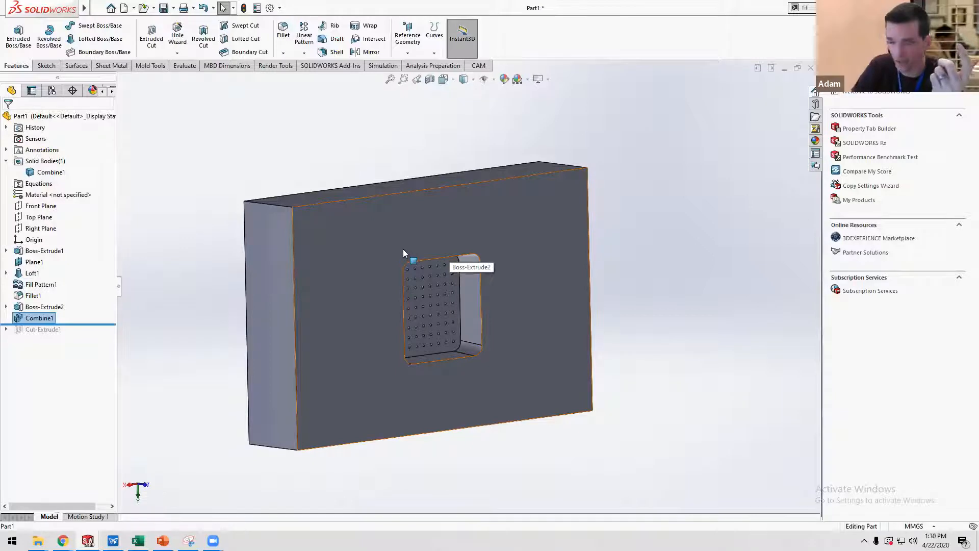
left_click(422, 234)
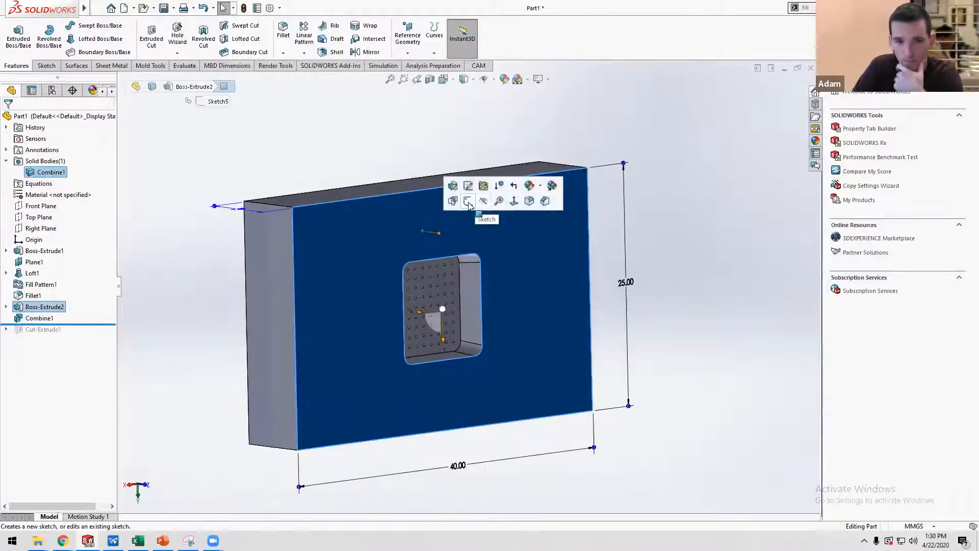
left_click(474, 207)
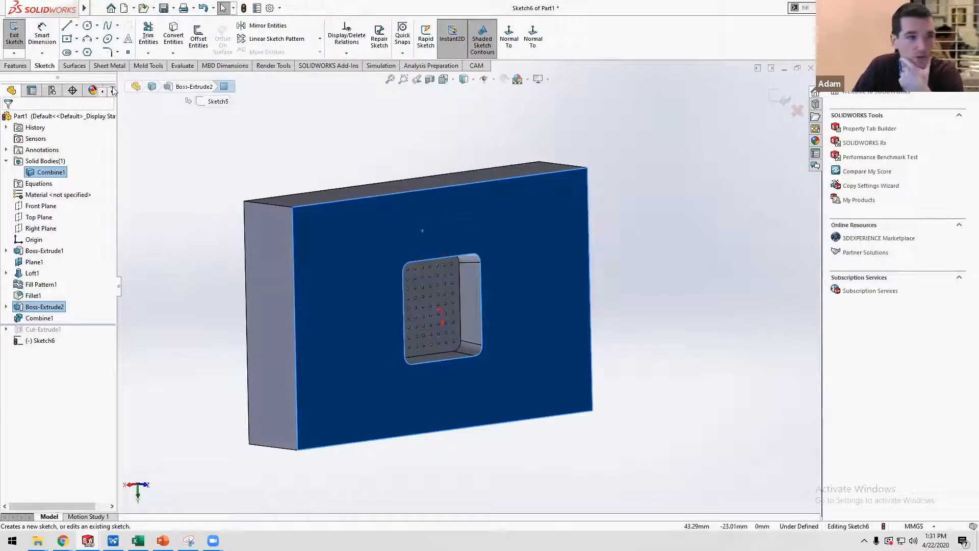
left_click(77, 39)
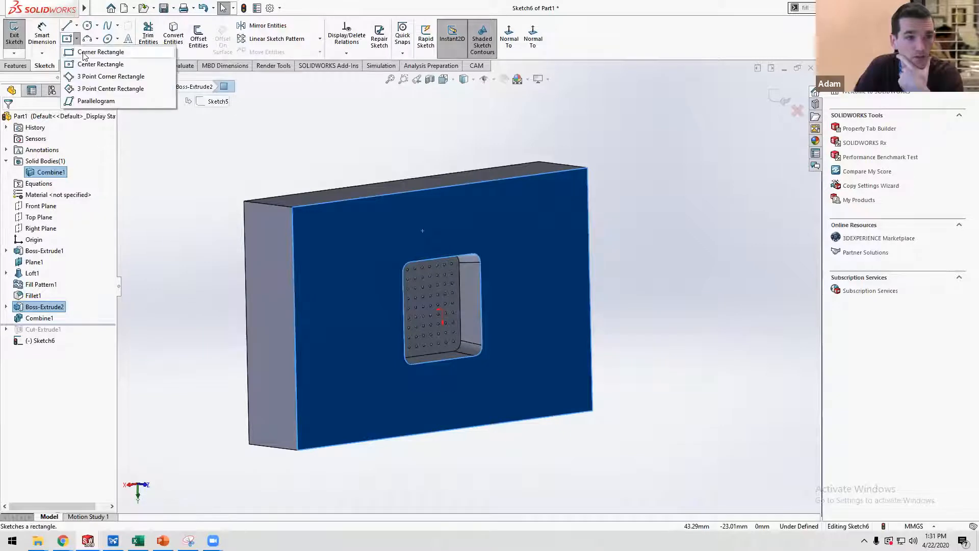
left_click(85, 52)
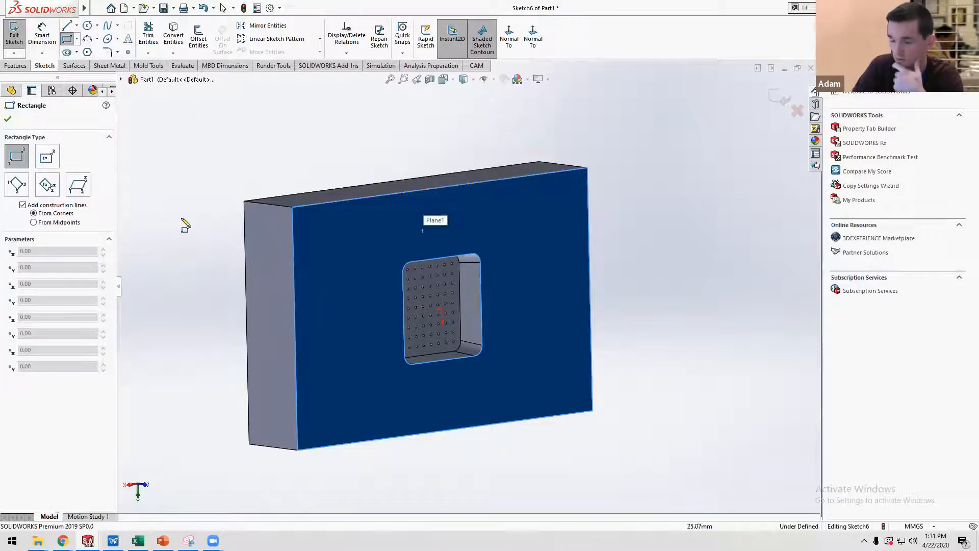
mouse_move(449, 211)
middle_mouse_down()
mouse_move(421, 159)
mouse_move(407, 197)
mouse_move(383, 208)
middle_mouse_up()
scroll(390, 192, "down", 3)
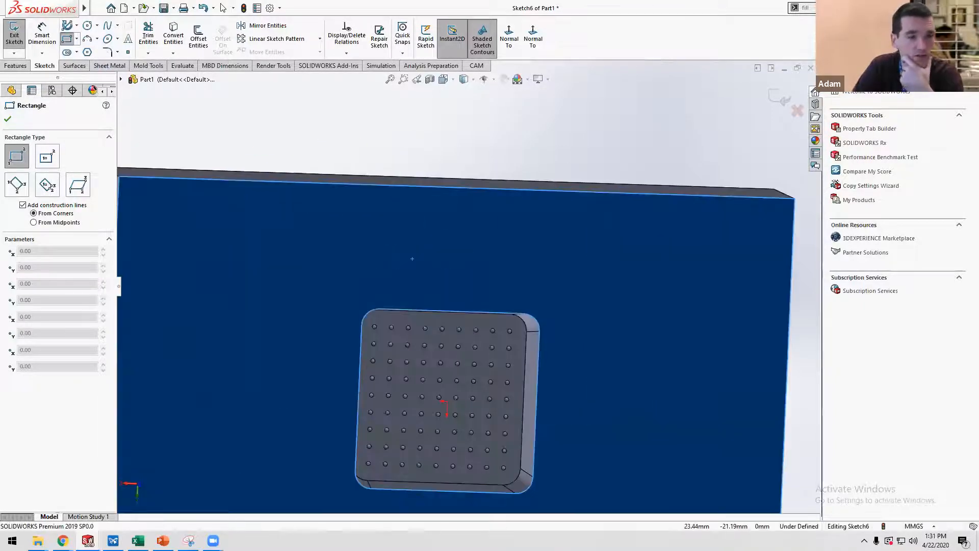
left_click(74, 40)
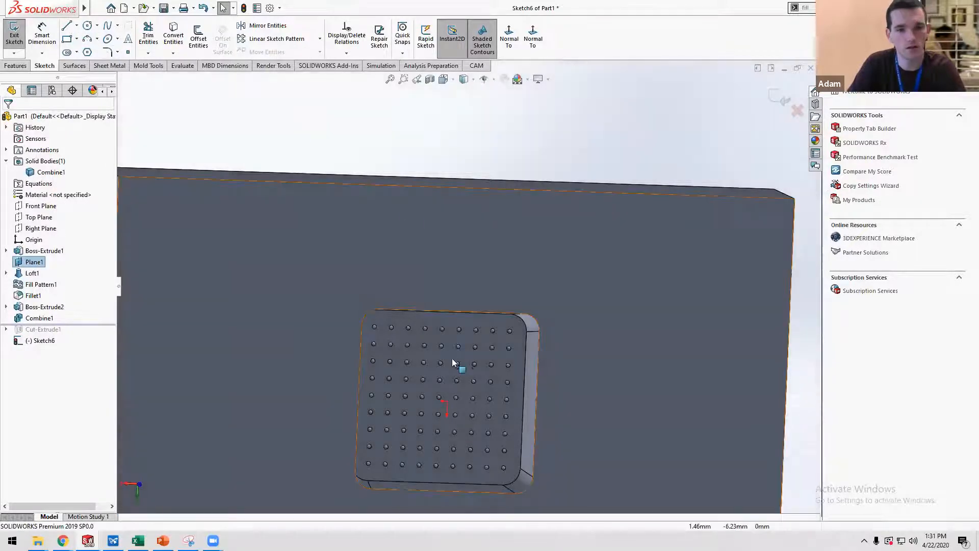
Sketch a vertical 12.5 mm line from the origin to the midpoint of the block's long edge.
left_click(66, 25)
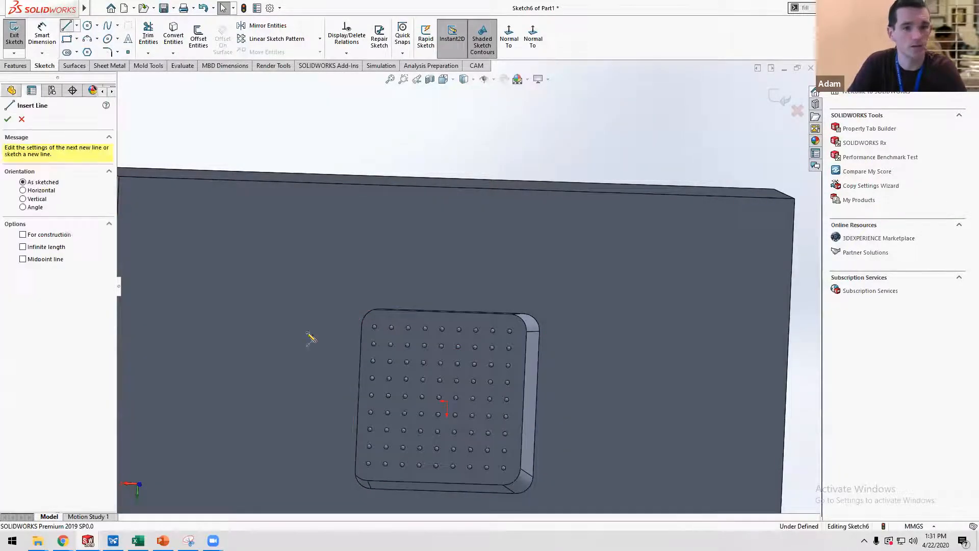
left_click(448, 401)
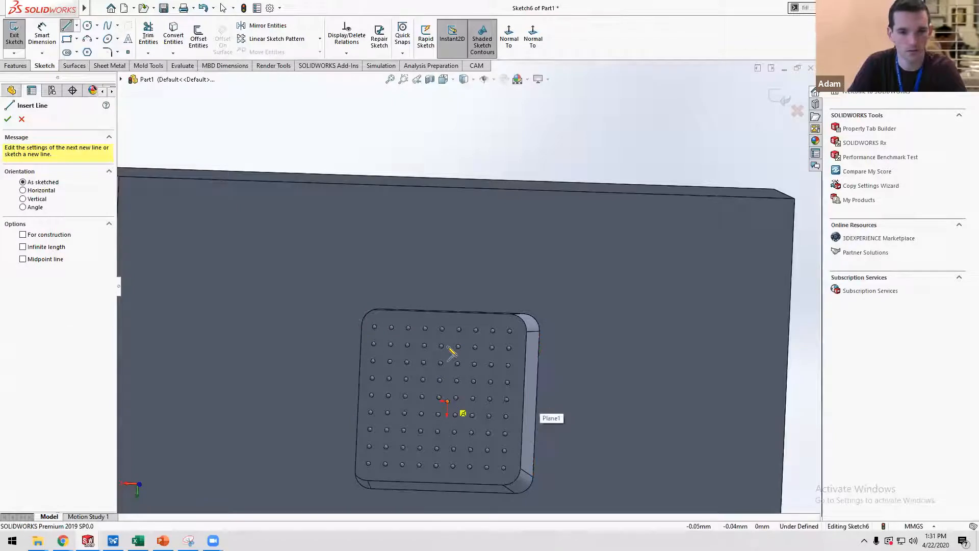
left_click(457, 188)
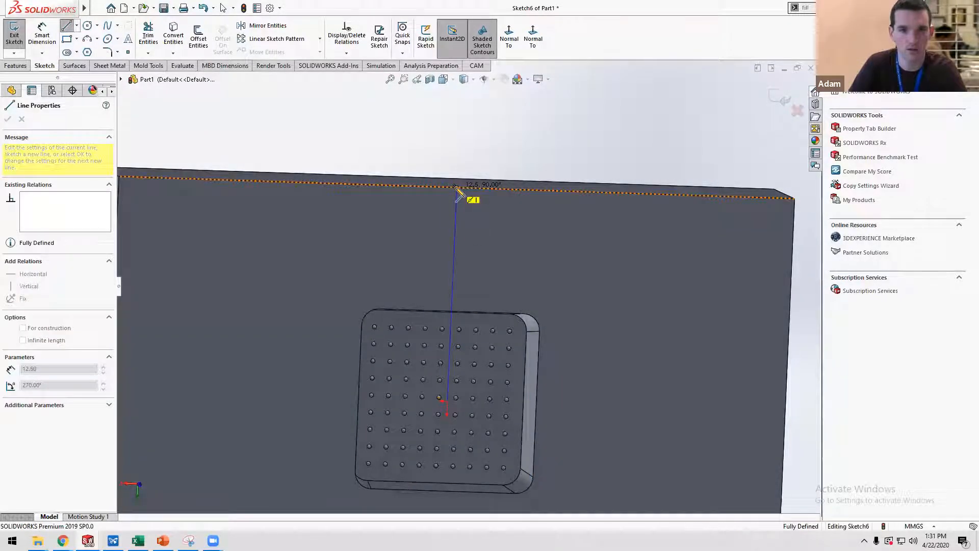
key("Escape")
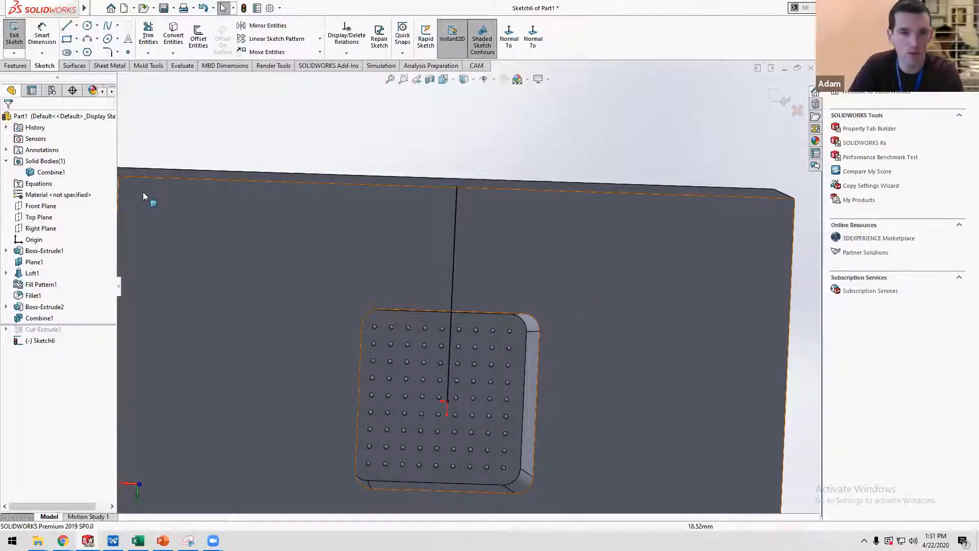
Close a half-funnel profile against the vertical line, running along the block edge, sloping inward, and following a channel about 1.3 mm wide to the origin.
left_click(66, 25)
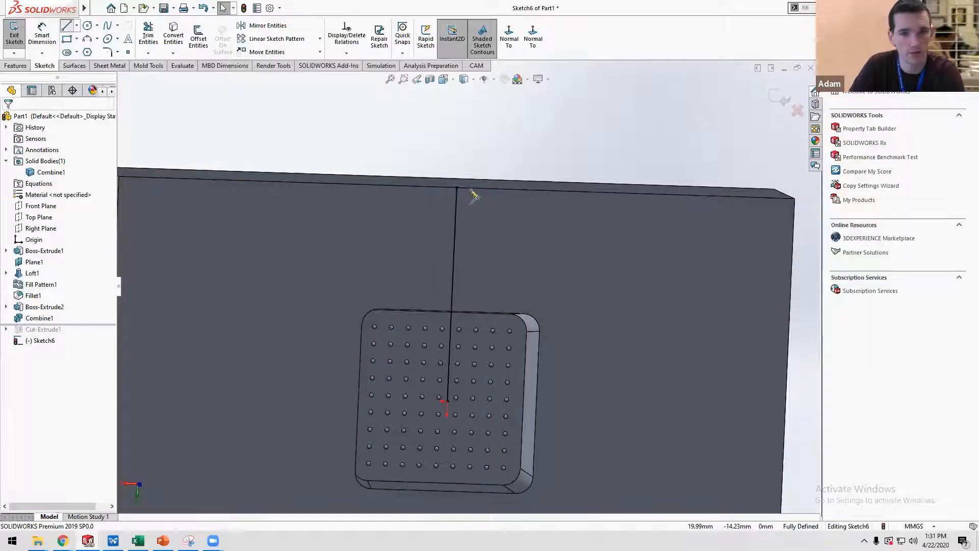
left_click(457, 187)
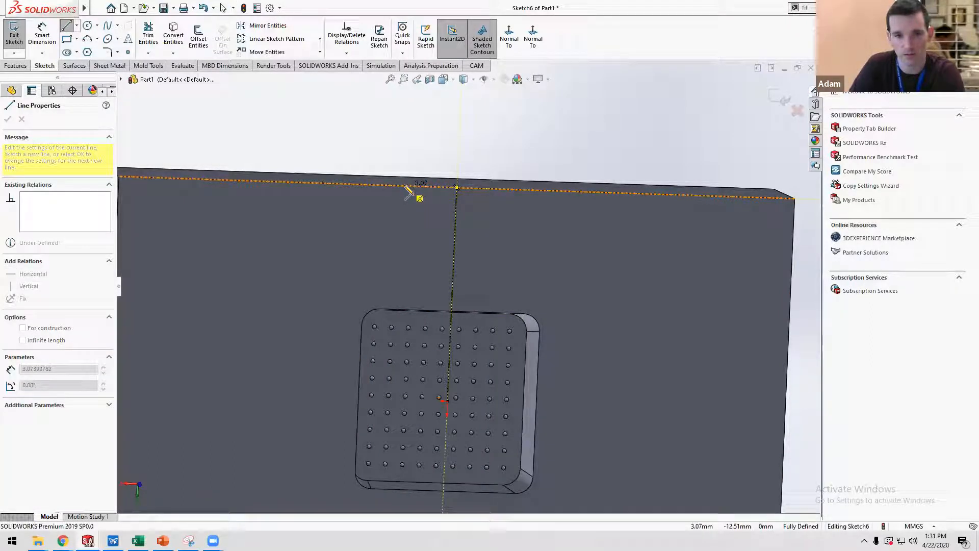
left_click(397, 185)
left_click(433, 225)
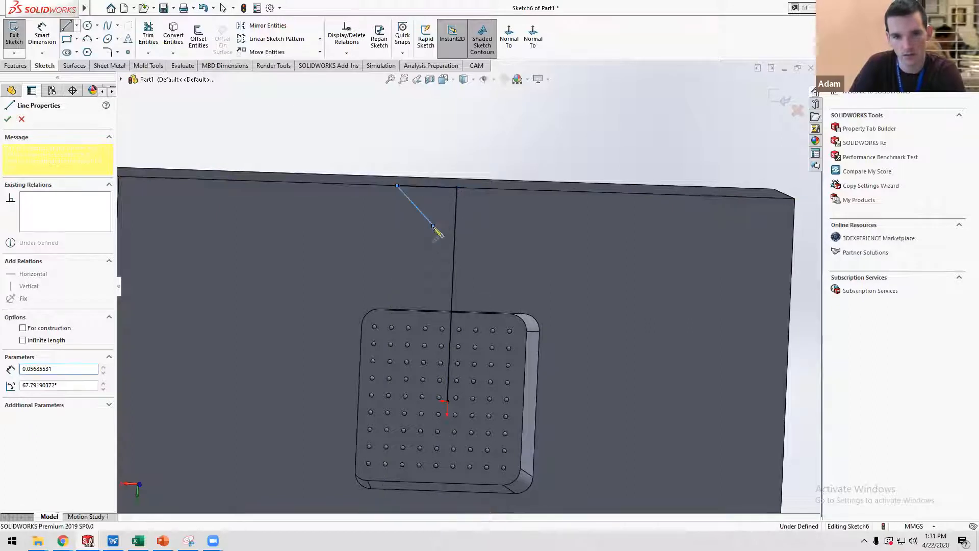
left_click(426, 400)
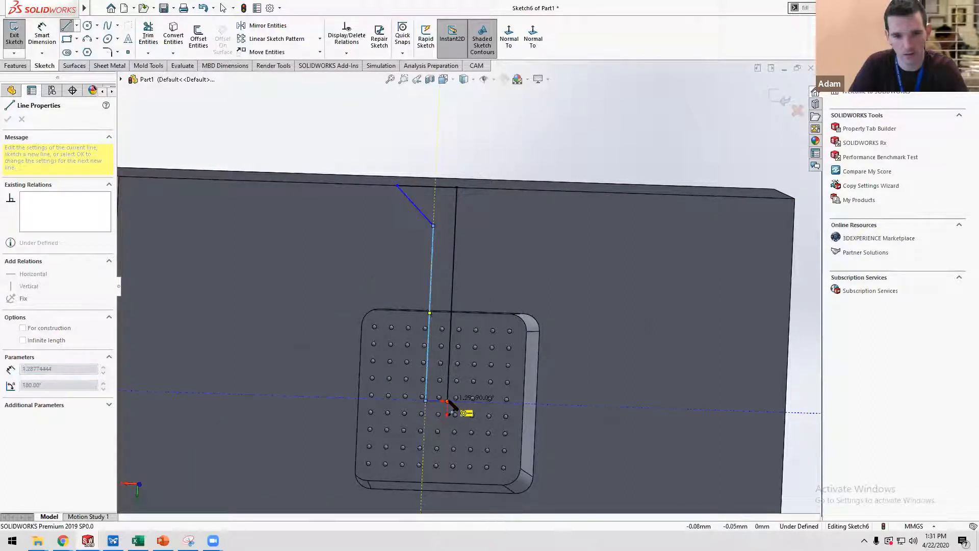
left_click(447, 400)
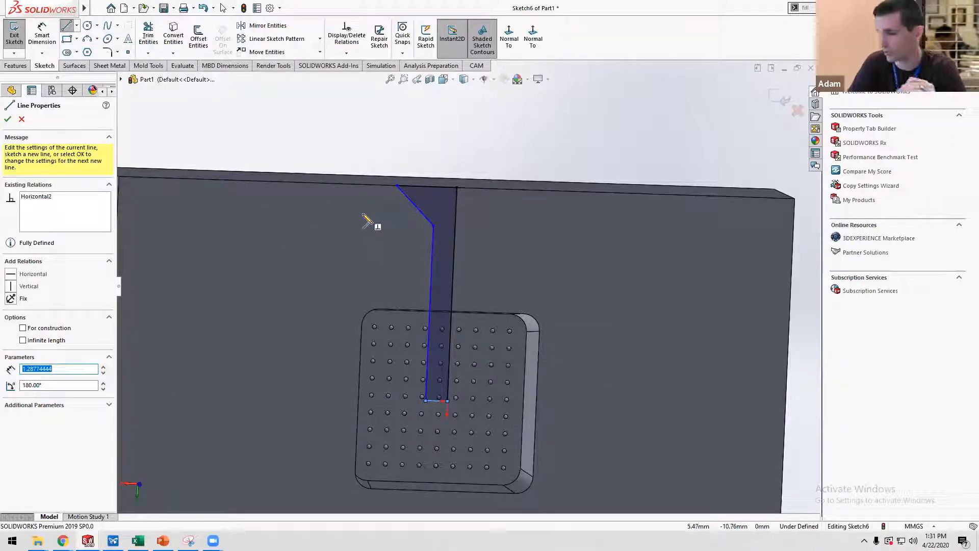
Revolve the half-funnel profile 360 degrees about the 12.5 mm vertical line as a separate body, with merging turned off.
left_click(15, 65)
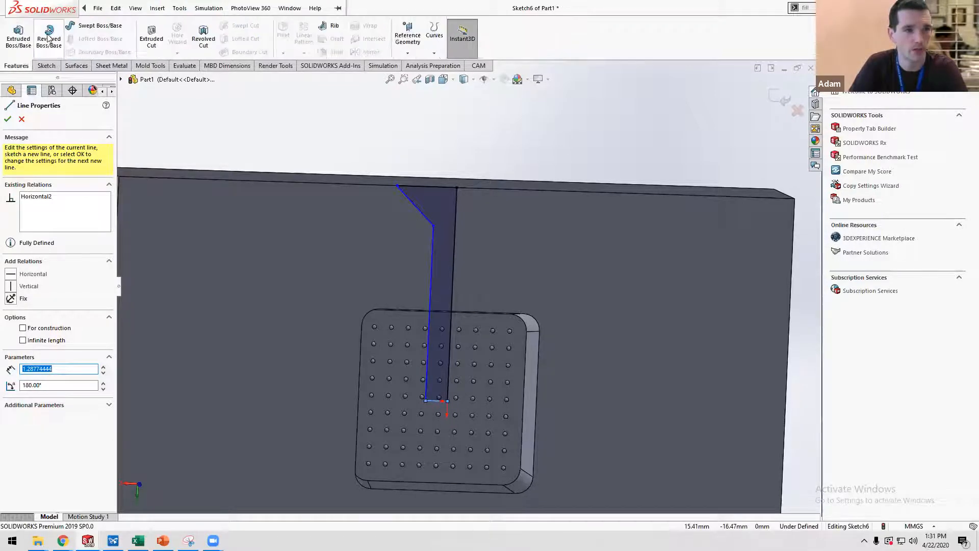
left_click(49, 38)
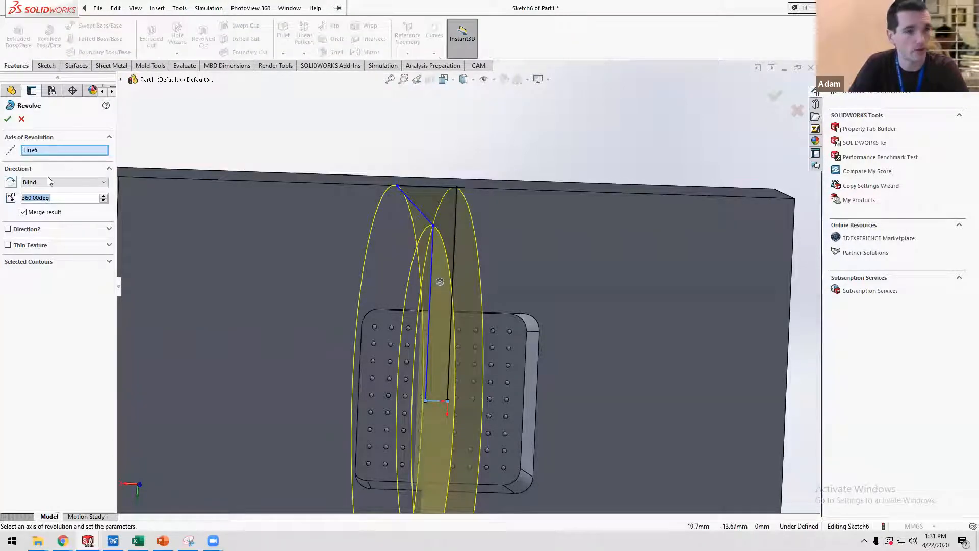
left_click(456, 213)
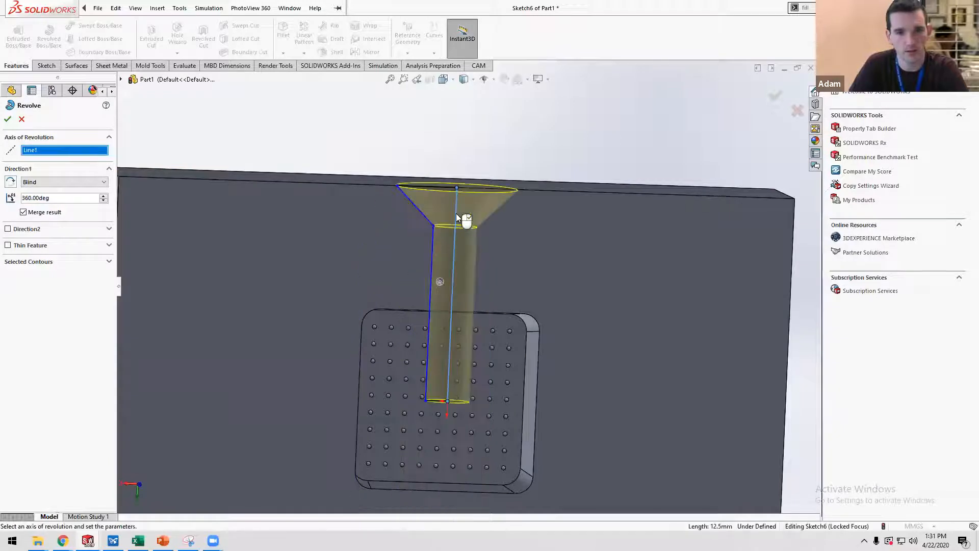
left_click(35, 215)
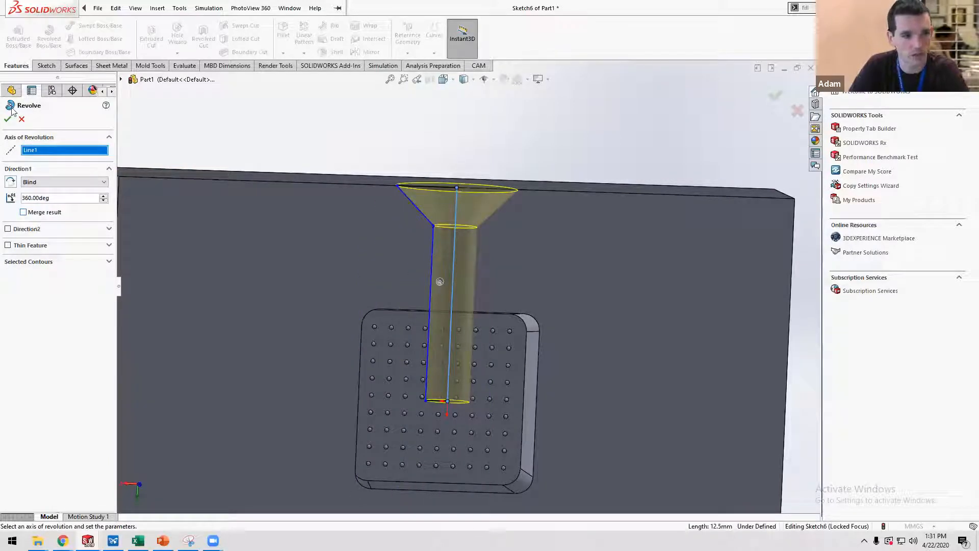
left_click(8, 119)
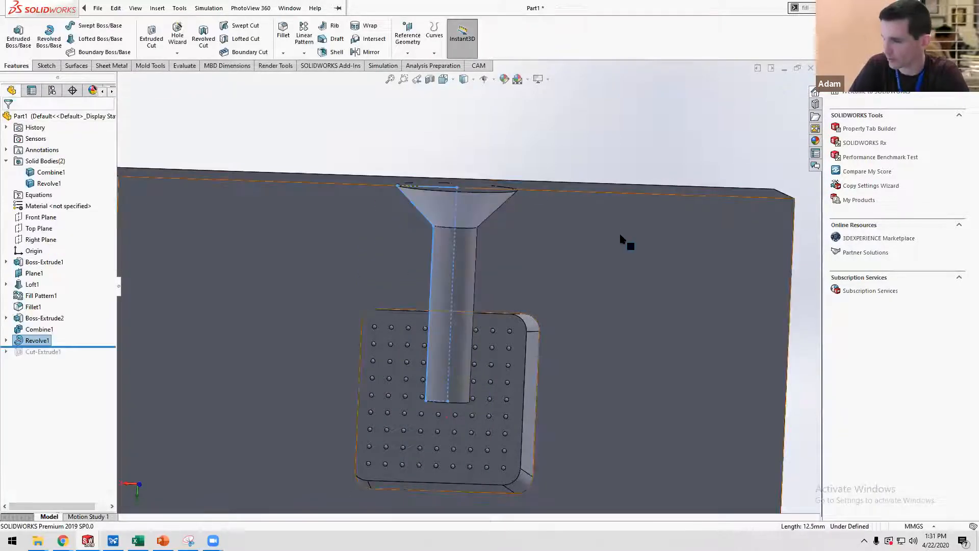
Start a new sketch on the block's large cavity-side face and convert the face's outline into sketch entities.
scroll(567, 221, "up", 5)
middle_click_drag(568, 220, 602, 267)
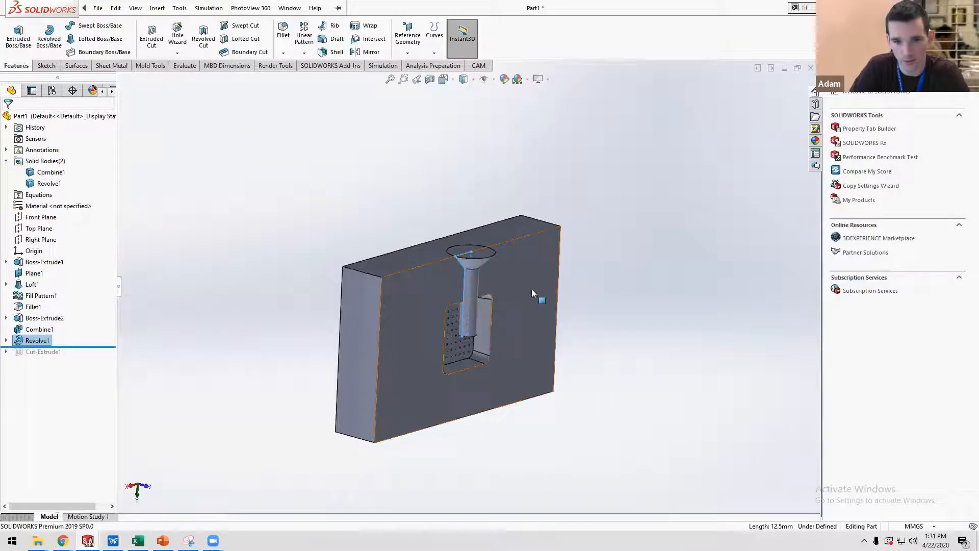
left_click(516, 273)
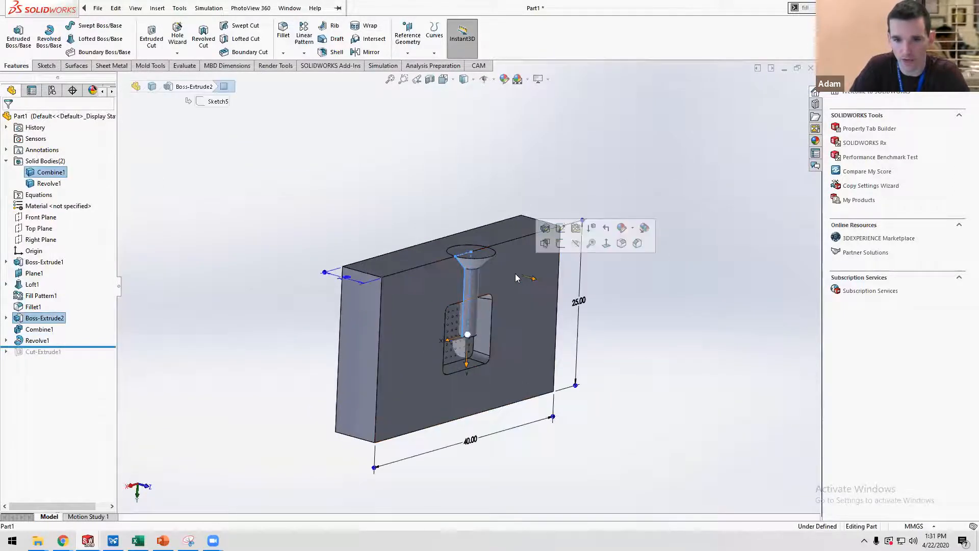
left_click(559, 243)
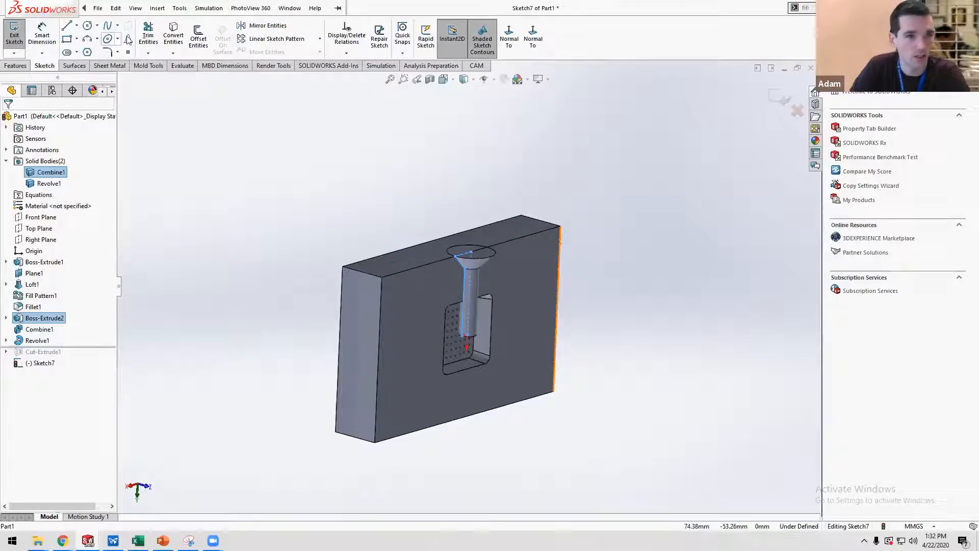
left_click(174, 39)
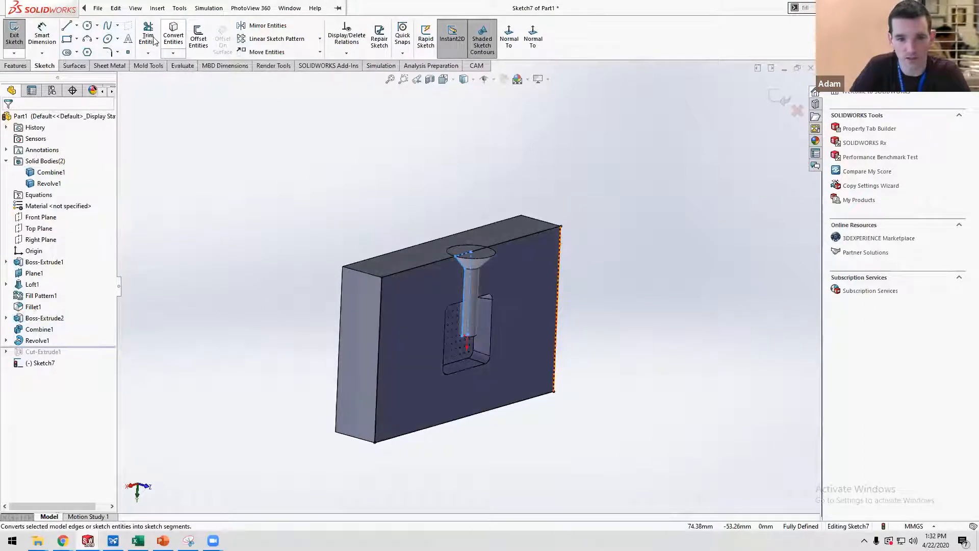
Extrude the converted outline 7.5 mm outward from the cavity-side face as a separate body, with merging turned off.
left_click(15, 65)
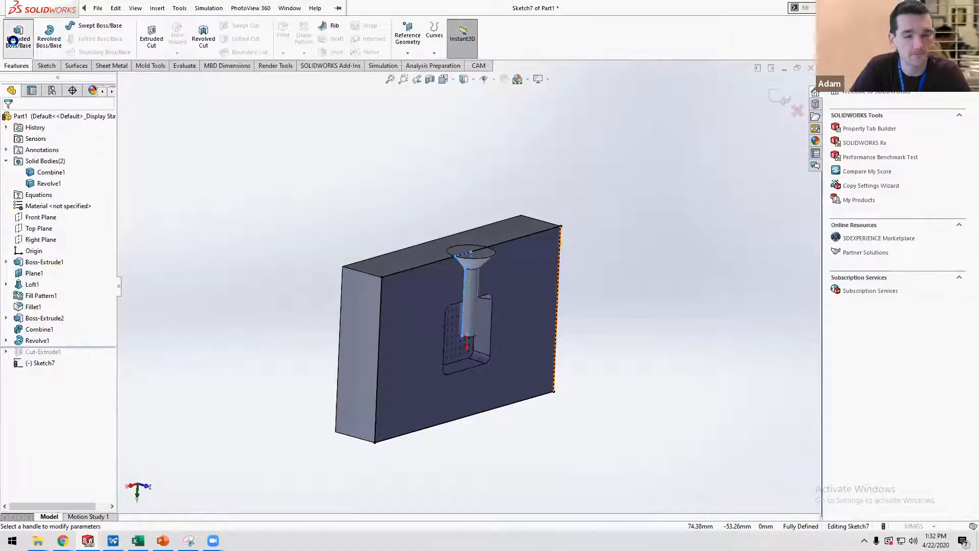
left_click(16, 40)
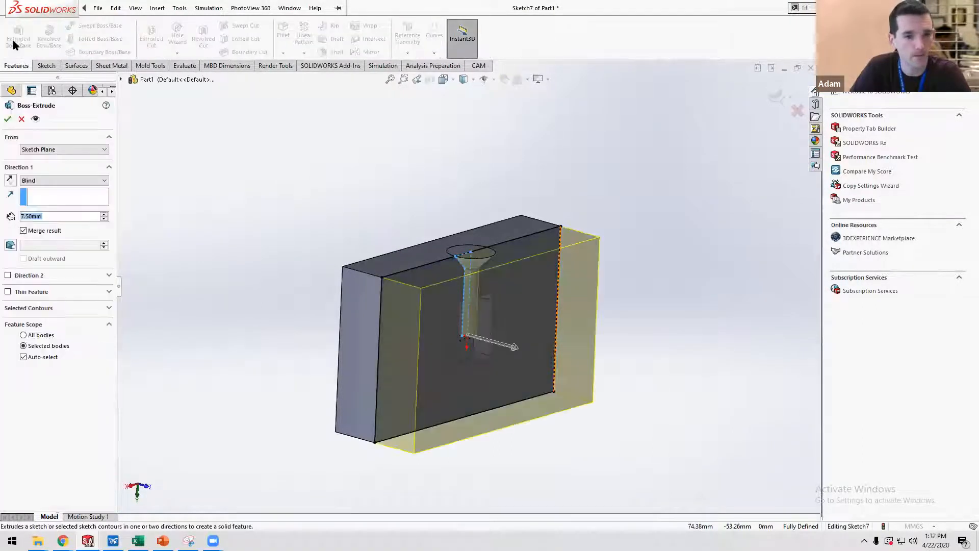
left_click(23, 231)
left_click(7, 119)
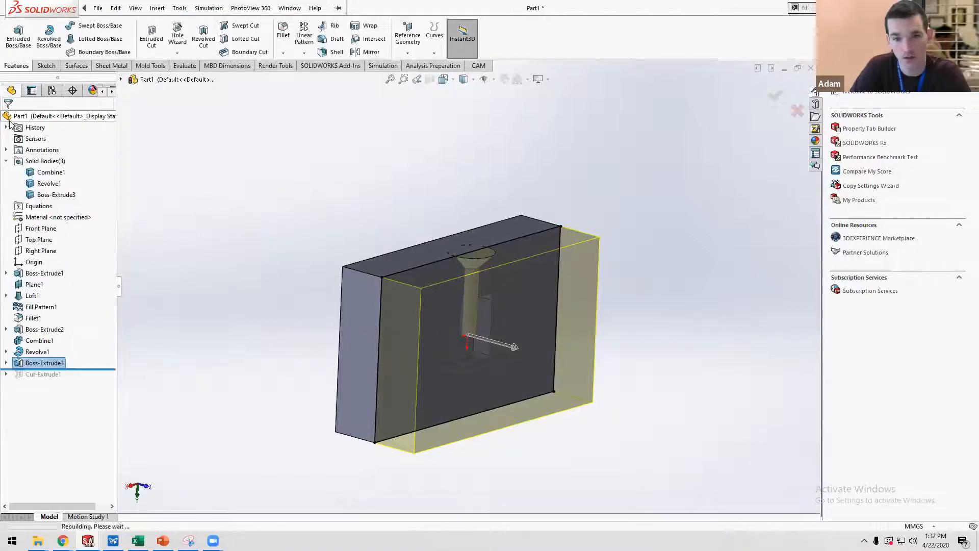
left_click(472, 257)
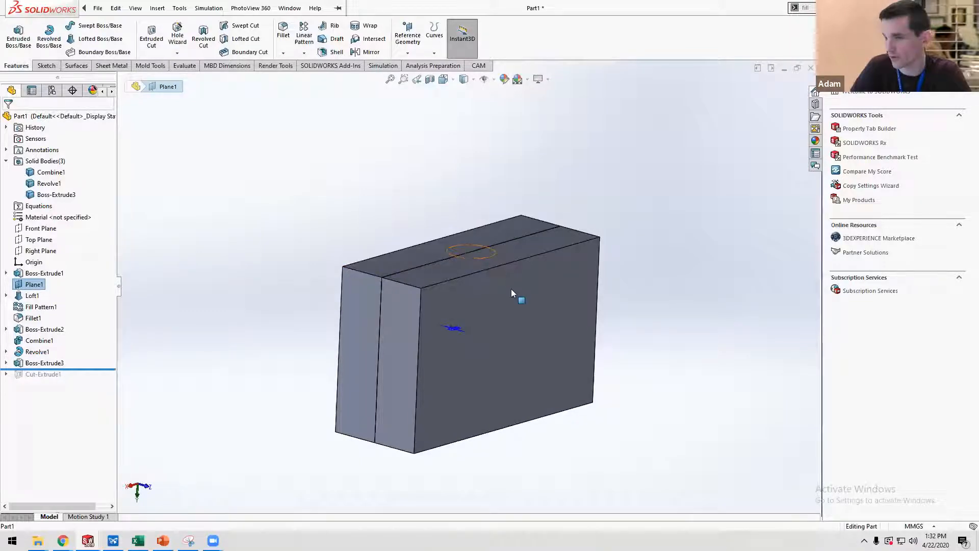
left_click(51, 175)
left_click(52, 195, "shift")
right_click(49, 187)
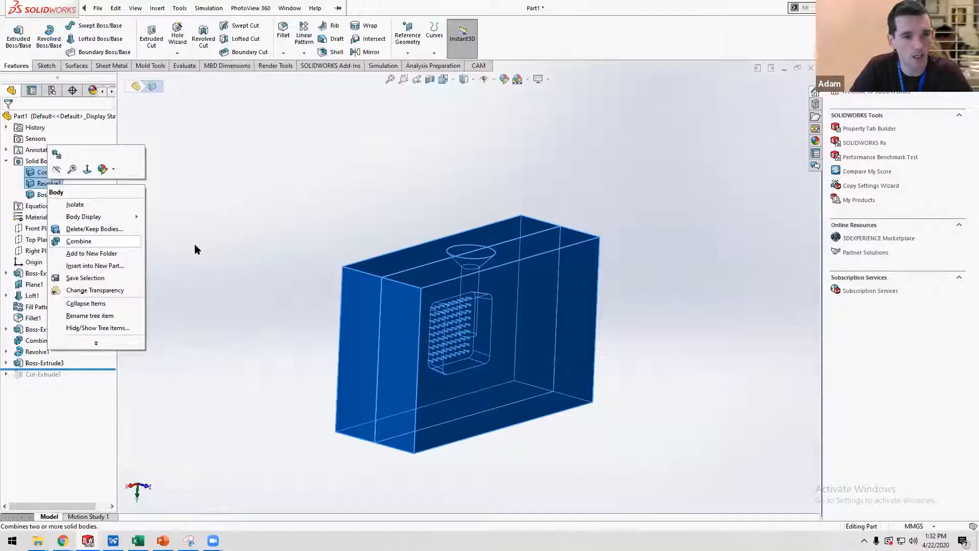
left_click(34, 284)
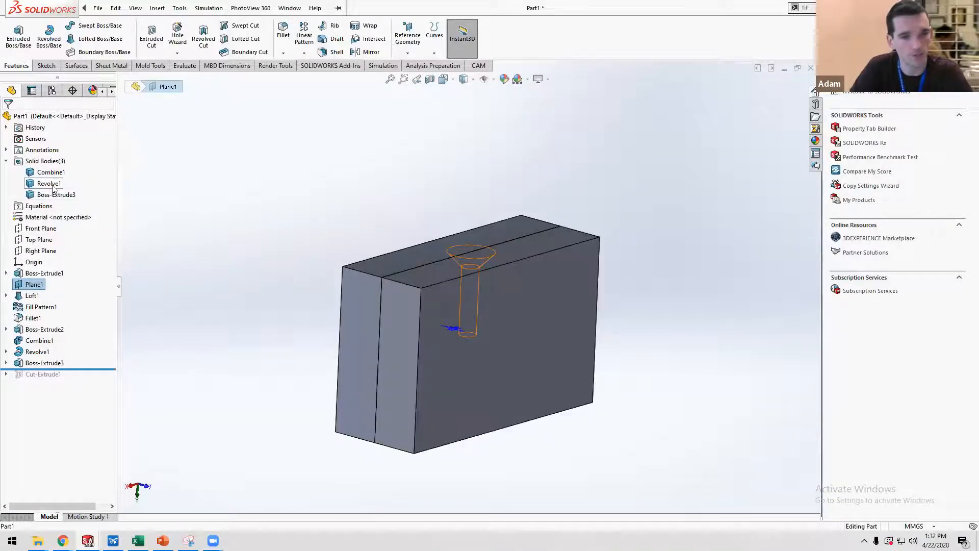
Combine the bodies with Subtract, using Boss-Extrude3 as the main body and the Revolve1 body as the one to remove.
left_click(51, 184)
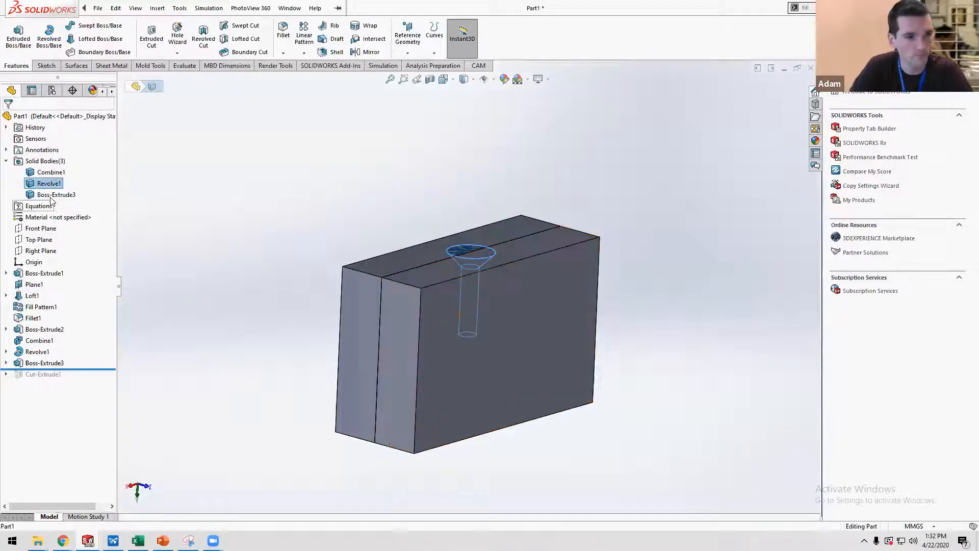
left_click(51, 197, "ctrl")
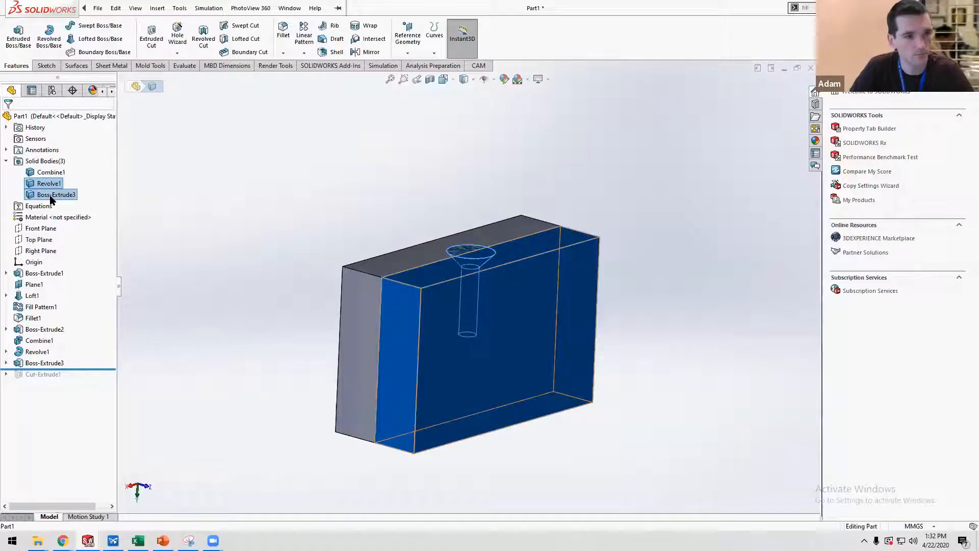
right_click(51, 199)
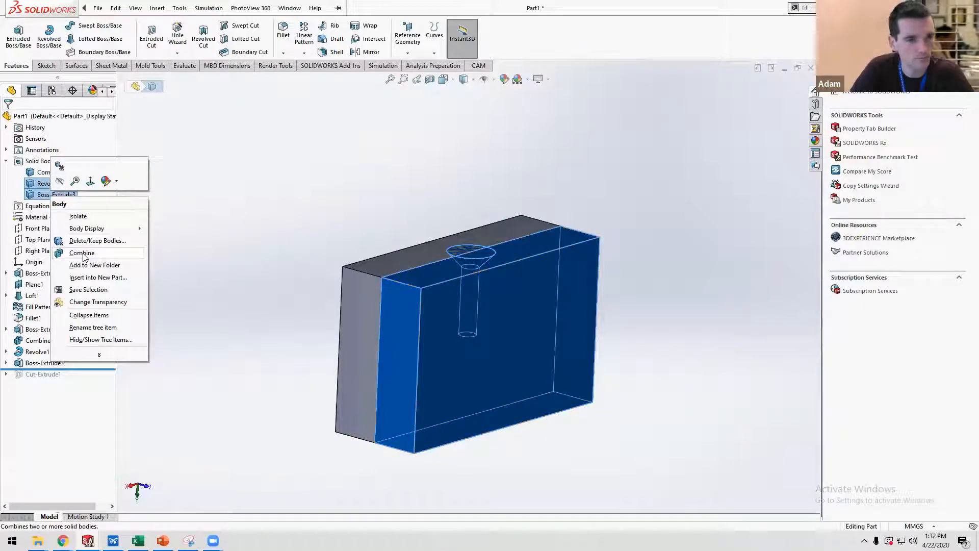
left_click(83, 253)
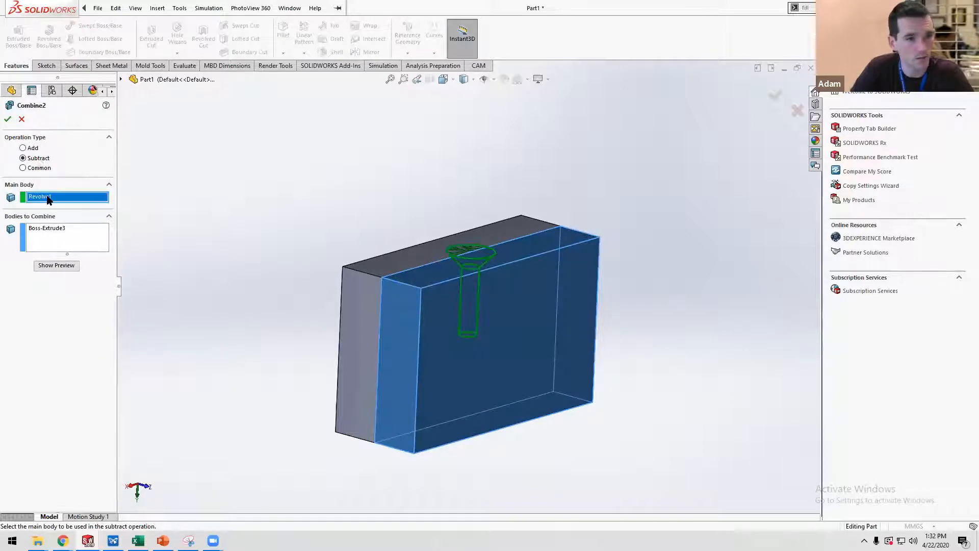
left_click(447, 341)
left_click(439, 344)
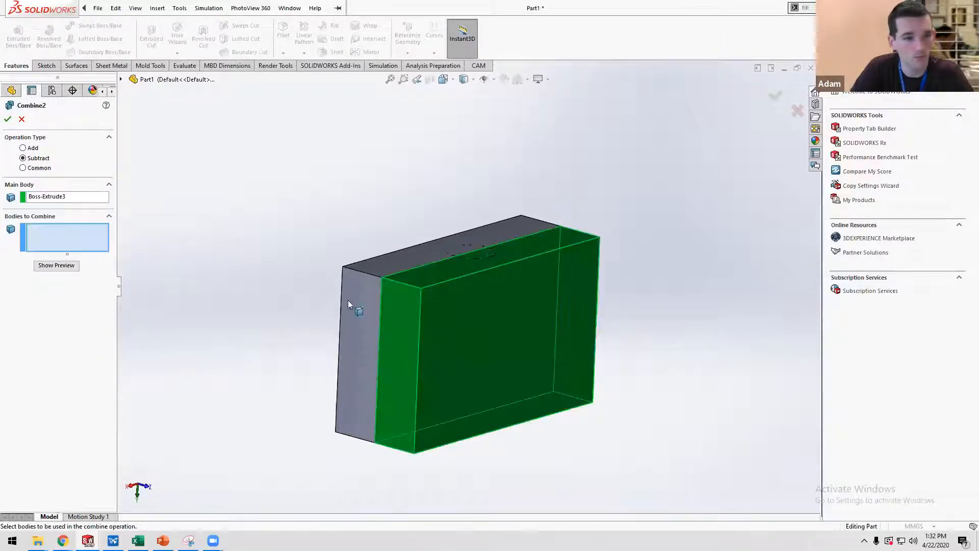
left_click(461, 248)
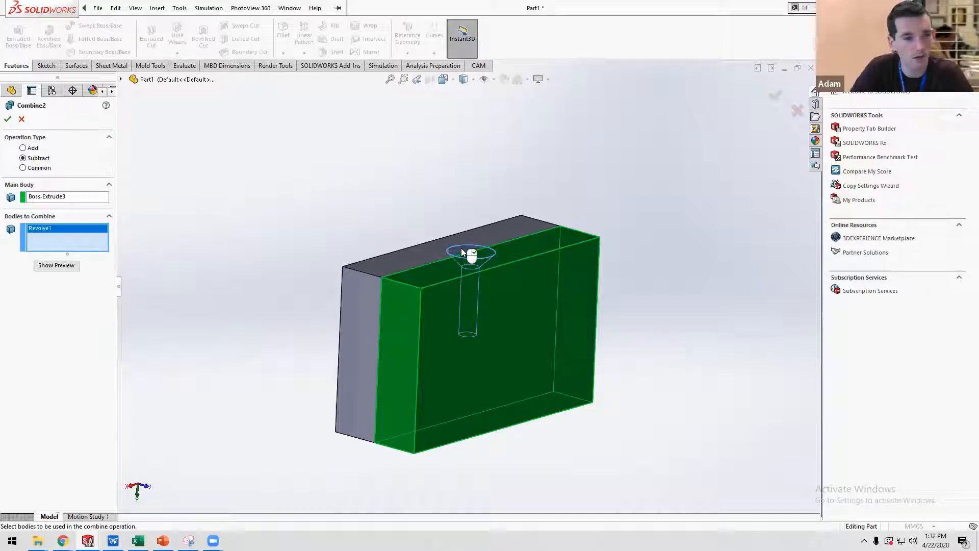
right_click(461, 248)
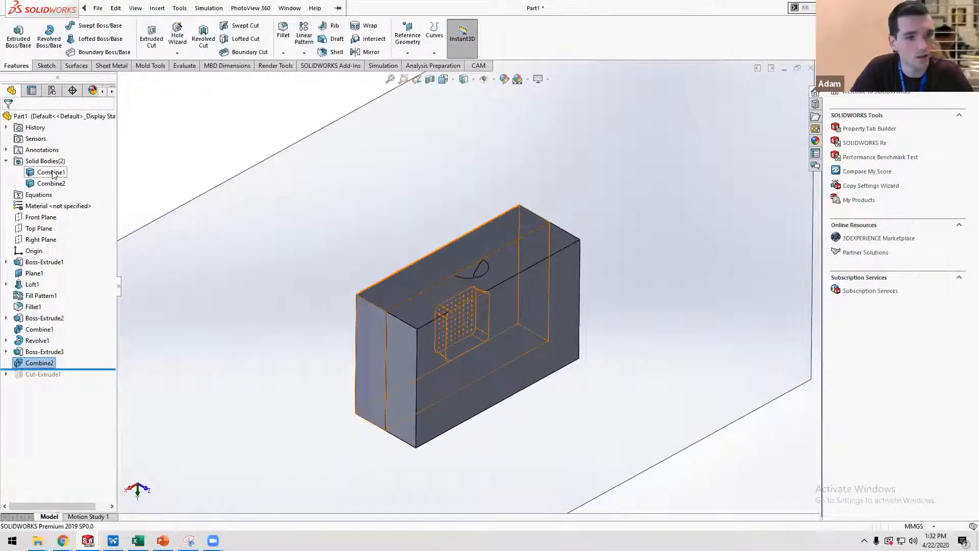
scroll(518, 290, "down", 5)
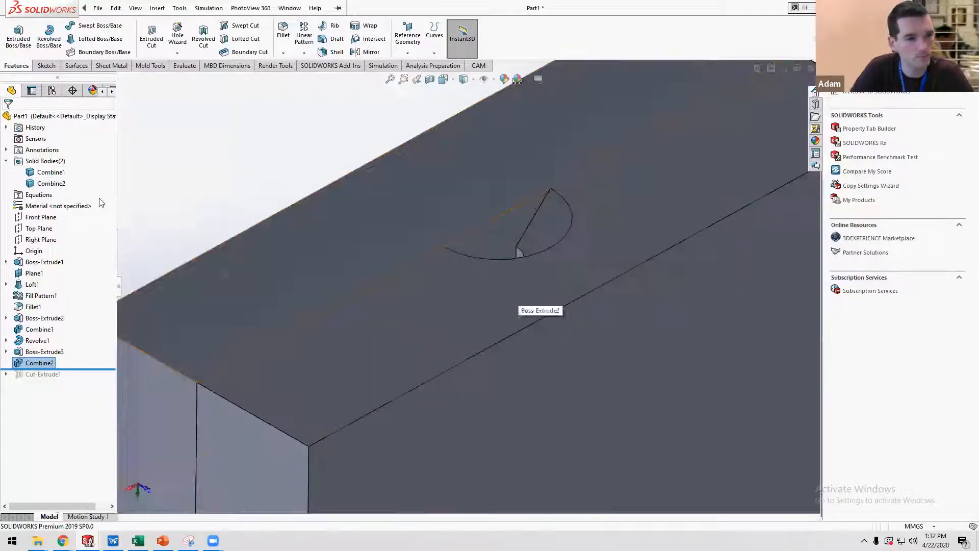
Roll the feature history back to just before Boss-Extrude3.
left_click_drag(83, 369, 81, 357)
right_click(41, 184)
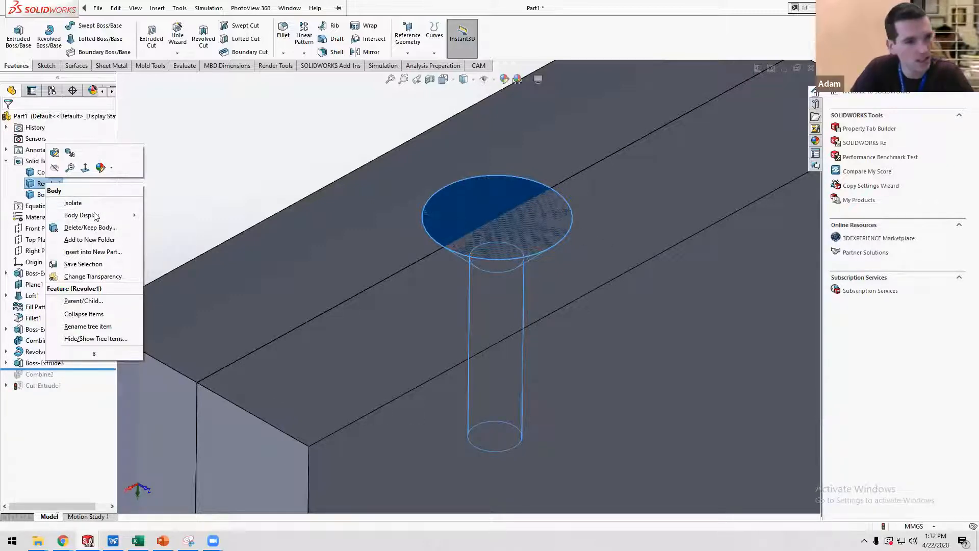
mouse_move(96, 216)
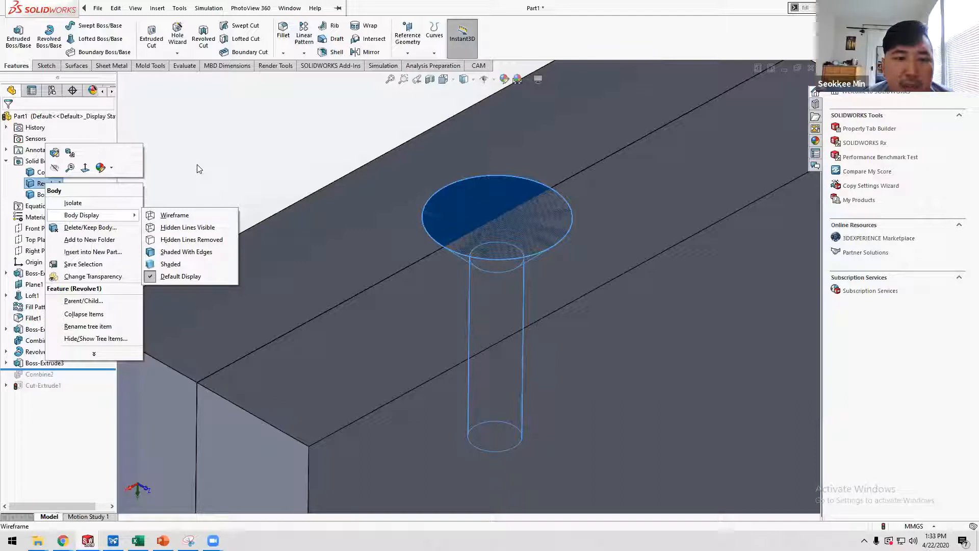
left_click(243, 106)
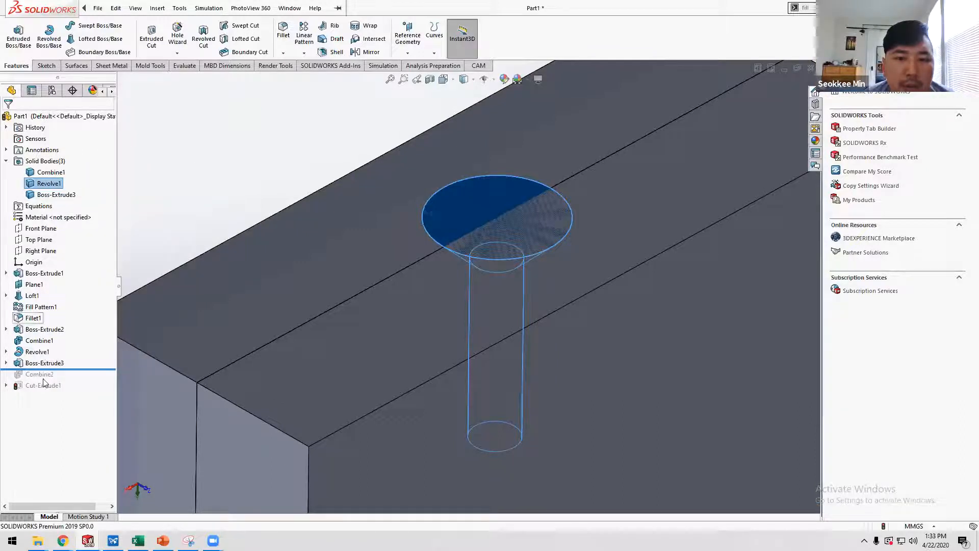
left_click_drag(76, 369, 80, 357)
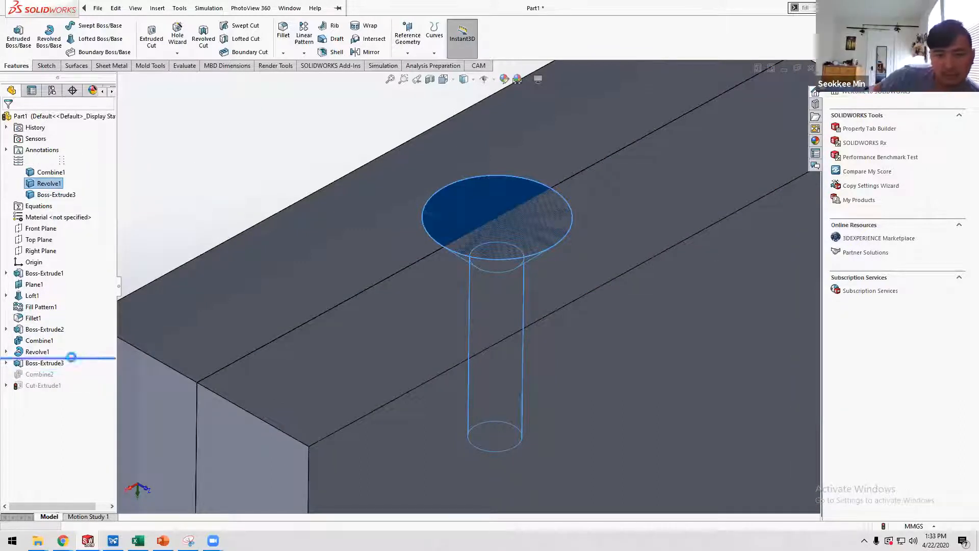
key("f")
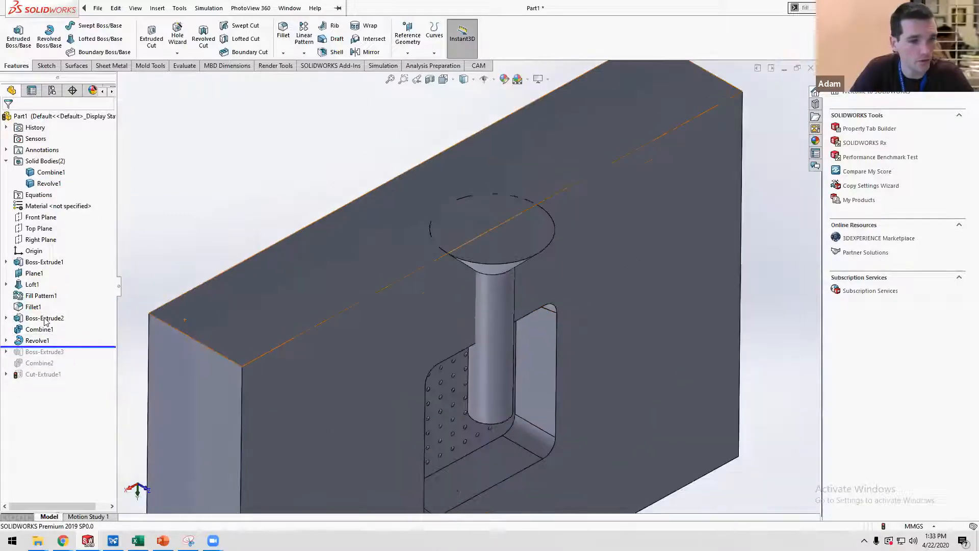
Edit Boss-Extrude2 so the block also extrudes in Direction 2.
left_click(45, 318)
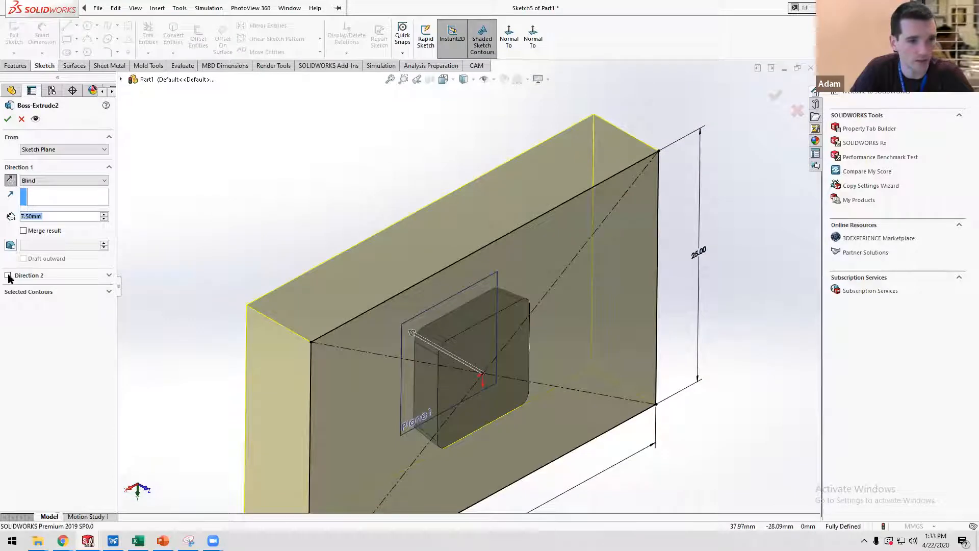
left_click(8, 276)
left_click(8, 120)
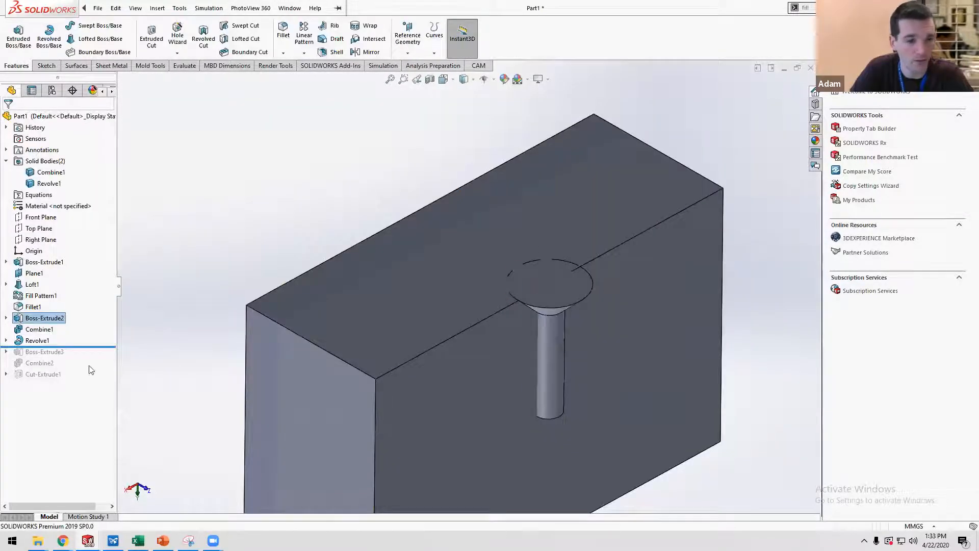
Change the sketch plane of Revolve1's sketch to the Front Plane.
right_click(51, 340)
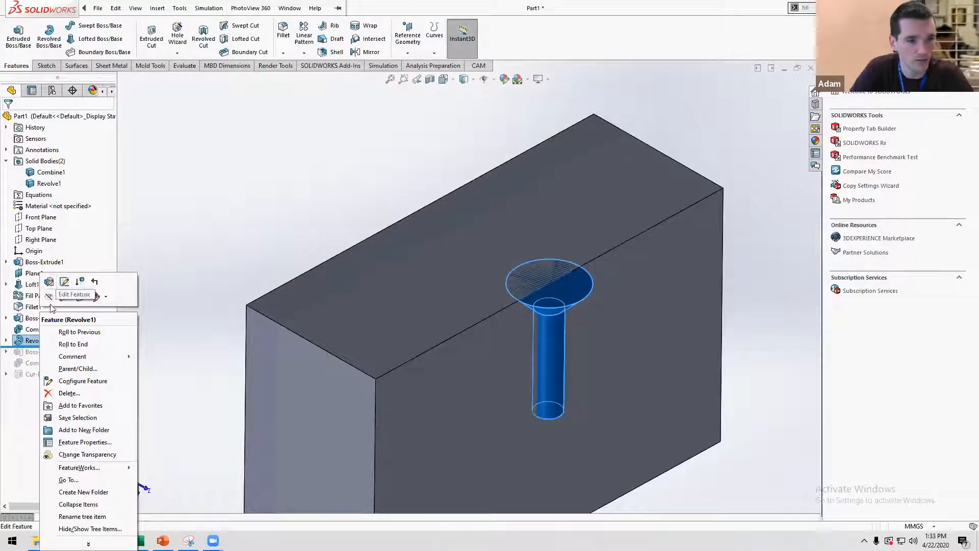
left_click(18, 419)
left_click(6, 340)
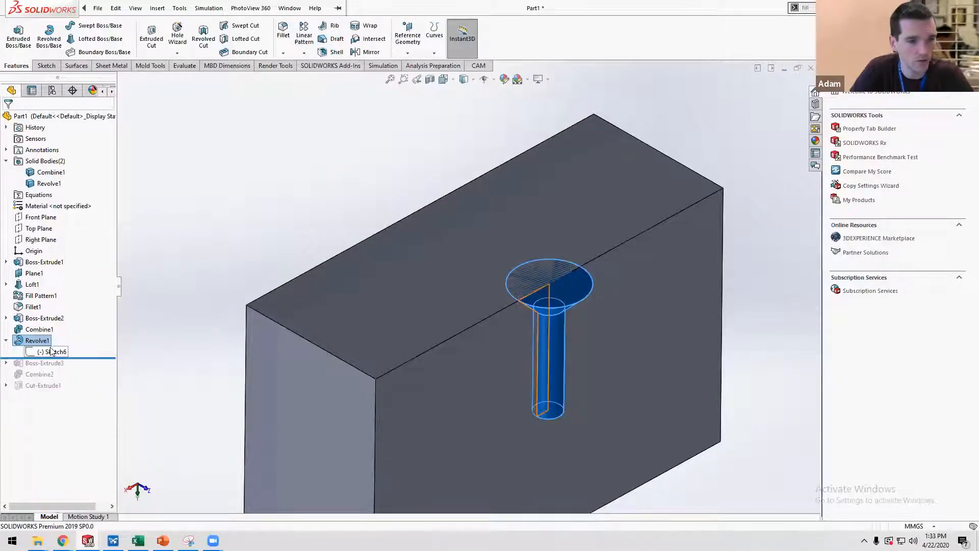
left_click(51, 352)
left_click(76, 314)
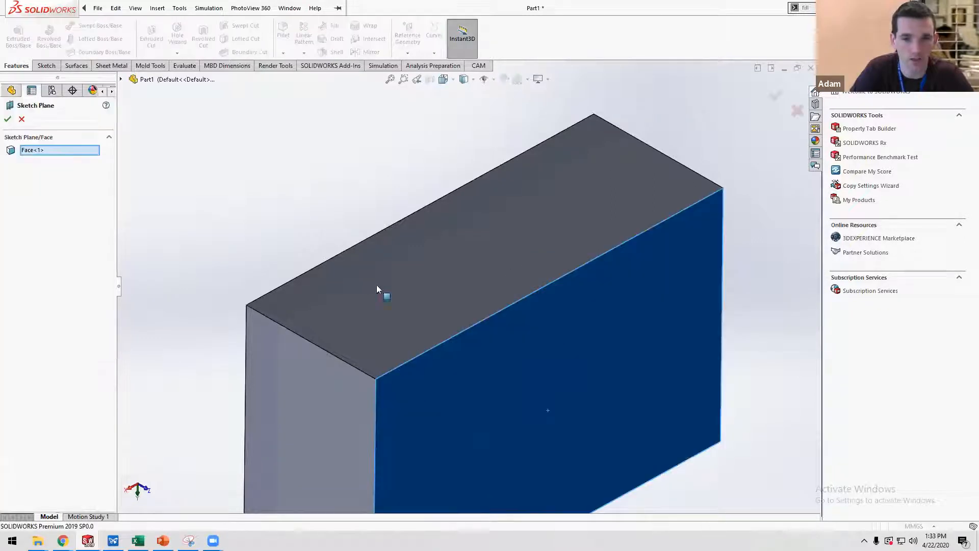
left_click(121, 79)
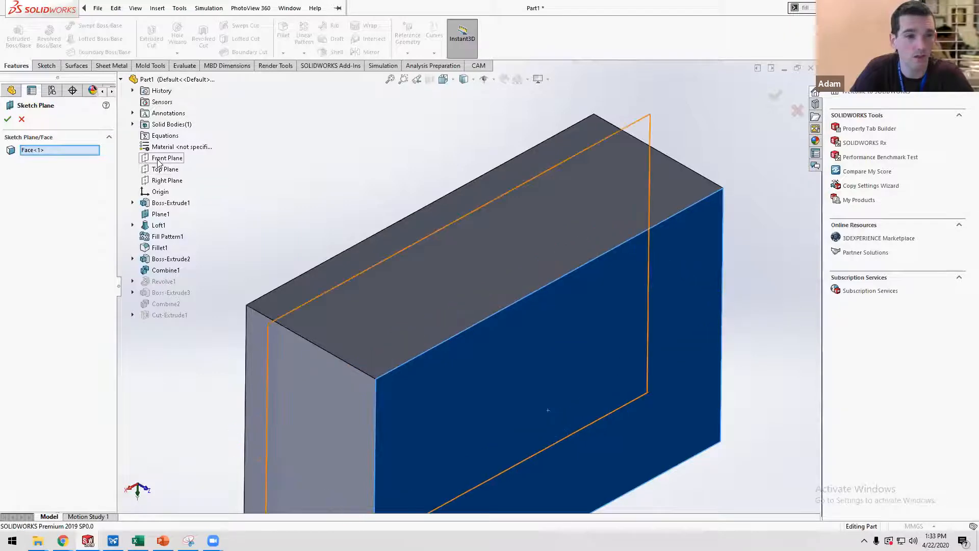
left_click(167, 157)
left_click(8, 119)
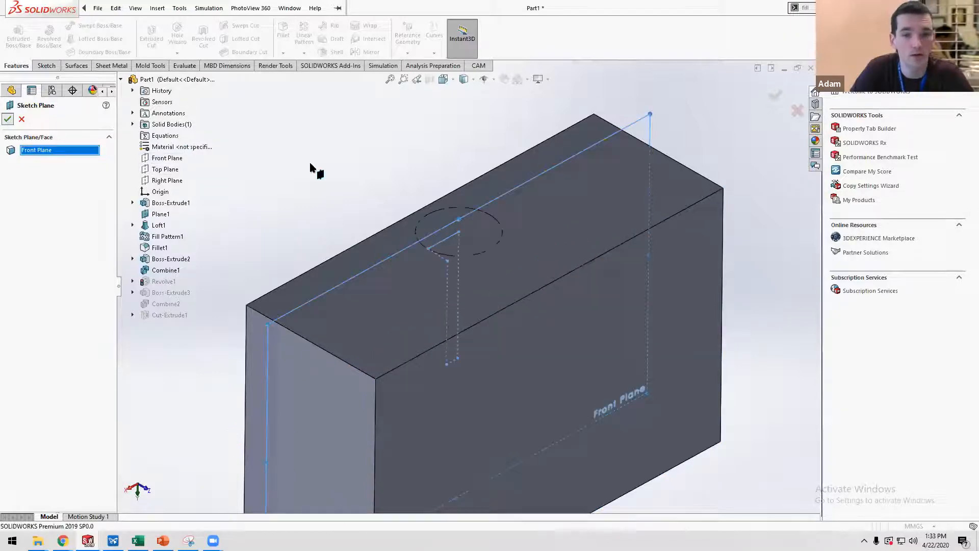
mouse_move(390, 262)
middle_mouse_down()
mouse_move(445, 222)
mouse_move(421, 223)
mouse_move(428, 244)
middle_mouse_up()
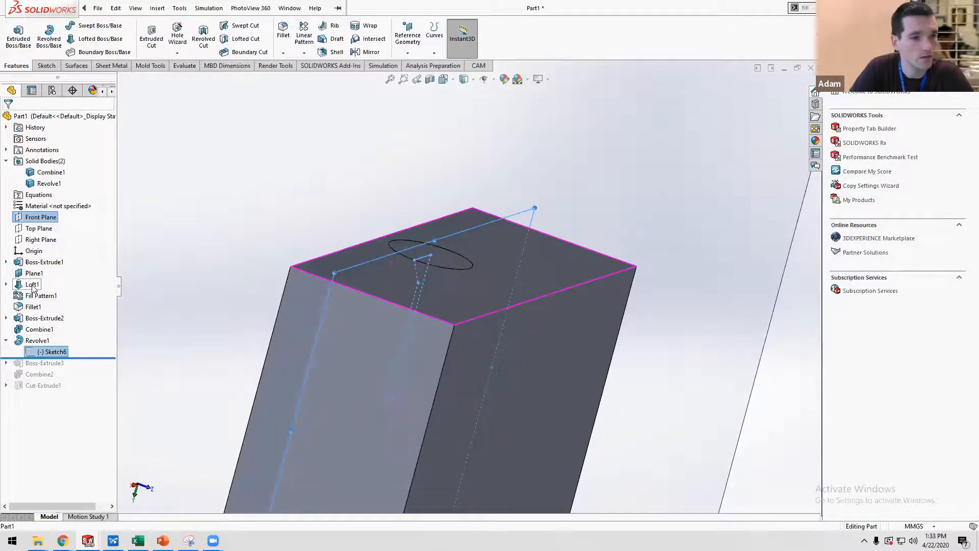
Check where Plane1 lies within the block, and roll the feature history back to just before Revolve1.
left_click(32, 277)
middle_click_drag(254, 295, 279, 284)
scroll(280, 283, "up", 2)
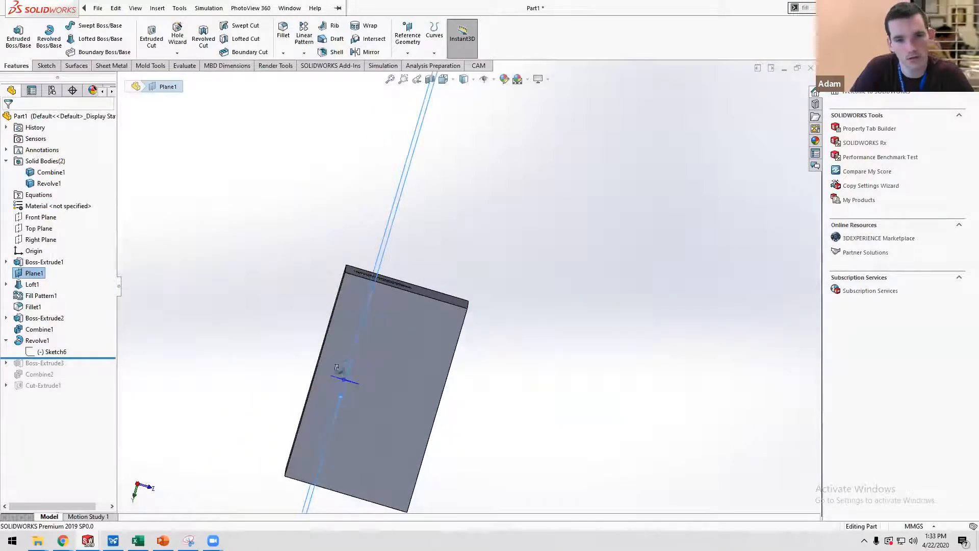
middle_click_drag(336, 368, 333, 361)
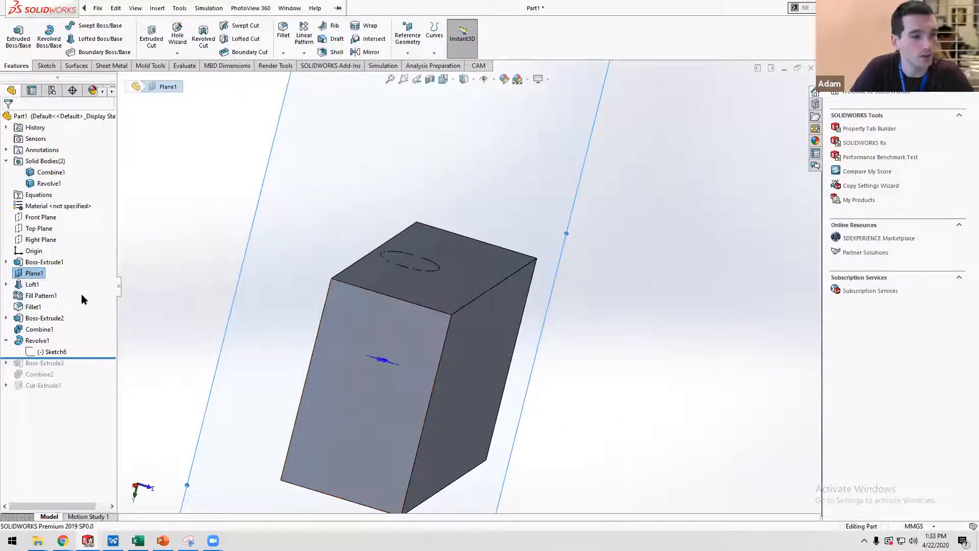
left_click_drag(91, 356, 127, 321)
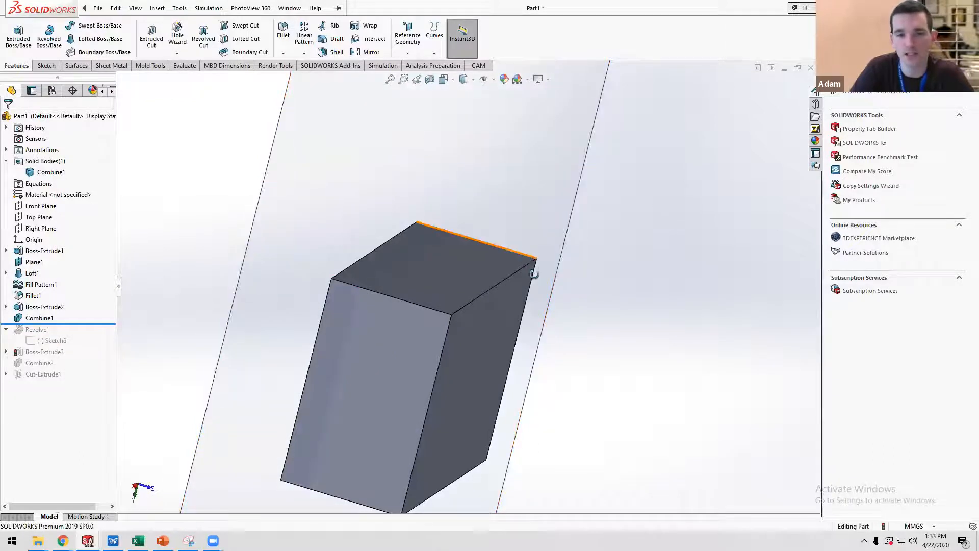
middle_click_drag(533, 266, 525, 282)
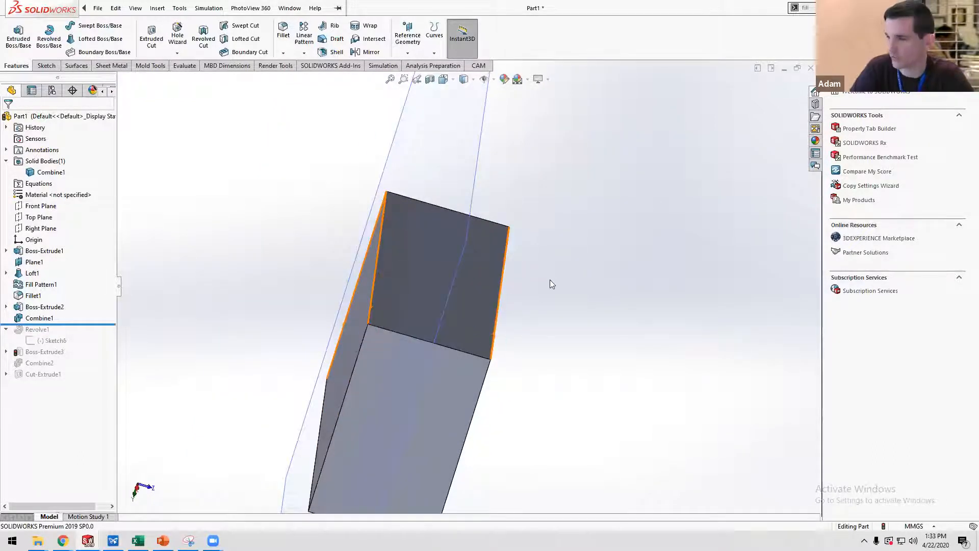
middle_click_drag(388, 190, 320, 166)
Create a reference plane midway between the block's two large opposite side faces.
left_click(408, 50)
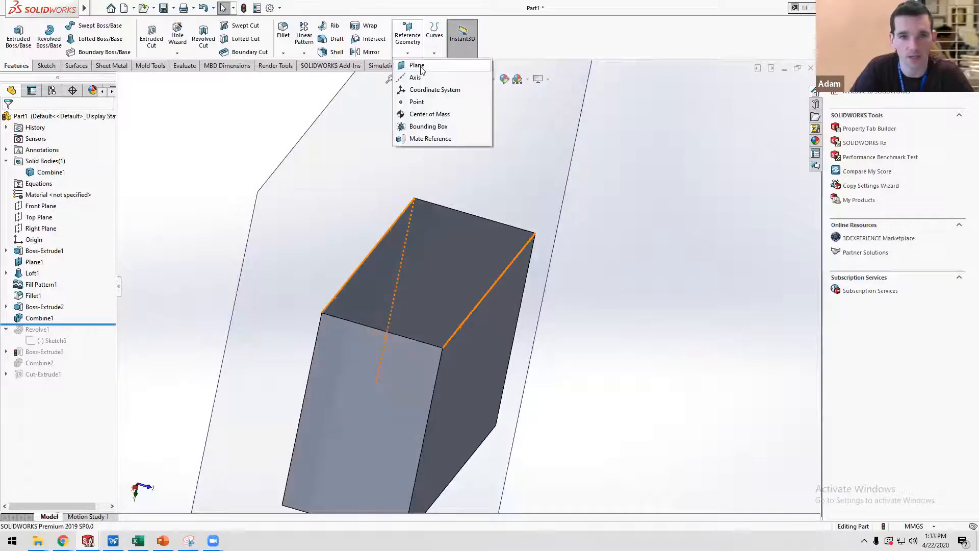
left_click(416, 67)
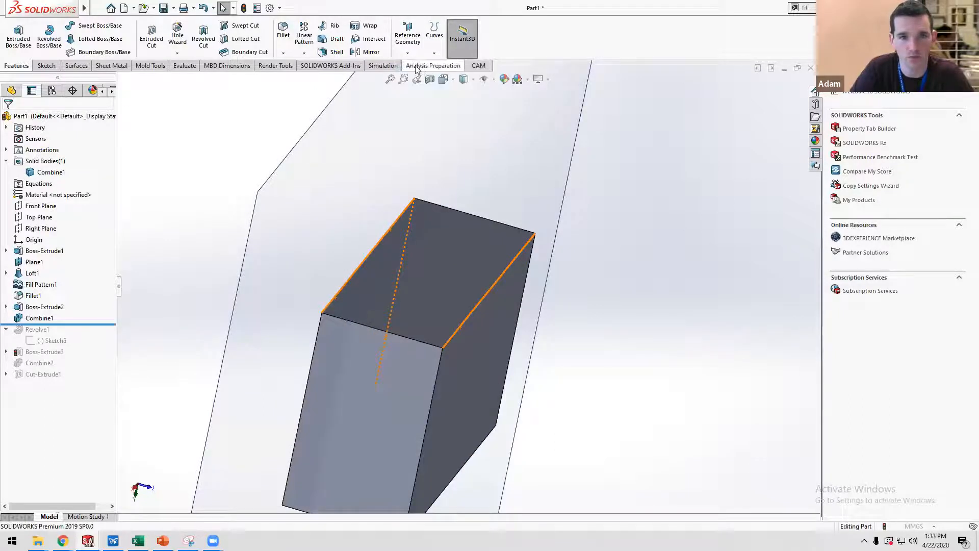
left_click(461, 370)
middle_click_drag(462, 371, 372, 338)
left_click(385, 334)
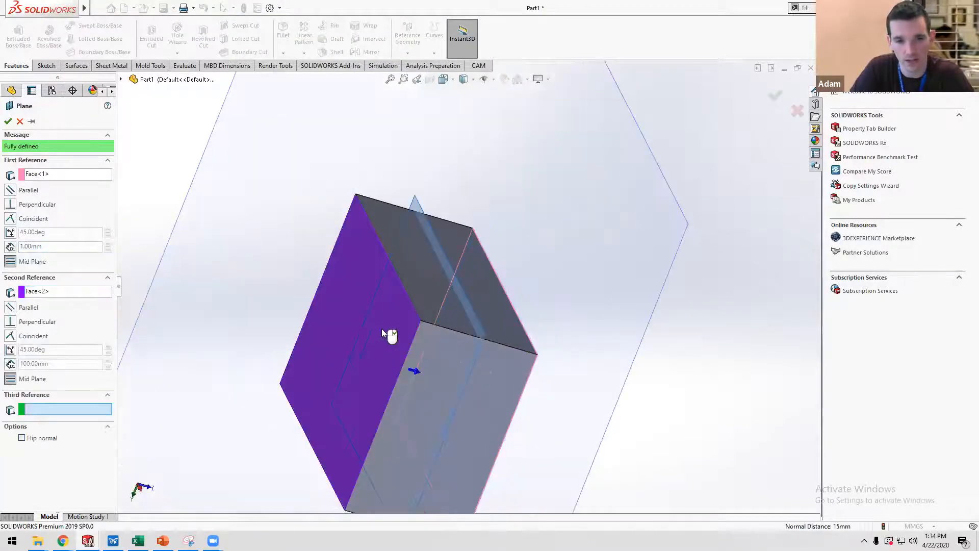
middle_click_drag(365, 305, 366, 316)
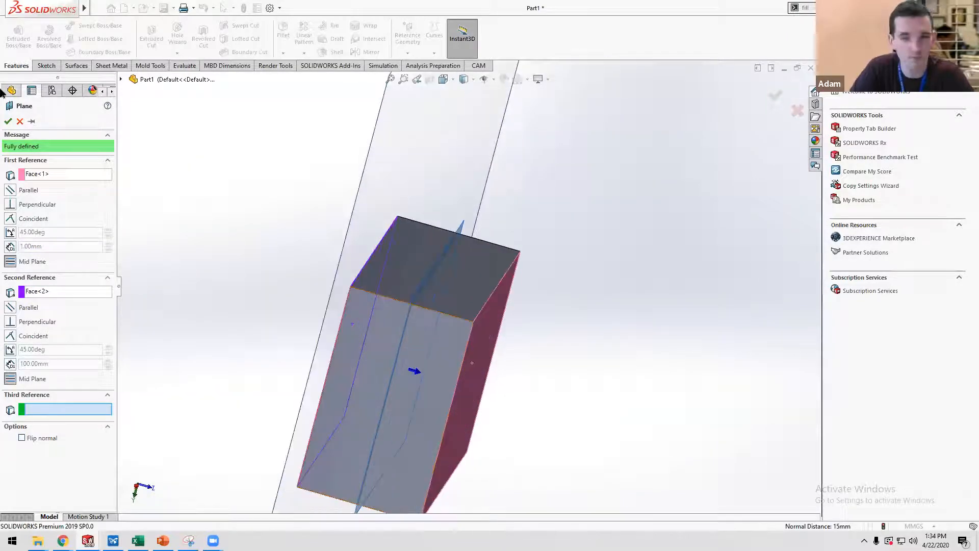
left_click(9, 121)
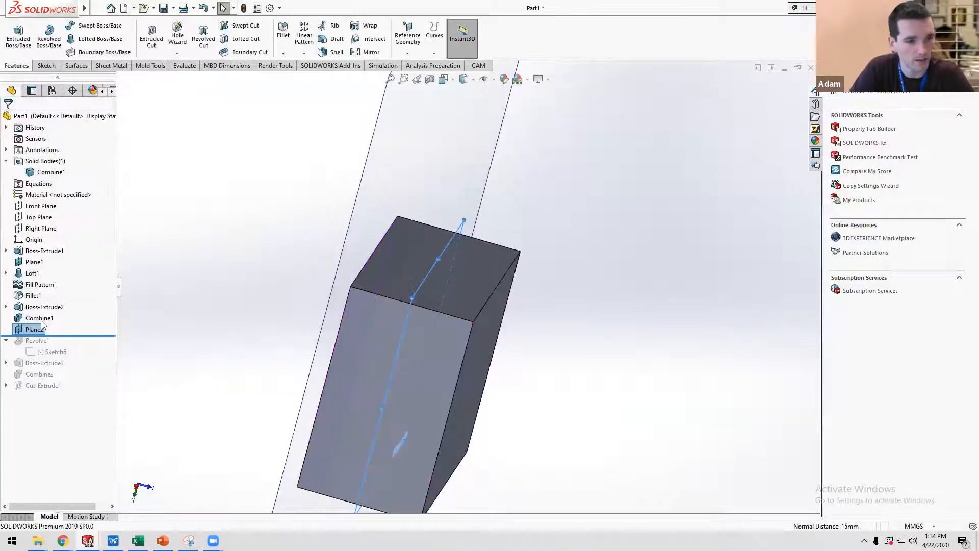
Roll the history forward past Revolve1 and move its sketch, Sketch6, onto the new mid plane, Plane2.
left_click_drag(71, 336, 69, 357)
left_click(51, 364)
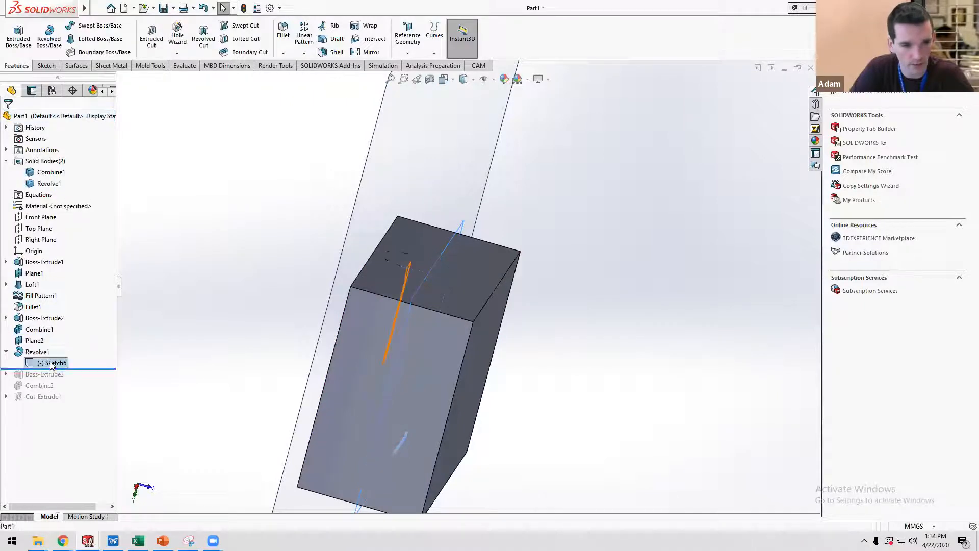
right_click(51, 364)
left_click(75, 334)
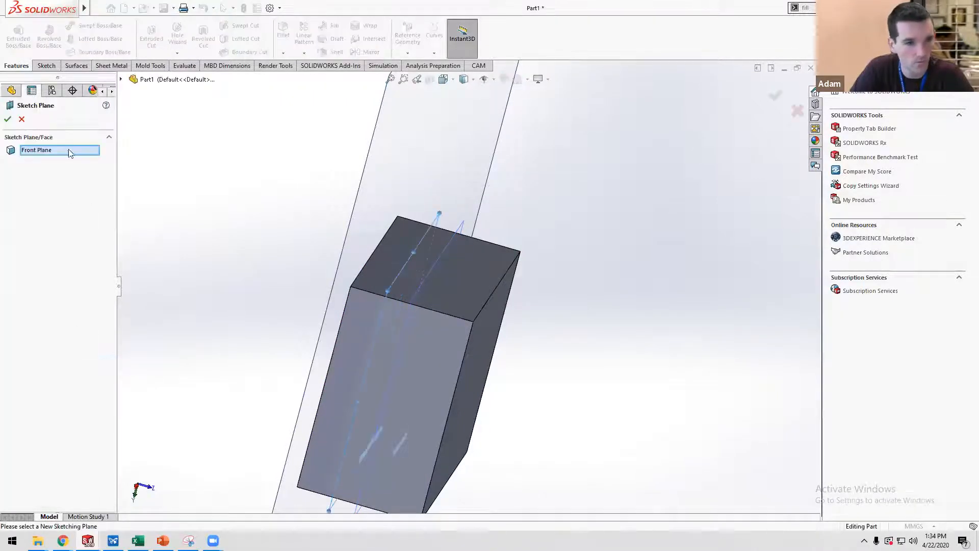
left_click(121, 79)
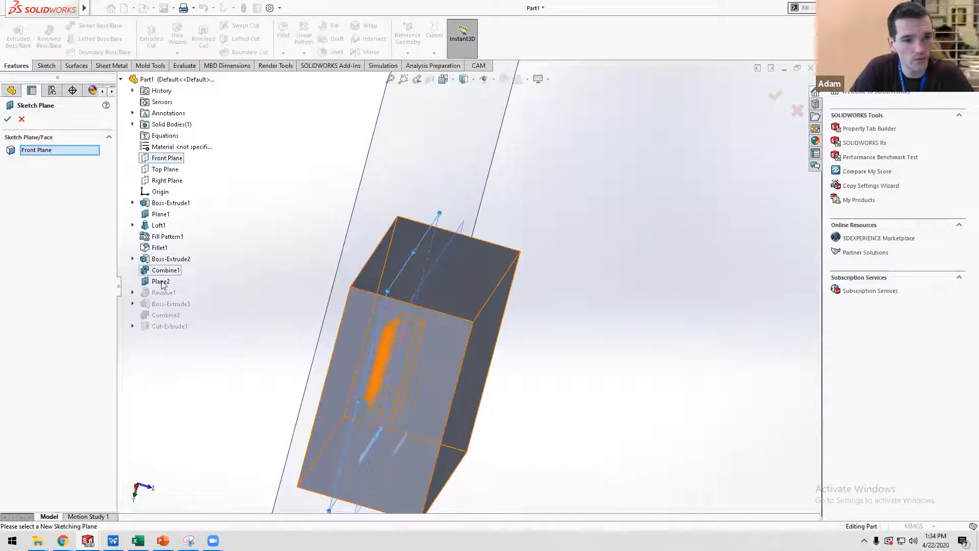
left_click(160, 282)
left_click(9, 120)
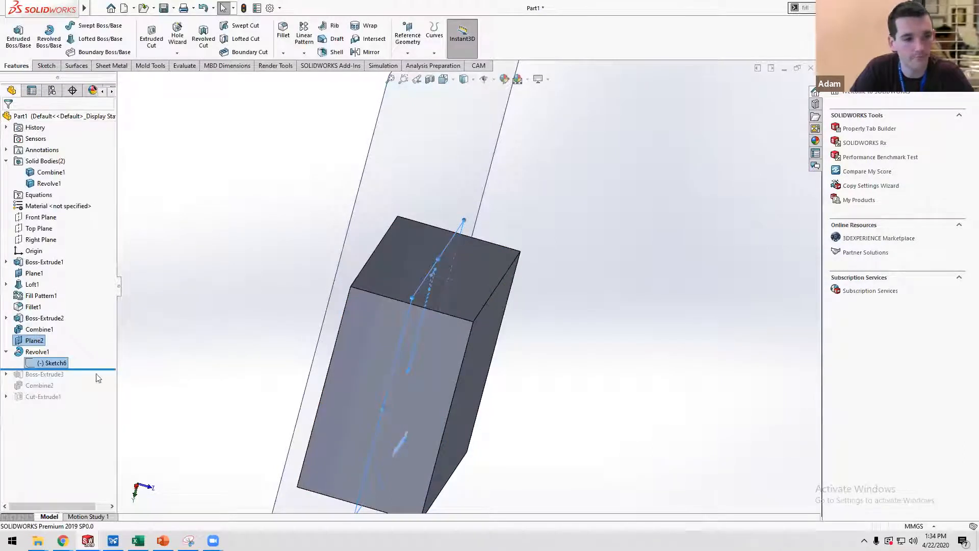
scroll(211, 319, "up", 4)
scroll(274, 312, "down", 3)
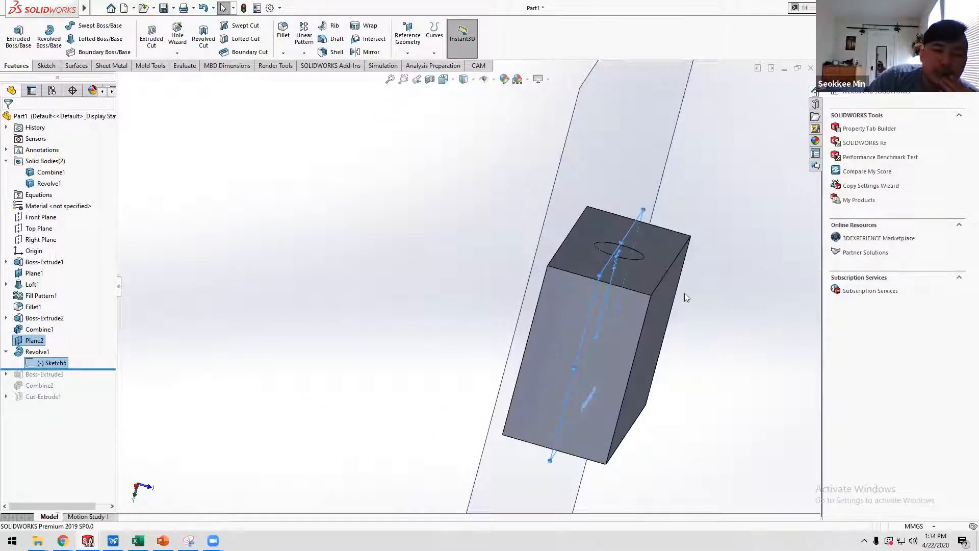
Examine from several angles how Plane2 and the funnel profile Sketch6 sit within the mold block.
scroll(685, 294, "down", 1)
middle_click_drag(642, 281, 640, 300)
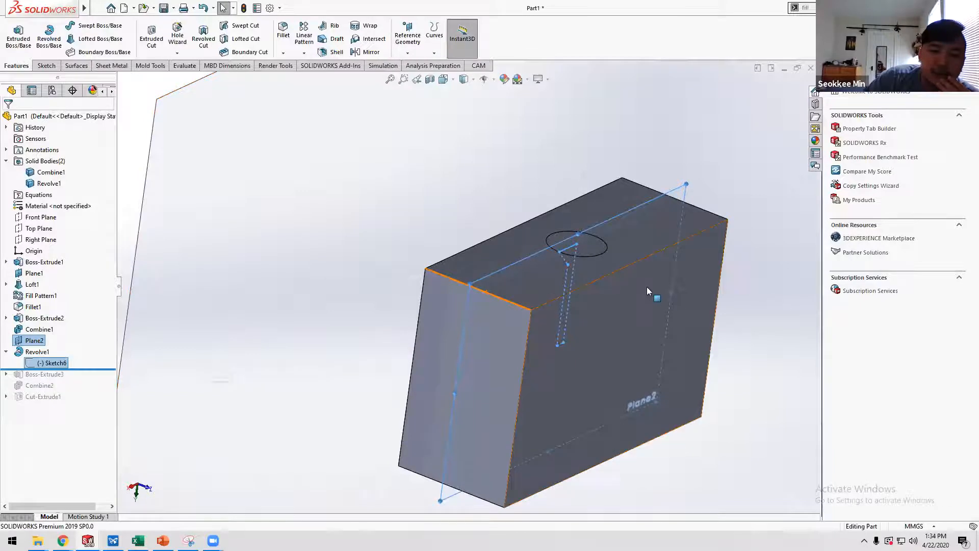
middle_click_drag(597, 283, 512, 328, "ctrl")
scroll(511, 327, "up", 1)
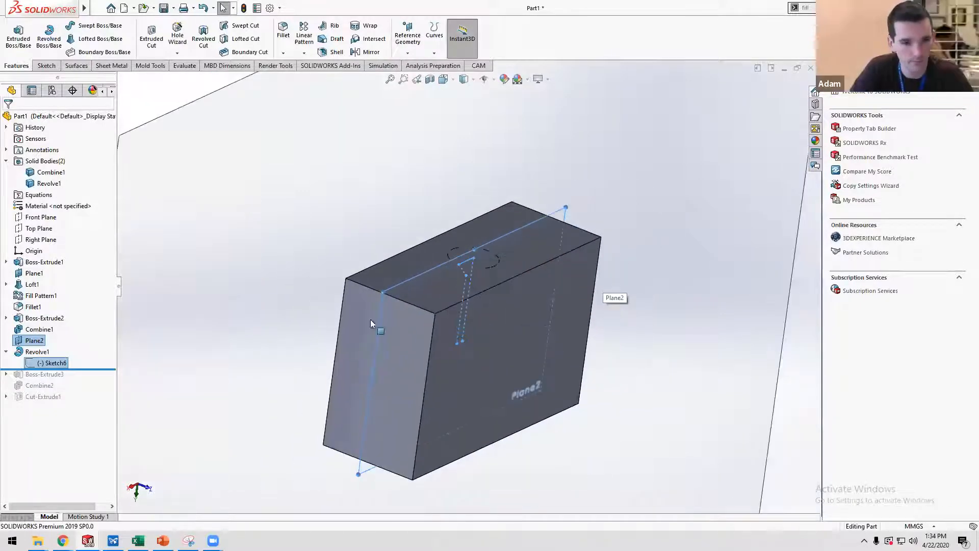
scroll(133, 203, "up", 1)
left_click(133, 202)
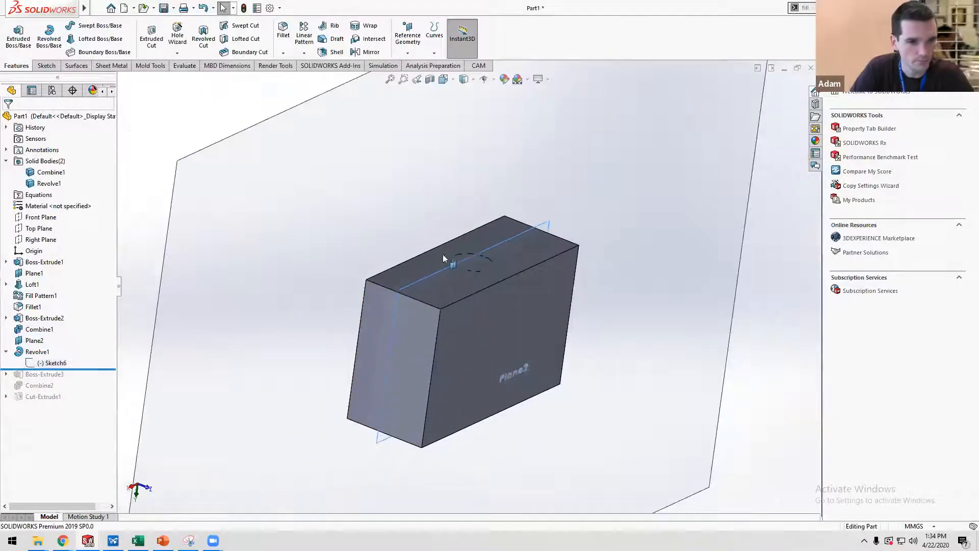
left_click(443, 296)
right_click(443, 296)
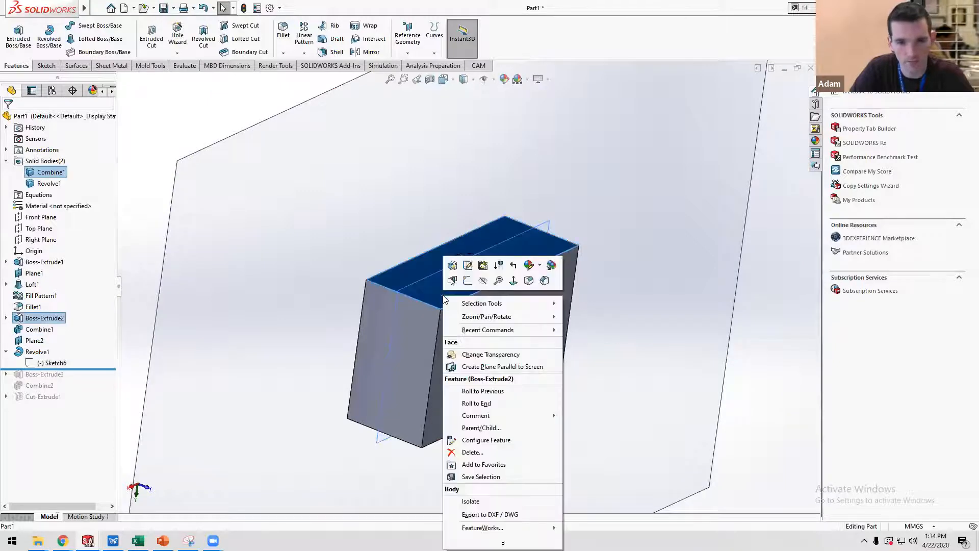
left_click(158, 280)
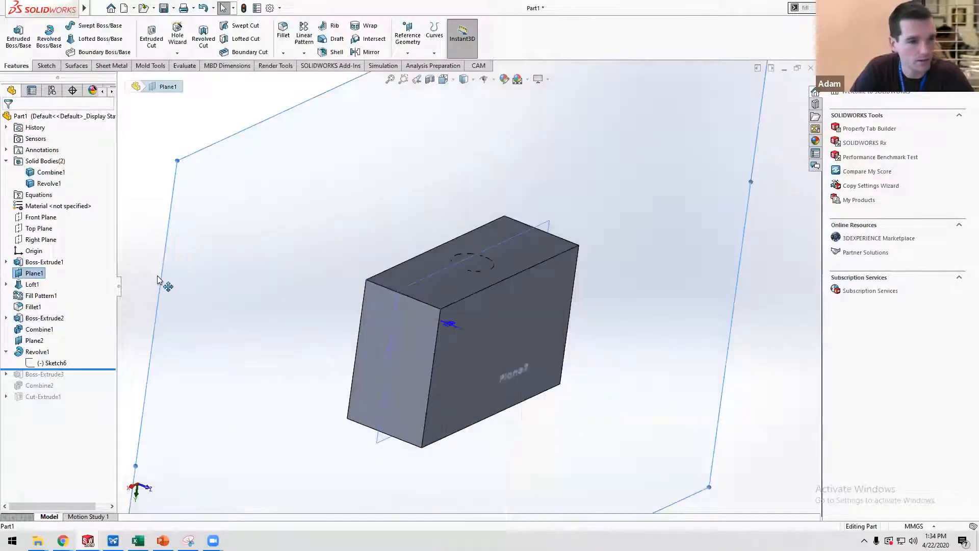
Subtract the revolved funnel body Revolve1 from the block body Combine1 with a Combine operation.
left_click(6, 352)
scroll(471, 280, "down", 3)
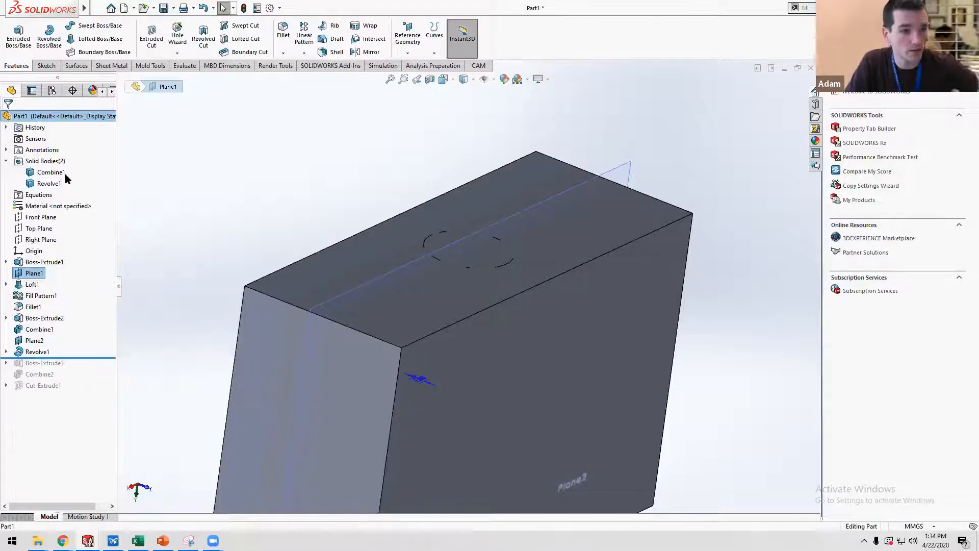
left_click(51, 173)
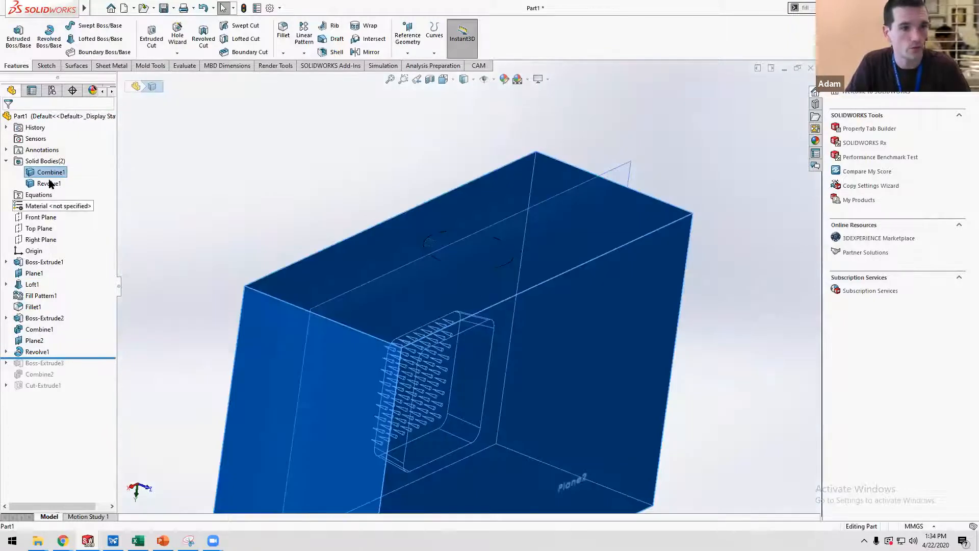
left_click(50, 183, "ctrl")
right_click(50, 183)
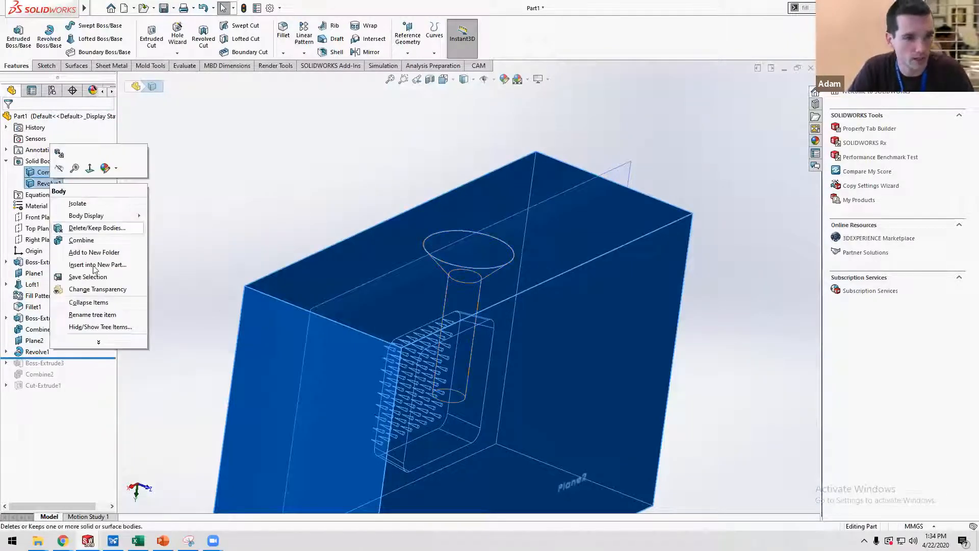
left_click(81, 240)
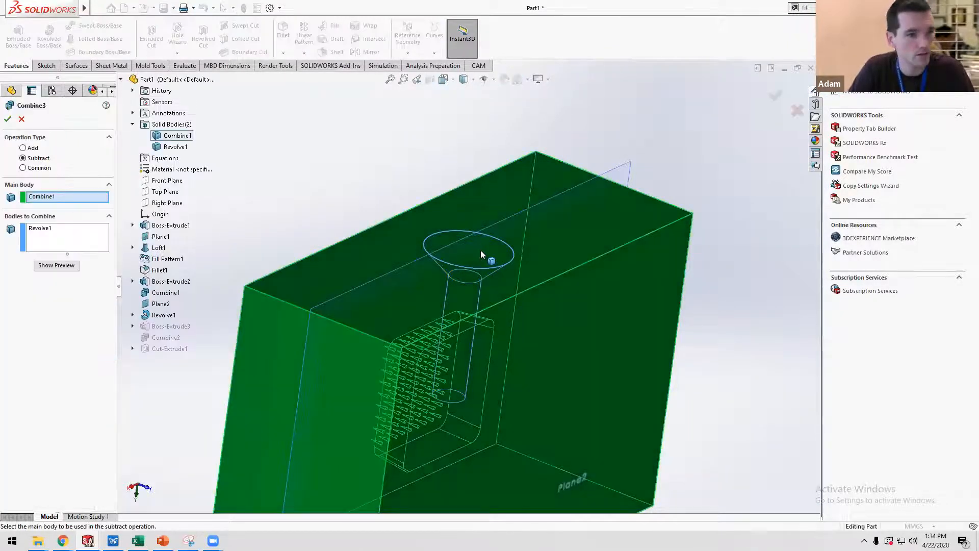
left_click(8, 119)
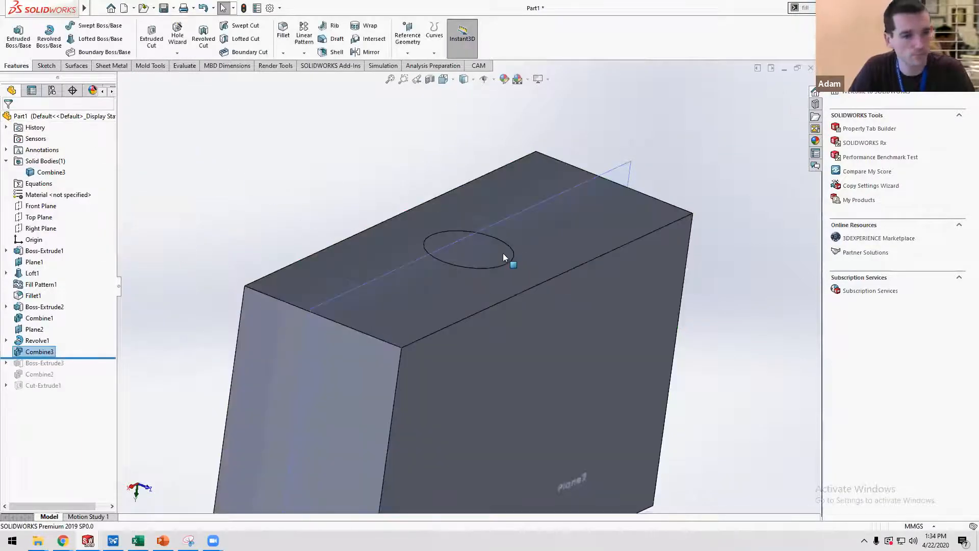
Inspect the pour channel and cavity with section views on the Front, Top and Right planes, without keeping the section.
left_click(431, 80)
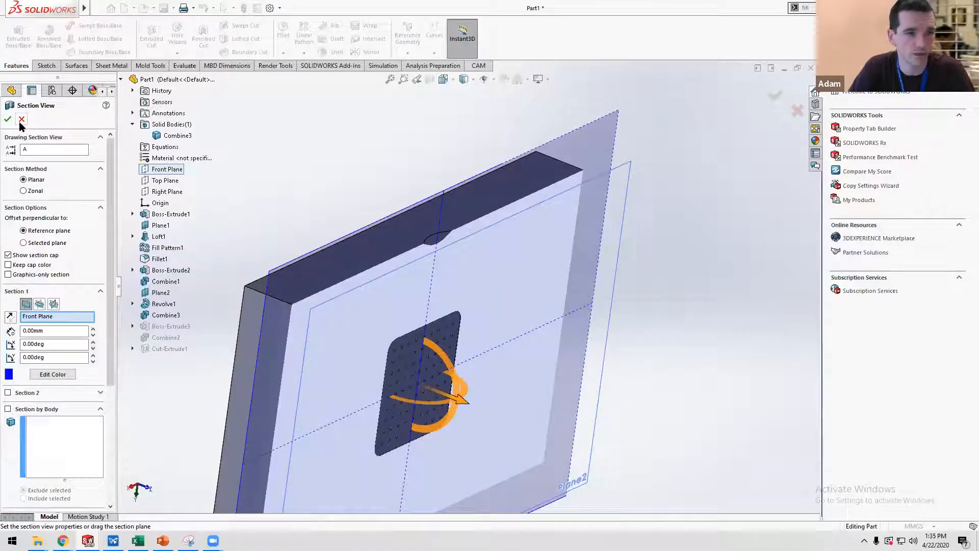
left_click(40, 304)
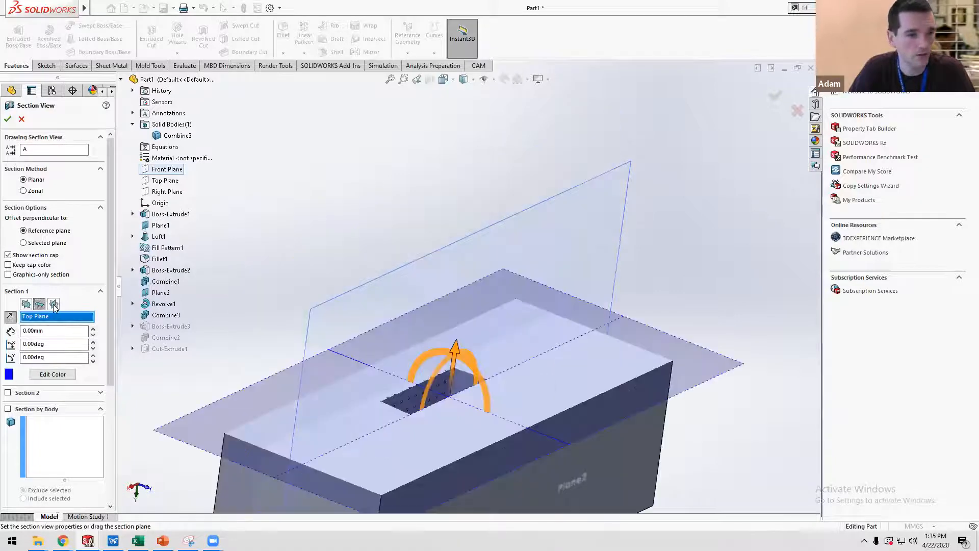
left_click(54, 304)
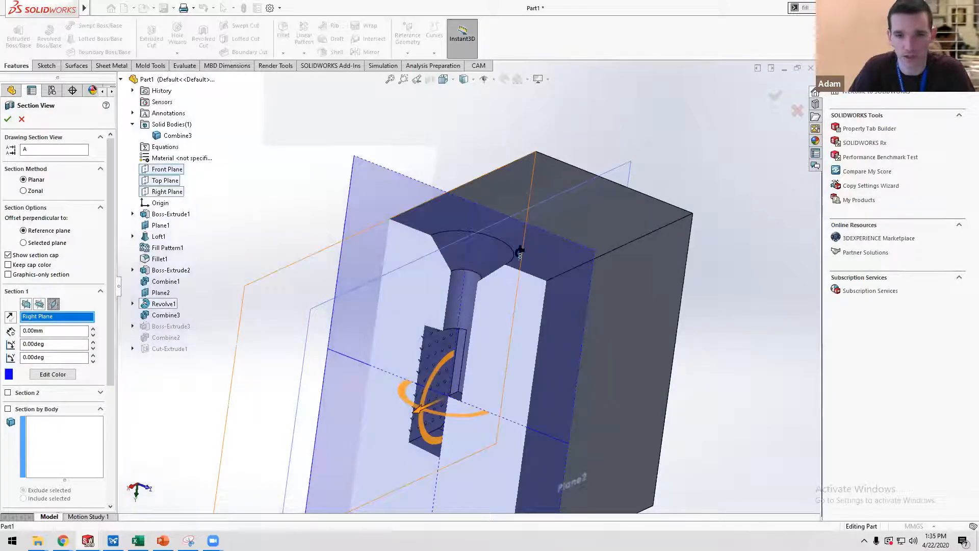
middle_click_drag(526, 262, 493, 267)
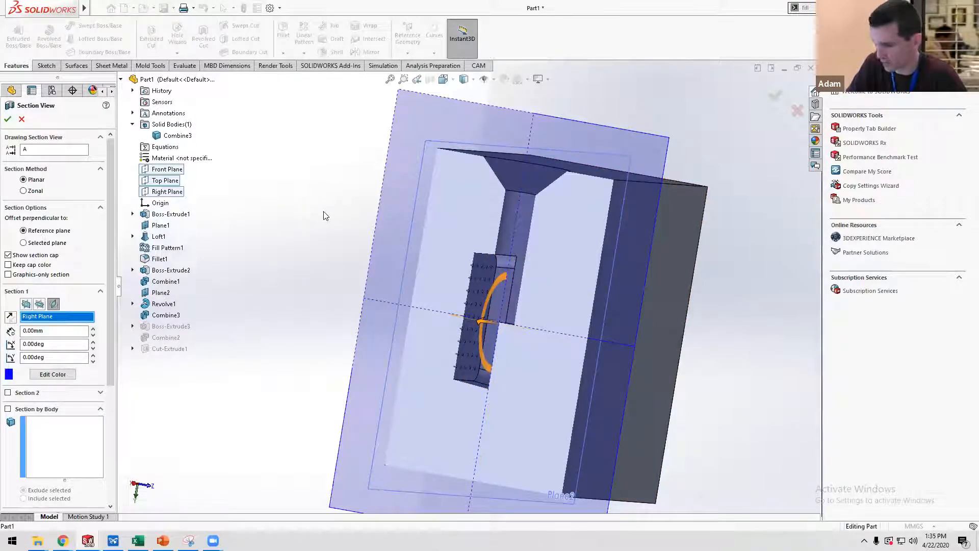
left_click(25, 121)
scroll(704, 226, "up", 2)
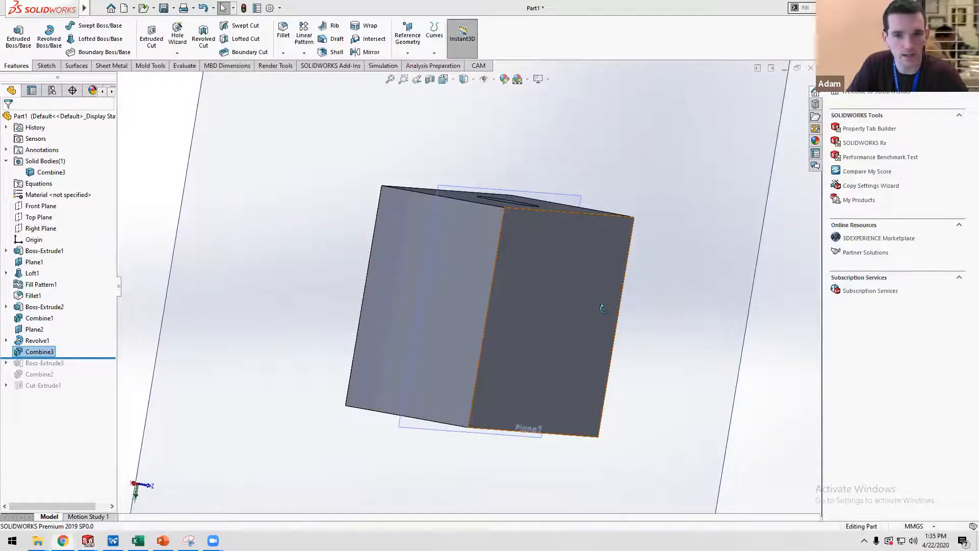
middle_click_drag(753, 254, 547, 270)
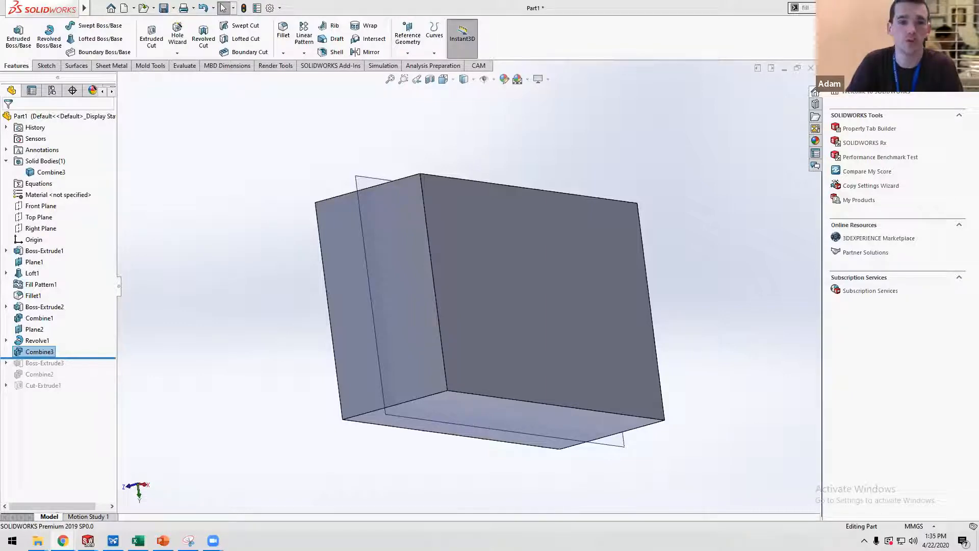
Switch to Chrome and save the first MIT logo image result to the Desktop as logo.
left_click(184, 120)
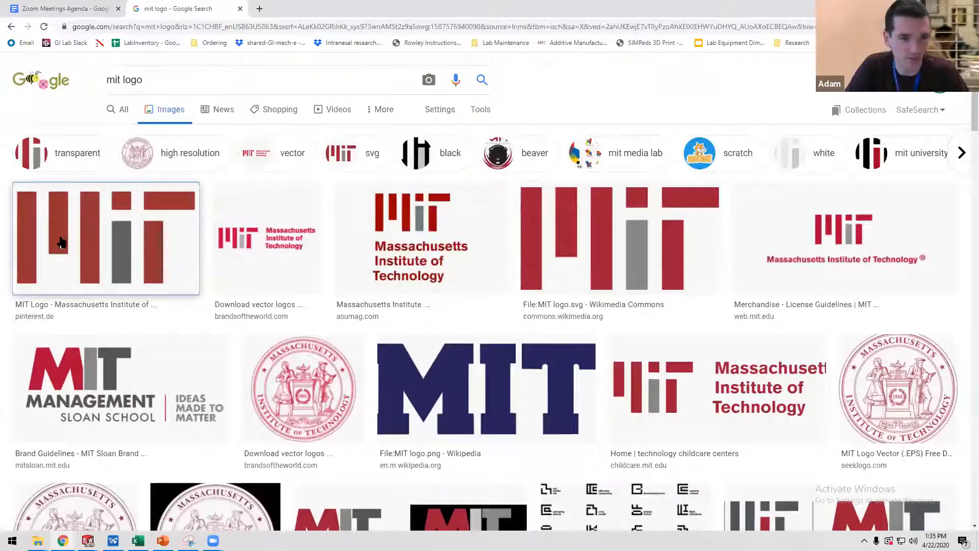
left_click(60, 244)
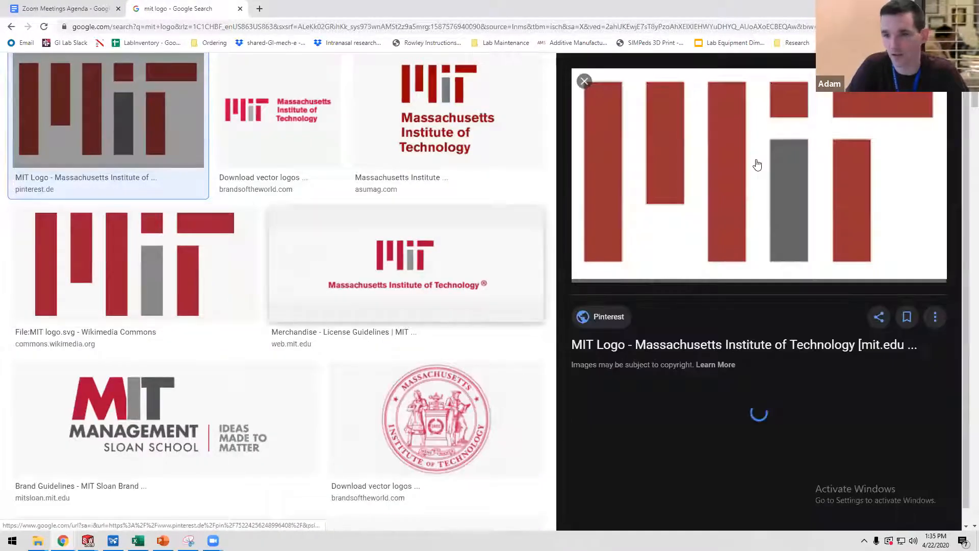
right_click(757, 160)
left_click(779, 265)
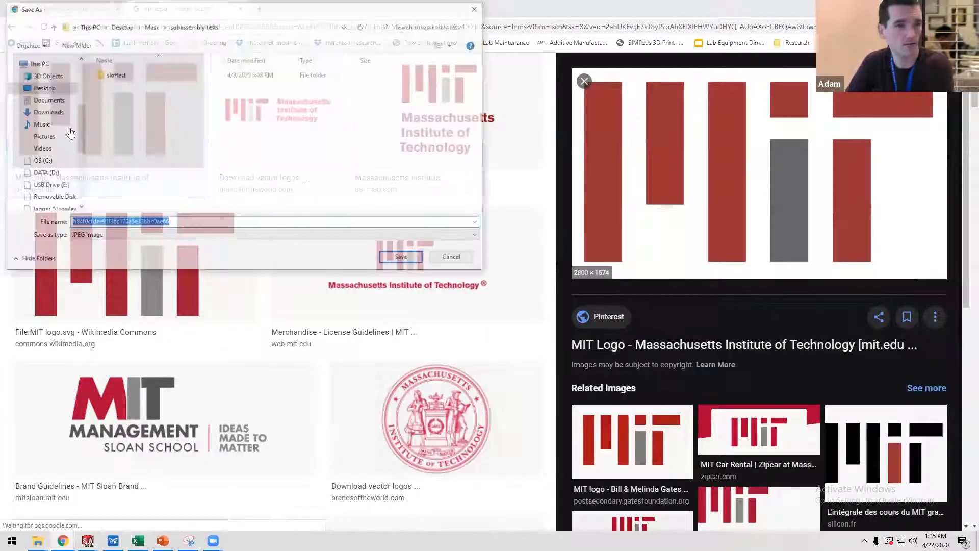
left_click(42, 87)
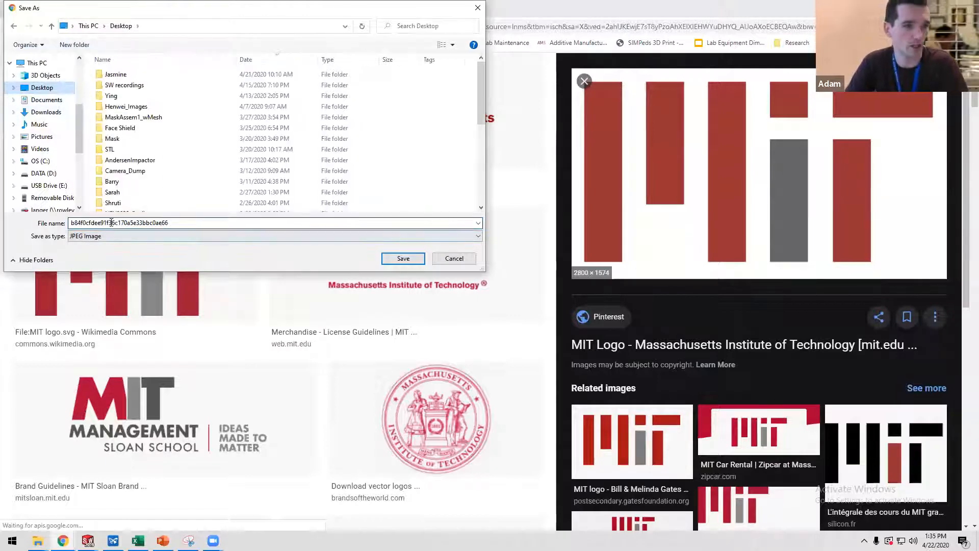
double_click(110, 223)
key("BackSpace")
type("logo")
key("Return")
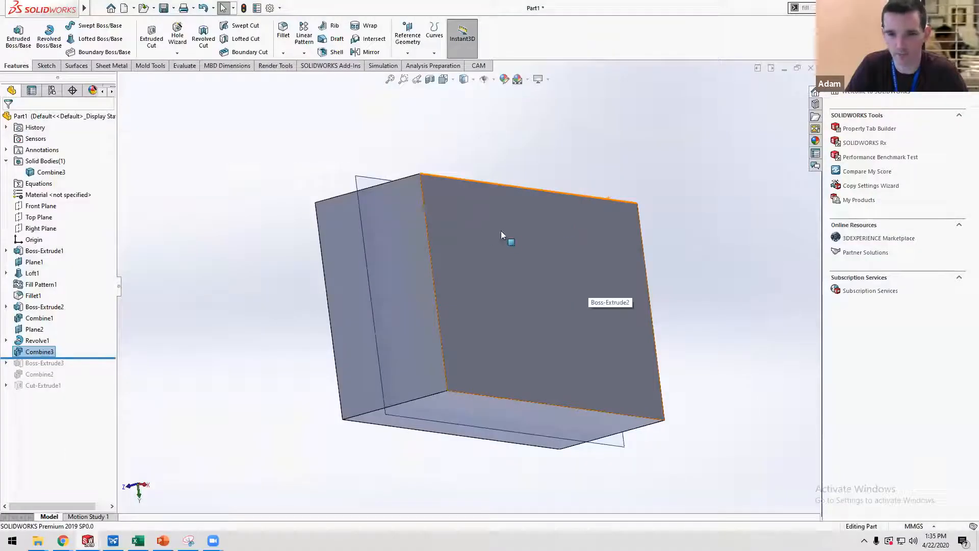
Back in SOLIDWORKS, start a sketch on the block's large side face and view it straight on.
left_click(516, 254)
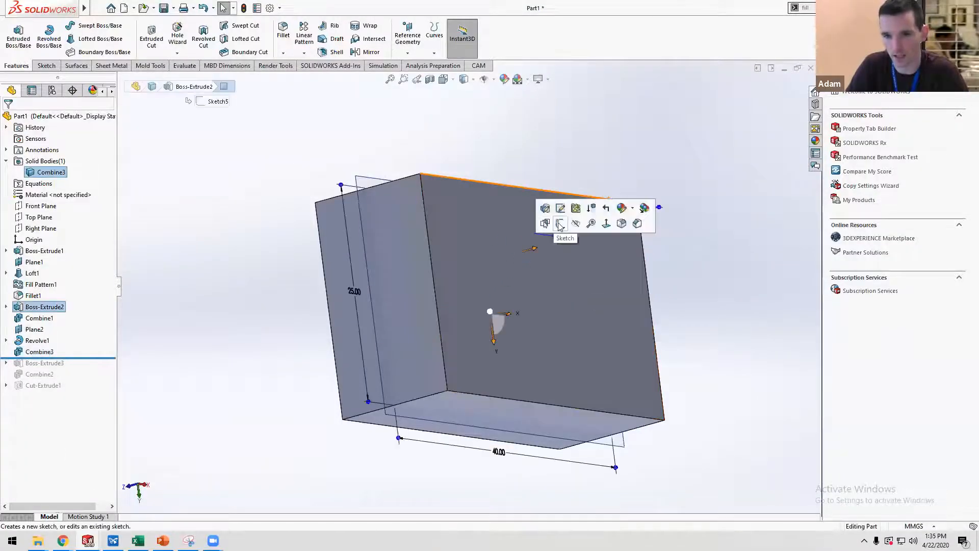
left_click(559, 224)
left_click(510, 44)
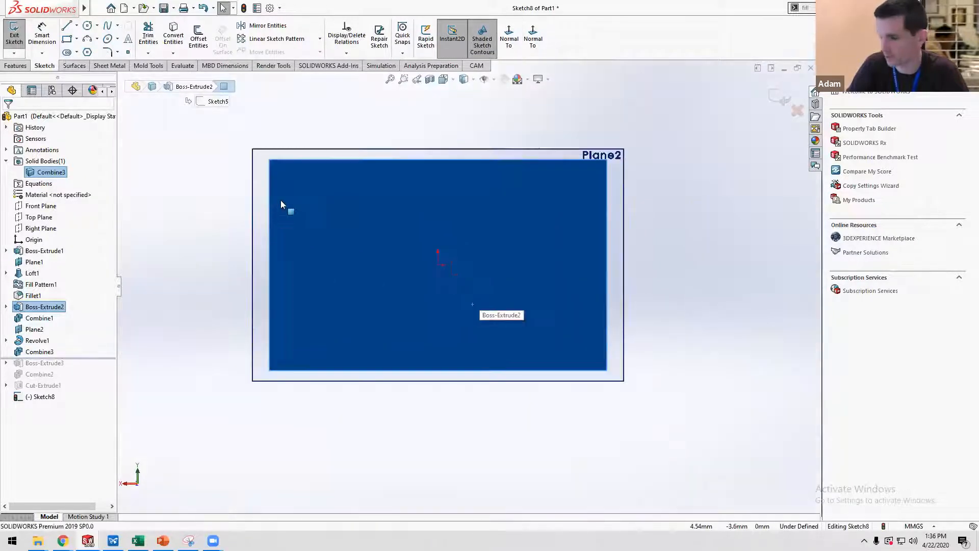
Insert the logo JPG file from the Desktop as a sketch picture in the new sketch.
mouse_move(83, 9)
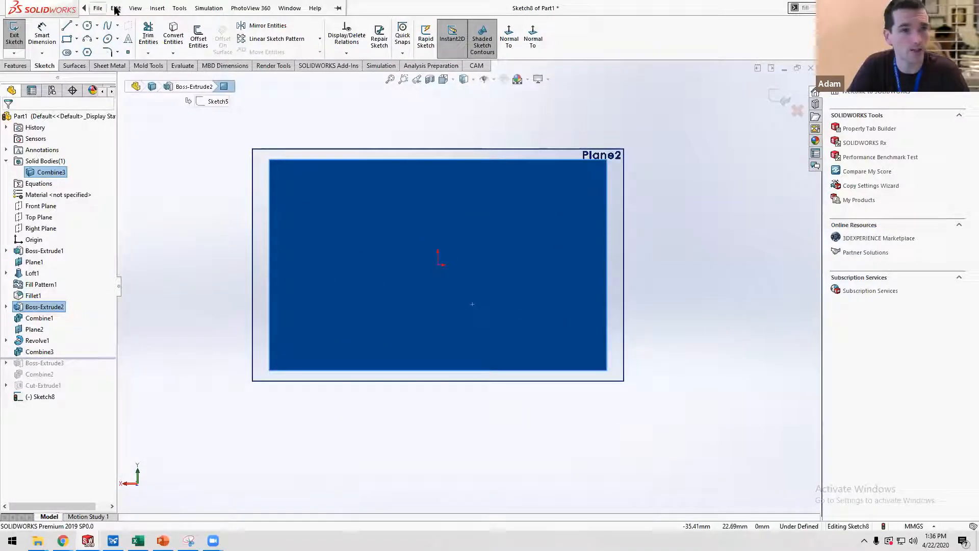
left_click(179, 9)
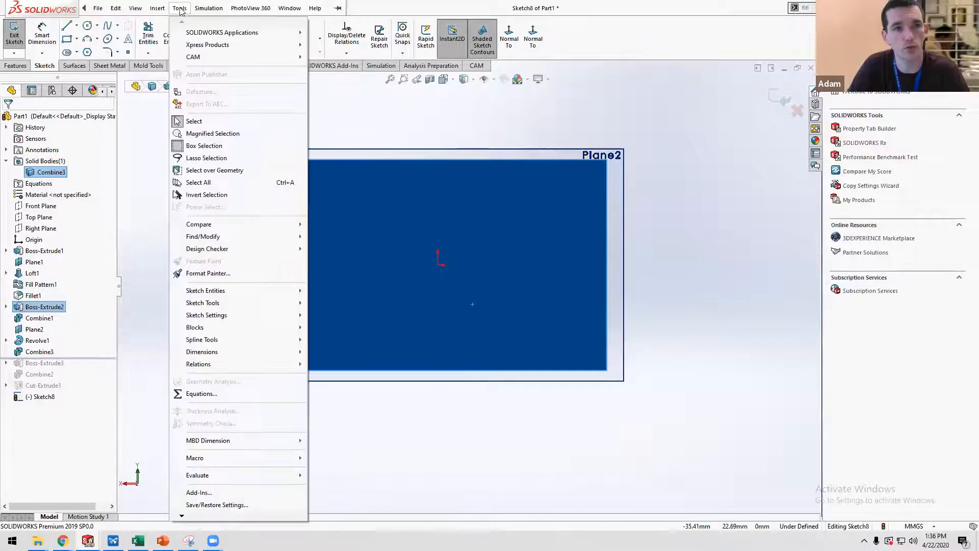
mouse_move(280, 307)
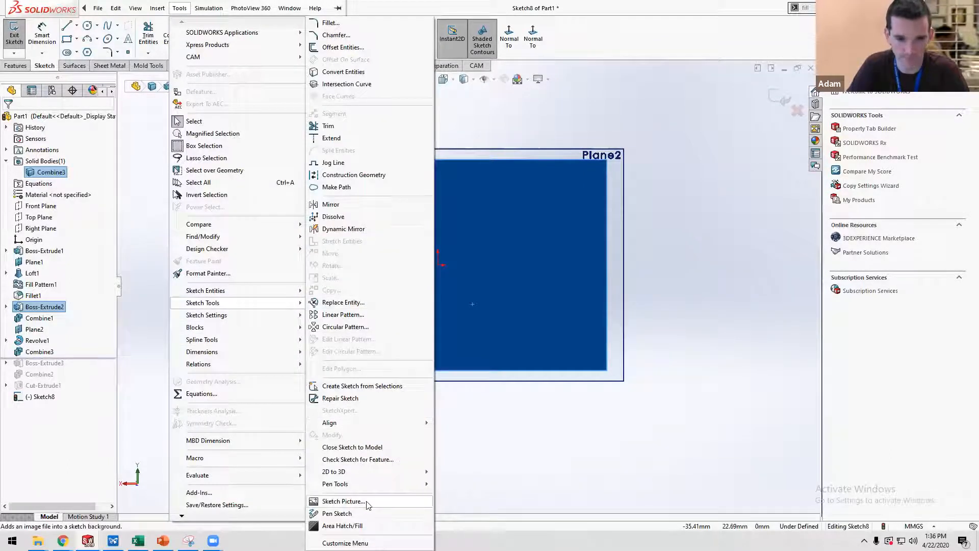
left_click(342, 502)
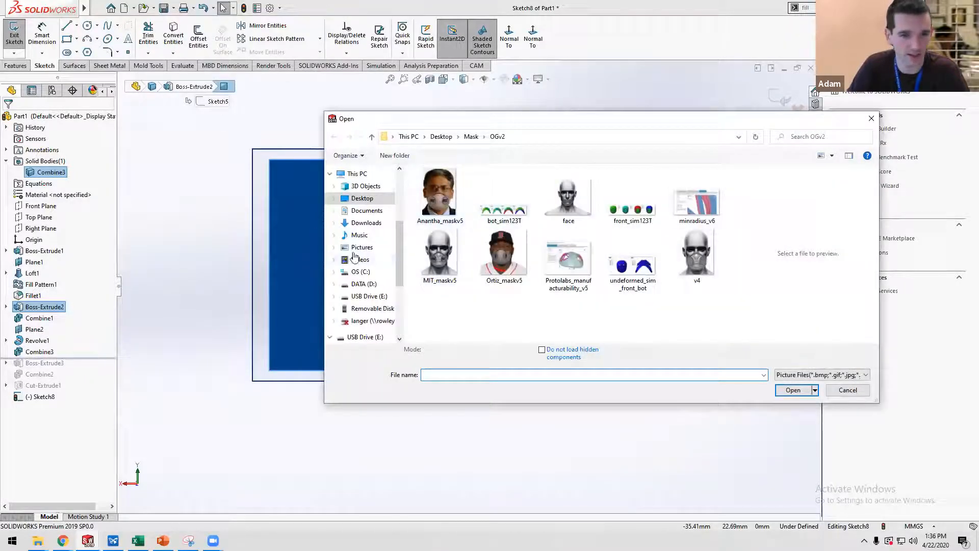
left_click(361, 199)
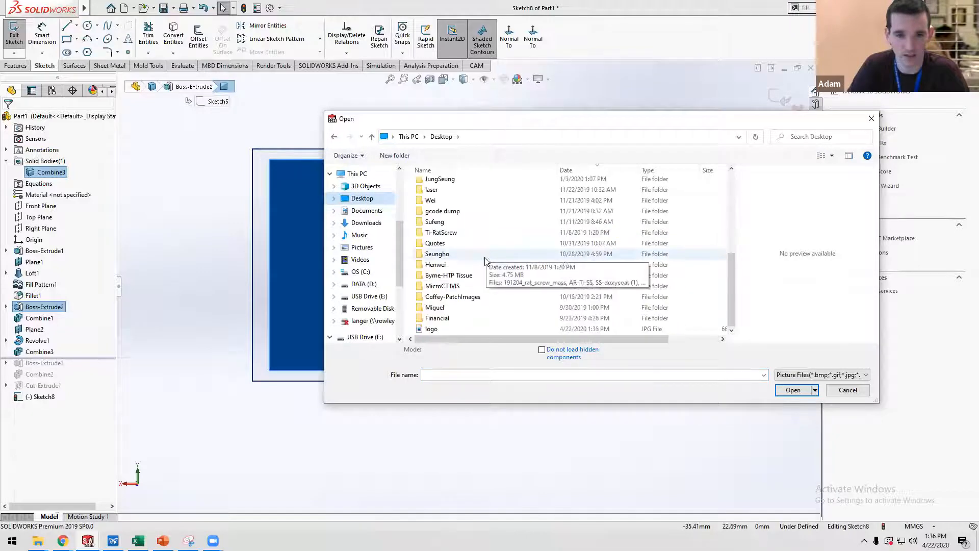
left_click(431, 328)
left_click(804, 381)
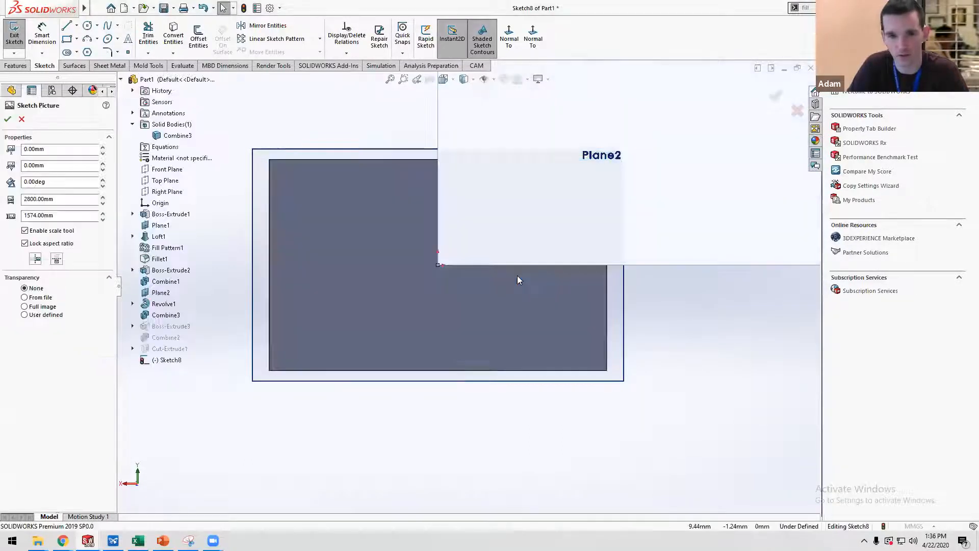
Set the logo picture's width to 40 mm and centre it over the block face, at about X -20 mm, Y -11 mm.
left_click(37, 199)
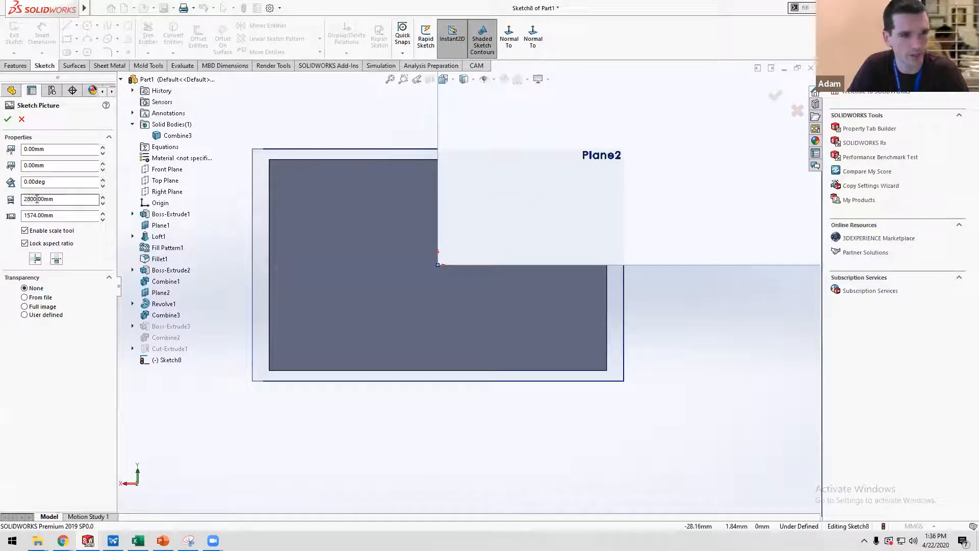
double_click(36, 199)
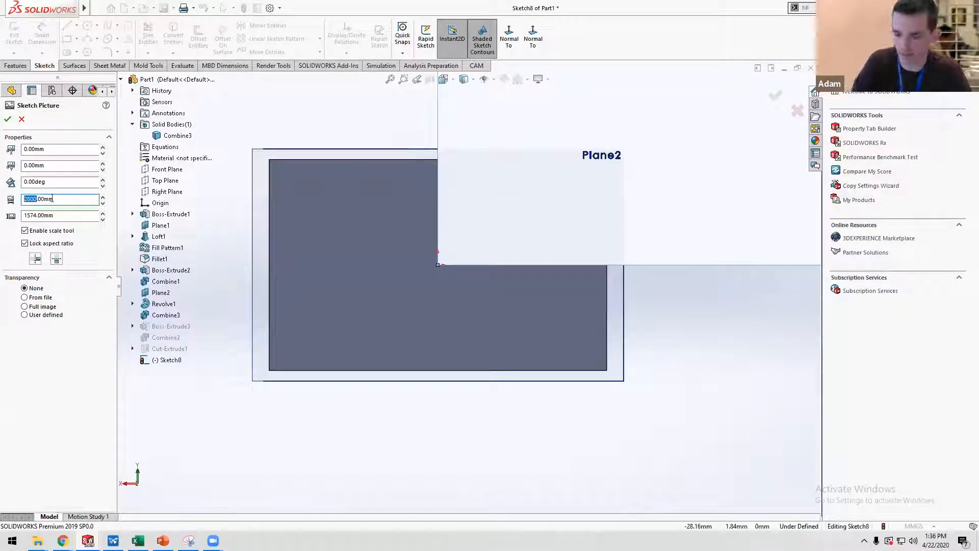
type("40")
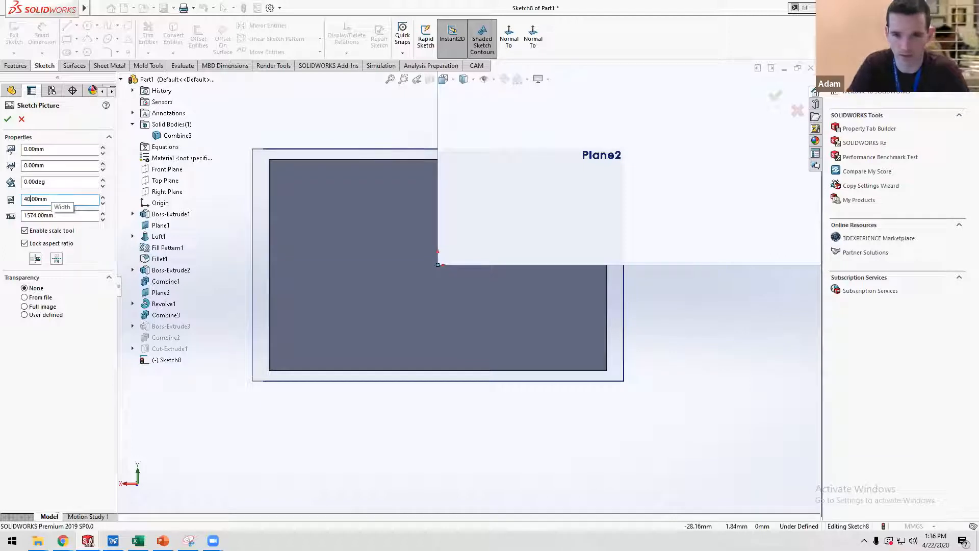
key("Return")
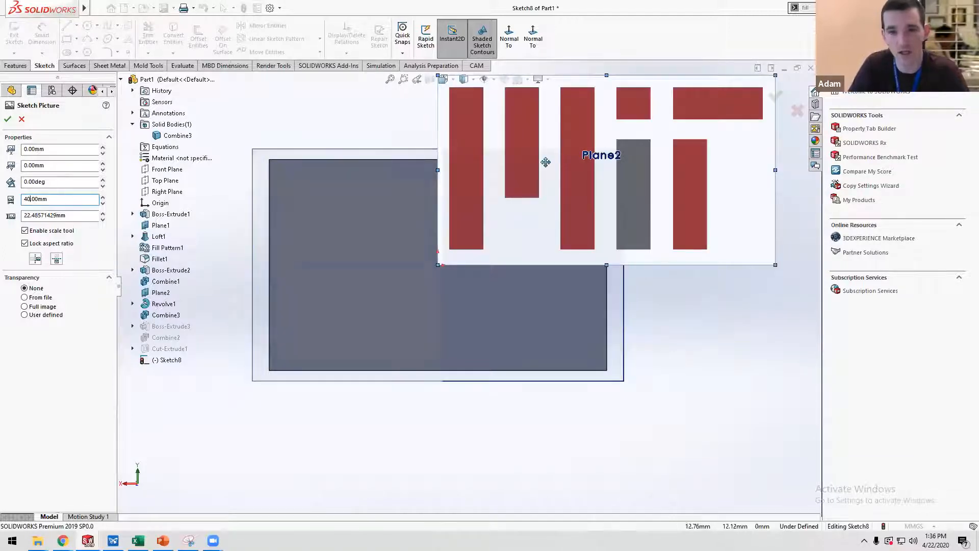
left_click_drag(443, 197, 271, 290)
left_click_drag(374, 255, 377, 255)
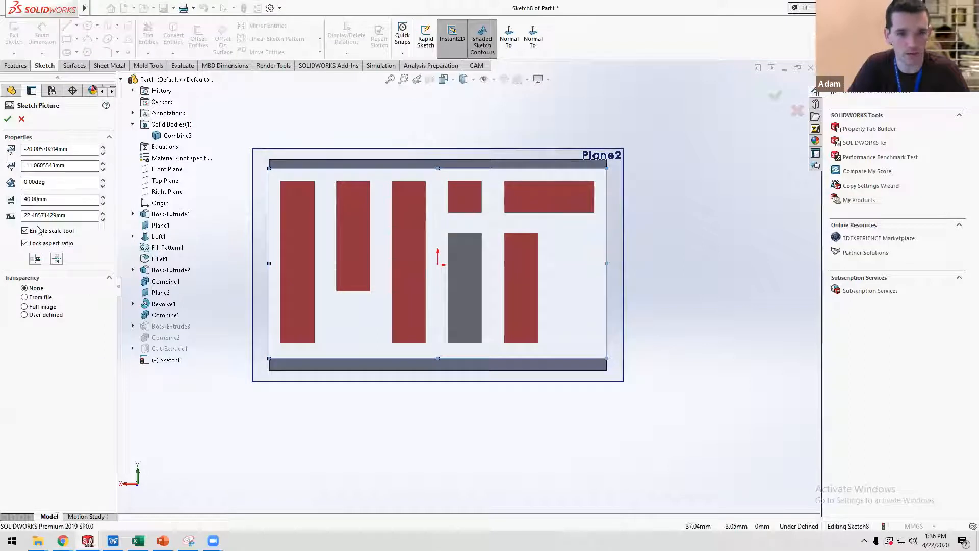
Apply full-image transparency of about 0.62 to the logo sketch picture and accept the picture settings.
left_click(33, 306)
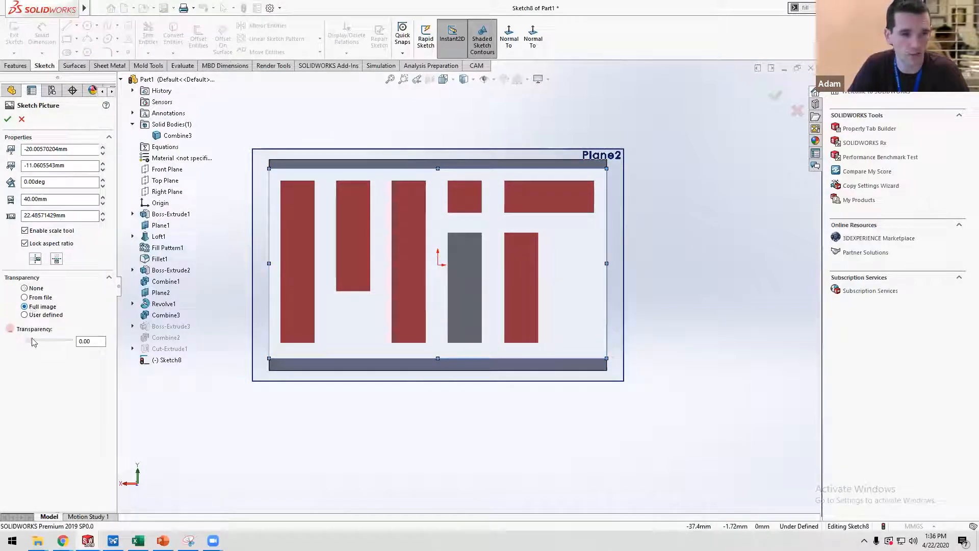
left_click(55, 340)
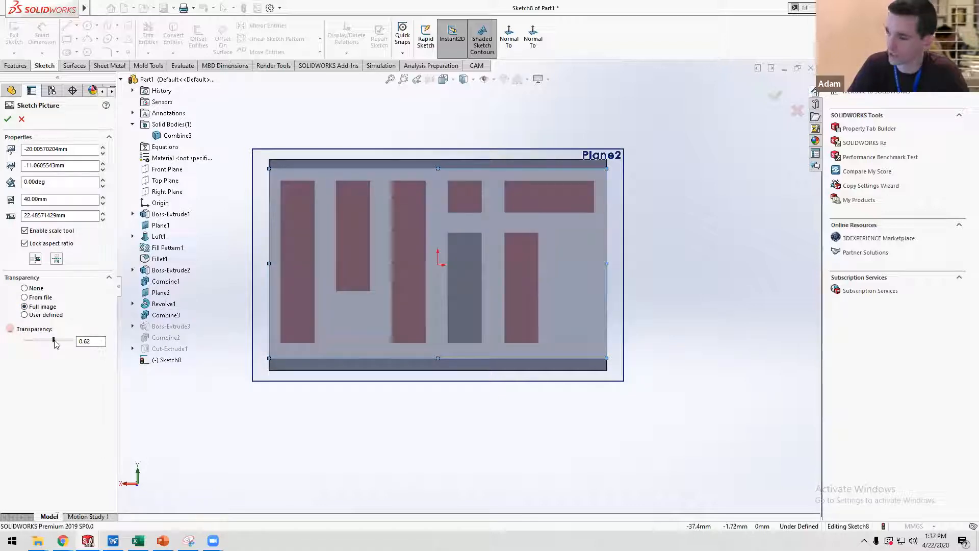
left_click(7, 119)
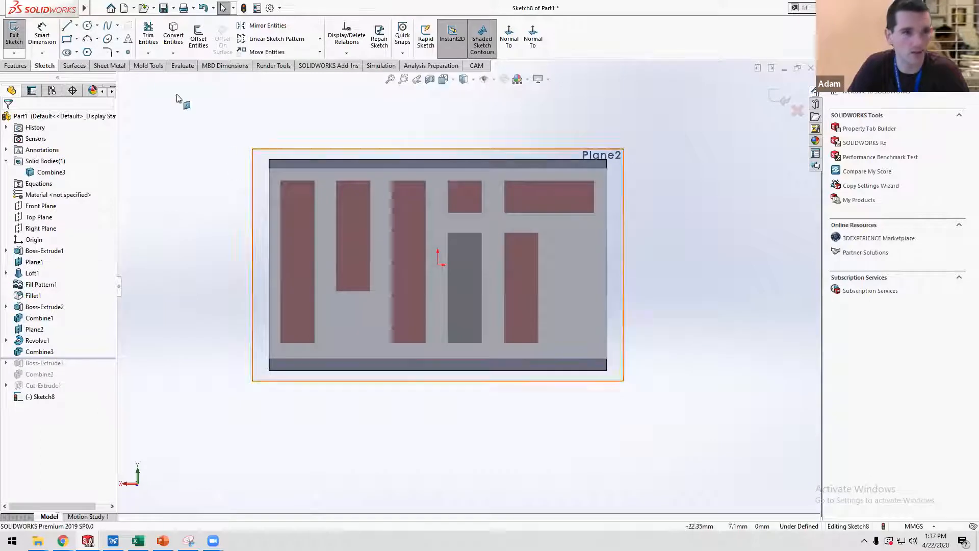
Trace the logo's three M bars with corner rectangles, about 4 x 19.2, 4.1 x 13.1 and 4 x 19.2 mm.
left_click(67, 39)
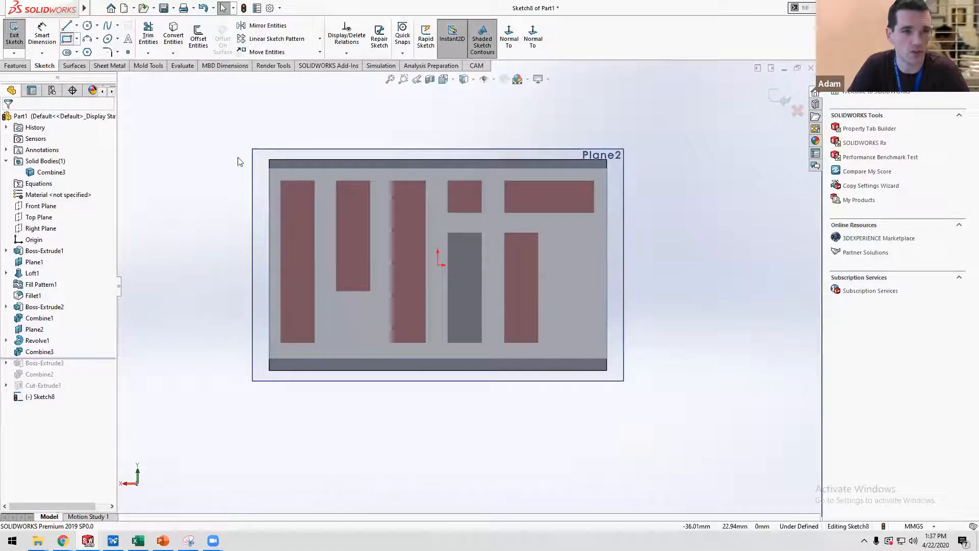
left_click(281, 181)
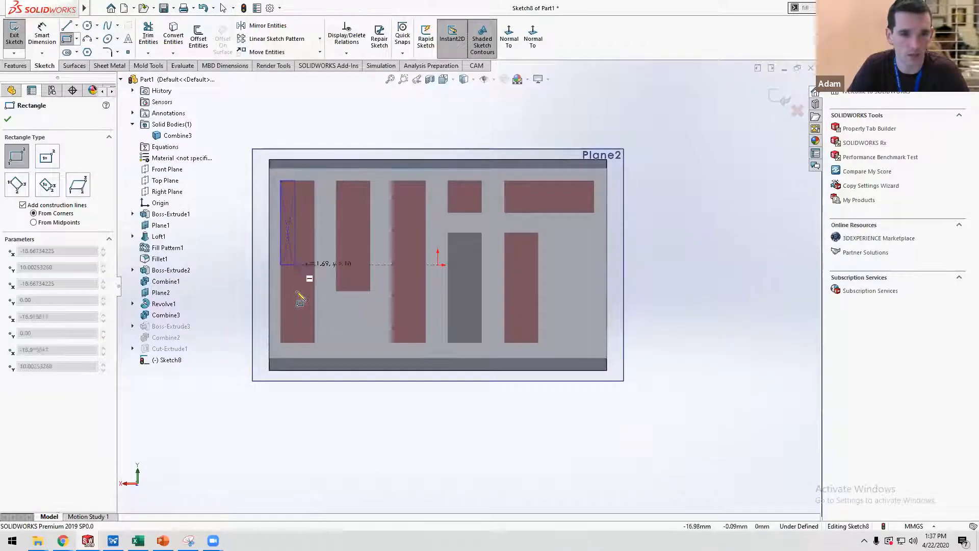
left_click(314, 342)
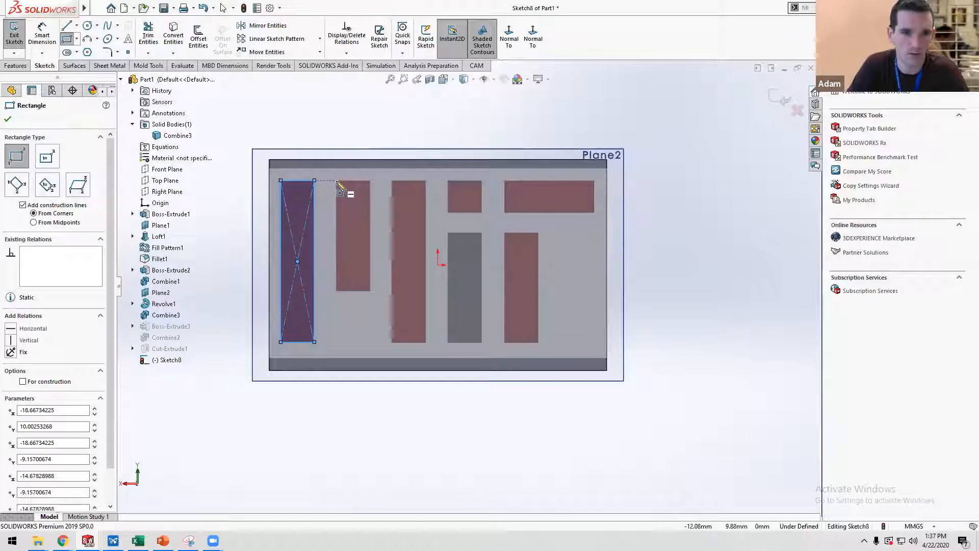
left_click(337, 182)
left_click(371, 291)
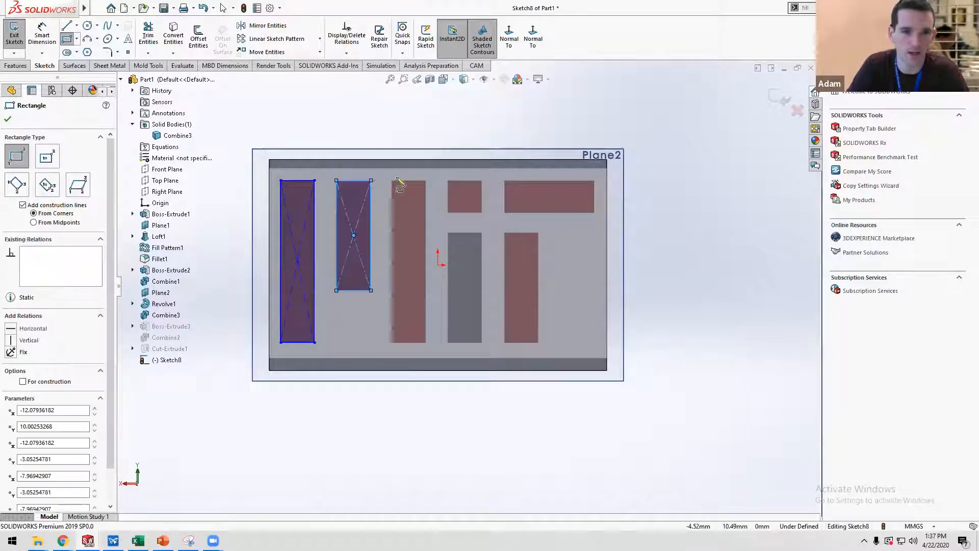
left_click(392, 181)
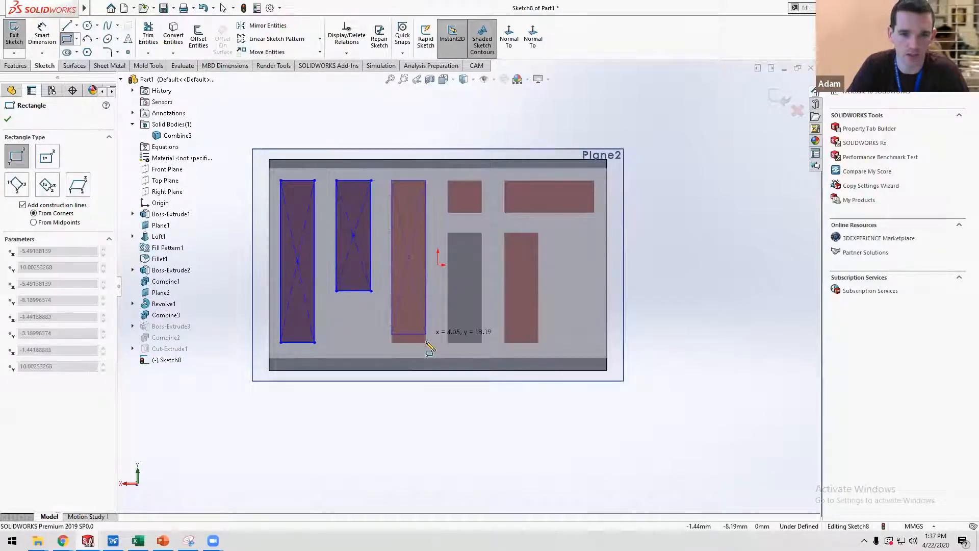
left_click(427, 343)
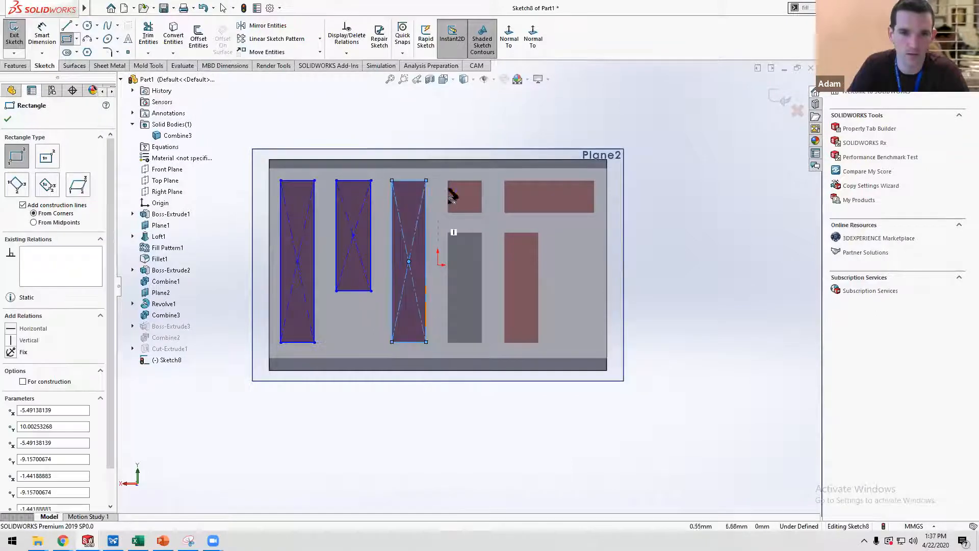
Trace the i's dot and stem (about 4.1 x 3.7, 4.1 x 12.6 mm) and the T's crossbar and stem (about 10.6 x 3.7, 4 x 12.6 mm) with rectangles.
left_click(447, 181)
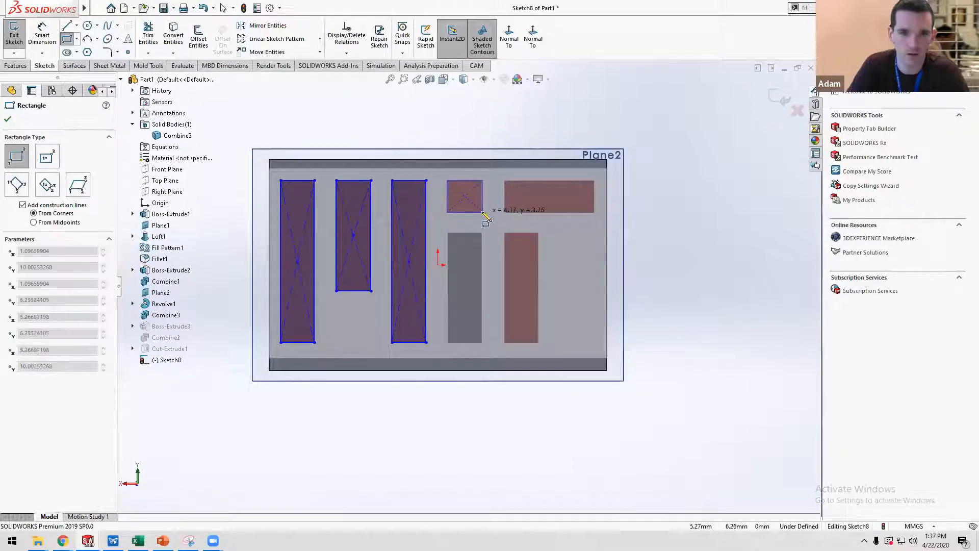
left_click(482, 212)
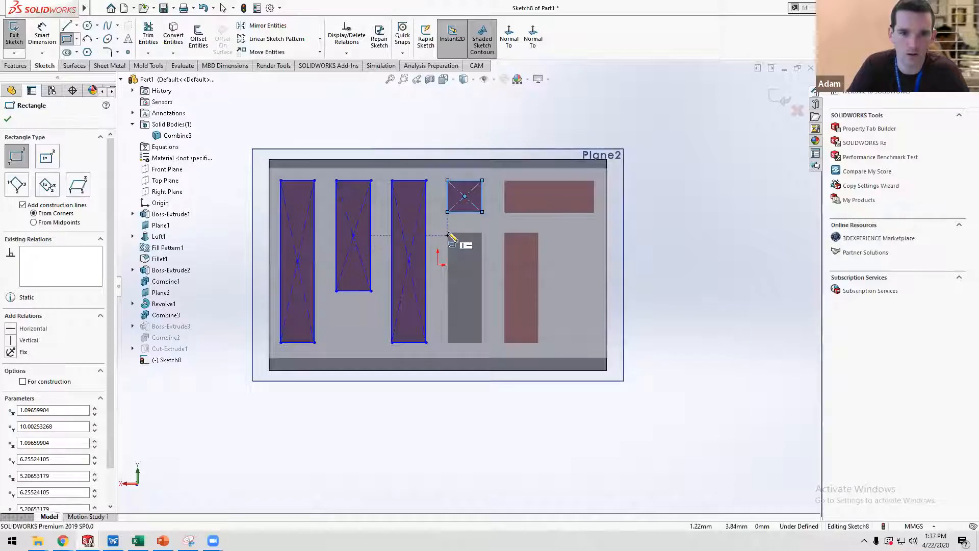
left_click(448, 235)
left_click(483, 341)
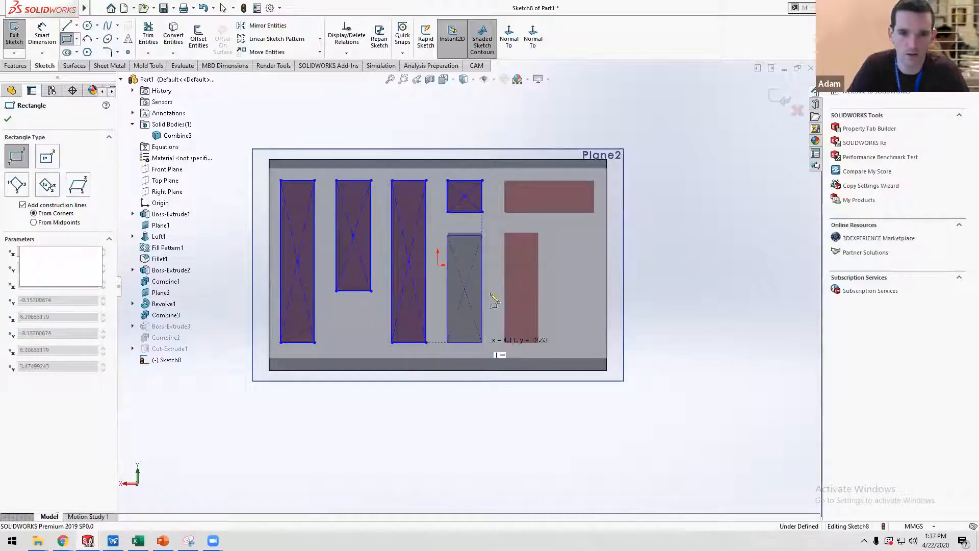
left_click(504, 181)
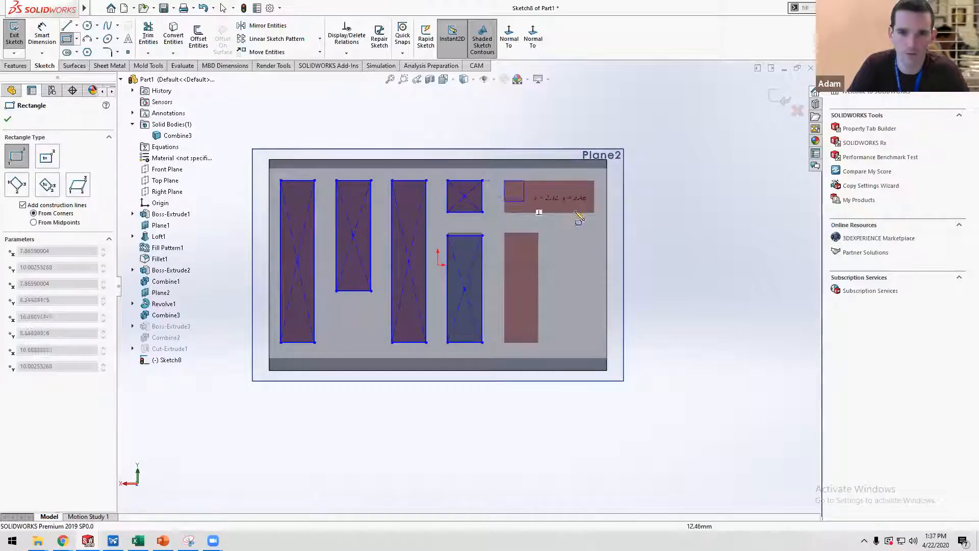
left_click(593, 211)
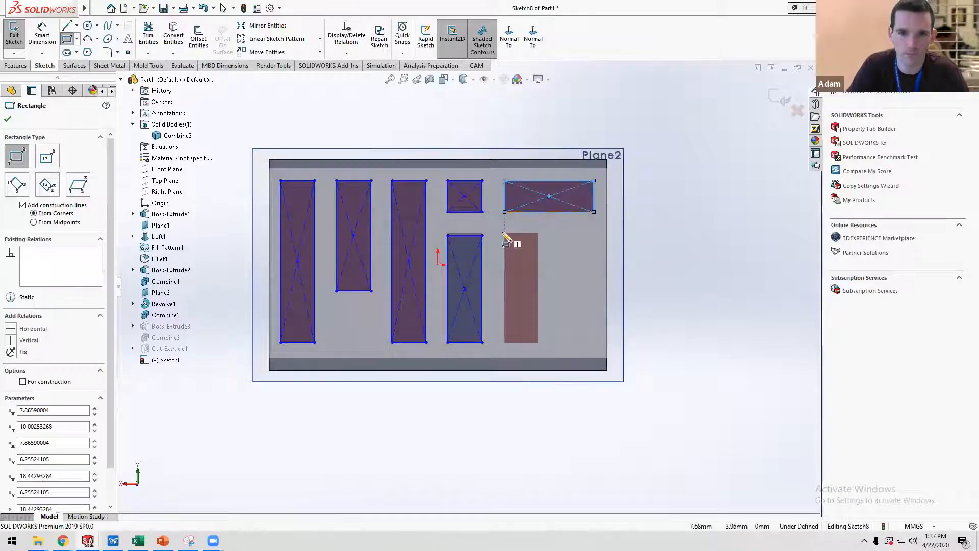
left_click(504, 235)
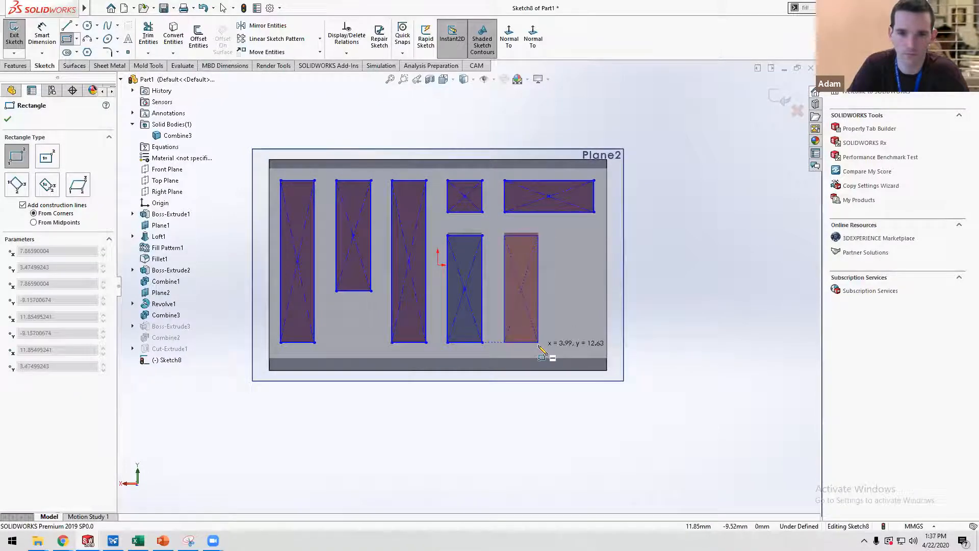
left_click(539, 342)
key("Escape")
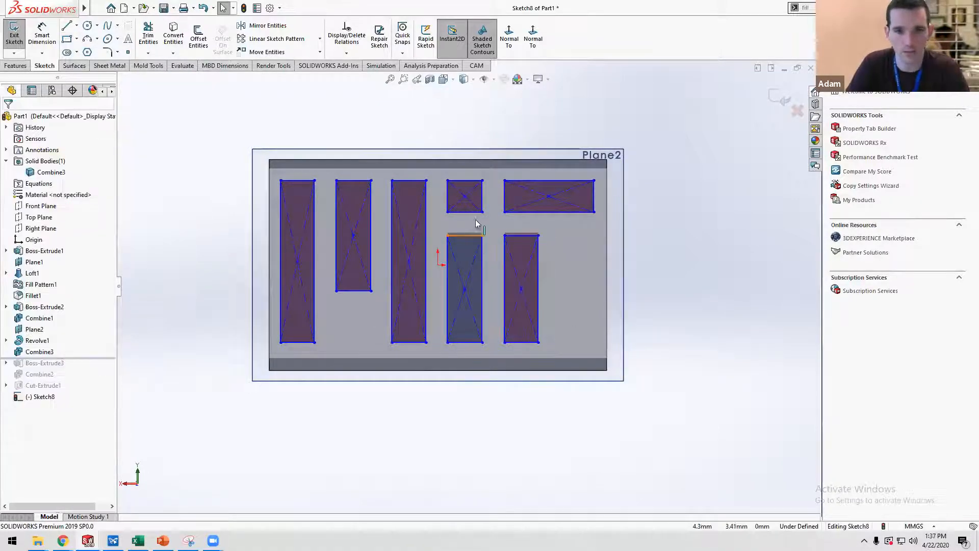
Move the top edges of the i stem and T stem rectangles up to match the tops of the logo bars.
left_click(478, 234)
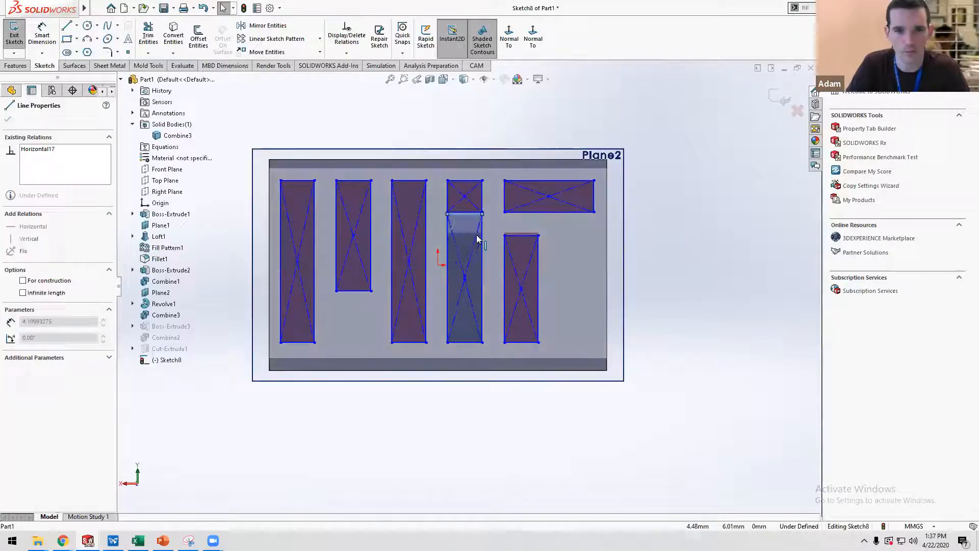
left_click(513, 234)
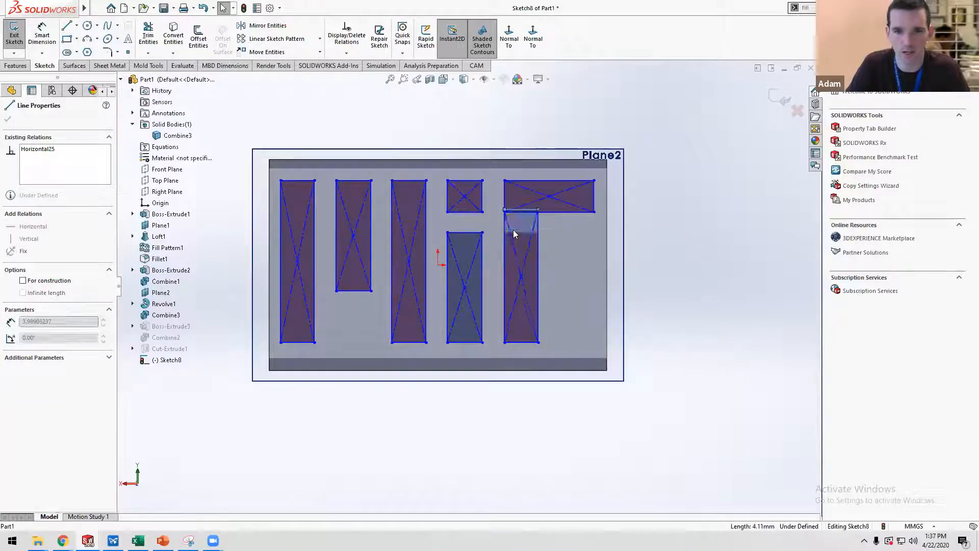
left_click(653, 231)
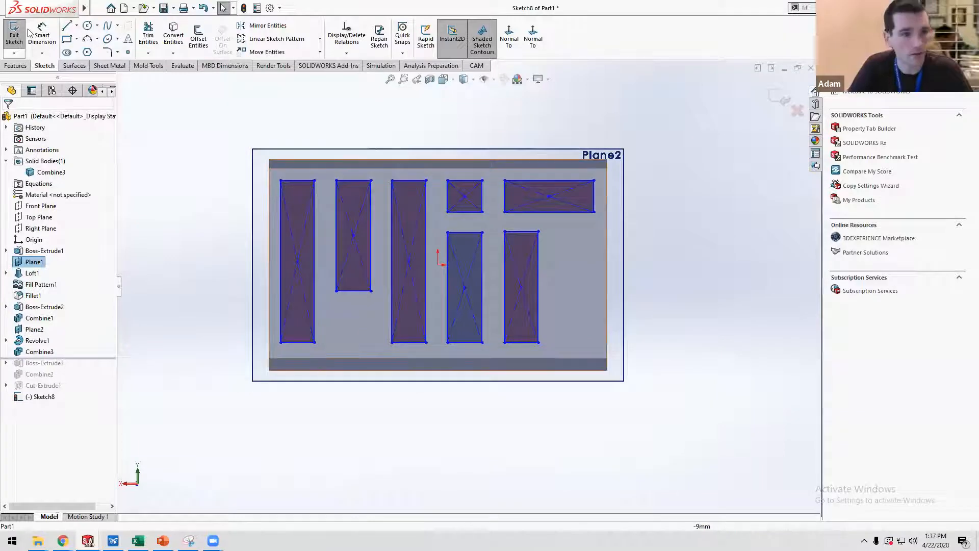
Extrude the traced logo rectangles 0.5 mm as a raised boss on the block face.
left_click(15, 66)
left_click(18, 36)
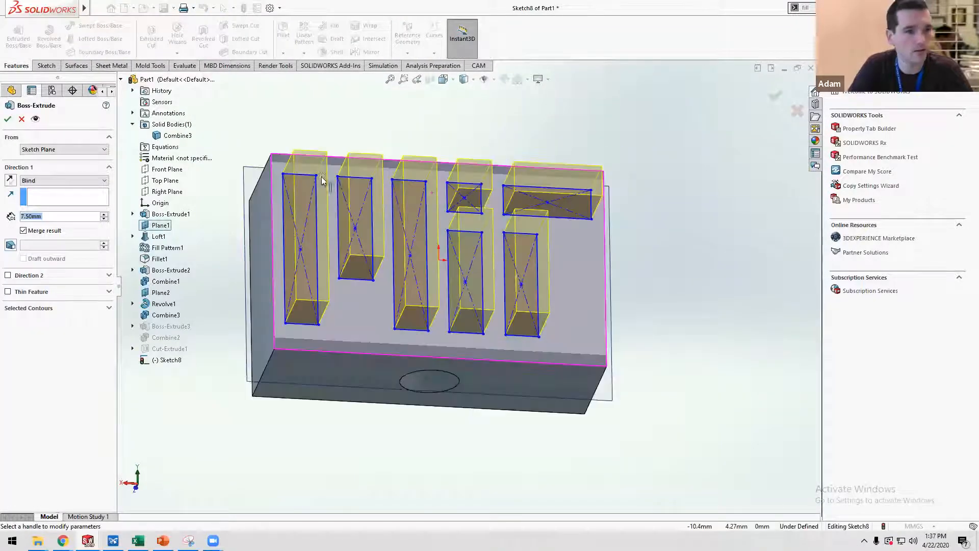
type("0.5")
left_click(7, 121)
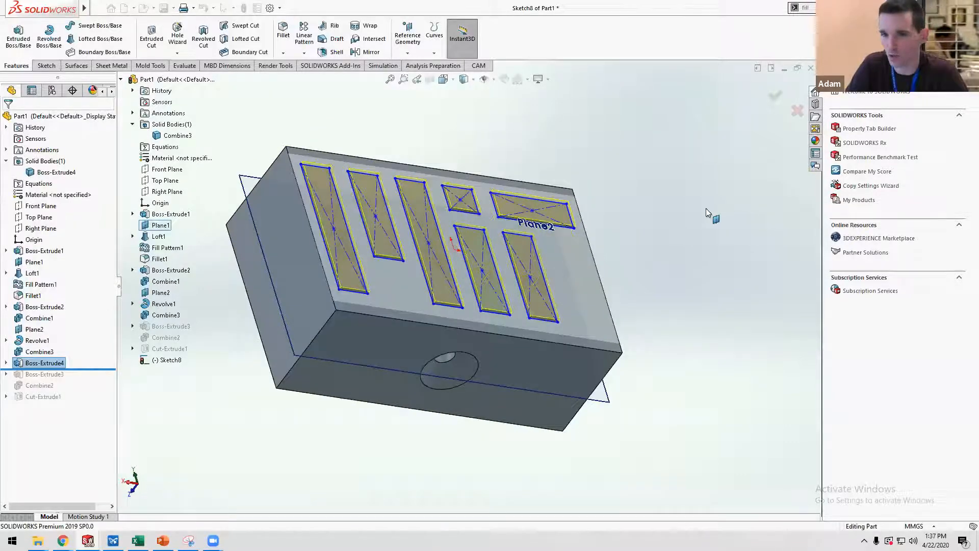
left_click(726, 202)
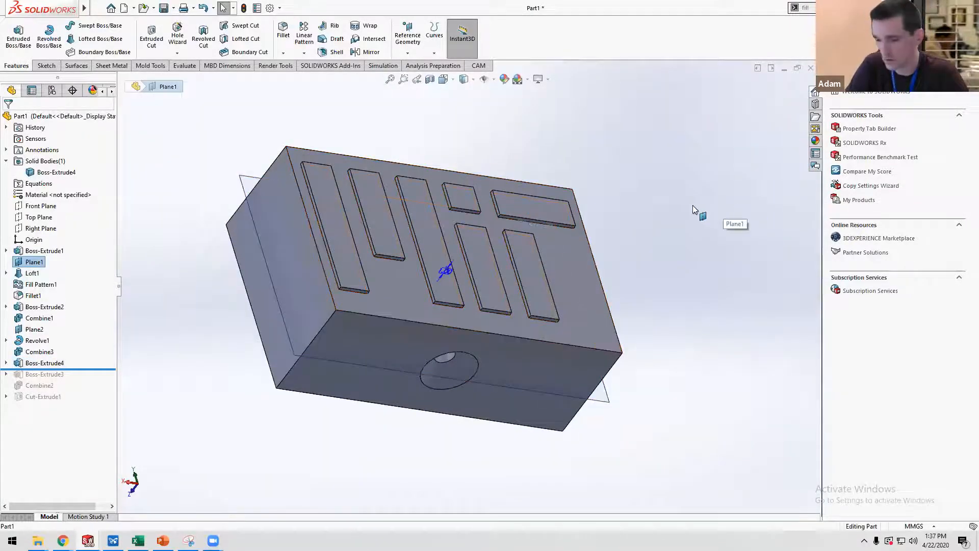
scroll(701, 250, "up", 2)
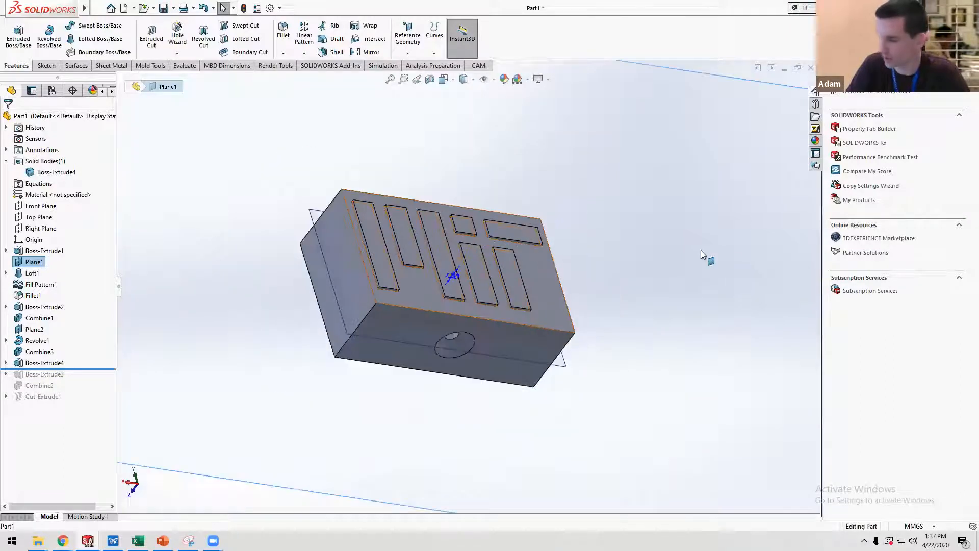
scroll(720, 249, "down", 3)
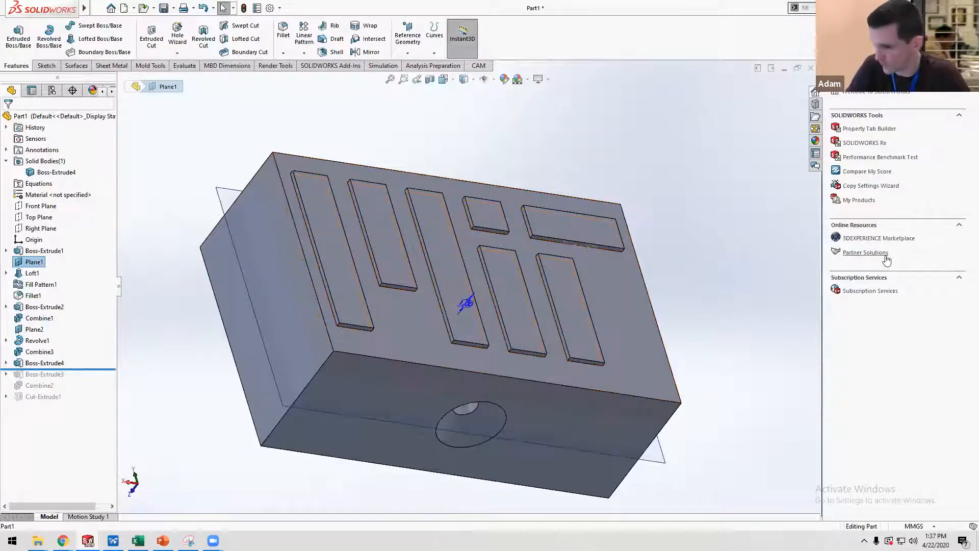
Apply the black low gloss plastic appearance to the whole block body.
left_click(815, 141)
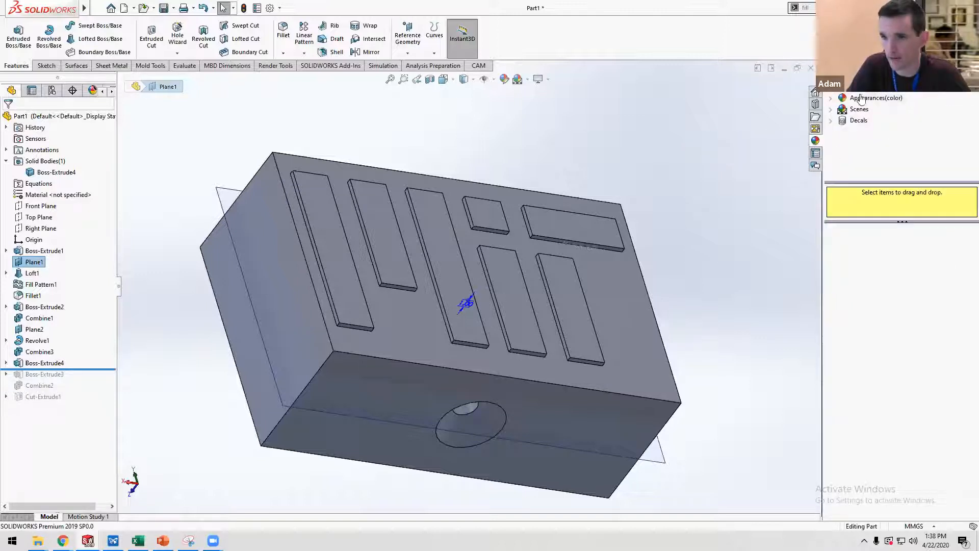
left_click(831, 99)
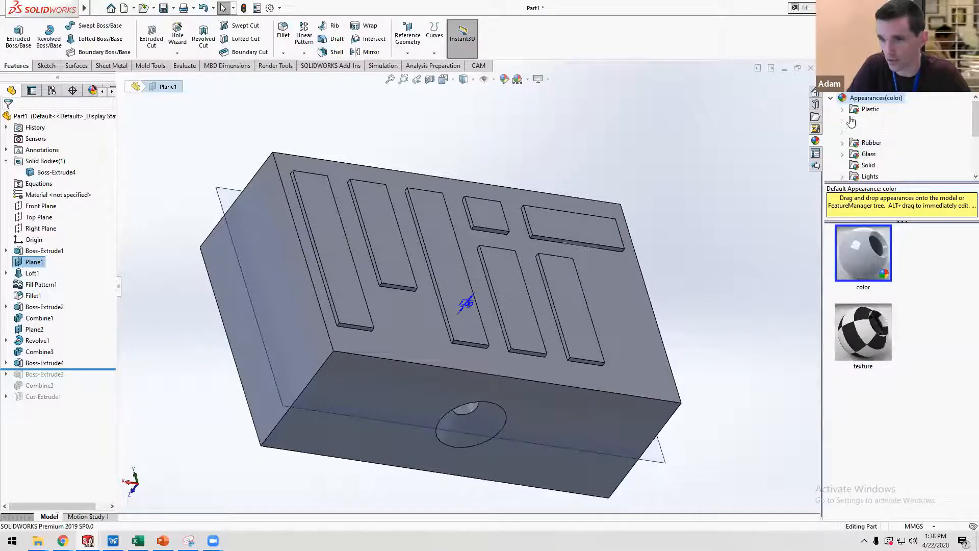
double_click(873, 109)
left_click(886, 110)
left_click(882, 131)
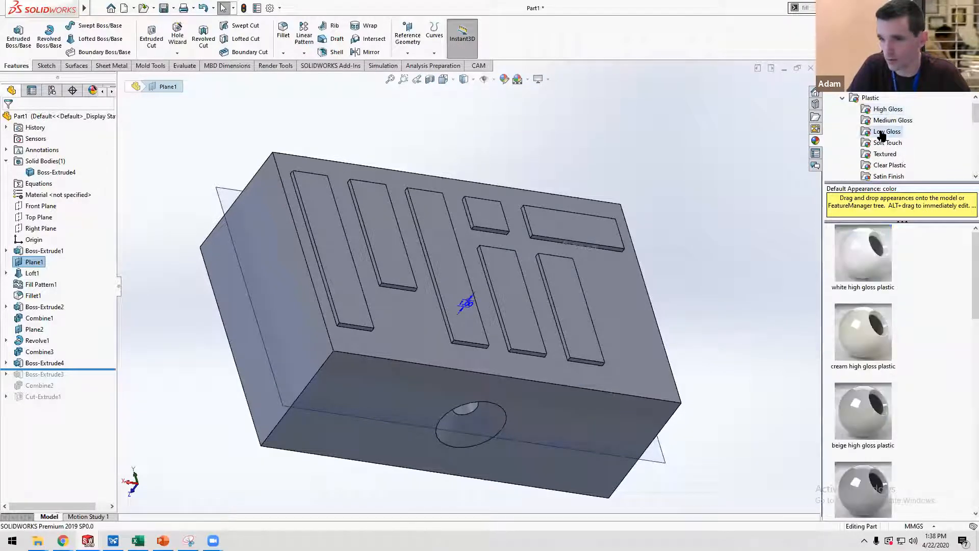
scroll(862, 317, "down", 5)
mouse_move(868, 312)
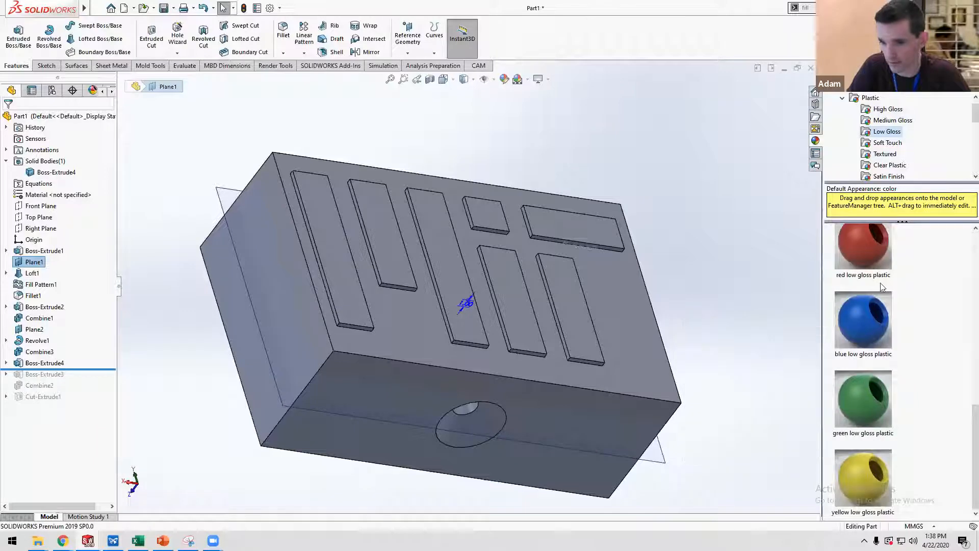
scroll(877, 306, "up", 2)
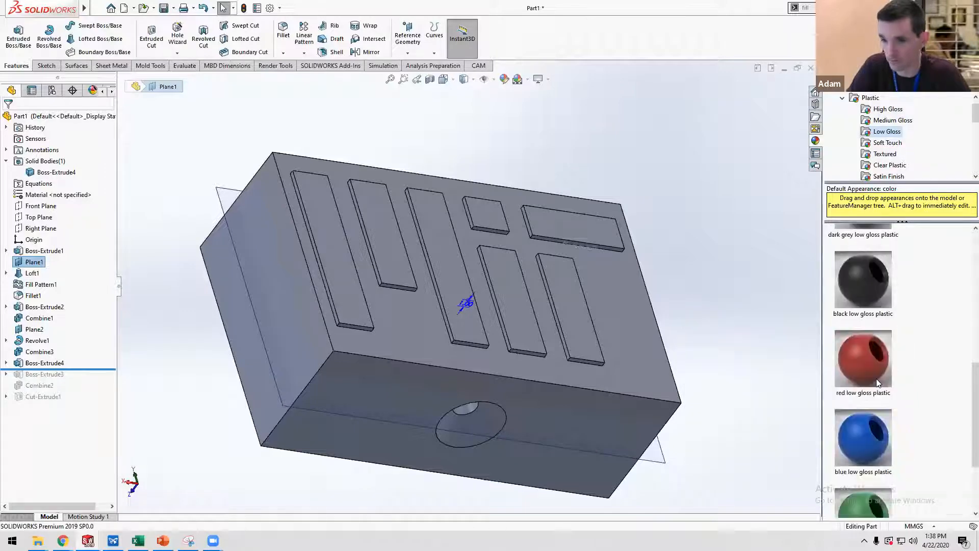
left_click_drag(869, 287, 628, 339)
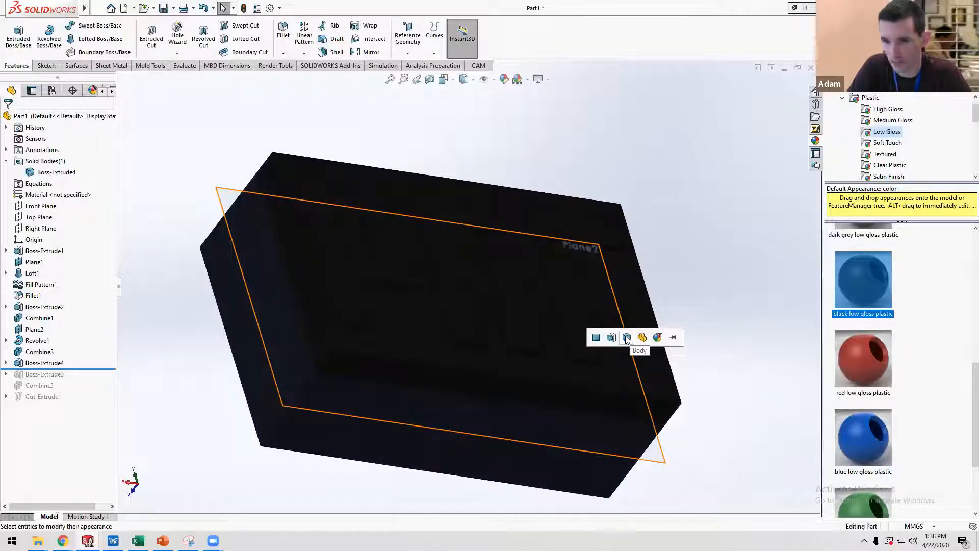
Apply the red low gloss plastic appearance to the whole raised logo extrusion feature.
left_click(64, 541)
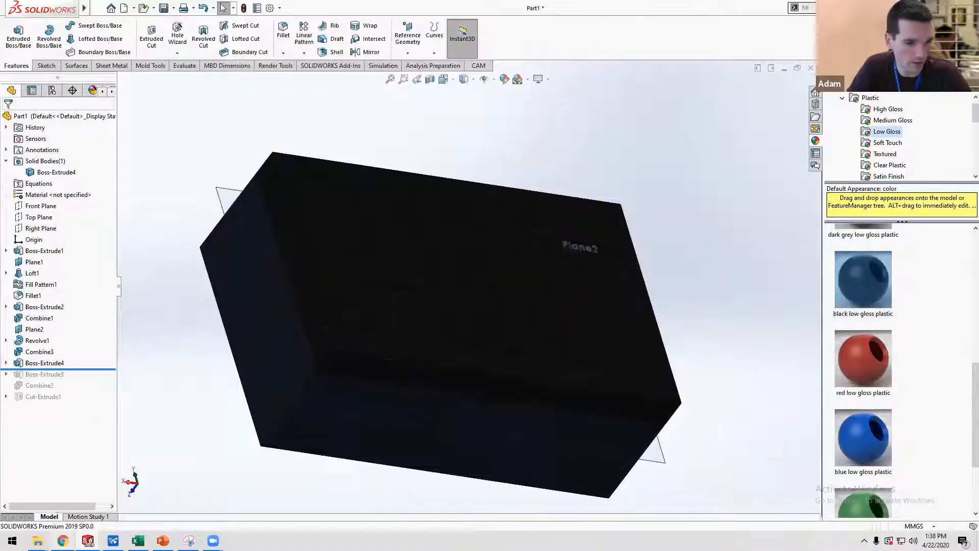
mouse_move(63, 540)
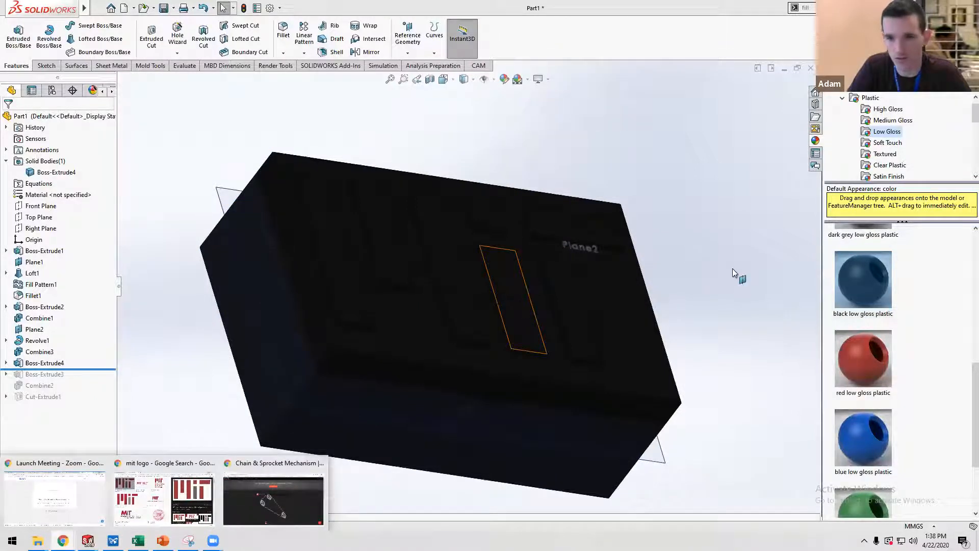
left_click_drag(868, 356, 565, 305)
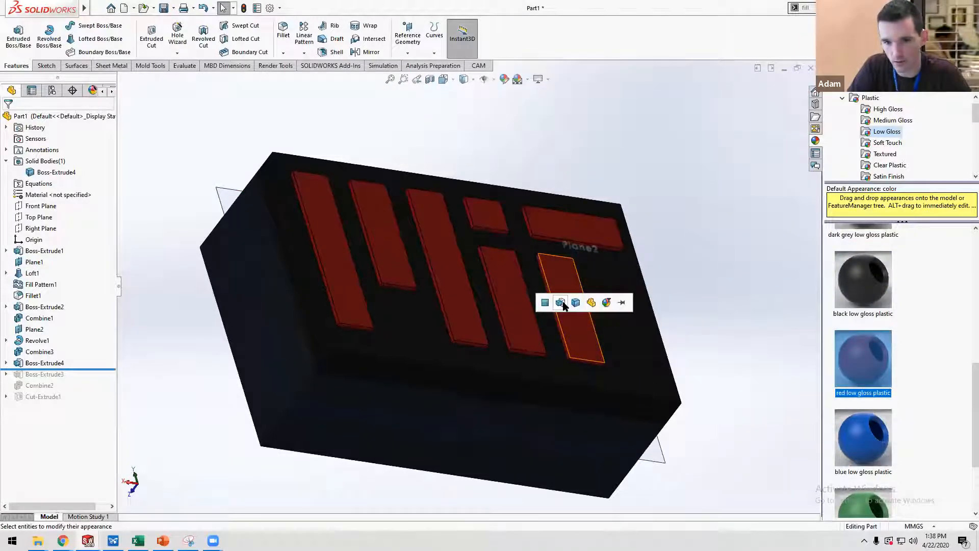
left_click(561, 303)
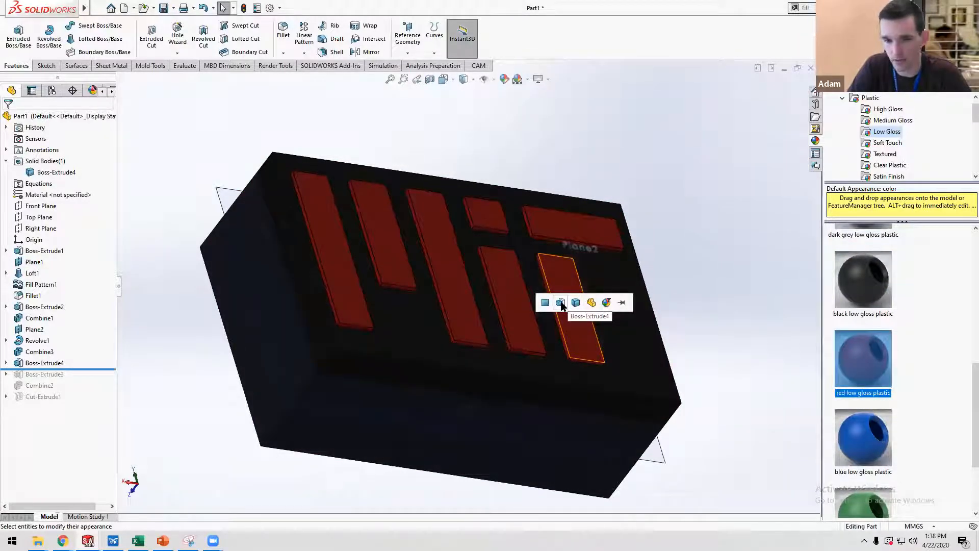
left_click(561, 302)
scroll(849, 390, "up", 5)
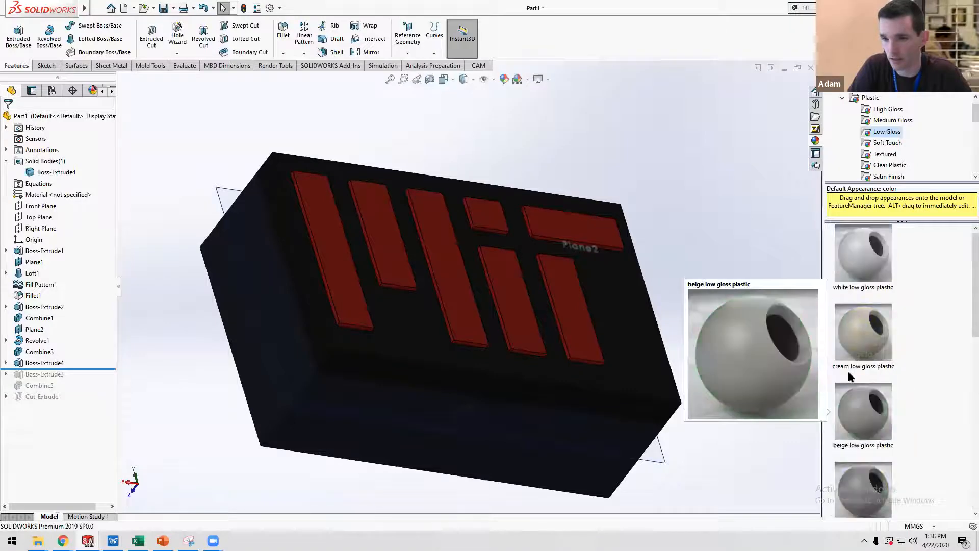
Apply the beige low gloss plastic appearance to only the front face of the i stem in the logo.
left_click_drag(866, 414, 516, 296)
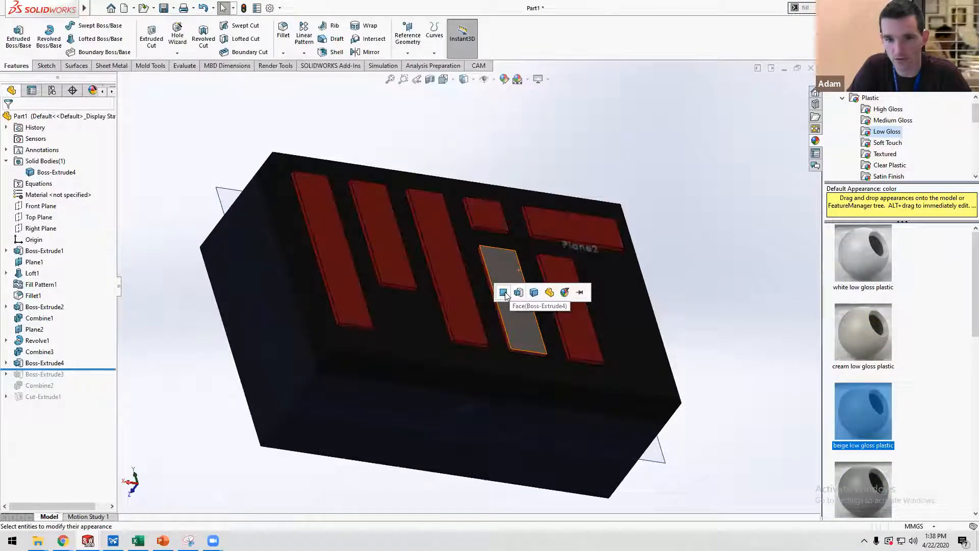
left_click(504, 293)
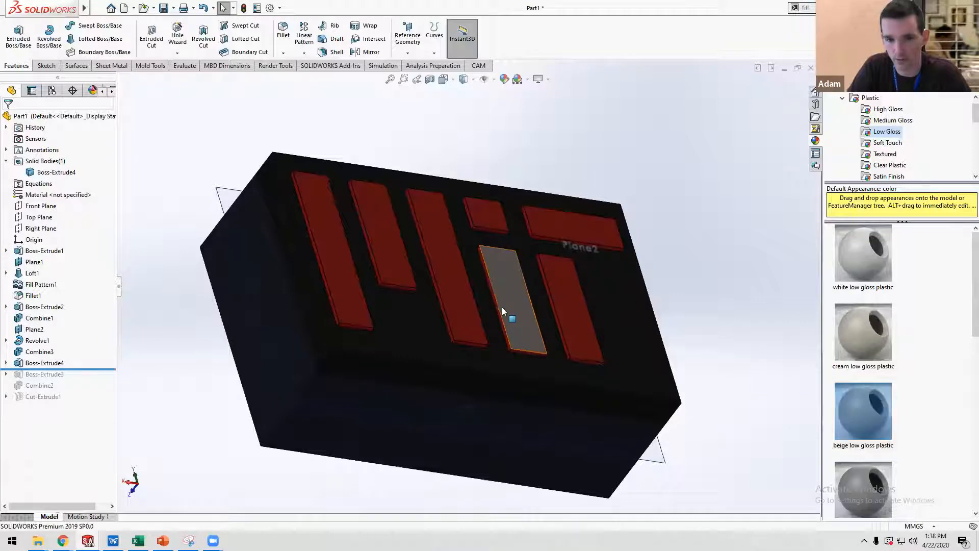
scroll(475, 333, "down", 5)
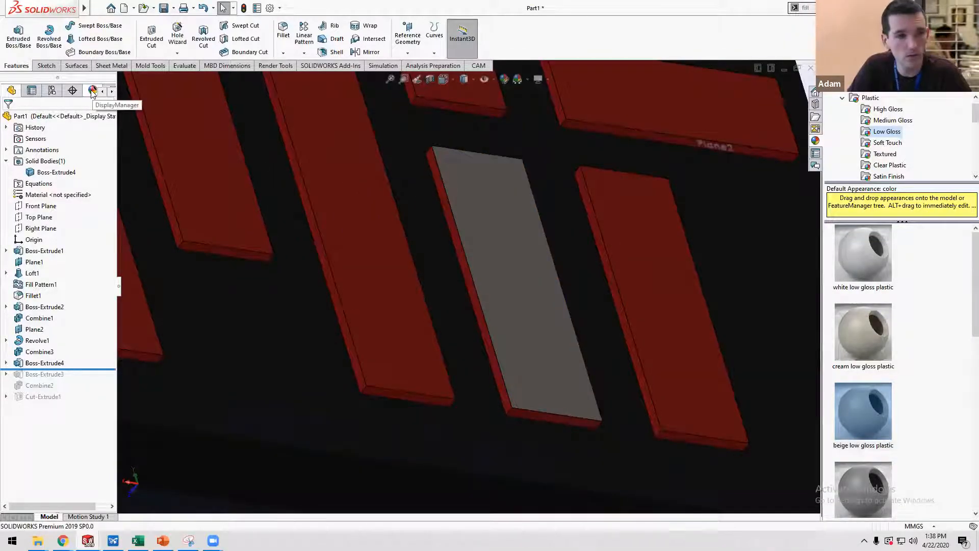
Edit the beige low gloss plastic appearance and add the long side faces and bottom end face of the i stem.
left_click(92, 91)
left_click(33, 175)
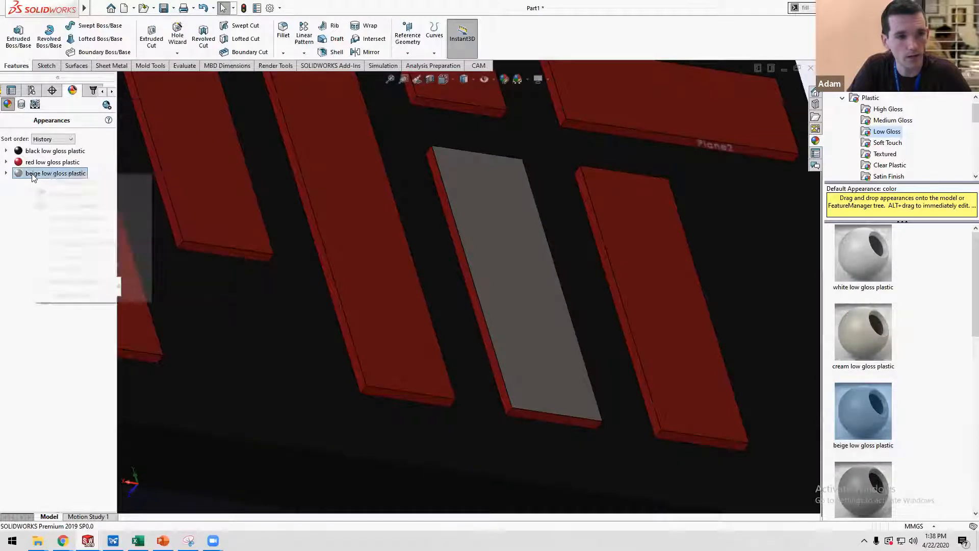
right_click(33, 175)
left_click(62, 195)
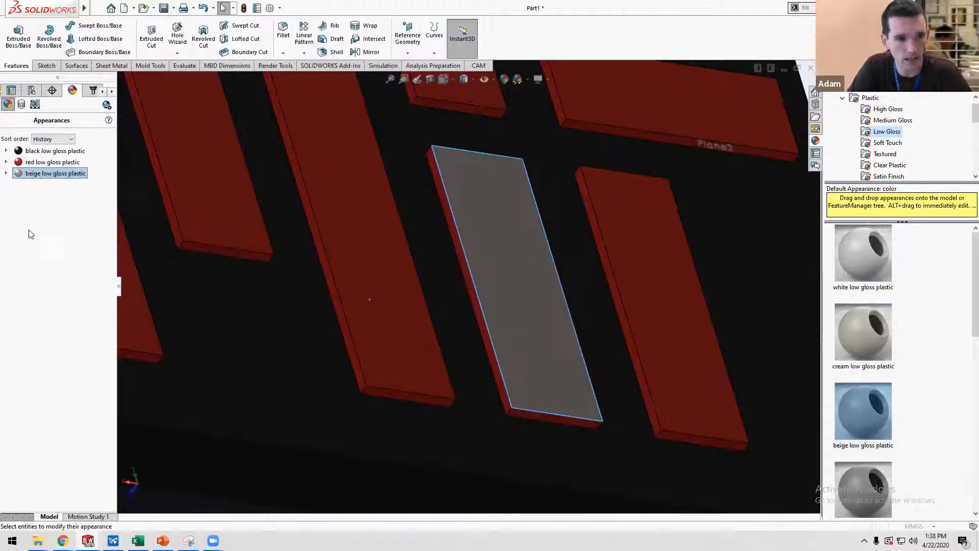
left_click(454, 232)
left_click(526, 412)
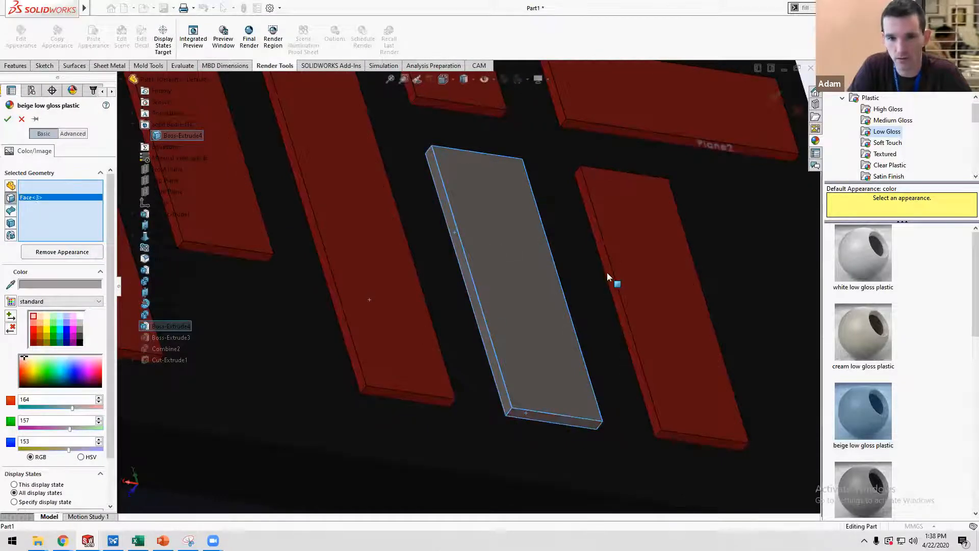
mouse_move(538, 271)
middle_mouse_down()
mouse_move(539, 219)
mouse_move(528, 255)
middle_mouse_up()
left_click(526, 290)
mouse_move(549, 217)
middle_mouse_down()
mouse_move(540, 191)
mouse_move(497, 183)
middle_mouse_up()
right_click(497, 182)
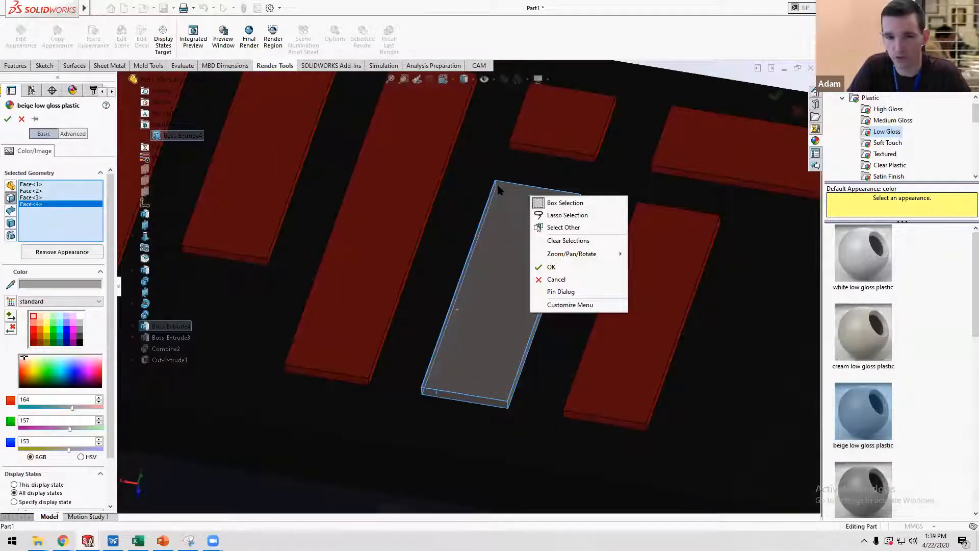
left_click(565, 228)
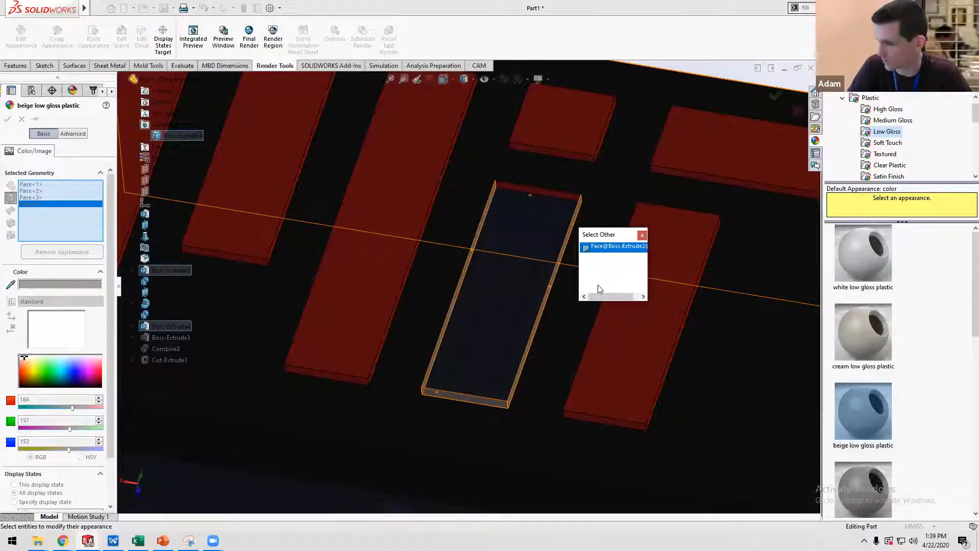
left_click(642, 236)
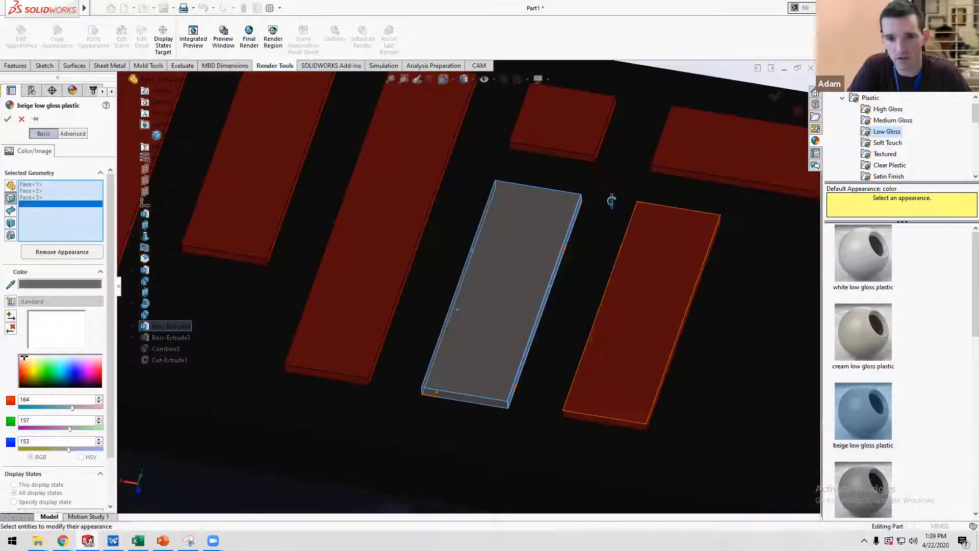
Add the top end face of the i stem to the beige low gloss plastic appearance and accept the edit.
left_click(556, 157)
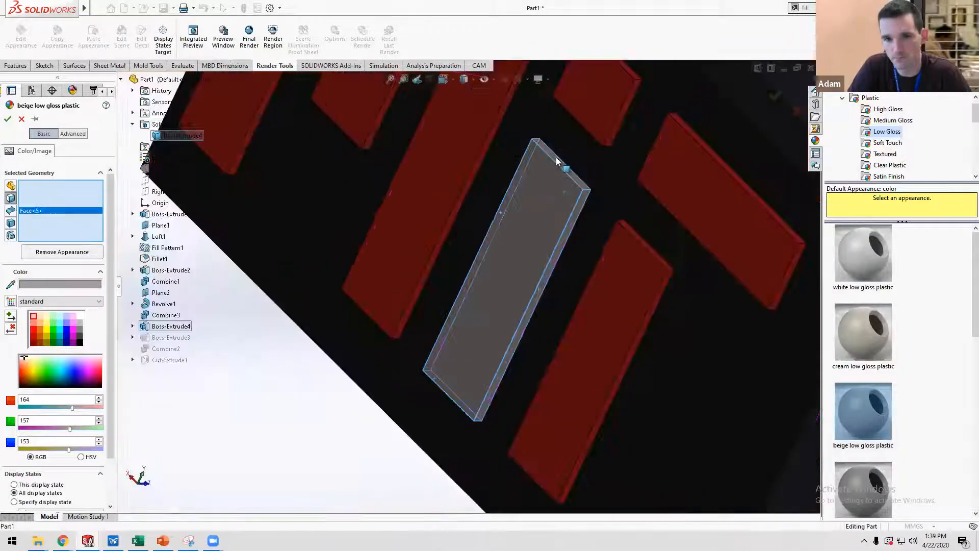
left_click(7, 118)
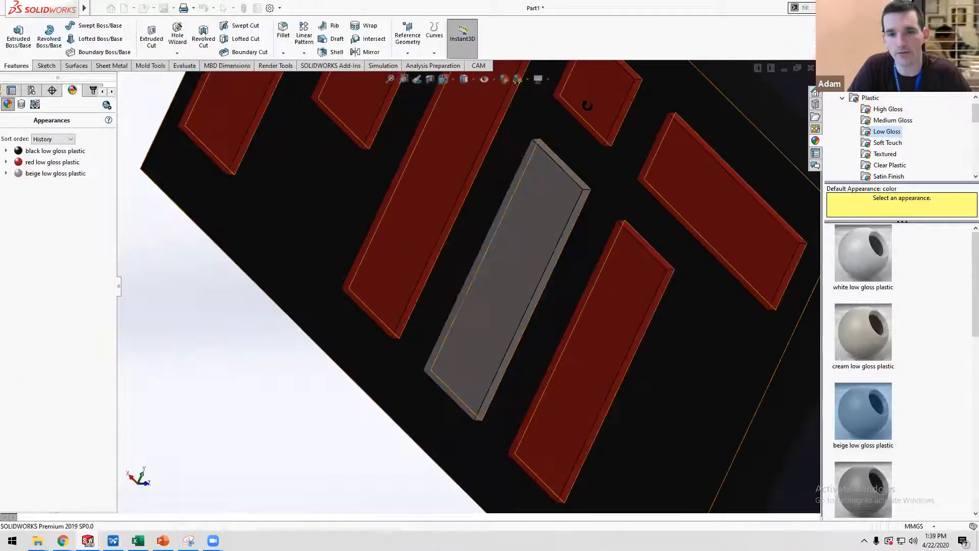
Hide all reference planes in the graphics view so only the coloured block is displayed.
scroll(641, 105, "up", 5)
middle_click_drag(640, 105, 476, 205)
scroll(490, 265, "up", 1)
scroll(493, 275, "down", 2)
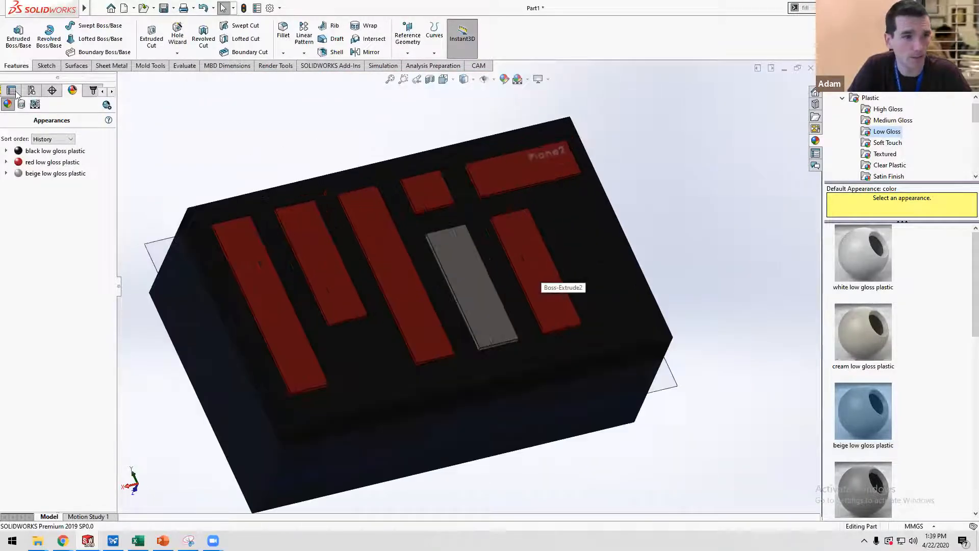
scroll(465, 275, "up", 3)
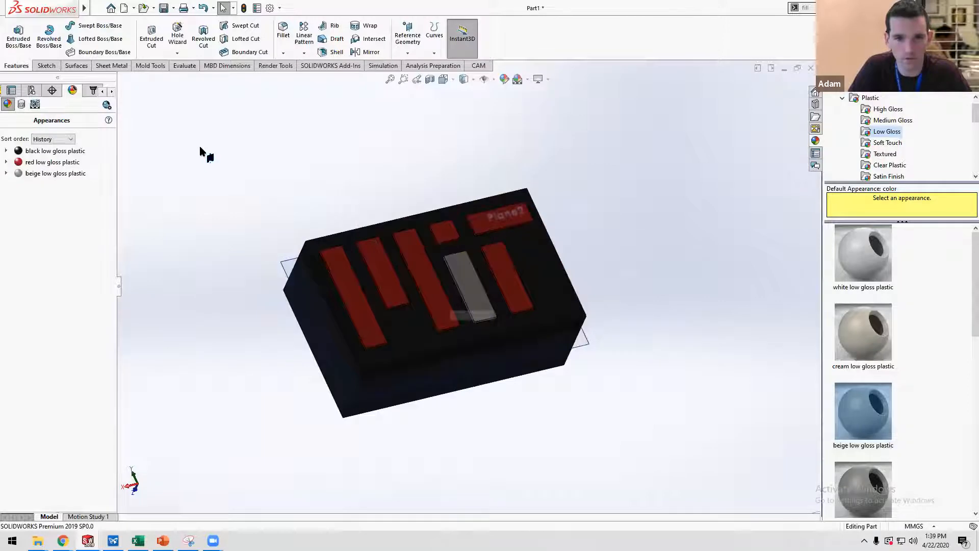
scroll(201, 150, "down", 2)
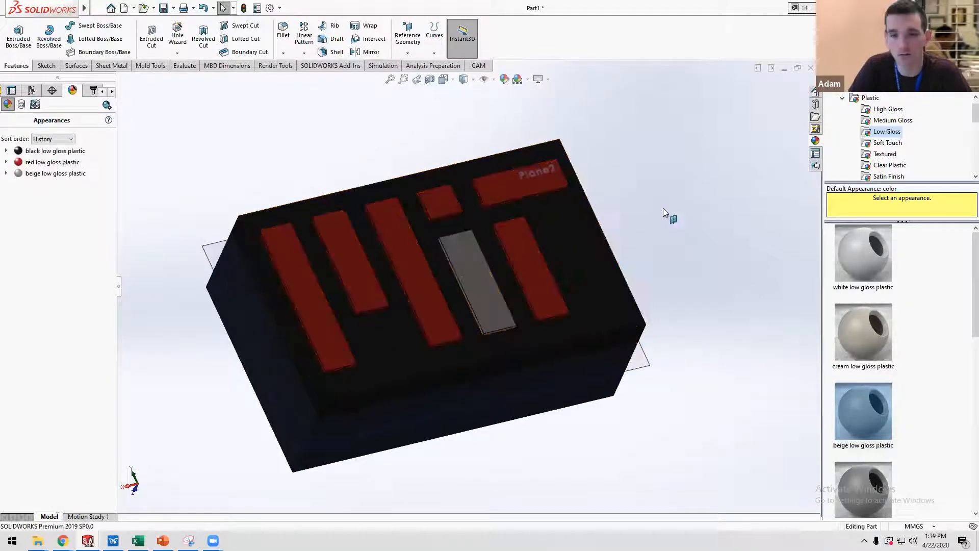
left_click(473, 79)
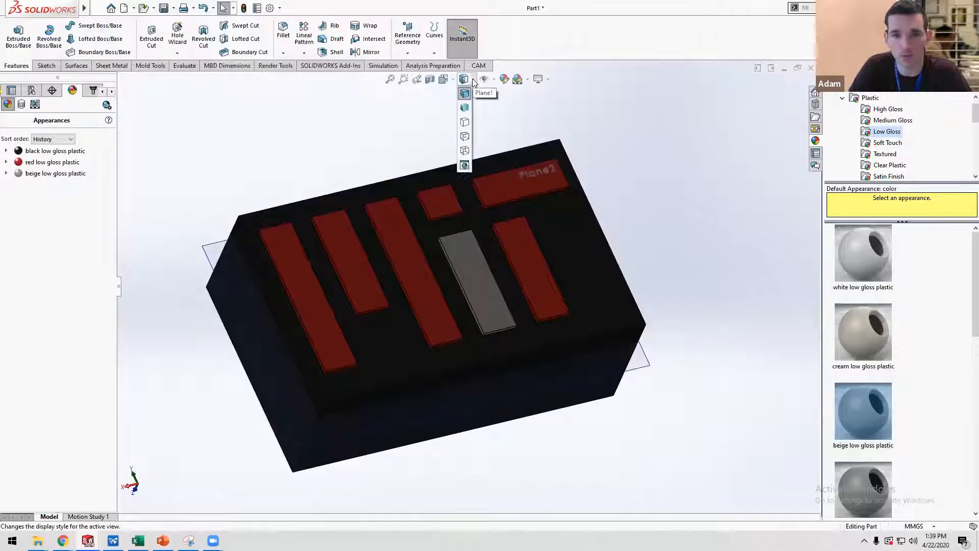
left_click(495, 80)
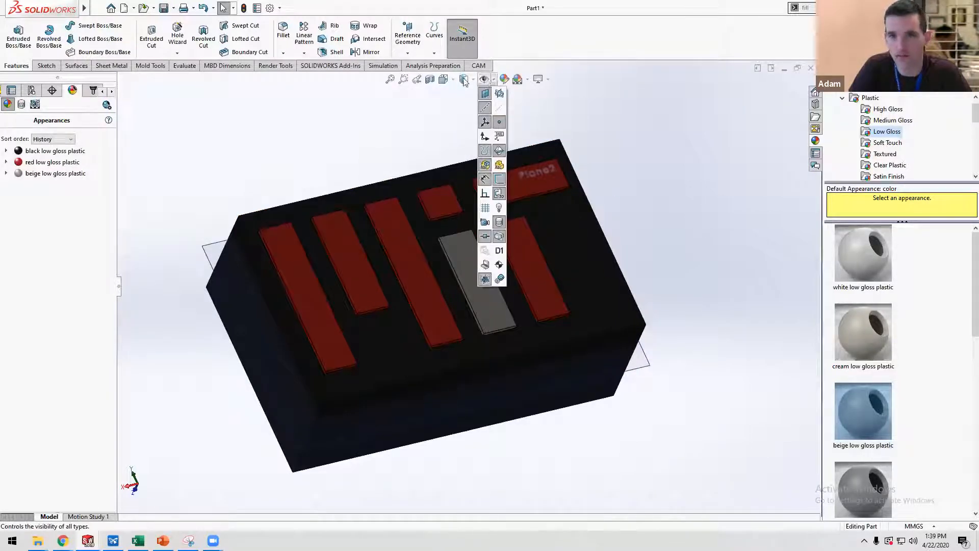
left_click(484, 81)
scroll(402, 242, "up", 7)
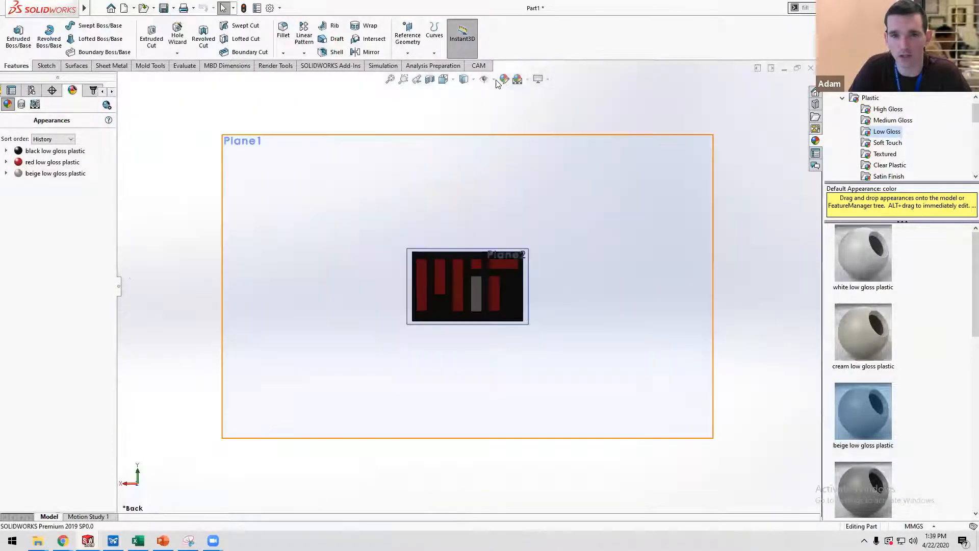
left_click(483, 79)
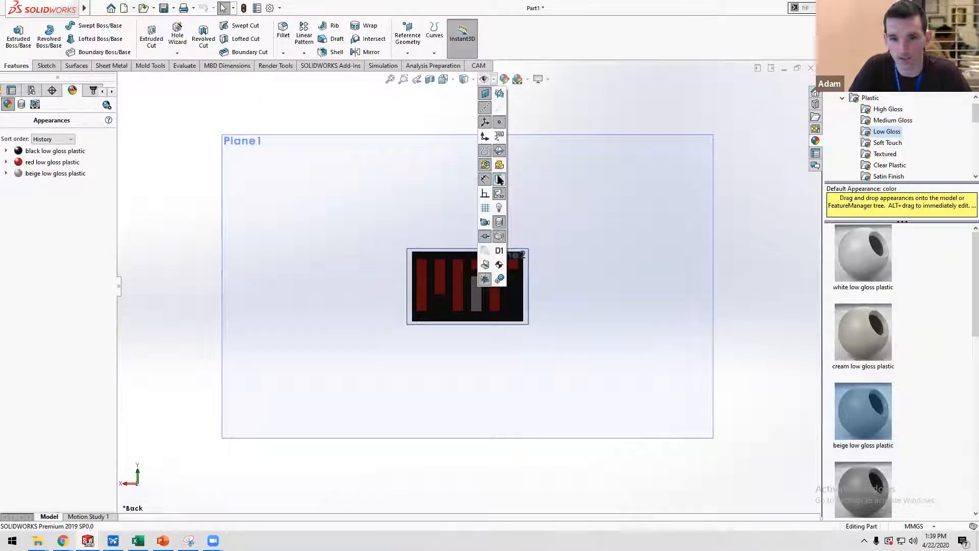
left_click(485, 92)
middle_click_drag(446, 212, 497, 124)
left_click(485, 80)
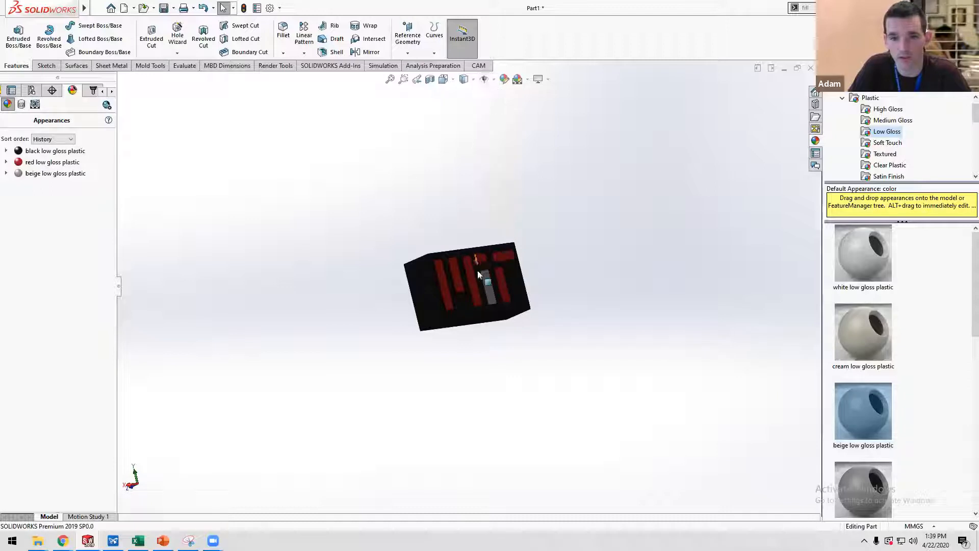
Turn on a render region and widen it on both sides to enclose the whole block with the logo.
scroll(482, 335, "down", 5)
scroll(482, 336, "up", 2)
scroll(469, 326, "down", 6)
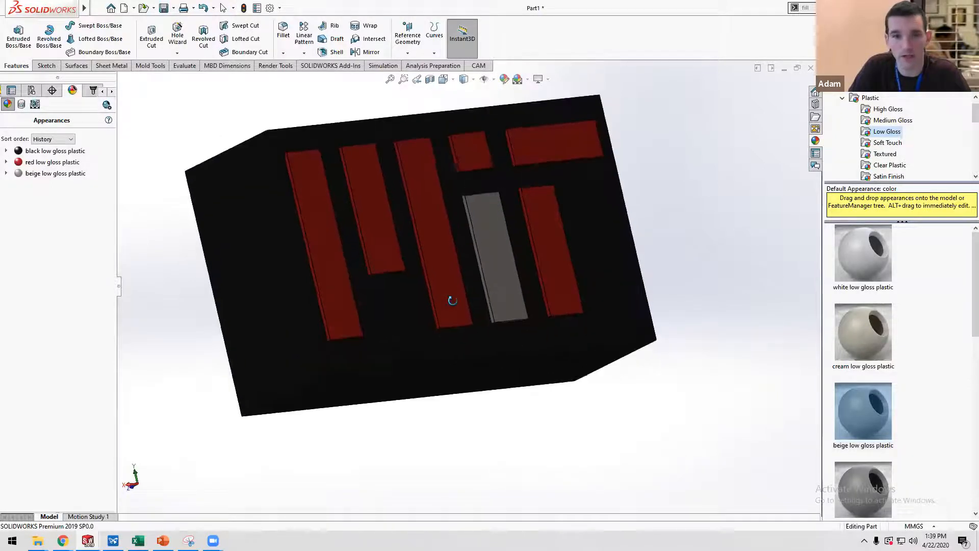
middle_click_drag(453, 300, 416, 253)
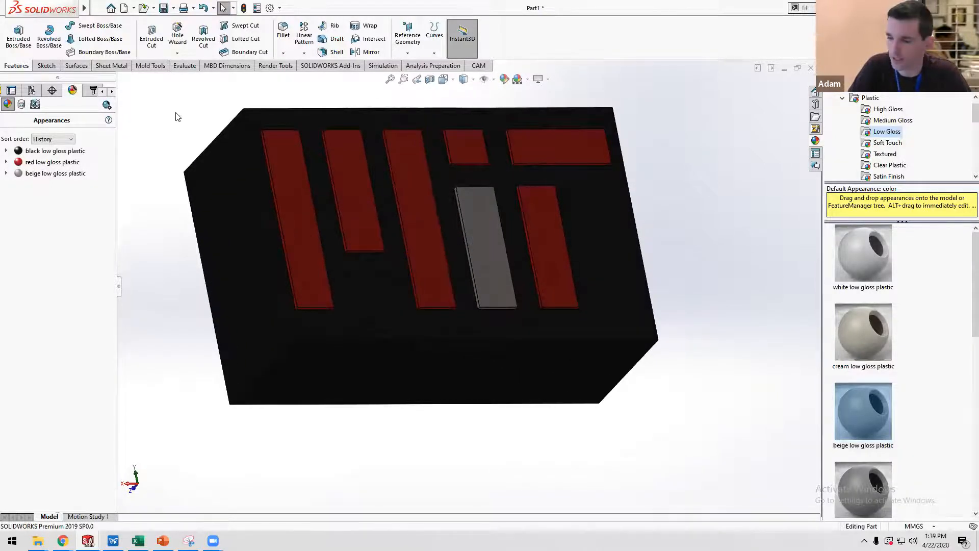
right_click(271, 69)
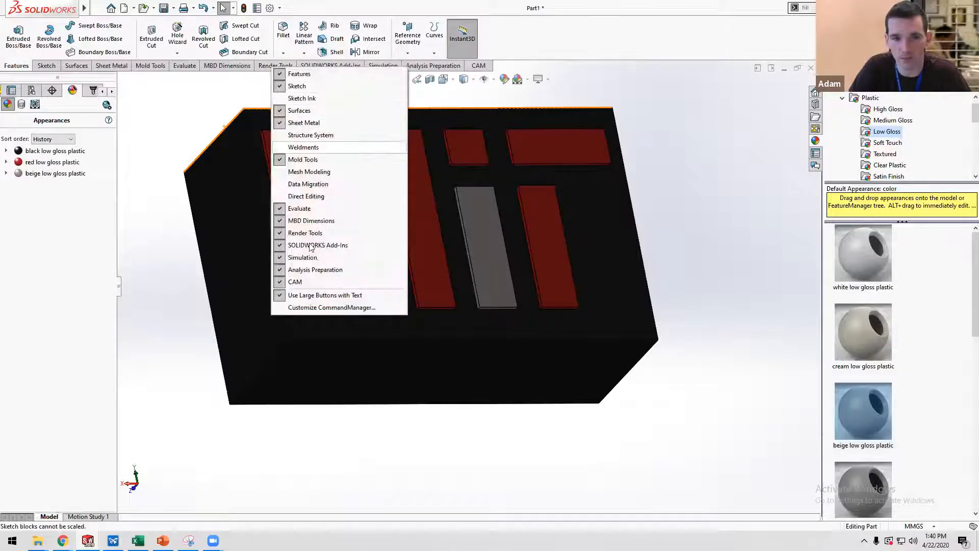
left_click(188, 100)
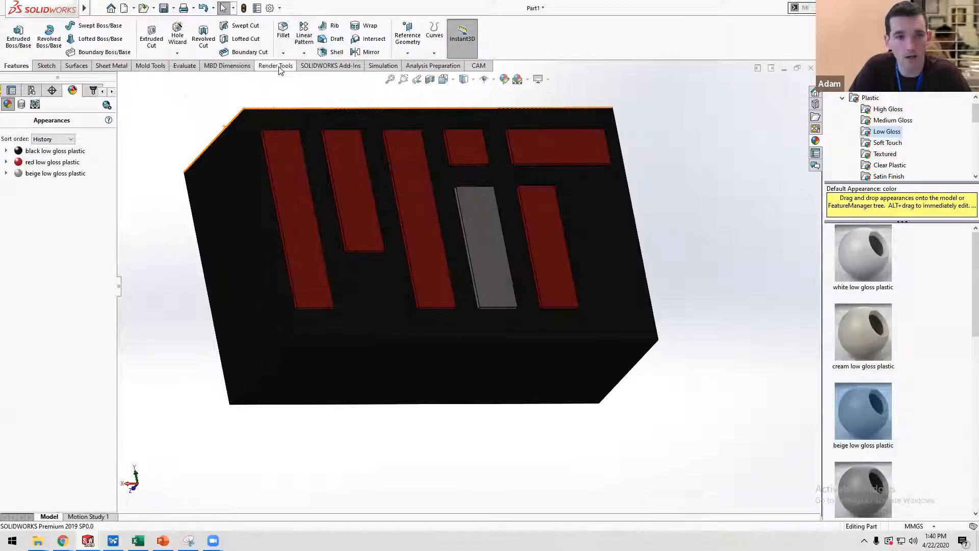
left_click(280, 69)
scroll(378, 158, "up", 4)
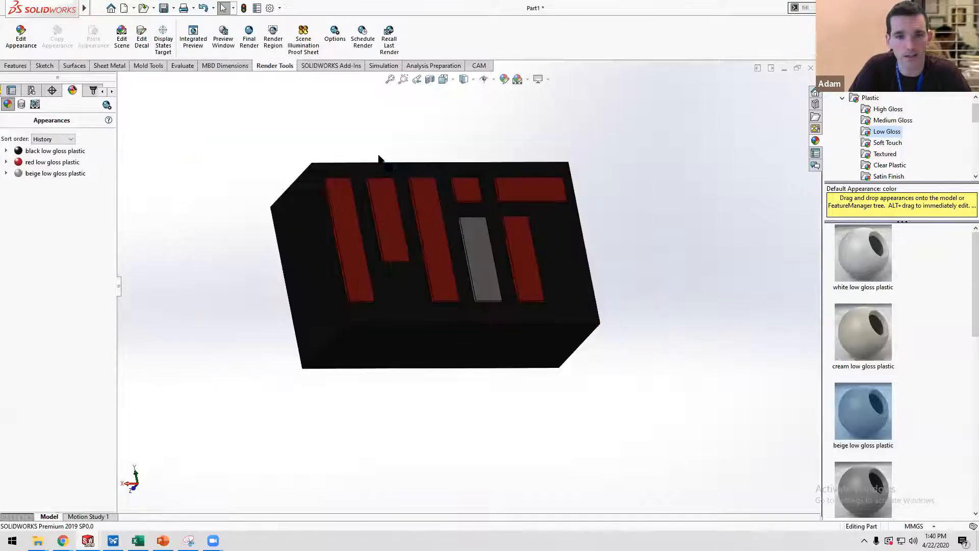
scroll(423, 220, "down", 2)
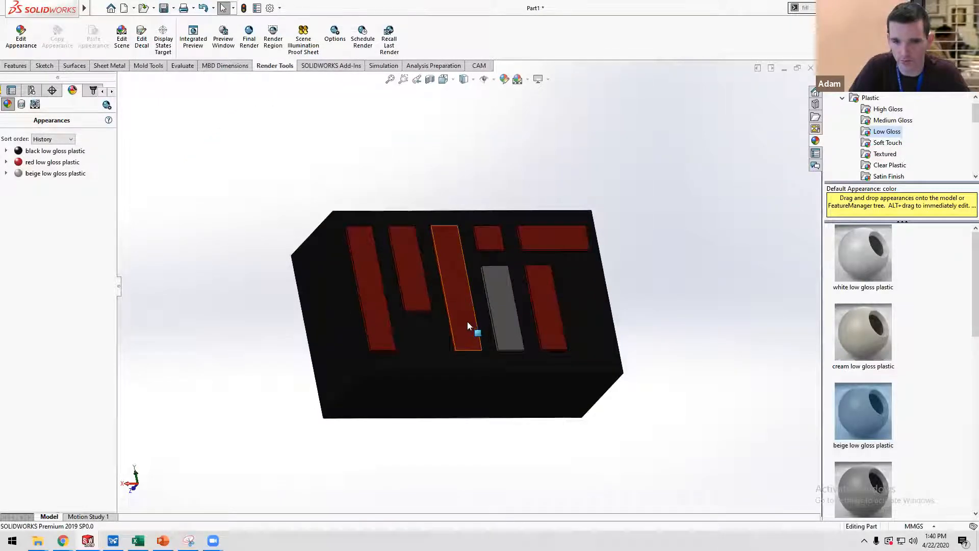
scroll(467, 322, "down", 1)
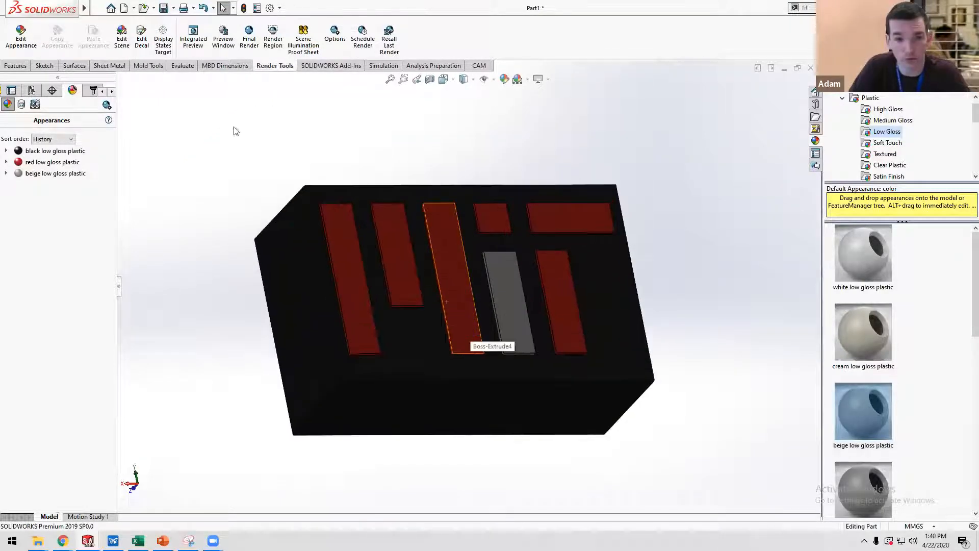
left_click(277, 45)
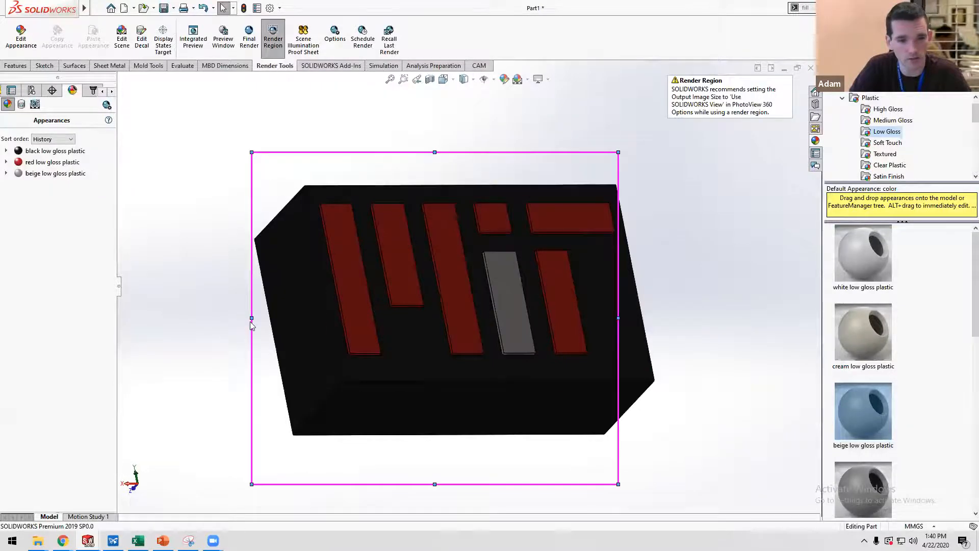
left_click_drag(248, 317, 239, 318)
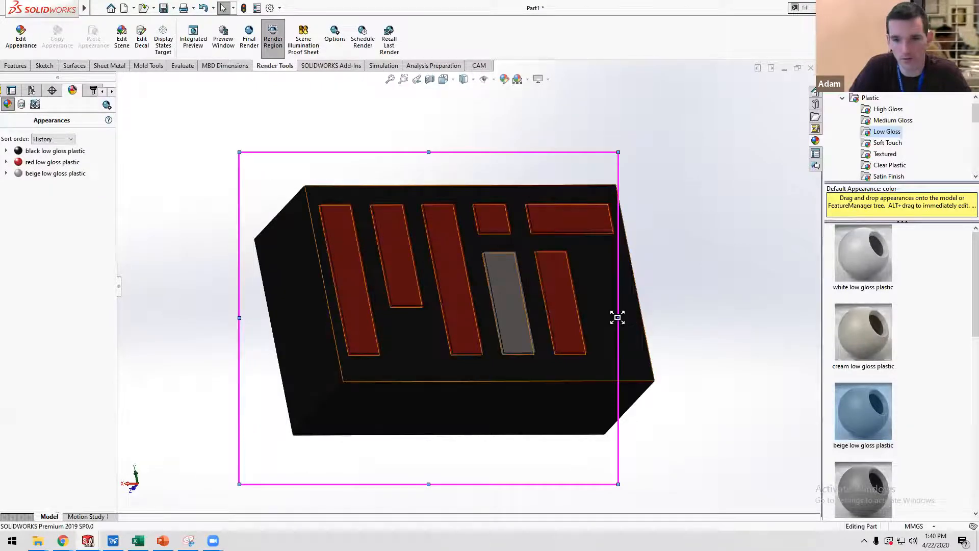
left_click_drag(671, 317, 676, 318)
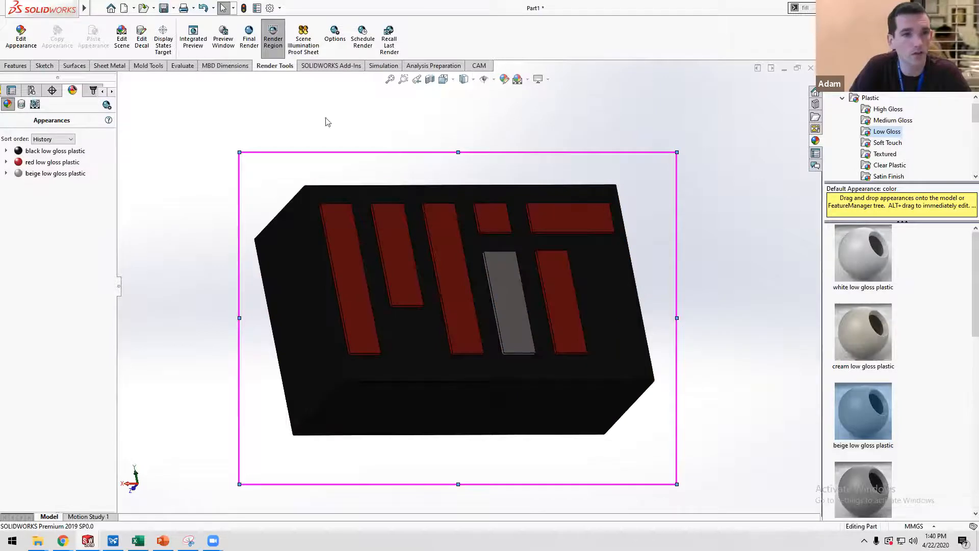
Set the PhotoView 360 final render quality to Good and run the final render with perspective view turned on.
left_click(334, 41)
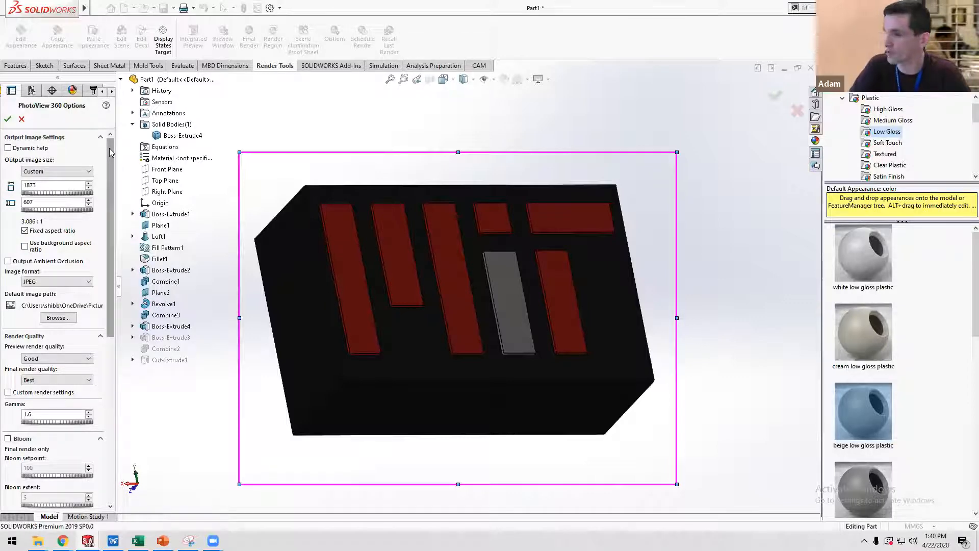
left_click(57, 380)
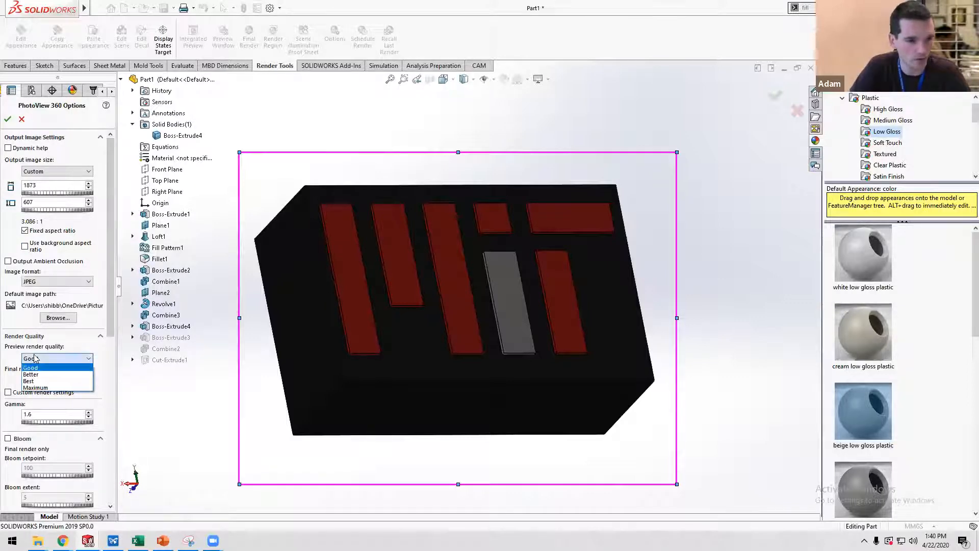
left_click(35, 382)
left_click(36, 381)
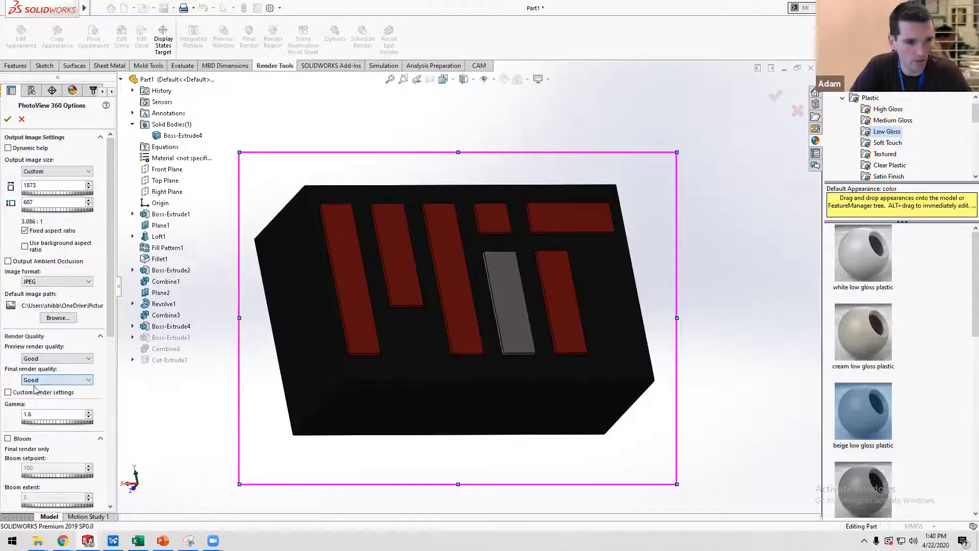
left_click(37, 389)
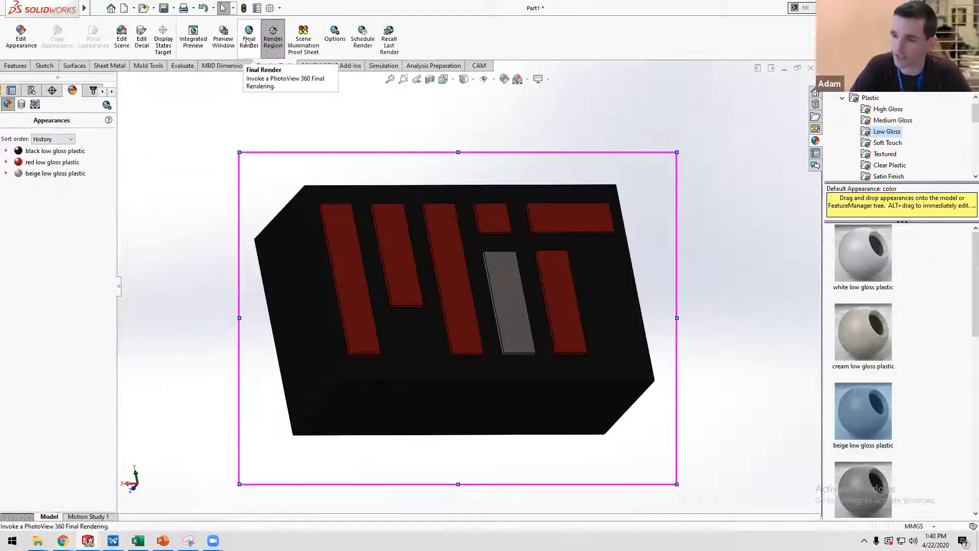
left_click(248, 36)
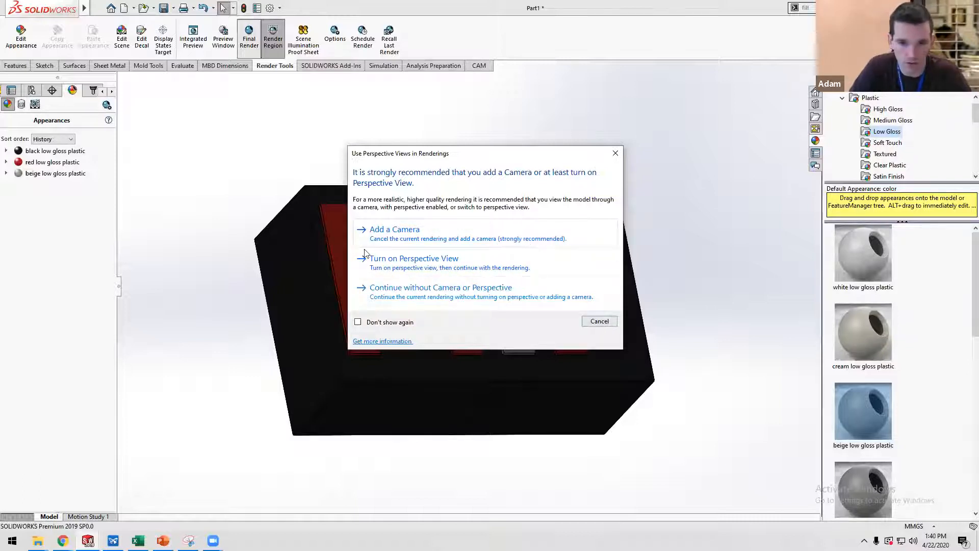
left_click(402, 260)
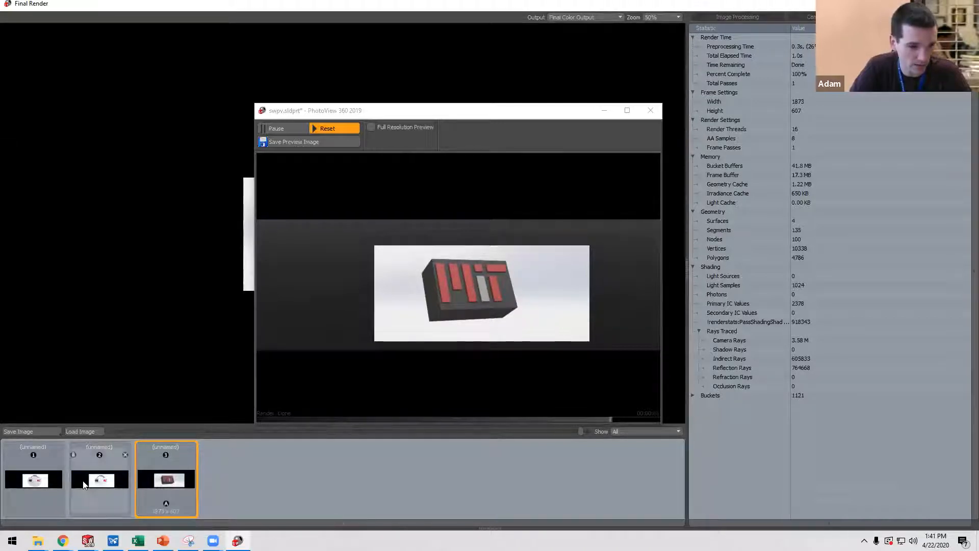
Compare the two earlier mask renders with the new MIT block render, then return to the part model.
left_click(106, 480)
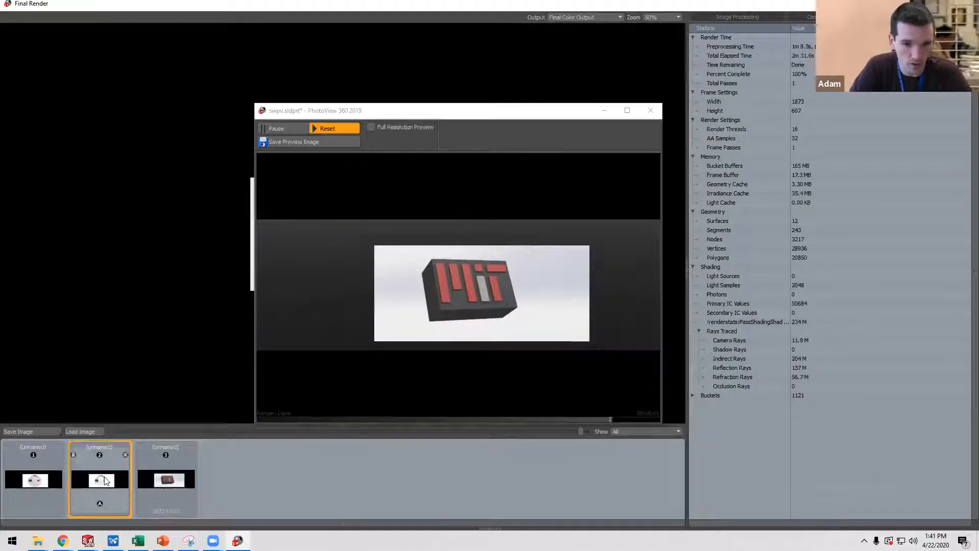
left_click(27, 492)
left_click(604, 111)
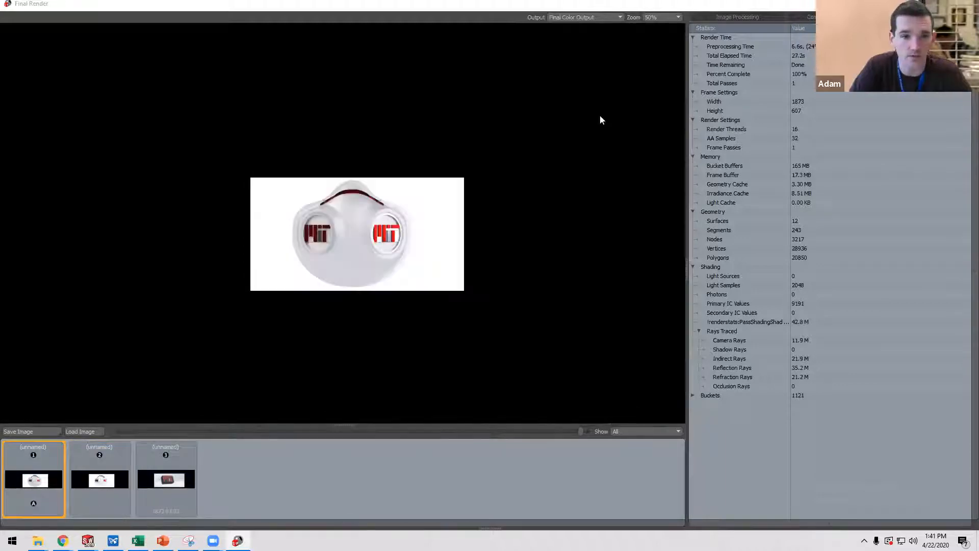
left_click(920, 4)
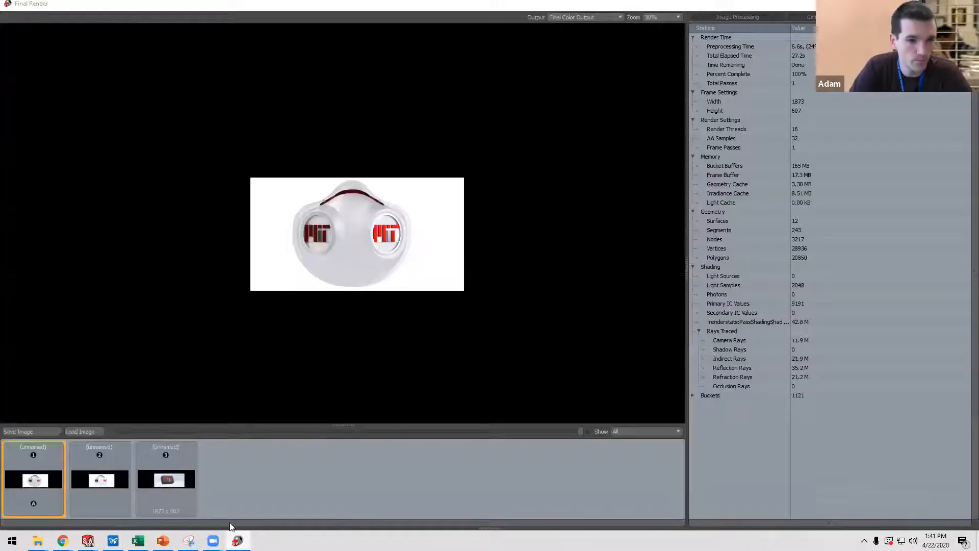
left_click(93, 488)
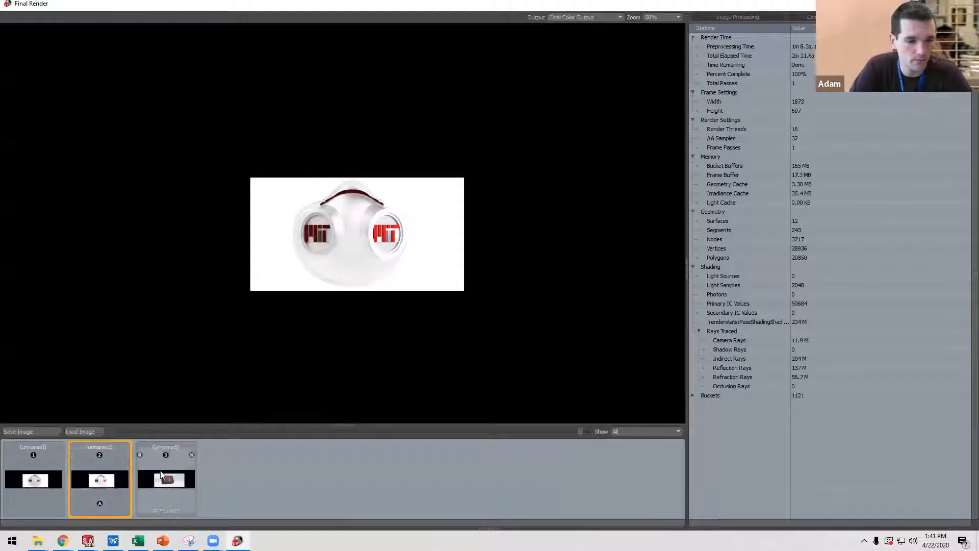
left_click(172, 483)
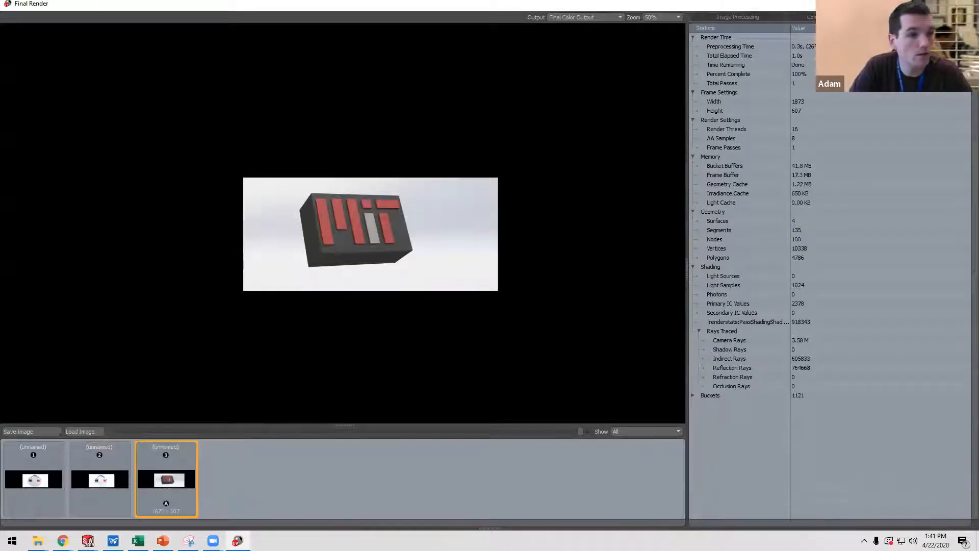
left_click_drag(659, 4, 654, 72)
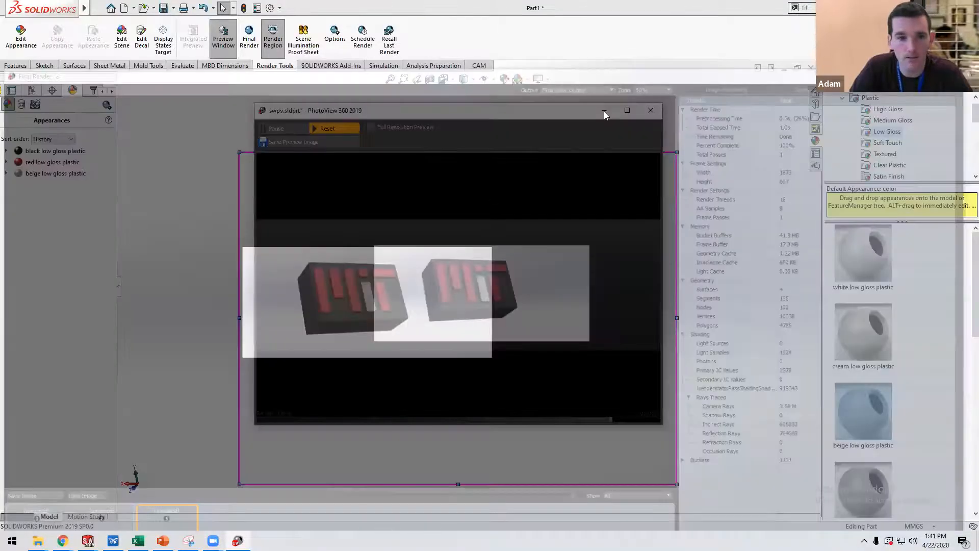
left_click(604, 112)
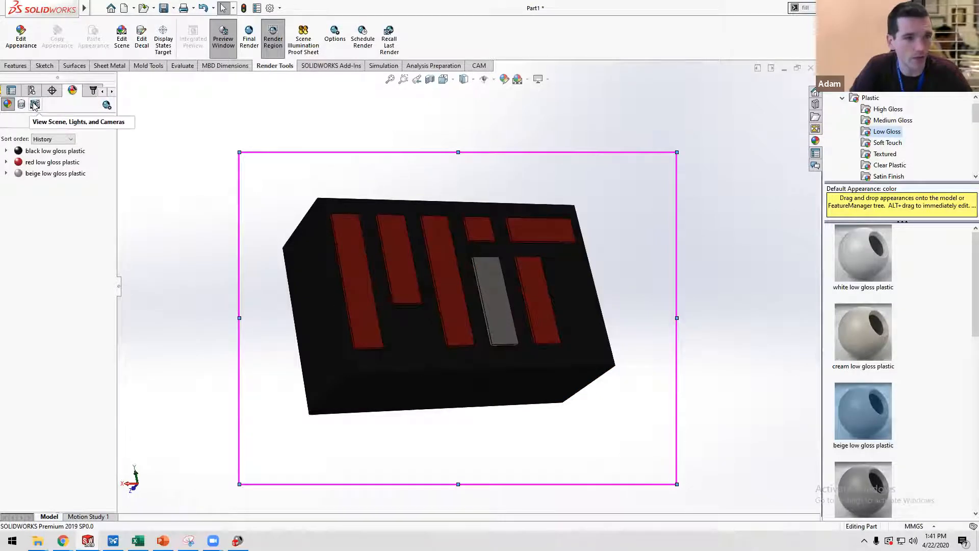
Turn off the render region and set the scene background to None.
left_click(273, 39)
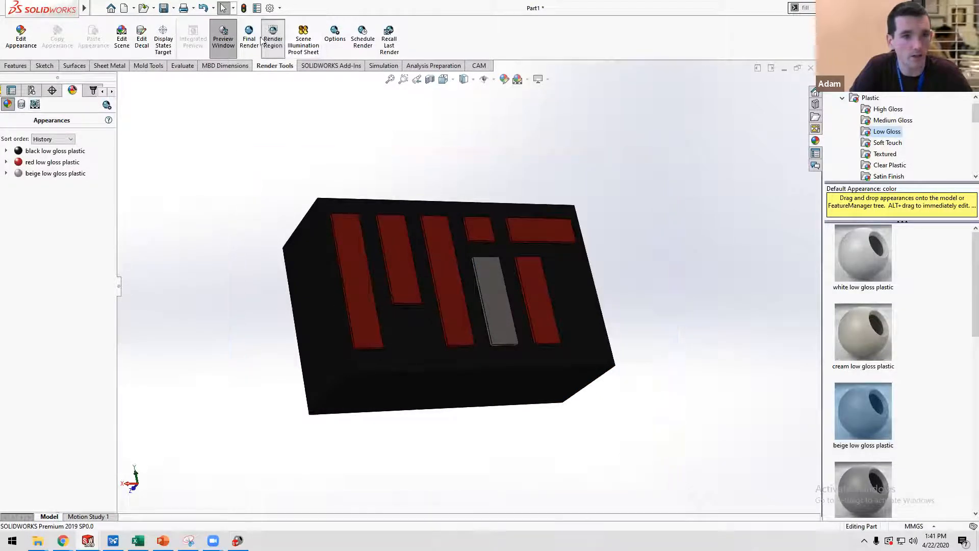
left_click(35, 105)
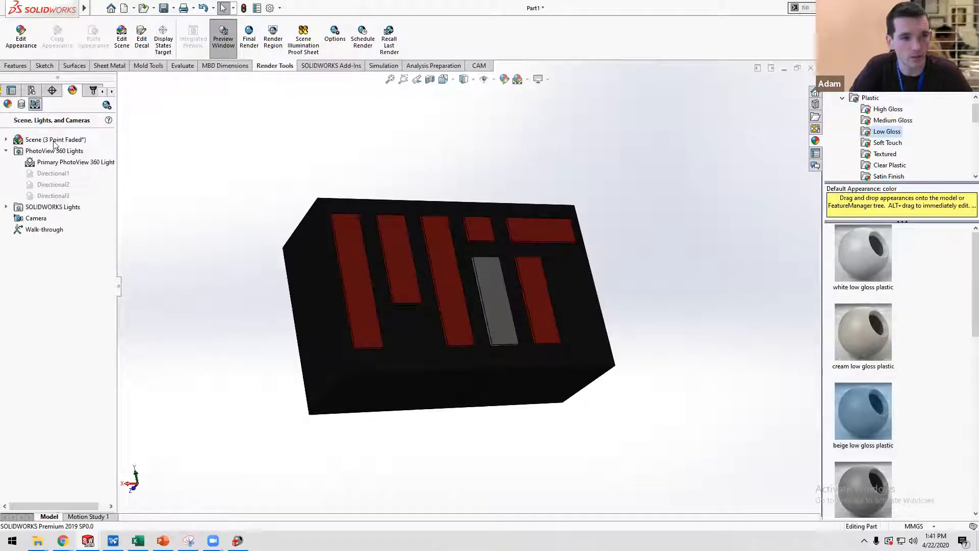
right_click(52, 141)
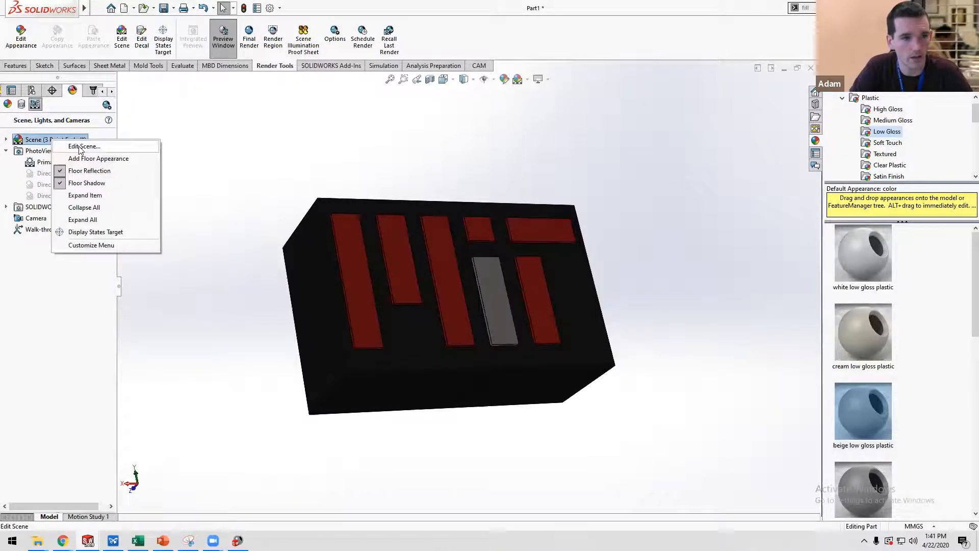
left_click(80, 147)
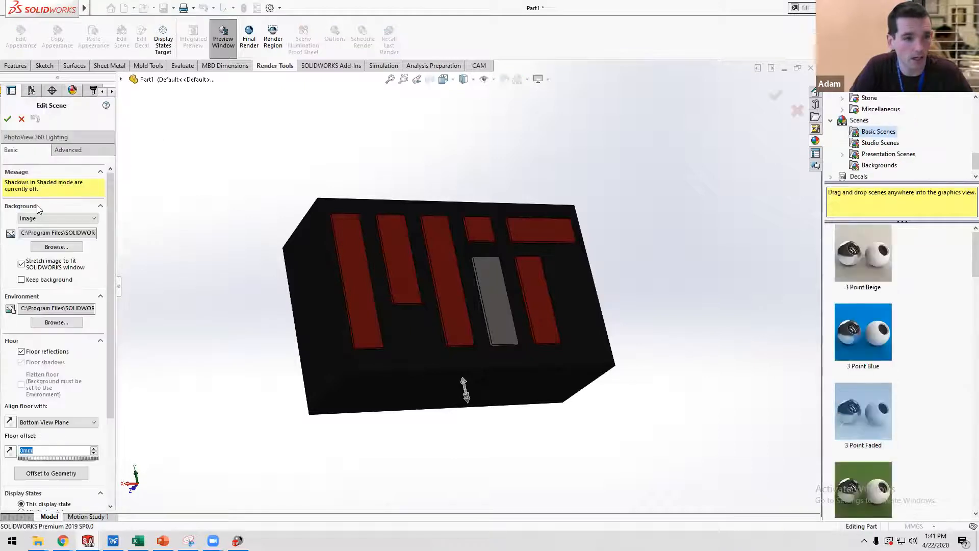
left_click(36, 218)
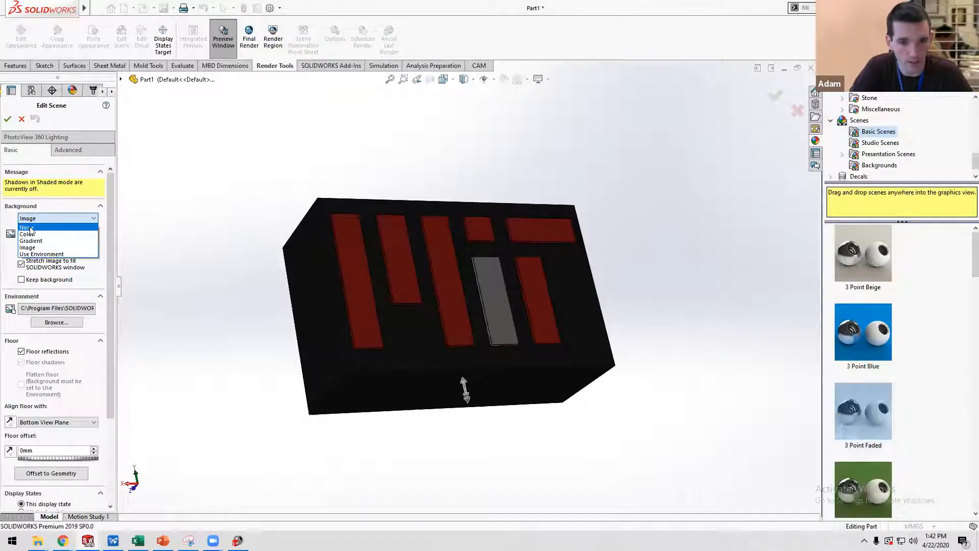
left_click(26, 228)
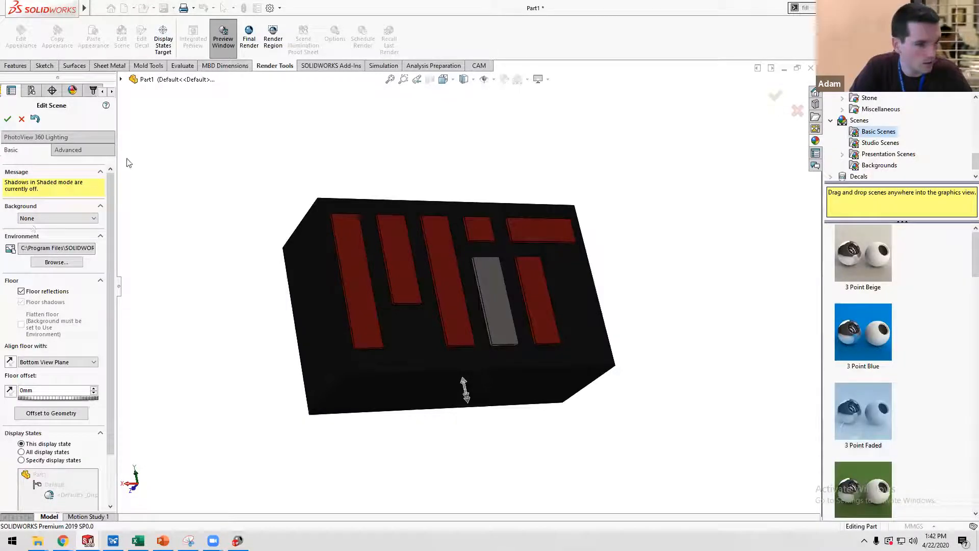
left_click(7, 120)
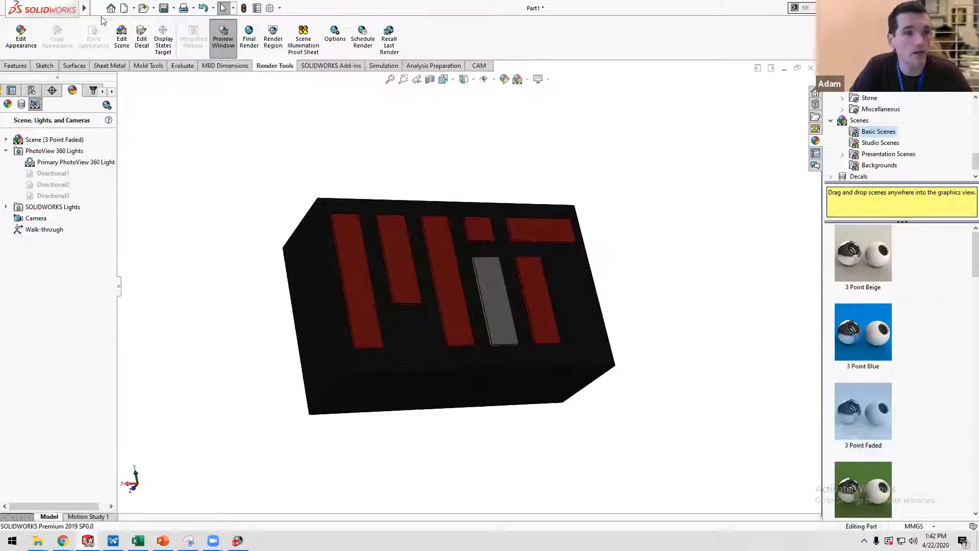
Turn off the floor reflection and floor shadow of the 3 Point Faded scene.
right_click(45, 139)
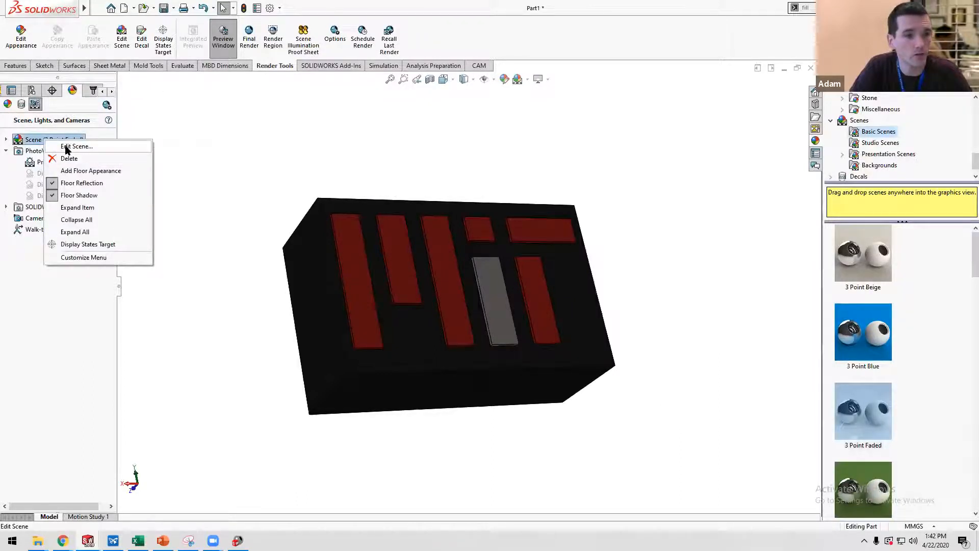
left_click(65, 146)
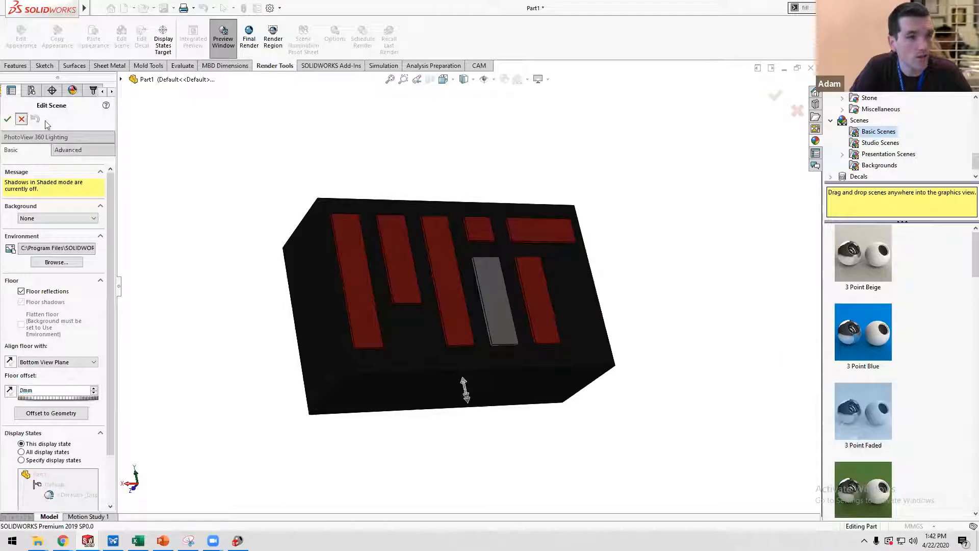
right_click(49, 141)
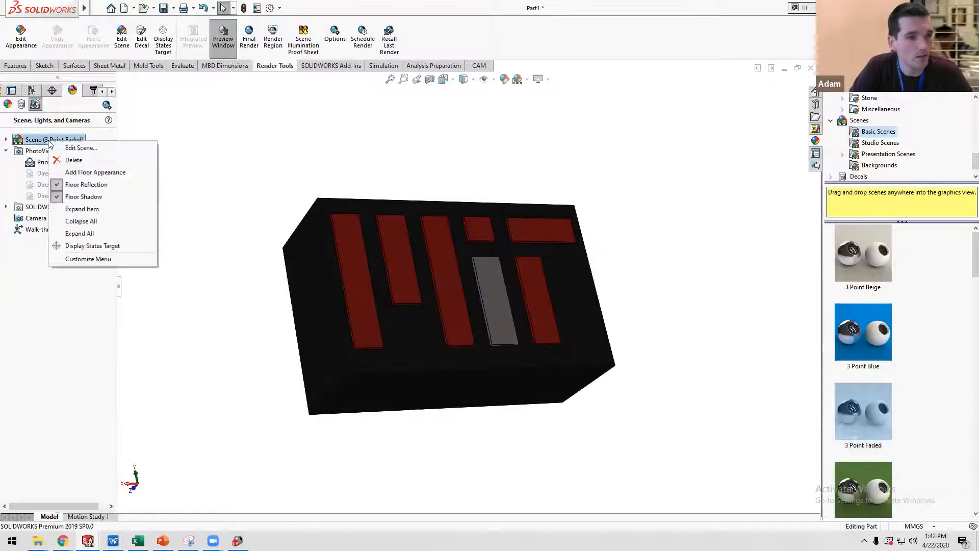
left_click(85, 185)
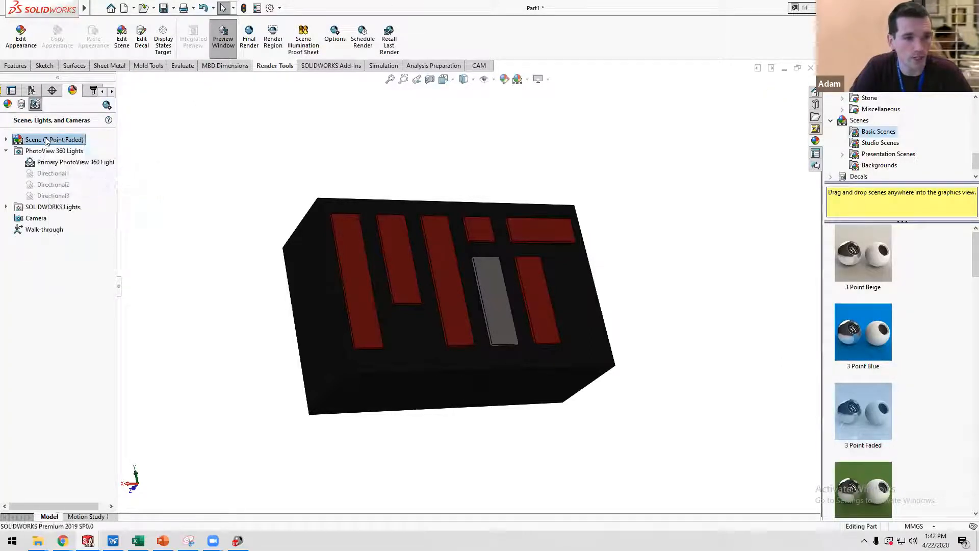
right_click(47, 141)
left_click(79, 194)
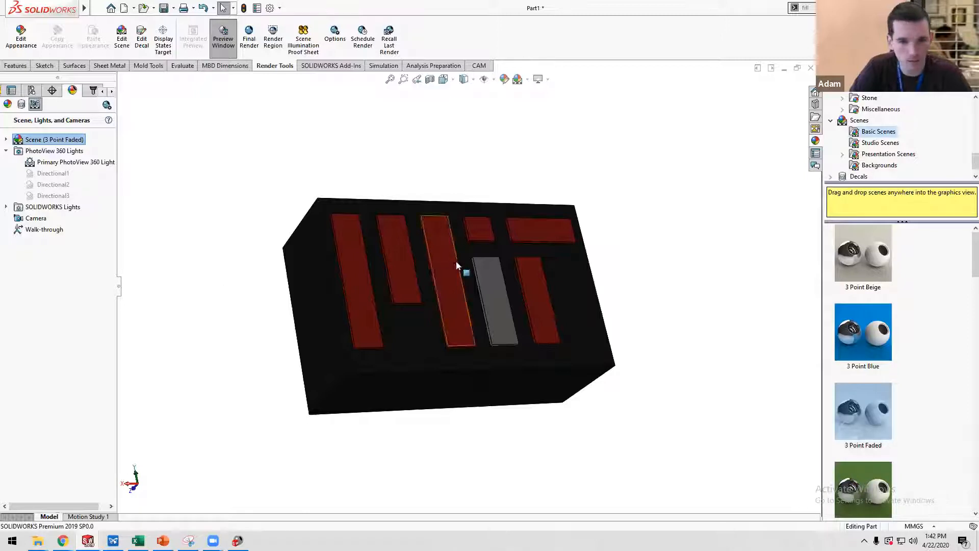
Browse for a file to open, going from the Desktop project folder into the nested Gastric device folder.
scroll(301, 235, "up", 1)
middle_click_drag(301, 235, 392, 198)
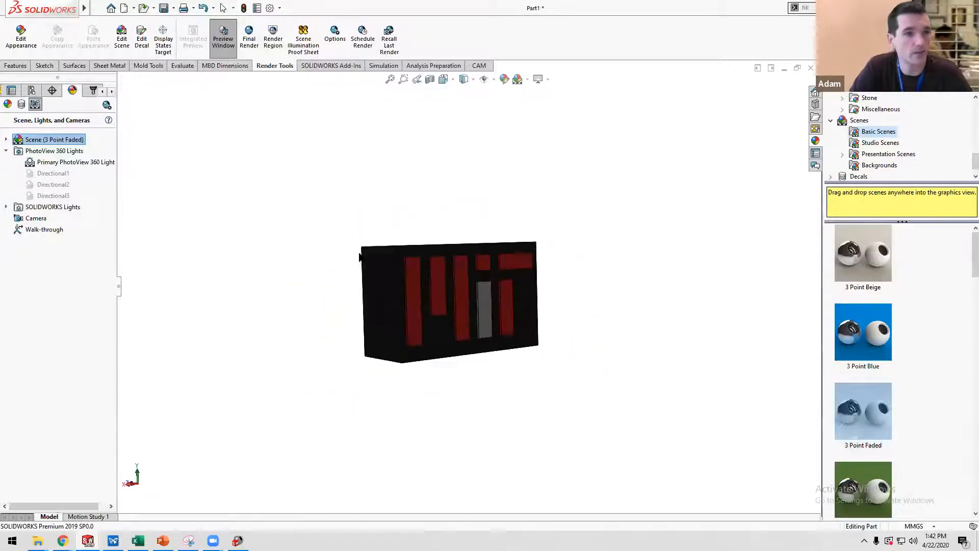
left_click(96, 8)
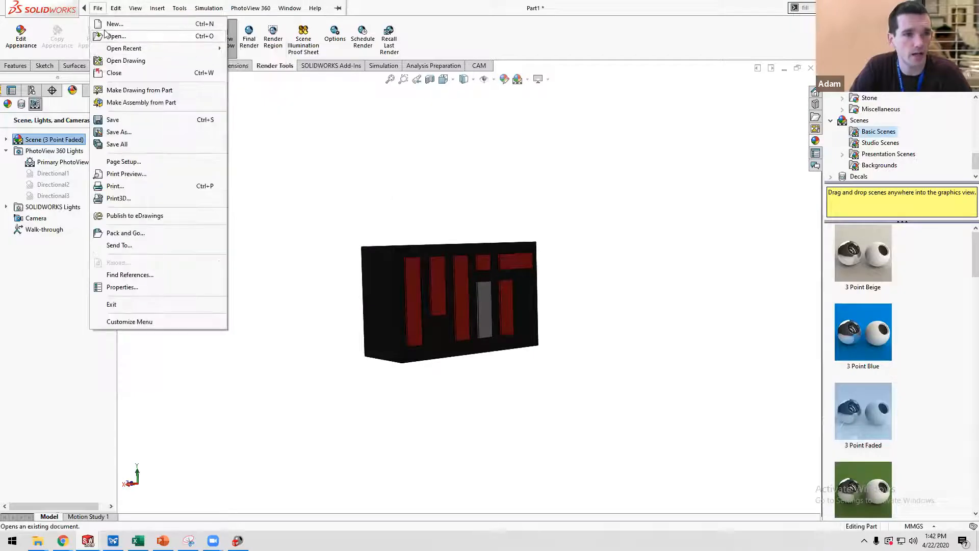
left_click(115, 37)
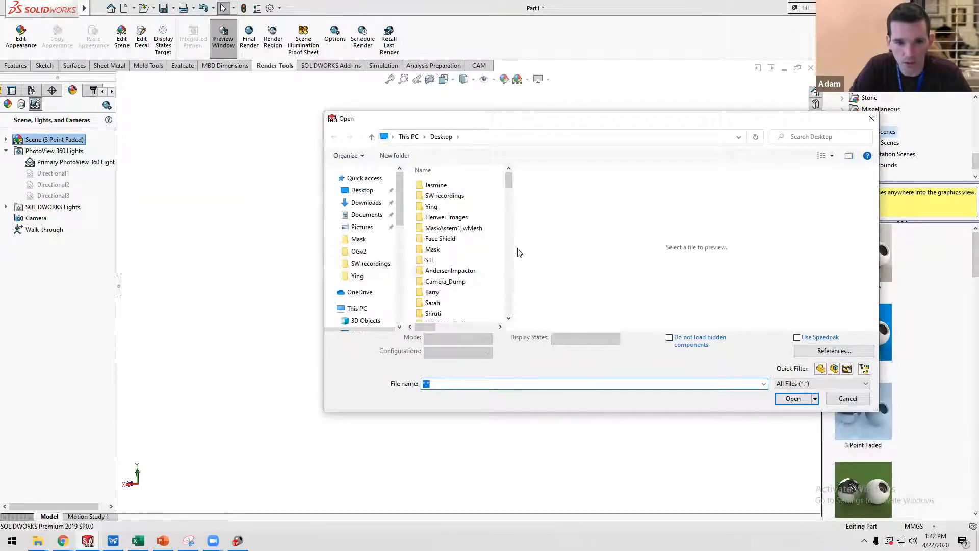
left_click_drag(508, 187, 511, 203)
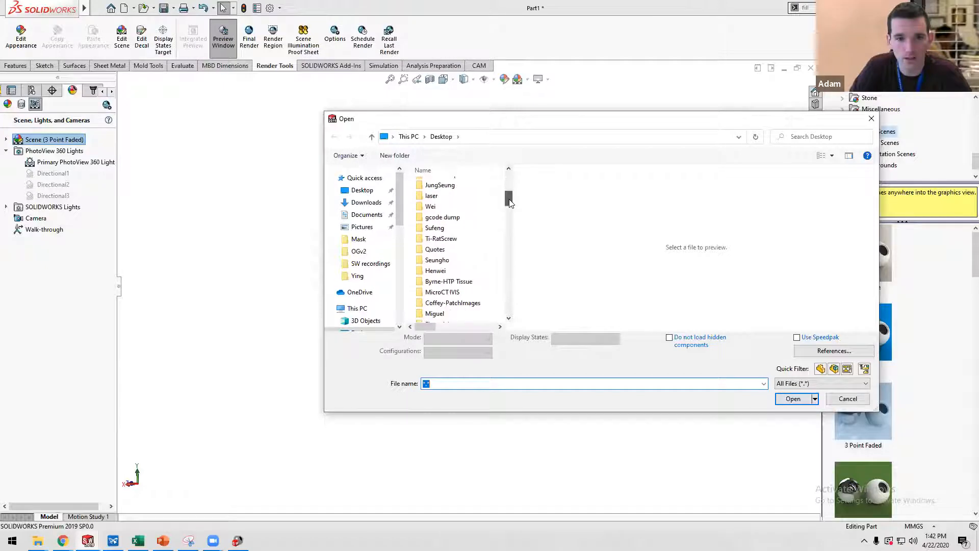
double_click(437, 260)
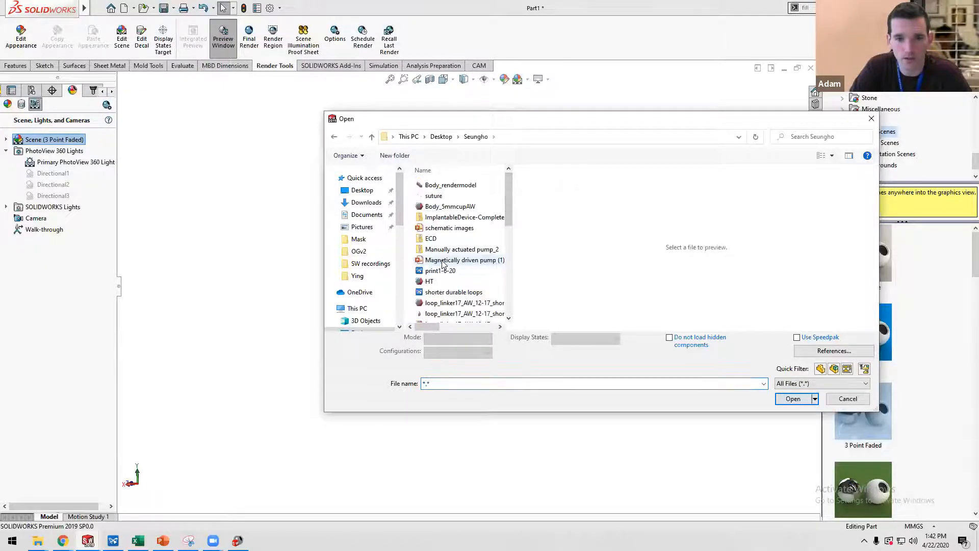
left_click_drag(507, 204, 617, 294)
left_click(437, 317)
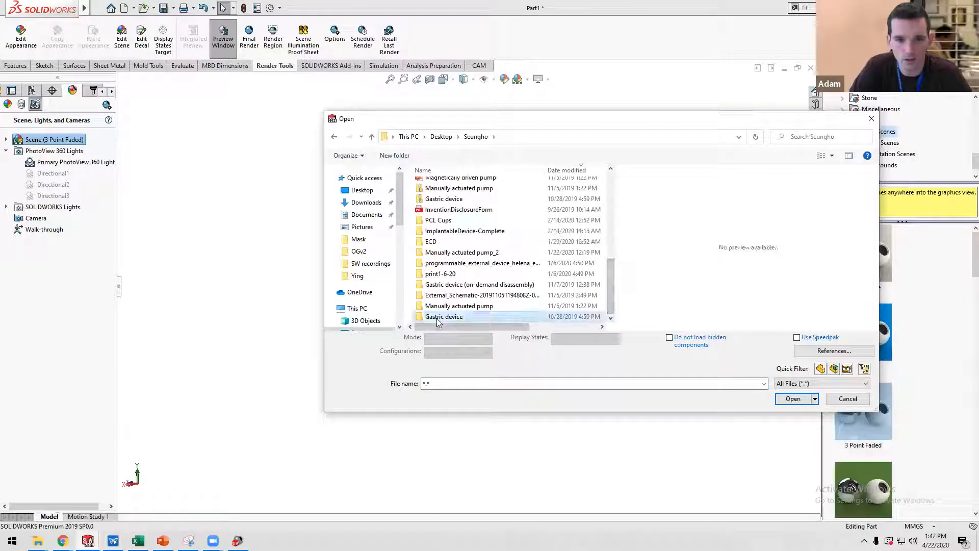
double_click(436, 317)
double_click(441, 184)
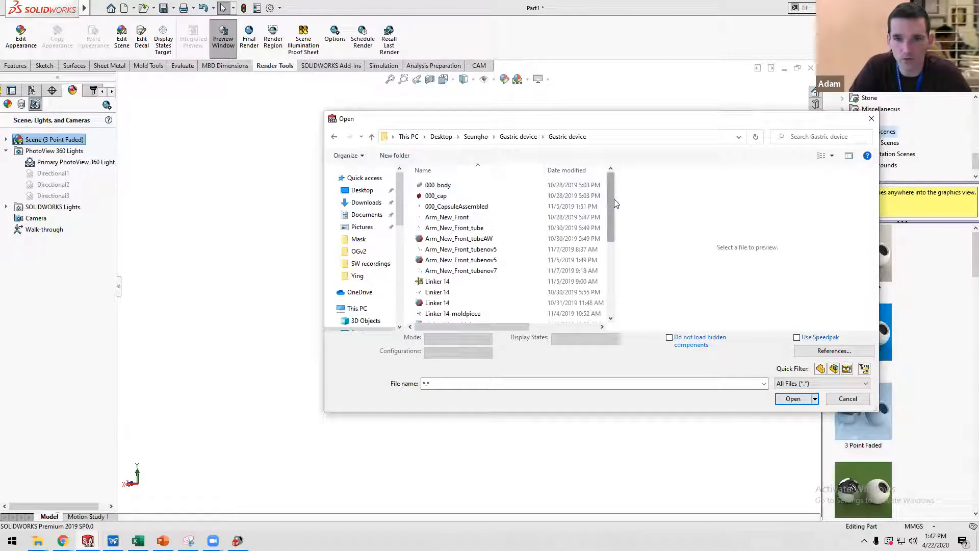
Open the 000_CapsuleAssembled assembly, resolve its lightweight components and dismiss the mate error list.
left_click_drag(614, 199, 727, 195)
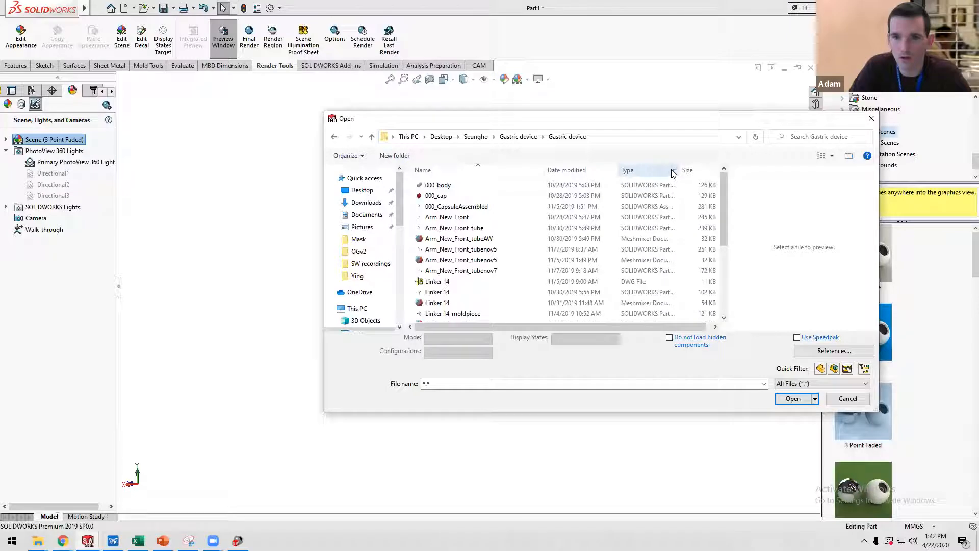
left_click_drag(678, 172, 718, 172)
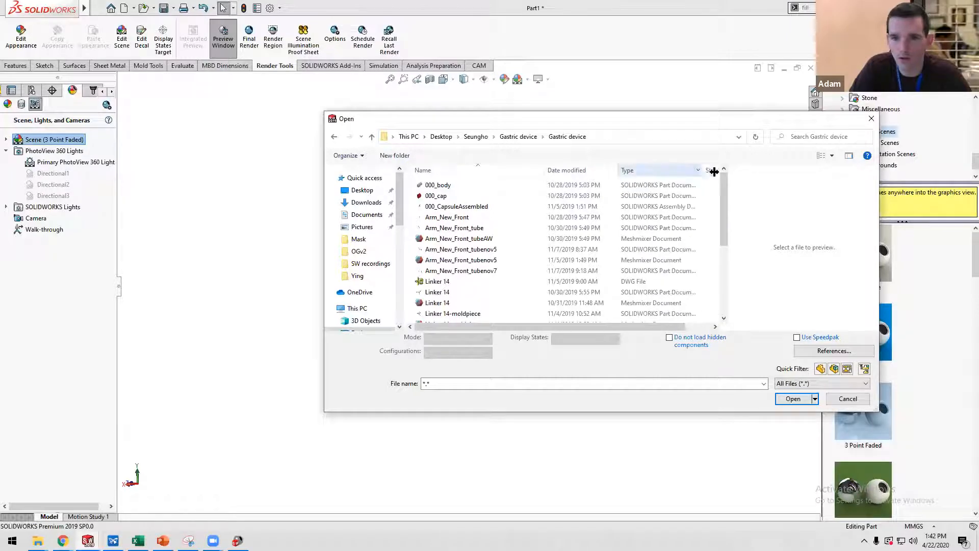
left_click(498, 209)
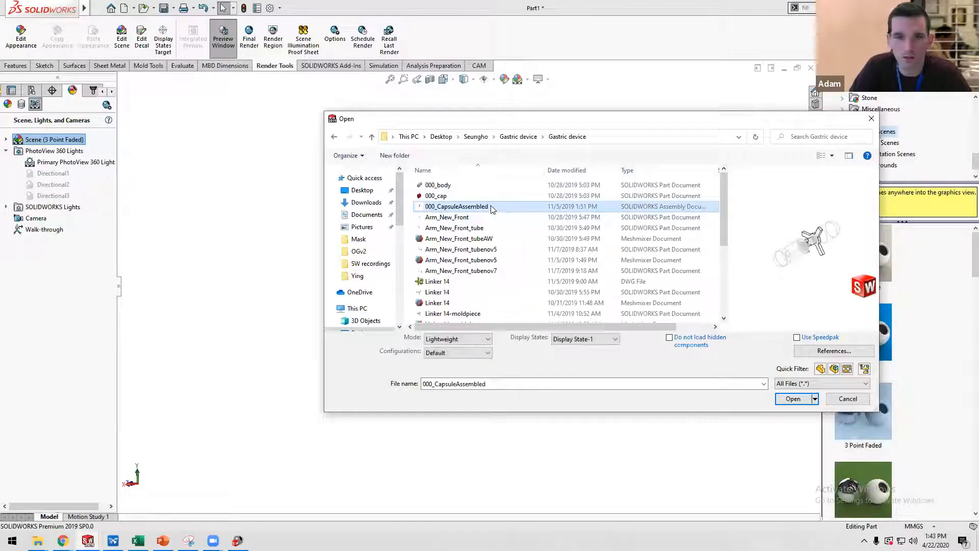
double_click(492, 210)
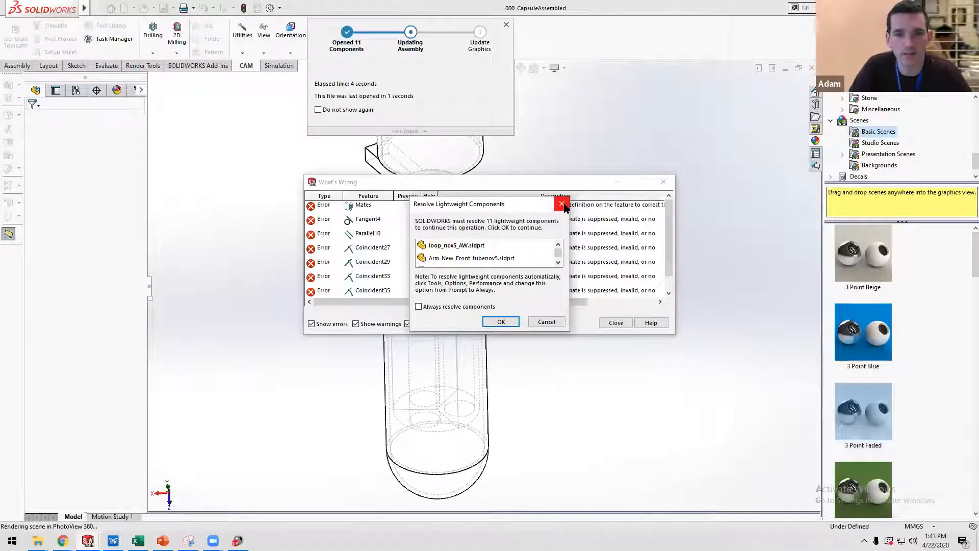
left_click(504, 322)
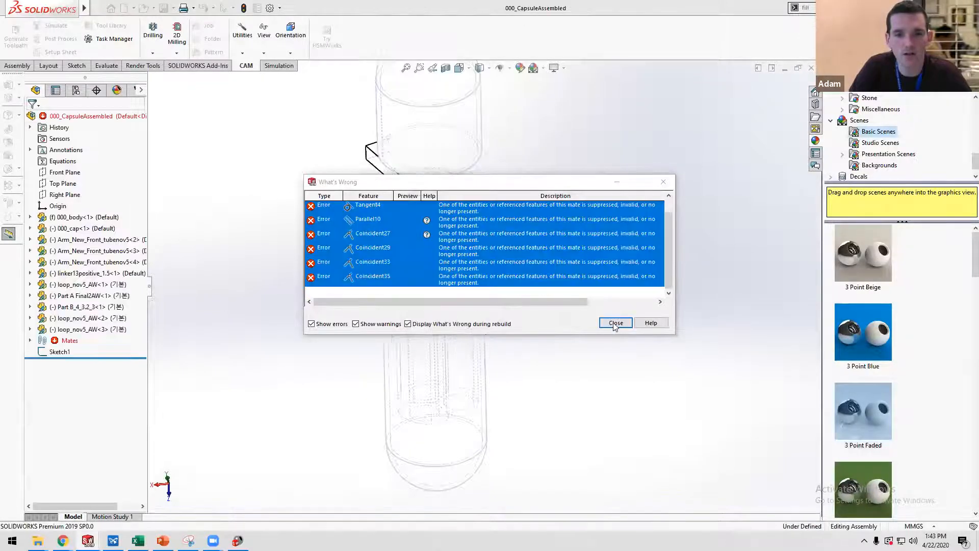
left_click(615, 324)
Try to move the 000_cap component along the capsule's axis in the assembly.
scroll(477, 277, "up", 2)
scroll(464, 205, "down", 1)
scroll(454, 183, "up", 2)
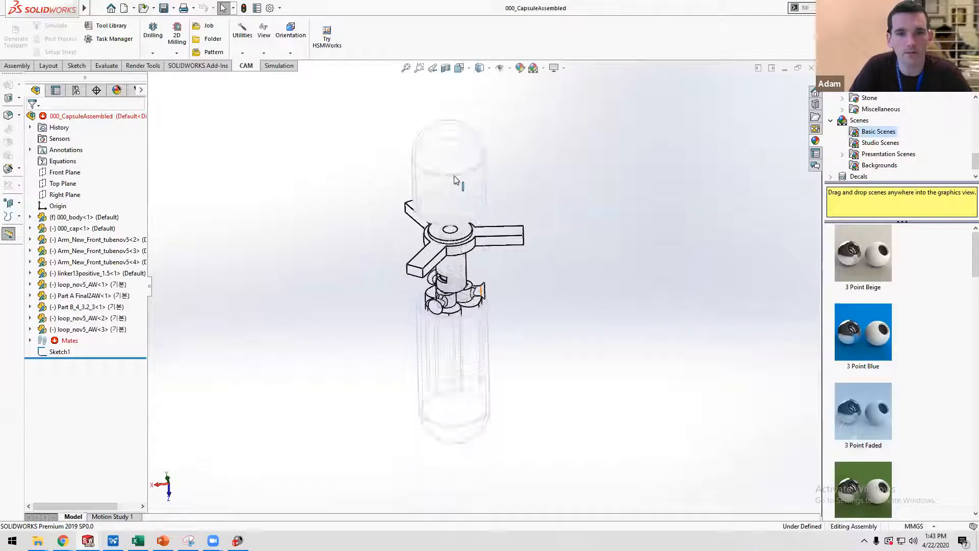
left_click_drag(452, 182, 457, 196)
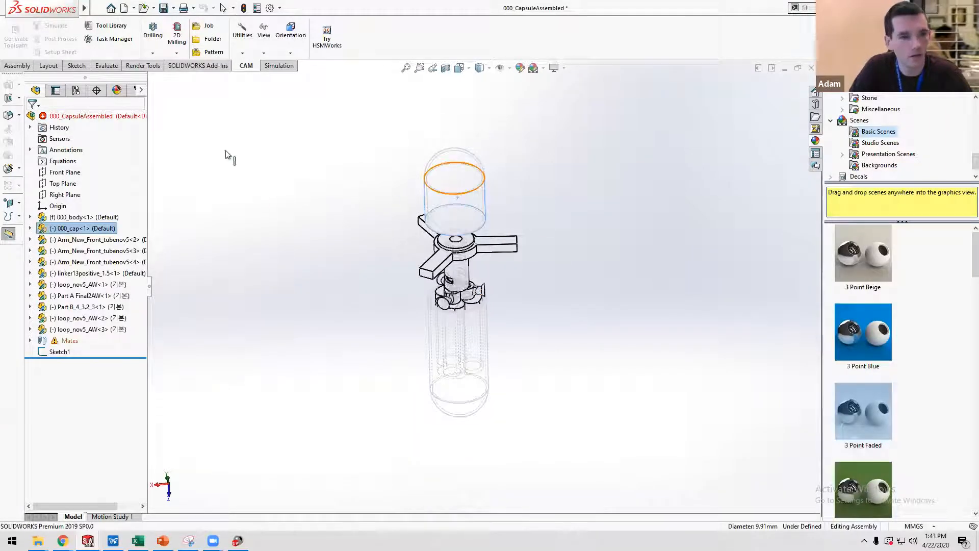
left_click(21, 66)
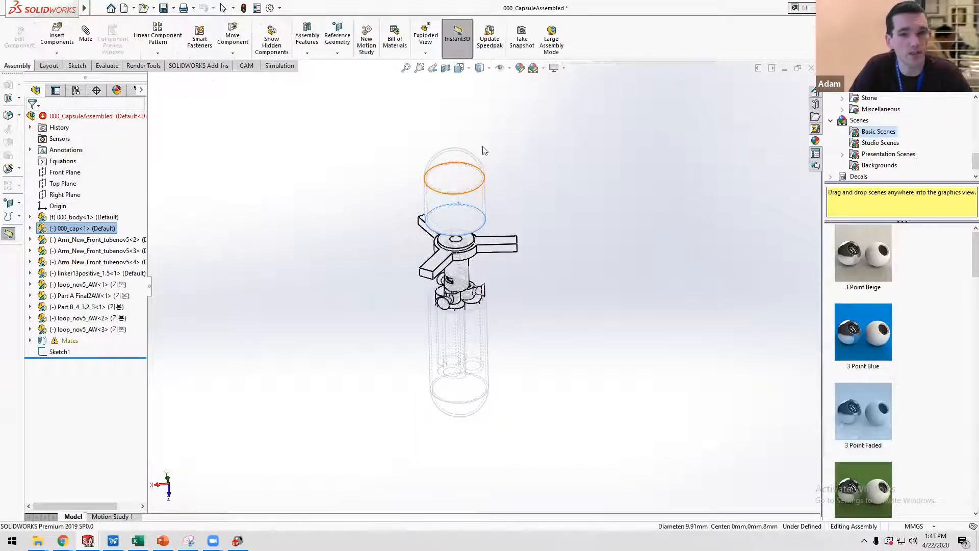
left_click(52, 37)
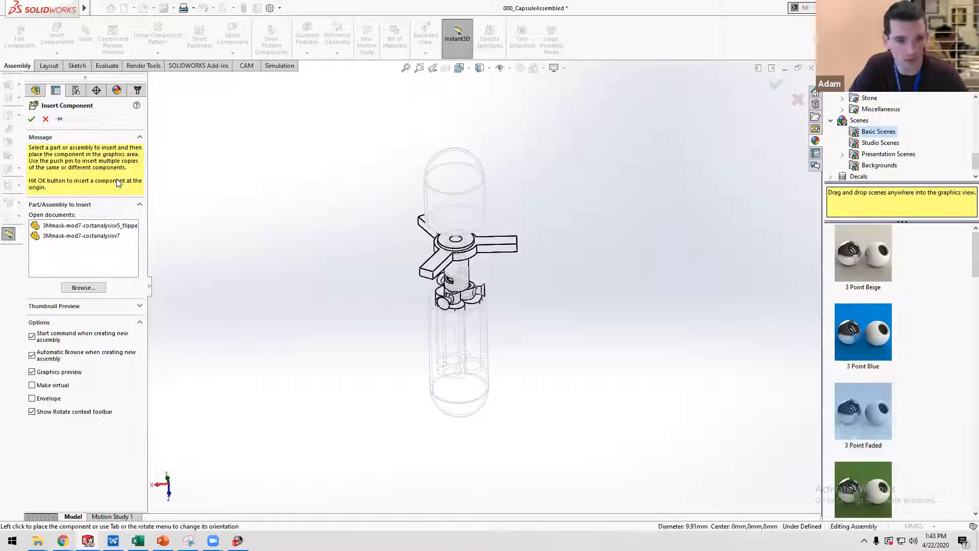
left_click(59, 120)
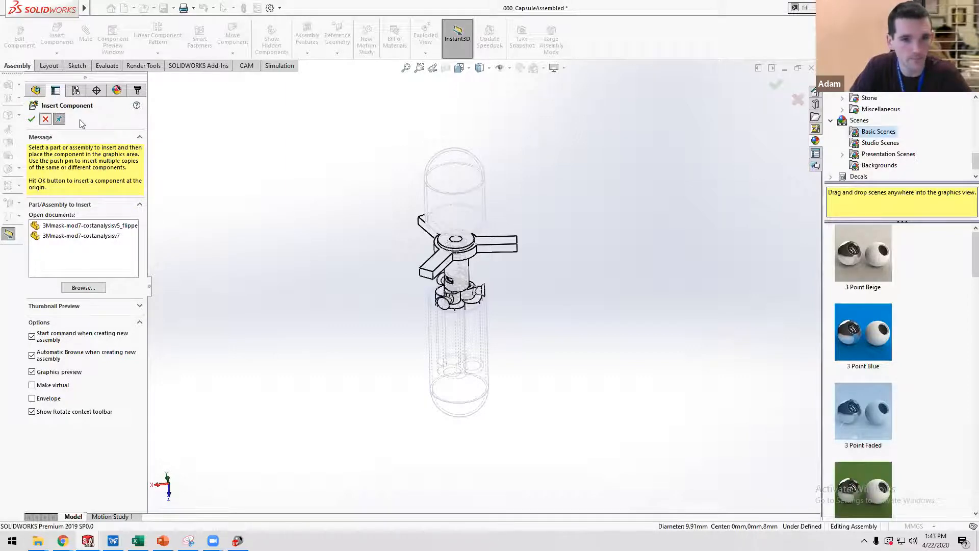
left_click(45, 119)
Delete every arm, linker, loop and Part A/B component with its dependent mates, keeping only 000_body and 000_cap, and dismiss the error list.
middle_click_drag(433, 201, 458, 200)
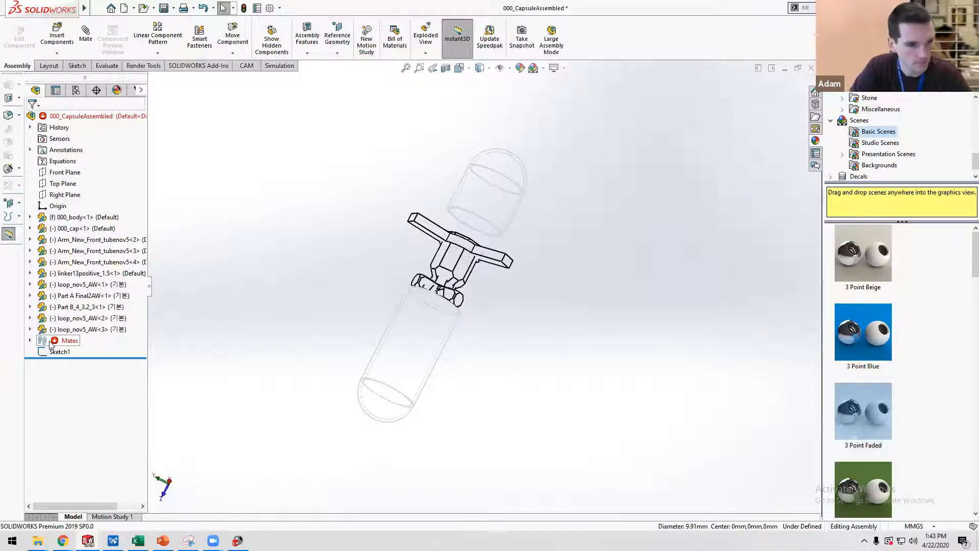
left_click(78, 331)
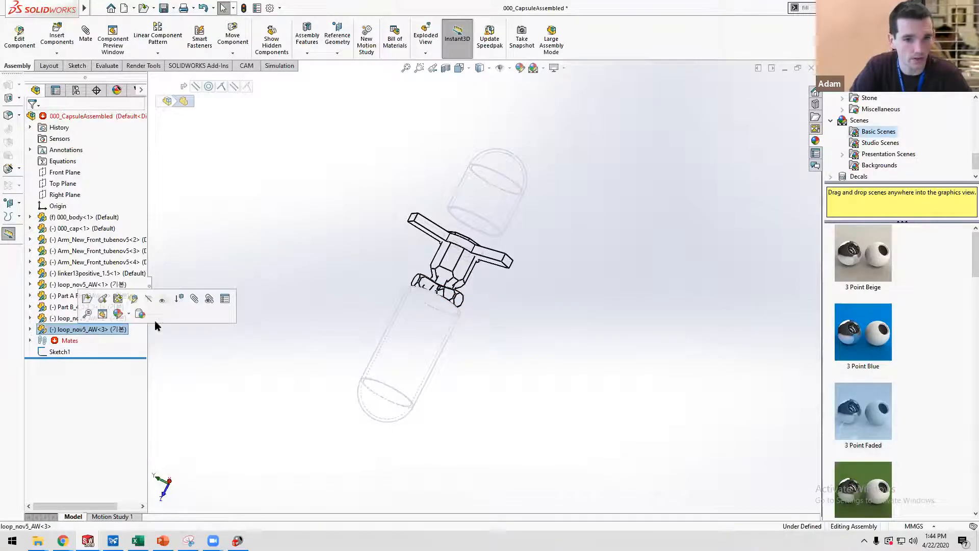
left_click(79, 241, "shift")
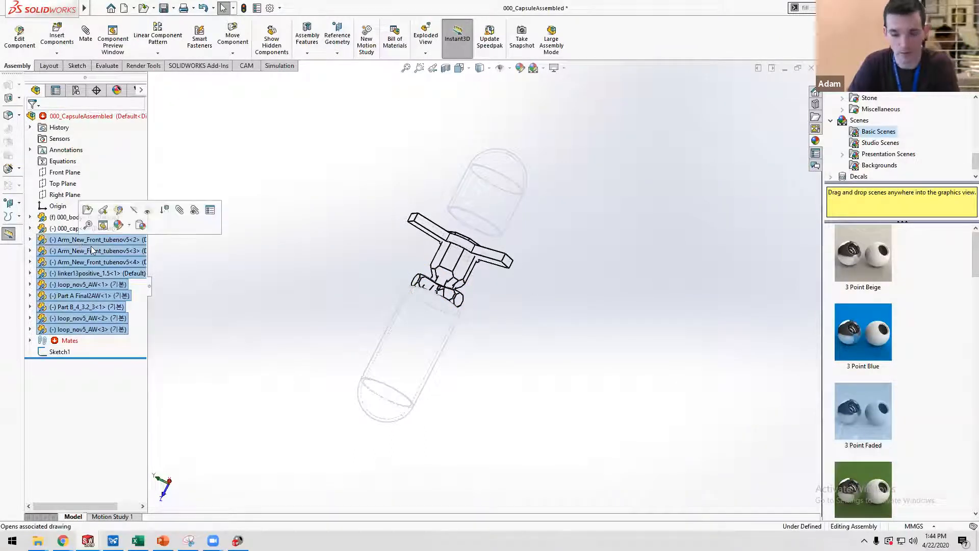
key("Delete")
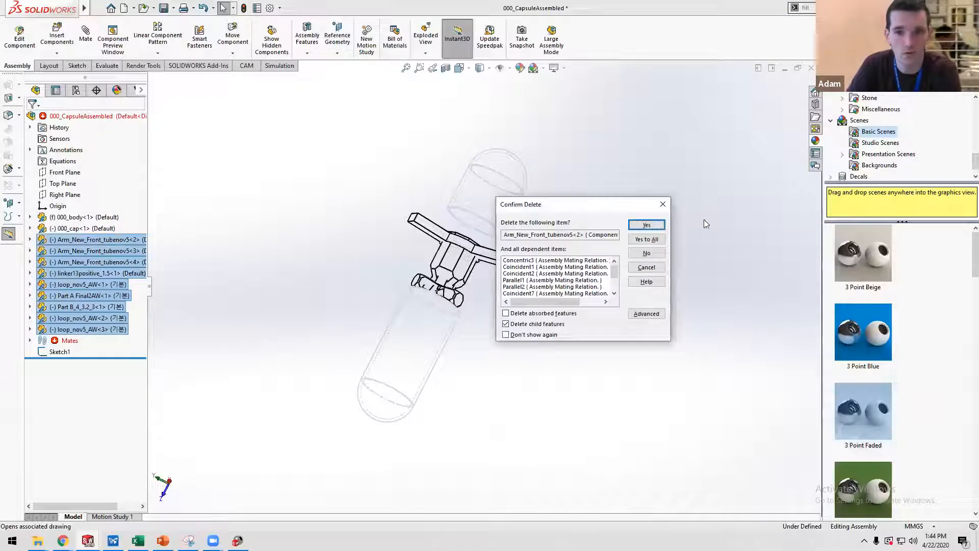
left_click(654, 239)
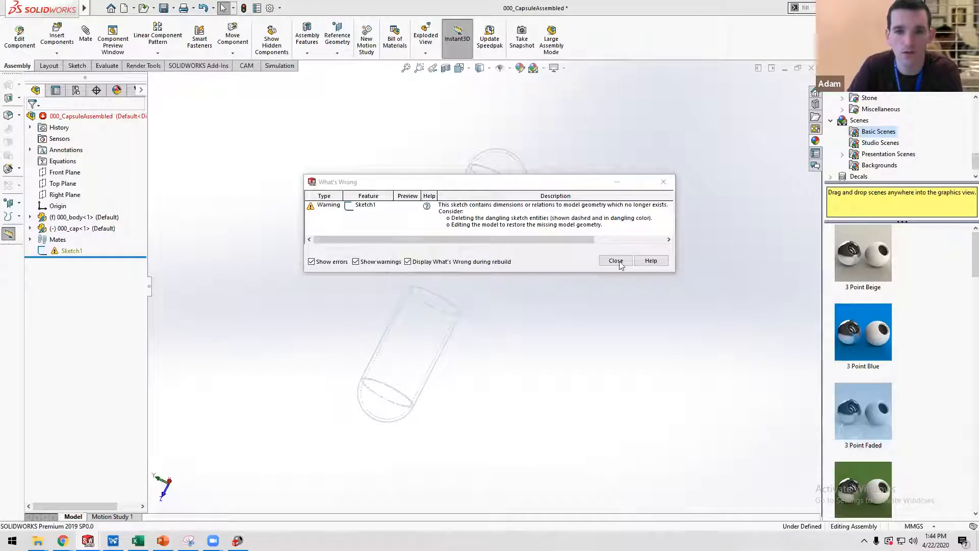
left_click(663, 182)
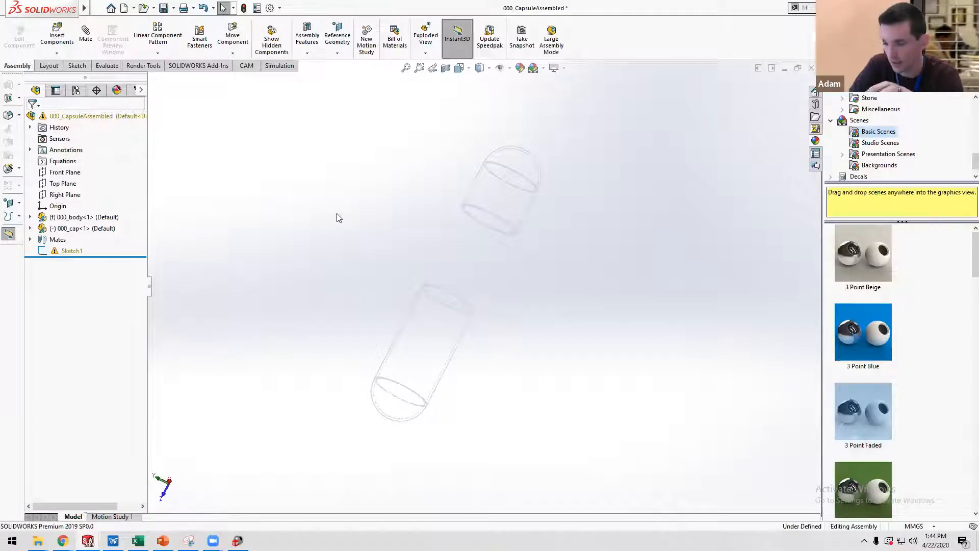
Delete the Concentric1 and Distance2 mates between 000_body and 000_cap.
left_click(76, 91)
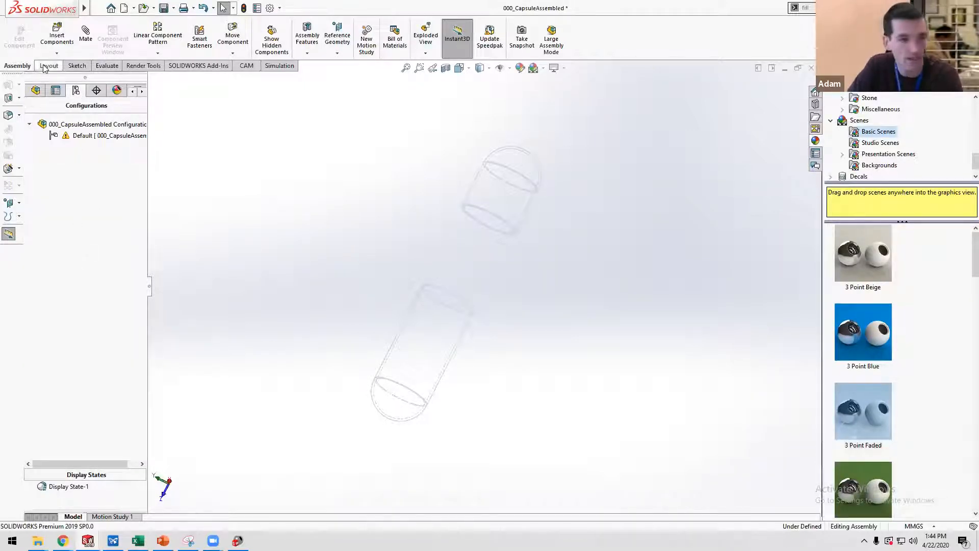
left_click(36, 90)
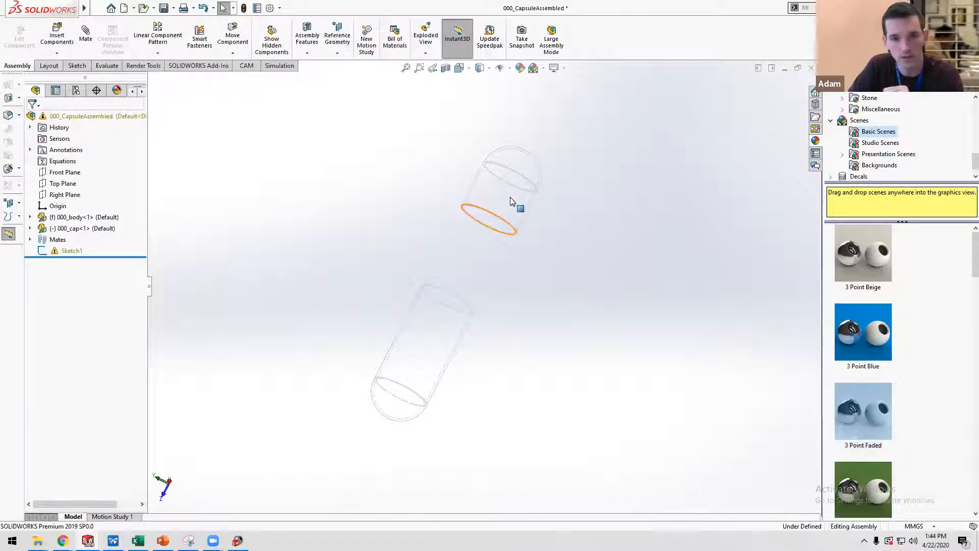
left_click(490, 224)
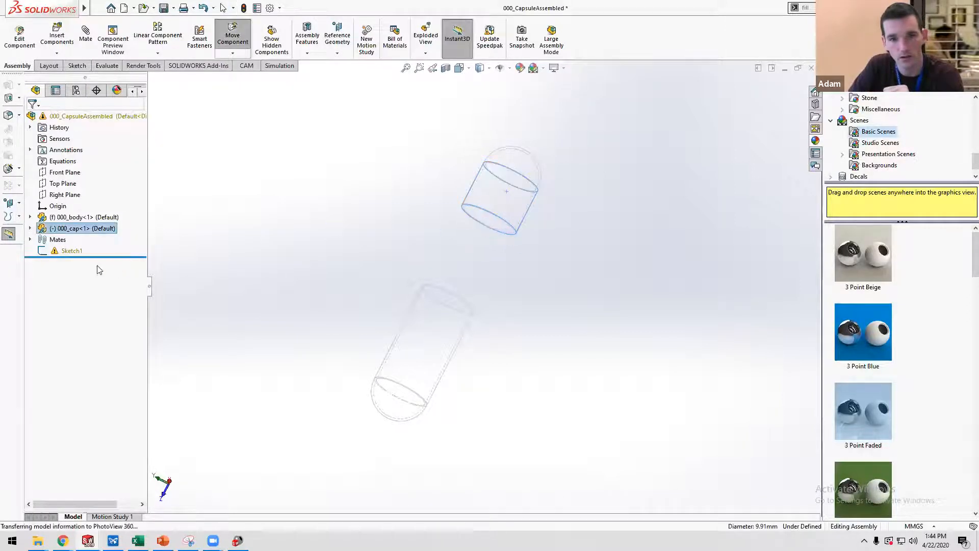
left_click(29, 240)
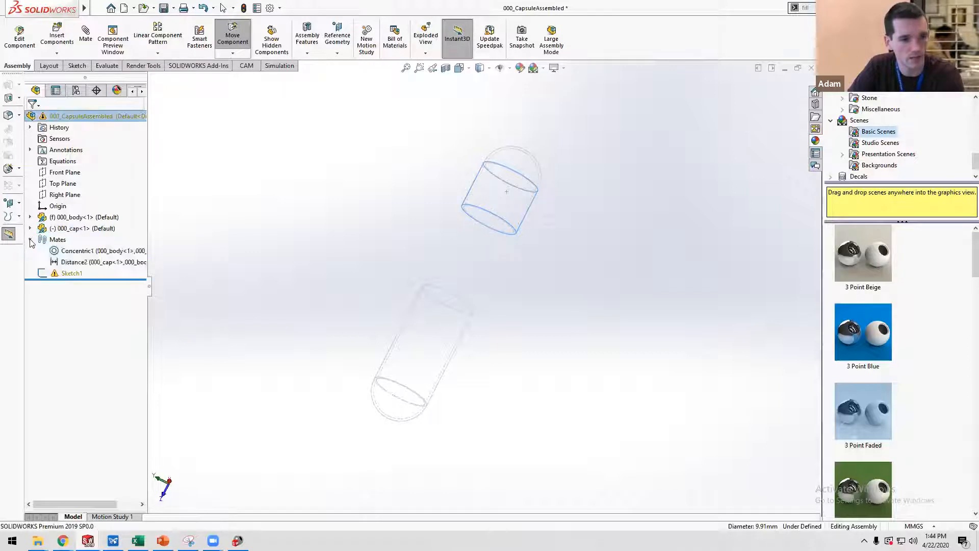
left_click(77, 252)
left_click(77, 262, "ctrl")
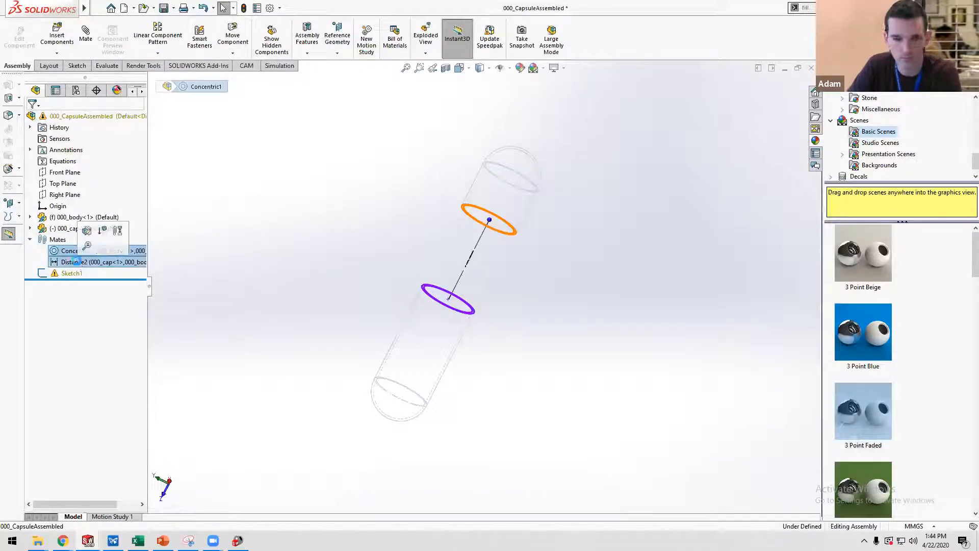
key("Delete")
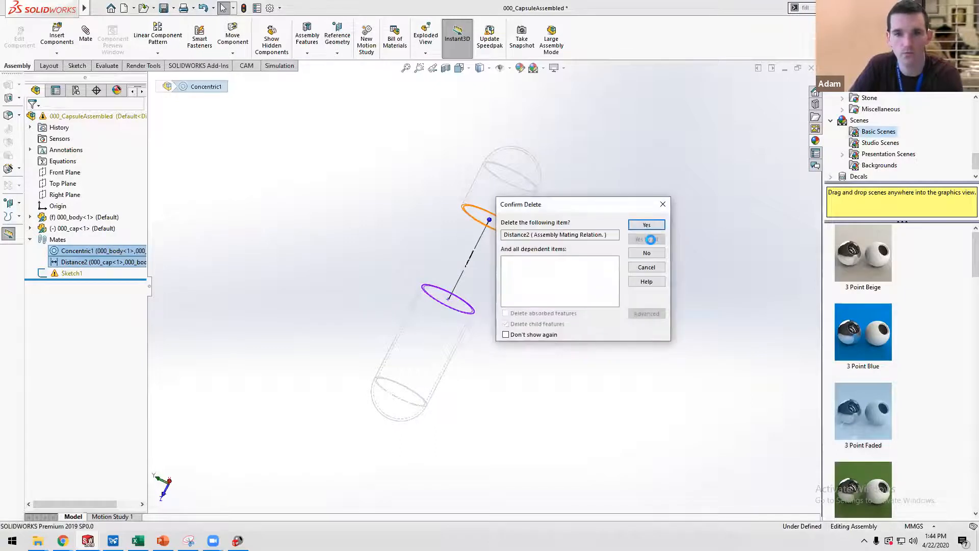
left_click(646, 227)
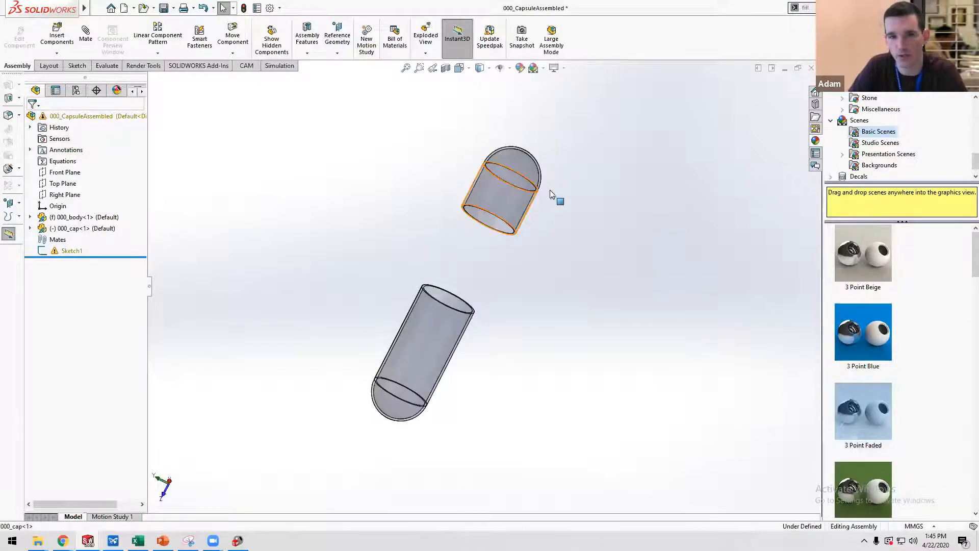
Move 000_cap away from the capsule's axis and try to move the fixed 000_body component.
left_click_drag(649, 308, 650, 309)
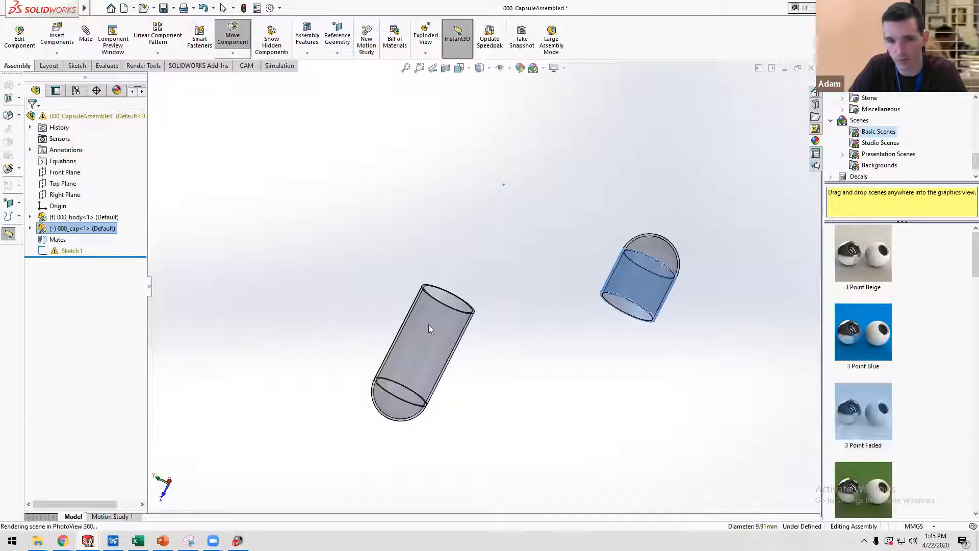
left_click_drag(435, 325, 329, 278)
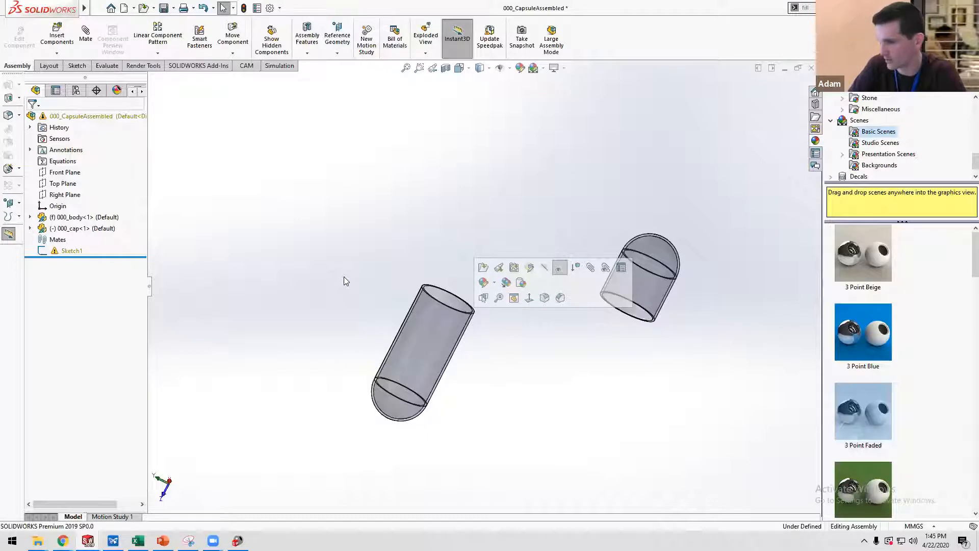
left_click(425, 329)
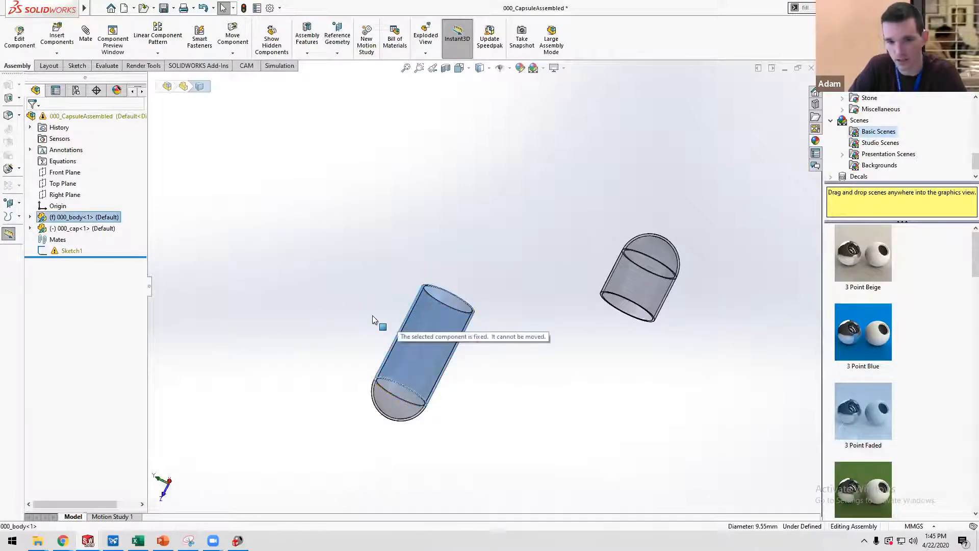
left_click(347, 263)
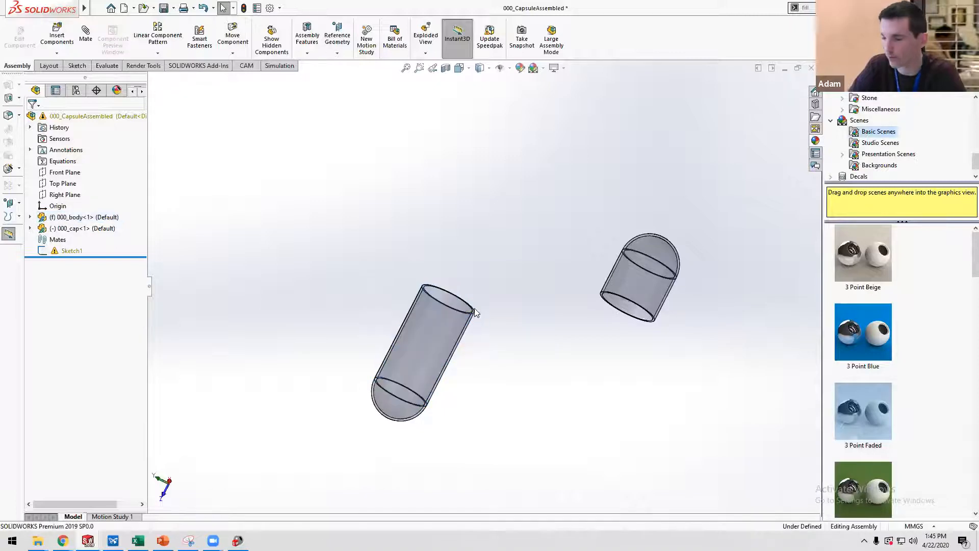
Float the 000_body component and move it farther away from the cap.
right_click(431, 328)
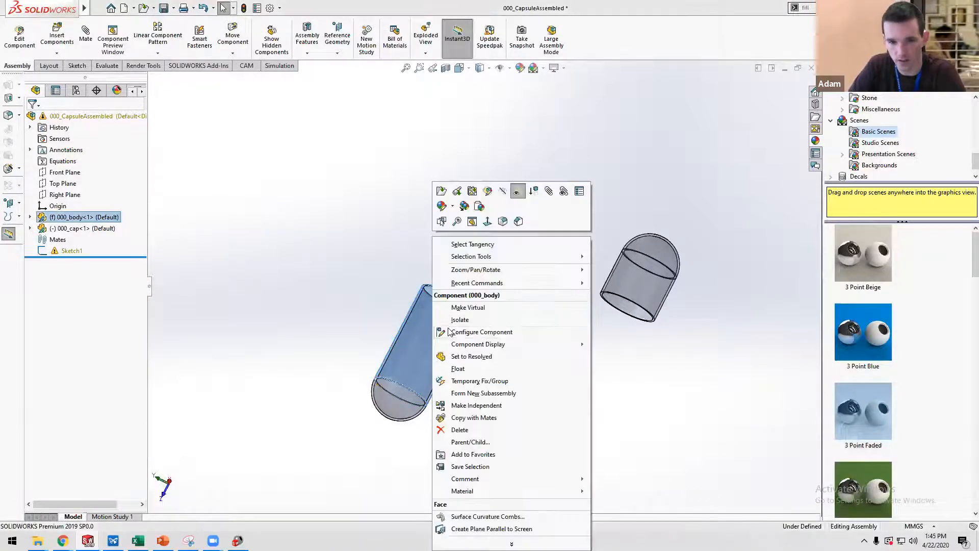
left_click(462, 372)
left_click_drag(427, 346, 290, 168)
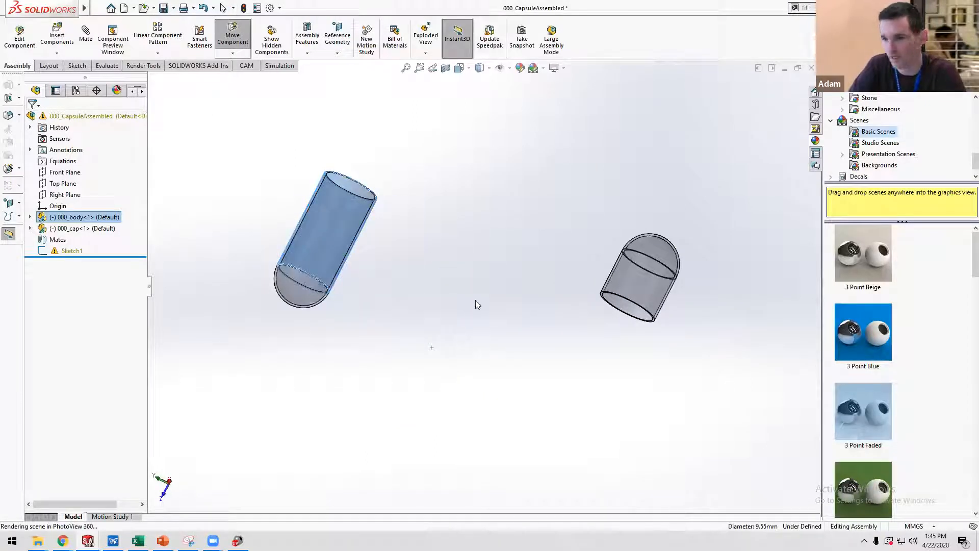
left_click(458, 300)
Add a concentric mate between the cylindrical faces of 000_body and 000_cap, leaving rotation unlocked.
middle_click_drag(458, 300, 456, 301)
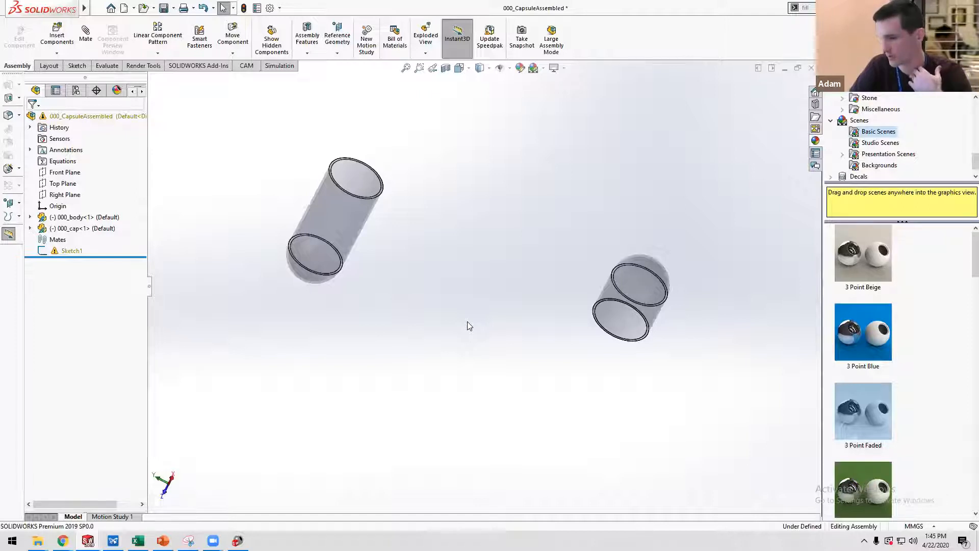
left_click(85, 36)
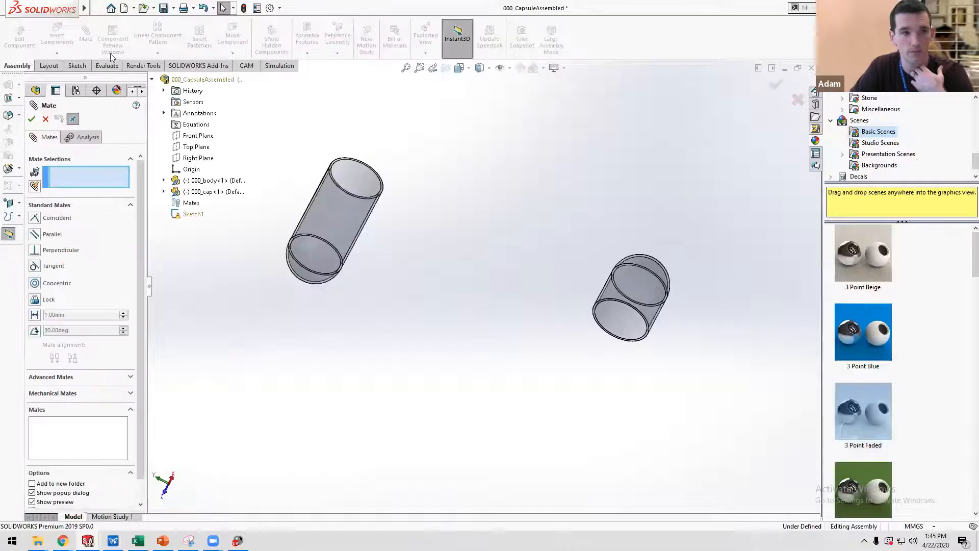
left_click(336, 219)
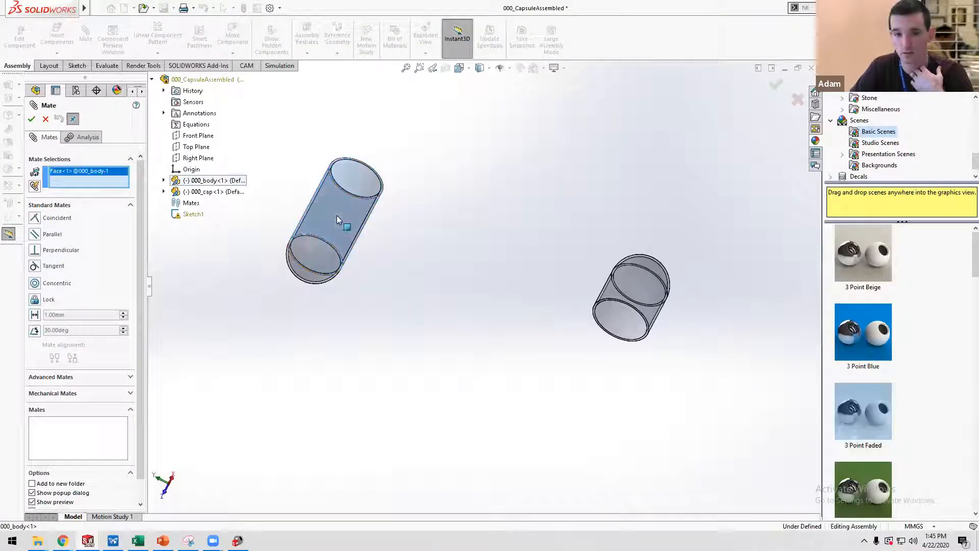
left_click(640, 286)
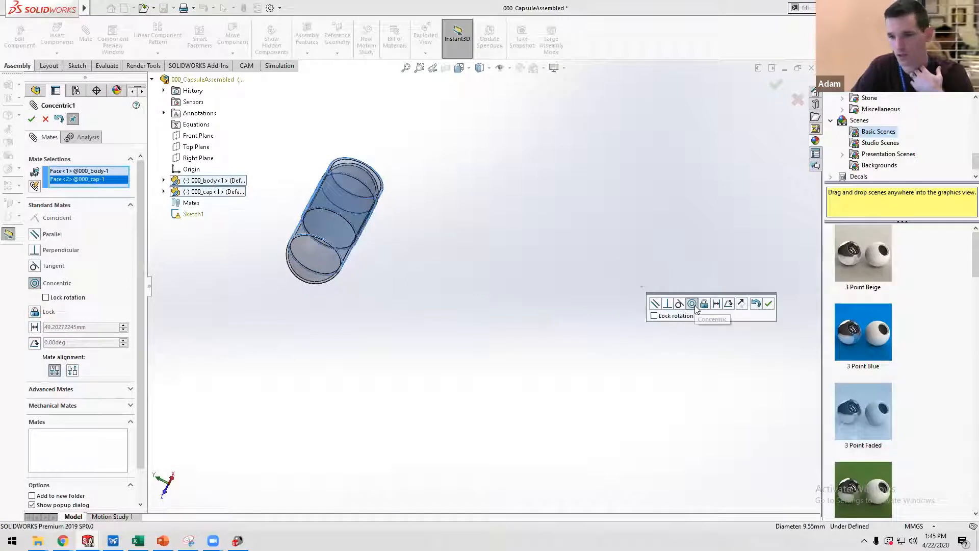
left_click(768, 304)
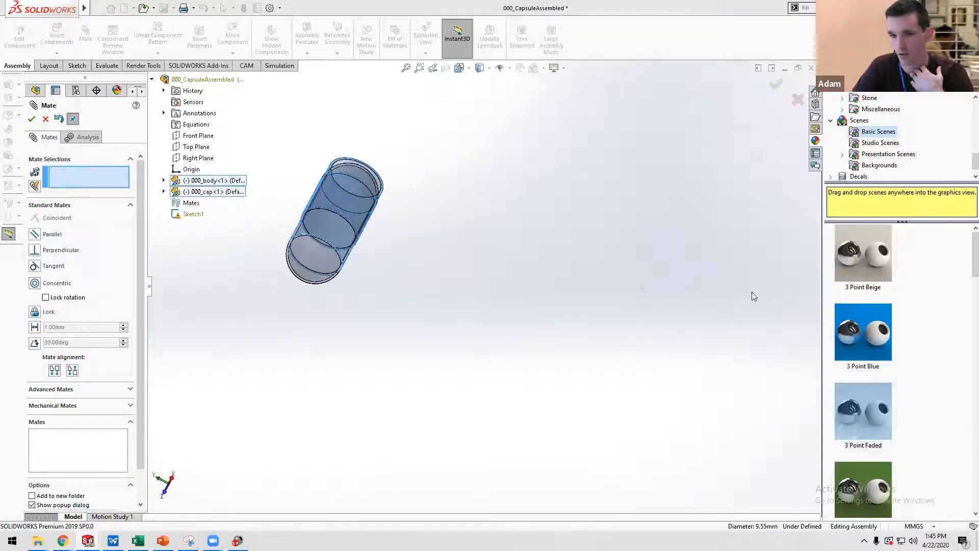
Slide the cap out of the body along their shared axis and reposition both parts with a short gap between their open ends.
left_click_drag(343, 197, 633, 158)
left_click_drag(540, 298, 441, 357)
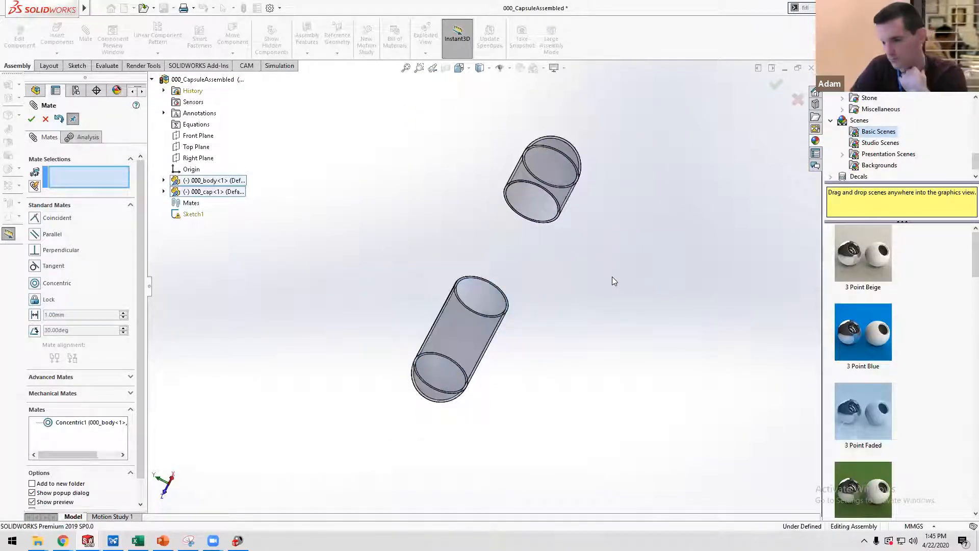
right_click(570, 270)
left_click(658, 223)
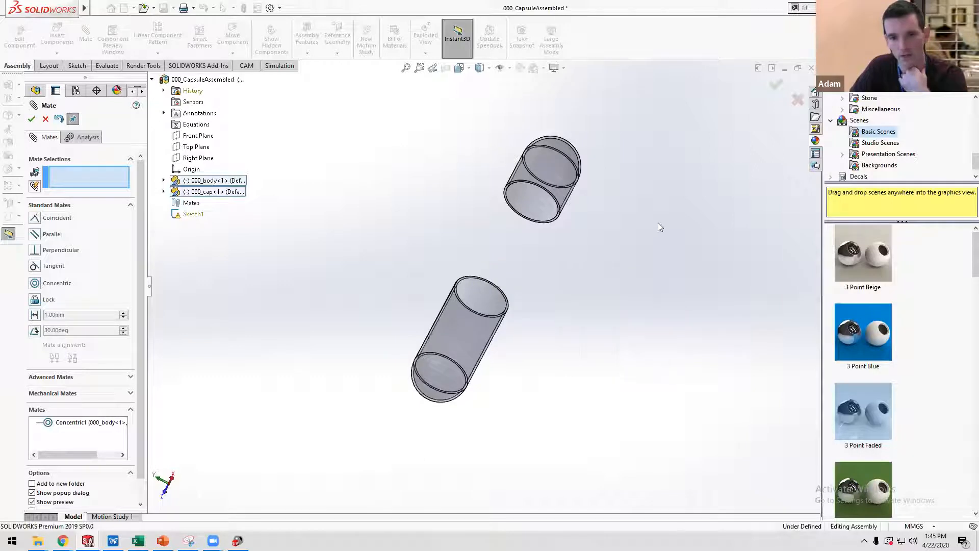
middle_click_drag(592, 262, 496, 192)
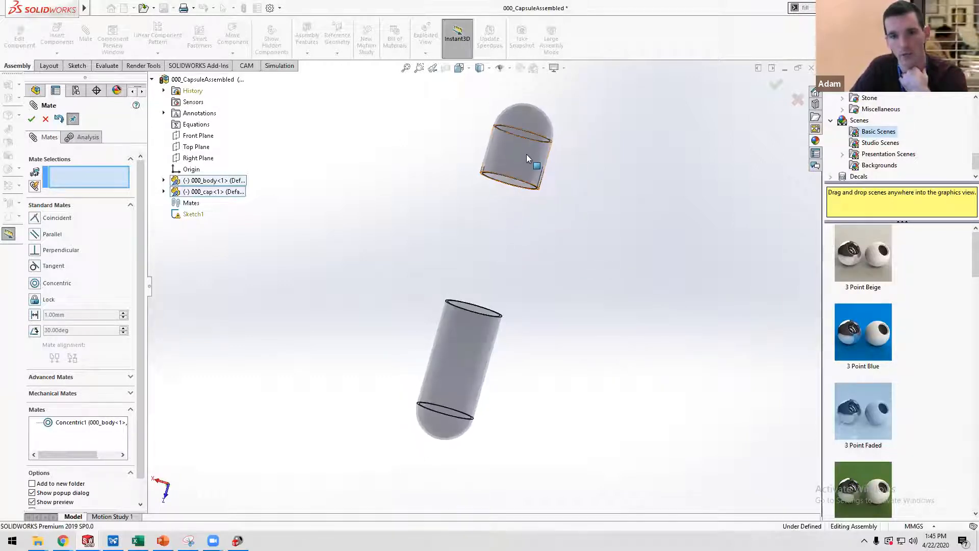
left_click_drag(522, 198, 510, 244)
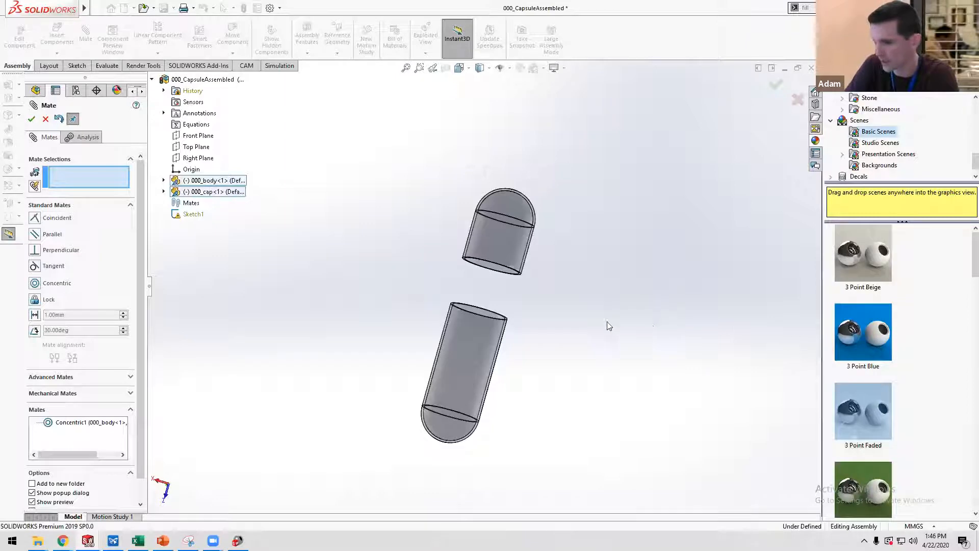
Pick the body's open rim face and the cap's cylindrical face for a mate, and remove the cap face from the selection.
scroll(525, 296, "down", 3)
scroll(424, 316, "down", 3)
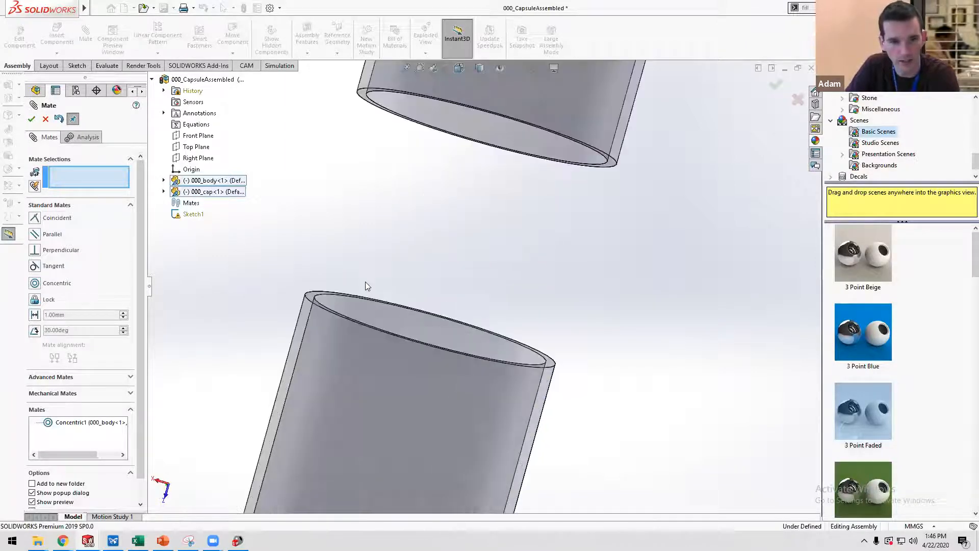
middle_click_drag(365, 284, 305, 361)
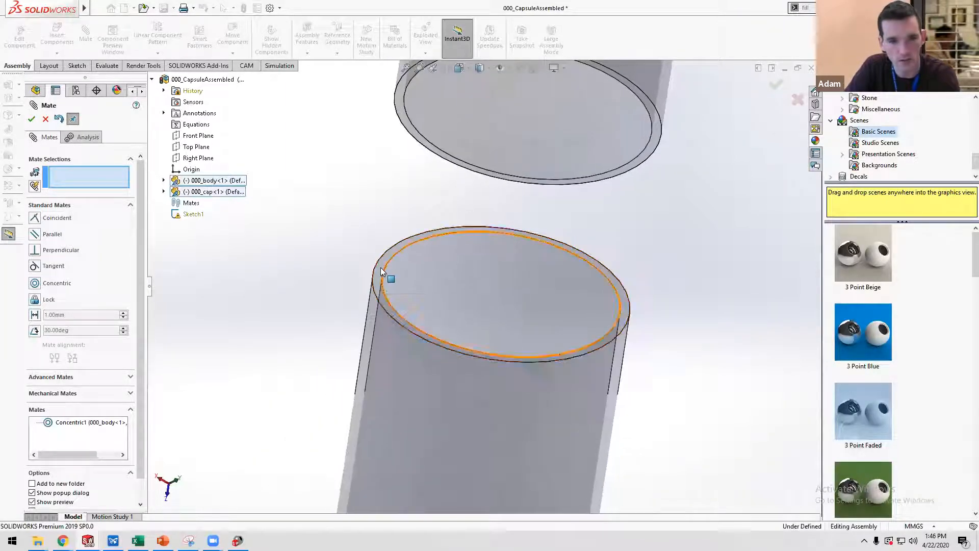
left_click(380, 268)
middle_click_drag(478, 286, 468, 190)
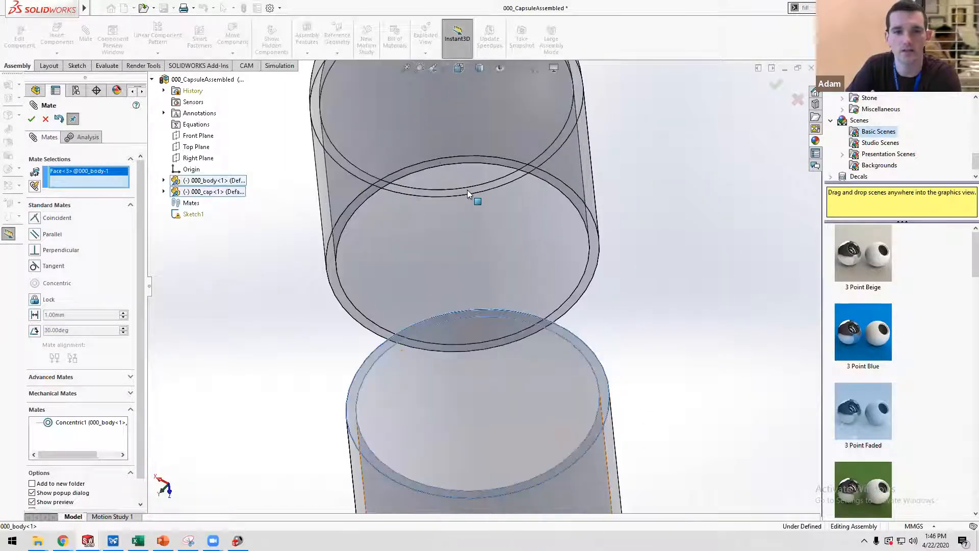
scroll(474, 168, "down", 3)
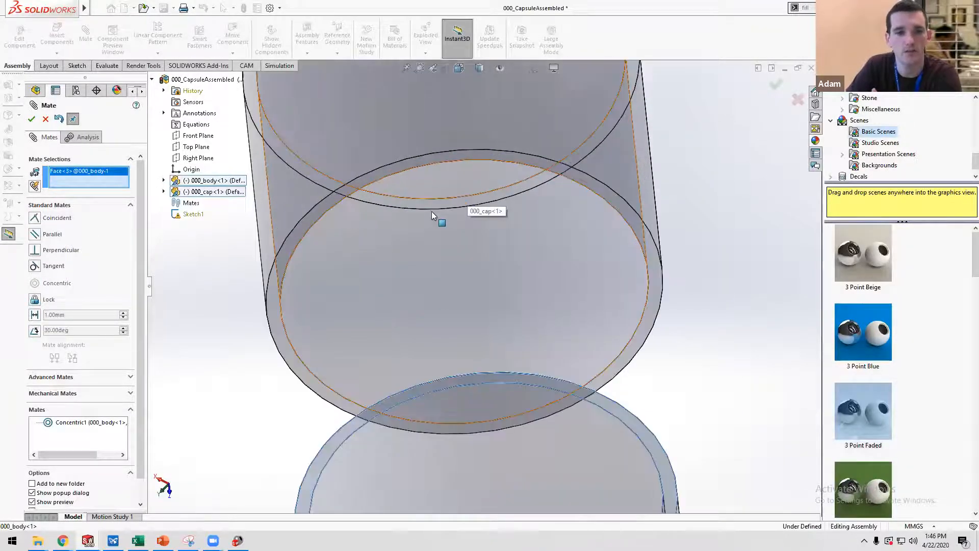
left_click(420, 225)
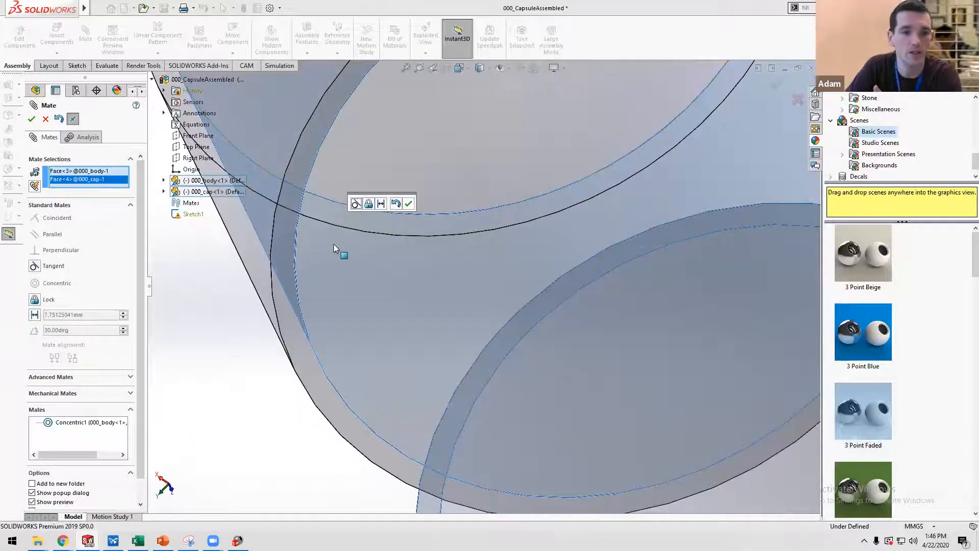
right_click(95, 181)
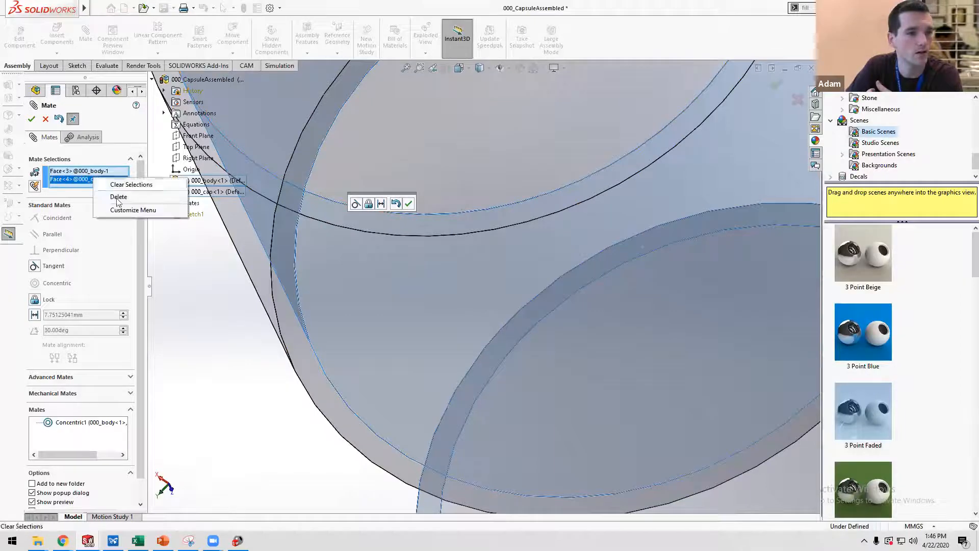
left_click(122, 205)
Add a coincident mate between the body's open rim face and the circular edge at the base of the cap's dome.
scroll(428, 229, "up", 7)
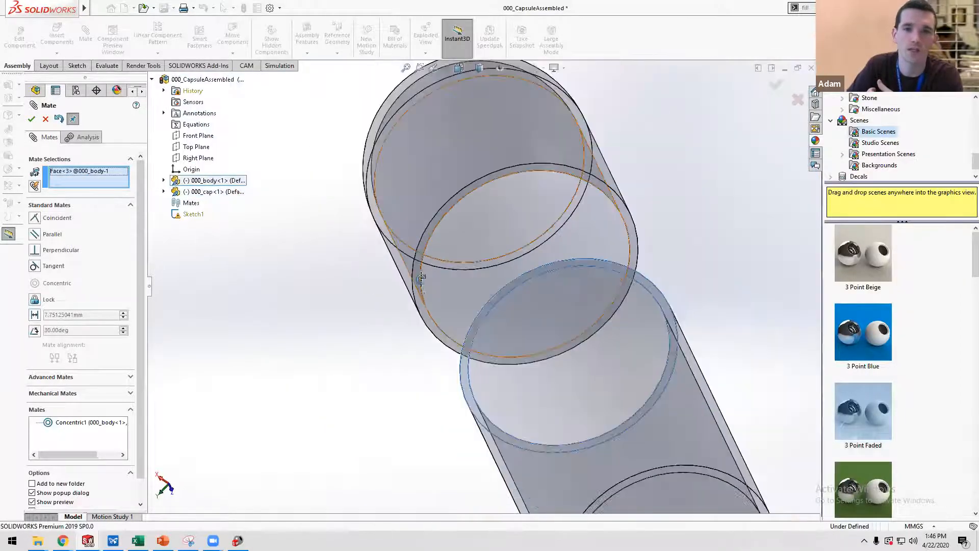
mouse_move(424, 312)
middle_mouse_down()
mouse_move(408, 275)
mouse_move(407, 313)
mouse_move(422, 319)
middle_mouse_up()
scroll(491, 252, "up", 3)
scroll(471, 281, "down", 4)
middle_click_drag(471, 281, 464, 163)
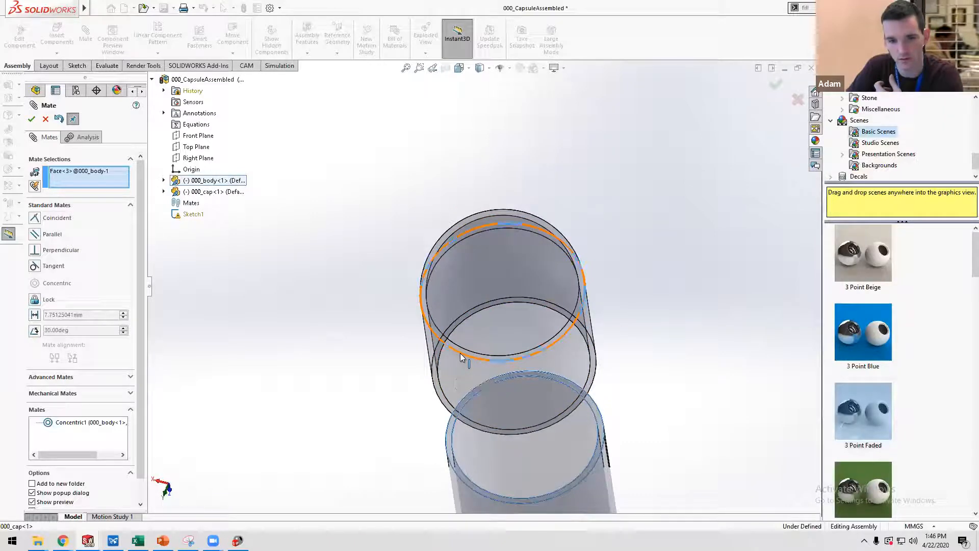
left_click(460, 353)
scroll(523, 324, "up", 4)
middle_click_drag(551, 312, 478, 332)
scroll(510, 273, "down", 5)
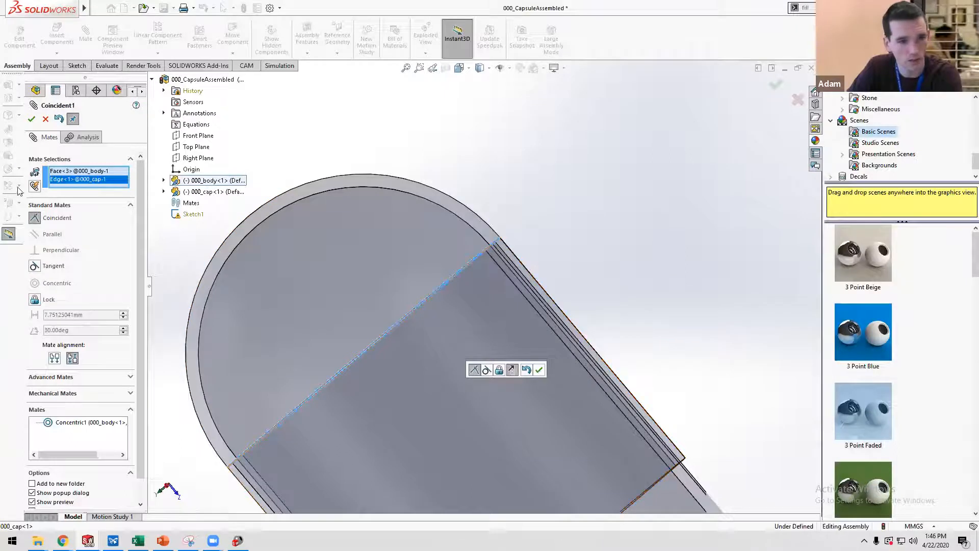
left_click(539, 369)
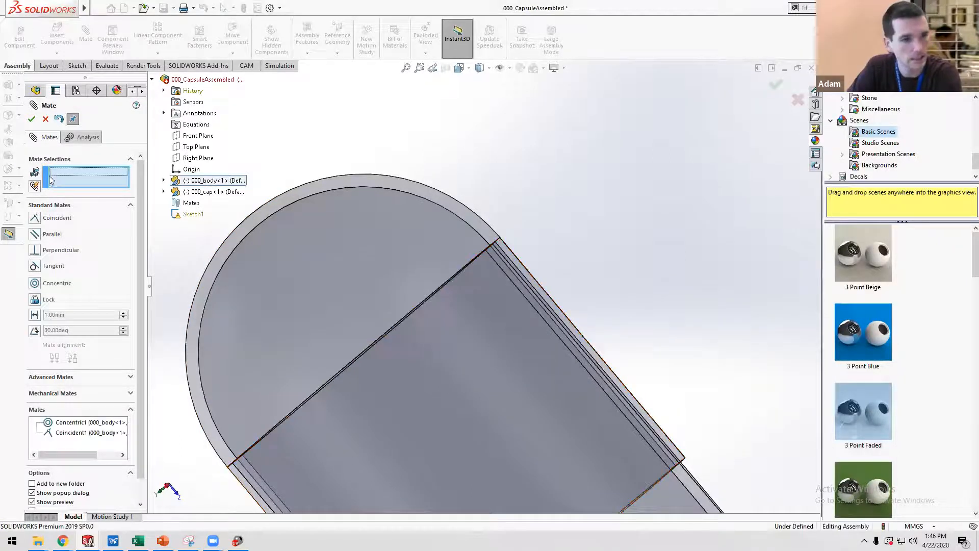
Delete the coincident mate and slide the cap slightly away from the body along their shared axis.
right_click(71, 433)
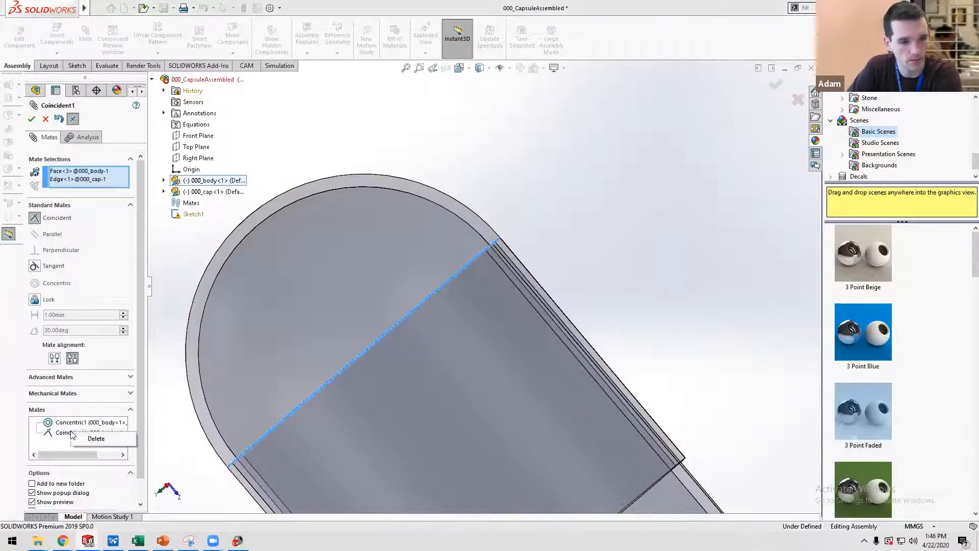
left_click(96, 438)
left_click_drag(260, 253, 424, 214)
Try mating the cap's dome edge to the body's rim edge, undo the attempt and delete the restored coincident mate.
left_click(423, 214)
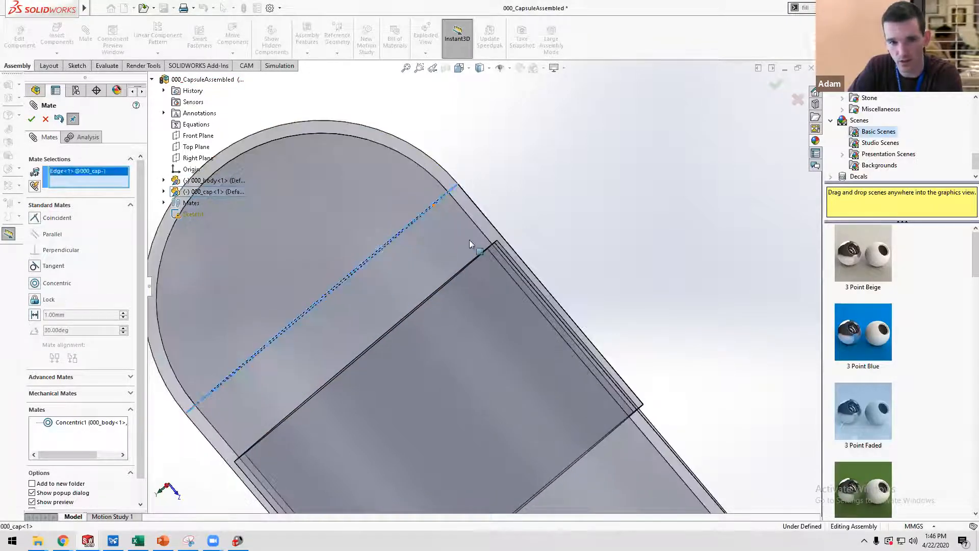
left_click(469, 266)
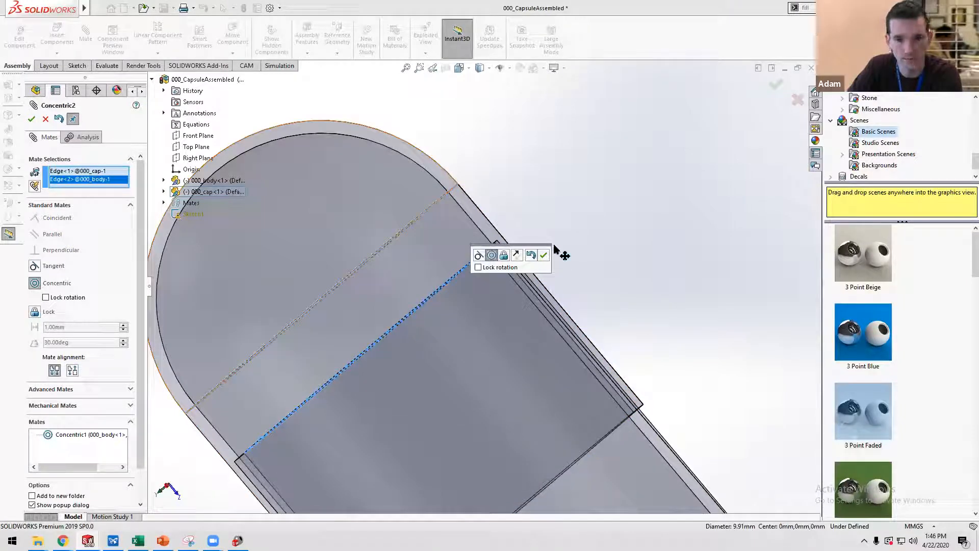
left_click(532, 256)
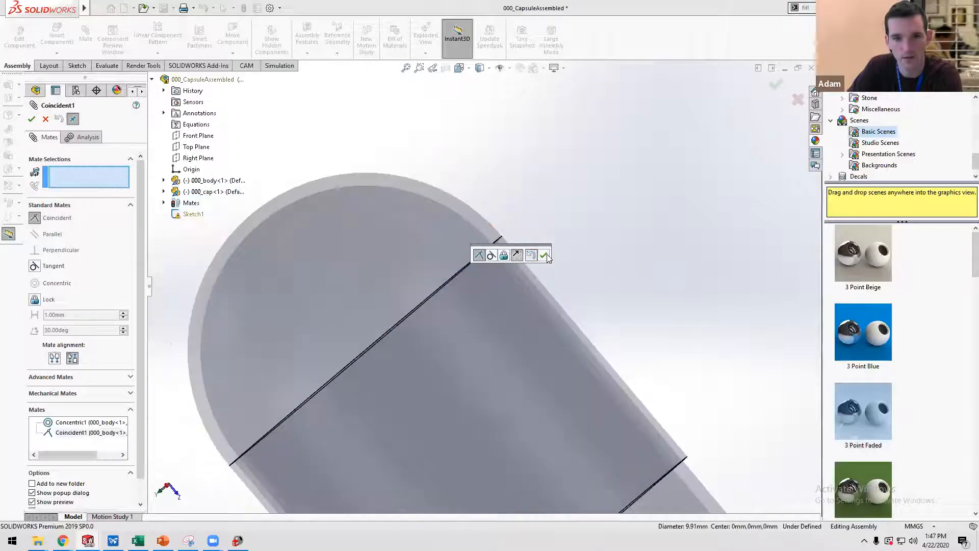
right_click(90, 433)
left_click(109, 442)
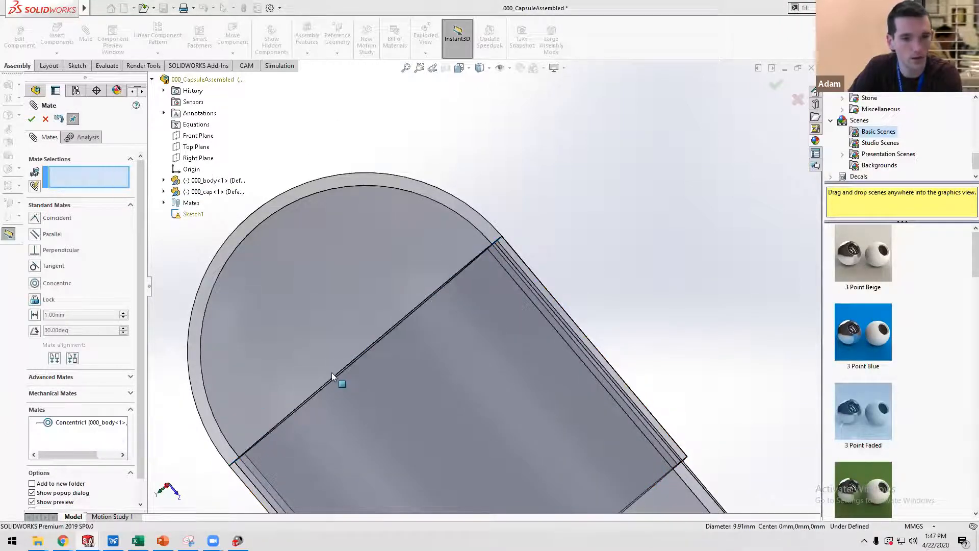
Pull the cap off the body and mate the body's rim face coincident with the cap's dome-base edge, then finish mating.
left_click_drag(470, 311, 309, 133)
scroll(477, 291, "up", 5)
middle_click_drag(494, 304, 503, 260)
scroll(503, 260, "down", 5)
left_click(479, 326)
scroll(478, 325, "up", 5)
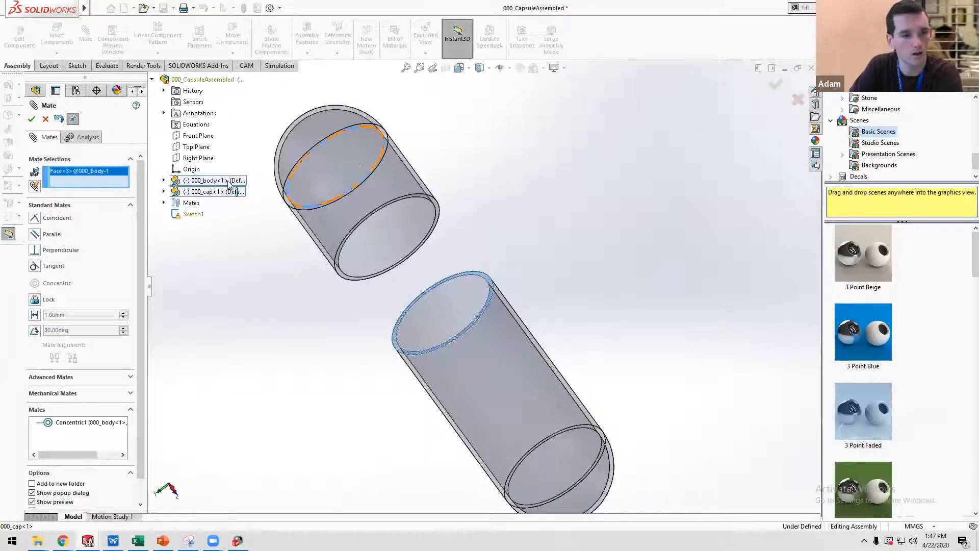
left_click(323, 141)
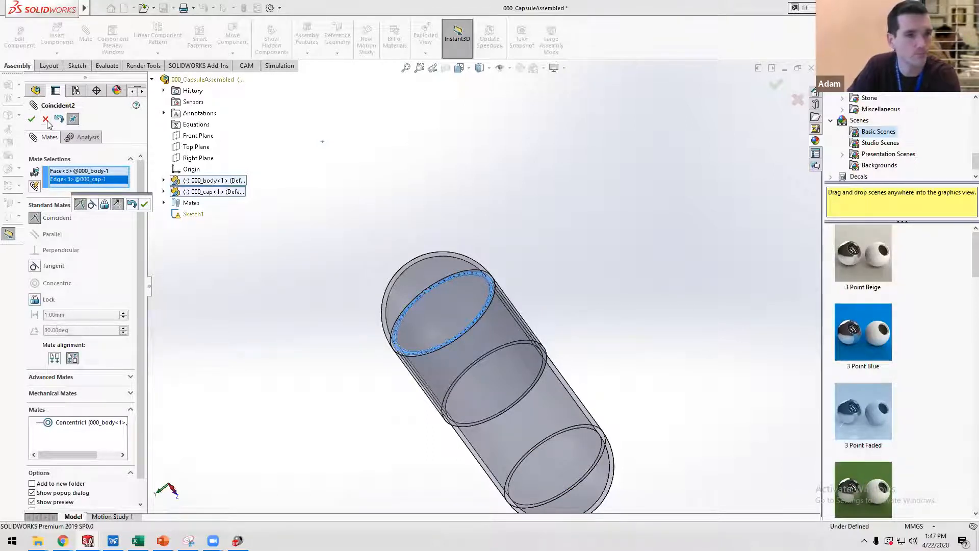
left_click(31, 119)
scroll(484, 309, "up", 5)
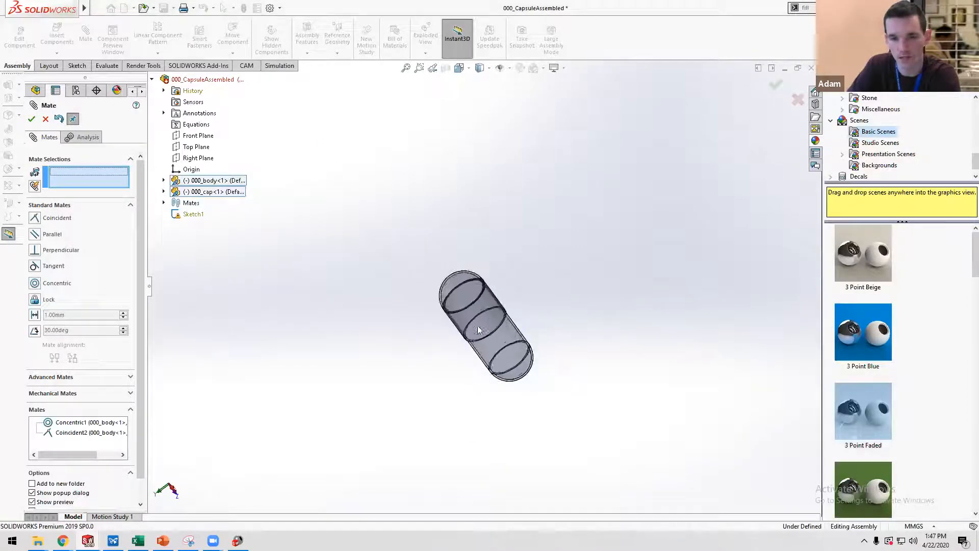
scroll(478, 352, "down", 5)
middle_click_drag(505, 363, 510, 309)
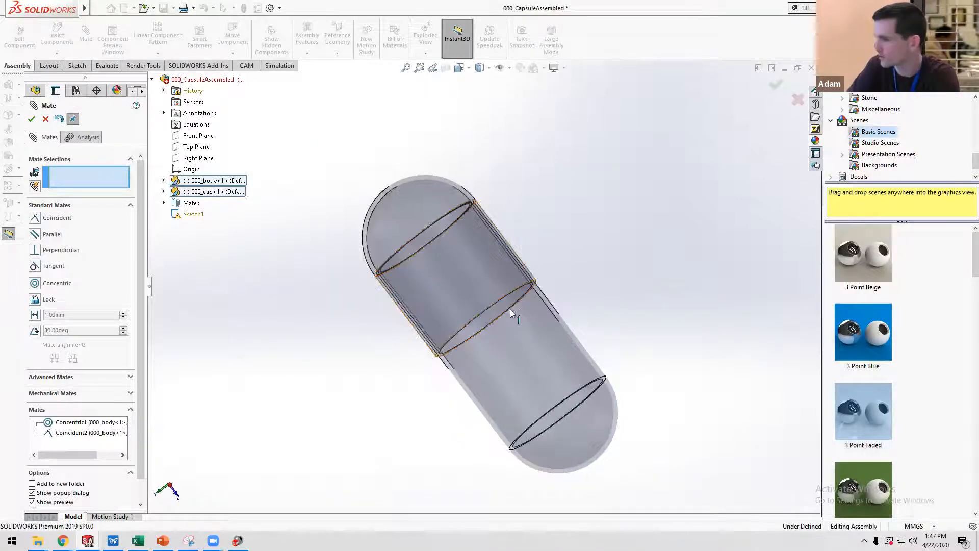
left_click(46, 121)
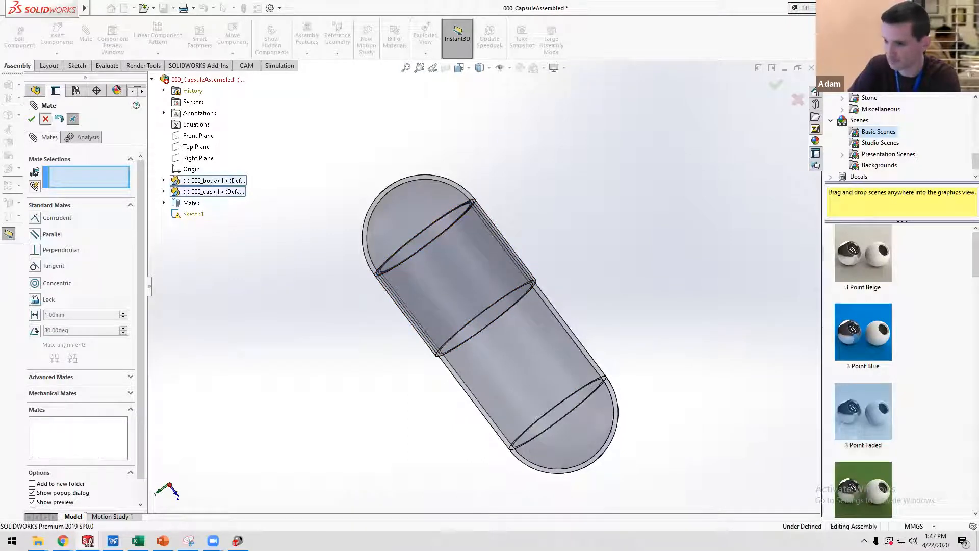
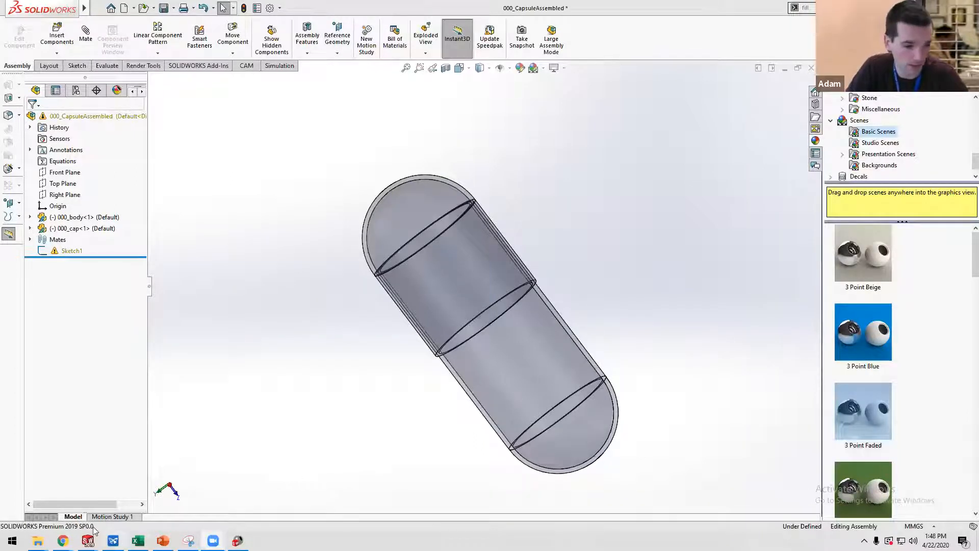
Switch to the Part2 document and close the PhotoView 360 preview window of the capsule assembly.
mouse_move(87, 540)
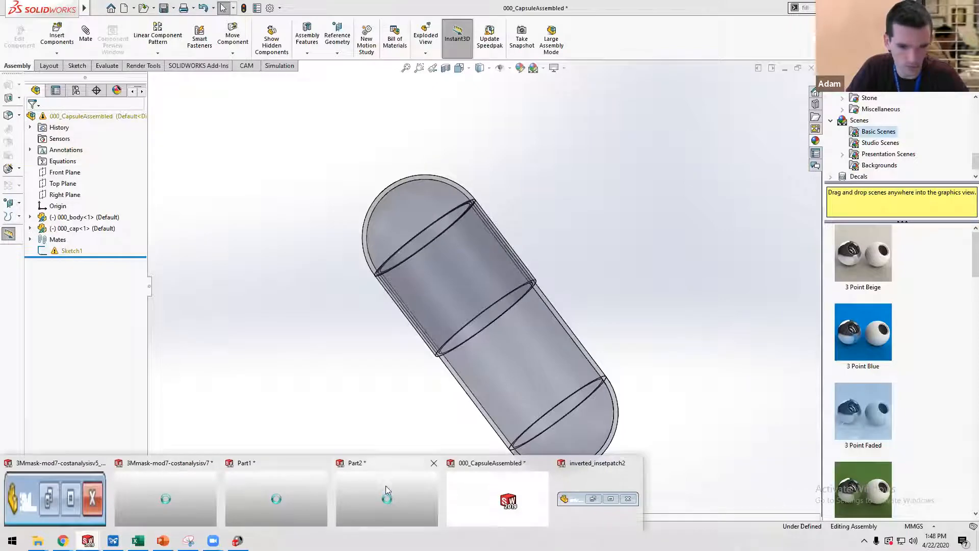
left_click(386, 487)
left_click(650, 110)
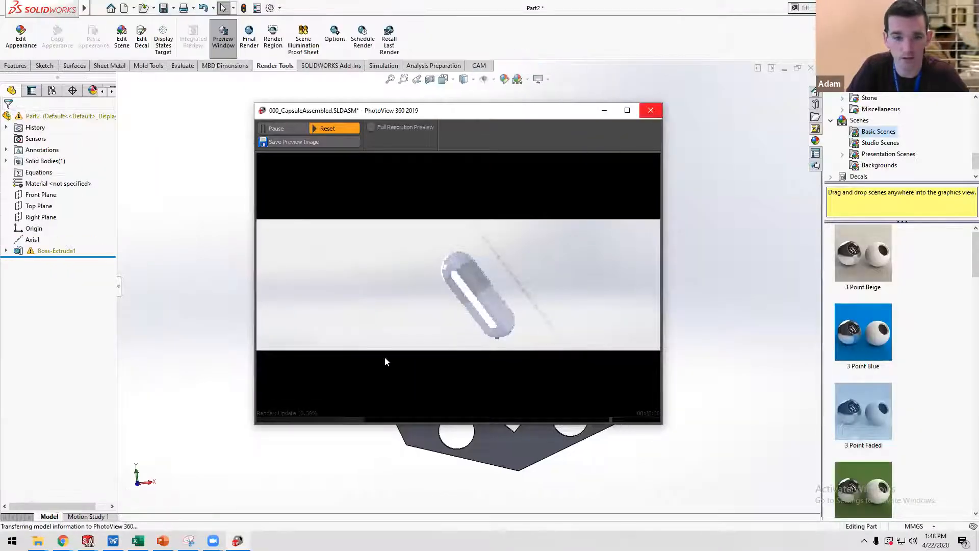
Close Part2, 000_CapsuleAssembled and Part1 without saving, and minimise the 3Mmask-mod7-costanalysisv7 document.
left_click(810, 67)
left_click(470, 292)
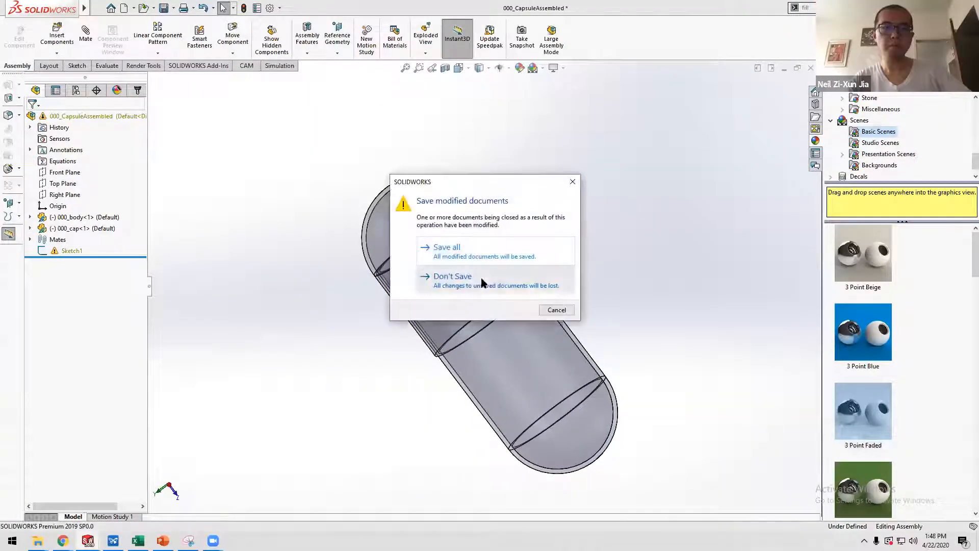
left_click(480, 278)
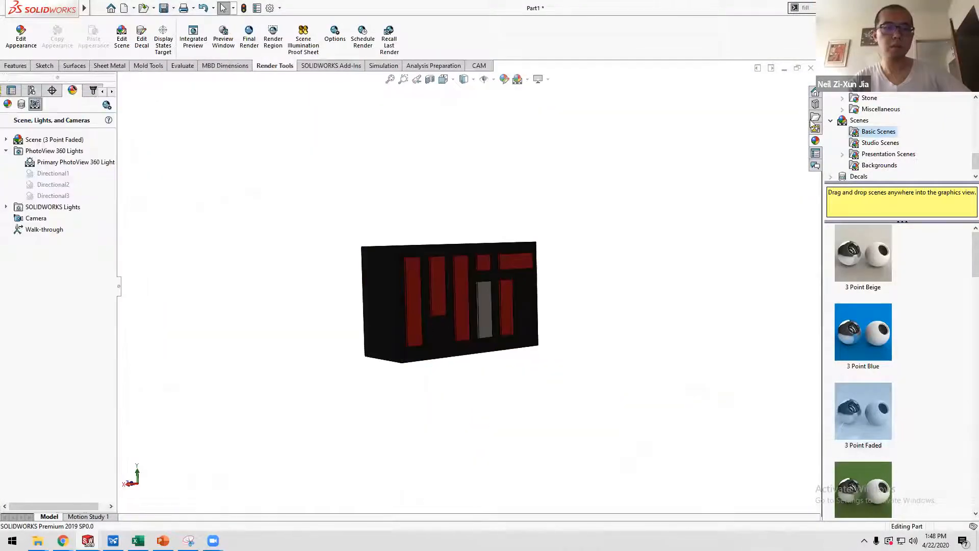
left_click(810, 67)
left_click(494, 282)
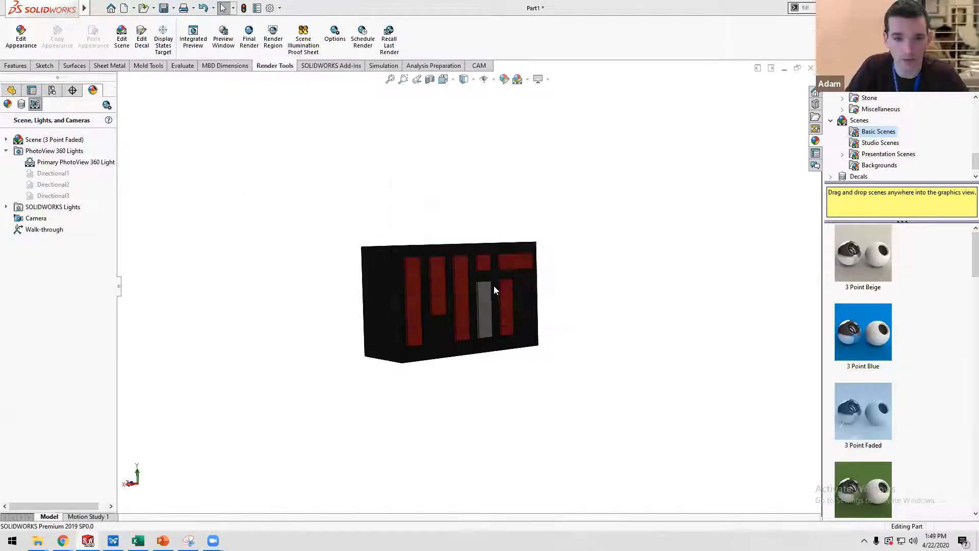
left_click(784, 75)
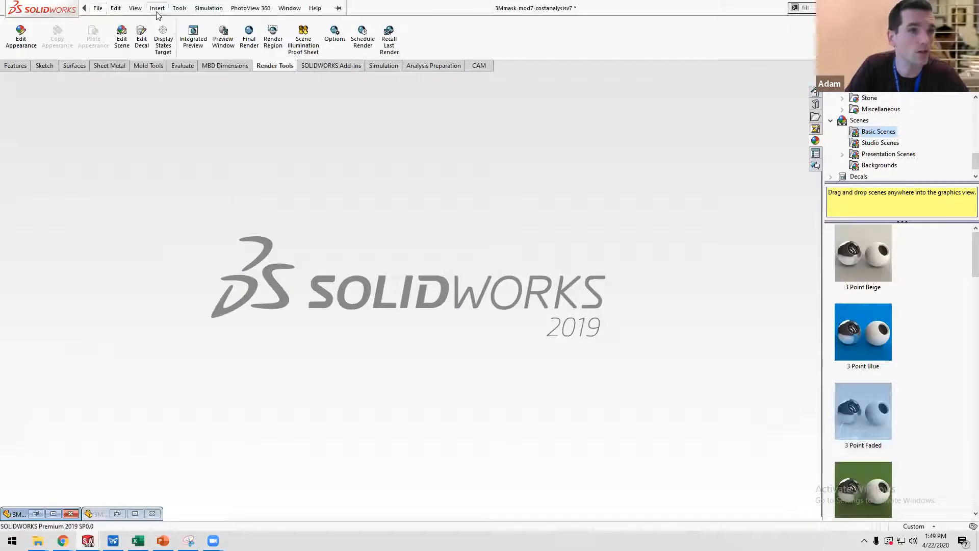
Create a new part document.
left_click(97, 7)
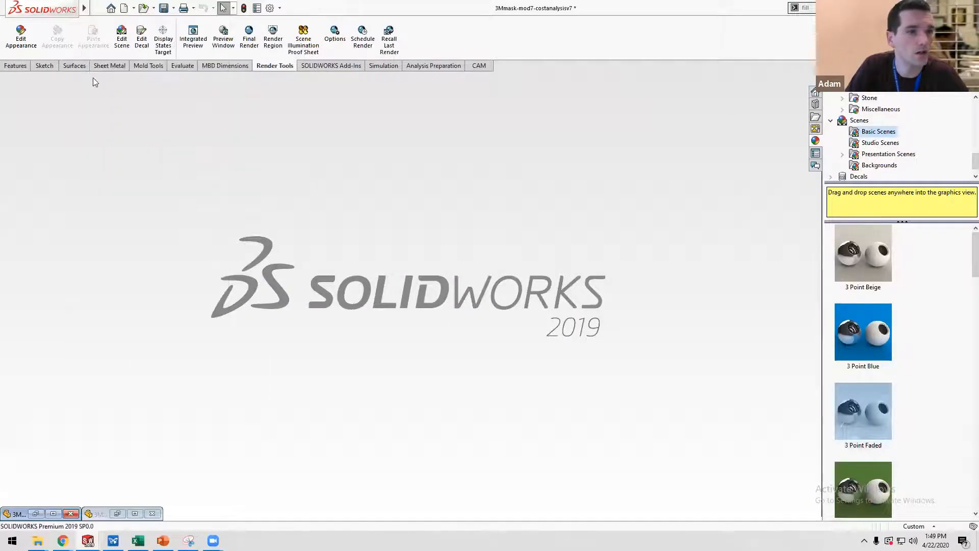
left_click(44, 65)
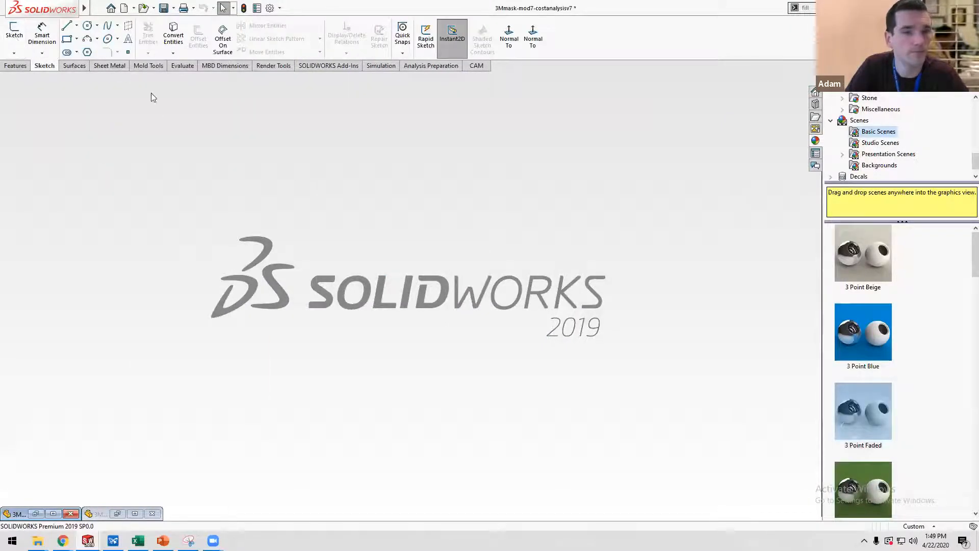
left_click(98, 8)
left_click(116, 24)
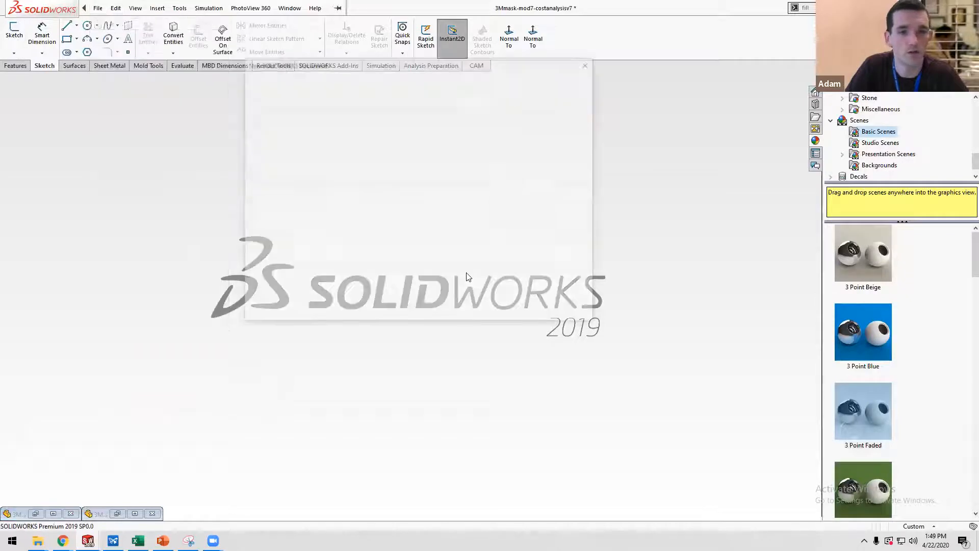
left_click(468, 303)
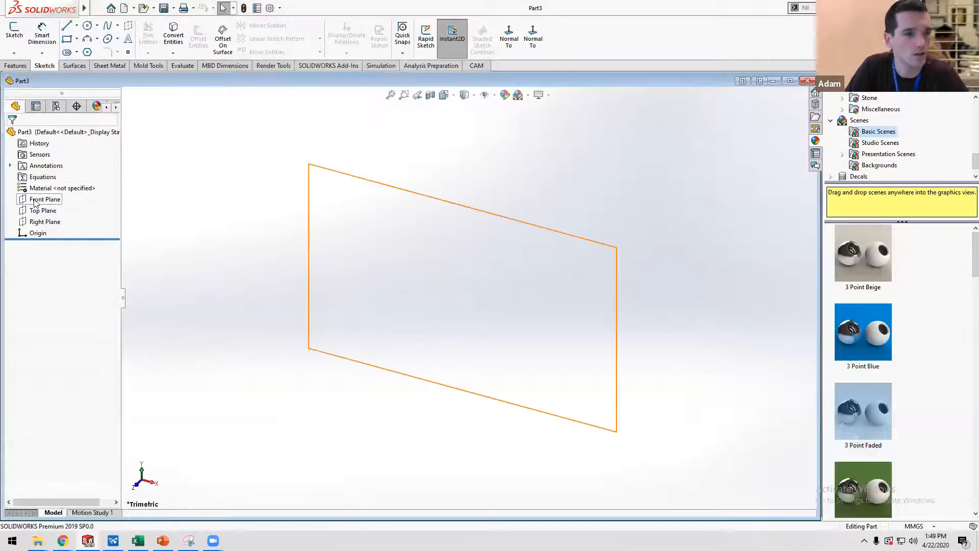
Sketch a circle with a radius of about 24.1 mm centred on the origin of the Front Plane.
left_click(40, 200)
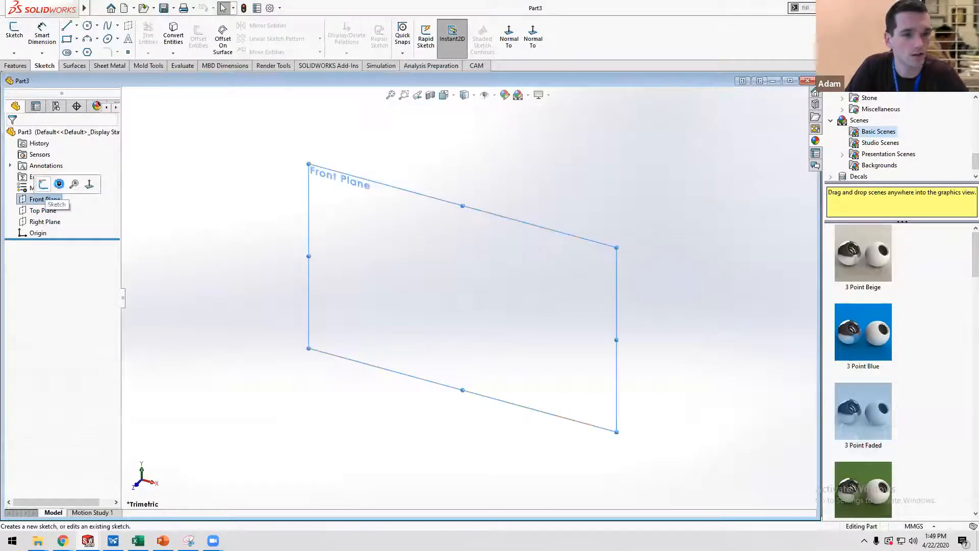
left_click(43, 184)
key("c")
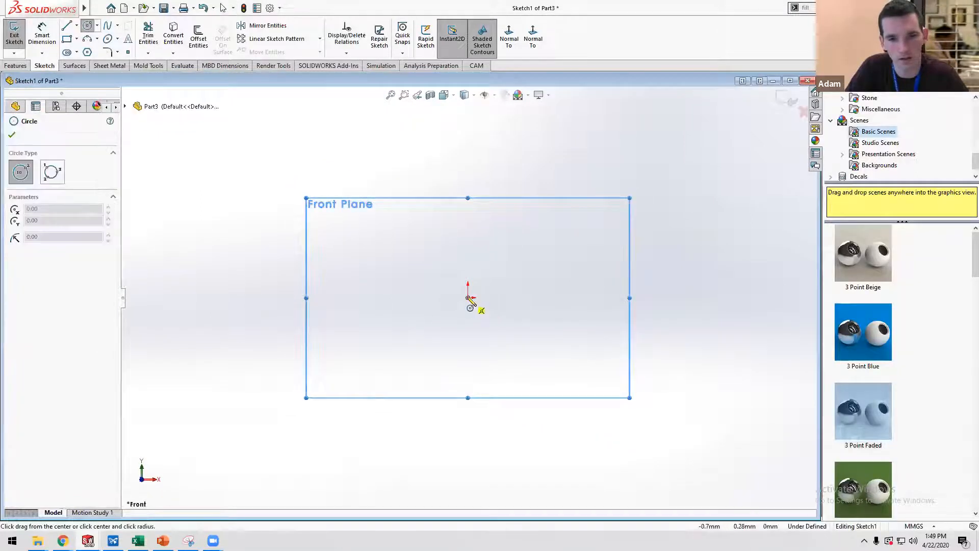
left_click(468, 297)
left_click(464, 341)
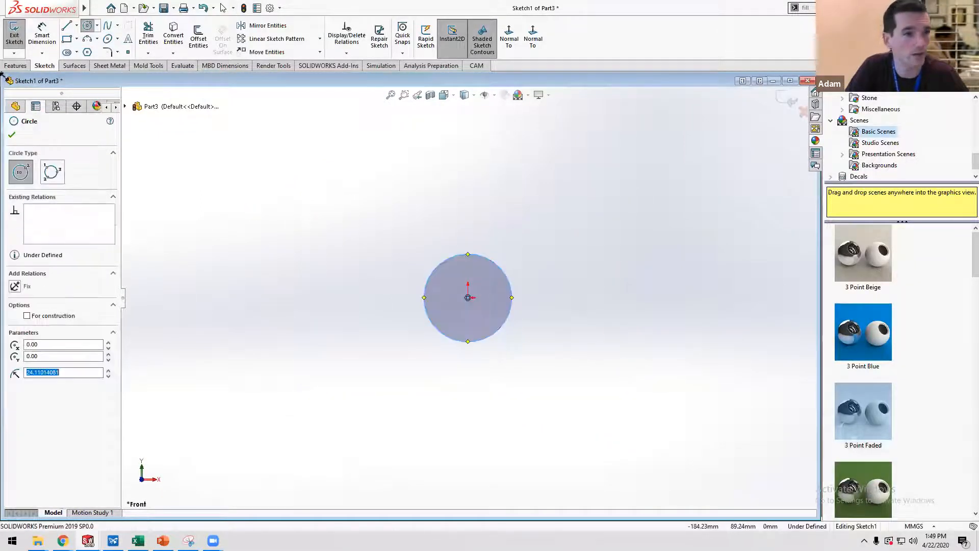
Extrude the circle 5 mm to form a disc.
left_click(16, 66)
left_click(19, 36)
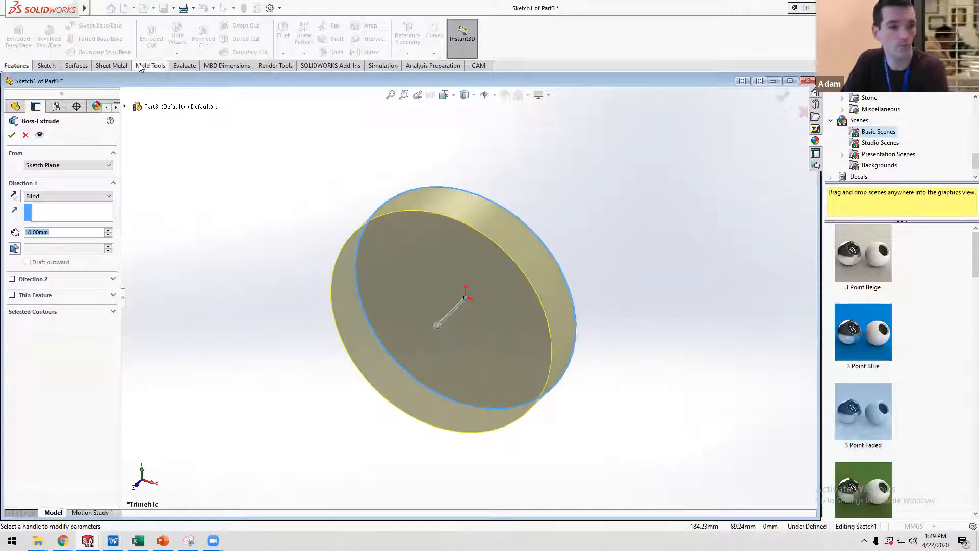
type("5")
key("Return")
left_click(11, 134)
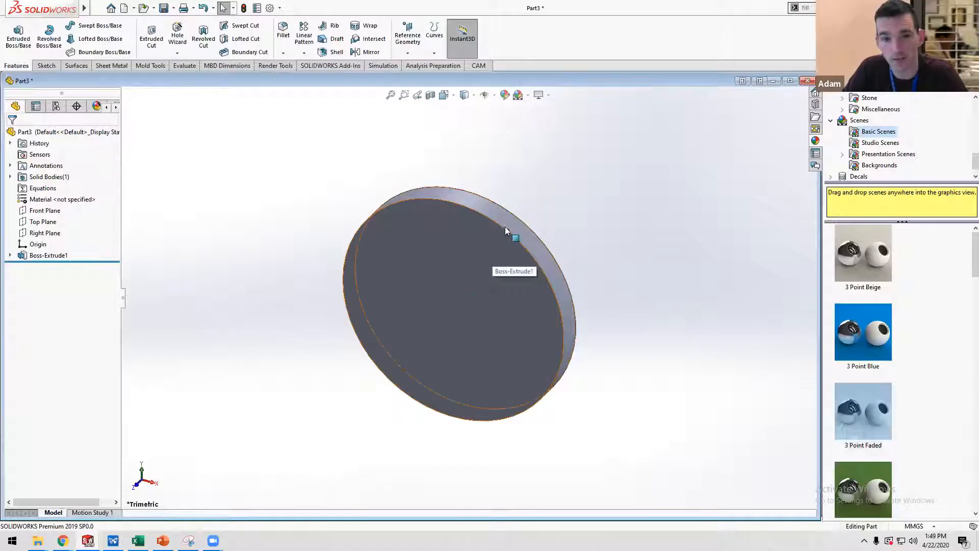
Start a sketch on the disc's front face and convert the face's circular edge into a sketch entity.
left_click(445, 278)
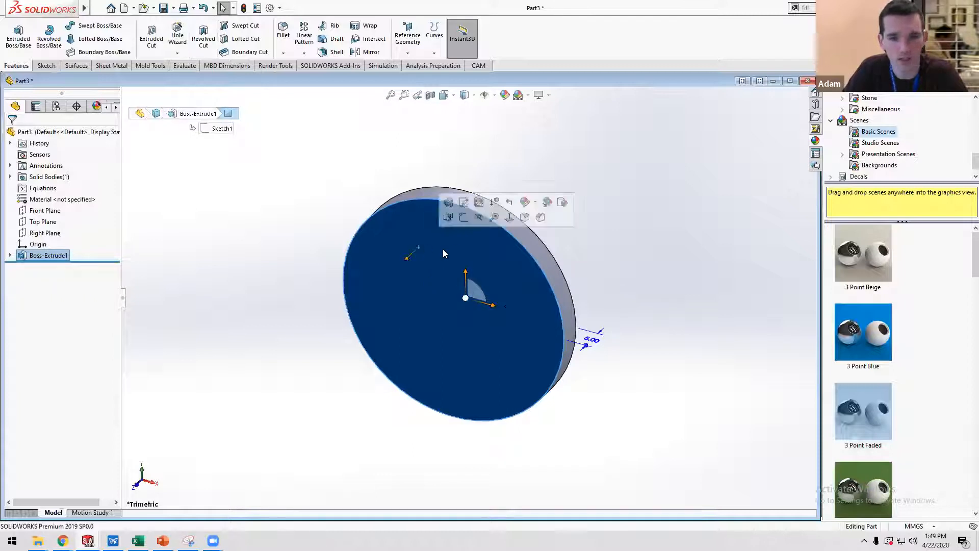
left_click(463, 202)
left_click(173, 35)
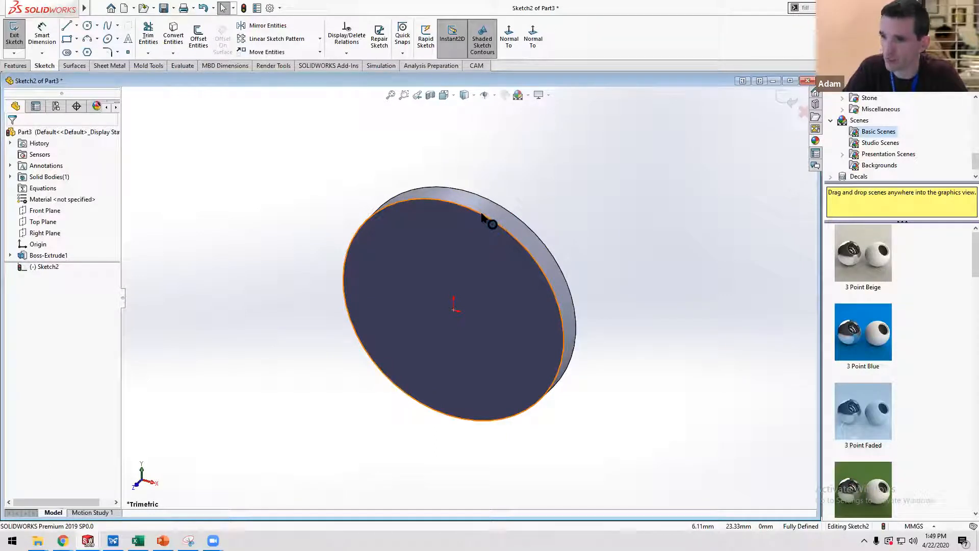
Extrude the converted circle 30 mm from the disc's face with a 5° draft.
left_click(22, 68)
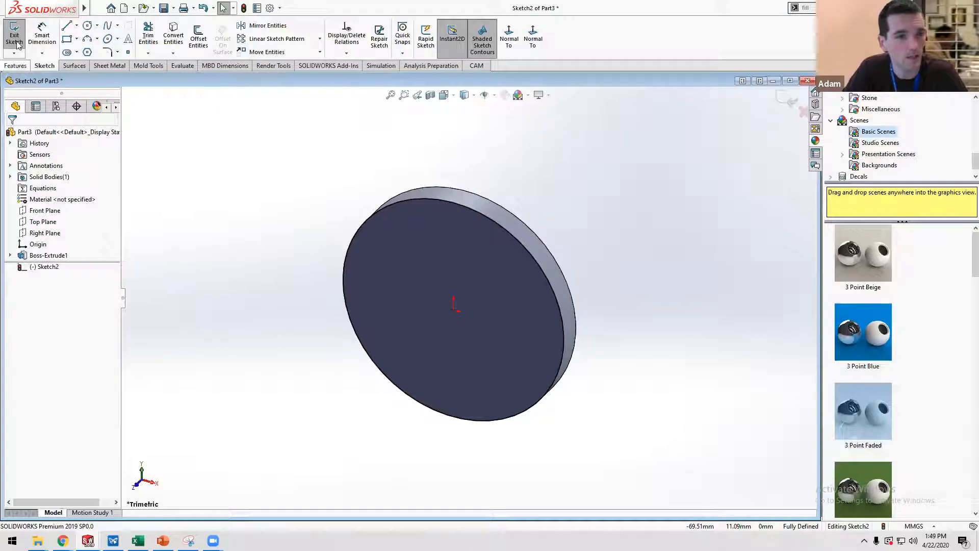
left_click(19, 42)
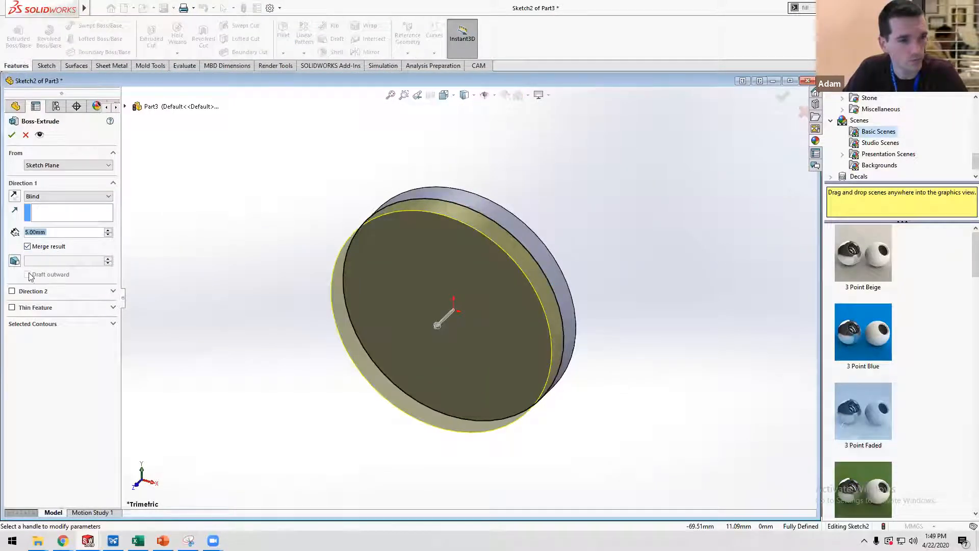
left_click(15, 261)
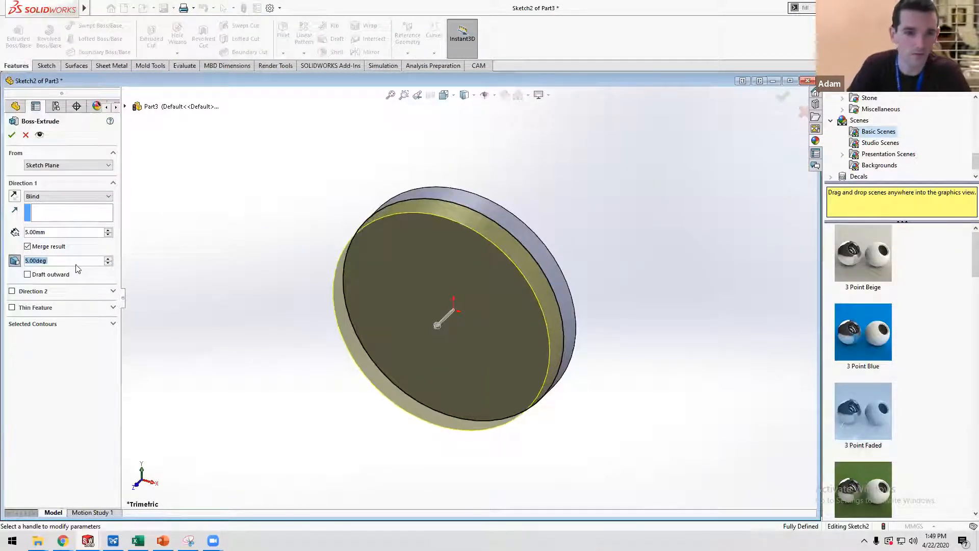
type("5")
left_click(70, 234)
type("30")
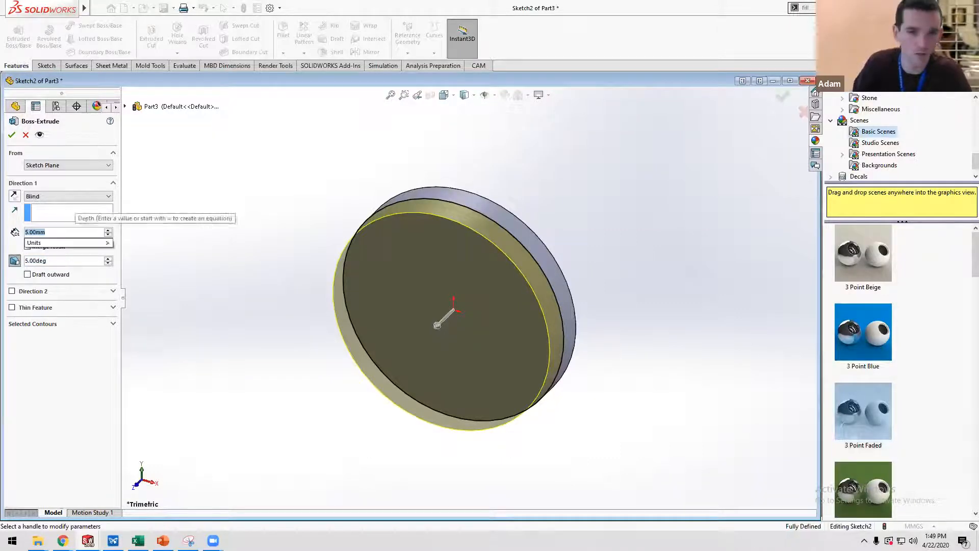
key("Return")
left_click(11, 135)
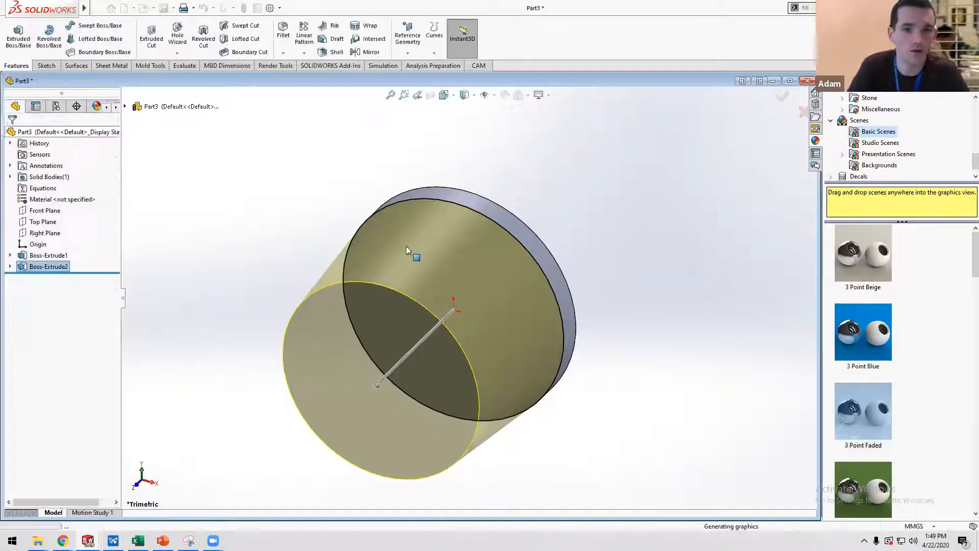
Delete both extruded features from the part while keeping the original circle sketch.
middle_click_drag(485, 267, 535, 175)
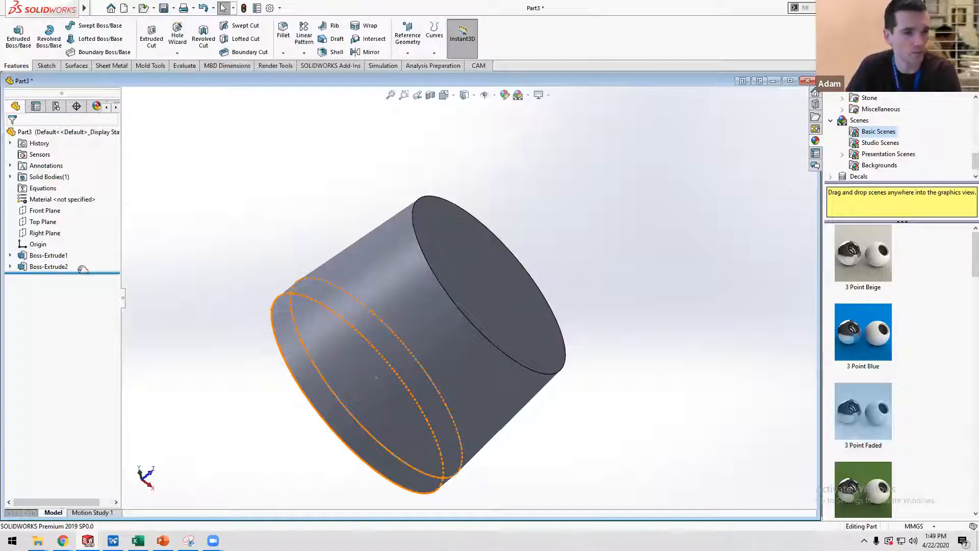
left_click(49, 266, "ctrl")
key("Delete")
key("Return")
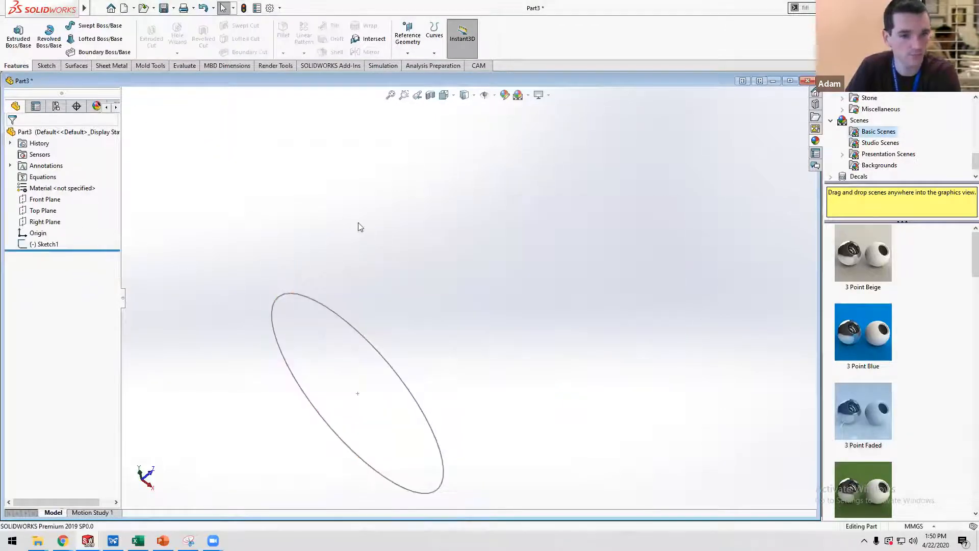
Reopen Sketch1 for editing and delete its circle.
left_click(47, 244)
left_click(55, 216)
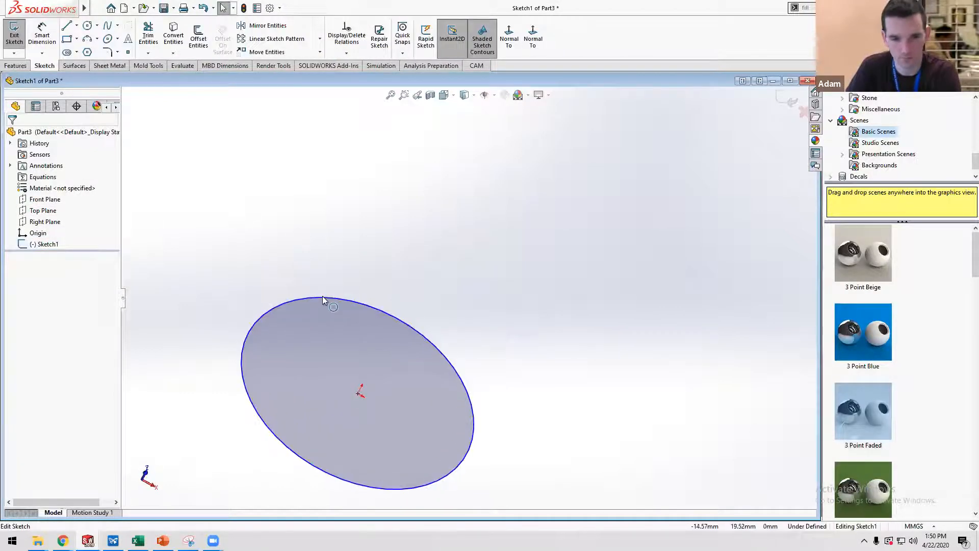
left_click(324, 297)
key("Delete")
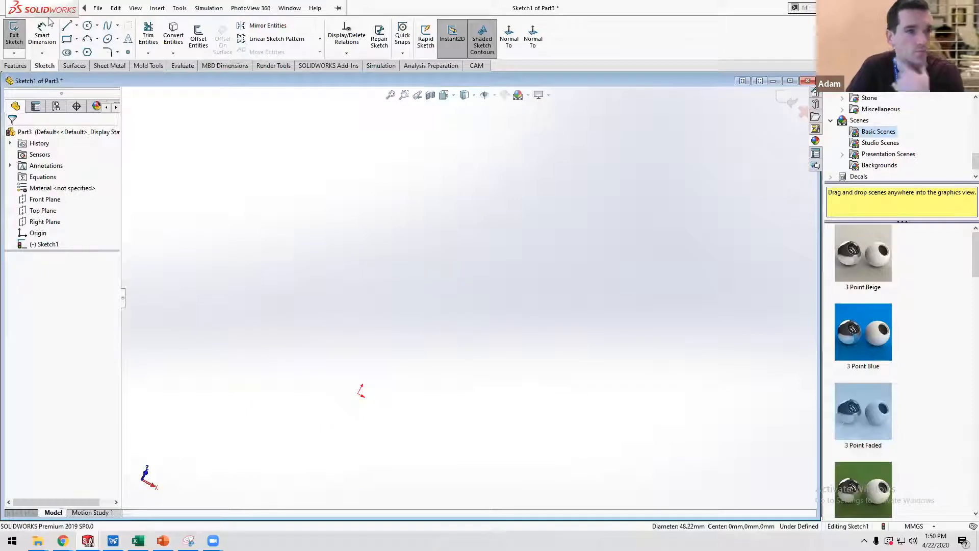
left_click(67, 26)
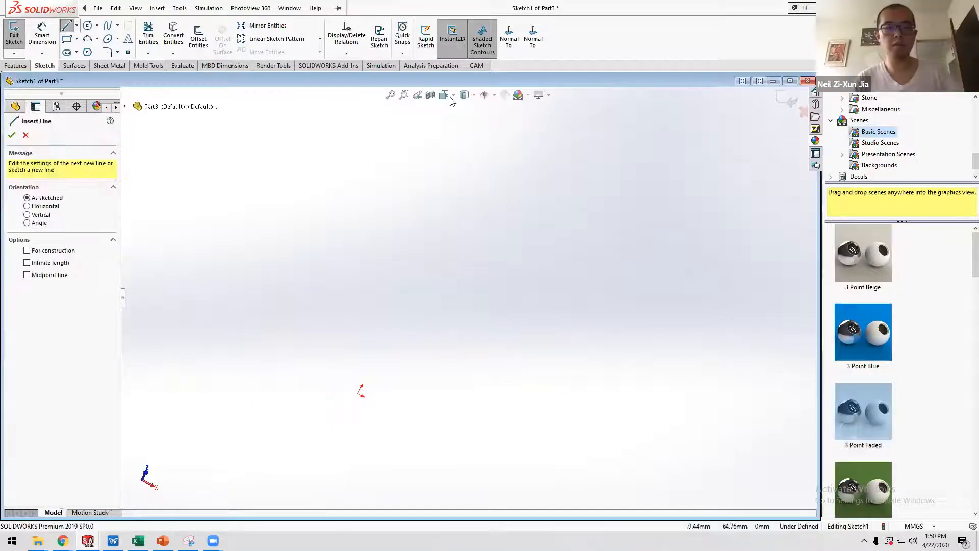
left_click(508, 37)
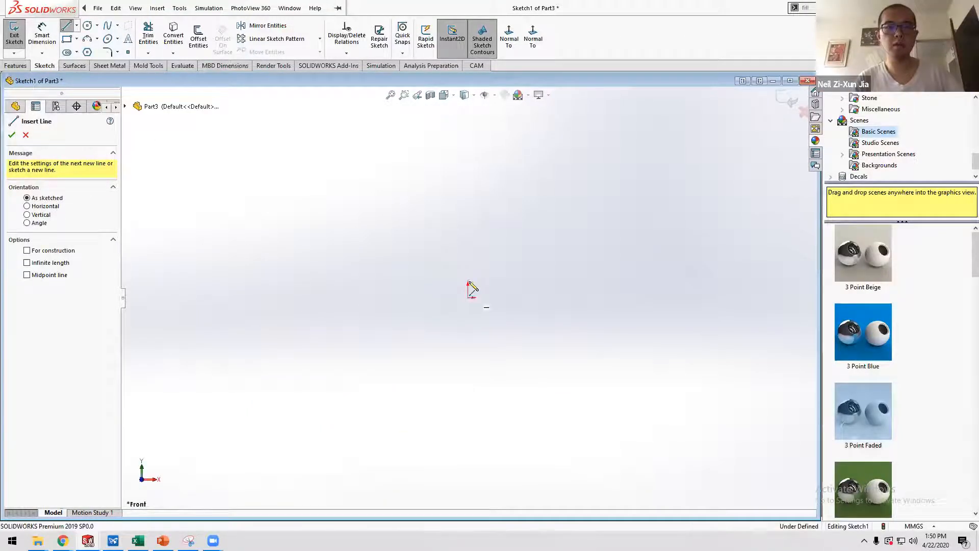
left_click(468, 298)
left_click(468, 204)
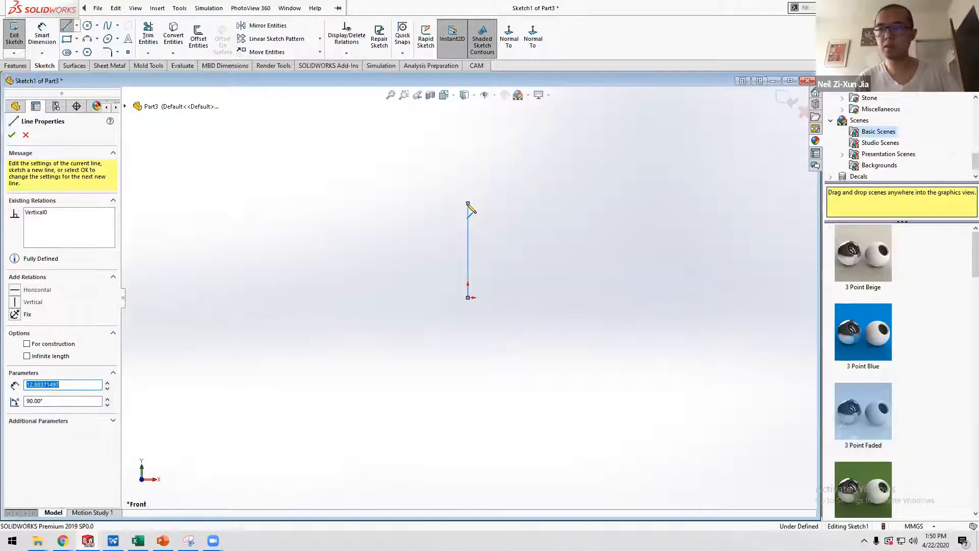
key("Escape")
left_click_drag(448, 192, 521, 300)
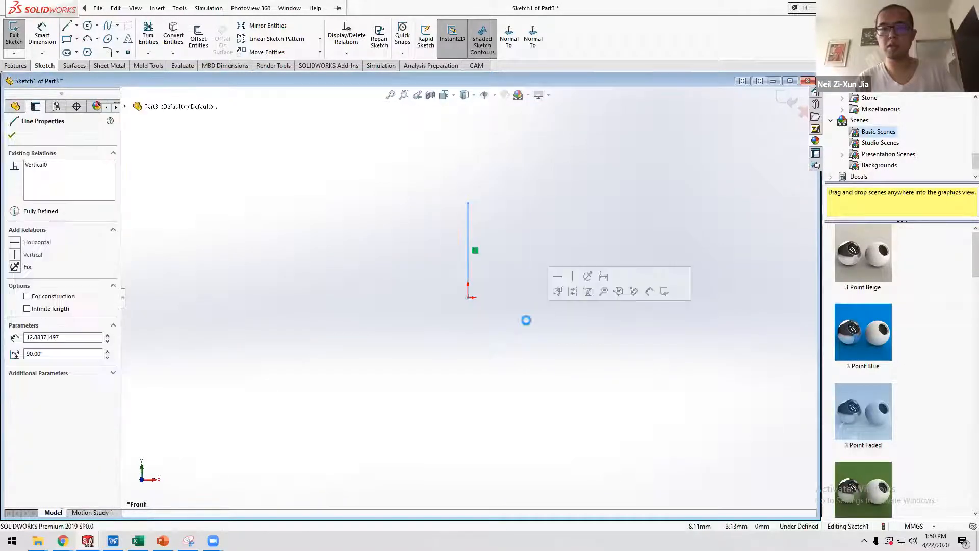
key("Delete")
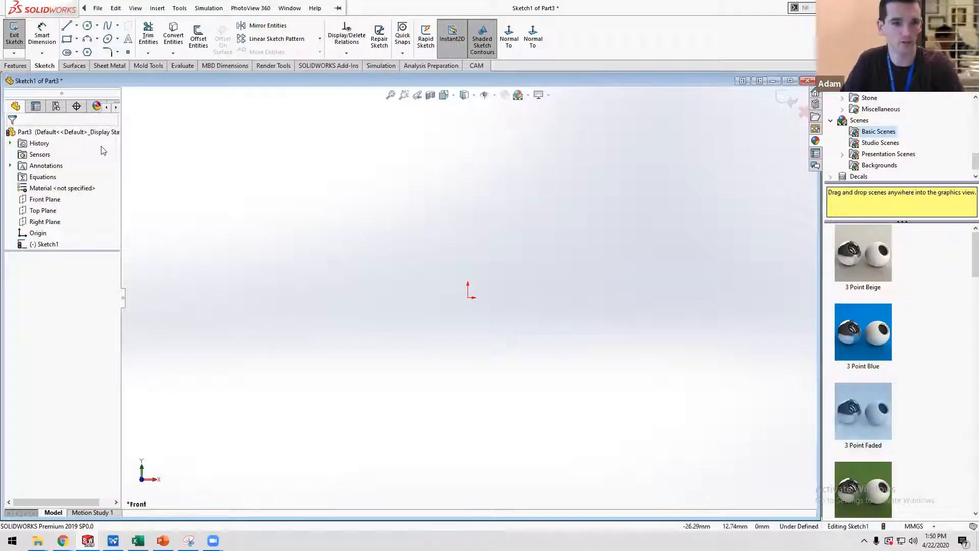
Sketch a corner rectangle about 24.5 mm wide and 14 mm high, extending up and left from the origin.
left_click(66, 38)
mouse_move(467, 298)
left_mouse_down()
mouse_move(308, 220)
mouse_move(289, 195)
left_mouse_up()
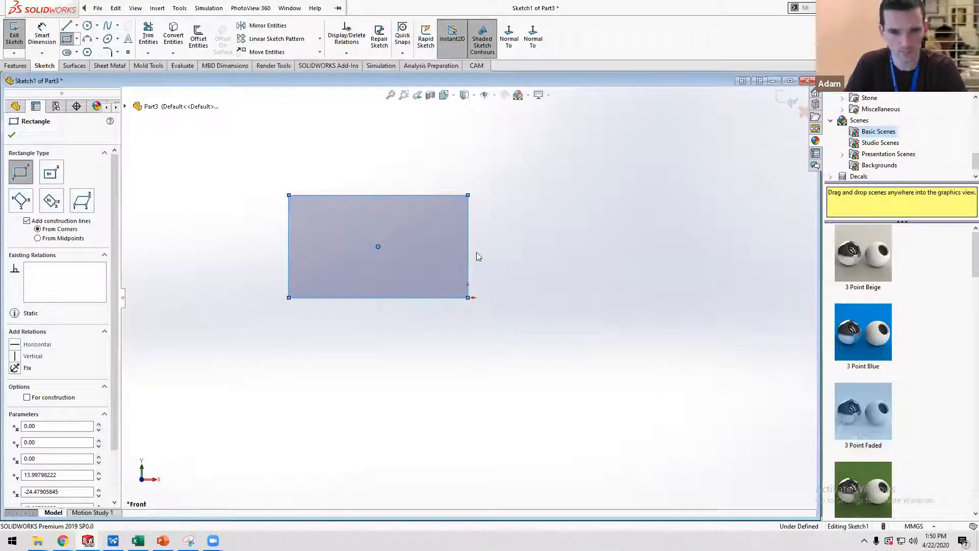
key("Escape")
Delete the coincident relation at the rectangle's origin corner, move its right edge away from the origin, and exit the sketch.
left_click(468, 297)
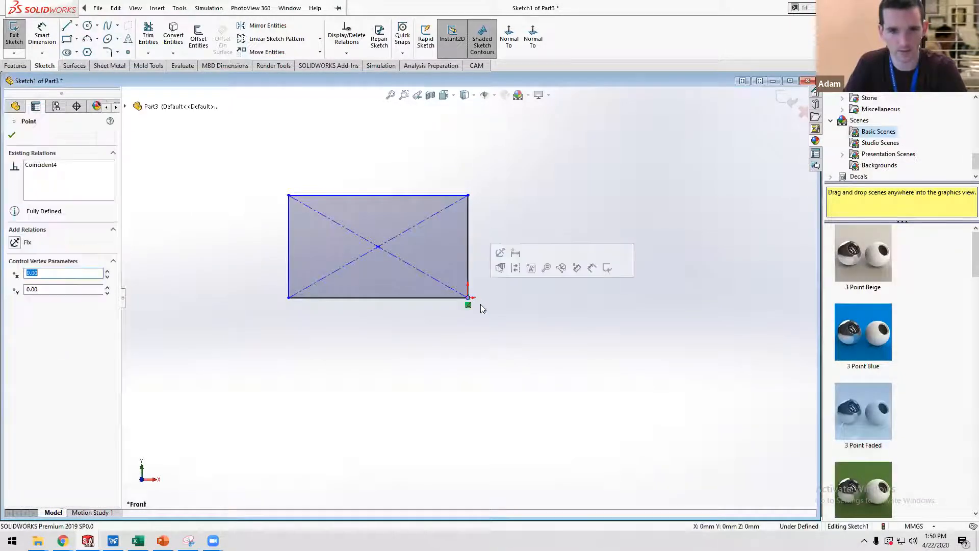
left_click(468, 305)
key("Delete")
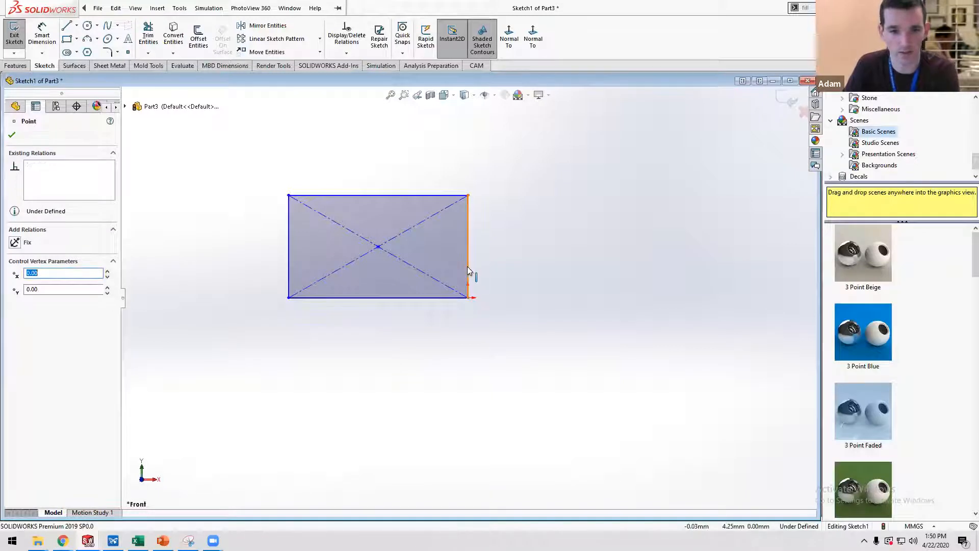
left_click_drag(467, 270, 367, 270)
left_click(456, 360)
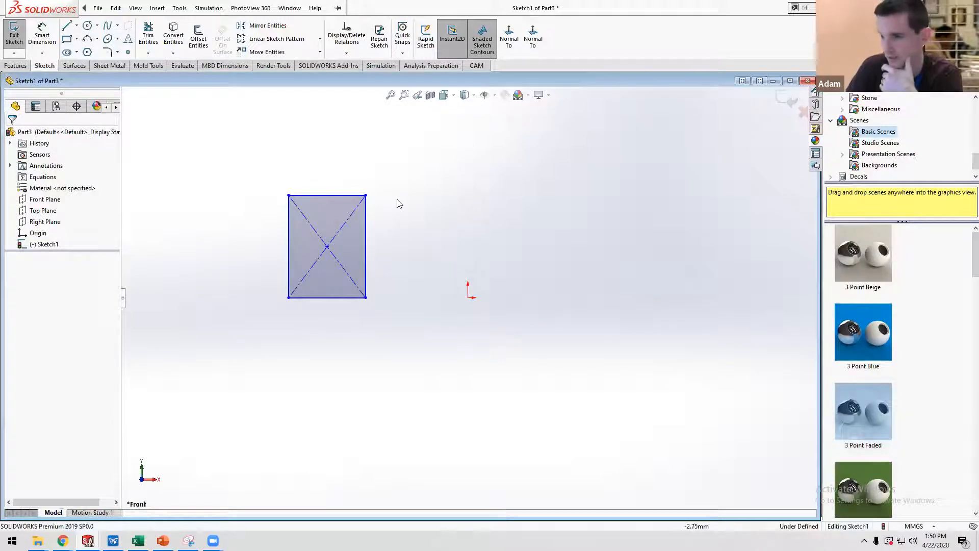
left_click(15, 38)
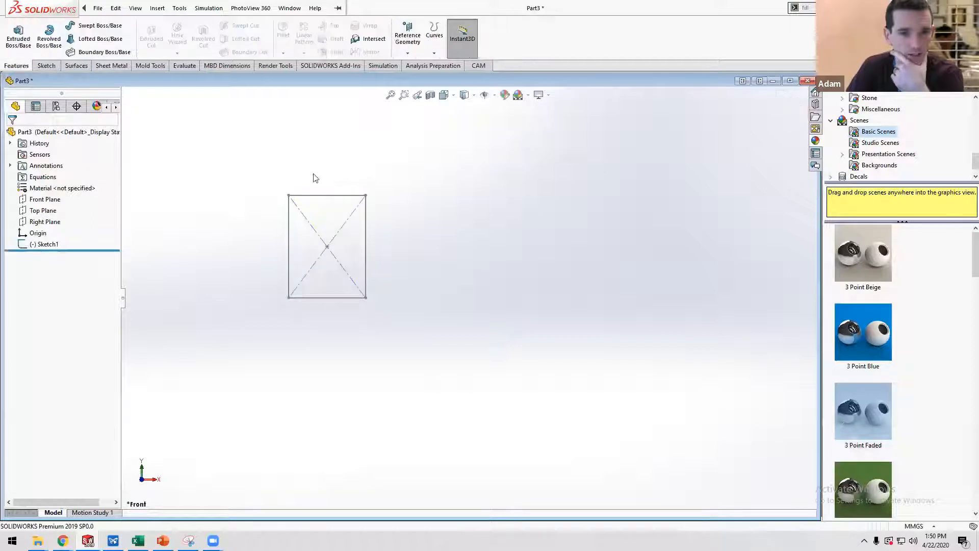
Create a two-plane reference axis at the intersection of the Right Plane and the Front Plane.
left_click(407, 52)
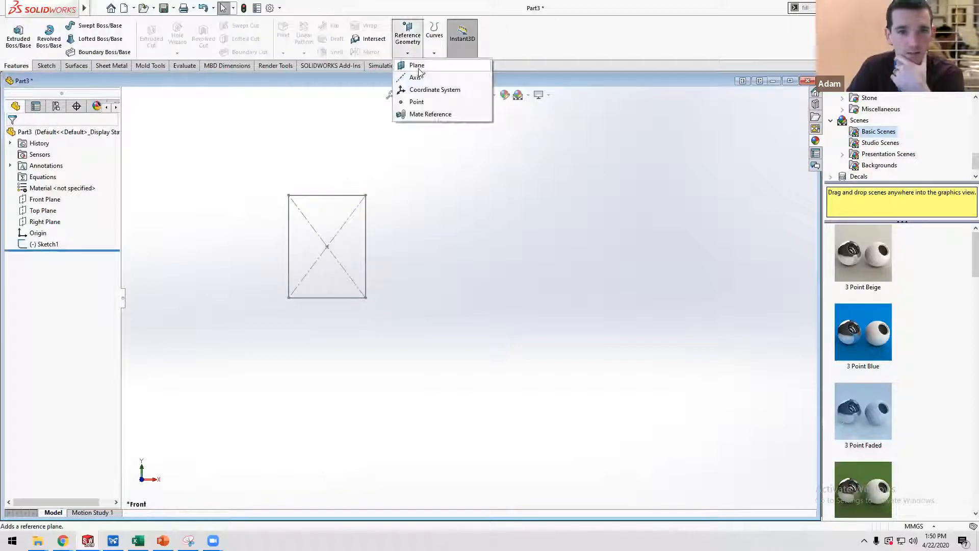
left_click(420, 77)
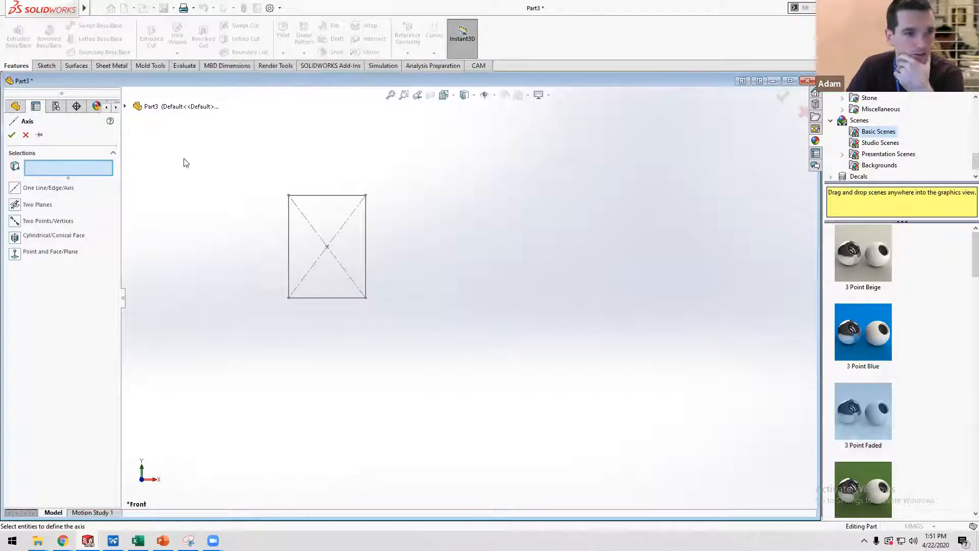
left_click(14, 206)
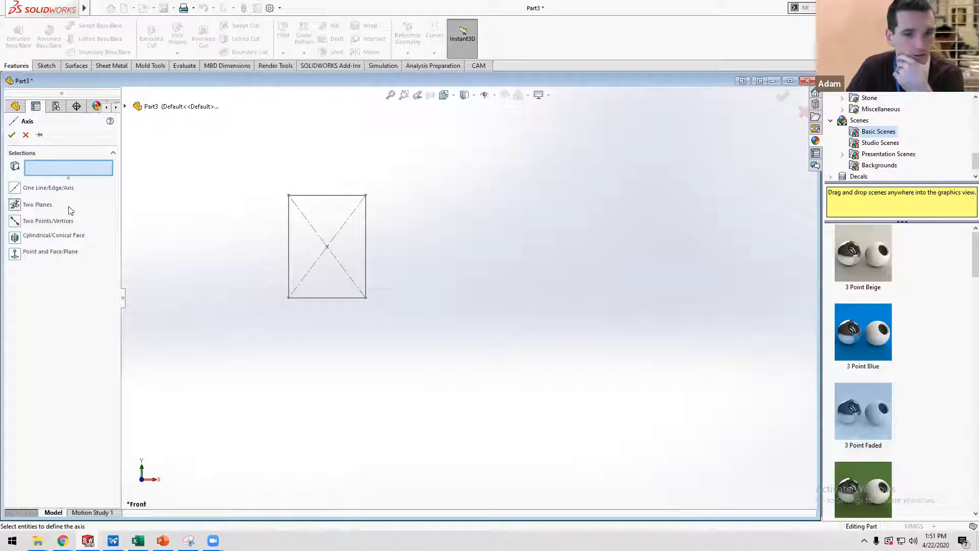
scroll(461, 236, "up", 6)
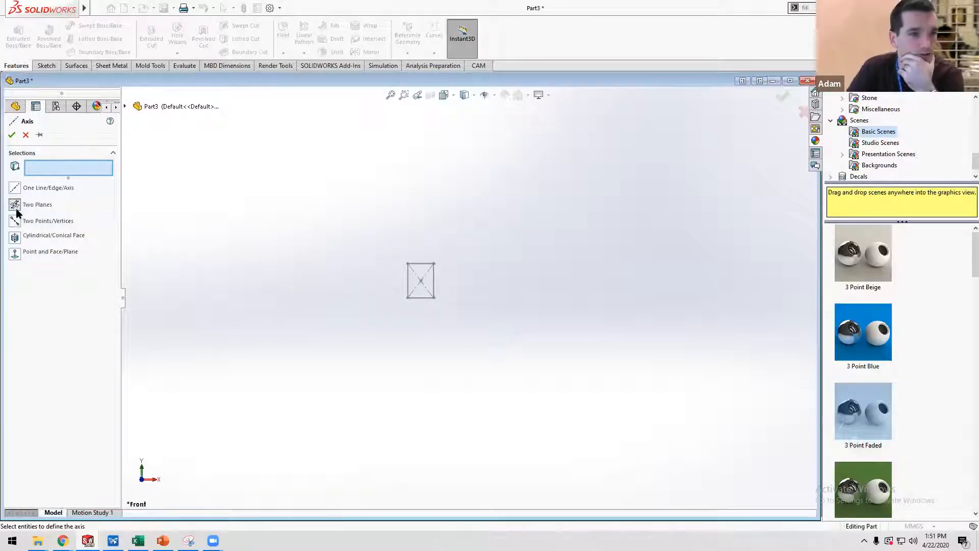
left_click(125, 107)
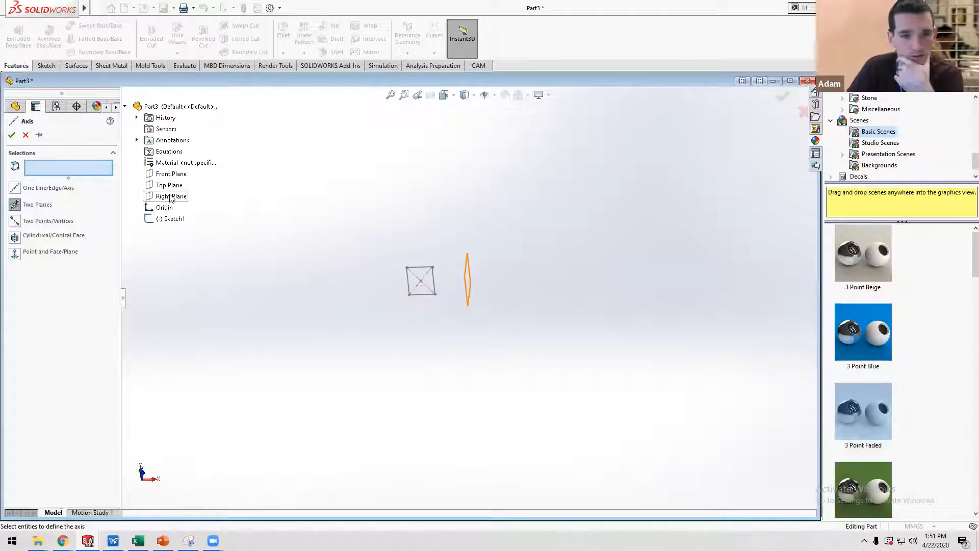
left_click(171, 197)
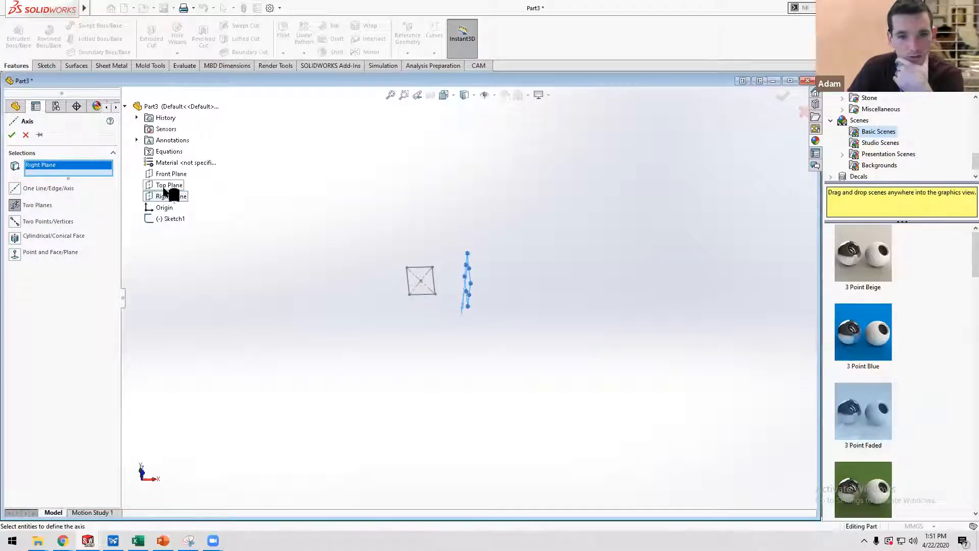
left_click(169, 186)
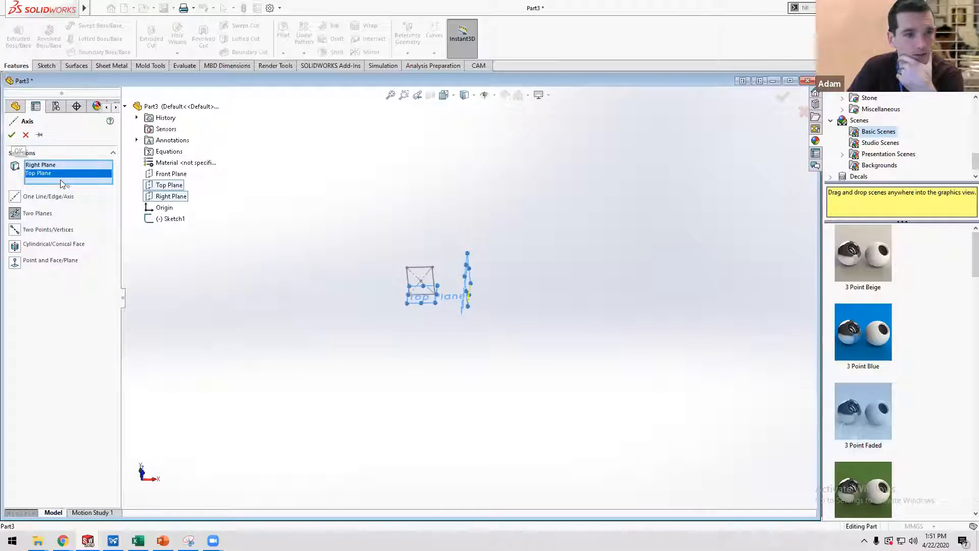
right_click(56, 173)
left_click(87, 190)
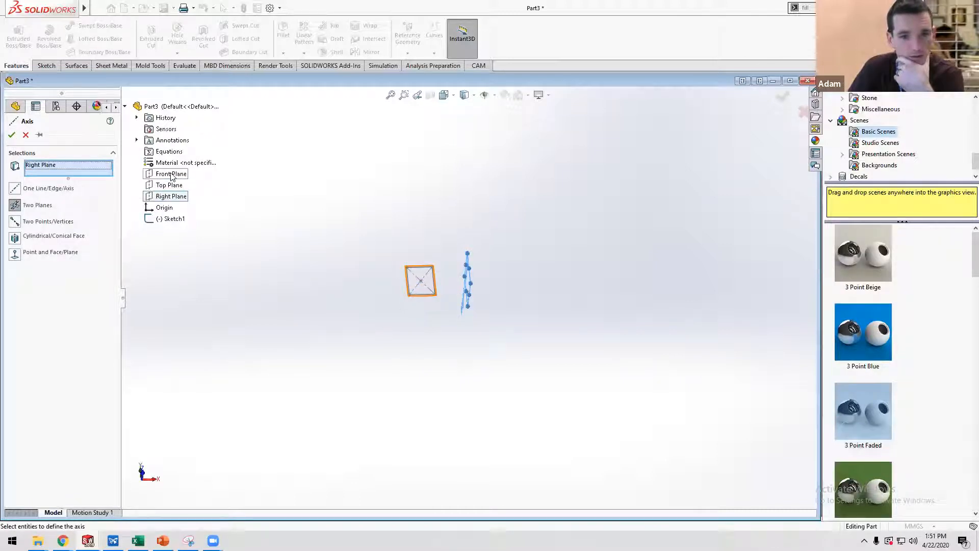
left_click(171, 175)
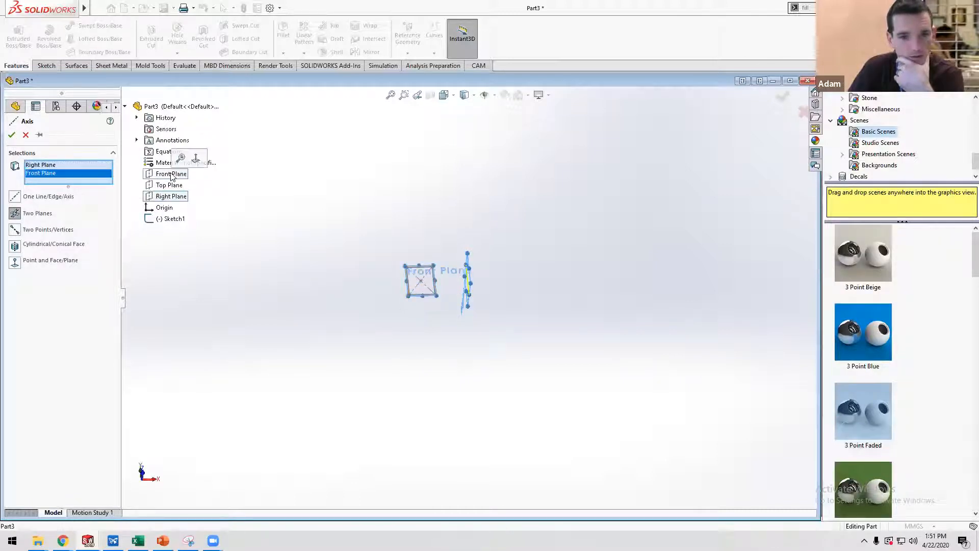
left_click(12, 135)
middle_click_drag(448, 288, 499, 277)
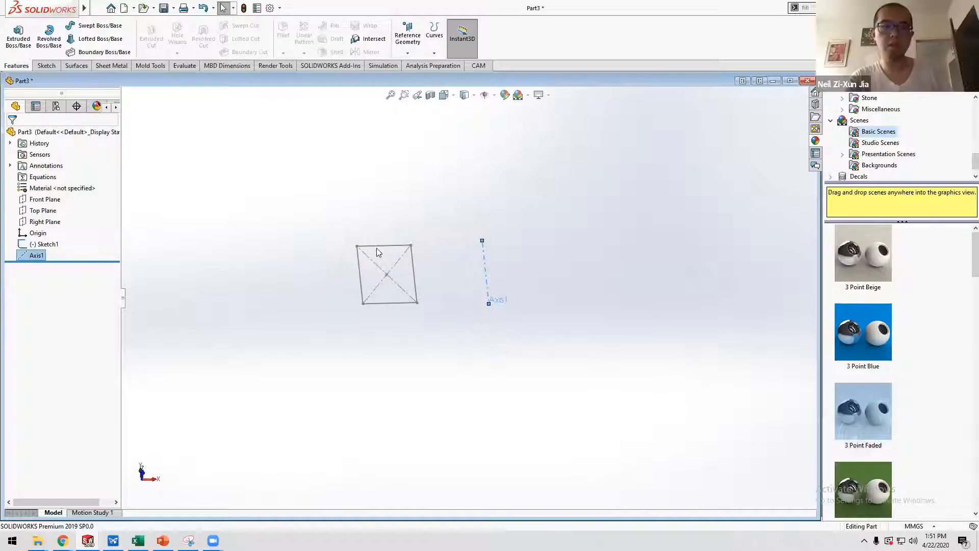
left_click(284, 289)
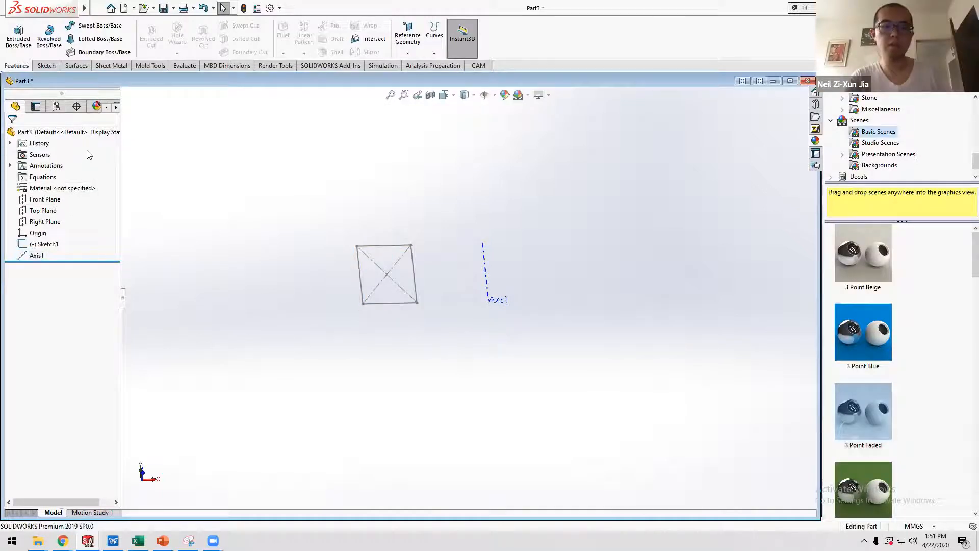
left_click(49, 43)
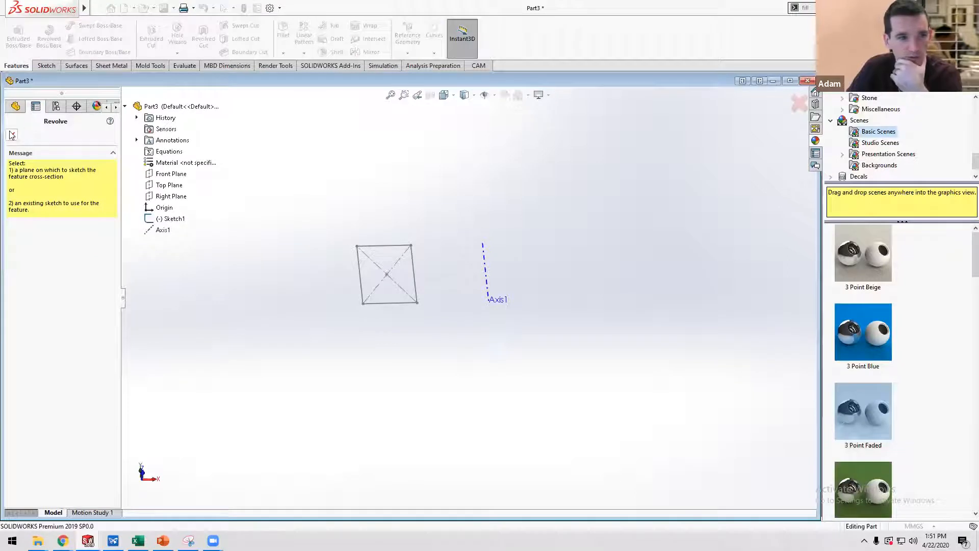
left_click(12, 134)
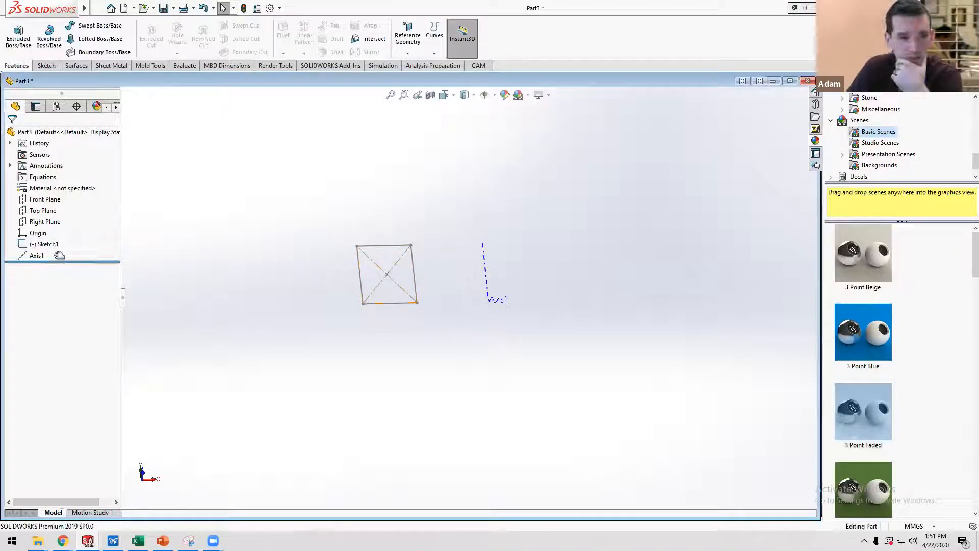
Roll the feature history back to before Axis1 and extrude the Sketch1 rectangle 10 mm as a blind boss.
left_click_drag(59, 258, 64, 251)
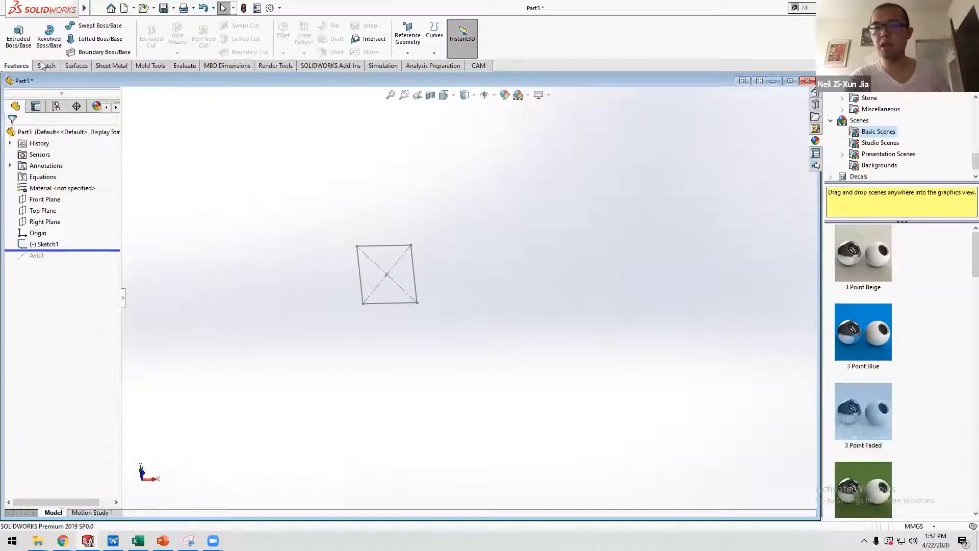
left_click(18, 36)
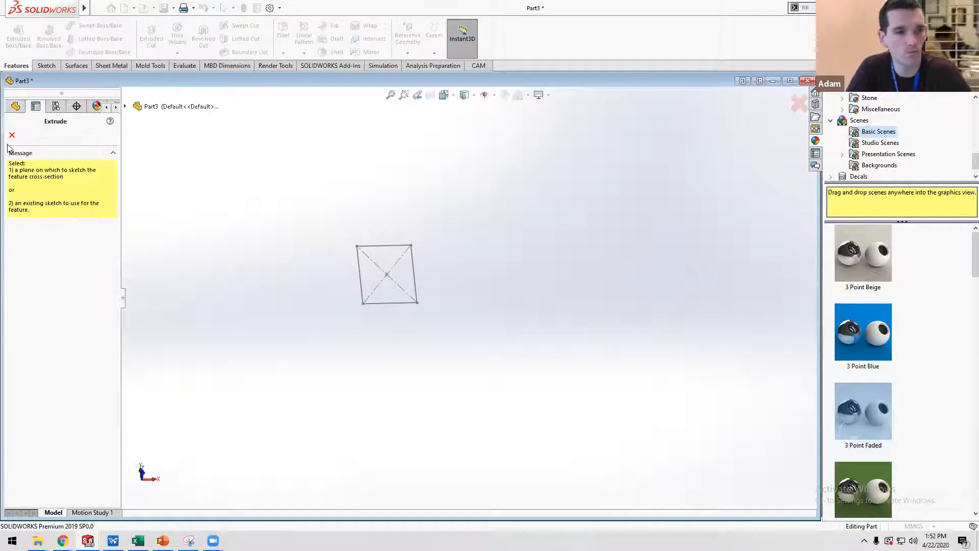
left_click(358, 266)
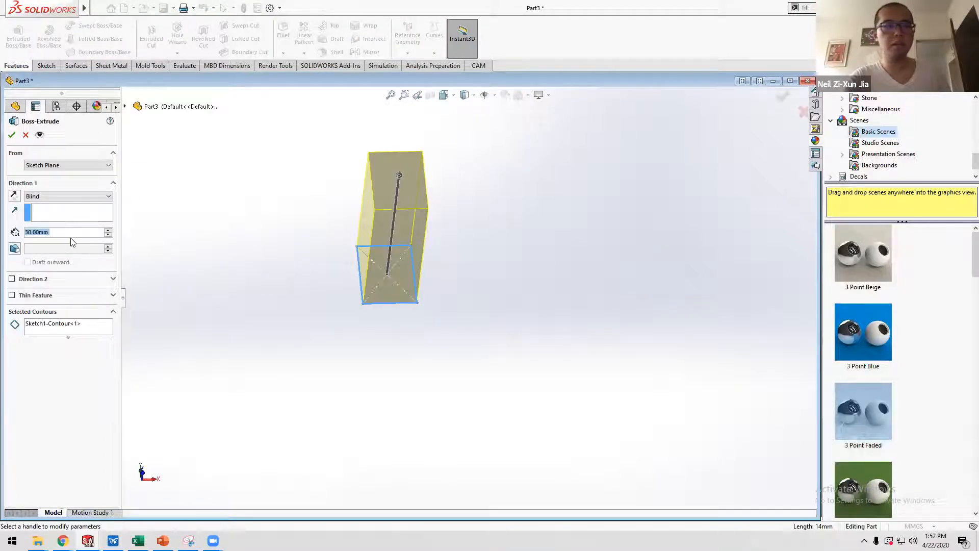
type("10")
key("Return")
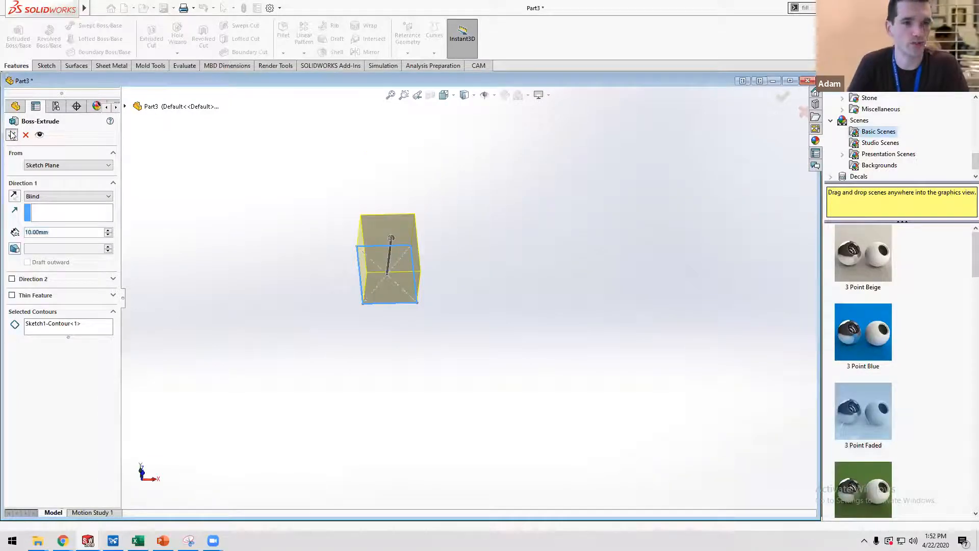
left_click(12, 135)
Start a sketch on the block's upper face and draw a circle of about 3.4 mm radius near its centre.
middle_click_drag(345, 279, 389, 248)
scroll(390, 255, "down", 5)
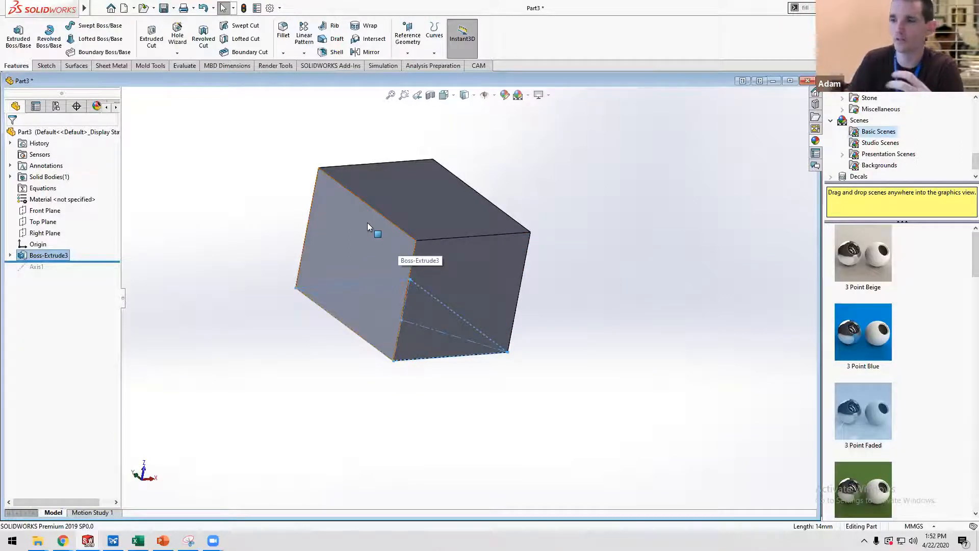
left_click(408, 203)
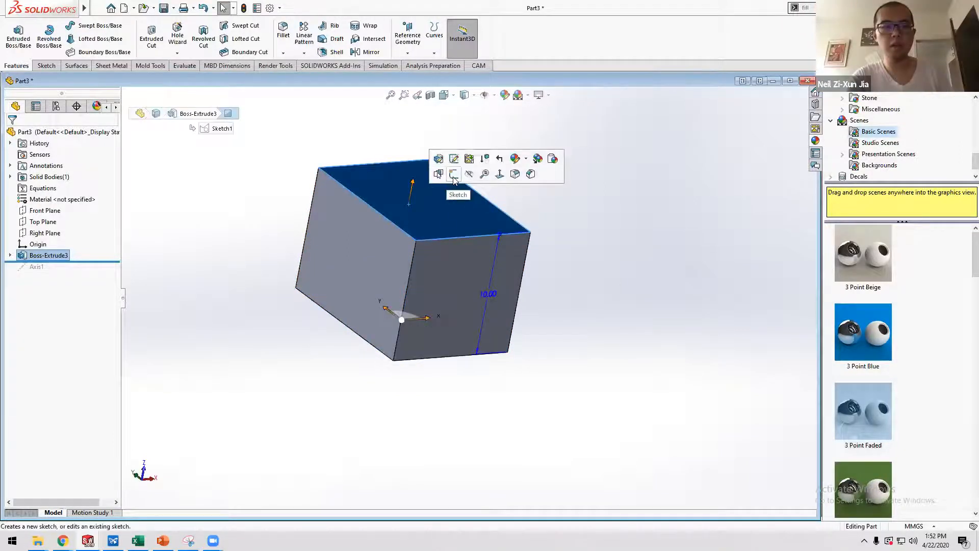
left_click(453, 176)
right_click_drag(359, 173, 426, 186)
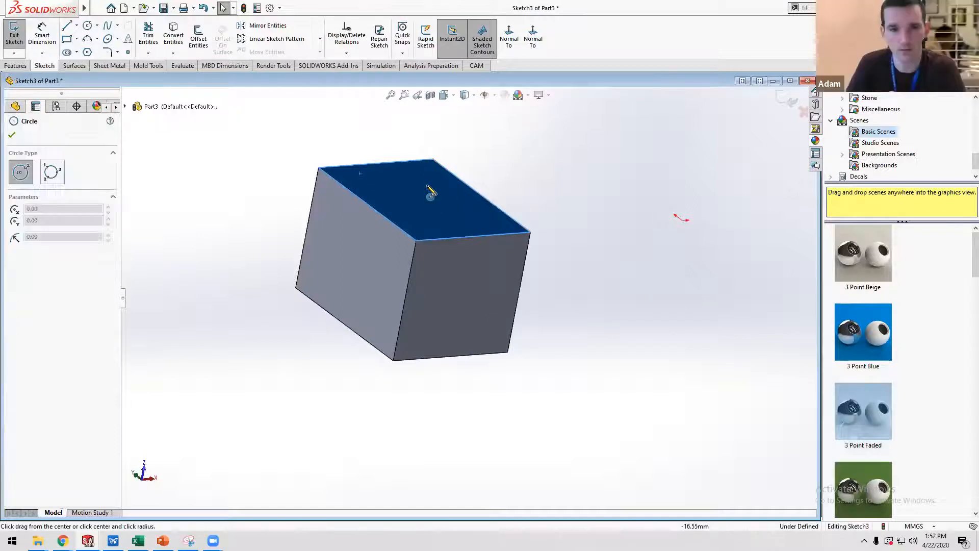
left_click(421, 195)
left_click(426, 218)
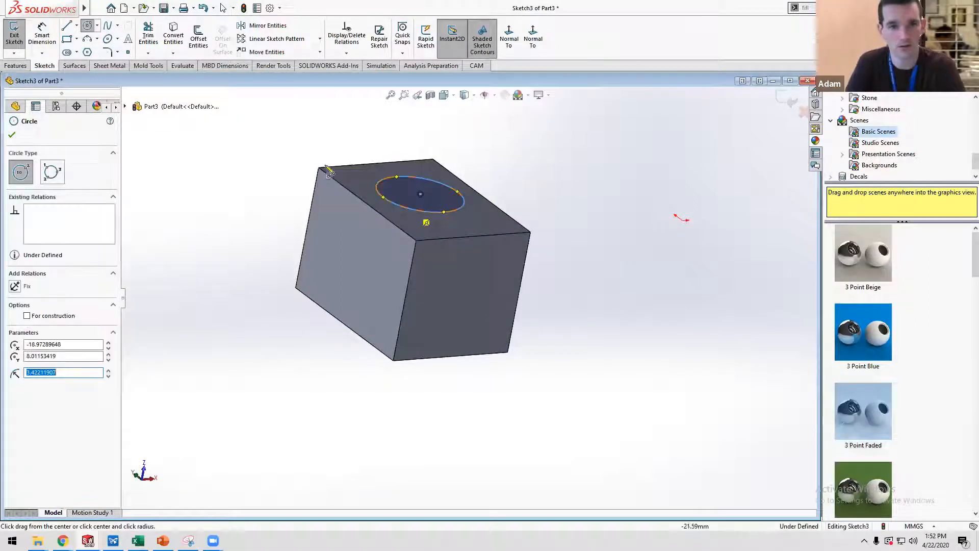
Extrude the circle as a 5 mm blind boss in the reversed direction, into the block, with Merge result on.
left_click(16, 65)
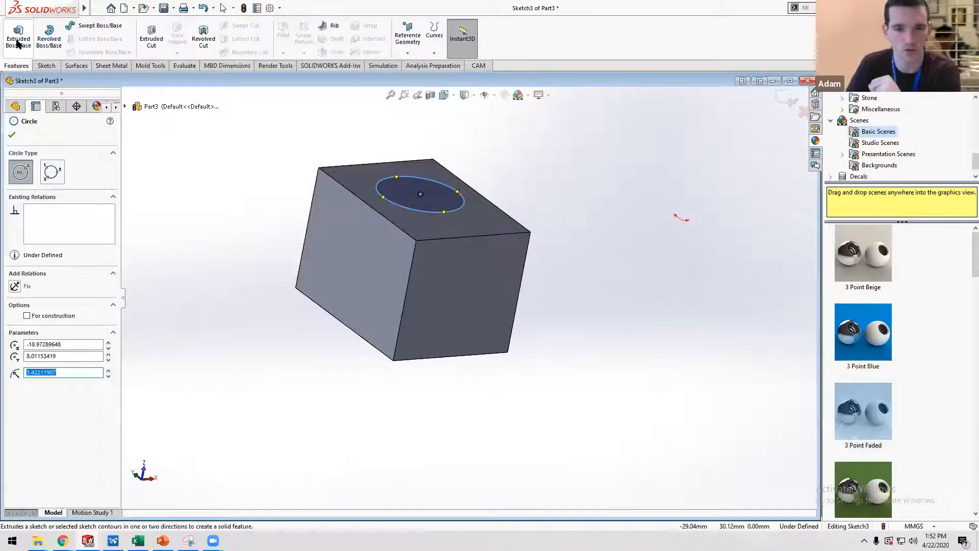
left_click(17, 44)
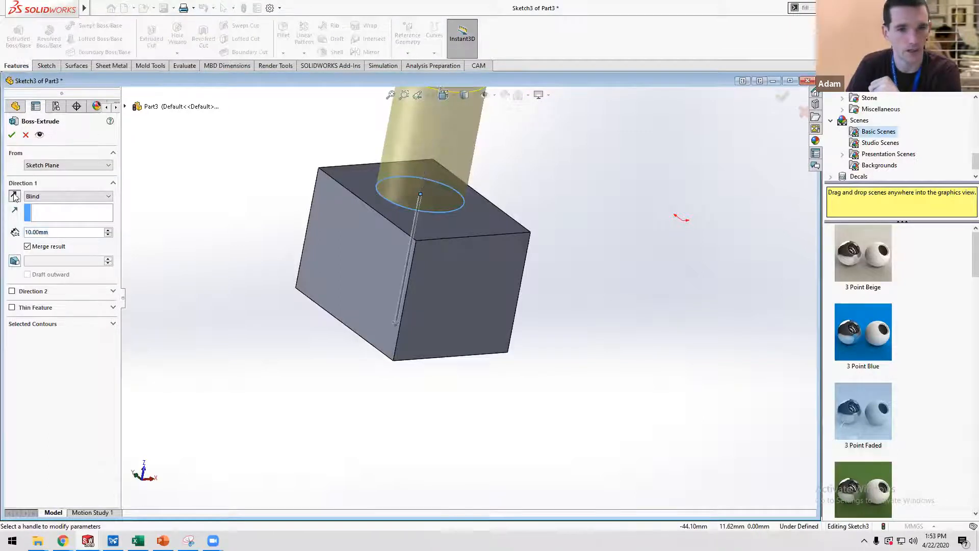
left_click(14, 196)
left_click(59, 233)
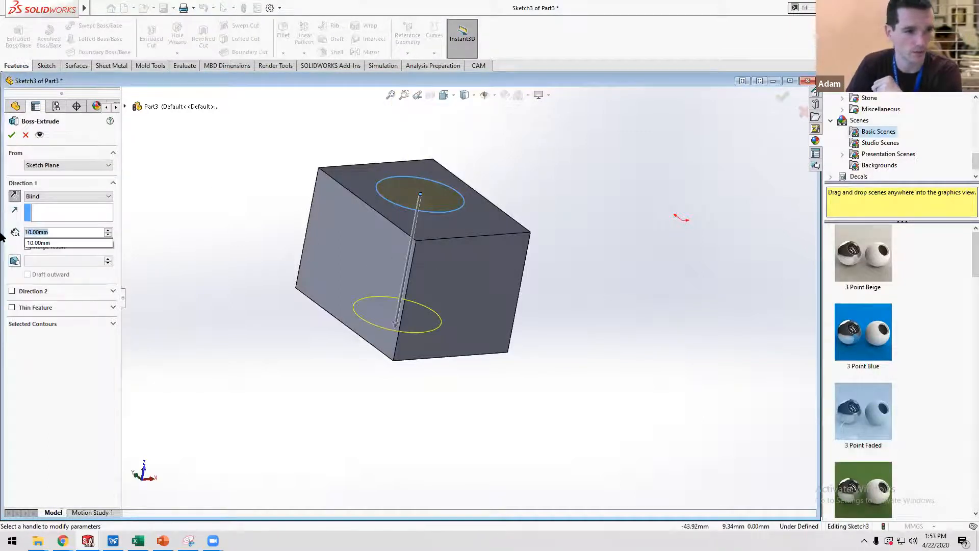
type("5")
key("Return")
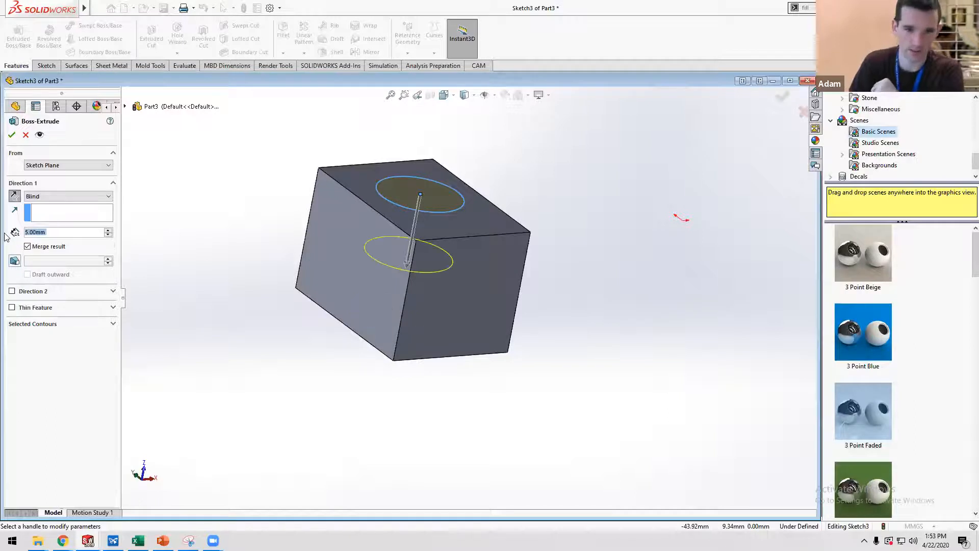
middle_click_drag(526, 284, 512, 249)
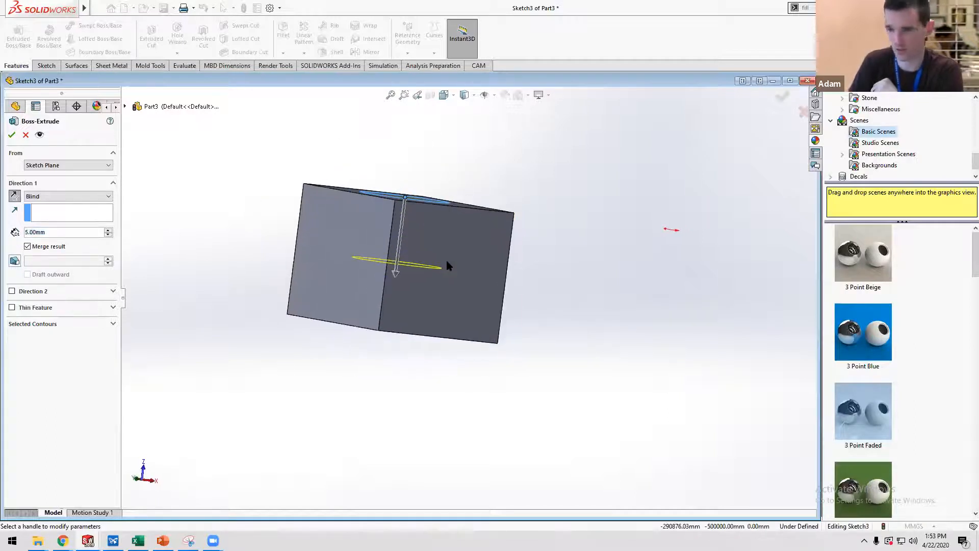
left_click(12, 135)
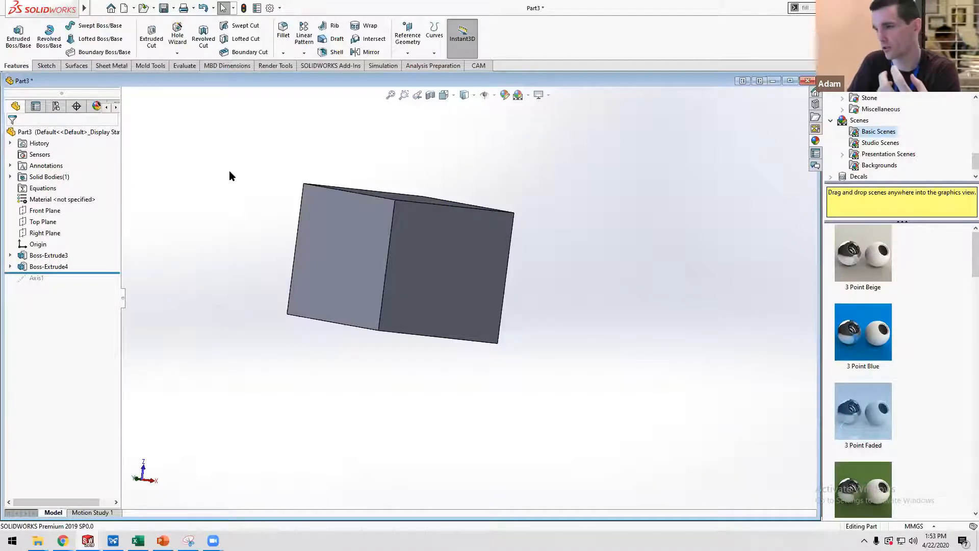
Inspect the solid bodies list, and edit the circle's extrusion to turn off Merge result.
double_click(58, 177)
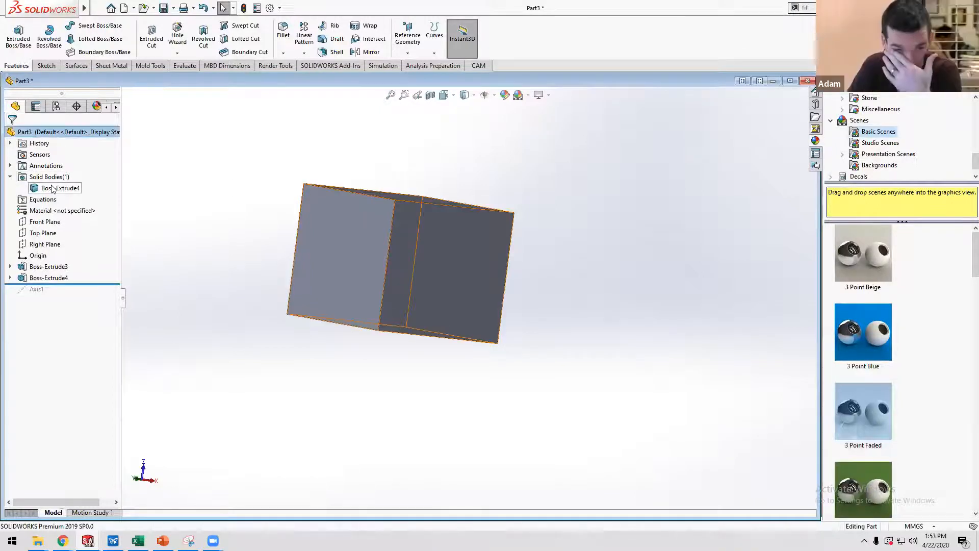
left_click(52, 189)
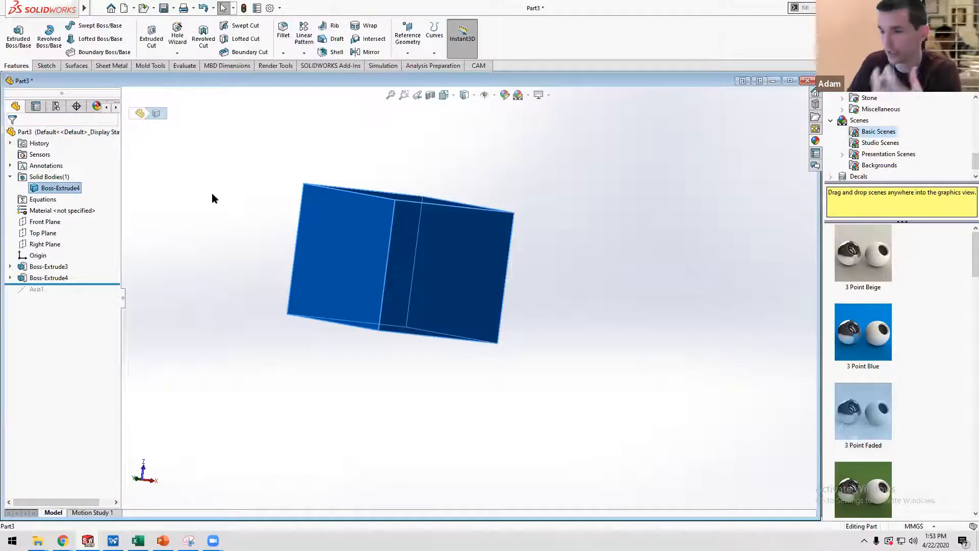
left_click(51, 277)
right_click(51, 278)
left_click(62, 244)
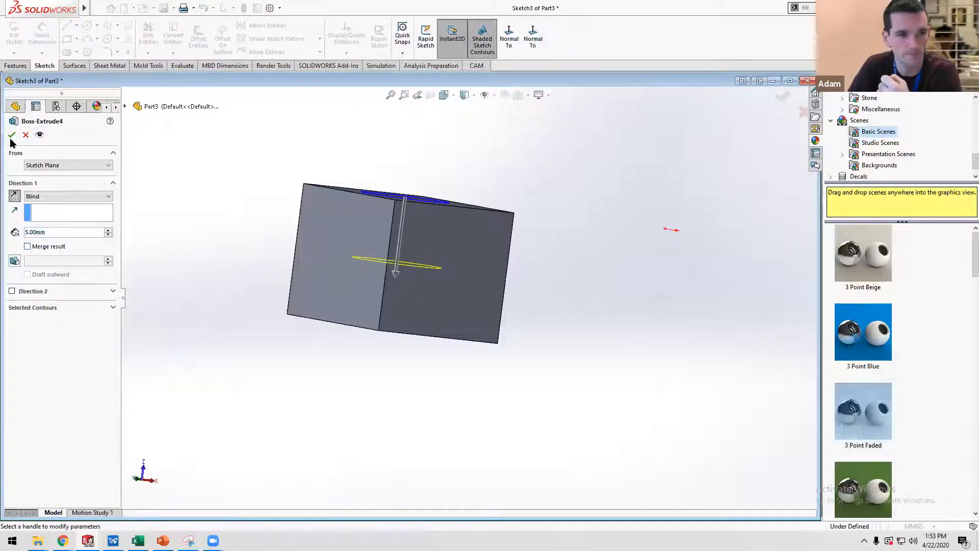
left_click(12, 136)
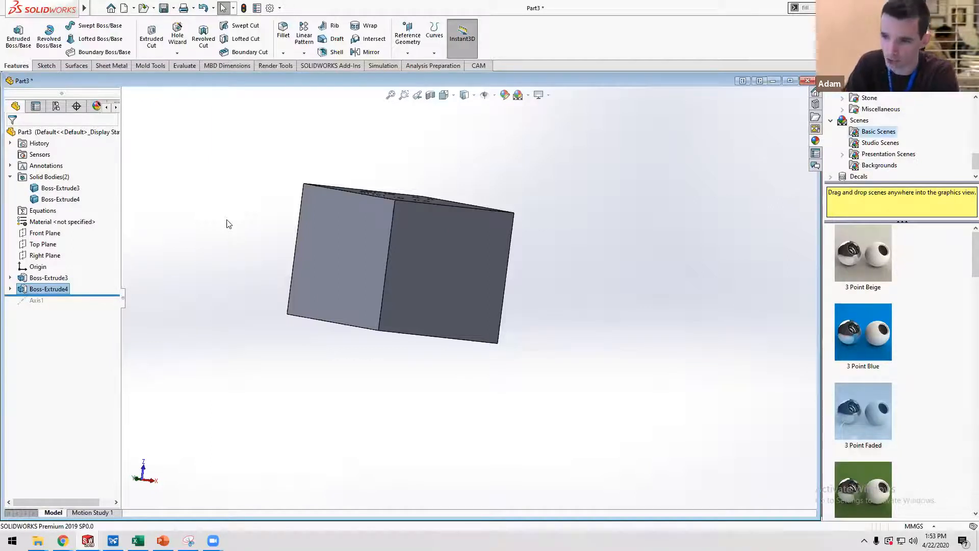
Start a sketch on the Top Plane and draw a circle of about 1.7 mm radius over the block's front face.
middle_click_drag(384, 175, 361, 236)
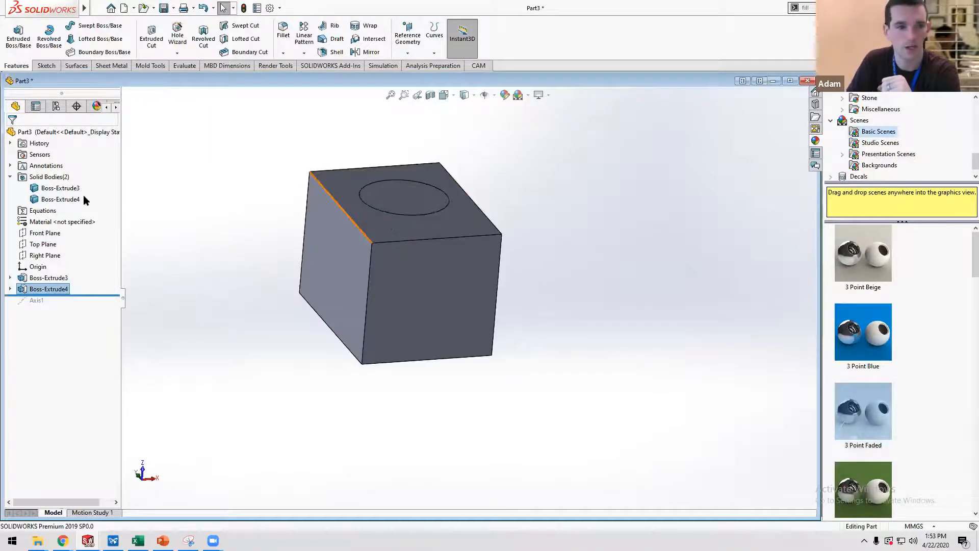
left_click(48, 244)
left_click(58, 230)
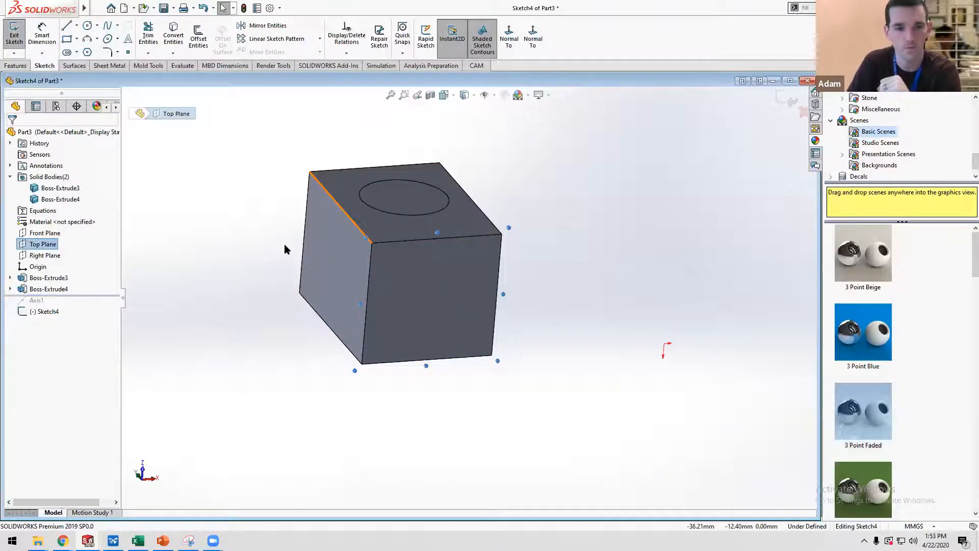
right_click_drag(284, 244, 331, 255)
left_click(433, 286)
left_click(431, 307)
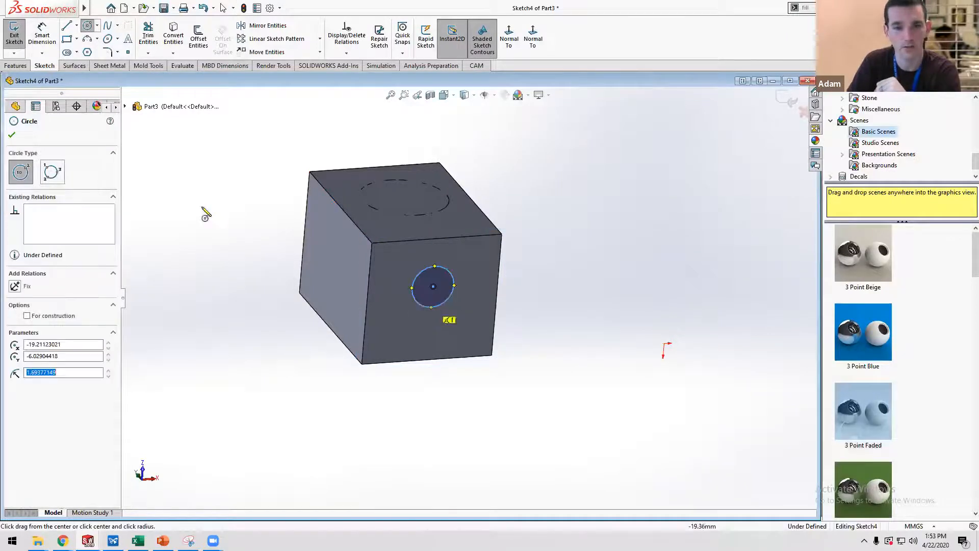
Cut the small circle Through All in the reversed direction, with Auto-select off and only the embedded cylinder body in the feature scope.
left_click(15, 65)
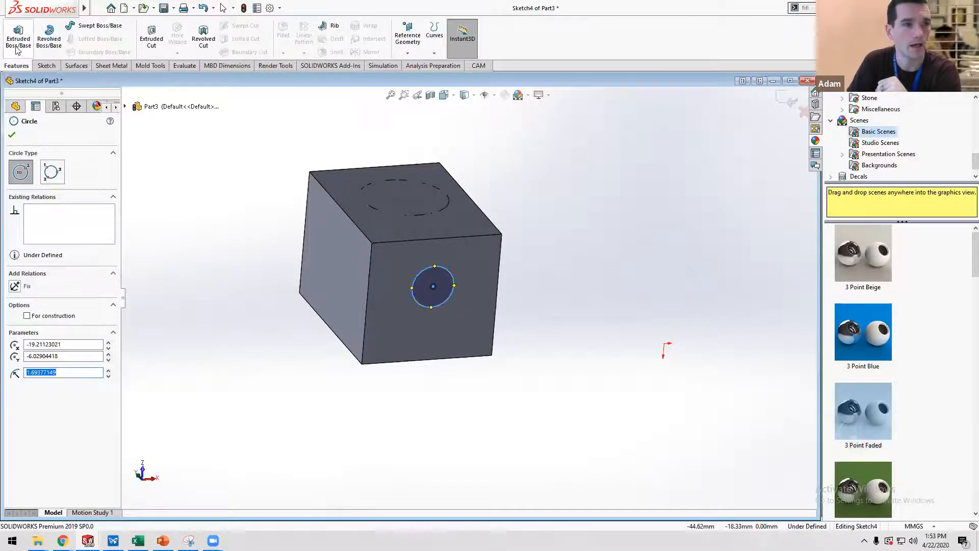
left_click(151, 37)
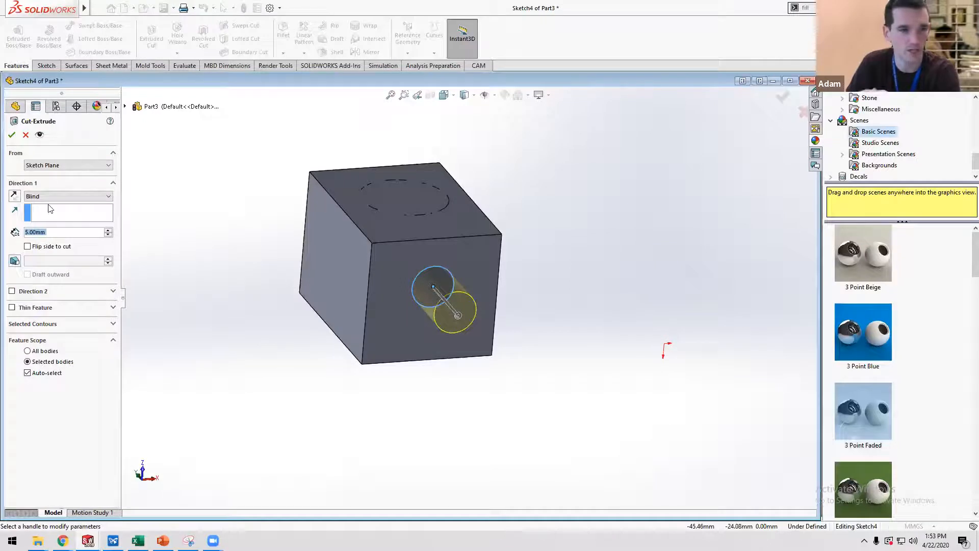
left_click(15, 196)
left_click(33, 198)
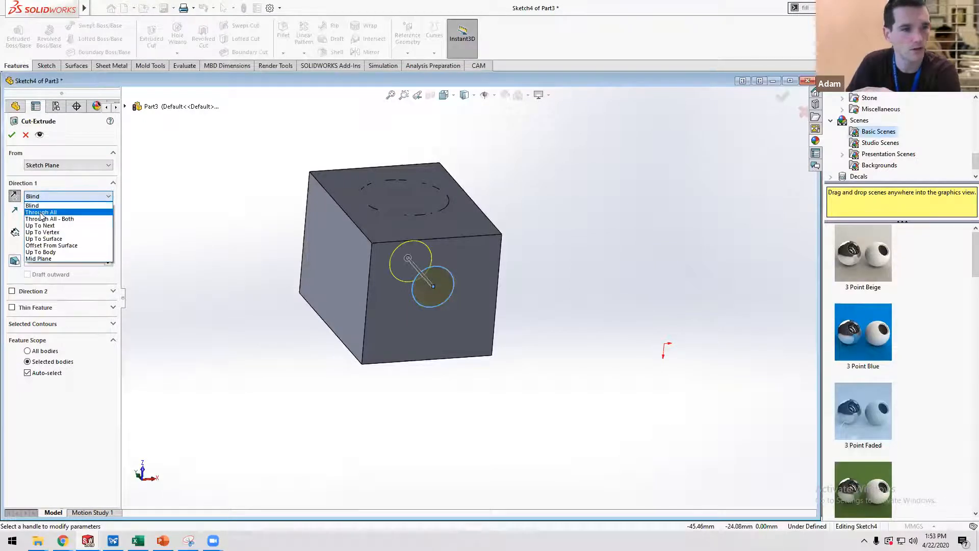
left_click(36, 210)
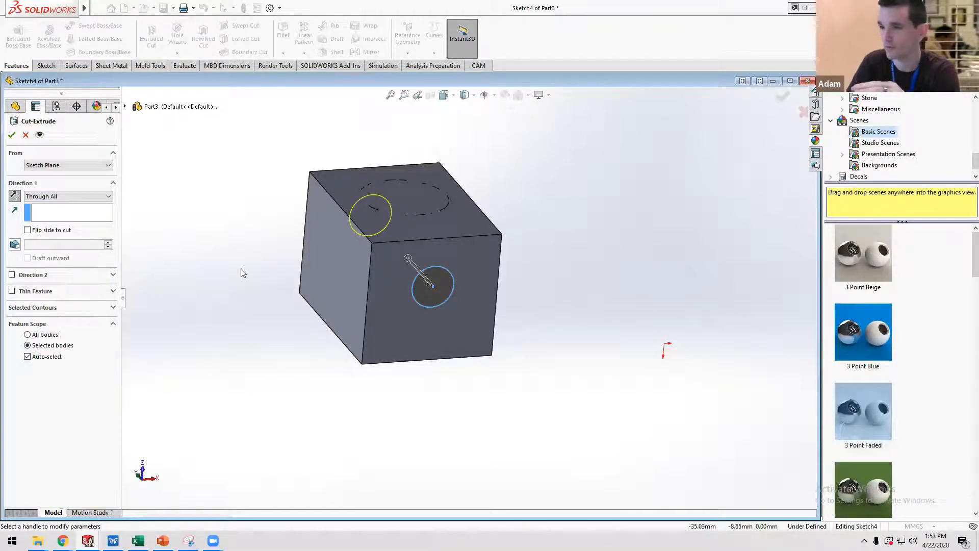
left_click(28, 357)
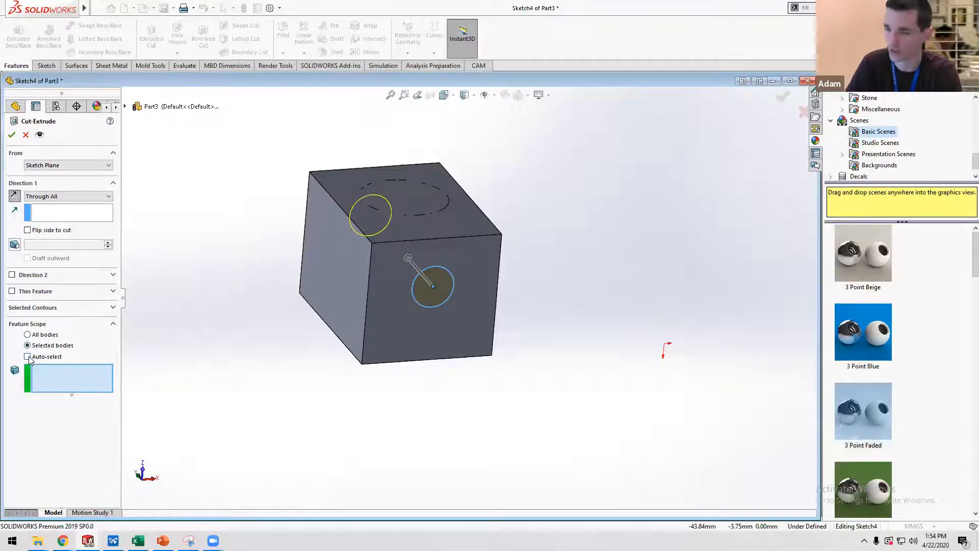
left_click(414, 201)
right_click(414, 201)
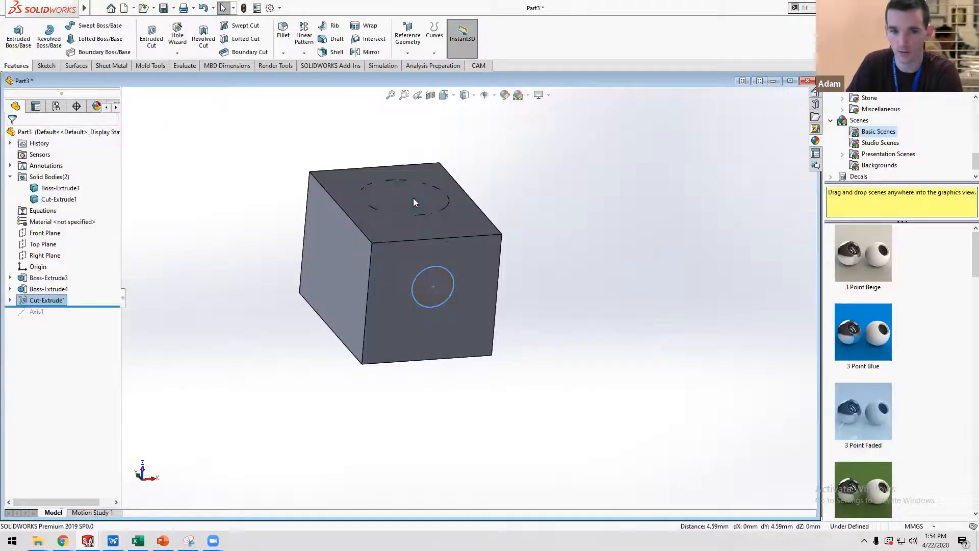
Apply a section view parallel to the Top Plane with an 8 mm offset to expose the cylinder inside the block.
left_click(430, 95)
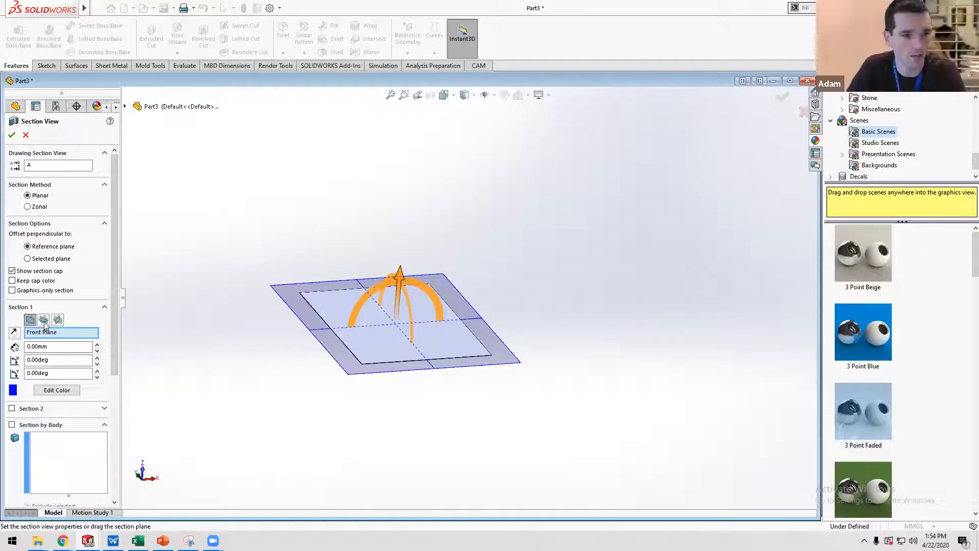
left_click(43, 319)
left_click_drag(448, 324, 403, 278)
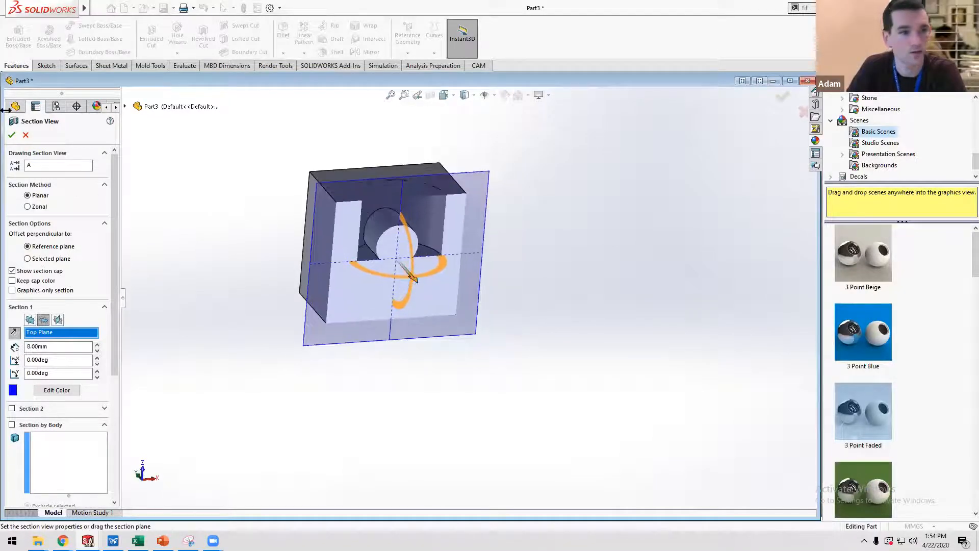
left_click(12, 135)
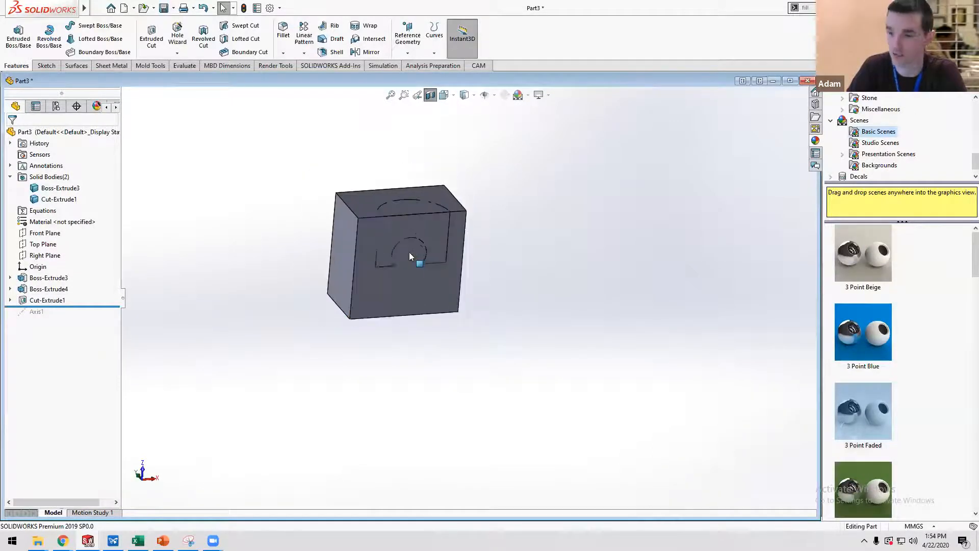
middle_click_drag(395, 232, 389, 266)
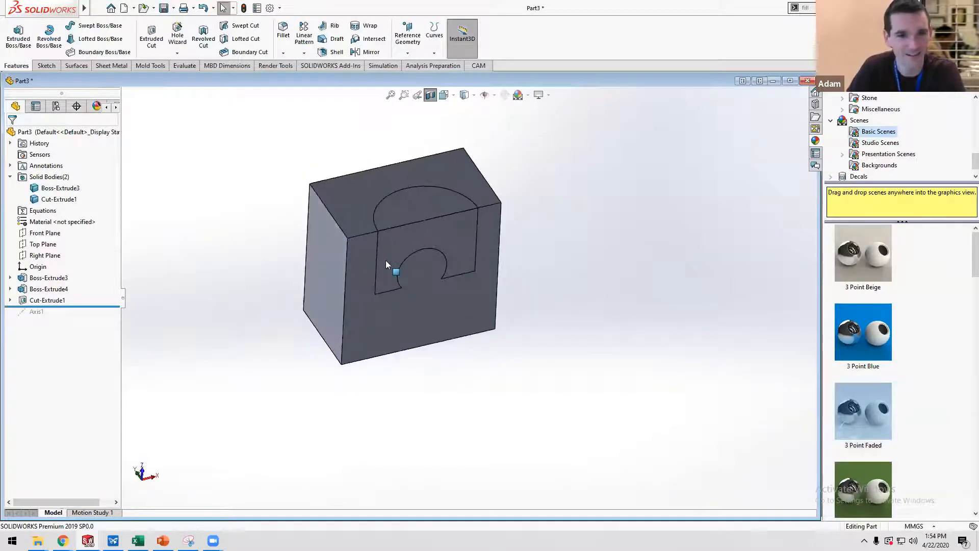
Hide the block body and examine the cut cylinder body inside it.
right_click(61, 189)
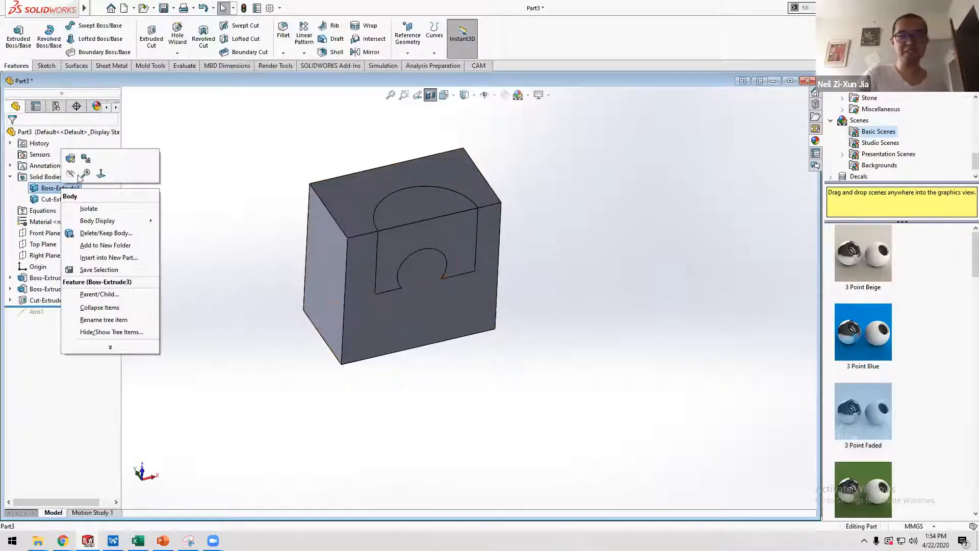
left_click(73, 176)
left_click(211, 229)
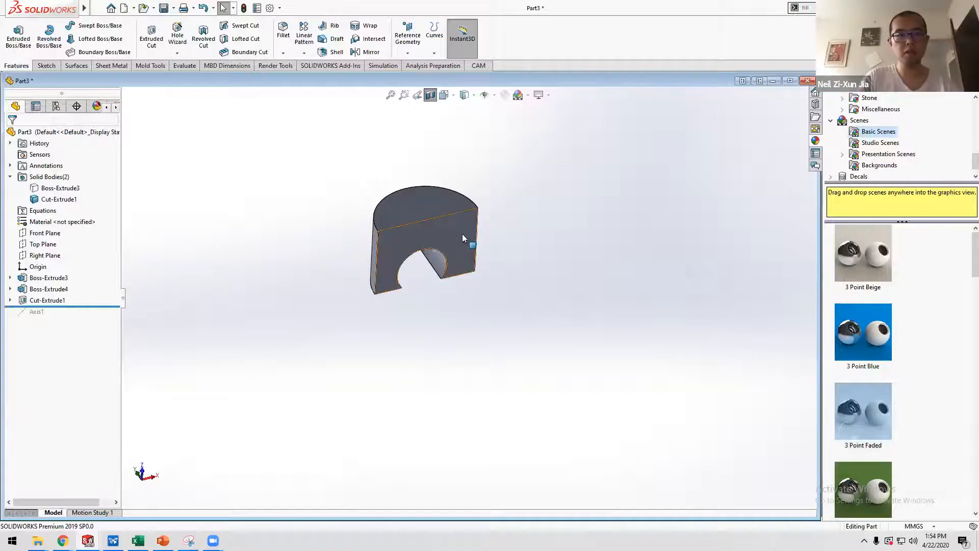
scroll(444, 275, "up", 2)
scroll(432, 272, "down", 2)
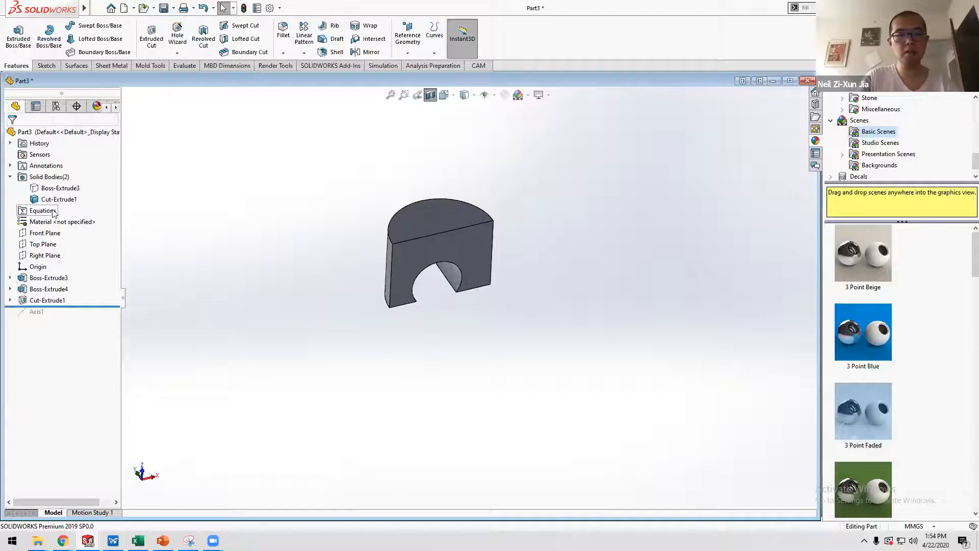
Show the block body again and turn off the section view.
right_click(57, 188)
left_click(57, 174)
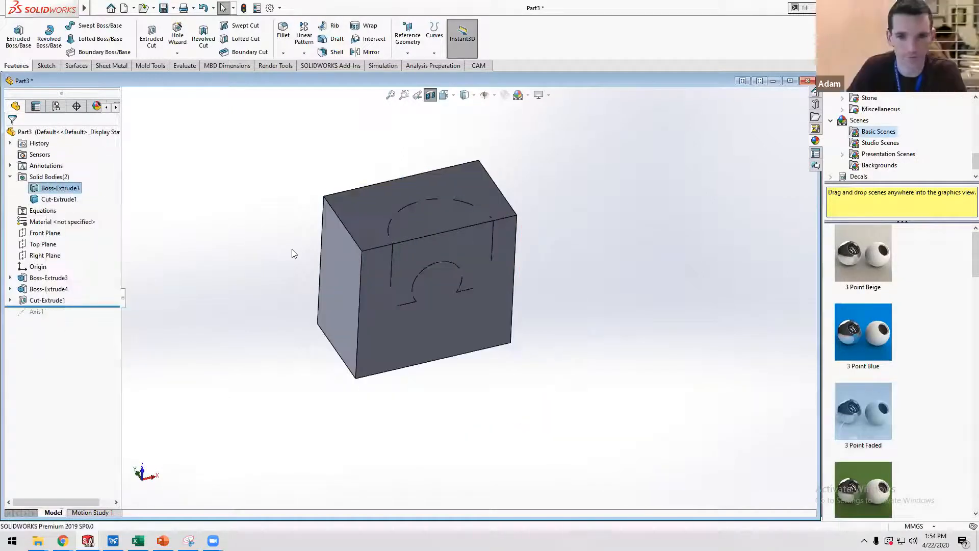
left_click(431, 95)
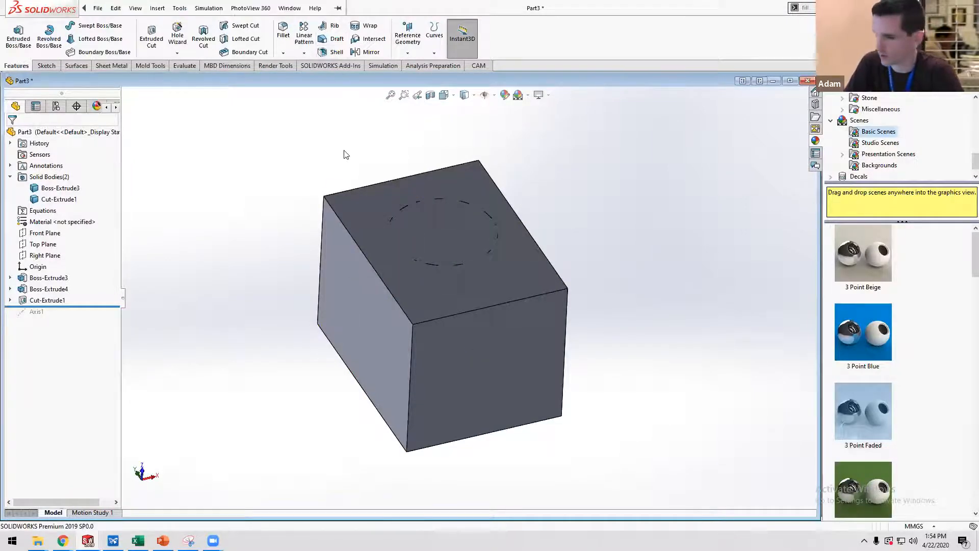
Close the current part and create a new part document.
left_click(807, 81)
left_click(459, 278)
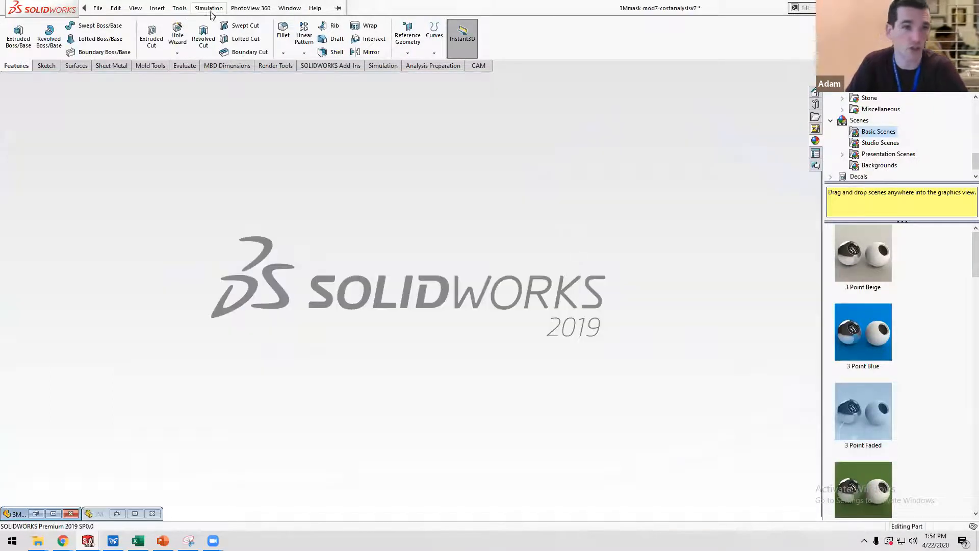
left_click(209, 8)
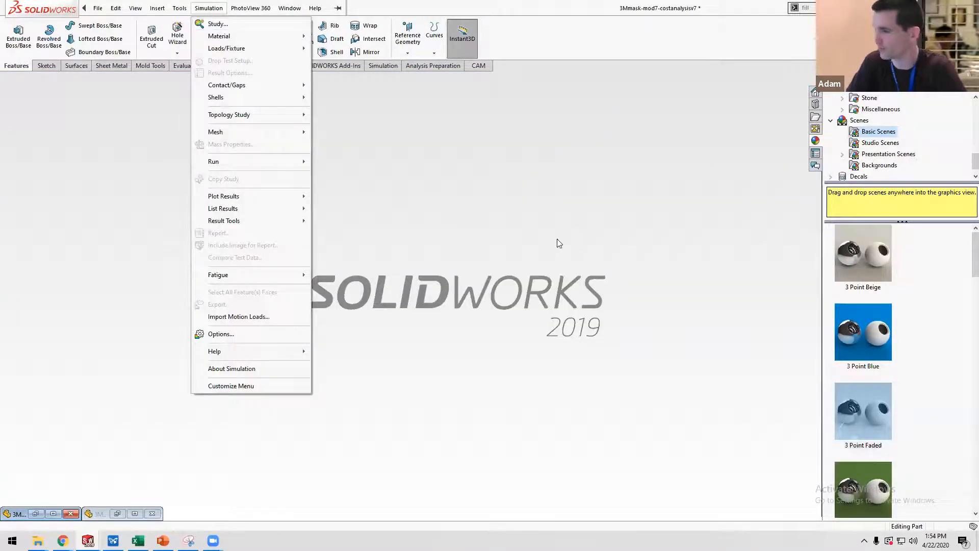
mouse_move(100, 10)
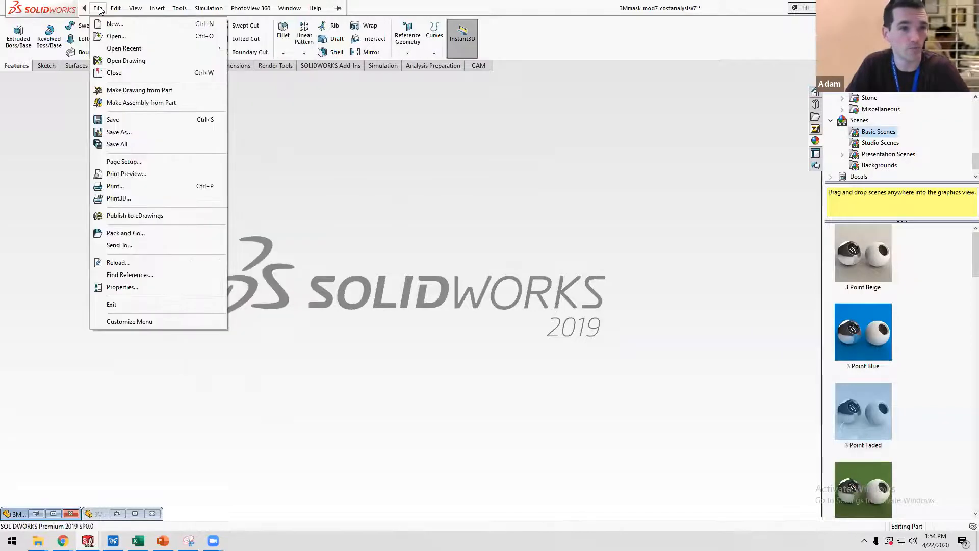
left_click(112, 26)
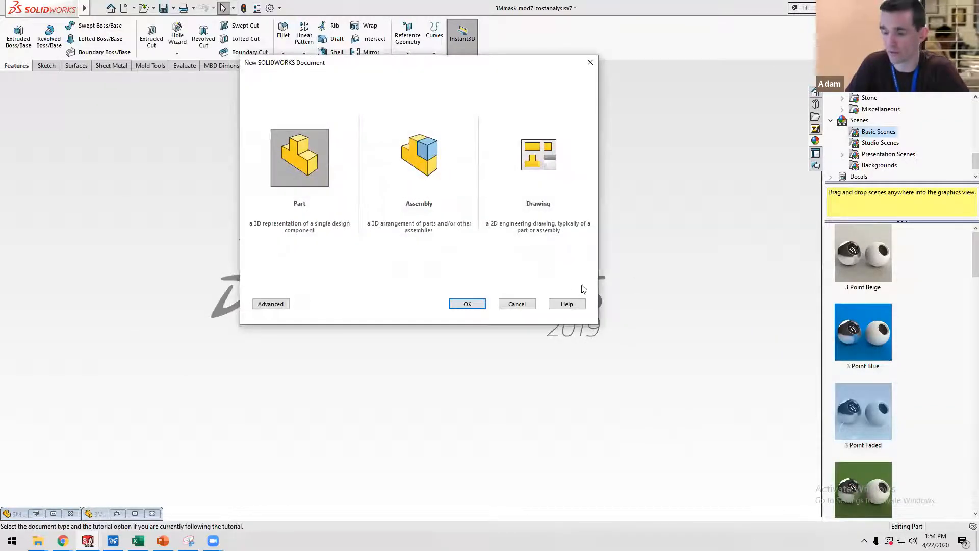
left_click(473, 305)
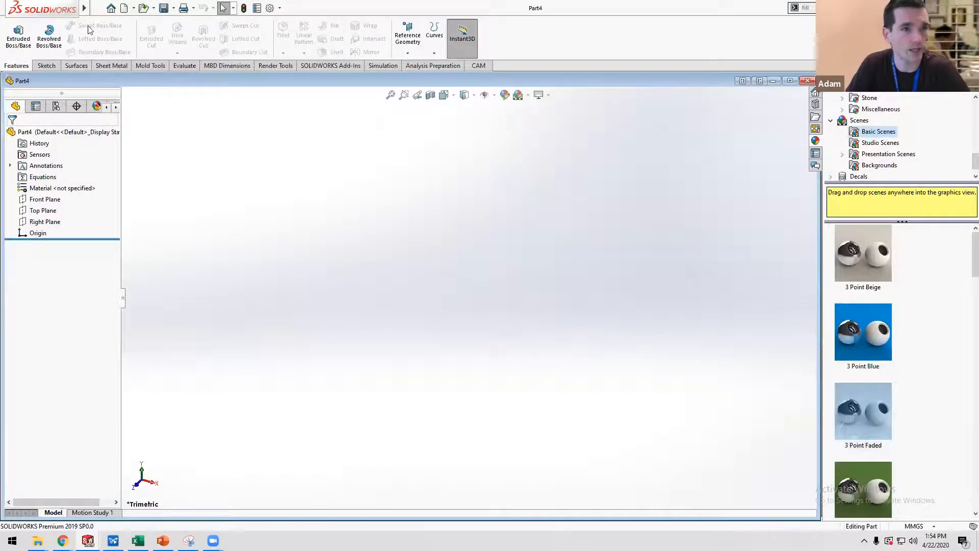
Start a sketch on the Front Plane and draw a circle of about 39 mm diameter centred on the origin.
left_click(46, 65)
left_click(15, 31)
left_click(343, 195)
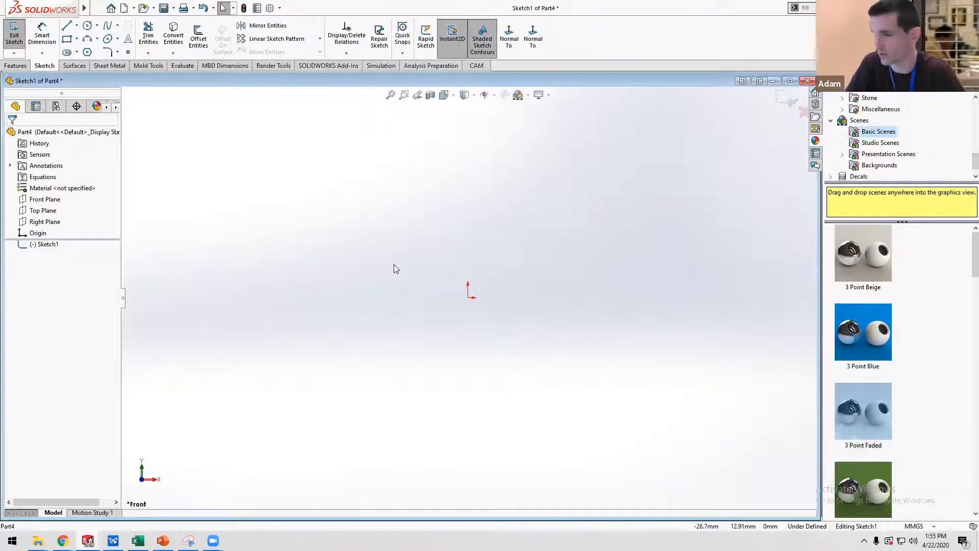
right_click_drag(344, 245, 397, 249)
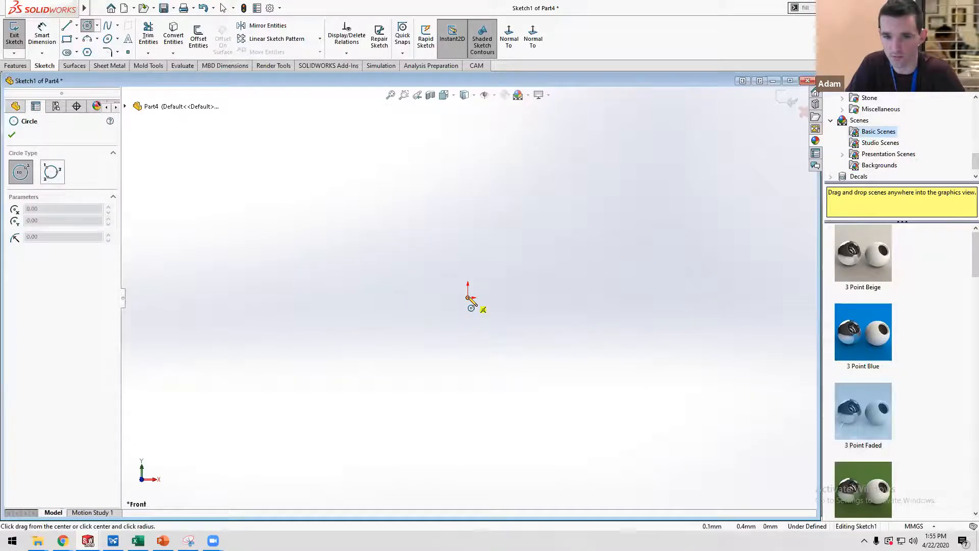
left_click_drag(468, 298, 463, 348)
Dimension the circle's diameter as 1 in and exit the sketch.
right_click_drag(507, 402, 502, 347)
left_click(490, 253)
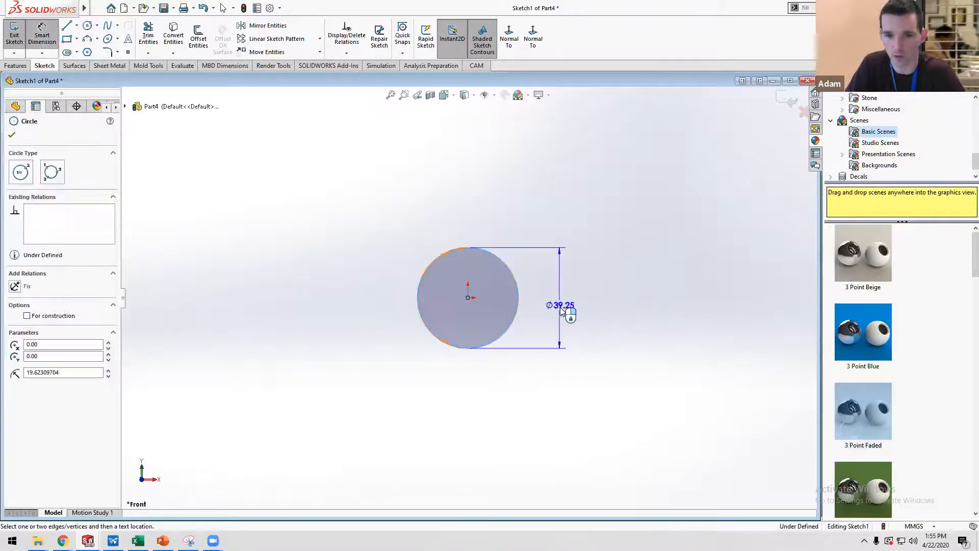
left_click(560, 307)
type("1")
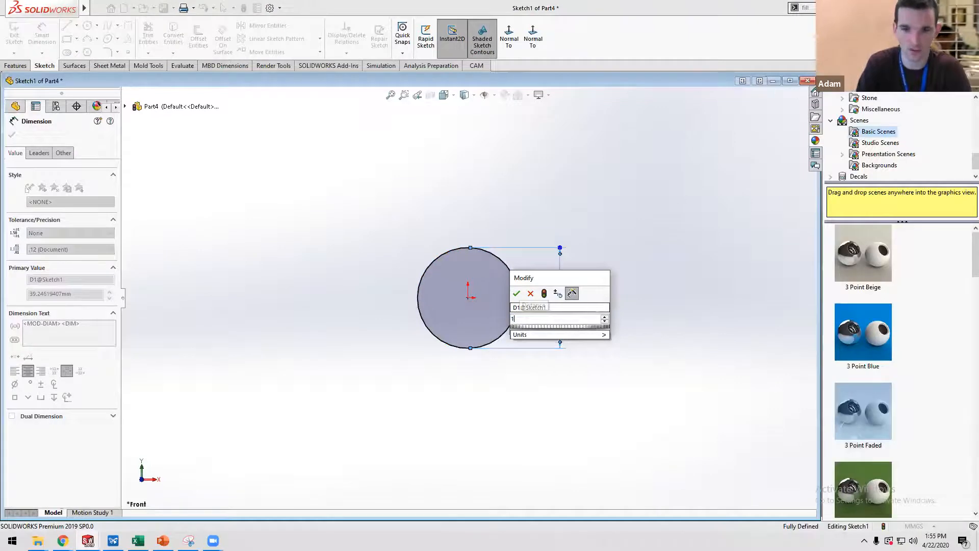
type("in")
key("Return")
left_click(15, 35)
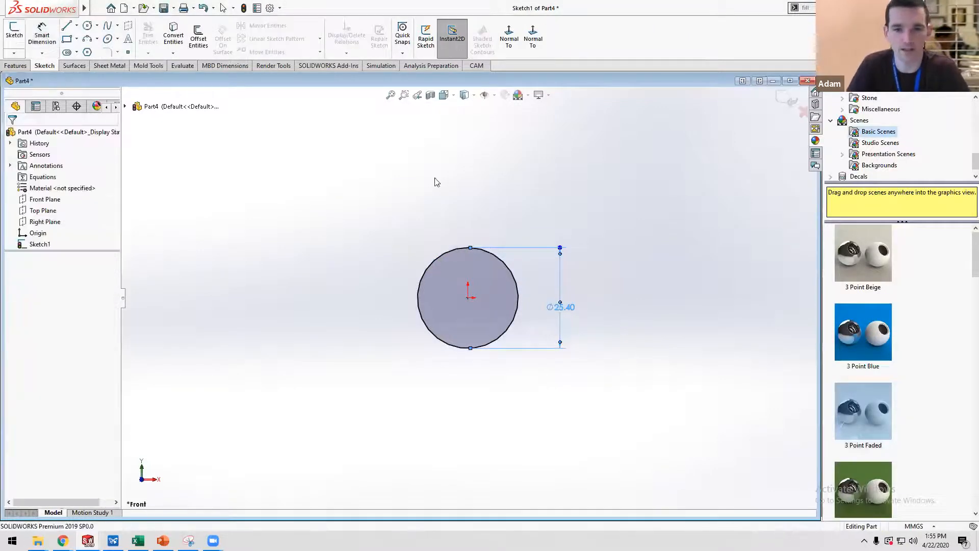
Start a Helix/Spiral curve from the circle sketch, defined by Height and Revolution.
left_click(15, 65)
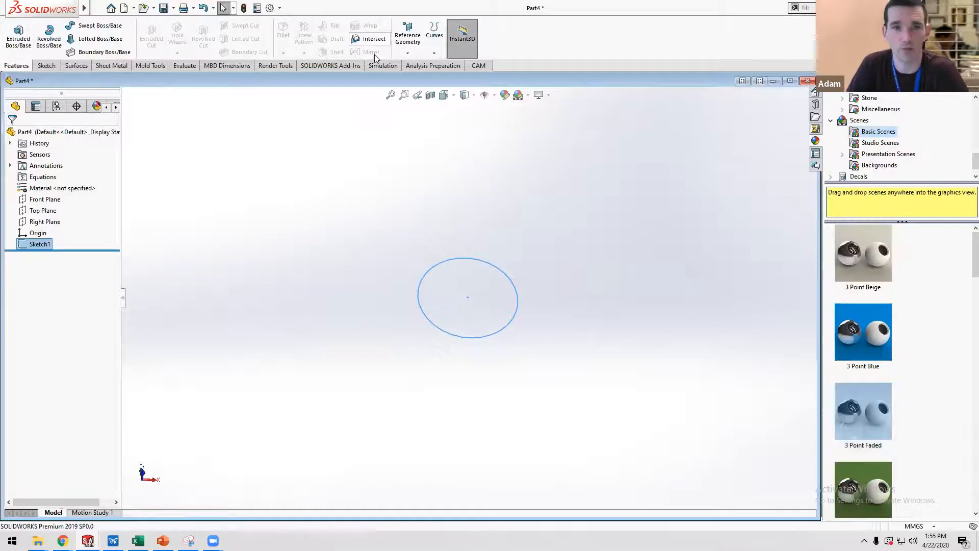
left_click(434, 54)
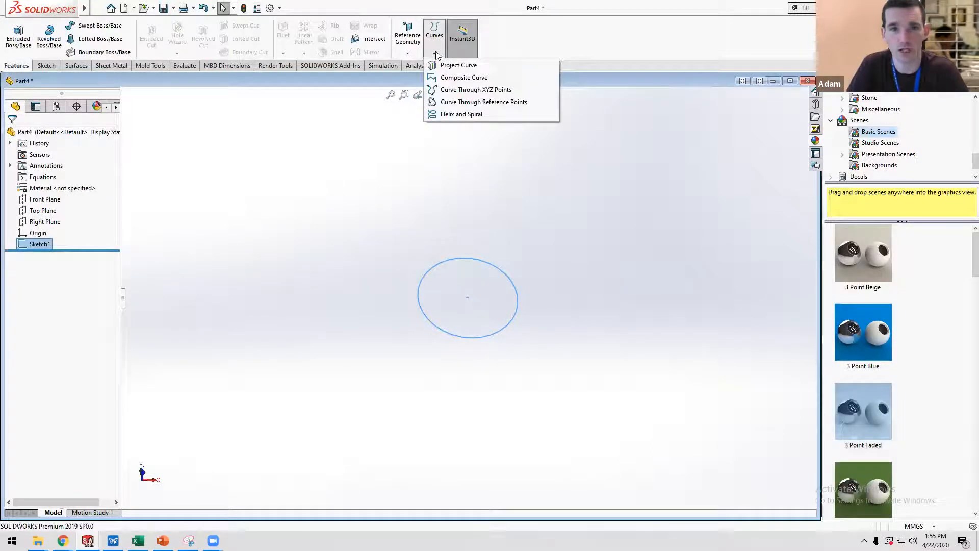
left_click(464, 114)
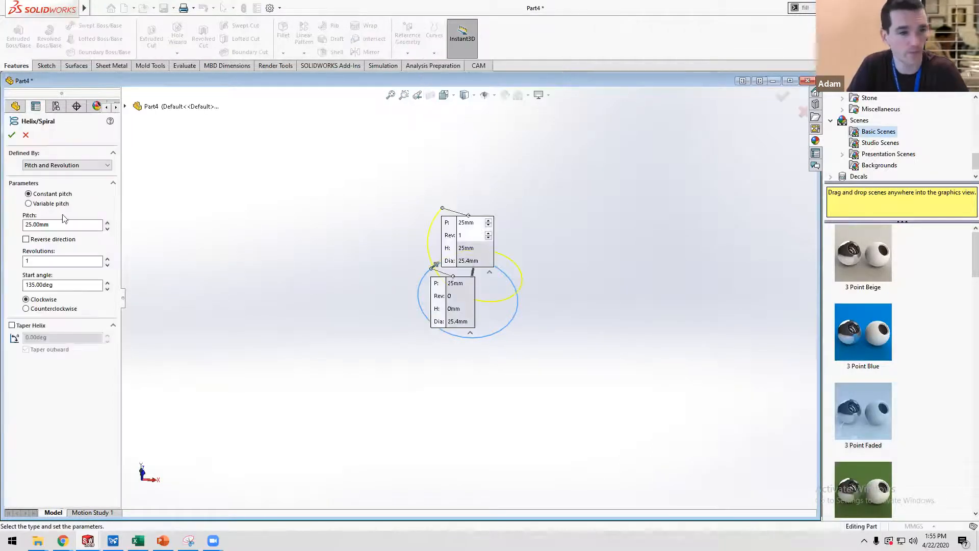
middle_click_drag(485, 264, 482, 209)
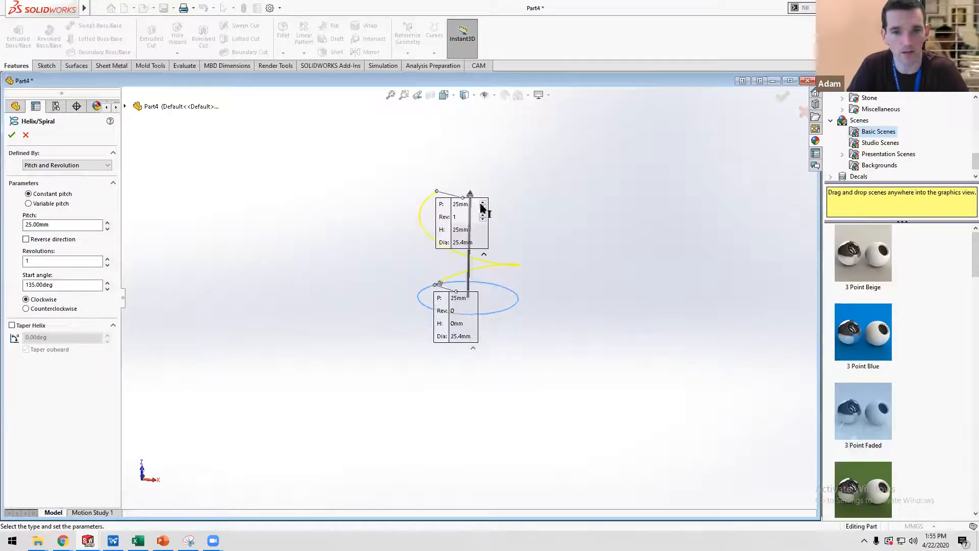
scroll(482, 208, "up", 2)
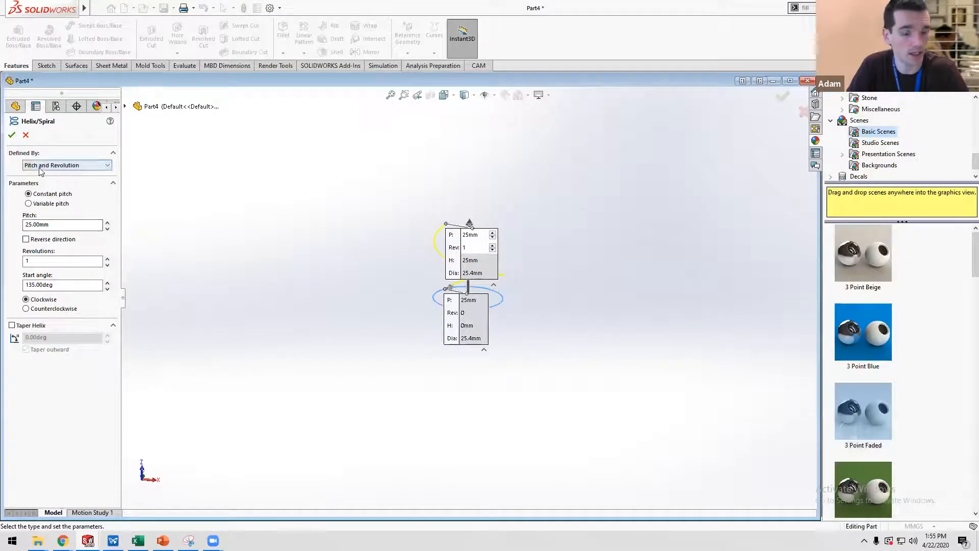
left_click(56, 168)
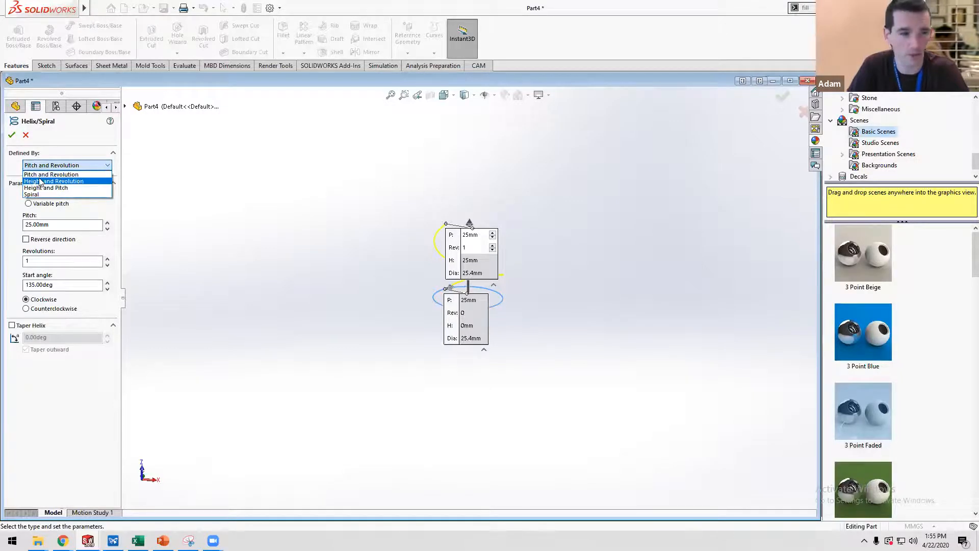
left_click(41, 182)
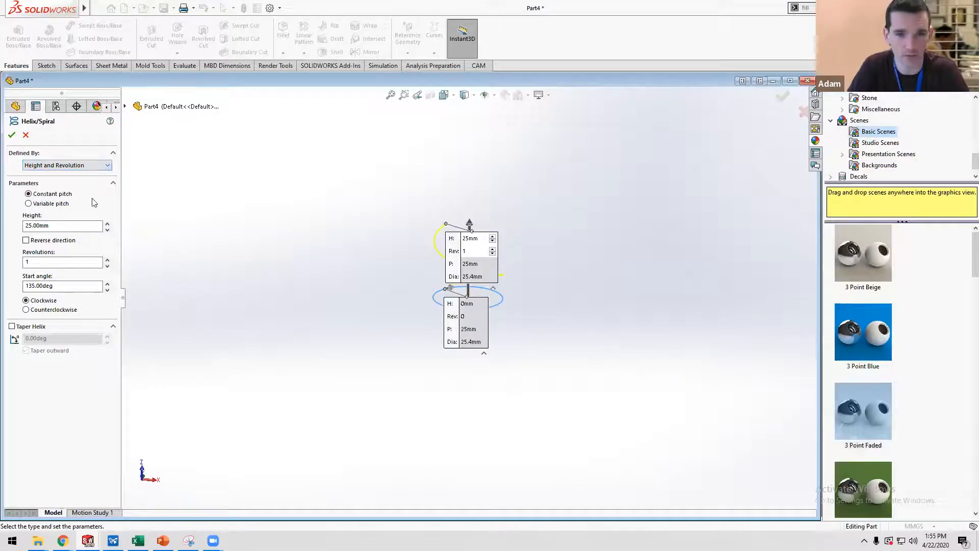
Set the helix height to 3 in with 1 revolution and finish the helix.
double_click(46, 225)
type("3")
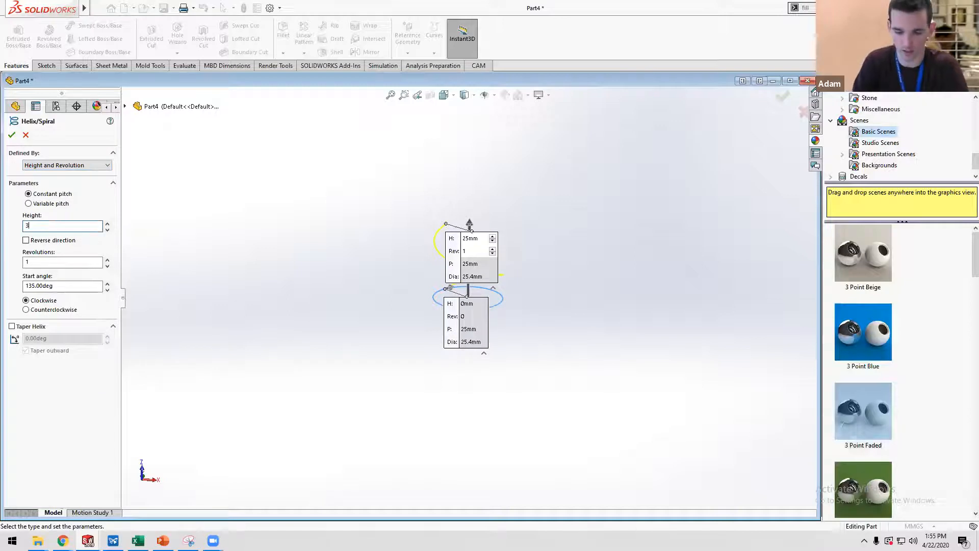
type("in")
key("Return")
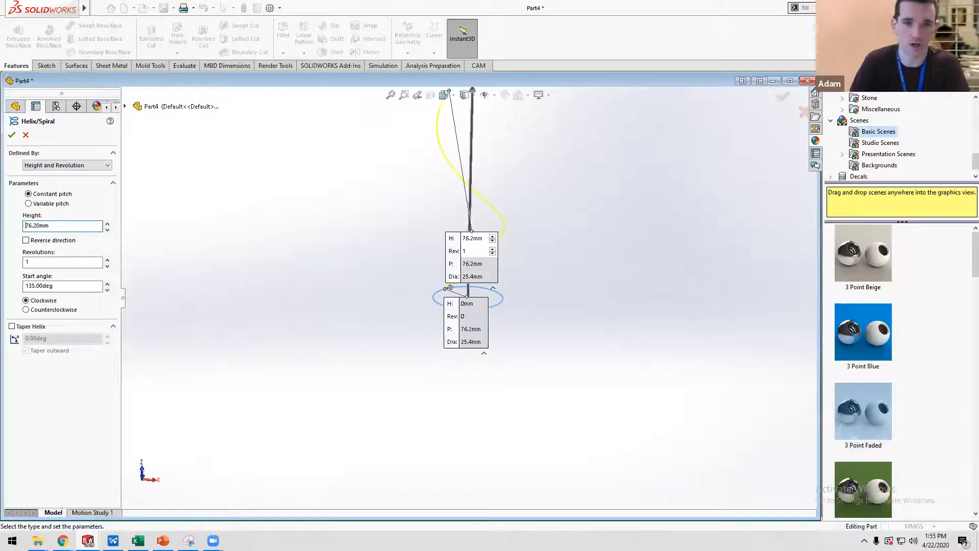
double_click(52, 263)
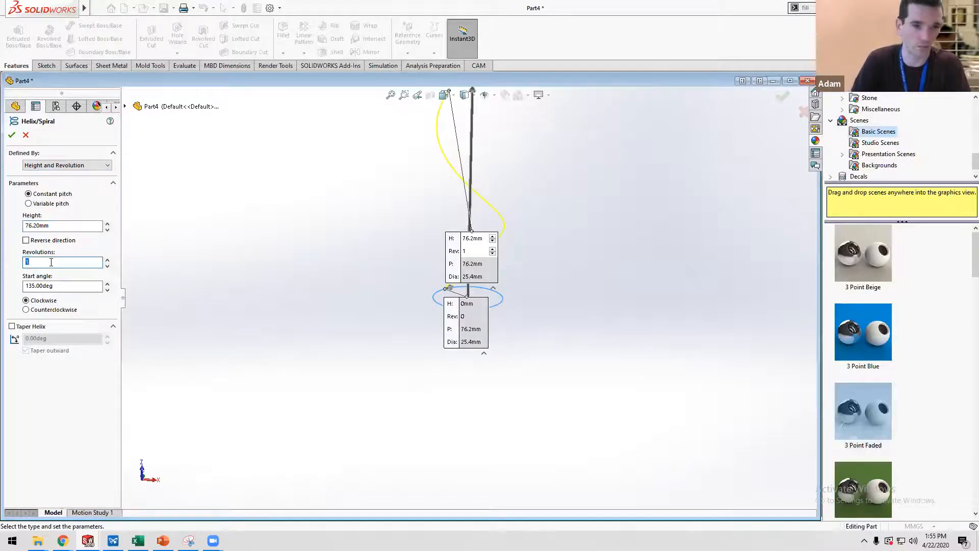
left_click(12, 135)
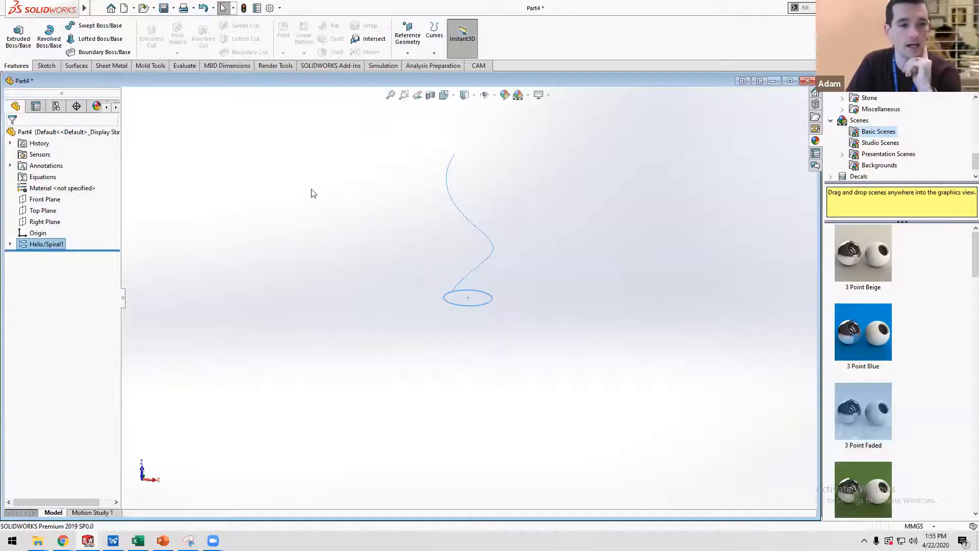
Reopen the helix definition and review the available Defined By options without changing them.
right_click(48, 244)
left_click(67, 212)
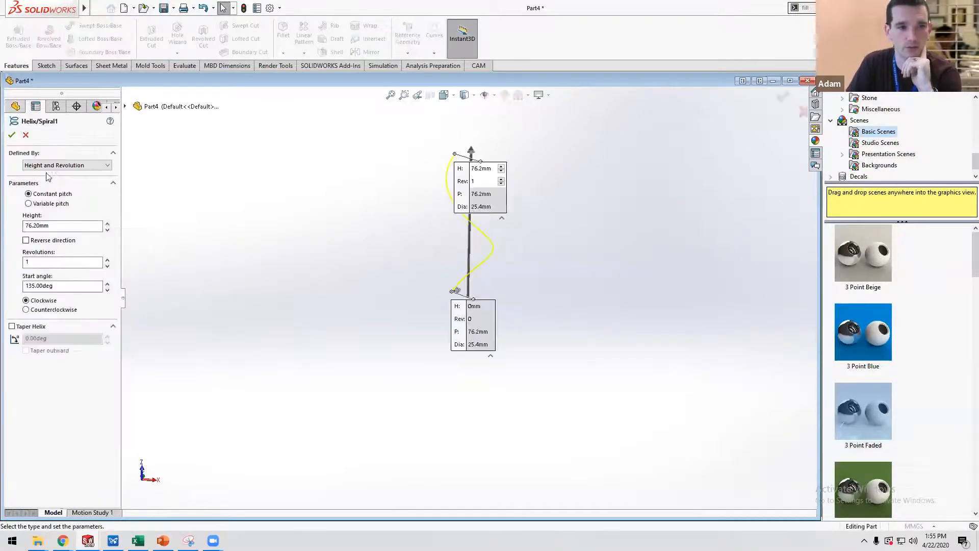
left_click(60, 166)
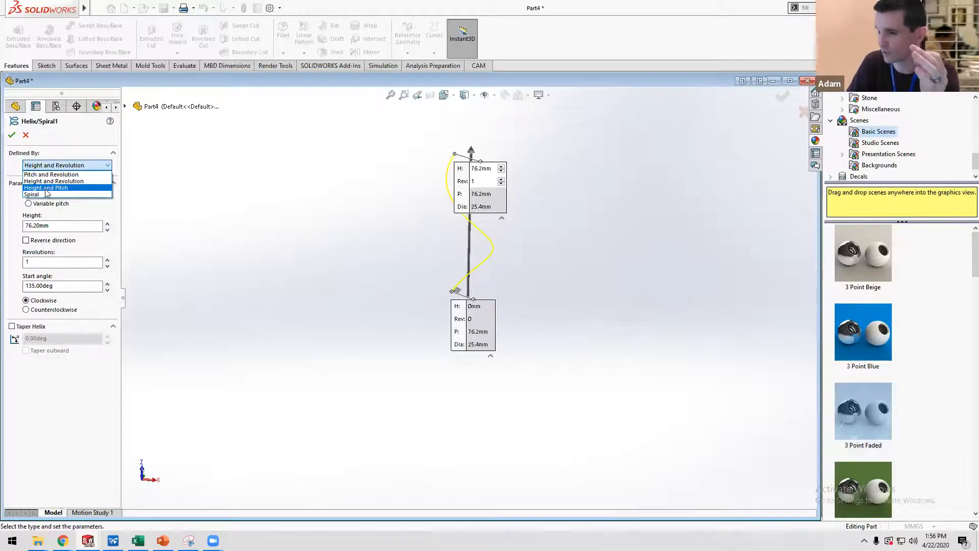
left_click(24, 141)
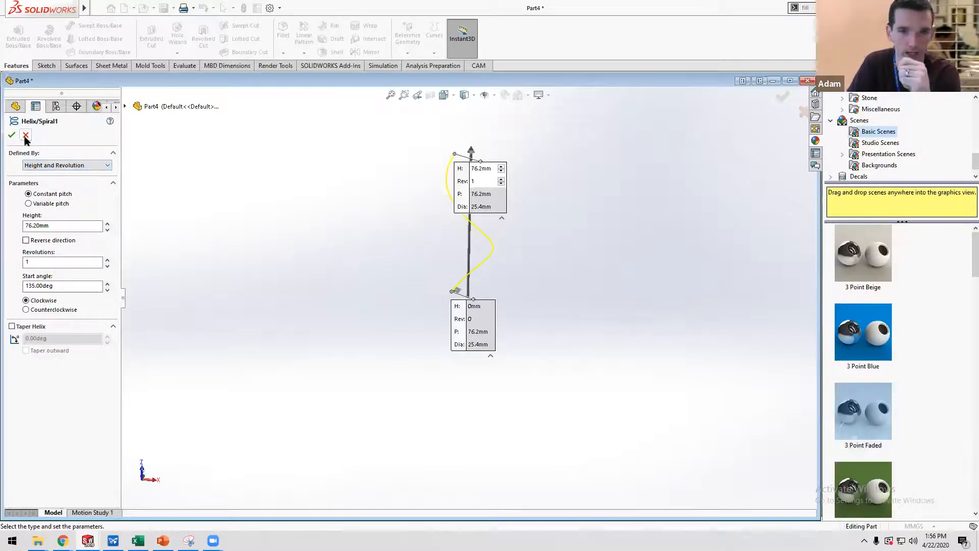
left_click(12, 135)
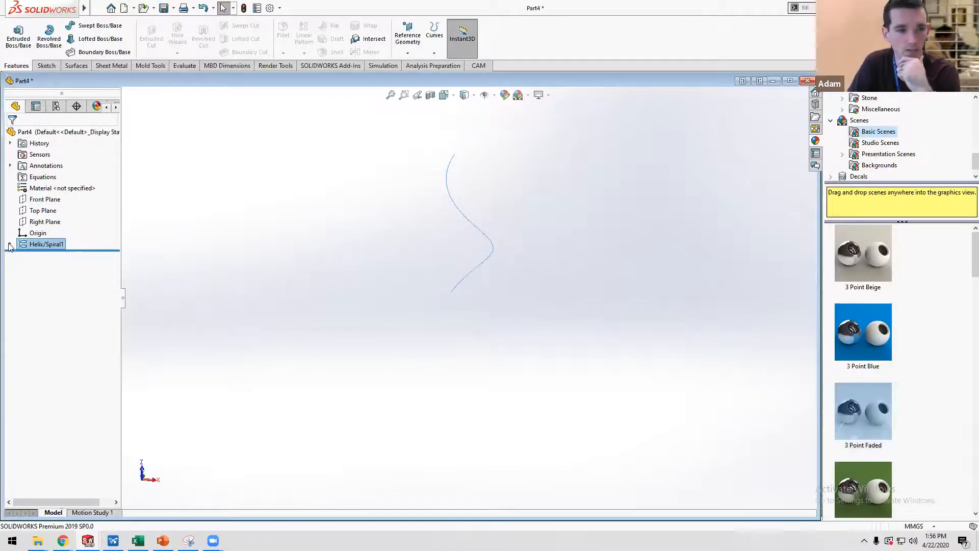
Sketch a 5-sided polygon on the Front Plane, centred on the origin, with an inscribed circle about 54 mm in diameter.
left_click(38, 201)
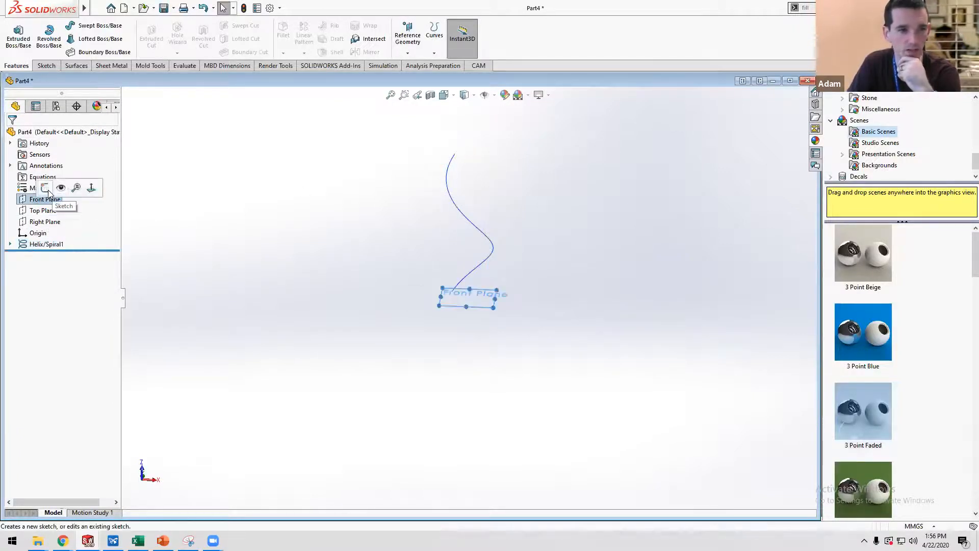
left_click(60, 192)
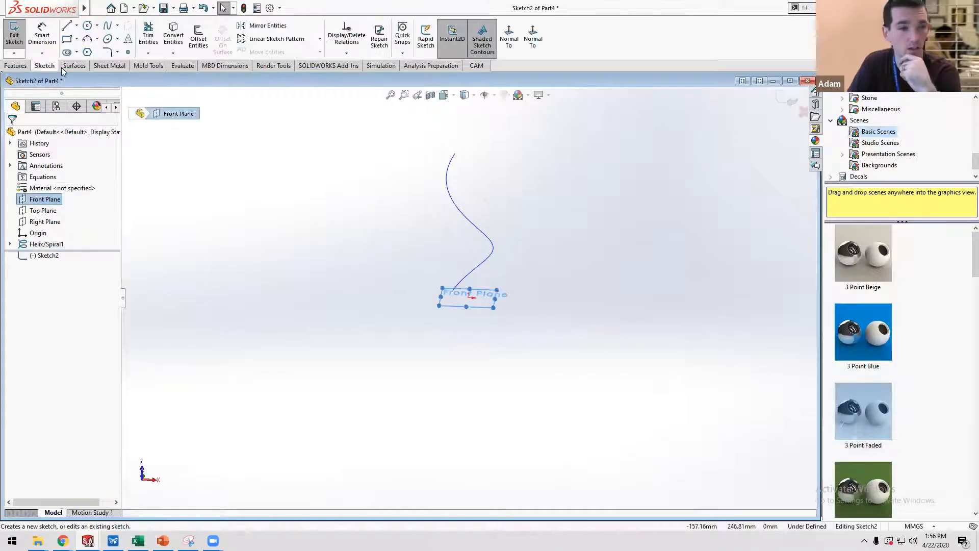
left_click(87, 52)
double_click(83, 194)
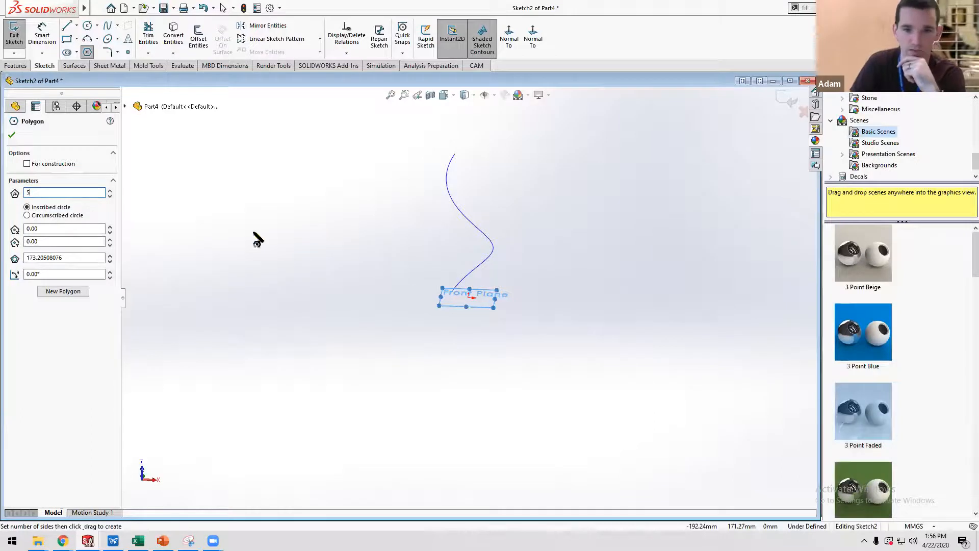
mouse_move(300, 236)
middle_mouse_down()
mouse_move(323, 267)
mouse_move(466, 289)
middle_mouse_up()
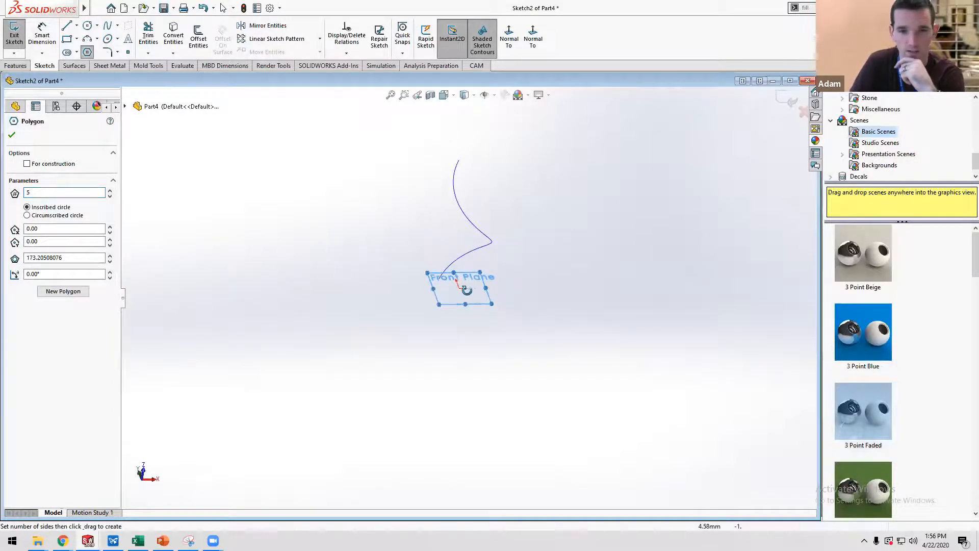
left_click(460, 287)
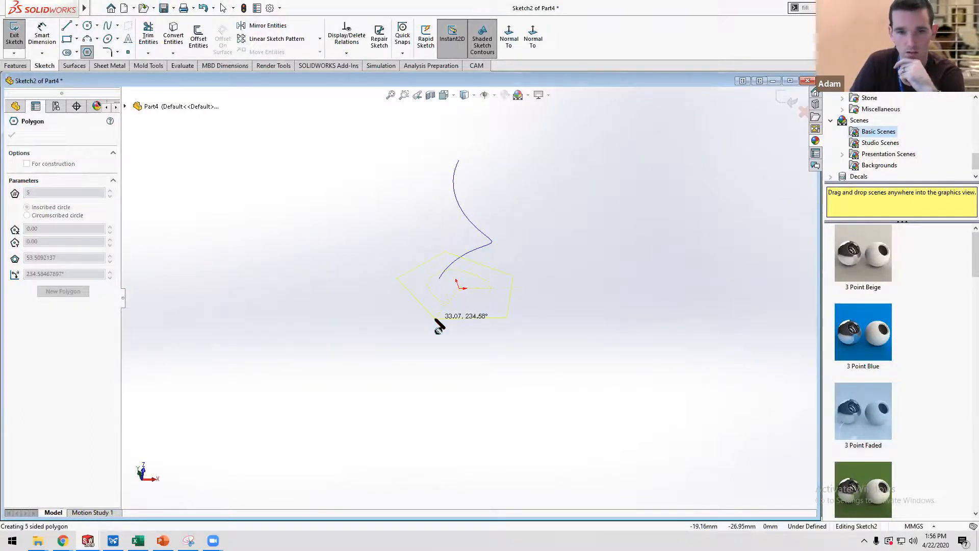
left_click(435, 318)
key("Escape")
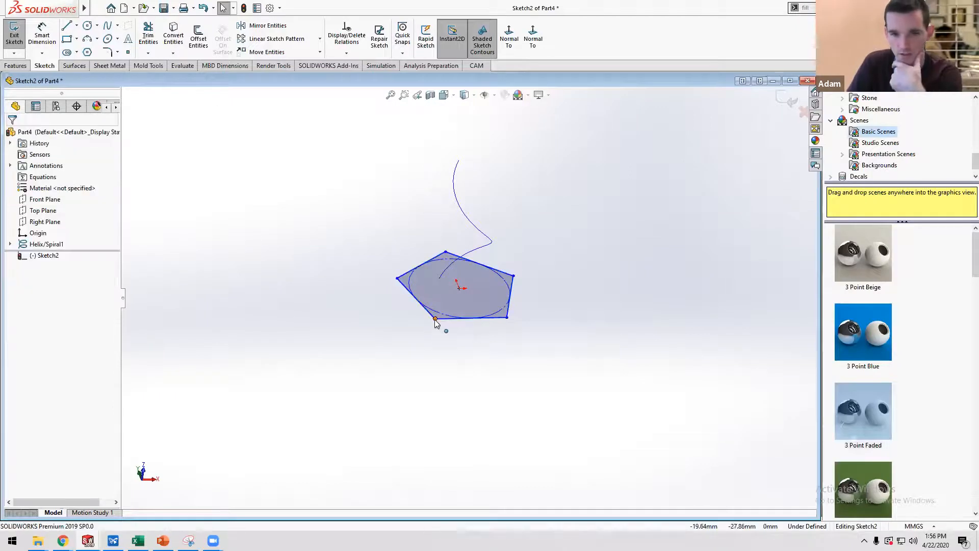
Enlarge and rotate the pentagon by a vertex to an inscribed circle of about 81 mm, and make its lower side horizontal.
left_click_drag(435, 318, 413, 332)
left_click(412, 328)
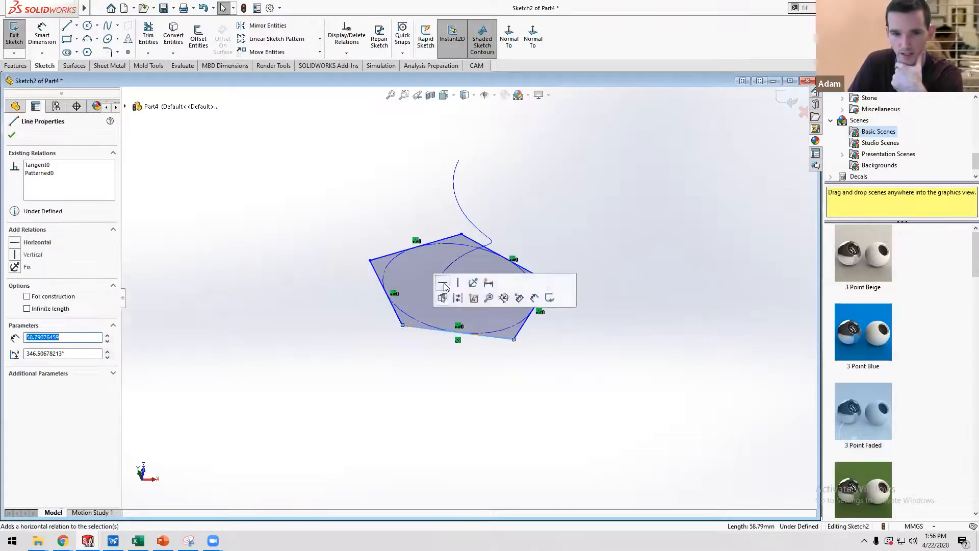
left_click(442, 281)
left_click(345, 396)
Dimension the pentagon's inscribed circle with a diameter of 35 mm and exit the sketch.
right_click_drag(395, 389, 399, 337)
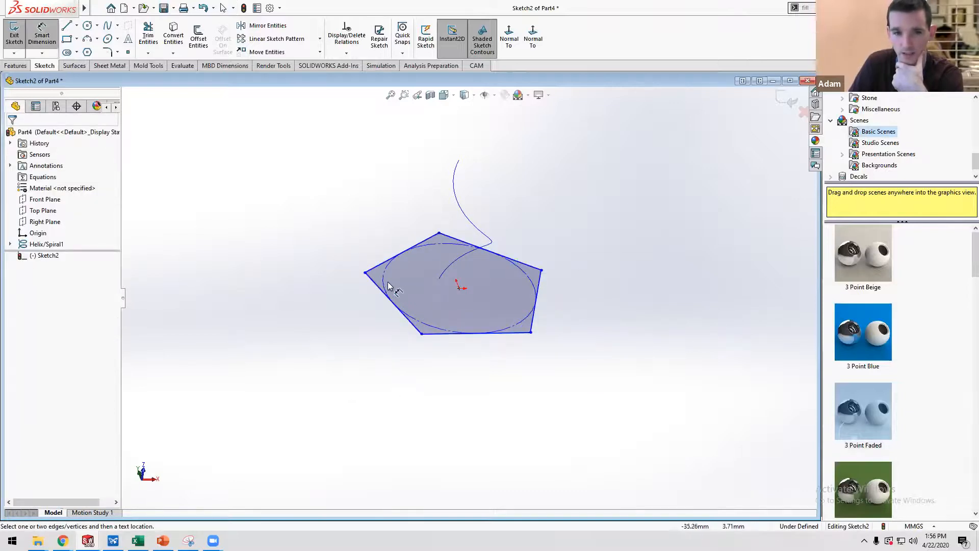
left_click(384, 280)
left_click(361, 241)
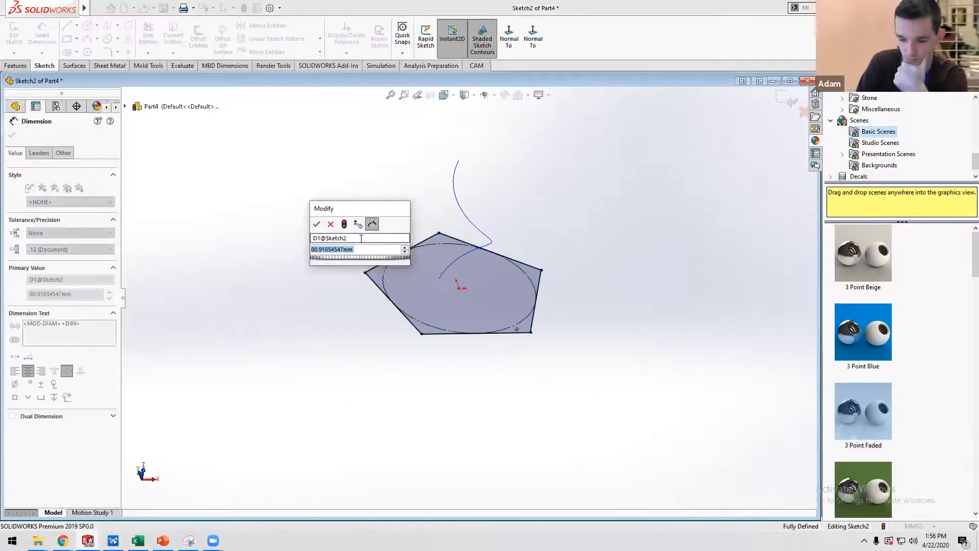
type("35")
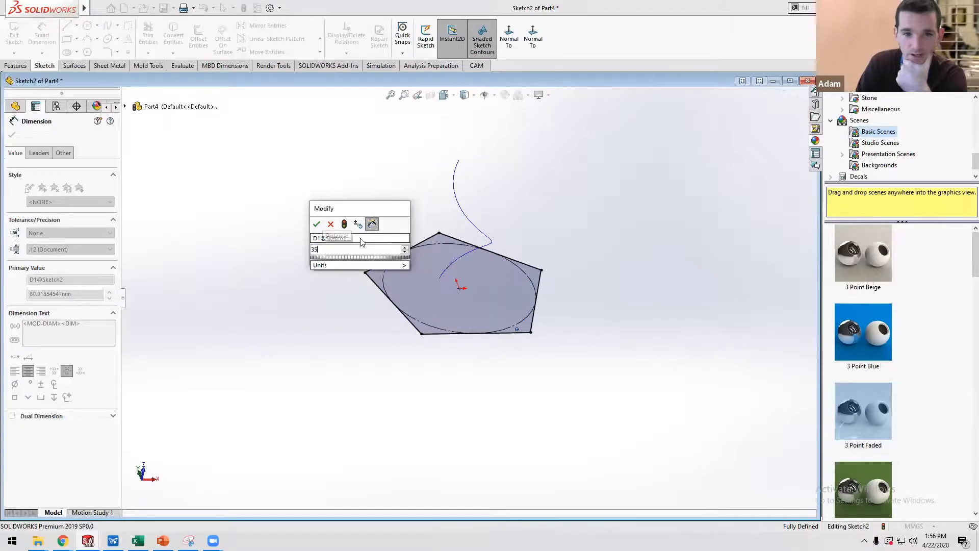
key("Return")
mouse_move(368, 245)
middle_mouse_down()
mouse_move(501, 236)
mouse_move(478, 186)
mouse_move(489, 203)
mouse_move(456, 283)
middle_mouse_up()
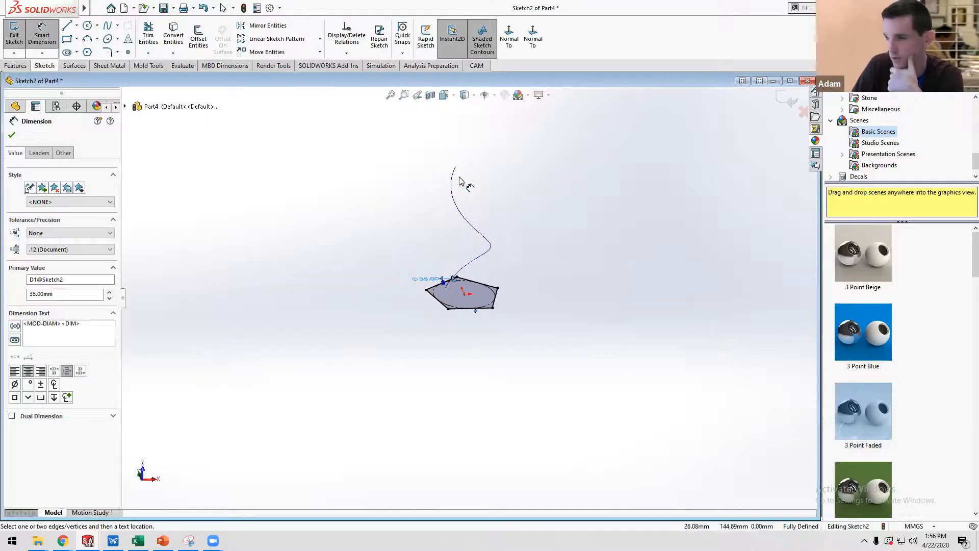
left_click(14, 37)
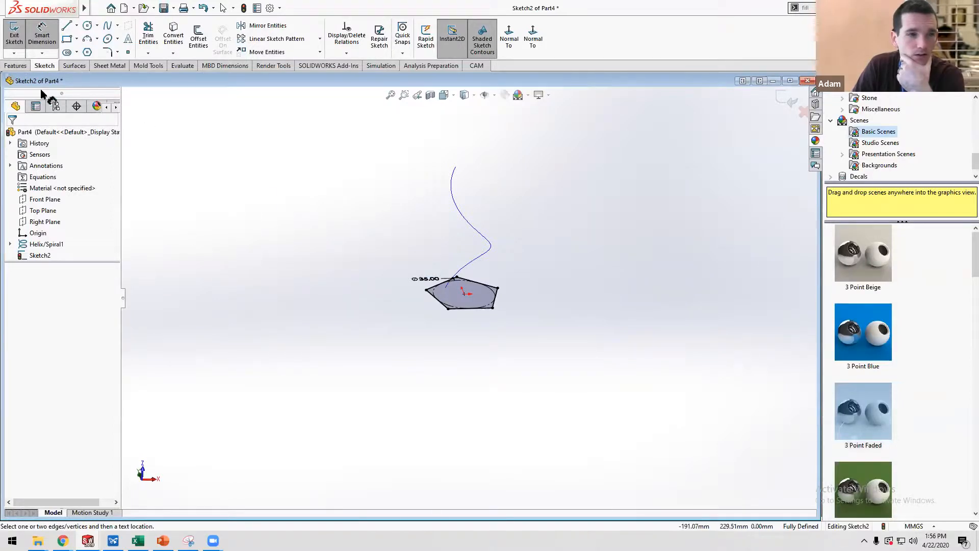
key("Escape")
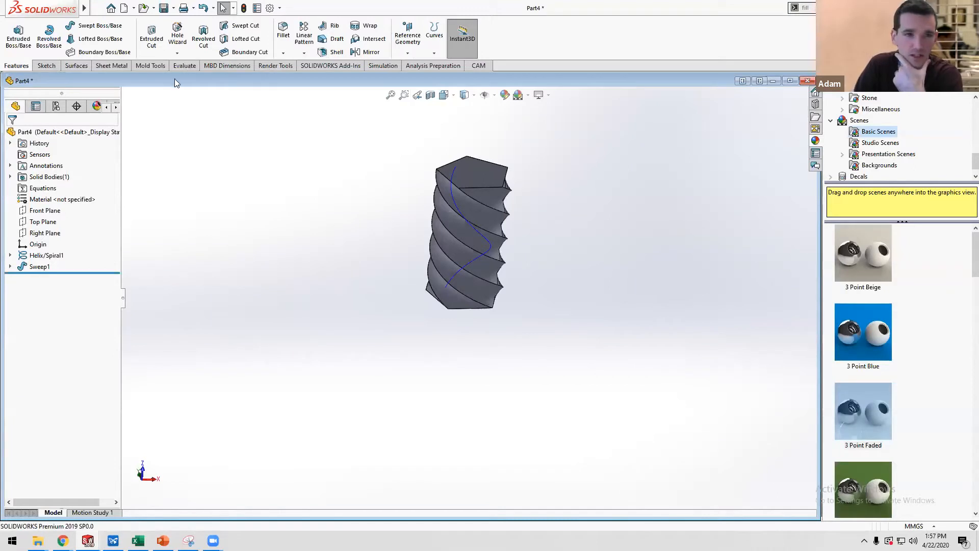
Start a Shell on the twisted body, removing its upper pentagonal end face, with a wall thickness of 2.5 mm.
left_click(332, 52)
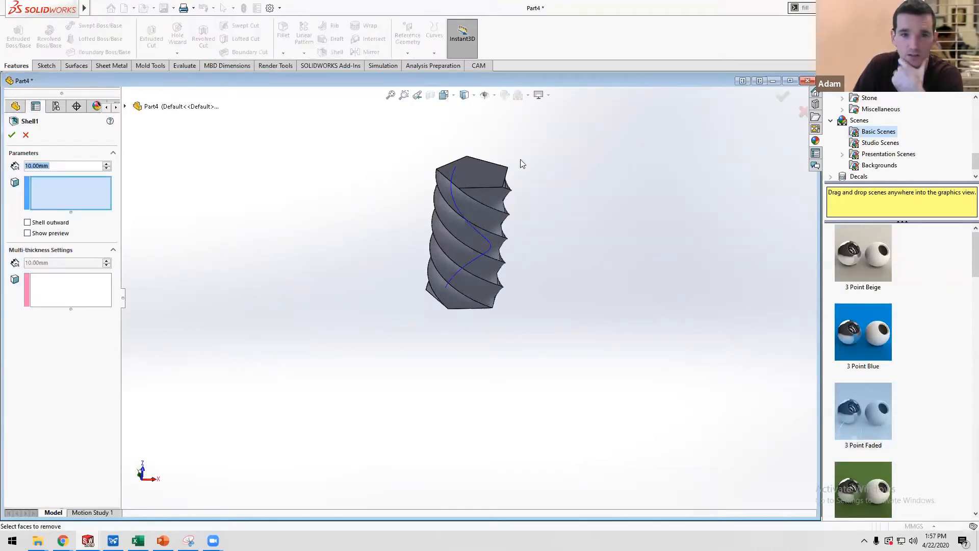
left_click(479, 172)
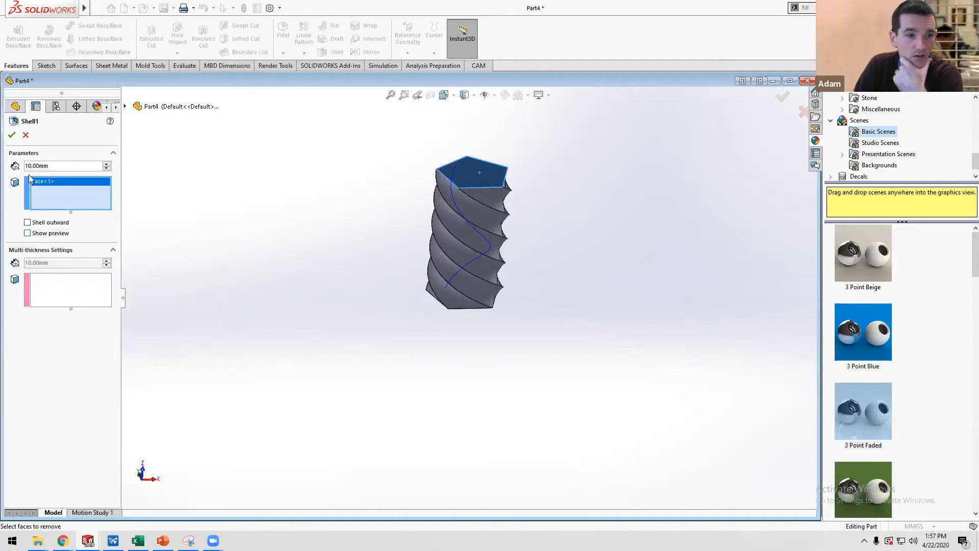
left_click_drag(50, 166, 5, 161)
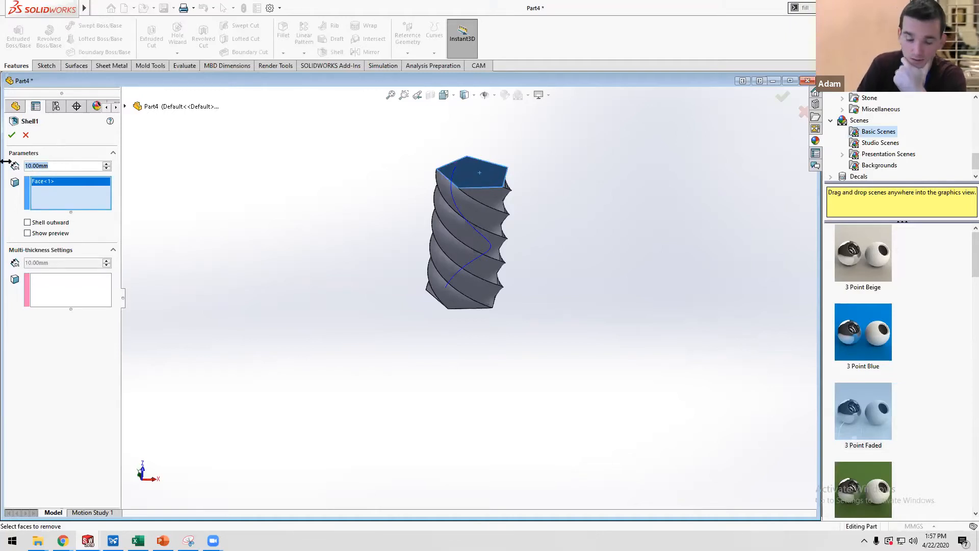
type("2.5")
key("Return")
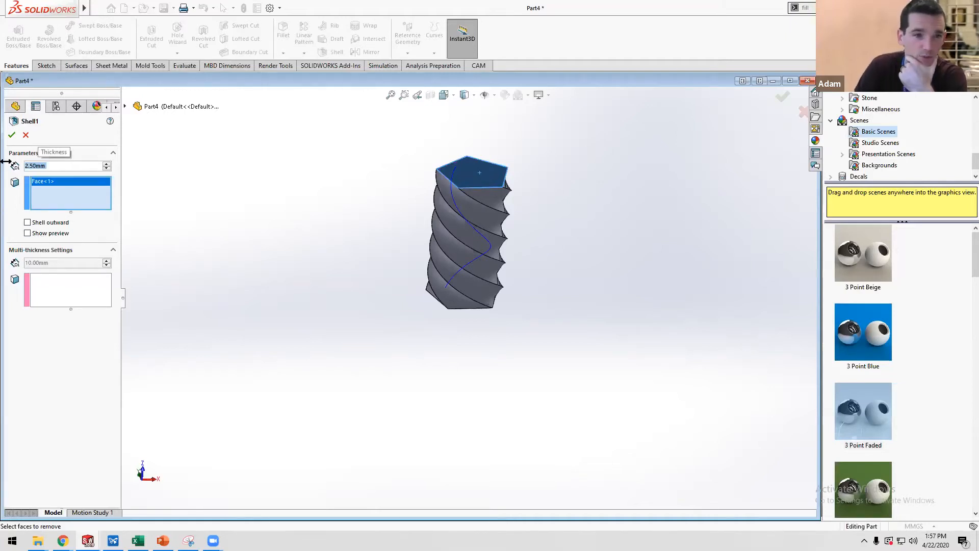